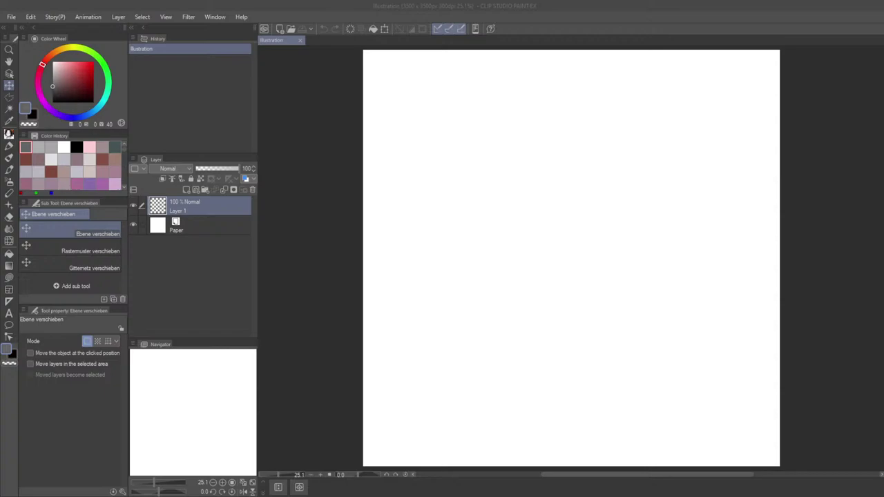
{"action": "left_click_drag", "start_coordinate": [322, 291], "coordinate": [323, 291]}
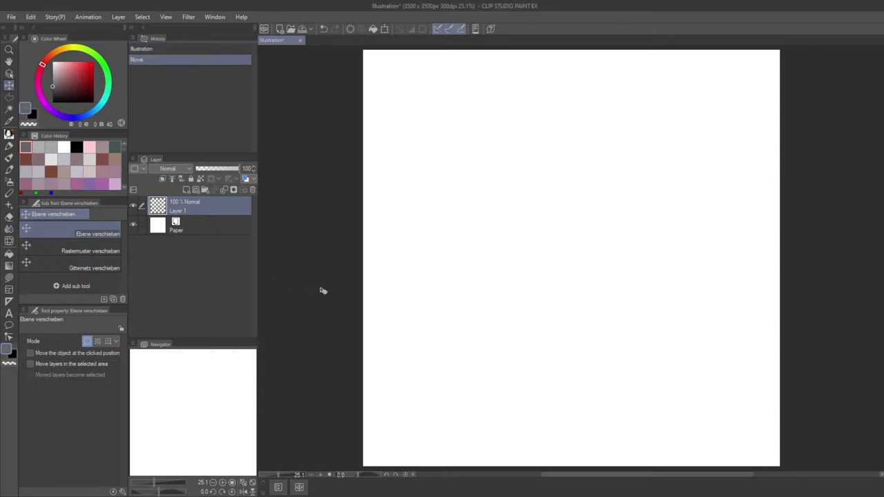
{"action": "key", "text": "p"}
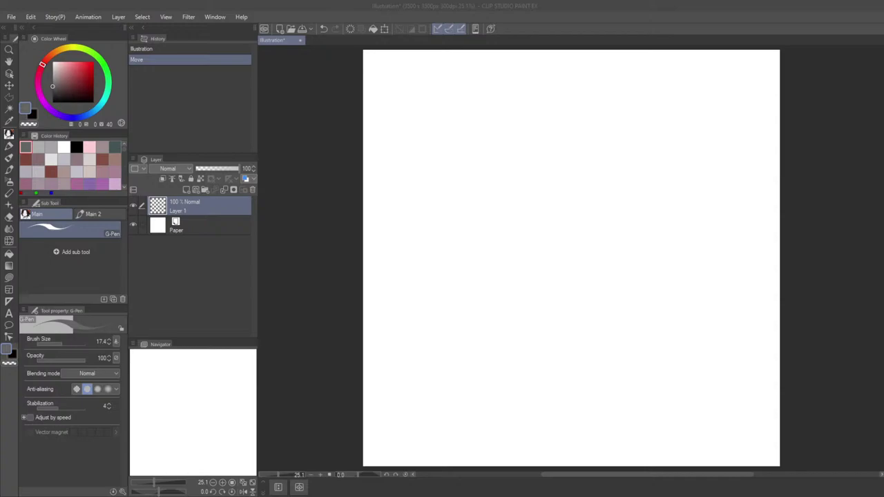
{"action": "left_click", "coordinate": [337, 237]}
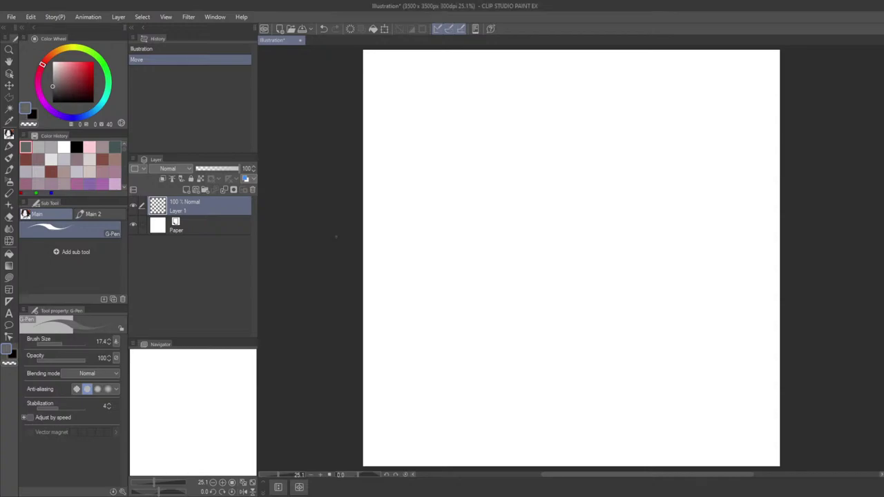
Import the study 1 reference sketch, enlarge it to 175% and place it in the canvas's left part.
{"action": "key", "text": "alt+Tab"}
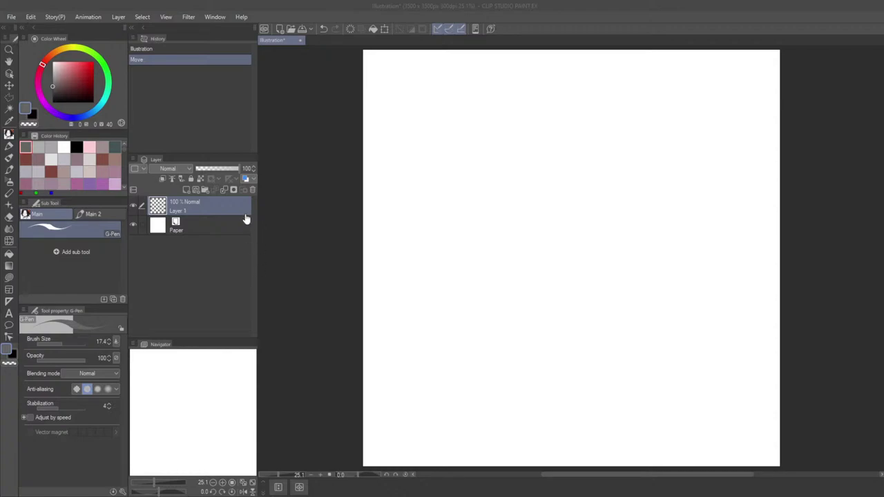
{"action": "left_click_drag", "start_coordinate": [247, 219], "coordinate": [397, 237]}
{"action": "mouse_move", "coordinate": [583, 259]}
{"action": "left_mouse_down"}
{"action": "mouse_move", "coordinate": [464, 180]}
{"action": "mouse_move", "coordinate": [554, 303]}
{"action": "mouse_move", "coordinate": [528, 329]}
{"action": "mouse_move", "coordinate": [472, 304]}
{"action": "mouse_move", "coordinate": [457, 313]}
{"action": "left_mouse_up"}
{"action": "scroll", "coordinate": [528, 329], "scroll_direction": "up", "scroll_amount": 3}
{"action": "scroll", "coordinate": [472, 304], "scroll_direction": "down", "scroll_amount": 1}
{"action": "left_click_drag", "start_coordinate": [506, 170], "coordinate": [619, 47]}
{"action": "left_click_drag", "start_coordinate": [602, 184], "coordinate": [574, 239]}
{"action": "mouse_move", "coordinate": [528, 282]}
{"action": "left_mouse_down"}
{"action": "mouse_move", "coordinate": [489, 337]}
{"action": "mouse_move", "coordinate": [531, 295]}
{"action": "mouse_move", "coordinate": [546, 315]}
{"action": "left_mouse_up"}
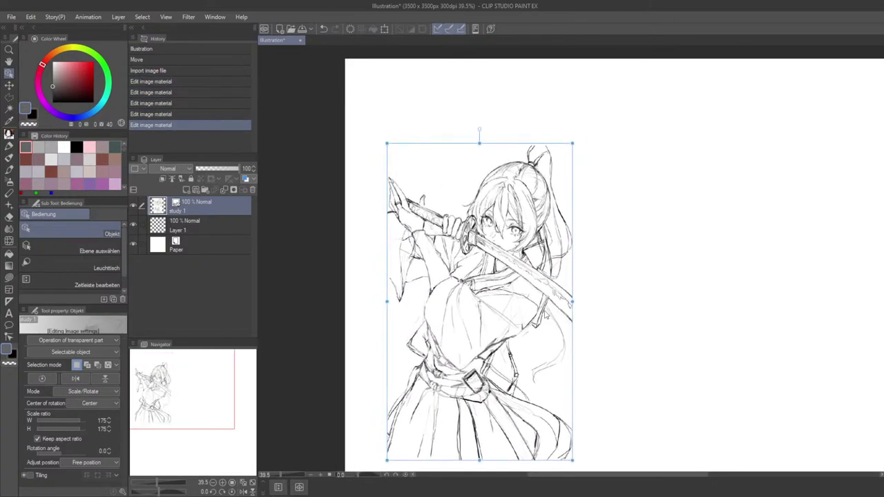
Move the empty layer above the study 1 image layer and rename it Taf.
{"action": "left_click_drag", "start_coordinate": [190, 225], "coordinate": [191, 208]}
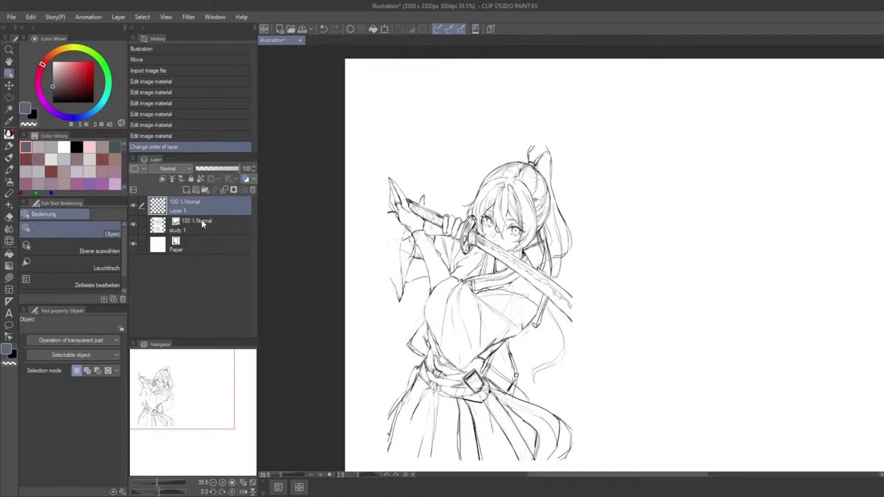
{"action": "double_click", "coordinate": [199, 211]}
{"action": "type", "text": "Tat"}
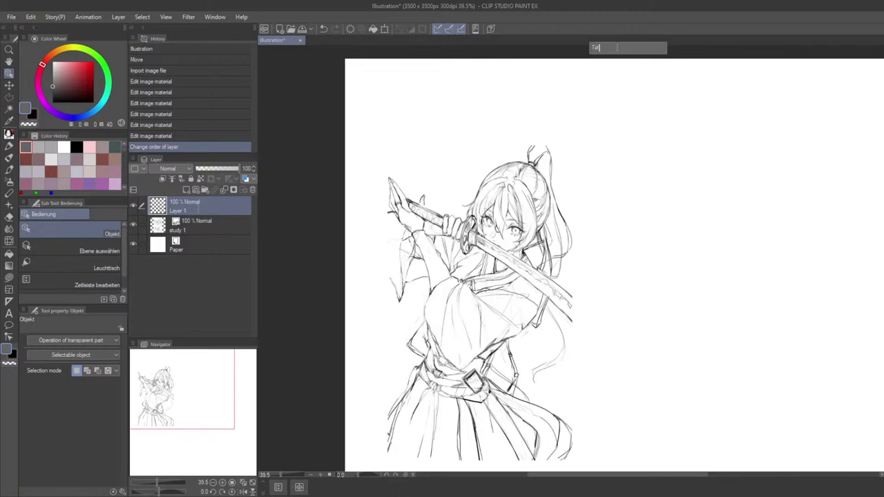
{"action": "key", "text": "Return"}
Select the G-Pen with black as the drawing colour and a brush size of 10.4.
{"action": "key", "text": "p"}
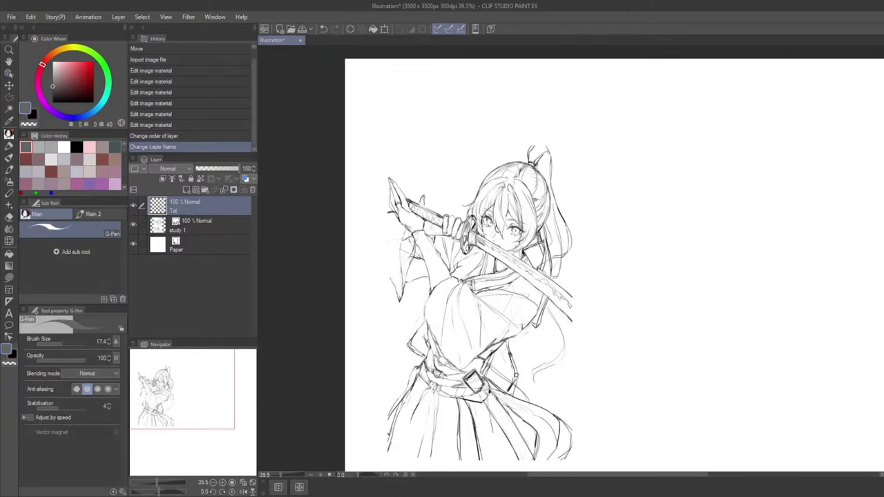
{"action": "scroll", "coordinate": [495, 243], "scroll_direction": "up", "scroll_amount": 4}
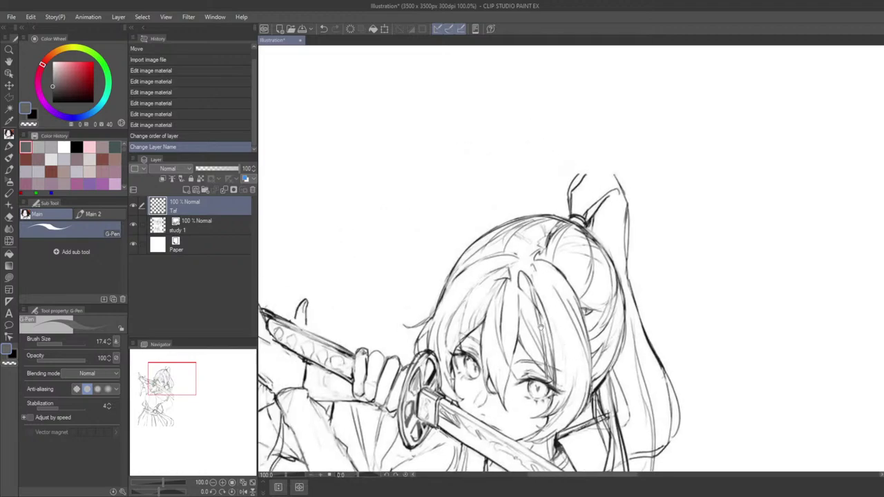
{"action": "scroll", "coordinate": [513, 283], "scroll_direction": "down", "scroll_amount": 2}
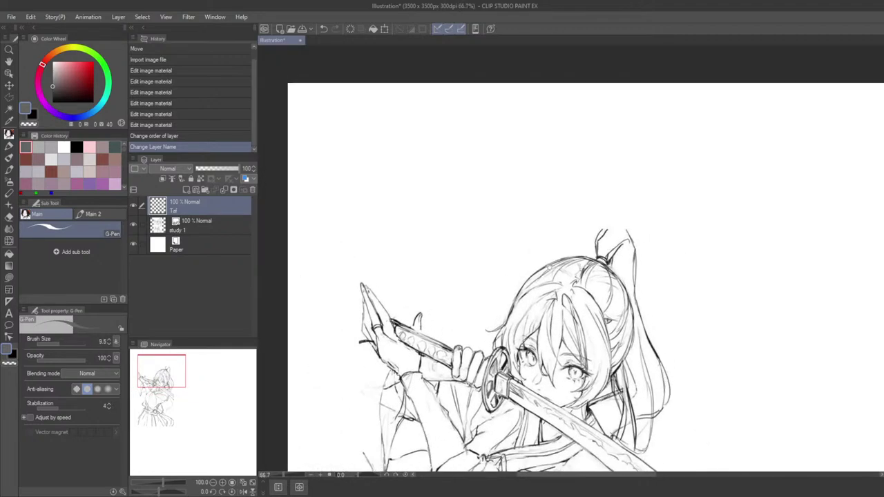
{"action": "key", "text": "x"}
{"action": "left_click_drag", "start_coordinate": [492, 288], "coordinate": [541, 255]}
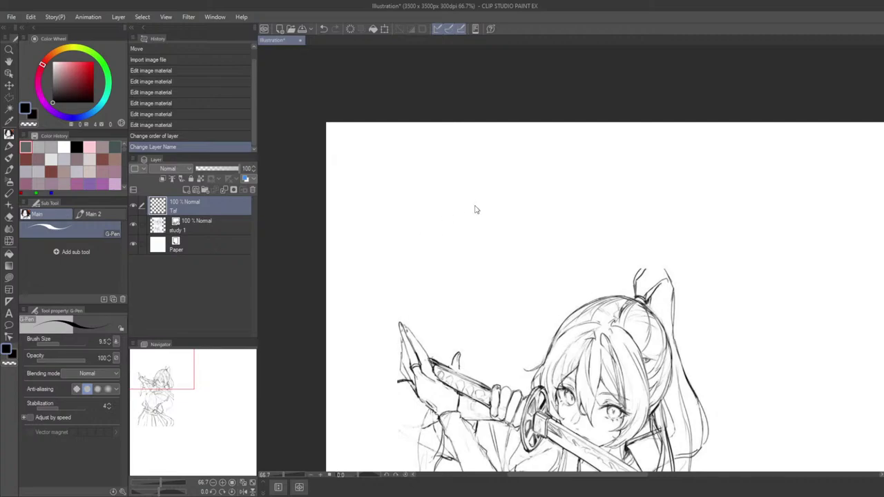
{"action": "key", "text": "["}
{"action": "key", "text": "["}
{"action": "key", "text": "["}
{"action": "key", "text": "["}
{"action": "key", "text": "["}
{"action": "key", "text": "["}
{"action": "key", "text": "["}
{"action": "key", "text": "Tab"}
{"action": "scroll", "coordinate": [416, 235], "scroll_direction": "up", "scroll_amount": 2}
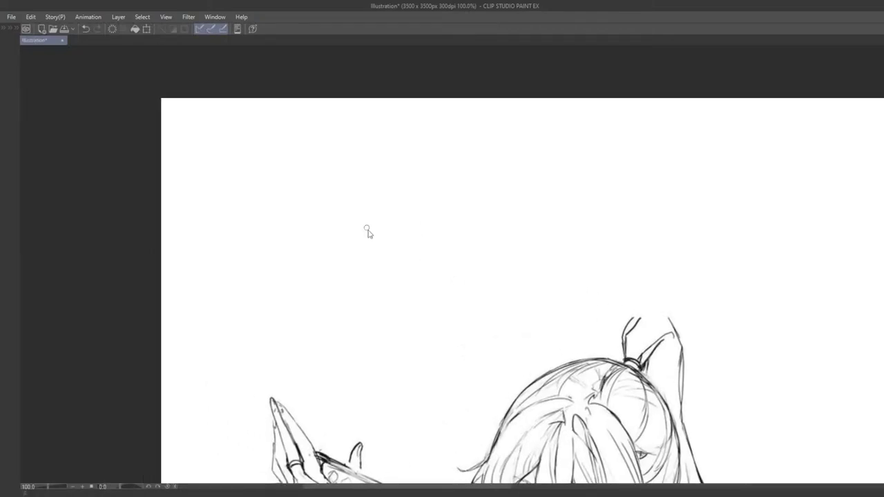
Try the pen above the reference sketch, undo the test strokes, and set brush size 7.7 with pressure-controlled sizing off.
{"action": "left_click_drag", "start_coordinate": [314, 227], "coordinate": [334, 211]}
{"action": "left_click_drag", "start_coordinate": [221, 185], "coordinate": [250, 116]}
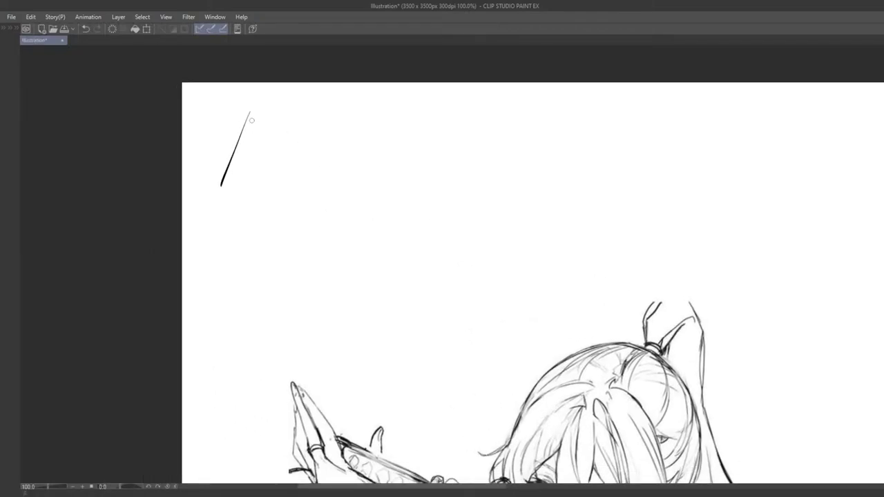
{"action": "key", "text": "ctrl+z"}
{"action": "key", "text": "Tab"}
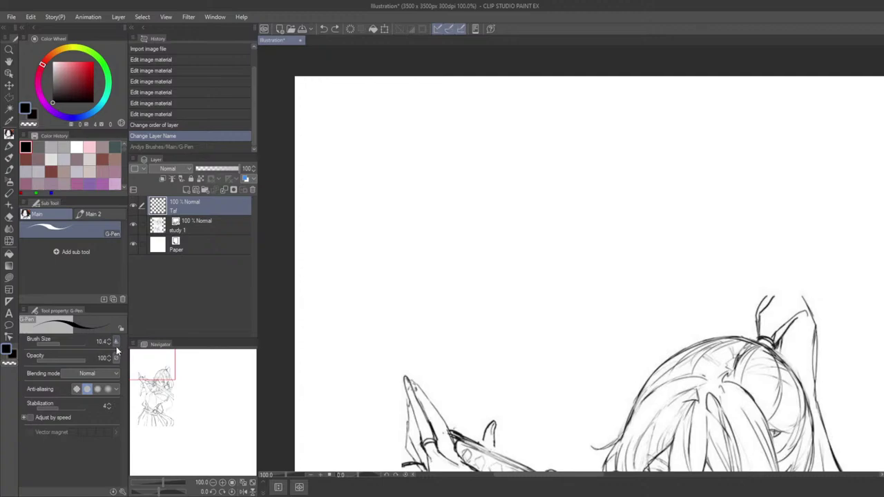
{"action": "key", "text": "bracketleft"}
{"action": "mouse_move", "coordinate": [339, 187]}
{"action": "left_mouse_down"}
{"action": "mouse_move", "coordinate": [376, 107]}
{"action": "mouse_move", "coordinate": [385, 178]}
{"action": "mouse_move", "coordinate": [384, 153]}
{"action": "left_mouse_up"}
{"action": "key", "text": "ctrl+z"}
{"action": "key", "text": "ctrl+z"}
Handwrite "Artist on" in the upper-left area of the canvas above the reference sketch.
{"action": "left_click_drag", "start_coordinate": [378, 106], "coordinate": [385, 202]}
{"action": "mouse_move", "coordinate": [353, 155]}
{"action": "left_mouse_down"}
{"action": "mouse_move", "coordinate": [387, 155]}
{"action": "mouse_move", "coordinate": [400, 178]}
{"action": "mouse_move", "coordinate": [429, 155]}
{"action": "left_mouse_up"}
{"action": "left_click_drag", "start_coordinate": [435, 101], "coordinate": [436, 179]}
{"action": "mouse_move", "coordinate": [422, 147]}
{"action": "left_mouse_down"}
{"action": "mouse_move", "coordinate": [440, 144]}
{"action": "mouse_move", "coordinate": [467, 166]}
{"action": "left_mouse_up"}
{"action": "left_click", "coordinate": [456, 136]}
{"action": "left_click_drag", "start_coordinate": [495, 95], "coordinate": [492, 170]}
{"action": "left_click_drag", "start_coordinate": [477, 127], "coordinate": [514, 131]}
{"action": "mouse_move", "coordinate": [541, 160]}
{"action": "left_mouse_down"}
{"action": "mouse_move", "coordinate": [468, 143]}
{"action": "mouse_move", "coordinate": [453, 153]}
{"action": "mouse_move", "coordinate": [467, 132]}
{"action": "left_mouse_up"}
{"action": "left_click_drag", "start_coordinate": [486, 134], "coordinate": [503, 158]}
{"action": "left_click_drag", "start_coordinate": [552, 146], "coordinate": [423, 181]}
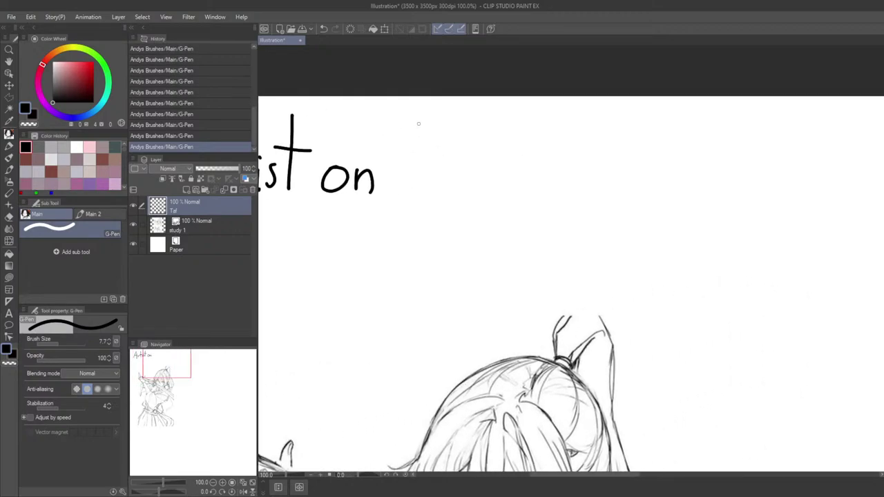
Handwrite "Twitter (X)" after "Artist on" on the same line.
{"action": "mouse_move", "coordinate": [418, 119]}
{"action": "left_mouse_down"}
{"action": "mouse_move", "coordinate": [417, 193]}
{"action": "mouse_move", "coordinate": [452, 122]}
{"action": "left_mouse_up"}
{"action": "mouse_move", "coordinate": [430, 158]}
{"action": "left_mouse_down"}
{"action": "mouse_move", "coordinate": [441, 177]}
{"action": "mouse_move", "coordinate": [464, 185]}
{"action": "left_mouse_up"}
{"action": "left_click", "coordinate": [466, 162]}
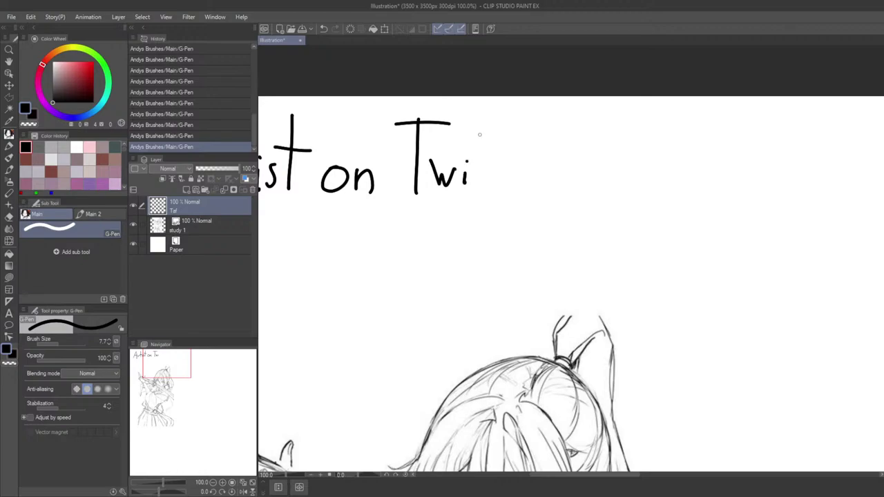
{"action": "left_click_drag", "start_coordinate": [484, 126], "coordinate": [484, 187]}
{"action": "mouse_move", "coordinate": [471, 149]}
{"action": "left_mouse_down"}
{"action": "mouse_move", "coordinate": [496, 148]}
{"action": "mouse_move", "coordinate": [503, 183]}
{"action": "left_mouse_up"}
{"action": "mouse_move", "coordinate": [494, 150]}
{"action": "left_mouse_down"}
{"action": "mouse_move", "coordinate": [503, 185]}
{"action": "mouse_move", "coordinate": [515, 149]}
{"action": "mouse_move", "coordinate": [524, 164]}
{"action": "mouse_move", "coordinate": [558, 159]}
{"action": "left_mouse_up"}
{"action": "left_click_drag", "start_coordinate": [598, 179], "coordinate": [540, 173]}
{"action": "mouse_move", "coordinate": [539, 114]}
{"action": "left_mouse_down"}
{"action": "mouse_move", "coordinate": [524, 124]}
{"action": "mouse_move", "coordinate": [547, 178]}
{"action": "left_mouse_up"}
{"action": "left_click_drag", "start_coordinate": [548, 133], "coordinate": [579, 178]}
{"action": "left_click_drag", "start_coordinate": [582, 130], "coordinate": [552, 172]}
{"action": "mouse_move", "coordinate": [589, 113]}
{"action": "left_mouse_down"}
{"action": "mouse_move", "coordinate": [603, 171]}
{"action": "mouse_move", "coordinate": [590, 181]}
{"action": "left_mouse_up"}
{"action": "left_click_drag", "start_coordinate": [633, 193], "coordinate": [553, 190]}
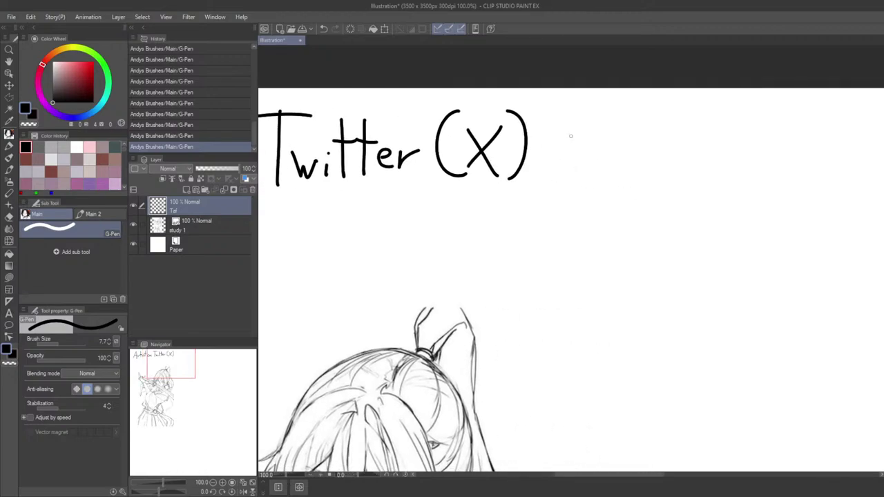
Add a handwritten colon after "Twitter (X)", undoing the stray stroke.
{"action": "left_click", "coordinate": [563, 140]}
{"action": "mouse_move", "coordinate": [563, 140]}
{"action": "left_mouse_down"}
{"action": "mouse_move", "coordinate": [574, 141]}
{"action": "mouse_move", "coordinate": [537, 162]}
{"action": "mouse_move", "coordinate": [635, 156]}
{"action": "mouse_move", "coordinate": [777, 119]}
{"action": "left_mouse_up"}
{"action": "key", "text": "ctrl+z"}
{"action": "left_click", "coordinate": [562, 141]}
{"action": "left_click", "coordinate": [559, 153]}
Handwrite the @ sign and the first three characters of the artist's handle beneath the credit line.
{"action": "left_click_drag", "start_coordinate": [606, 184], "coordinate": [790, 153]}
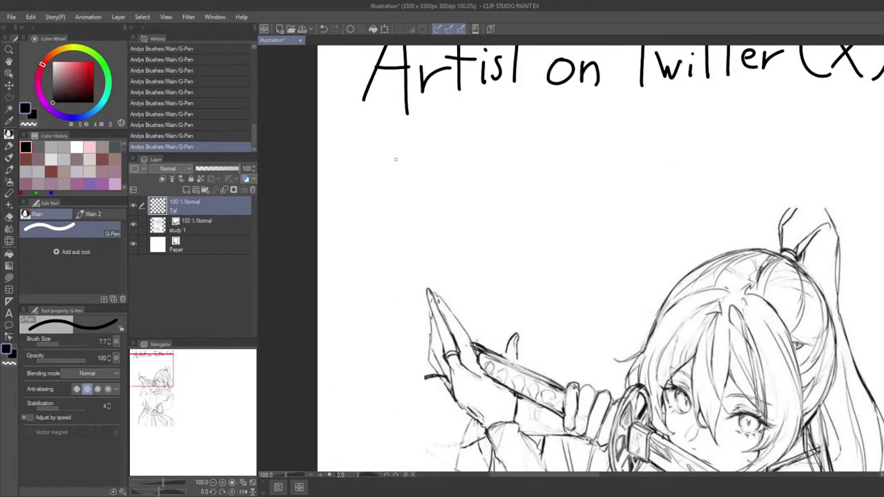
{"action": "mouse_move", "coordinate": [391, 156]}
{"action": "left_mouse_down"}
{"action": "mouse_move", "coordinate": [428, 167]}
{"action": "mouse_move", "coordinate": [384, 192]}
{"action": "left_mouse_up"}
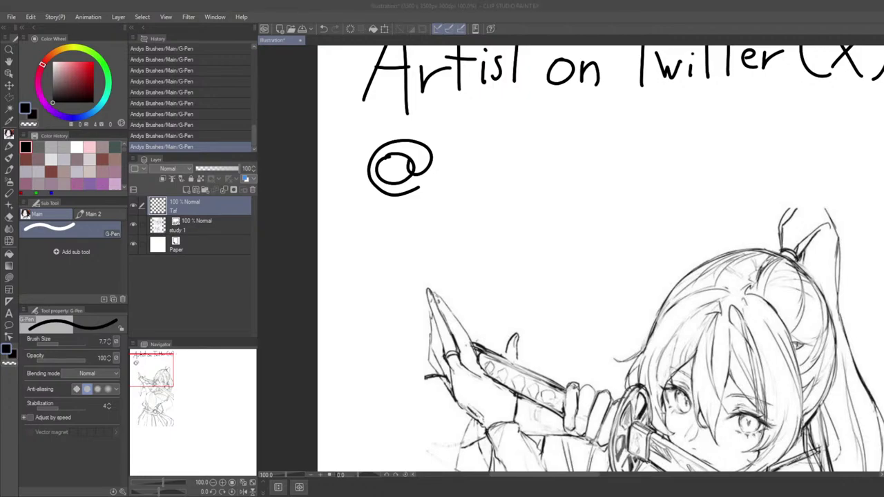
{"action": "left_click", "coordinate": [483, 258]}
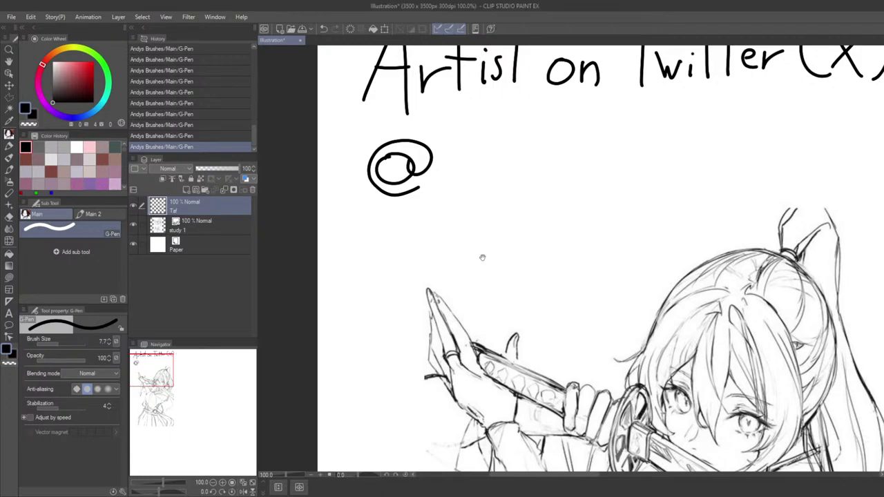
{"action": "mouse_move", "coordinate": [450, 213]}
{"action": "left_mouse_down"}
{"action": "mouse_move", "coordinate": [401, 239]}
{"action": "mouse_move", "coordinate": [369, 242]}
{"action": "left_mouse_up"}
{"action": "left_click_drag", "start_coordinate": [358, 166], "coordinate": [356, 222]}
{"action": "left_click_drag", "start_coordinate": [354, 176], "coordinate": [371, 186]}
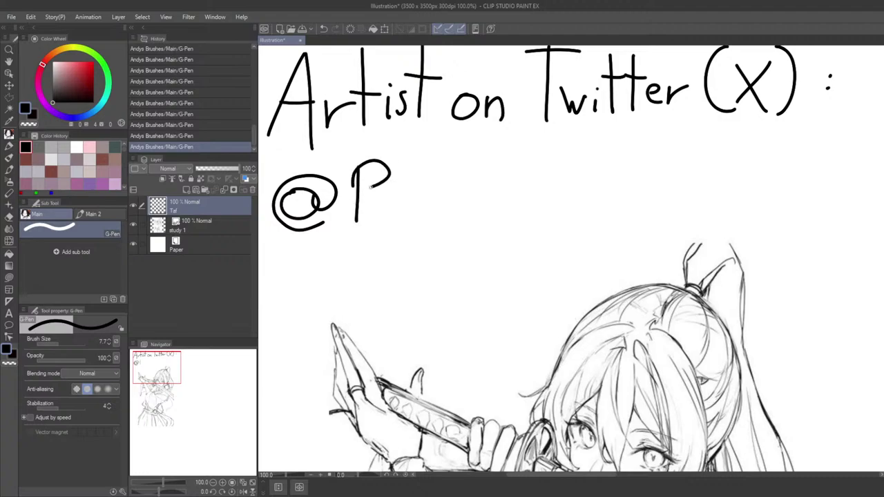
{"action": "left_click_drag", "start_coordinate": [384, 220], "coordinate": [406, 221]}
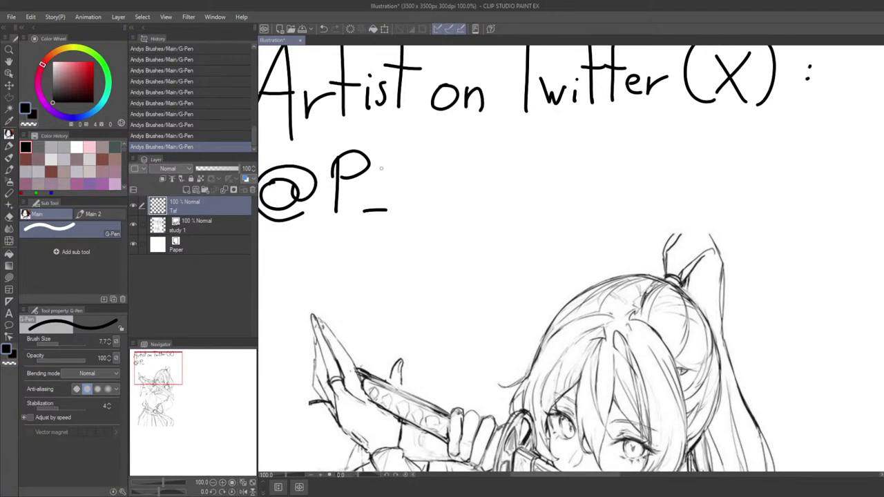
{"action": "left_click_drag", "start_coordinate": [407, 152], "coordinate": [405, 209]}
{"action": "mouse_move", "coordinate": [396, 151]}
{"action": "left_mouse_down"}
{"action": "mouse_move", "coordinate": [428, 152]}
{"action": "mouse_move", "coordinate": [420, 150]}
{"action": "left_mouse_up"}
{"action": "key", "text": "ctrl+z"}
{"action": "left_click_drag", "start_coordinate": [394, 206], "coordinate": [419, 206]}
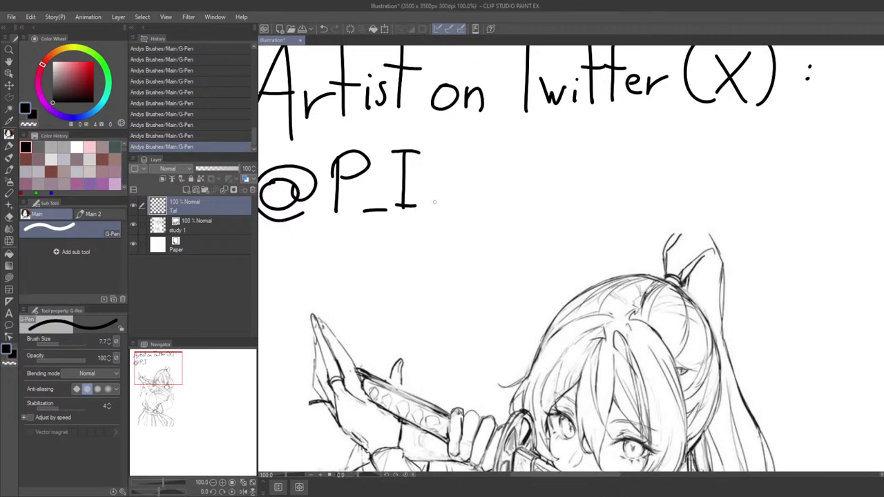
Handwrite the remaining characters of the artist's handle, ending with an underscore.
{"action": "mouse_move", "coordinate": [429, 154]}
{"action": "left_mouse_down"}
{"action": "mouse_move", "coordinate": [455, 196]}
{"action": "mouse_move", "coordinate": [460, 174]}
{"action": "left_mouse_up"}
{"action": "left_click_drag", "start_coordinate": [482, 203], "coordinate": [459, 198]}
{"action": "mouse_move", "coordinate": [449, 154]}
{"action": "left_mouse_down"}
{"action": "mouse_move", "coordinate": [469, 194]}
{"action": "mouse_move", "coordinate": [474, 153]}
{"action": "left_mouse_up"}
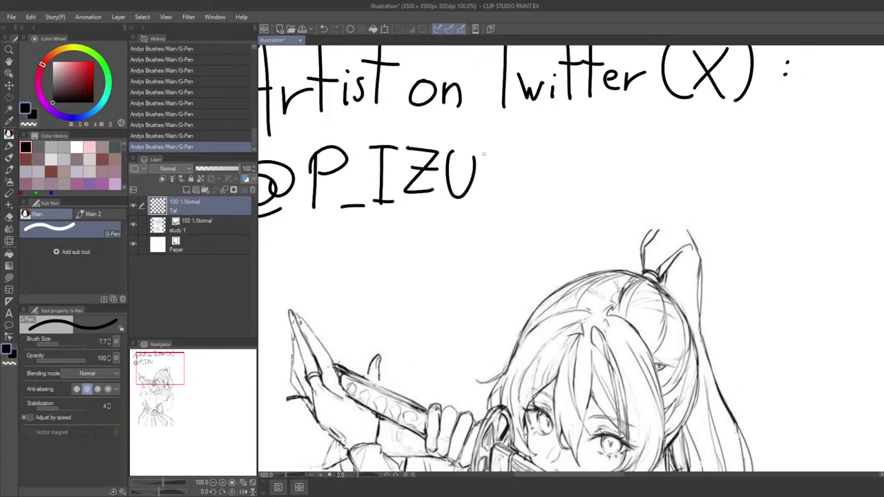
{"action": "mouse_move", "coordinate": [480, 199]}
{"action": "left_mouse_down"}
{"action": "mouse_move", "coordinate": [496, 181]}
{"action": "mouse_move", "coordinate": [511, 196]}
{"action": "mouse_move", "coordinate": [480, 199]}
{"action": "left_mouse_up"}
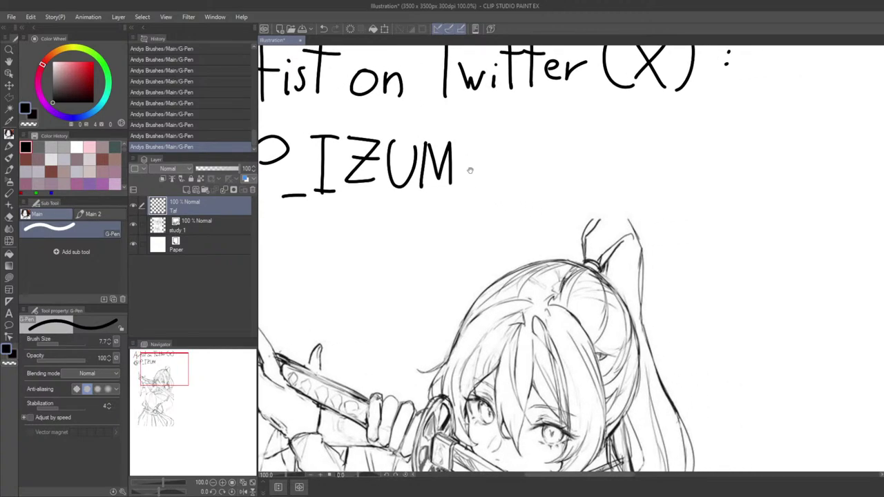
{"action": "mouse_move", "coordinate": [468, 141]}
{"action": "left_mouse_down"}
{"action": "mouse_move", "coordinate": [466, 193]}
{"action": "mouse_move", "coordinate": [515, 195]}
{"action": "left_mouse_up"}
{"action": "key", "text": "ctrl+z"}
Rename the handwriting layer Tag and add a new raster layer above it named sketch 1.
{"action": "scroll", "coordinate": [498, 228], "scroll_direction": "down", "scroll_amount": 2}
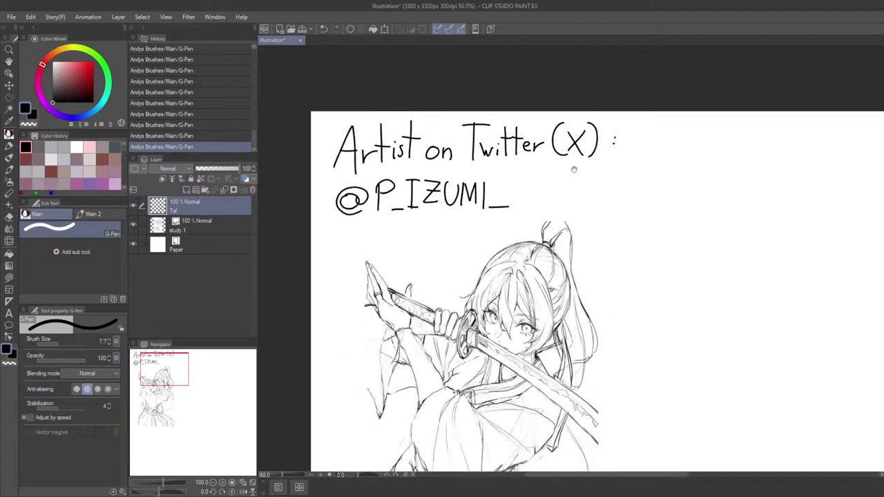
{"action": "left_click_drag", "start_coordinate": [639, 228], "coordinate": [437, 198]}
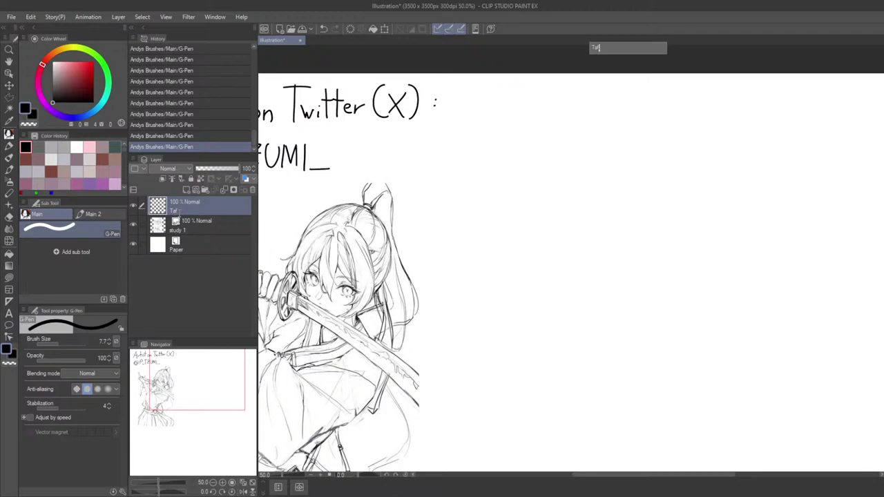
{"action": "key", "text": "Return"}
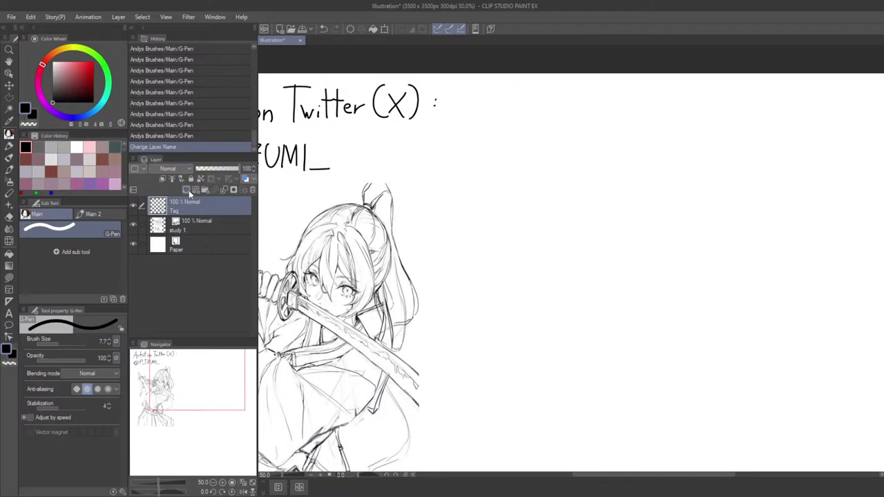
{"action": "left_click", "coordinate": [186, 190]}
{"action": "double_click", "coordinate": [188, 211]}
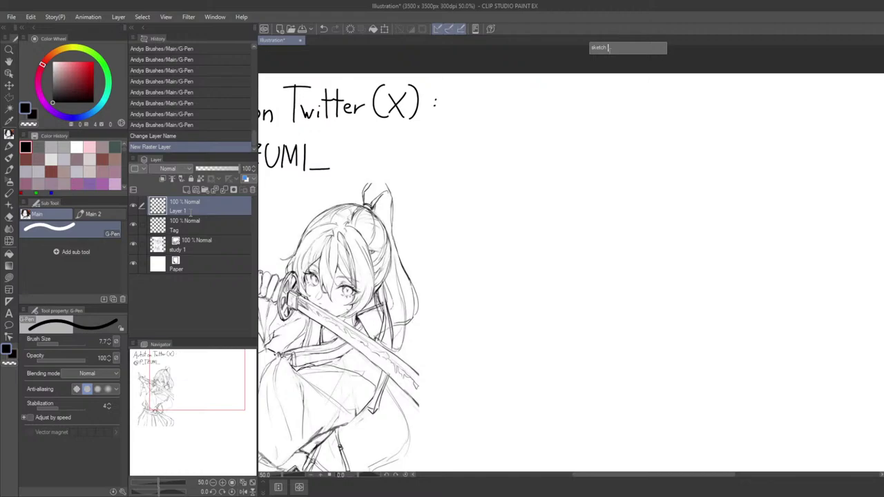
{"action": "key", "text": "Return"}
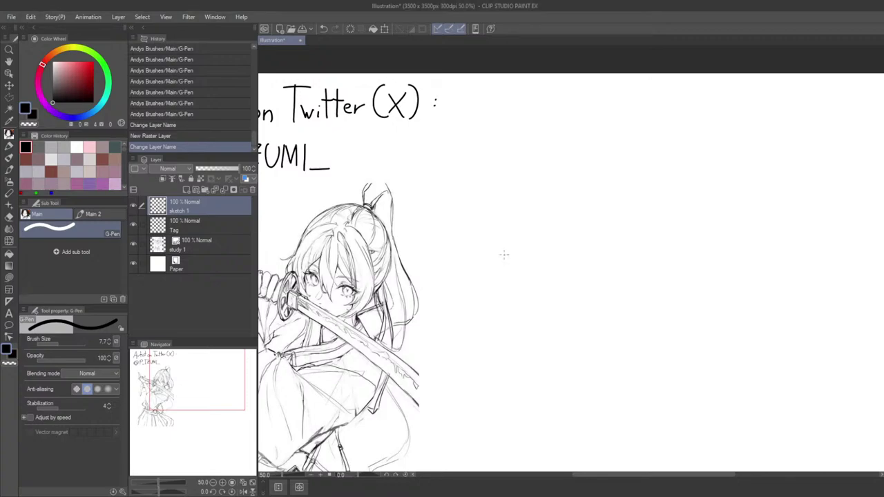
{"action": "left_click_drag", "start_coordinate": [474, 225], "coordinate": [489, 128]}
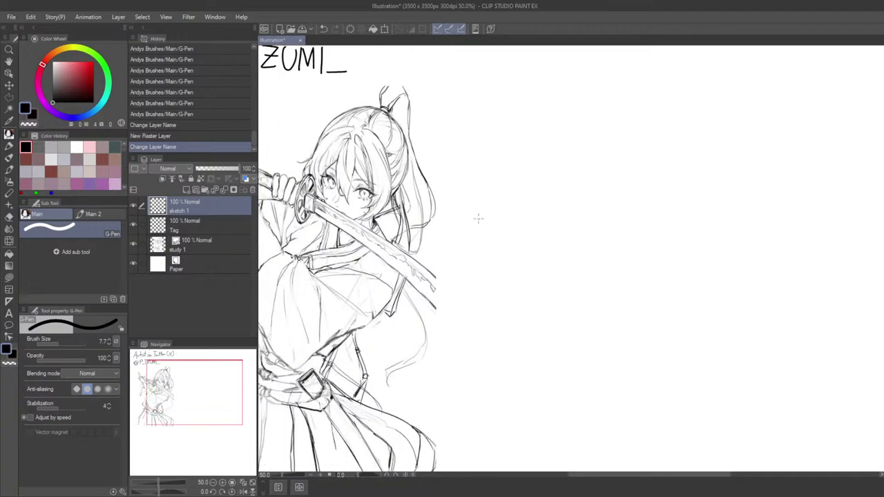
{"action": "scroll", "coordinate": [511, 225], "scroll_direction": "down", "scroll_amount": 2}
{"action": "left_click_drag", "start_coordinate": [531, 219], "coordinate": [482, 211]}
{"action": "left_click_drag", "start_coordinate": [276, 252], "coordinate": [337, 251]}
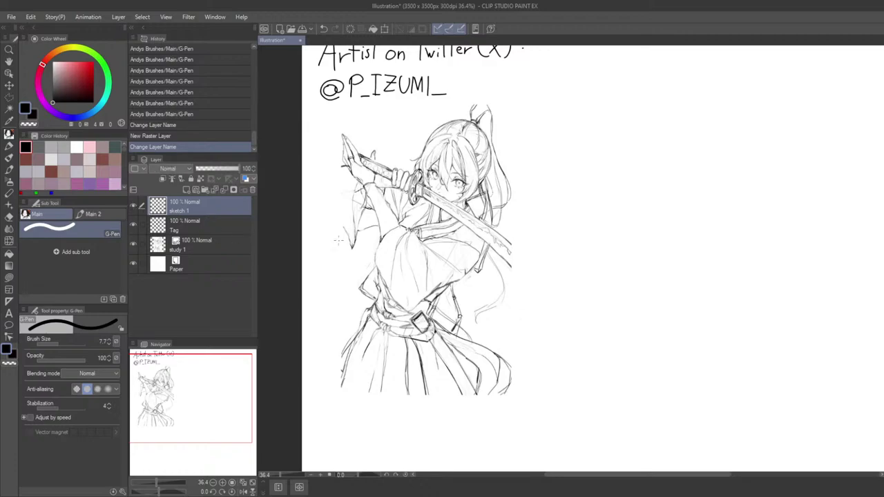
{"action": "key", "text": "ctrl+alt+0"}
{"action": "left_click_drag", "start_coordinate": [416, 250], "coordinate": [518, 300]}
{"action": "key", "text": "Tab"}
{"action": "left_click_drag", "start_coordinate": [433, 283], "coordinate": [450, 341]}
{"action": "key", "text": "ctrl+minus"}
{"action": "mouse_move", "coordinate": [483, 272]}
{"action": "left_mouse_down"}
{"action": "mouse_move", "coordinate": [462, 324]}
{"action": "mouse_move", "coordinate": [405, 262]}
{"action": "left_mouse_up"}
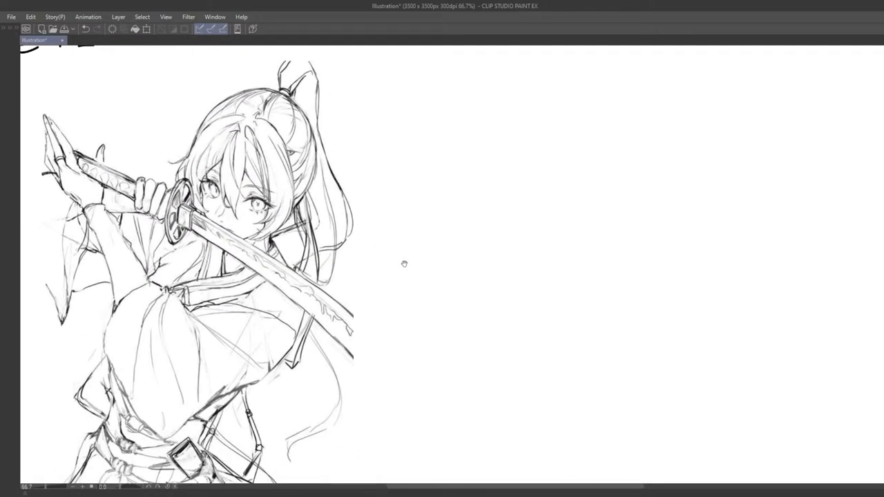
Set the G-Pen to brush size 3.0 with pressure-controlled sizing, and try a stroke in the blank area beside the reference sketch.
{"action": "key", "text": "Tab"}
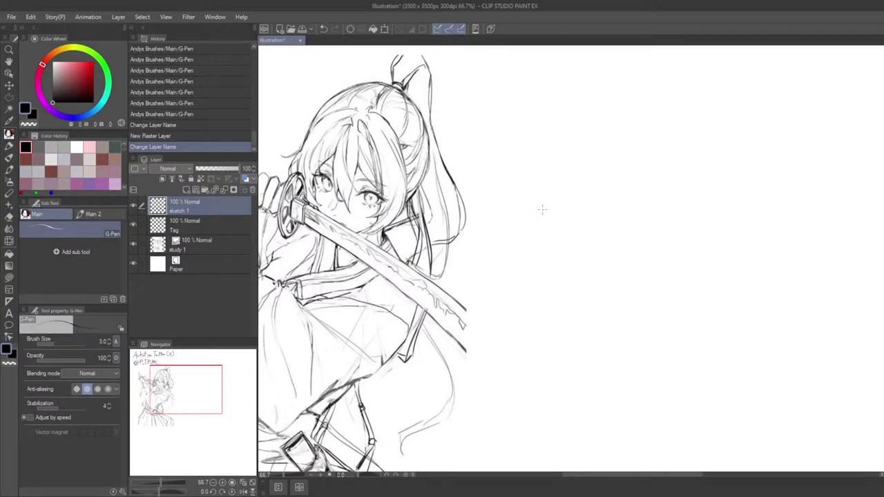
{"action": "key", "text": "Tab"}
{"action": "left_click_drag", "start_coordinate": [507, 239], "coordinate": [468, 263]}
{"action": "mouse_move", "coordinate": [505, 170]}
{"action": "left_mouse_down"}
{"action": "mouse_move", "coordinate": [479, 228]}
{"action": "mouse_move", "coordinate": [475, 249]}
{"action": "left_mouse_up"}
{"action": "key", "text": "ctrl+z"}
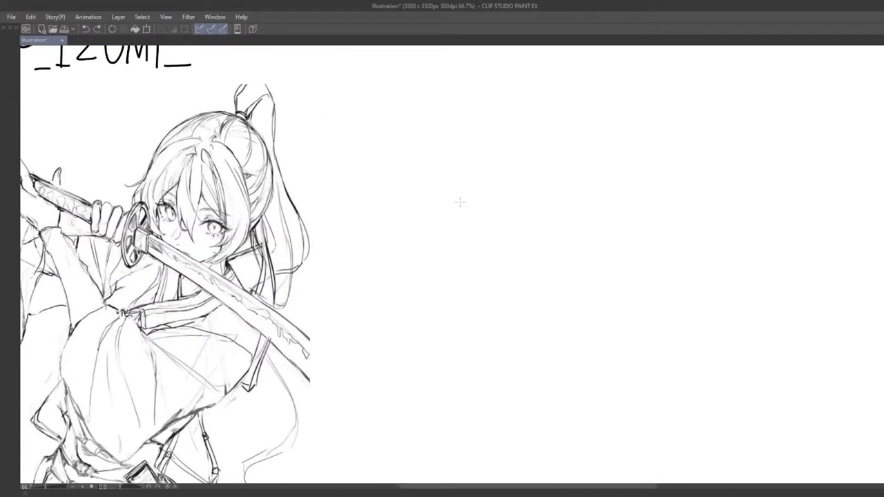
Raise the G-Pen's anti-aliasing to the third level and test a stroke in the blank area beside the reference.
{"action": "mouse_move", "coordinate": [492, 166]}
{"action": "left_mouse_down"}
{"action": "mouse_move", "coordinate": [436, 229]}
{"action": "mouse_move", "coordinate": [458, 203]}
{"action": "mouse_move", "coordinate": [506, 218]}
{"action": "left_mouse_up"}
{"action": "key", "text": "ctrl+z"}
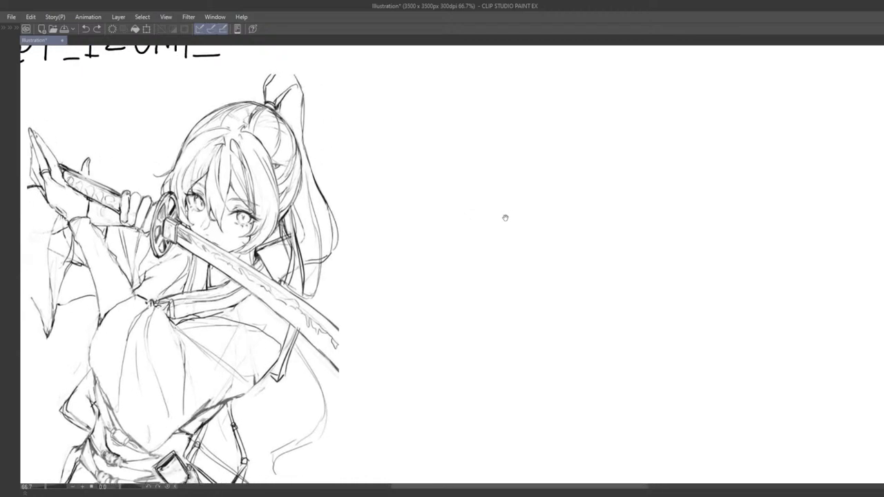
{"action": "key", "text": "Tab"}
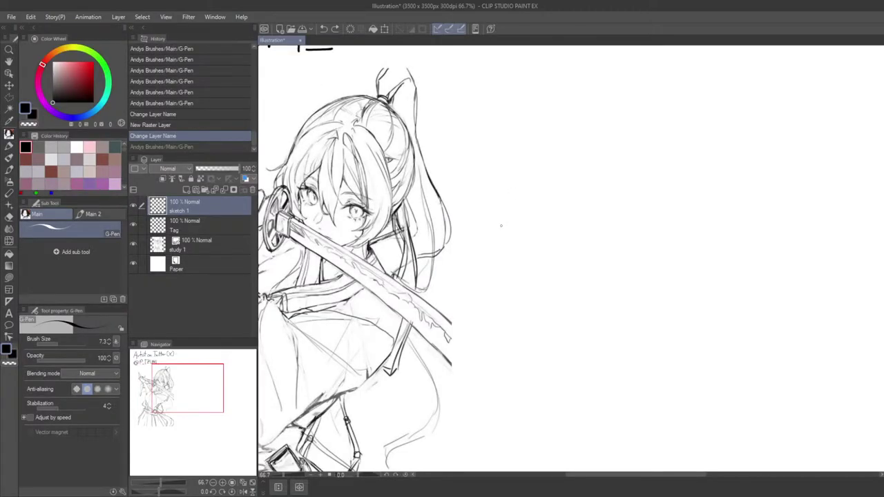
{"action": "left_click", "coordinate": [97, 390]}
{"action": "key", "text": "Tab"}
{"action": "left_click_drag", "start_coordinate": [576, 174], "coordinate": [580, 239]}
{"action": "key", "text": "ctrl+z"}
{"action": "left_click_drag", "start_coordinate": [597, 196], "coordinate": [583, 219]}
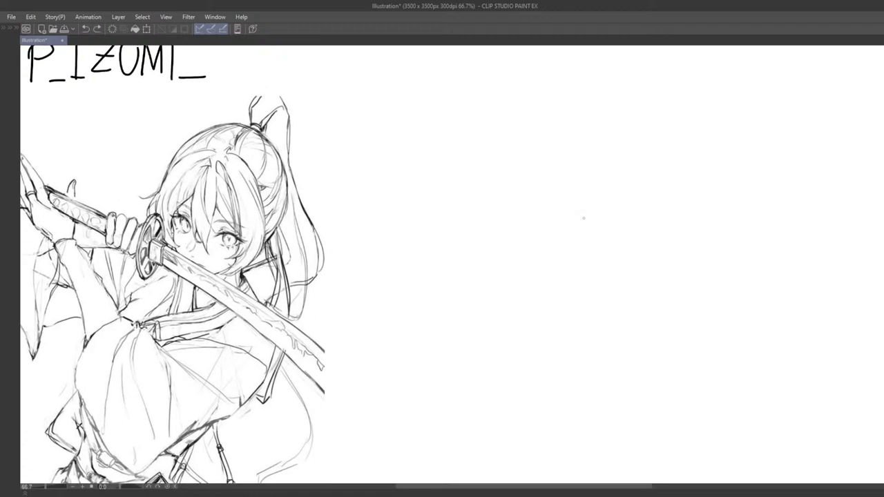
{"action": "left_click_drag", "start_coordinate": [544, 181], "coordinate": [578, 163]}
{"action": "scroll", "coordinate": [555, 209], "scroll_direction": "down", "scroll_amount": 2}
{"action": "mouse_move", "coordinate": [580, 207]}
{"action": "left_mouse_down"}
{"action": "mouse_move", "coordinate": [546, 110]}
{"action": "mouse_move", "coordinate": [510, 196]}
{"action": "left_mouse_up"}
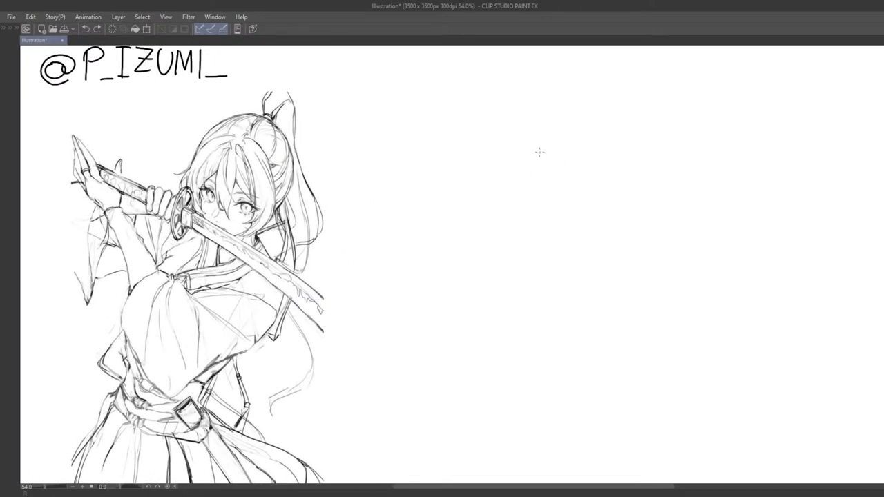
{"action": "left_click_drag", "start_coordinate": [543, 150], "coordinate": [580, 157]}
{"action": "mouse_move", "coordinate": [559, 190]}
{"action": "left_mouse_down"}
{"action": "mouse_move", "coordinate": [604, 142]}
{"action": "mouse_move", "coordinate": [562, 203]}
{"action": "mouse_move", "coordinate": [571, 211]}
{"action": "mouse_move", "coordinate": [618, 168]}
{"action": "mouse_move", "coordinate": [590, 229]}
{"action": "left_mouse_up"}
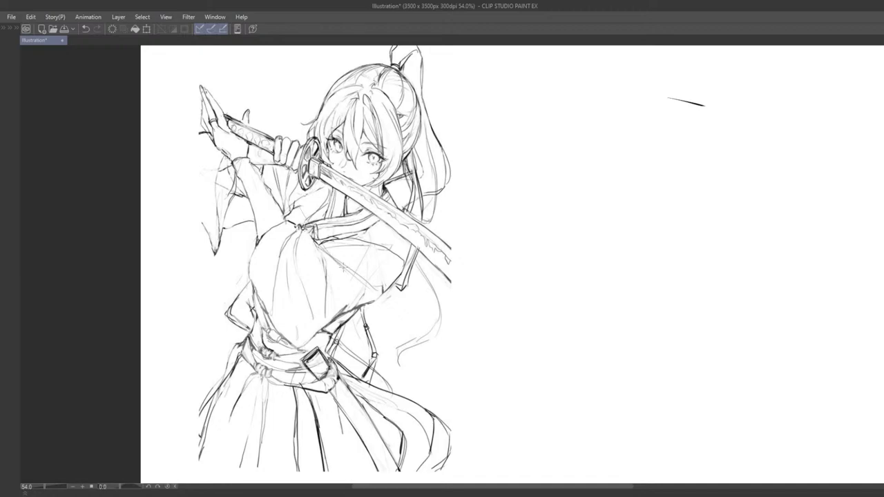
{"action": "mouse_move", "coordinate": [353, 109]}
{"action": "left_mouse_down"}
{"action": "mouse_move", "coordinate": [346, 138]}
{"action": "mouse_move", "coordinate": [361, 137]}
{"action": "left_mouse_up"}
{"action": "key", "text": "ctrl+z"}
{"action": "mouse_move", "coordinate": [666, 171]}
{"action": "left_mouse_down"}
{"action": "mouse_move", "coordinate": [581, 188]}
{"action": "mouse_move", "coordinate": [535, 186]}
{"action": "left_mouse_up"}
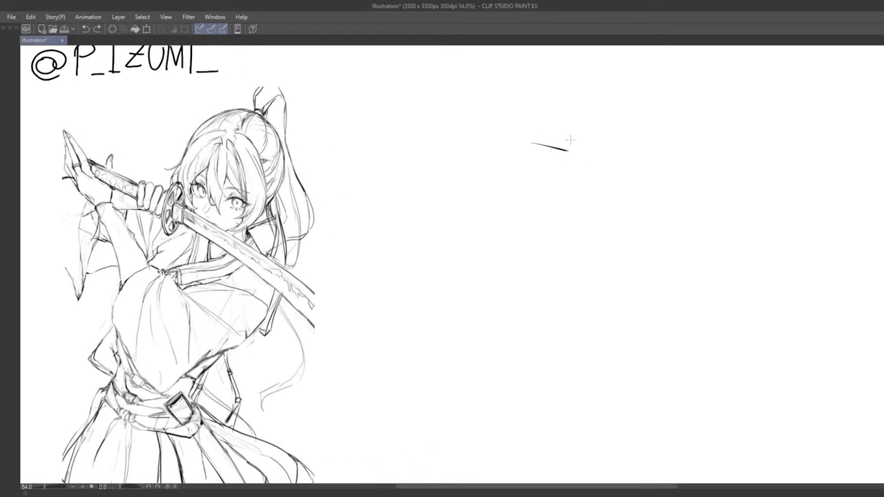
{"action": "key", "text": "ctrl+z"}
{"action": "left_click_drag", "start_coordinate": [211, 117], "coordinate": [246, 134]}
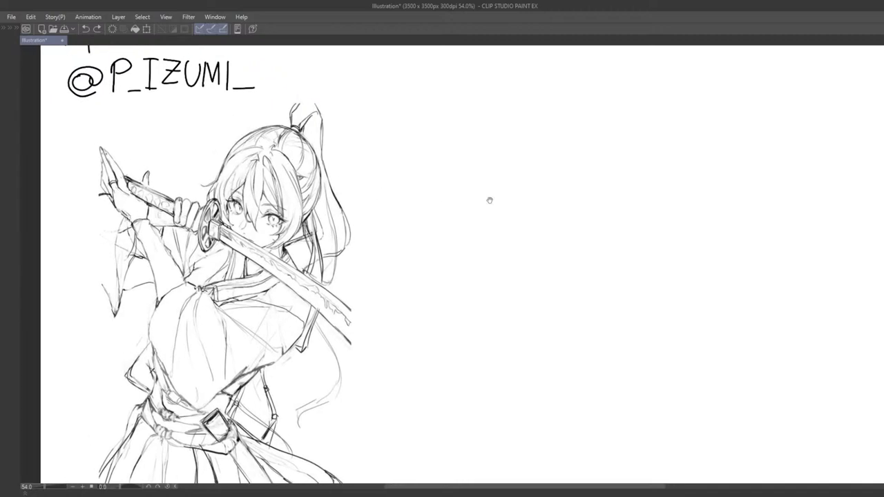
{"action": "left_click_drag", "start_coordinate": [632, 228], "coordinate": [537, 211]}
{"action": "mouse_move", "coordinate": [481, 221]}
{"action": "left_mouse_down"}
{"action": "mouse_move", "coordinate": [539, 219]}
{"action": "mouse_move", "coordinate": [524, 211]}
{"action": "left_mouse_up"}
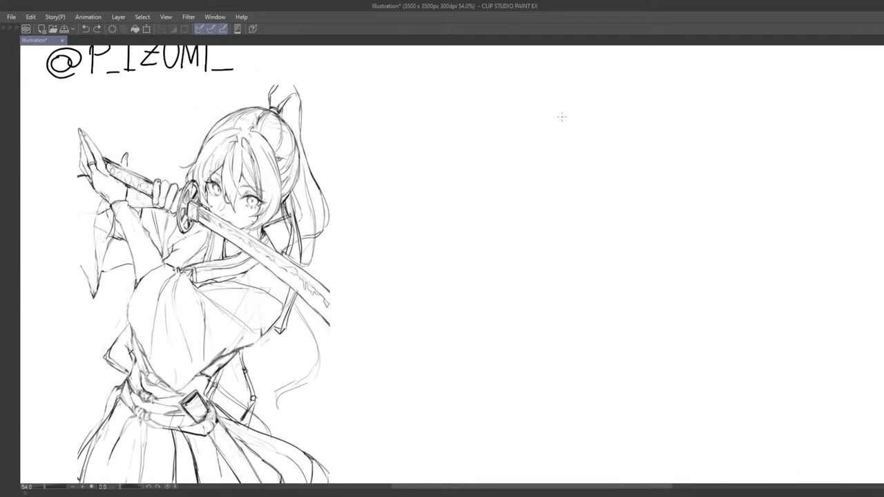
Sketch a tilted four-sided top face for a box-shaped head in the blank area beside the reference character.
{"action": "mouse_move", "coordinate": [557, 116]}
{"action": "left_mouse_down"}
{"action": "mouse_move", "coordinate": [535, 147]}
{"action": "mouse_move", "coordinate": [573, 154]}
{"action": "left_mouse_up"}
{"action": "key", "text": "ctrl+z"}
{"action": "key", "text": "ctrl+z"}
{"action": "mouse_move", "coordinate": [557, 111]}
{"action": "left_mouse_down"}
{"action": "mouse_move", "coordinate": [535, 140]}
{"action": "mouse_move", "coordinate": [576, 150]}
{"action": "left_mouse_up"}
{"action": "key", "text": "ctrl+z"}
{"action": "key", "text": "ctrl+z"}
{"action": "left_click_drag", "start_coordinate": [570, 116], "coordinate": [539, 145]}
{"action": "left_click_drag", "start_coordinate": [542, 149], "coordinate": [577, 161]}
{"action": "key", "text": "ctrl+z"}
{"action": "key", "text": "ctrl+z"}
{"action": "left_click_drag", "start_coordinate": [562, 112], "coordinate": [540, 141]}
{"action": "mouse_move", "coordinate": [540, 141]}
{"action": "left_mouse_down"}
{"action": "mouse_move", "coordinate": [580, 155]}
{"action": "mouse_move", "coordinate": [599, 131]}
{"action": "mouse_move", "coordinate": [579, 156]}
{"action": "left_mouse_up"}
{"action": "key", "text": "ctrl+z"}
{"action": "key", "text": "ctrl+z"}
{"action": "mouse_move", "coordinate": [570, 111]}
{"action": "left_mouse_down"}
{"action": "mouse_move", "coordinate": [599, 125]}
{"action": "mouse_move", "coordinate": [582, 158]}
{"action": "mouse_move", "coordinate": [513, 144]}
{"action": "mouse_move", "coordinate": [512, 179]}
{"action": "left_mouse_up"}
{"action": "key", "text": "ctrl+z"}
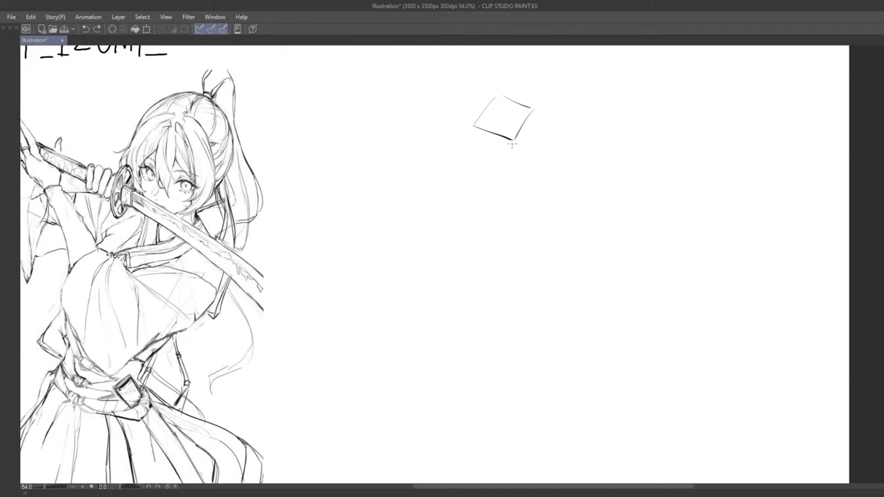
Draw the vertical edges of the head box's front face downward from its top face.
{"action": "left_click_drag", "start_coordinate": [511, 141], "coordinate": [510, 181]}
{"action": "key", "text": "ctrl+z"}
{"action": "mouse_move", "coordinate": [474, 130]}
{"action": "left_mouse_down"}
{"action": "mouse_move", "coordinate": [476, 174]}
{"action": "mouse_move", "coordinate": [491, 176]}
{"action": "left_mouse_up"}
{"action": "key", "text": "ctrl+z"}
{"action": "key", "text": "ctrl+z"}
{"action": "left_click_drag", "start_coordinate": [474, 130], "coordinate": [479, 171]}
{"action": "left_click_drag", "start_coordinate": [480, 170], "coordinate": [508, 176]}
{"action": "key", "text": "ctrl+z"}
{"action": "key", "text": "ctrl+z"}
{"action": "key", "text": "ctrl+z"}
{"action": "left_click_drag", "start_coordinate": [473, 130], "coordinate": [477, 183]}
{"action": "mouse_move", "coordinate": [512, 141]}
{"action": "left_mouse_down"}
{"action": "mouse_move", "coordinate": [501, 196]}
{"action": "mouse_move", "coordinate": [515, 197]}
{"action": "mouse_move", "coordinate": [495, 211]}
{"action": "mouse_move", "coordinate": [470, 188]}
{"action": "mouse_move", "coordinate": [508, 194]}
{"action": "left_mouse_up"}
{"action": "key", "text": "ctrl+z"}
{"action": "key", "text": "ctrl+z"}
Add the far vertical edge of the head box and close its front and side faces with bottom edges.
{"action": "key", "text": "e"}
{"action": "key", "text": "p"}
{"action": "mouse_move", "coordinate": [535, 114]}
{"action": "left_mouse_down"}
{"action": "mouse_move", "coordinate": [532, 167]}
{"action": "mouse_move", "coordinate": [530, 156]}
{"action": "left_mouse_up"}
{"action": "key", "text": "ctrl+z"}
{"action": "key", "text": "ctrl+z"}
{"action": "left_click_drag", "start_coordinate": [511, 191], "coordinate": [526, 166]}
{"action": "left_click_drag", "start_coordinate": [522, 187], "coordinate": [549, 183]}
{"action": "left_click_drag", "start_coordinate": [512, 227], "coordinate": [514, 219]}
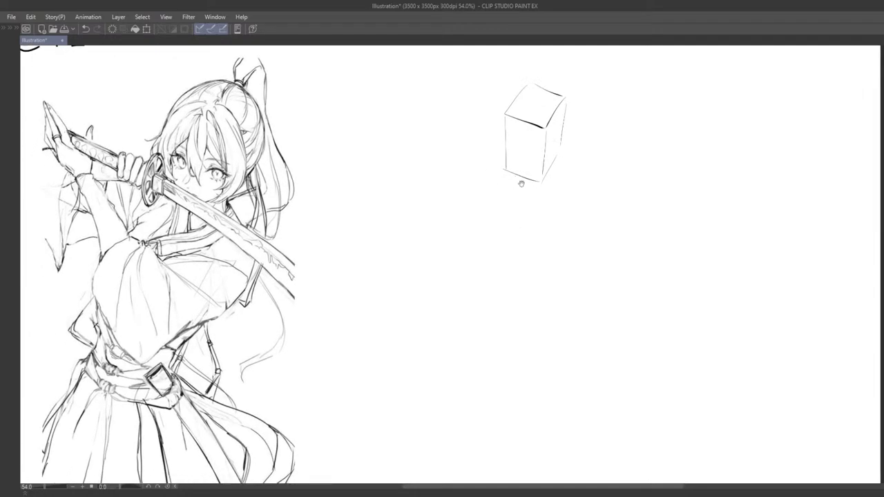
Sketch short neck lines below the head box and angled shoulder lines that meet at a corner beneath it.
{"action": "mouse_move", "coordinate": [521, 184]}
{"action": "left_mouse_down"}
{"action": "mouse_move", "coordinate": [539, 205]}
{"action": "mouse_move", "coordinate": [555, 199]}
{"action": "mouse_move", "coordinate": [523, 193]}
{"action": "mouse_move", "coordinate": [540, 214]}
{"action": "mouse_move", "coordinate": [512, 219]}
{"action": "left_mouse_up"}
{"action": "key", "text": "ctrl+z"}
{"action": "key", "text": "ctrl+z"}
{"action": "mouse_move", "coordinate": [472, 172]}
{"action": "left_mouse_down"}
{"action": "mouse_move", "coordinate": [516, 211]}
{"action": "mouse_move", "coordinate": [539, 326]}
{"action": "mouse_move", "coordinate": [562, 247]}
{"action": "mouse_move", "coordinate": [534, 224]}
{"action": "mouse_move", "coordinate": [563, 223]}
{"action": "mouse_move", "coordinate": [553, 226]}
{"action": "left_mouse_up"}
{"action": "key", "text": "ctrl+z"}
{"action": "key", "text": "ctrl+z"}
{"action": "key", "text": "ctrl+z"}
{"action": "key", "text": "ctrl+z"}
{"action": "left_click_drag", "start_coordinate": [498, 185], "coordinate": [504, 156]}
{"action": "left_click_drag", "start_coordinate": [526, 175], "coordinate": [522, 185]}
{"action": "key", "text": "ctrl+z"}
{"action": "key", "text": "ctrl+z"}
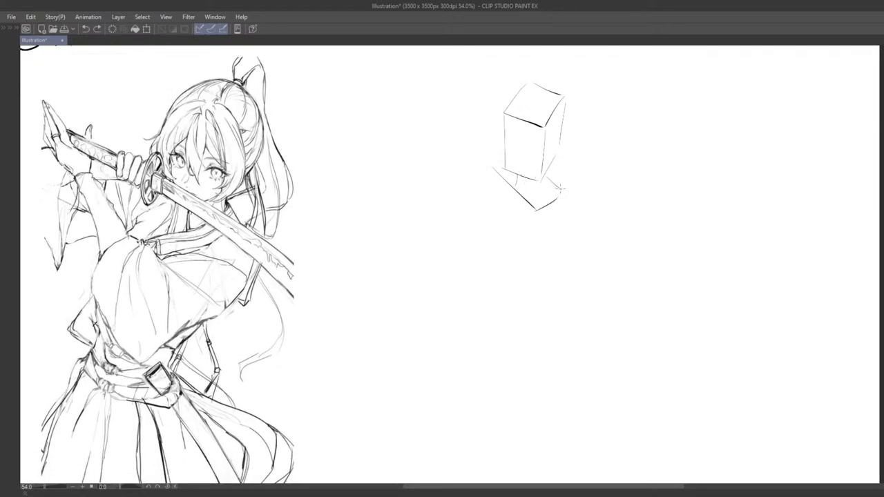
{"action": "mouse_move", "coordinate": [534, 227]}
{"action": "left_mouse_down"}
{"action": "mouse_move", "coordinate": [536, 197]}
{"action": "mouse_move", "coordinate": [514, 225]}
{"action": "left_mouse_up"}
{"action": "key", "text": "ctrl+z"}
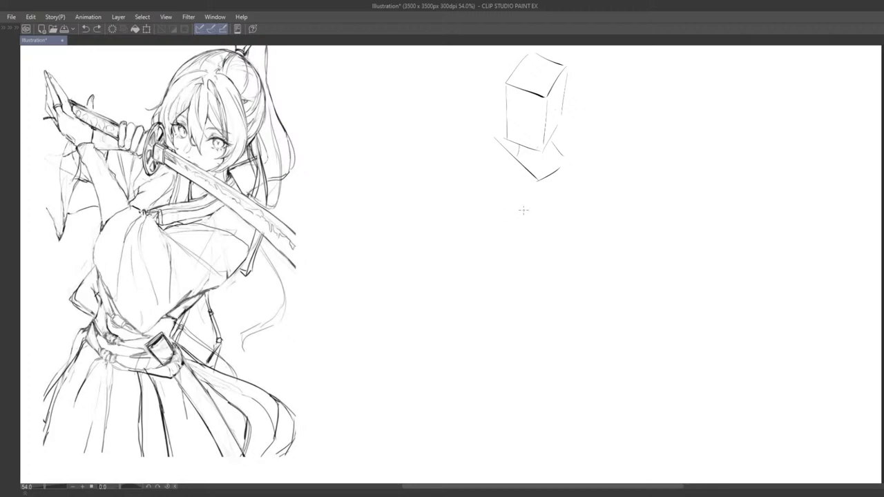
Draw the torso below the shoulders with two curved outer sides and a slanting line down from the shoulder corner.
{"action": "key", "text": "ctrl+z"}
{"action": "mouse_move", "coordinate": [530, 186]}
{"action": "left_mouse_down"}
{"action": "mouse_move", "coordinate": [511, 223]}
{"action": "mouse_move", "coordinate": [500, 218]}
{"action": "mouse_move", "coordinate": [488, 254]}
{"action": "left_mouse_up"}
{"action": "key", "text": "ctrl+z"}
{"action": "key", "text": "ctrl+z"}
{"action": "mouse_move", "coordinate": [560, 189]}
{"action": "left_mouse_down"}
{"action": "mouse_move", "coordinate": [520, 248]}
{"action": "mouse_move", "coordinate": [511, 246]}
{"action": "left_mouse_up"}
{"action": "key", "text": "ctrl+z"}
{"action": "left_click_drag", "start_coordinate": [507, 225], "coordinate": [512, 257]}
{"action": "mouse_move", "coordinate": [499, 170]}
{"action": "left_mouse_down"}
{"action": "mouse_move", "coordinate": [474, 218]}
{"action": "mouse_move", "coordinate": [484, 271]}
{"action": "mouse_move", "coordinate": [496, 247]}
{"action": "mouse_move", "coordinate": [485, 270]}
{"action": "left_mouse_up"}
{"action": "key", "text": "ctrl+z"}
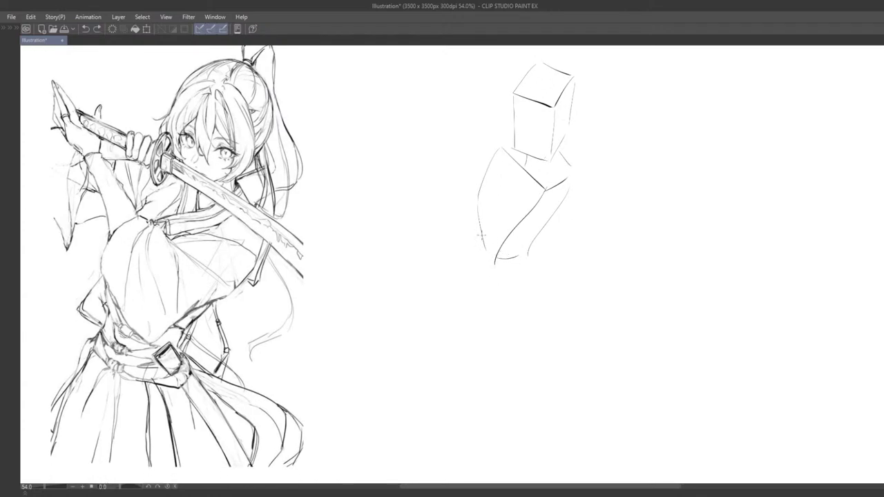
Close the torso with a rounded waist curve and draw the slanted top edge of the pelvis below it.
{"action": "mouse_move", "coordinate": [478, 234]}
{"action": "left_mouse_down"}
{"action": "mouse_move", "coordinate": [515, 273]}
{"action": "mouse_move", "coordinate": [495, 272]}
{"action": "mouse_move", "coordinate": [517, 275]}
{"action": "left_mouse_up"}
{"action": "key", "text": "ctrl+z"}
{"action": "key", "text": "ctrl+z"}
{"action": "left_click_drag", "start_coordinate": [529, 256], "coordinate": [519, 272]}
{"action": "key", "text": "ctrl+z"}
{"action": "key", "text": "ctrl+z"}
{"action": "left_click_drag", "start_coordinate": [477, 219], "coordinate": [523, 268]}
{"action": "mouse_move", "coordinate": [494, 264]}
{"action": "left_mouse_down"}
{"action": "mouse_move", "coordinate": [505, 237]}
{"action": "mouse_move", "coordinate": [540, 289]}
{"action": "left_mouse_up"}
{"action": "key", "text": "ctrl+z"}
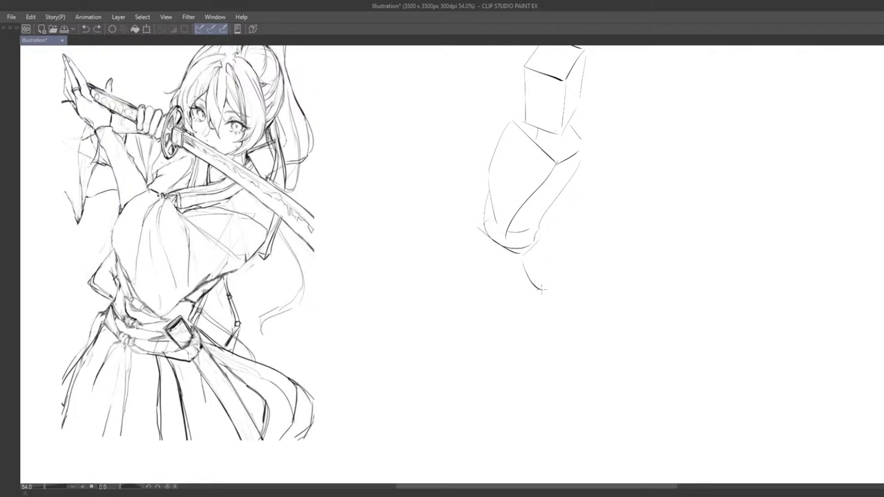
Sketch the pelvis block below the waist with a short outer side, a slanted lower edge and a rounded hip.
{"action": "mouse_move", "coordinate": [542, 244]}
{"action": "left_mouse_down"}
{"action": "mouse_move", "coordinate": [553, 270]}
{"action": "mouse_move", "coordinate": [543, 286]}
{"action": "left_mouse_up"}
{"action": "key", "text": "ctrl+z"}
{"action": "key", "text": "ctrl+z"}
{"action": "left_click_drag", "start_coordinate": [479, 230], "coordinate": [475, 266]}
{"action": "left_click_drag", "start_coordinate": [474, 266], "coordinate": [542, 290]}
{"action": "key", "text": "ctrl+z"}
{"action": "left_click_drag", "start_coordinate": [473, 266], "coordinate": [542, 290]}
{"action": "left_click_drag", "start_coordinate": [560, 318], "coordinate": [546, 289]}
{"action": "mouse_move", "coordinate": [539, 248]}
{"action": "left_mouse_down"}
{"action": "mouse_move", "coordinate": [540, 224]}
{"action": "mouse_move", "coordinate": [537, 261]}
{"action": "mouse_move", "coordinate": [561, 240]}
{"action": "mouse_move", "coordinate": [503, 245]}
{"action": "mouse_move", "coordinate": [532, 230]}
{"action": "mouse_move", "coordinate": [523, 216]}
{"action": "mouse_move", "coordinate": [507, 224]}
{"action": "left_mouse_up"}
{"action": "key", "text": "ctrl+z"}
{"action": "key", "text": "ctrl+z"}
{"action": "key", "text": "ctrl+z"}
{"action": "key", "text": "ctrl+z"}
Draw the thigh of the straight leg below the rounded hip as a tapering tube closed by a knee curve.
{"action": "left_click_drag", "start_coordinate": [470, 211], "coordinate": [477, 300]}
{"action": "key", "text": "ctrl+z"}
{"action": "key", "text": "ctrl+z"}
{"action": "mouse_move", "coordinate": [506, 211]}
{"action": "left_mouse_down"}
{"action": "mouse_move", "coordinate": [503, 302]}
{"action": "mouse_move", "coordinate": [494, 304]}
{"action": "left_mouse_up"}
{"action": "key", "text": "ctrl+z"}
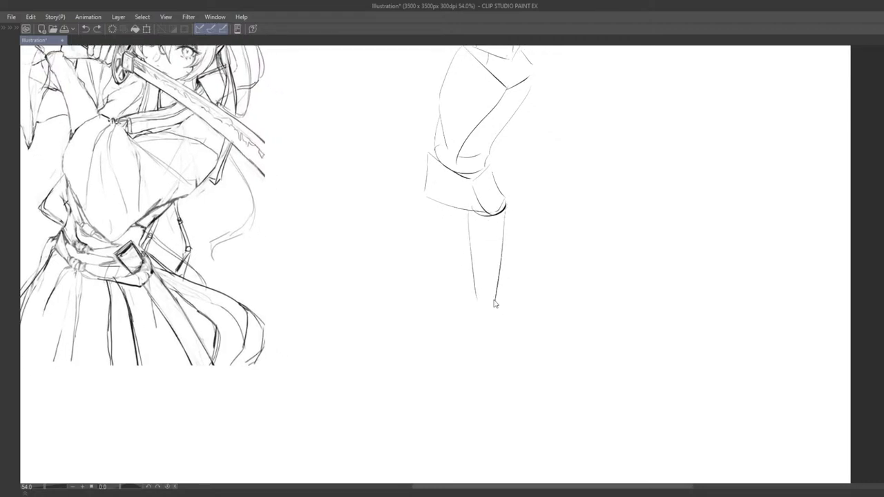
{"action": "key", "text": "ctrl+z"}
{"action": "key", "text": "ctrl+z"}
{"action": "left_click_drag", "start_coordinate": [467, 214], "coordinate": [481, 317]}
{"action": "left_click_drag", "start_coordinate": [510, 209], "coordinate": [505, 321]}
{"action": "key", "text": "ctrl+z"}
{"action": "key", "text": "ctrl+z"}
{"action": "left_click_drag", "start_coordinate": [486, 322], "coordinate": [505, 321]}
{"action": "key", "text": "ctrl+z"}
Draw the lower leg beneath the first knee as a tapering tube with a curved calf.
{"action": "mouse_move", "coordinate": [482, 316]}
{"action": "left_mouse_down"}
{"action": "mouse_move", "coordinate": [506, 316]}
{"action": "mouse_move", "coordinate": [506, 292]}
{"action": "mouse_move", "coordinate": [483, 400]}
{"action": "left_mouse_up"}
{"action": "key", "text": "ctrl+z"}
{"action": "key", "text": "ctrl+z"}
{"action": "mouse_move", "coordinate": [478, 299]}
{"action": "left_mouse_down"}
{"action": "mouse_move", "coordinate": [483, 413]}
{"action": "mouse_move", "coordinate": [478, 320]}
{"action": "left_mouse_up"}
{"action": "key", "text": "ctrl+z"}
{"action": "left_click_drag", "start_coordinate": [472, 238], "coordinate": [466, 393]}
{"action": "scroll", "coordinate": [474, 345], "scroll_direction": "down", "scroll_amount": 4}
{"action": "scroll", "coordinate": [469, 276], "scroll_direction": "up", "scroll_amount": 1}
{"action": "key", "text": "ctrl+z"}
{"action": "key", "text": "ctrl+z"}
Sketch the foot as a simple slanted block below the first leg's ankle.
{"action": "mouse_move", "coordinate": [461, 270]}
{"action": "left_mouse_down"}
{"action": "mouse_move", "coordinate": [465, 382]}
{"action": "mouse_move", "coordinate": [484, 359]}
{"action": "mouse_move", "coordinate": [468, 440]}
{"action": "mouse_move", "coordinate": [479, 442]}
{"action": "left_mouse_up"}
{"action": "left_click_drag", "start_coordinate": [489, 386], "coordinate": [481, 441]}
{"action": "mouse_move", "coordinate": [489, 368]}
{"action": "left_mouse_down"}
{"action": "mouse_move", "coordinate": [491, 470]}
{"action": "mouse_move", "coordinate": [492, 400]}
{"action": "left_mouse_up"}
Draw a curve under the other hip and outline the second thigh beside the first, closed at the knee.
{"action": "left_click_drag", "start_coordinate": [415, 207], "coordinate": [430, 317]}
{"action": "key", "text": "ctrl+z"}
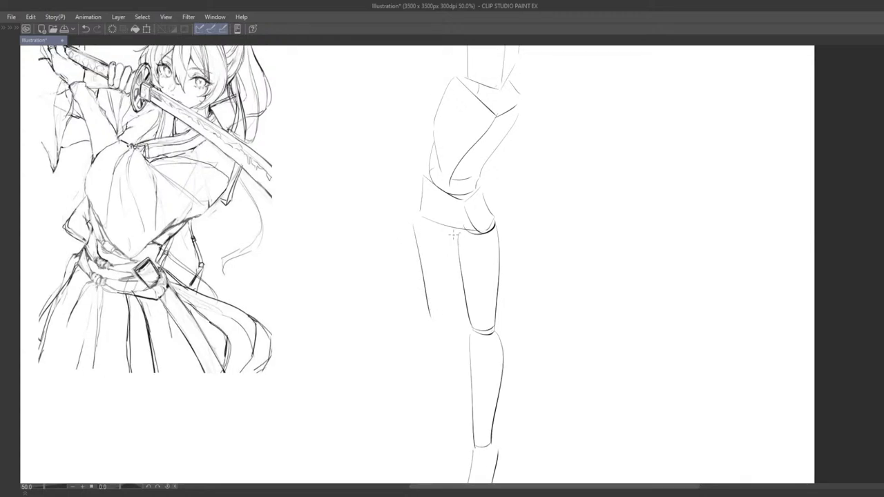
{"action": "left_click_drag", "start_coordinate": [453, 236], "coordinate": [449, 324]}
{"action": "key", "text": "ctrl+z"}
{"action": "key", "text": "ctrl+z"}
{"action": "mouse_move", "coordinate": [417, 227]}
{"action": "left_mouse_down"}
{"action": "mouse_move", "coordinate": [453, 223]}
{"action": "mouse_move", "coordinate": [435, 317]}
{"action": "mouse_move", "coordinate": [439, 326]}
{"action": "mouse_move", "coordinate": [457, 323]}
{"action": "left_mouse_up"}
{"action": "key", "text": "ctrl+z"}
{"action": "key", "text": "ctrl+z"}
{"action": "key", "text": "ctrl+z"}
{"action": "mouse_move", "coordinate": [460, 233]}
{"action": "left_mouse_down"}
{"action": "mouse_move", "coordinate": [456, 326]}
{"action": "mouse_move", "coordinate": [460, 315]}
{"action": "left_mouse_up"}
{"action": "mouse_move", "coordinate": [472, 286]}
{"action": "left_mouse_down"}
{"action": "mouse_move", "coordinate": [473, 329]}
{"action": "mouse_move", "coordinate": [445, 228]}
{"action": "left_mouse_up"}
{"action": "left_click_drag", "start_coordinate": [416, 275], "coordinate": [446, 354]}
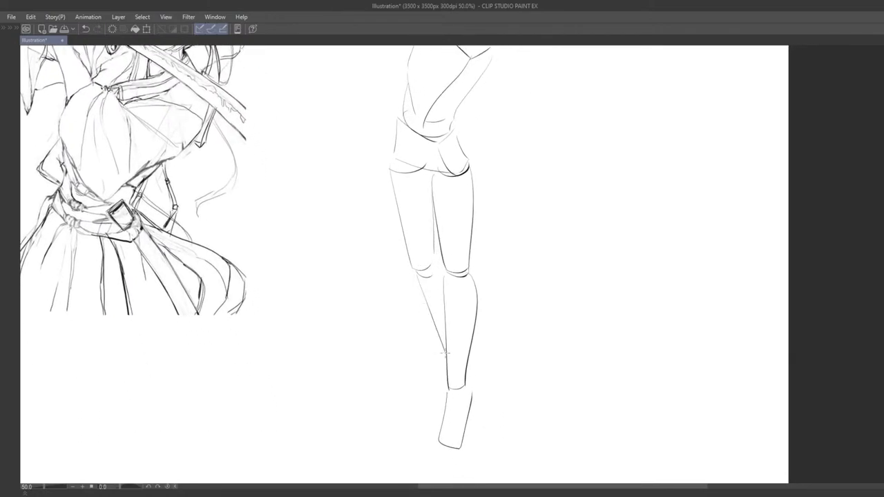
{"action": "mouse_move", "coordinate": [430, 312]}
{"action": "left_mouse_down"}
{"action": "mouse_move", "coordinate": [444, 387]}
{"action": "mouse_move", "coordinate": [432, 318]}
{"action": "left_mouse_up"}
{"action": "key", "text": "ctrl+z"}
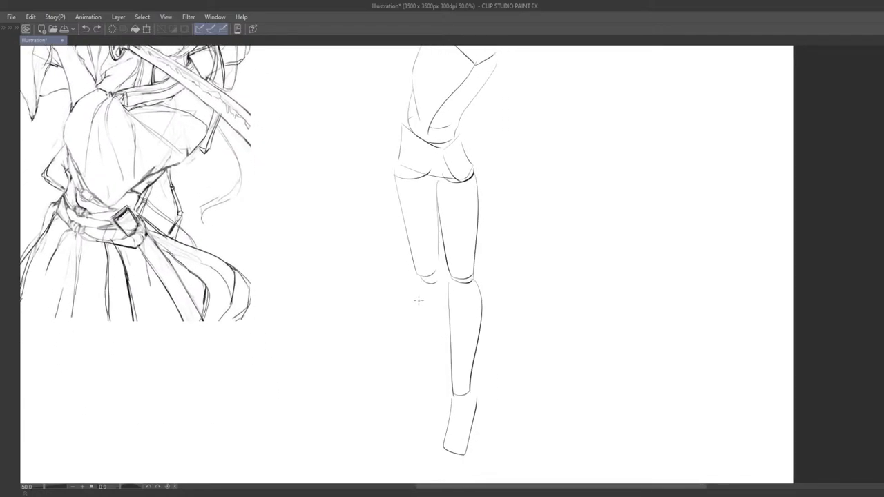
{"action": "key", "text": "ctrl+z"}
{"action": "left_click_drag", "start_coordinate": [409, 278], "coordinate": [452, 293]}
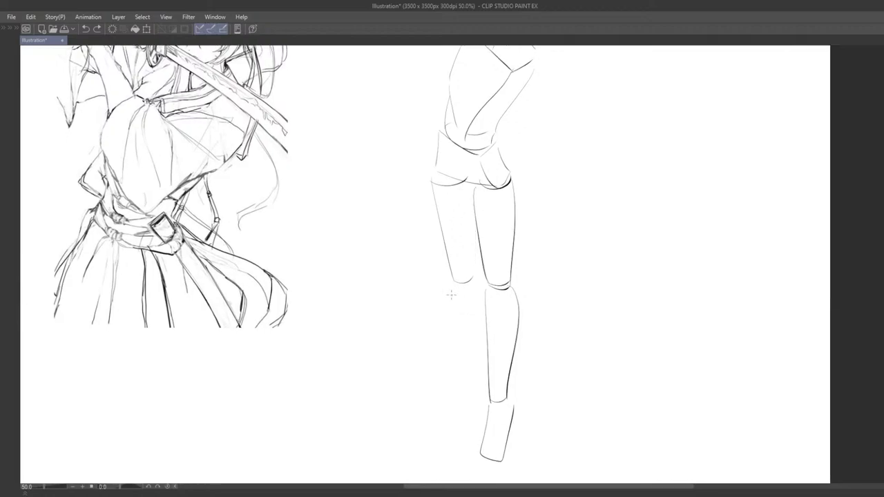
{"action": "key", "text": "ctrl+z"}
Redraw the second thigh slanting outward from the hip, and add a rounded knee at its lower end.
{"action": "mouse_move", "coordinate": [439, 170]}
{"action": "left_mouse_down"}
{"action": "mouse_move", "coordinate": [465, 183]}
{"action": "mouse_move", "coordinate": [417, 254]}
{"action": "left_mouse_up"}
{"action": "key", "text": "ctrl+z"}
{"action": "key", "text": "ctrl+z"}
{"action": "mouse_move", "coordinate": [436, 193]}
{"action": "left_mouse_down"}
{"action": "mouse_move", "coordinate": [480, 176]}
{"action": "mouse_move", "coordinate": [434, 253]}
{"action": "mouse_move", "coordinate": [433, 274]}
{"action": "left_mouse_up"}
{"action": "key", "text": "ctrl+z"}
{"action": "mouse_move", "coordinate": [484, 188]}
{"action": "left_mouse_down"}
{"action": "mouse_move", "coordinate": [457, 276]}
{"action": "mouse_move", "coordinate": [487, 277]}
{"action": "mouse_move", "coordinate": [396, 267]}
{"action": "mouse_move", "coordinate": [423, 280]}
{"action": "left_mouse_up"}
{"action": "key", "text": "ctrl+z"}
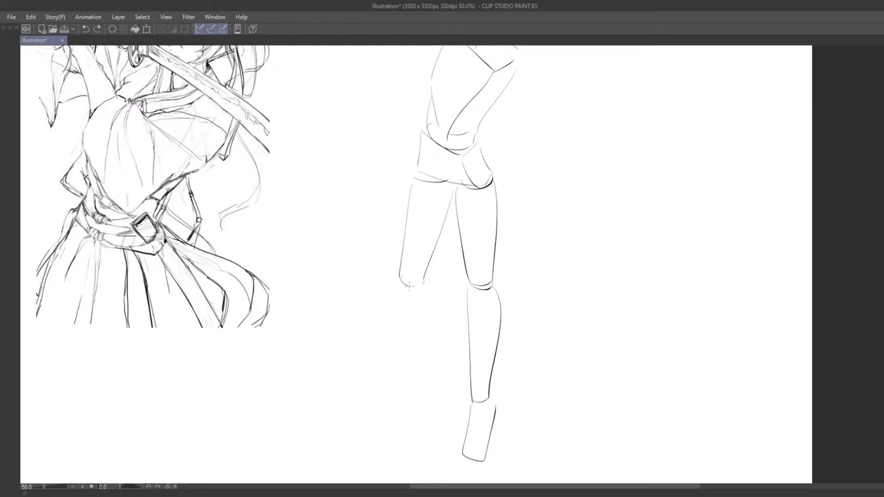
{"action": "left_click_drag", "start_coordinate": [410, 295], "coordinate": [439, 287]}
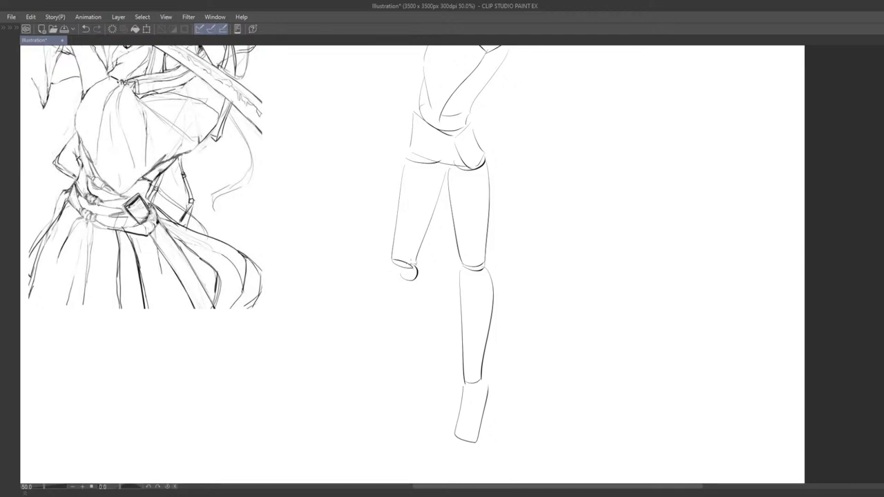
Draw the second lower leg as a tapering tube slanting from the round knee back behind the first leg.
{"action": "left_click_drag", "start_coordinate": [410, 276], "coordinate": [438, 320]}
{"action": "key", "text": "ctrl+z"}
{"action": "key", "text": "ctrl+z"}
{"action": "mouse_move", "coordinate": [418, 284]}
{"action": "left_mouse_down"}
{"action": "mouse_move", "coordinate": [418, 261]}
{"action": "mouse_move", "coordinate": [457, 352]}
{"action": "left_mouse_up"}
{"action": "key", "text": "ctrl+z"}
{"action": "key", "text": "ctrl+z"}
{"action": "mouse_move", "coordinate": [408, 288]}
{"action": "left_mouse_down"}
{"action": "mouse_move", "coordinate": [458, 343]}
{"action": "mouse_move", "coordinate": [459, 335]}
{"action": "left_mouse_up"}
{"action": "key", "text": "ctrl+z"}
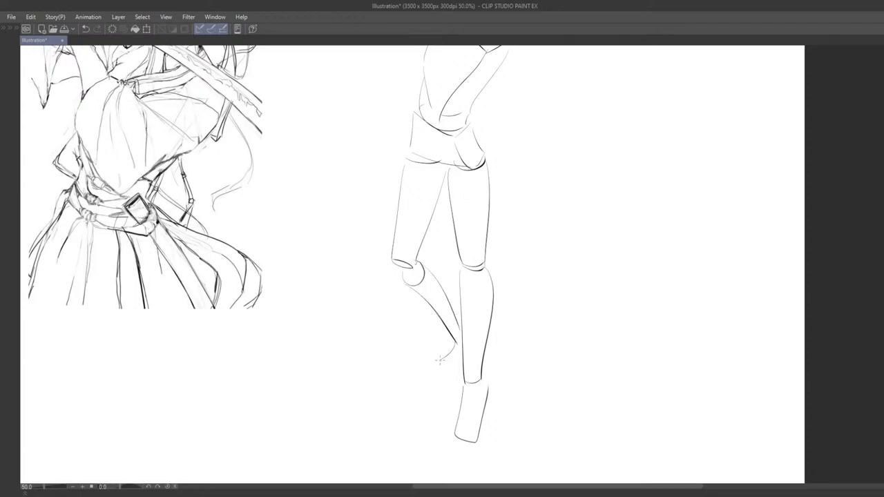
Rough in the second foot below its ankle and add a side plane to the first foot's block.
{"action": "mouse_move", "coordinate": [458, 366]}
{"action": "left_mouse_down"}
{"action": "mouse_move", "coordinate": [464, 426]}
{"action": "mouse_move", "coordinate": [455, 365]}
{"action": "mouse_move", "coordinate": [431, 371]}
{"action": "mouse_move", "coordinate": [444, 380]}
{"action": "mouse_move", "coordinate": [453, 348]}
{"action": "mouse_move", "coordinate": [440, 351]}
{"action": "mouse_move", "coordinate": [462, 406]}
{"action": "mouse_move", "coordinate": [470, 324]}
{"action": "mouse_move", "coordinate": [470, 382]}
{"action": "mouse_move", "coordinate": [494, 408]}
{"action": "mouse_move", "coordinate": [502, 455]}
{"action": "mouse_move", "coordinate": [478, 305]}
{"action": "left_mouse_up"}
{"action": "key", "text": "ctrl+z"}
{"action": "key", "text": "ctrl+z"}
{"action": "scroll", "coordinate": [447, 381], "scroll_direction": "down", "scroll_amount": 3}
{"action": "scroll", "coordinate": [454, 331], "scroll_direction": "up", "scroll_amount": 3}
{"action": "key", "text": "ctrl+z"}
{"action": "scroll", "coordinate": [455, 363], "scroll_direction": "down", "scroll_amount": 3}
{"action": "key", "text": "ctrl+z"}
{"action": "scroll", "coordinate": [472, 338], "scroll_direction": "up", "scroll_amount": 2}
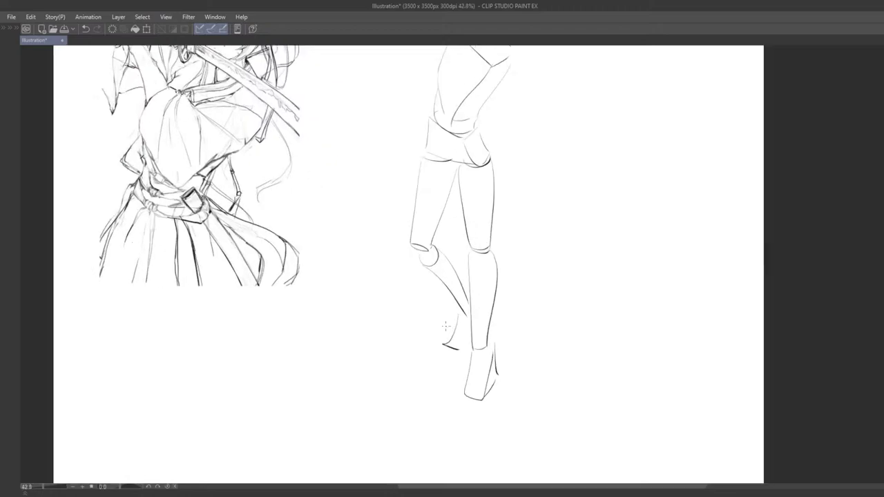
Redraw the second foot as a simple block partly hidden behind the first leg, closing its lower edge.
{"action": "key", "text": "ctrl+z"}
{"action": "mouse_move", "coordinate": [459, 317]}
{"action": "left_mouse_down"}
{"action": "mouse_move", "coordinate": [453, 351]}
{"action": "mouse_move", "coordinate": [445, 350]}
{"action": "left_mouse_up"}
{"action": "left_click_drag", "start_coordinate": [446, 350], "coordinate": [461, 357]}
{"action": "left_click_drag", "start_coordinate": [475, 318], "coordinate": [476, 352]}
{"action": "left_click_drag", "start_coordinate": [461, 357], "coordinate": [474, 353]}
{"action": "scroll", "coordinate": [482, 359], "scroll_direction": "down", "scroll_amount": 3}
Draw the first upper arm as a tube running from a rounded shoulder diagonally down across the torso.
{"action": "mouse_move", "coordinate": [486, 232]}
{"action": "left_mouse_down"}
{"action": "mouse_move", "coordinate": [483, 364]}
{"action": "mouse_move", "coordinate": [500, 308]}
{"action": "left_mouse_up"}
{"action": "scroll", "coordinate": [487, 247], "scroll_direction": "up", "scroll_amount": 3}
{"action": "left_click_drag", "start_coordinate": [484, 249], "coordinate": [483, 262]}
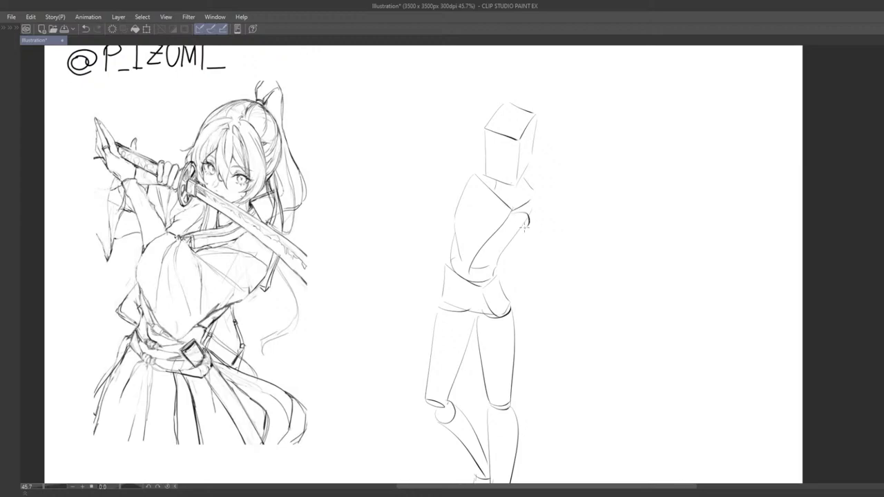
{"action": "left_click_drag", "start_coordinate": [514, 211], "coordinate": [529, 221]}
{"action": "key", "text": "ctrl+z"}
{"action": "mouse_move", "coordinate": [528, 221]}
{"action": "left_mouse_down"}
{"action": "mouse_move", "coordinate": [499, 251]}
{"action": "mouse_move", "coordinate": [506, 213]}
{"action": "mouse_move", "coordinate": [473, 268]}
{"action": "left_mouse_up"}
{"action": "key", "text": "ctrl+z"}
Draw the first forearm as a tube rising outward from the elbow at the waist, with a rounded wrist end.
{"action": "mouse_move", "coordinate": [396, 192]}
{"action": "left_mouse_down"}
{"action": "mouse_move", "coordinate": [427, 183]}
{"action": "mouse_move", "coordinate": [529, 220]}
{"action": "mouse_move", "coordinate": [470, 192]}
{"action": "mouse_move", "coordinate": [485, 186]}
{"action": "mouse_move", "coordinate": [519, 274]}
{"action": "left_mouse_up"}
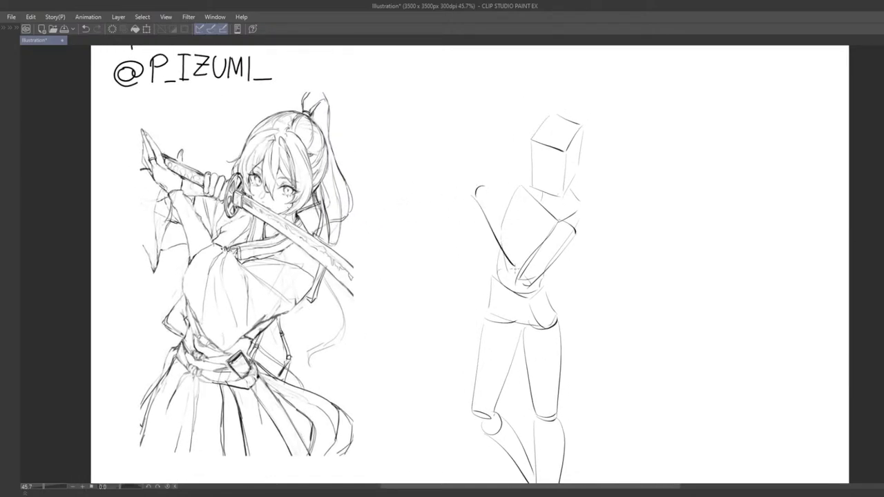
{"action": "key", "text": "ctrl+z"}
{"action": "mouse_move", "coordinate": [471, 197]}
{"action": "left_mouse_down"}
{"action": "mouse_move", "coordinate": [508, 278]}
{"action": "mouse_move", "coordinate": [560, 249]}
{"action": "mouse_move", "coordinate": [488, 201]}
{"action": "mouse_move", "coordinate": [476, 226]}
{"action": "mouse_move", "coordinate": [483, 220]}
{"action": "mouse_move", "coordinate": [444, 224]}
{"action": "left_mouse_up"}
{"action": "key", "text": "ctrl+z"}
{"action": "mouse_move", "coordinate": [503, 203]}
{"action": "left_mouse_down"}
{"action": "mouse_move", "coordinate": [448, 208]}
{"action": "mouse_move", "coordinate": [441, 227]}
{"action": "mouse_move", "coordinate": [449, 220]}
{"action": "mouse_move", "coordinate": [476, 249]}
{"action": "left_mouse_up"}
{"action": "key", "text": "ctrl+z"}
{"action": "key", "text": "ctrl+z"}
{"action": "key", "text": "ctrl+z"}
{"action": "key", "text": "ctrl+z"}
{"action": "key", "text": "ctrl+z"}
{"action": "key", "text": "ctrl+z"}
{"action": "key", "text": "ctrl+z"}
{"action": "key", "text": "ctrl+z"}
{"action": "key", "text": "ctrl+z"}
{"action": "key", "text": "ctrl+z"}
{"action": "key", "text": "ctrl+z"}
{"action": "key", "text": "ctrl+z"}
Begin the second upper arm with a horizontal line extending outward from the other shoulder, ending in an elliptical elbow.
{"action": "left_click_drag", "start_coordinate": [494, 218], "coordinate": [536, 216]}
{"action": "key", "text": "ctrl+z"}
{"action": "key", "text": "ctrl+z"}
{"action": "mouse_move", "coordinate": [447, 216]}
{"action": "left_mouse_down"}
{"action": "mouse_move", "coordinate": [526, 220]}
{"action": "mouse_move", "coordinate": [460, 219]}
{"action": "left_mouse_up"}
{"action": "key", "text": "ctrl+z"}
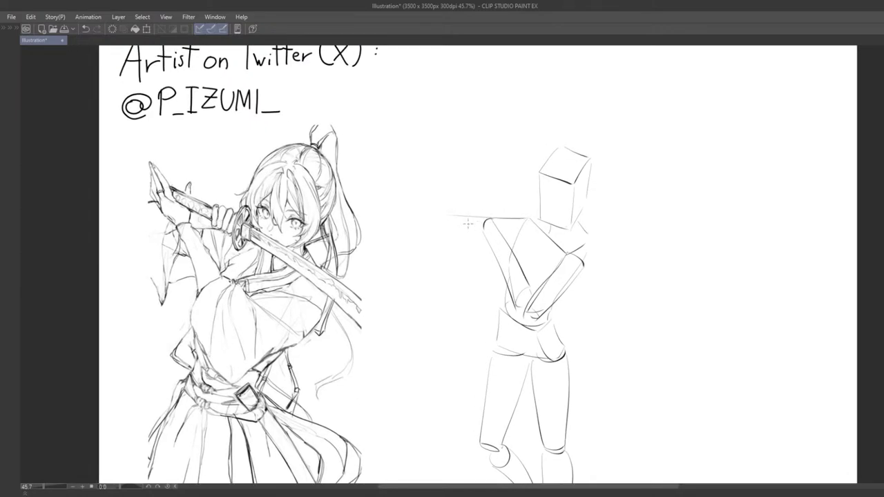
{"action": "key", "text": "ctrl+z"}
{"action": "mouse_move", "coordinate": [467, 258]}
{"action": "left_mouse_down"}
{"action": "mouse_move", "coordinate": [460, 269]}
{"action": "mouse_move", "coordinate": [453, 260]}
{"action": "mouse_move", "coordinate": [486, 281]}
{"action": "mouse_move", "coordinate": [481, 255]}
{"action": "left_mouse_up"}
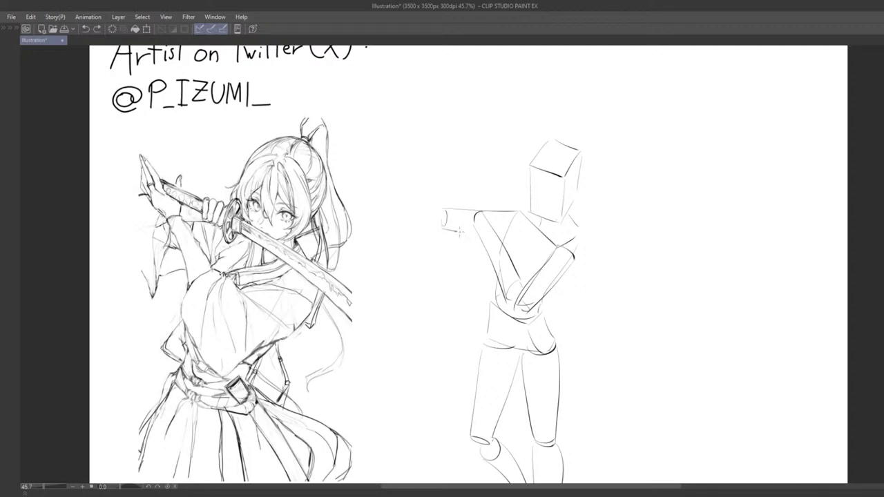
Close the second upper arm's horizontal tube with a lower edge passing behind the first forearm.
{"action": "mouse_move", "coordinate": [439, 225]}
{"action": "left_mouse_down"}
{"action": "mouse_move", "coordinate": [506, 208]}
{"action": "mouse_move", "coordinate": [497, 226]}
{"action": "mouse_move", "coordinate": [547, 227]}
{"action": "mouse_move", "coordinate": [534, 224]}
{"action": "left_mouse_up"}
{"action": "key", "text": "ctrl+z"}
{"action": "key", "text": "ctrl+z"}
{"action": "key", "text": "ctrl+z"}
{"action": "key", "text": "ctrl+z"}
{"action": "key", "text": "ctrl+z"}
{"action": "key", "text": "ctrl+z"}
{"action": "key", "text": "ctrl+z"}
{"action": "key", "text": "ctrl+z"}
{"action": "key", "text": "ctrl+z"}
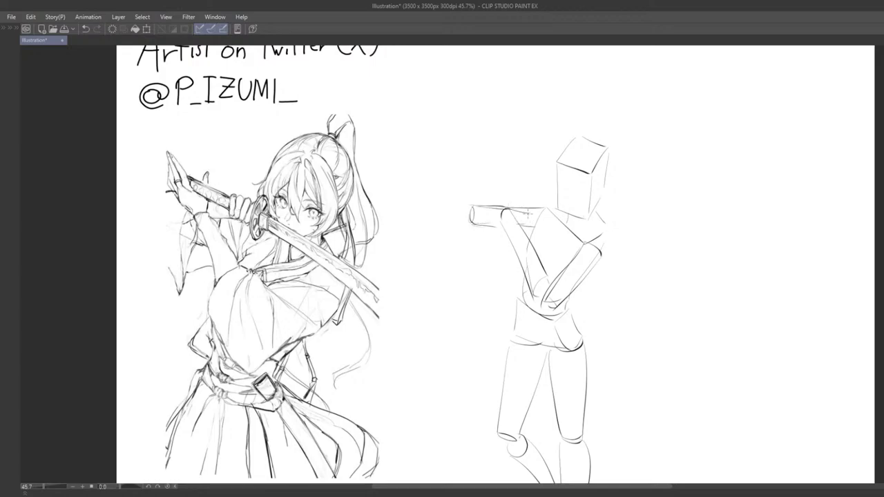
Draw the second forearm folding back toward the chest, ending in a small wrist ellipse beside the shoulder.
{"action": "key", "text": "ctrl+z"}
{"action": "mouse_move", "coordinate": [529, 209]}
{"action": "left_mouse_down"}
{"action": "mouse_move", "coordinate": [530, 225]}
{"action": "mouse_move", "coordinate": [502, 195]}
{"action": "mouse_move", "coordinate": [503, 207]}
{"action": "mouse_move", "coordinate": [515, 212]}
{"action": "left_mouse_up"}
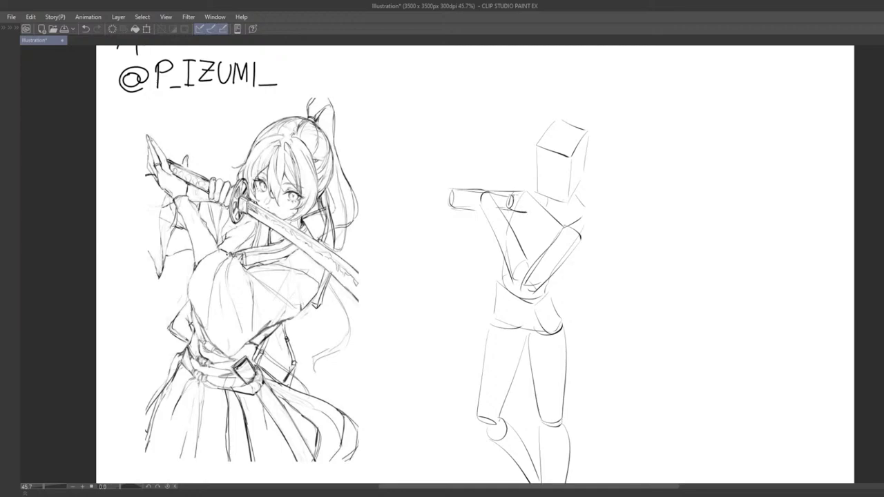
{"action": "key", "text": "ctrl+z"}
{"action": "mouse_move", "coordinate": [531, 242]}
{"action": "left_mouse_down"}
{"action": "mouse_move", "coordinate": [474, 294]}
{"action": "mouse_move", "coordinate": [484, 275]}
{"action": "mouse_move", "coordinate": [493, 279]}
{"action": "left_mouse_up"}
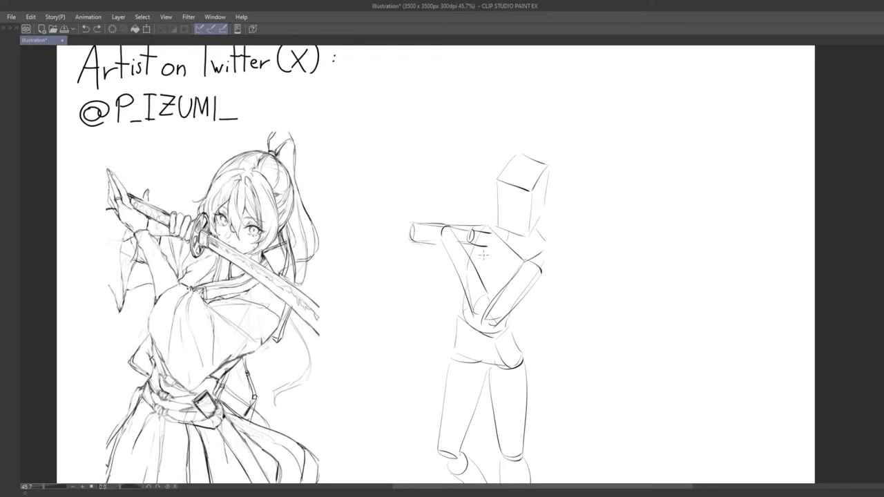
{"action": "left_click_drag", "start_coordinate": [482, 250], "coordinate": [510, 244]}
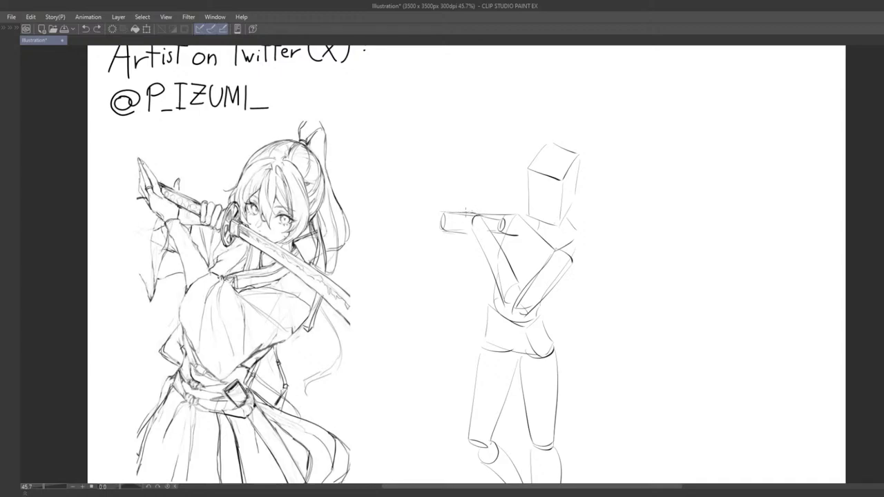
{"action": "left_click_drag", "start_coordinate": [465, 212], "coordinate": [467, 201]}
{"action": "mouse_move", "coordinate": [483, 247]}
{"action": "left_mouse_down"}
{"action": "mouse_move", "coordinate": [481, 237]}
{"action": "mouse_move", "coordinate": [528, 237]}
{"action": "mouse_move", "coordinate": [533, 263]}
{"action": "mouse_move", "coordinate": [509, 231]}
{"action": "left_mouse_up"}
Erase the torso sides and the first arm, leaving the shoulder line and waist in place.
{"action": "key", "text": "e"}
{"action": "mouse_move", "coordinate": [577, 275]}
{"action": "left_mouse_down"}
{"action": "mouse_move", "coordinate": [581, 248]}
{"action": "mouse_move", "coordinate": [581, 271]}
{"action": "left_mouse_up"}
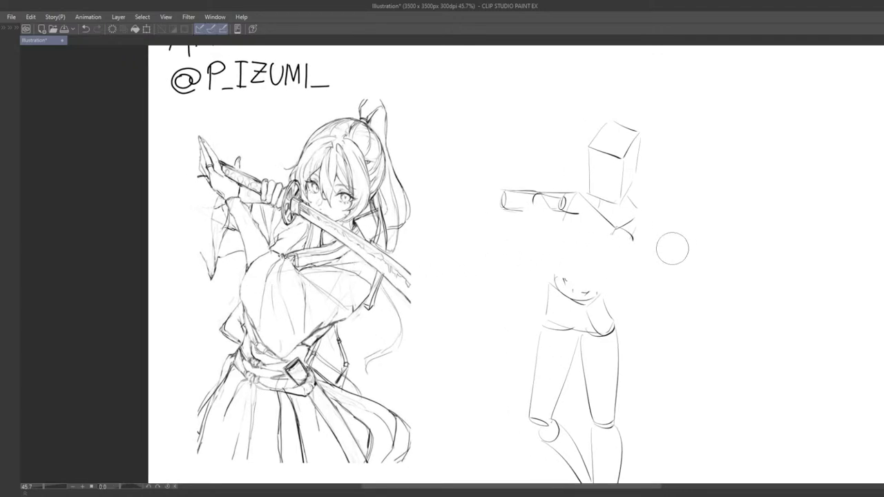
{"action": "mouse_move", "coordinate": [649, 248]}
{"action": "left_mouse_down"}
{"action": "mouse_move", "coordinate": [634, 247]}
{"action": "mouse_move", "coordinate": [629, 269]}
{"action": "left_mouse_up"}
Redraw the upper chest and first shoulder with curved lines below the head, closed by a short line at the armpit.
{"action": "key", "text": "p"}
{"action": "key", "text": "ctrl+z"}
{"action": "left_click_drag", "start_coordinate": [636, 222], "coordinate": [623, 241]}
{"action": "left_click_drag", "start_coordinate": [580, 195], "coordinate": [612, 235]}
{"action": "key", "text": "ctrl+z"}
{"action": "left_click_drag", "start_coordinate": [581, 194], "coordinate": [613, 239]}
{"action": "left_click_drag", "start_coordinate": [629, 202], "coordinate": [635, 235]}
{"action": "key", "text": "ctrl+z"}
{"action": "left_click_drag", "start_coordinate": [625, 197], "coordinate": [636, 229]}
{"action": "mouse_move", "coordinate": [613, 237]}
{"action": "left_mouse_down"}
{"action": "mouse_move", "coordinate": [635, 237]}
{"action": "mouse_move", "coordinate": [598, 297]}
{"action": "mouse_move", "coordinate": [614, 270]}
{"action": "mouse_move", "coordinate": [603, 285]}
{"action": "left_mouse_up"}
{"action": "key", "text": "ctrl+z"}
{"action": "key", "text": "ctrl+z"}
{"action": "key", "text": "ctrl+z"}
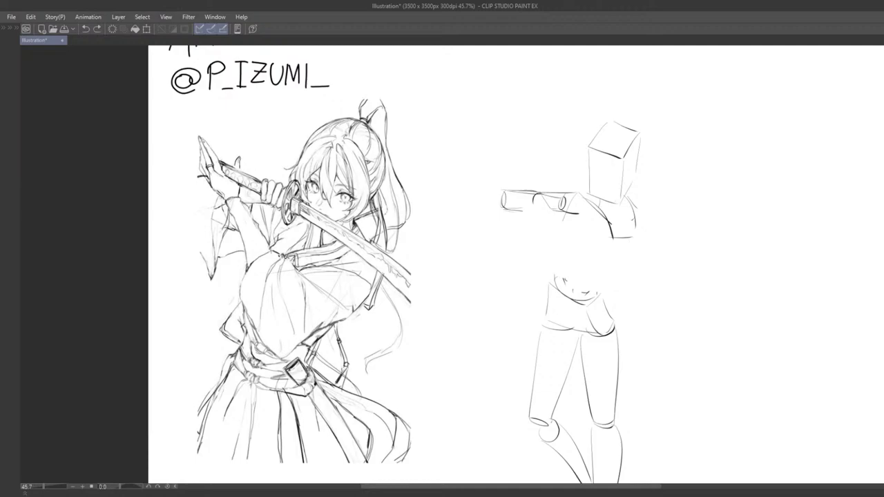
Redraw the torso's side below the shoulder and place an elbow ellipse on the opposite side of the torso.
{"action": "mouse_move", "coordinate": [630, 241]}
{"action": "left_mouse_down"}
{"action": "mouse_move", "coordinate": [606, 284]}
{"action": "mouse_move", "coordinate": [595, 276]}
{"action": "left_mouse_up"}
{"action": "key", "text": "ctrl+z"}
{"action": "key", "text": "ctrl+z"}
{"action": "mouse_move", "coordinate": [561, 245]}
{"action": "left_mouse_down"}
{"action": "mouse_move", "coordinate": [553, 260]}
{"action": "mouse_move", "coordinate": [595, 242]}
{"action": "mouse_move", "coordinate": [583, 239]}
{"action": "mouse_move", "coordinate": [577, 271]}
{"action": "mouse_move", "coordinate": [525, 245]}
{"action": "left_mouse_up"}
{"action": "key", "text": "ctrl+z"}
{"action": "key", "text": "ctrl+z"}
{"action": "key", "text": "ctrl+z"}
{"action": "key", "text": "ctrl+z"}
{"action": "key", "text": "ctrl+z"}
{"action": "key", "text": "ctrl+z"}
{"action": "key", "text": "ctrl+z"}
Draw the first upper arm as a nearly horizontal tube across the chest, with a rounded elbow around the ellipse.
{"action": "left_click_drag", "start_coordinate": [523, 240], "coordinate": [596, 233]}
{"action": "key", "text": "ctrl+z"}
{"action": "key", "text": "ctrl+z"}
{"action": "left_click_drag", "start_coordinate": [536, 257], "coordinate": [598, 252]}
{"action": "key", "text": "ctrl+z"}
{"action": "key", "text": "ctrl+z"}
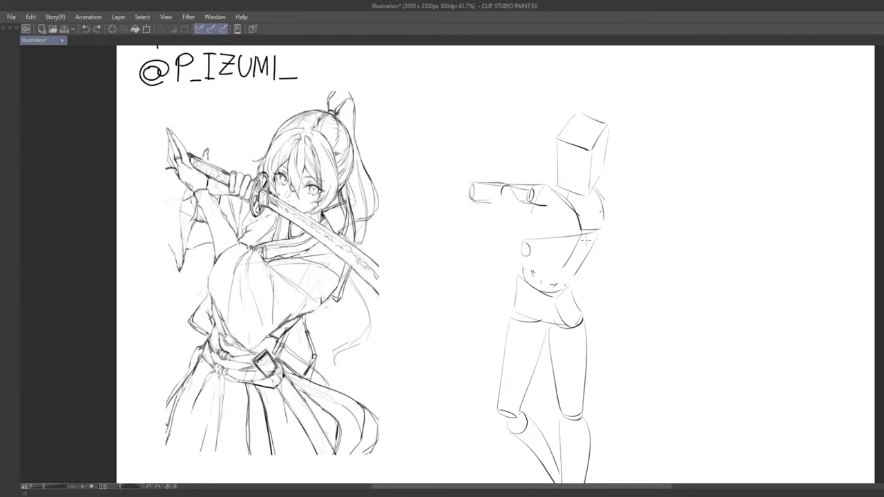
{"action": "left_click_drag", "start_coordinate": [528, 258], "coordinate": [597, 257]}
{"action": "mouse_move", "coordinate": [532, 236]}
{"action": "left_mouse_down"}
{"action": "mouse_move", "coordinate": [545, 241]}
{"action": "mouse_move", "coordinate": [552, 277]}
{"action": "mouse_move", "coordinate": [505, 279]}
{"action": "left_mouse_up"}
{"action": "key", "text": "ctrl+z"}
{"action": "key", "text": "ctrl+z"}
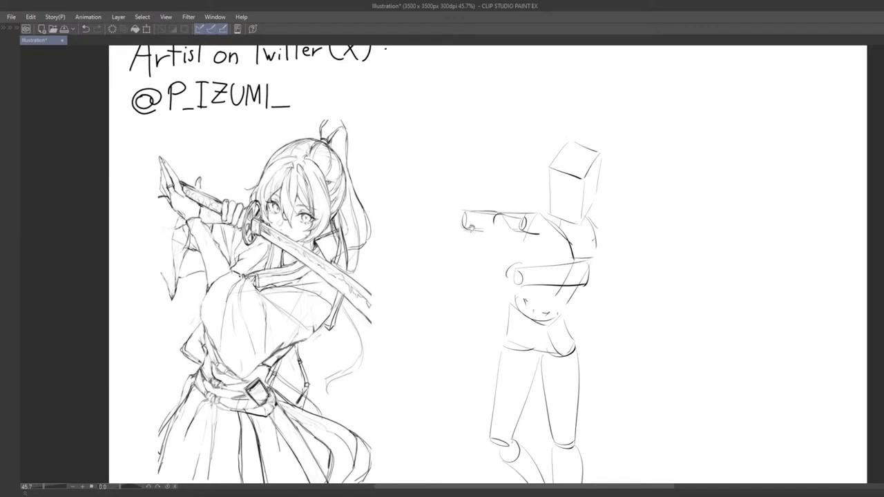
Erase the old outstretched second arm and the remaining wrist of the previous first forearm.
{"action": "left_click_drag", "start_coordinate": [472, 229], "coordinate": [475, 242]}
{"action": "mouse_move", "coordinate": [507, 228]}
{"action": "left_mouse_down"}
{"action": "mouse_move", "coordinate": [521, 230]}
{"action": "mouse_move", "coordinate": [505, 237]}
{"action": "mouse_move", "coordinate": [507, 280]}
{"action": "left_mouse_up"}
{"action": "key", "text": "p"}
{"action": "key", "text": "ctrl+z"}
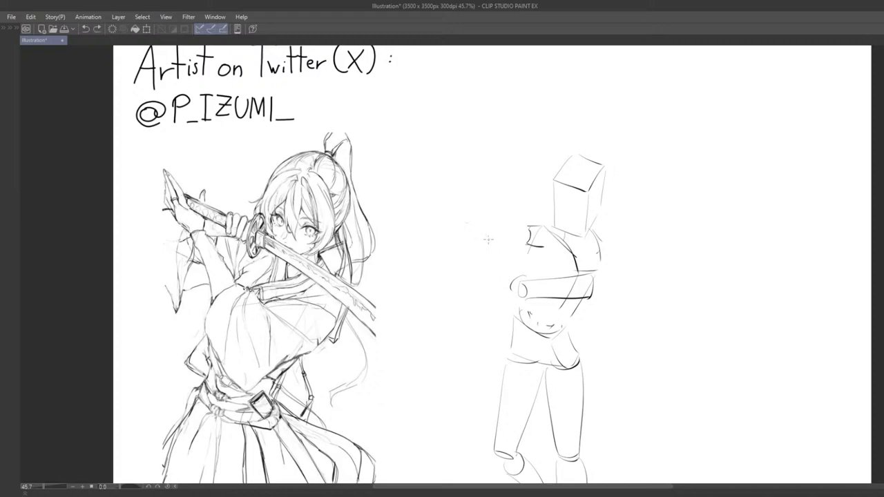
Draw the first forearm as a tapering tube rising outward from the elbow and cap it at the wrist.
{"action": "left_click_drag", "start_coordinate": [483, 220], "coordinate": [508, 289]}
{"action": "mouse_move", "coordinate": [483, 222]}
{"action": "left_mouse_down"}
{"action": "mouse_move", "coordinate": [494, 227]}
{"action": "mouse_move", "coordinate": [497, 216]}
{"action": "mouse_move", "coordinate": [525, 269]}
{"action": "mouse_move", "coordinate": [523, 279]}
{"action": "mouse_move", "coordinate": [508, 275]}
{"action": "left_mouse_up"}
{"action": "key", "text": "ctrl+z"}
{"action": "key", "text": "ctrl+z"}
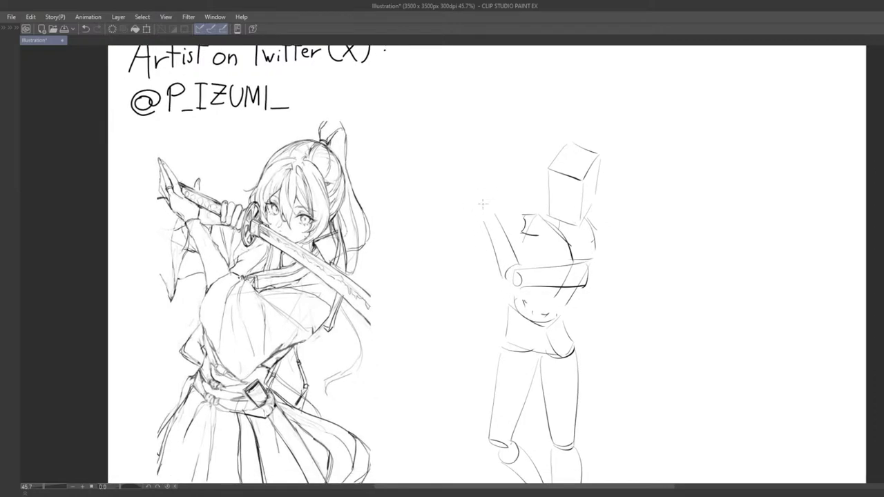
{"action": "left_click_drag", "start_coordinate": [483, 219], "coordinate": [495, 217]}
{"action": "mouse_move", "coordinate": [497, 263]}
{"action": "left_mouse_down"}
{"action": "mouse_move", "coordinate": [483, 247]}
{"action": "mouse_move", "coordinate": [490, 261]}
{"action": "mouse_move", "coordinate": [522, 268]}
{"action": "left_mouse_up"}
{"action": "left_click_drag", "start_coordinate": [537, 233], "coordinate": [503, 255]}
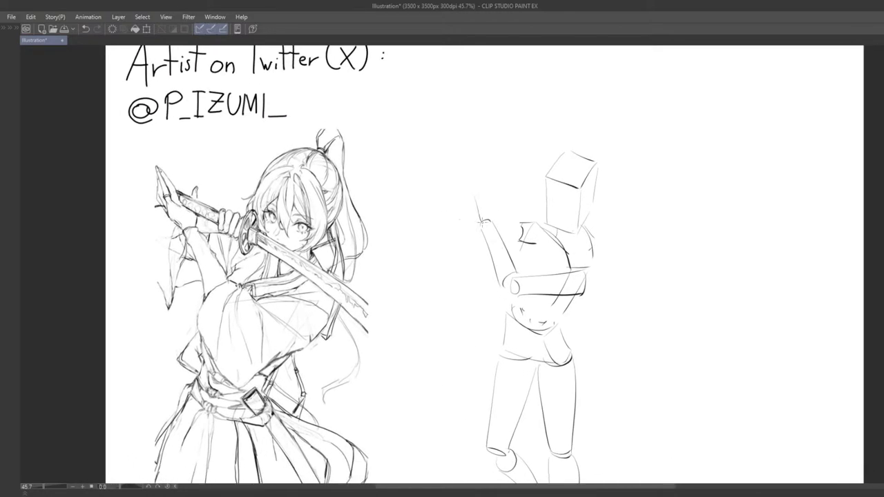
Sketch the raised first hand as a pointed block above the wrist, with a small wedge for the thumb.
{"action": "key", "text": "ctrl+z"}
{"action": "left_click_drag", "start_coordinate": [469, 208], "coordinate": [487, 212]}
{"action": "key", "text": "ctrl+z"}
{"action": "key", "text": "ctrl+z"}
{"action": "mouse_move", "coordinate": [483, 193]}
{"action": "left_mouse_down"}
{"action": "mouse_move", "coordinate": [479, 173]}
{"action": "mouse_move", "coordinate": [465, 197]}
{"action": "mouse_move", "coordinate": [480, 175]}
{"action": "left_mouse_up"}
{"action": "key", "text": "ctrl+z"}
{"action": "mouse_move", "coordinate": [496, 219]}
{"action": "left_mouse_down"}
{"action": "mouse_move", "coordinate": [498, 204]}
{"action": "mouse_move", "coordinate": [524, 184]}
{"action": "mouse_move", "coordinate": [557, 179]}
{"action": "left_mouse_up"}
{"action": "key", "text": "ctrl+z"}
{"action": "left_click_drag", "start_coordinate": [530, 137], "coordinate": [525, 175]}
Erase the leftover arm strokes beside the second shoulder and near the raised forearm.
{"action": "left_click_drag", "start_coordinate": [521, 228], "coordinate": [525, 214]}
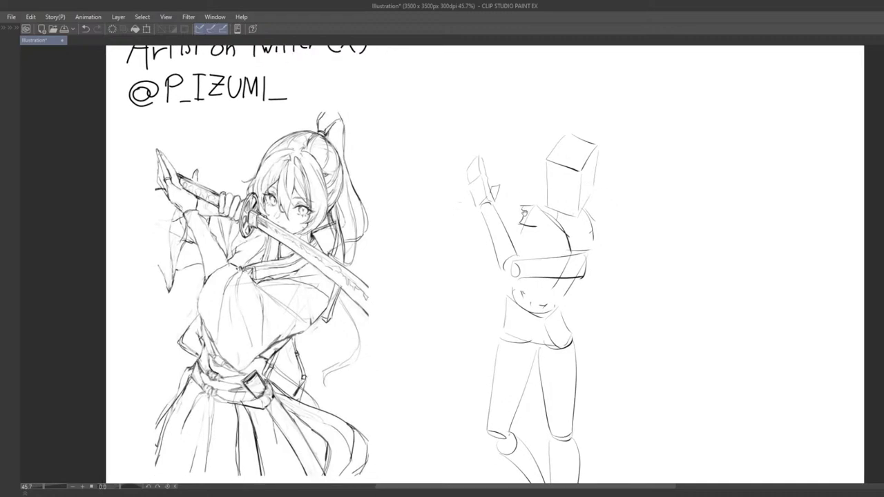
{"action": "left_click_drag", "start_coordinate": [542, 164], "coordinate": [539, 149]}
{"action": "mouse_move", "coordinate": [523, 179]}
{"action": "left_mouse_down"}
{"action": "mouse_move", "coordinate": [535, 198]}
{"action": "mouse_move", "coordinate": [531, 222]}
{"action": "left_mouse_up"}
{"action": "key", "text": "e"}
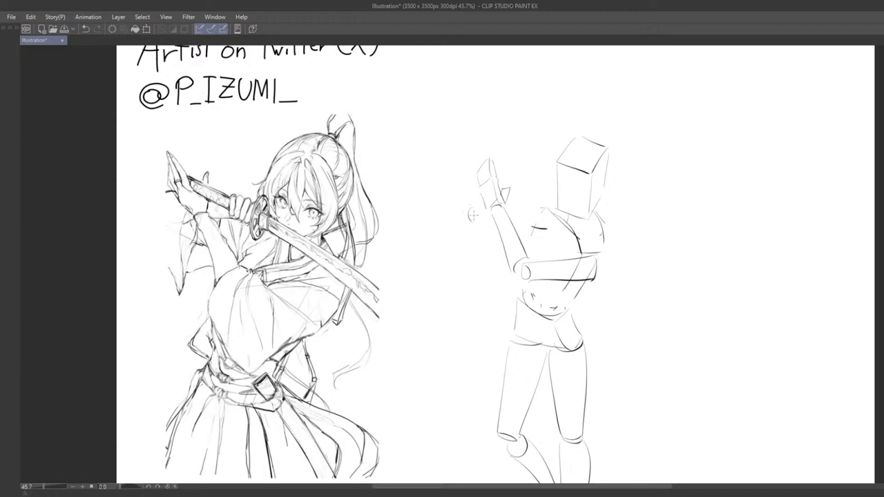
{"action": "mouse_move", "coordinate": [479, 226]}
{"action": "left_mouse_down"}
{"action": "mouse_move", "coordinate": [497, 231]}
{"action": "mouse_move", "coordinate": [487, 229]}
{"action": "left_mouse_up"}
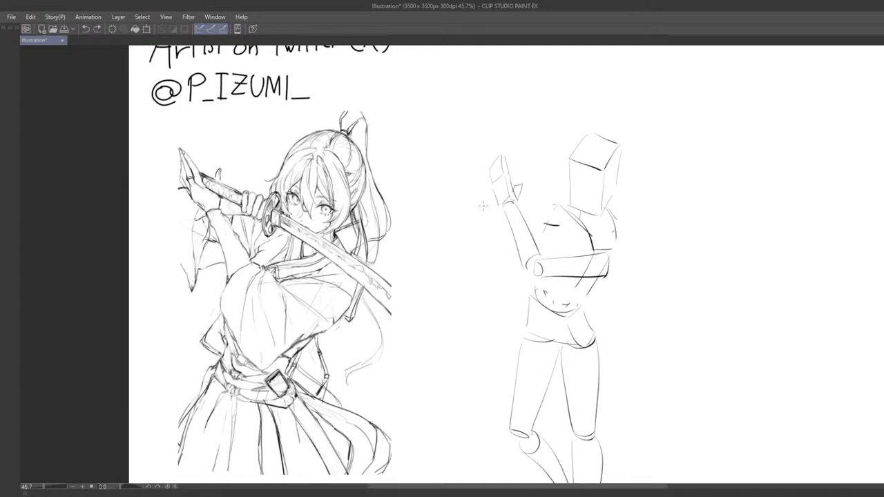
Redraw the second upper arm as a horizontal tube extending from the shoulder behind the raised forearm.
{"action": "key", "text": "ctrl+z"}
{"action": "left_click_drag", "start_coordinate": [521, 203], "coordinate": [557, 200]}
{"action": "left_click_drag", "start_coordinate": [475, 186], "coordinate": [490, 181]}
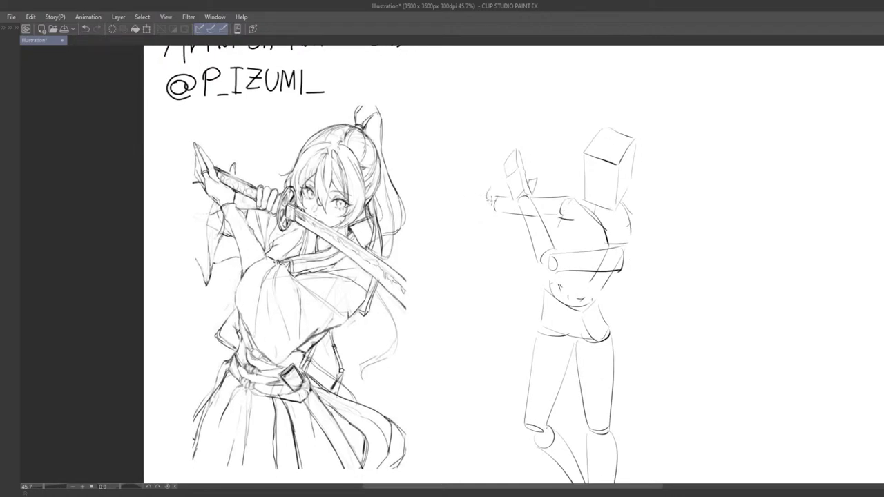
{"action": "key", "text": "ctrl+z"}
{"action": "key", "text": "ctrl+z"}
{"action": "key", "text": "ctrl+z"}
Draw the second forearm folding back from the outer elbow toward the chin, closed at the wrist.
{"action": "mouse_move", "coordinate": [494, 201]}
{"action": "left_mouse_down"}
{"action": "mouse_move", "coordinate": [491, 187]}
{"action": "mouse_move", "coordinate": [558, 198]}
{"action": "mouse_move", "coordinate": [563, 186]}
{"action": "left_mouse_up"}
{"action": "key", "text": "ctrl+z"}
{"action": "key", "text": "ctrl+z"}
{"action": "mouse_move", "coordinate": [495, 201]}
{"action": "left_mouse_down"}
{"action": "mouse_move", "coordinate": [557, 200]}
{"action": "mouse_move", "coordinate": [513, 209]}
{"action": "mouse_move", "coordinate": [552, 239]}
{"action": "mouse_move", "coordinate": [538, 224]}
{"action": "left_mouse_up"}
{"action": "key", "text": "ctrl+z"}
{"action": "key", "text": "ctrl+z"}
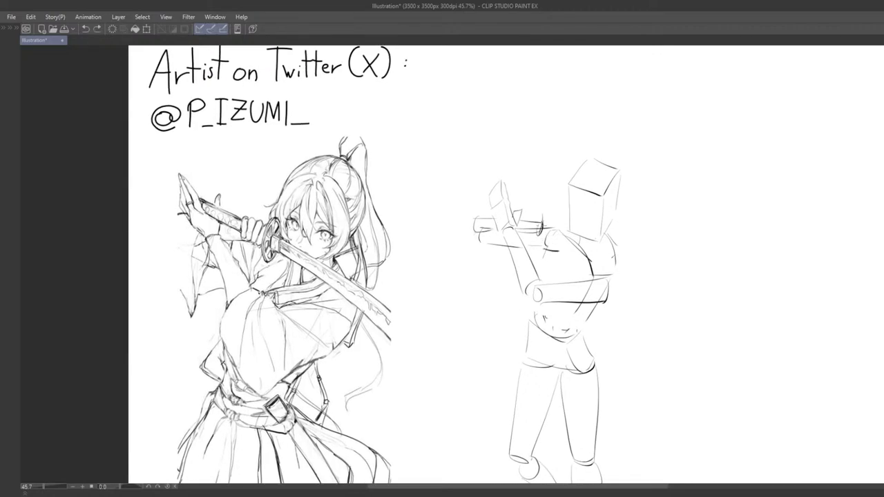
Sketch the second hand as small blocks at the wrist between the shoulder and chin.
{"action": "key", "text": "ctrl+z"}
{"action": "left_click_drag", "start_coordinate": [553, 239], "coordinate": [546, 219]}
{"action": "key", "text": "ctrl+z"}
{"action": "key", "text": "ctrl+z"}
{"action": "key", "text": "ctrl+z"}
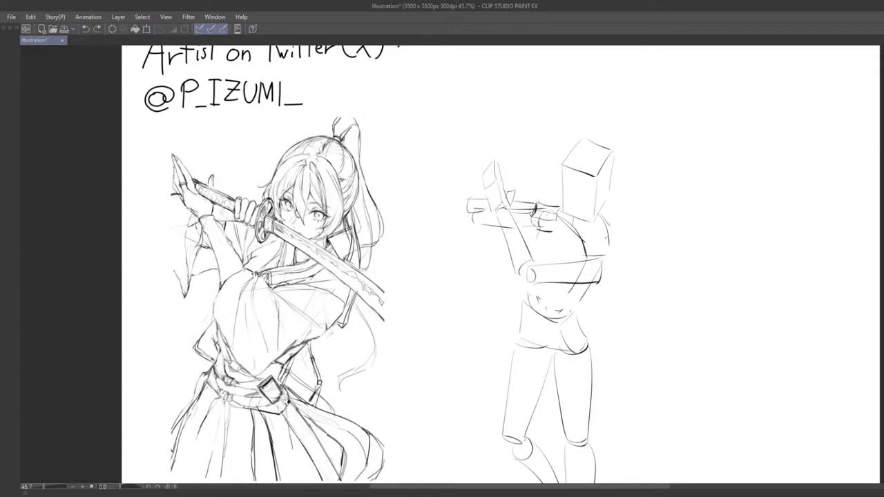
{"action": "left_click_drag", "start_coordinate": [551, 226], "coordinate": [554, 218]}
{"action": "key", "text": "ctrl+z"}
{"action": "mouse_move", "coordinate": [510, 184]}
{"action": "left_mouse_down"}
{"action": "mouse_move", "coordinate": [530, 202]}
{"action": "mouse_move", "coordinate": [655, 255]}
{"action": "left_mouse_up"}
{"action": "key", "text": "ctrl+z"}
{"action": "key", "text": "ctrl+z"}
{"action": "key", "text": "ctrl+z"}
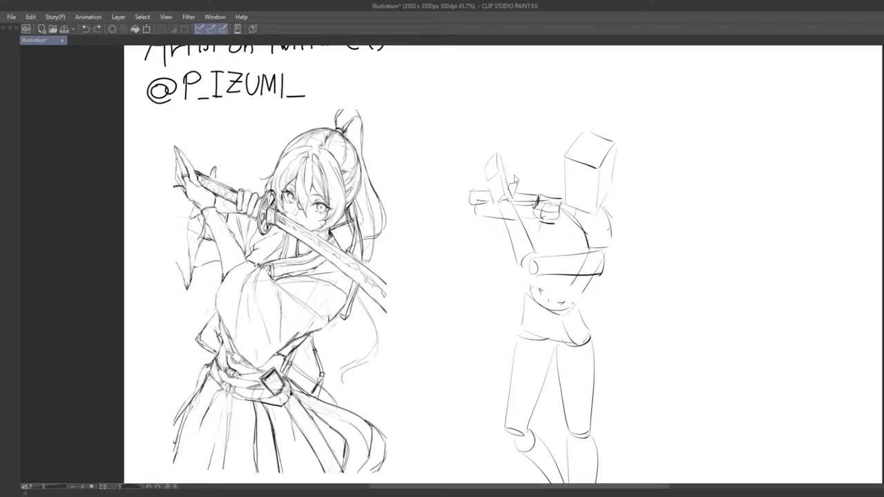
Sketch the sword's grip line and one long blade edge running diagonally from the raised hand past the shoulder.
{"action": "left_click_drag", "start_coordinate": [508, 172], "coordinate": [544, 203]}
{"action": "key", "text": "ctrl+z"}
{"action": "left_click_drag", "start_coordinate": [506, 170], "coordinate": [669, 272]}
{"action": "key", "text": "ctrl+z"}
{"action": "left_click_drag", "start_coordinate": [563, 207], "coordinate": [705, 299]}
{"action": "mouse_move", "coordinate": [566, 222]}
{"action": "left_mouse_down"}
{"action": "mouse_move", "coordinate": [687, 301]}
{"action": "mouse_move", "coordinate": [543, 282]}
{"action": "left_mouse_up"}
{"action": "key", "text": "ctrl+z"}
{"action": "left_click_drag", "start_coordinate": [462, 183], "coordinate": [587, 263]}
{"action": "key", "text": "ctrl+z"}
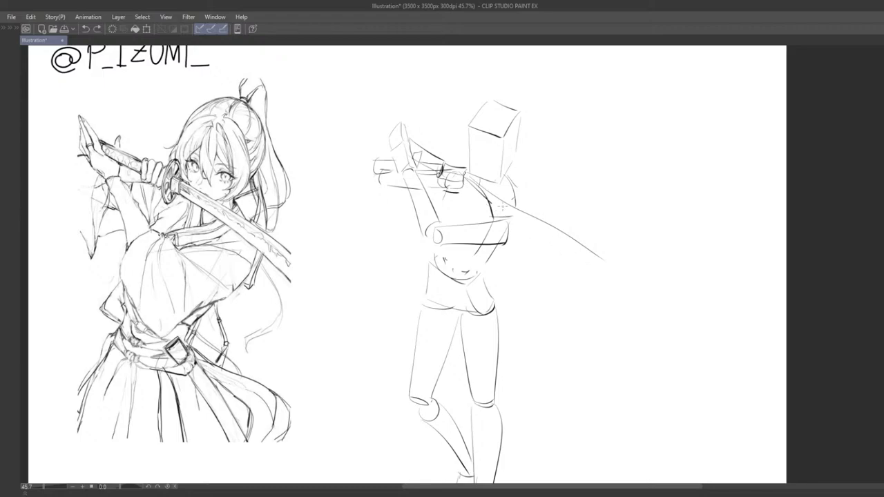
Draw the second blade edge parallel to the first, close the sword's tip, and erase the overshoot.
{"action": "mouse_move", "coordinate": [463, 185]}
{"action": "left_mouse_down"}
{"action": "mouse_move", "coordinate": [595, 276]}
{"action": "mouse_move", "coordinate": [577, 256]}
{"action": "mouse_move", "coordinate": [597, 258]}
{"action": "mouse_move", "coordinate": [565, 279]}
{"action": "left_mouse_up"}
{"action": "key", "text": "e"}
{"action": "left_click", "coordinate": [597, 258]}
{"action": "key", "text": "p"}
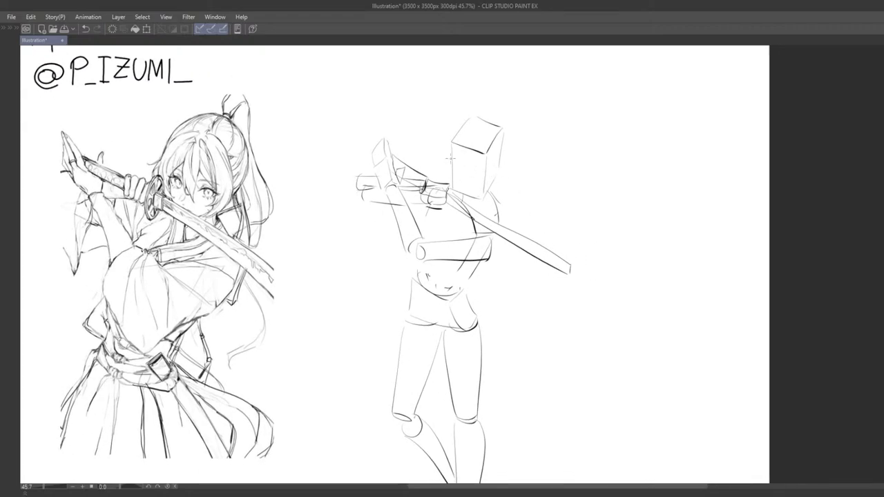
{"action": "mouse_move", "coordinate": [407, 169]}
{"action": "left_mouse_down"}
{"action": "mouse_move", "coordinate": [414, 208]}
{"action": "mouse_move", "coordinate": [407, 194]}
{"action": "left_mouse_up"}
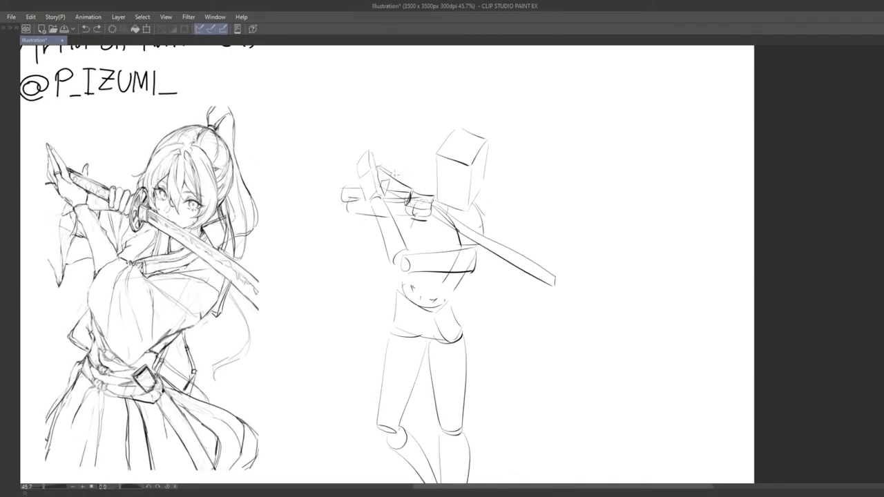
{"action": "mouse_move", "coordinate": [451, 241]}
{"action": "left_mouse_down"}
{"action": "mouse_move", "coordinate": [419, 223]}
{"action": "mouse_move", "coordinate": [461, 268]}
{"action": "mouse_move", "coordinate": [418, 211]}
{"action": "left_mouse_up"}
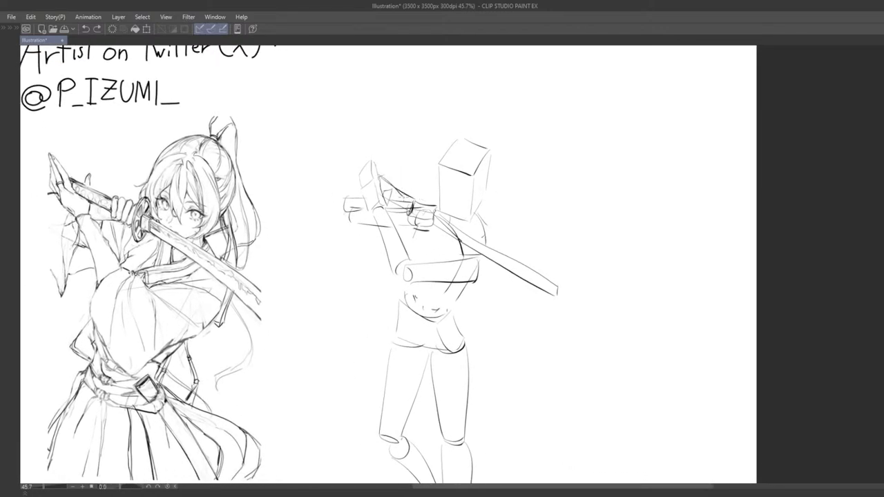
{"action": "left_click_drag", "start_coordinate": [382, 175], "coordinate": [412, 199]}
{"action": "key", "text": "ctrl+z"}
{"action": "mouse_move", "coordinate": [457, 221]}
{"action": "left_mouse_down"}
{"action": "mouse_move", "coordinate": [541, 266]}
{"action": "mouse_move", "coordinate": [503, 244]}
{"action": "mouse_move", "coordinate": [557, 285]}
{"action": "mouse_move", "coordinate": [506, 247]}
{"action": "left_mouse_up"}
{"action": "key", "text": "ctrl+z"}
{"action": "key", "text": "ctrl+z"}
Draw a line along the full length of the blade from the hand to the tip to give it thickness.
{"action": "left_click_drag", "start_coordinate": [437, 210], "coordinate": [541, 264]}
{"action": "key", "text": "ctrl+z"}
{"action": "left_click_drag", "start_coordinate": [436, 213], "coordinate": [541, 264]}
{"action": "key", "text": "ctrl+z"}
{"action": "left_click_drag", "start_coordinate": [436, 208], "coordinate": [543, 266]}
{"action": "key", "text": "ctrl+z"}
{"action": "left_click_drag", "start_coordinate": [438, 211], "coordinate": [546, 267]}
{"action": "key", "text": "ctrl+z"}
{"action": "mouse_move", "coordinate": [435, 211]}
{"action": "left_mouse_down"}
{"action": "mouse_move", "coordinate": [563, 288]}
{"action": "mouse_move", "coordinate": [541, 268]}
{"action": "mouse_move", "coordinate": [560, 282]}
{"action": "left_mouse_up"}
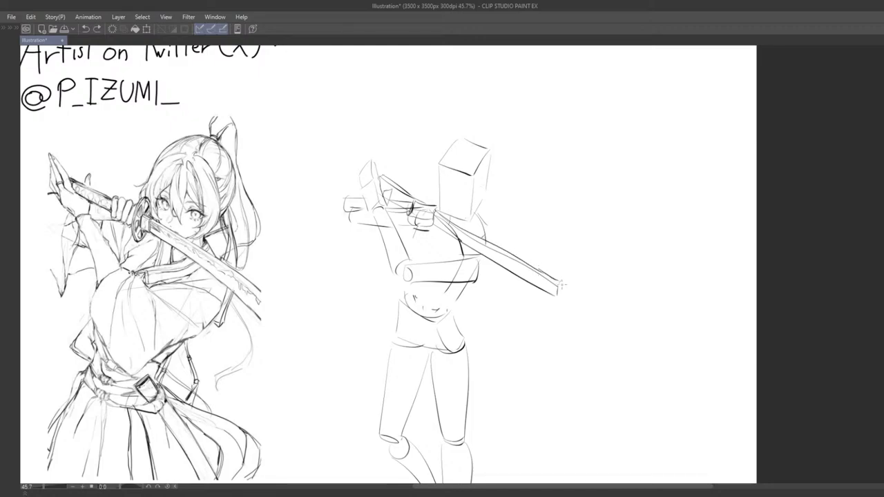
{"action": "left_click_drag", "start_coordinate": [544, 332], "coordinate": [443, 360]}
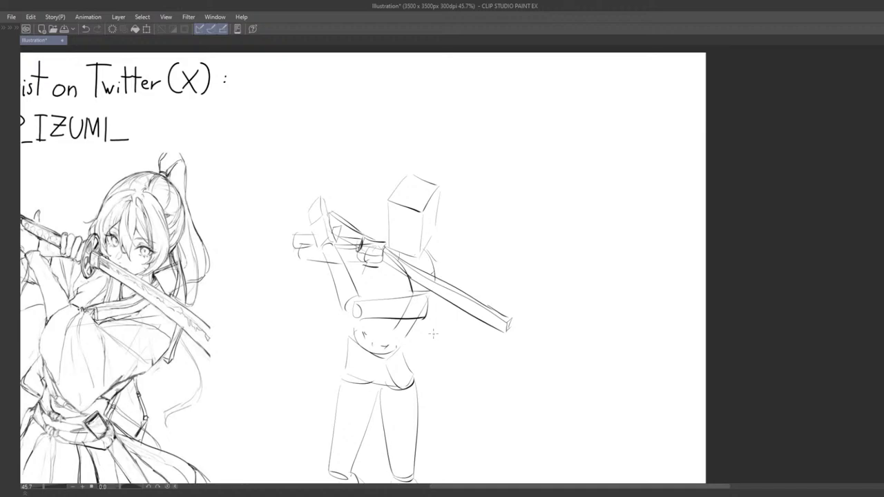
Shift the layer holding the figure sketch and the artist credit across the canvas.
{"action": "mouse_move", "coordinate": [433, 334]}
{"action": "left_mouse_down"}
{"action": "mouse_move", "coordinate": [523, 275]}
{"action": "mouse_move", "coordinate": [516, 221]}
{"action": "mouse_move", "coordinate": [473, 228]}
{"action": "mouse_move", "coordinate": [494, 226]}
{"action": "mouse_move", "coordinate": [517, 194]}
{"action": "mouse_move", "coordinate": [503, 237]}
{"action": "left_mouse_up"}
{"action": "scroll", "coordinate": [493, 226], "scroll_direction": "down", "scroll_amount": 6}
{"action": "scroll", "coordinate": [514, 228], "scroll_direction": "up", "scroll_amount": 3}
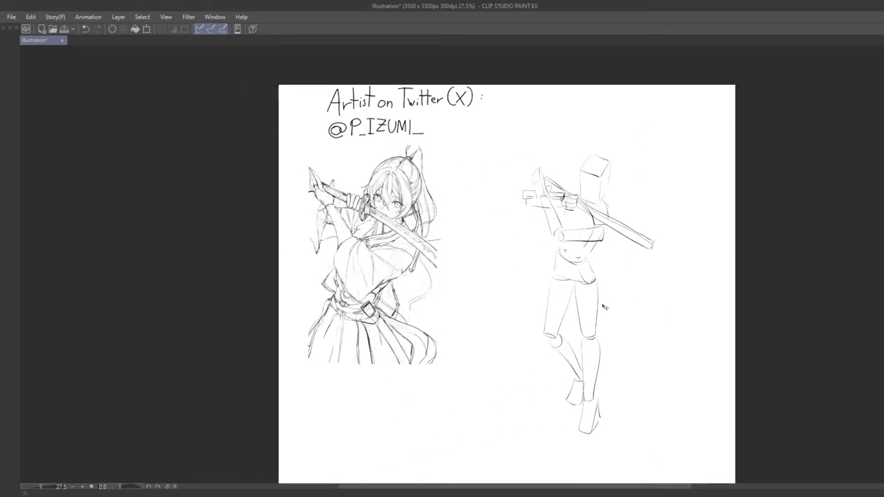
{"action": "left_click_drag", "start_coordinate": [602, 306], "coordinate": [518, 315]}
Try to lasso the block figure and copy it onto a separate layer.
{"action": "key", "text": "Tab"}
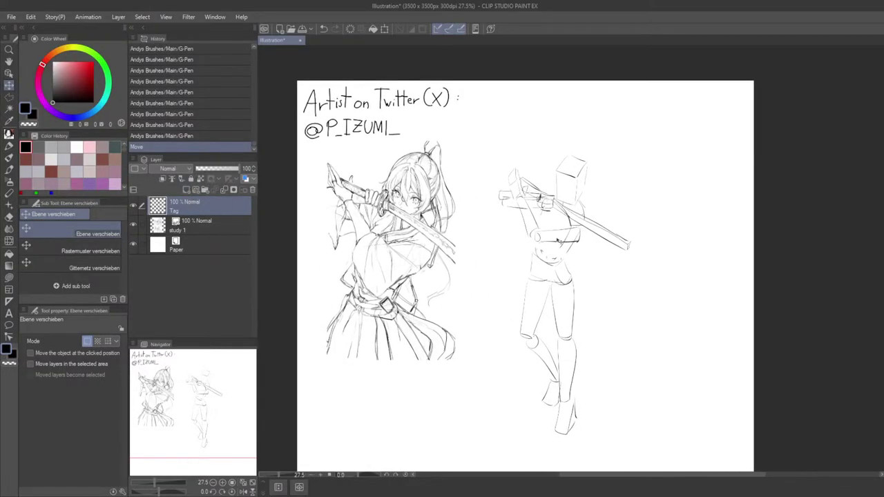
{"action": "key", "text": "m"}
{"action": "left_click", "coordinate": [107, 249]}
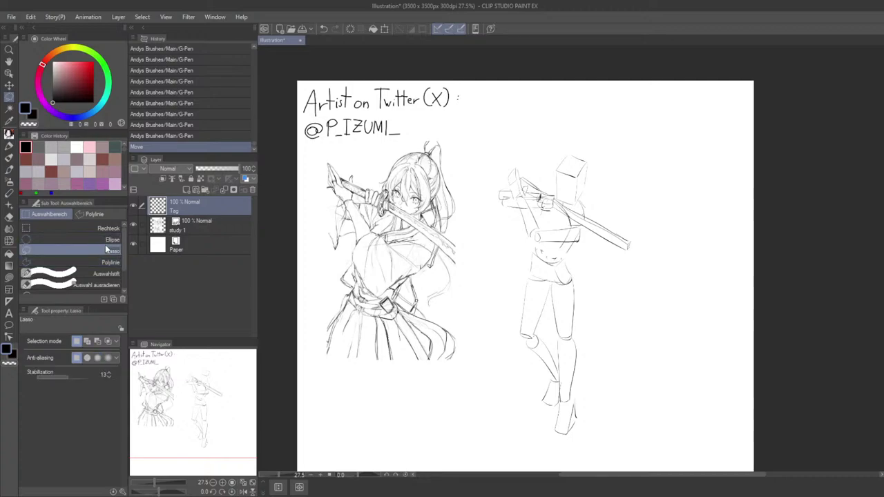
{"action": "mouse_move", "coordinate": [568, 144]}
{"action": "left_mouse_down"}
{"action": "mouse_move", "coordinate": [501, 140]}
{"action": "mouse_move", "coordinate": [441, 391]}
{"action": "mouse_move", "coordinate": [586, 162]}
{"action": "mouse_move", "coordinate": [482, 132]}
{"action": "mouse_move", "coordinate": [411, 326]}
{"action": "mouse_move", "coordinate": [619, 283]}
{"action": "mouse_move", "coordinate": [458, 127]}
{"action": "left_mouse_up"}
{"action": "key", "text": "ctrl+z"}
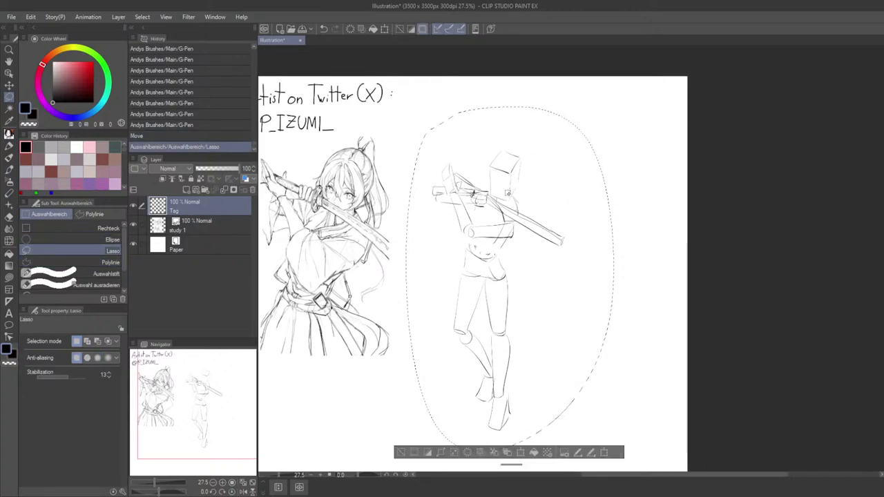
{"action": "key", "text": "ctrl+c"}
{"action": "key", "text": "ctrl+v"}
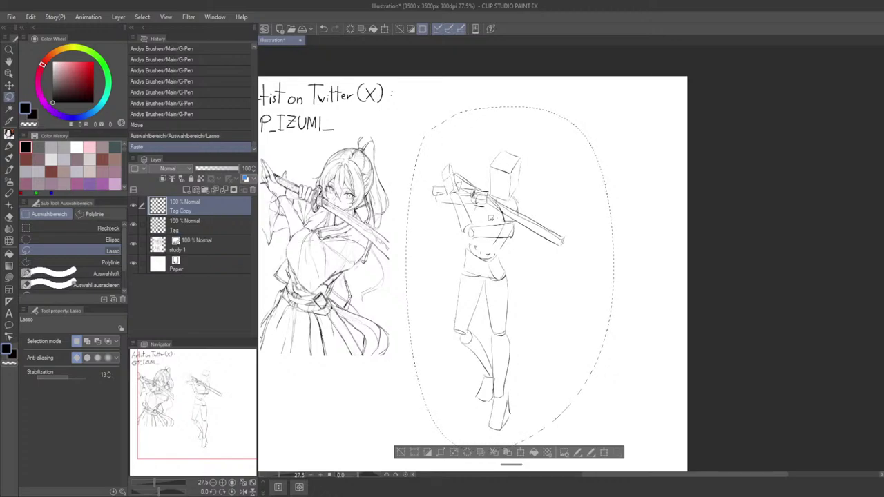
{"action": "left_click_drag", "start_coordinate": [558, 232], "coordinate": [511, 211]}
{"action": "key", "text": "ctrl+z"}
{"action": "key", "text": "ctrl+z"}
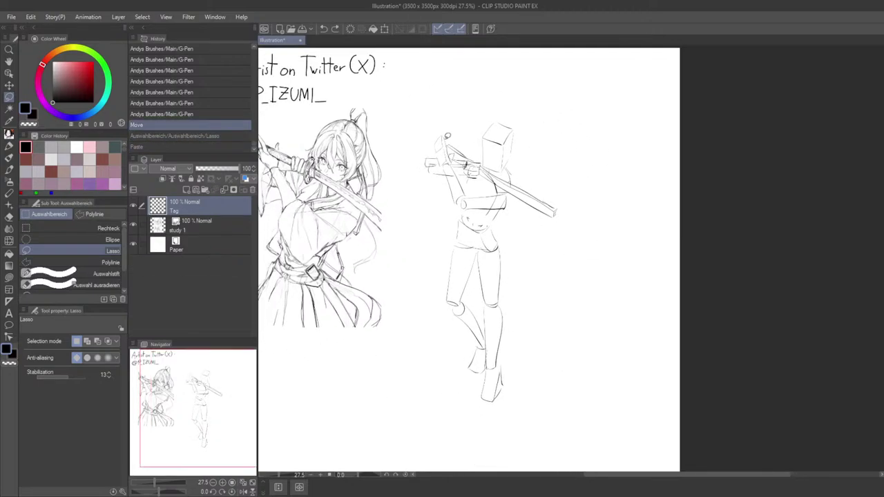
{"action": "left_click_drag", "start_coordinate": [431, 145], "coordinate": [423, 366]}
{"action": "key", "text": "ctrl+z"}
Lasso the whole figure, cut and paste it onto its own layer, and name that layer "sketch 1".
{"action": "mouse_move", "coordinate": [438, 115]}
{"action": "left_mouse_down"}
{"action": "mouse_move", "coordinate": [426, 148]}
{"action": "mouse_move", "coordinate": [552, 396]}
{"action": "mouse_move", "coordinate": [449, 93]}
{"action": "left_mouse_up"}
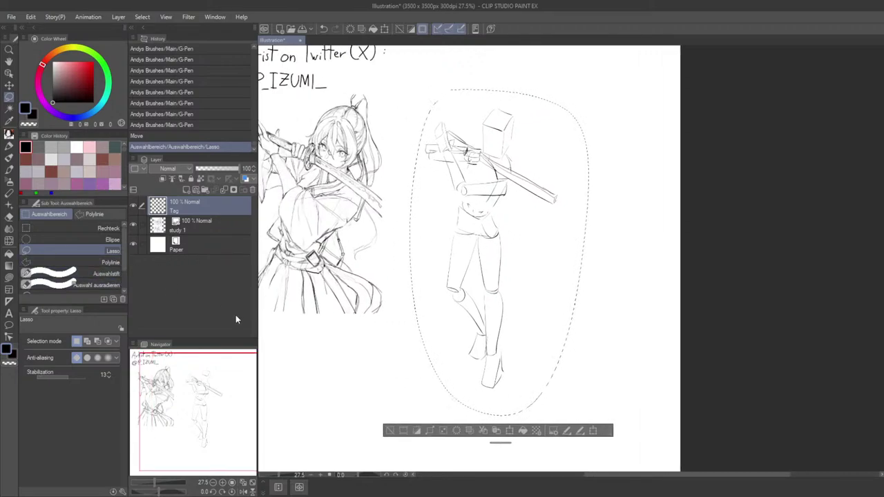
{"action": "left_click_drag", "start_coordinate": [472, 453], "coordinate": [462, 436]}
{"action": "left_click", "coordinate": [474, 414]}
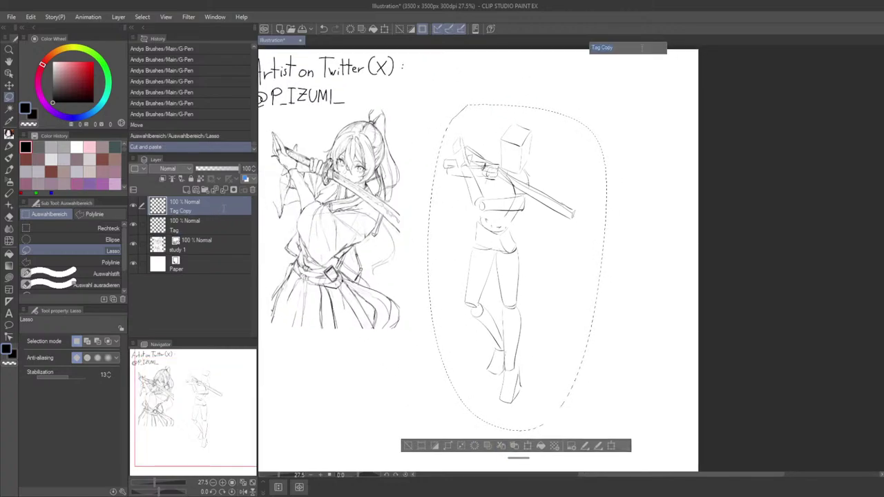
{"action": "key", "text": "BackSpace"}
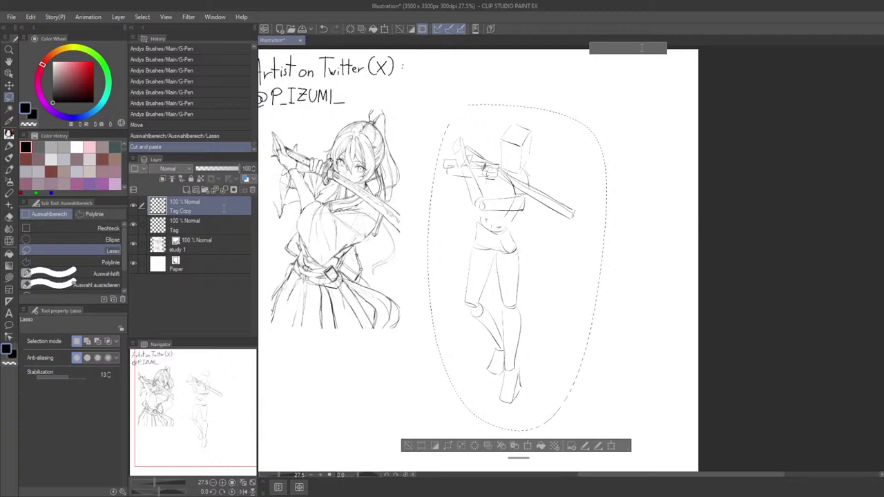
{"action": "type", "text": "sketch"}
{"action": "key", "text": "Return"}
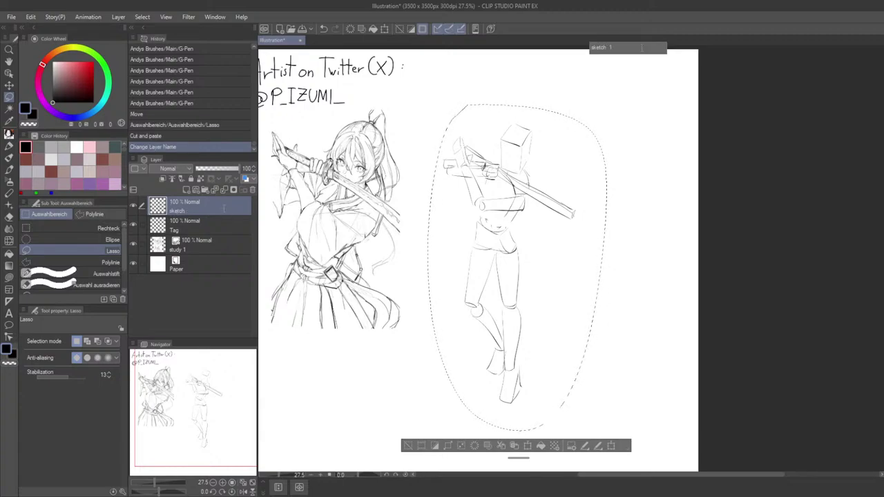
{"action": "key", "text": "Tab"}
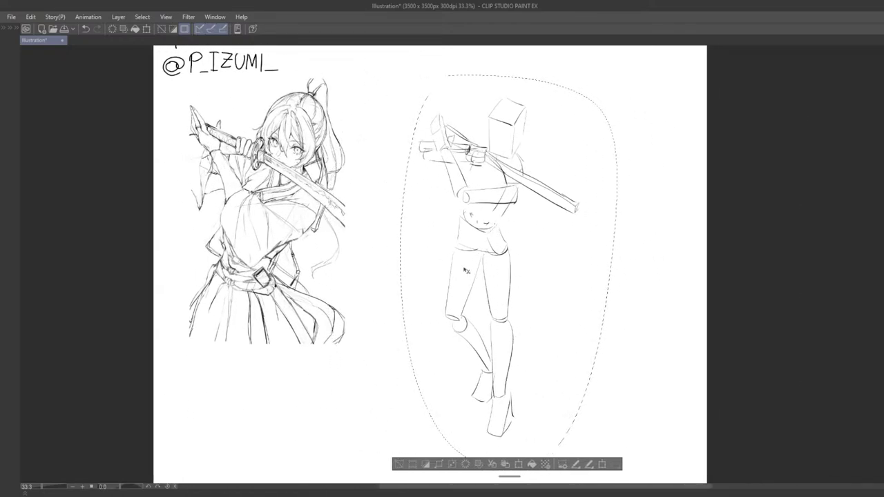
{"action": "left_click", "coordinate": [399, 465]}
{"action": "left_click_drag", "start_coordinate": [439, 387], "coordinate": [417, 391]}
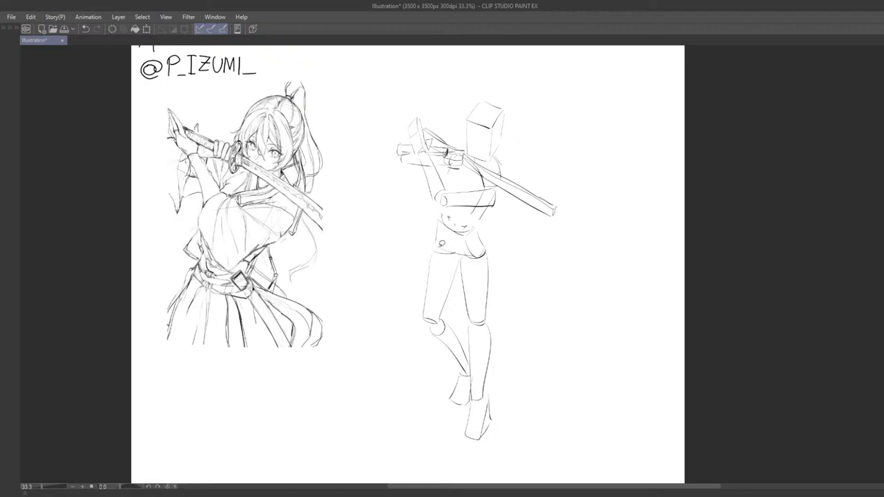
{"action": "mouse_move", "coordinate": [472, 250]}
{"action": "left_mouse_down"}
{"action": "mouse_move", "coordinate": [612, 213]}
{"action": "mouse_move", "coordinate": [466, 252]}
{"action": "left_mouse_up"}
{"action": "key", "text": "ctrl+r"}
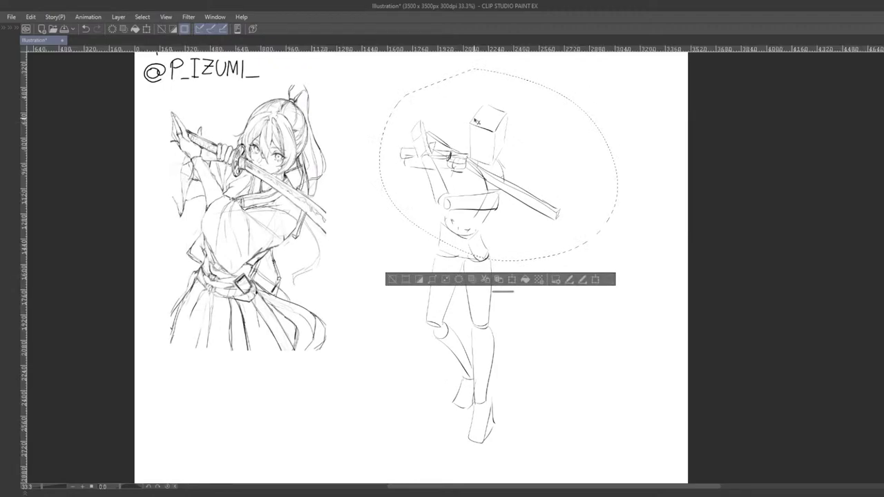
{"action": "key", "text": "ctrl+r"}
{"action": "left_click", "coordinate": [386, 273]}
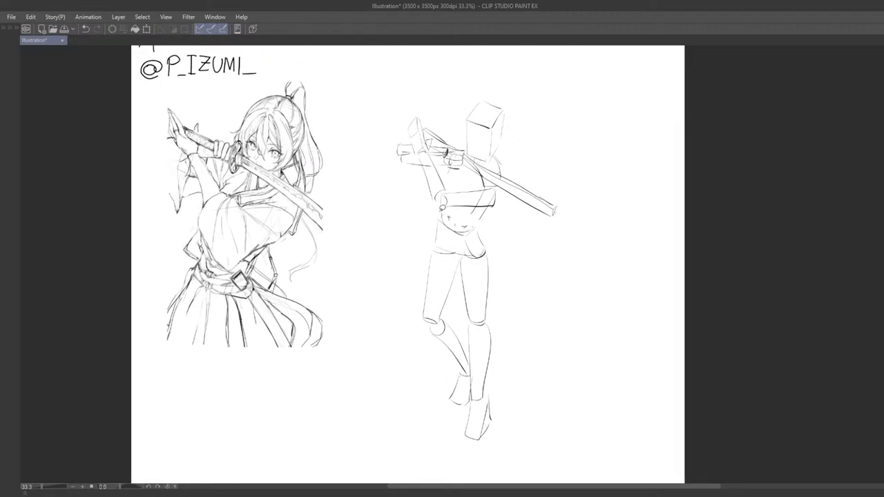
Lasso the figure's upper body with the sword and rotate it slightly clockwise over the pelvis.
{"action": "mouse_move", "coordinate": [443, 212]}
{"action": "left_mouse_down"}
{"action": "mouse_move", "coordinate": [506, 76]}
{"action": "mouse_move", "coordinate": [404, 197]}
{"action": "mouse_move", "coordinate": [467, 225]}
{"action": "left_mouse_up"}
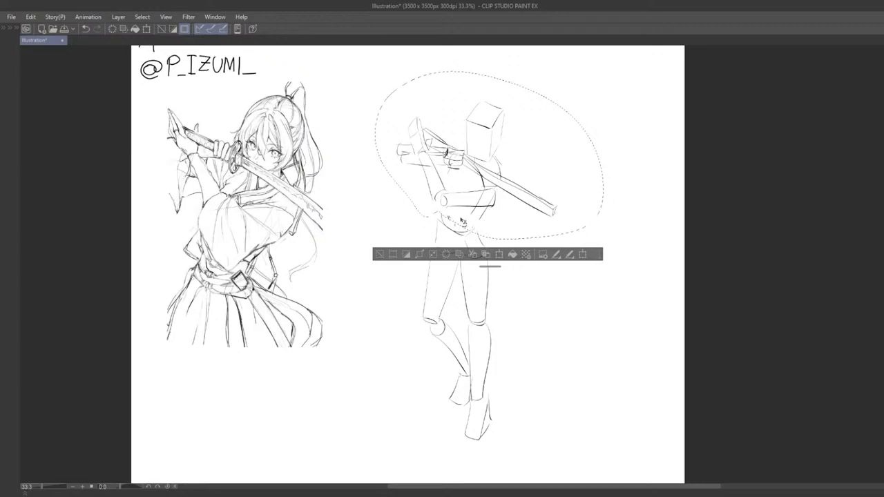
{"action": "key", "text": "ctrl+t"}
{"action": "left_click_drag", "start_coordinate": [619, 99], "coordinate": [604, 126]}
{"action": "left_click_drag", "start_coordinate": [537, 150], "coordinate": [544, 165]}
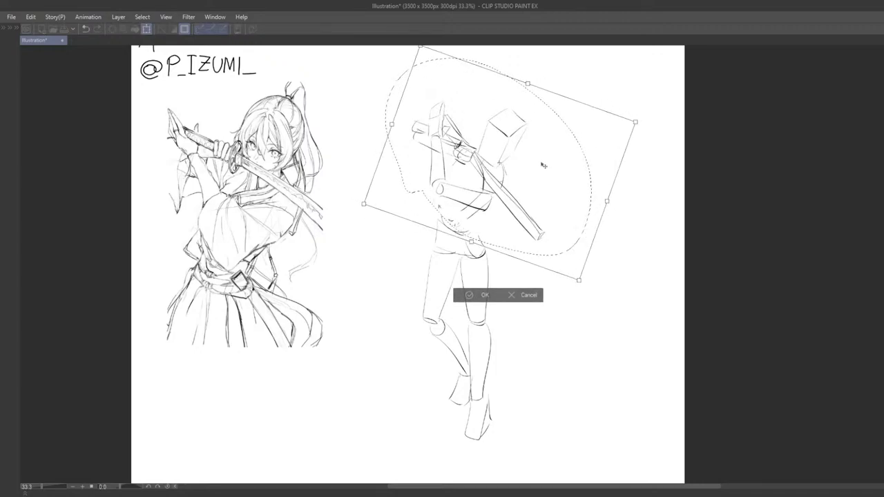
{"action": "left_click_drag", "start_coordinate": [624, 85], "coordinate": [608, 75]}
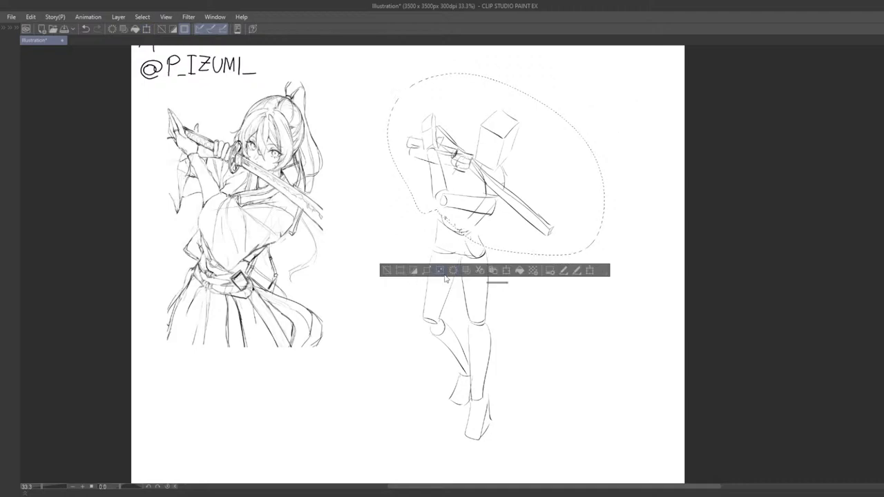
{"action": "left_click", "coordinate": [396, 272]}
Move the block figure over the reference character.
{"action": "scroll", "coordinate": [395, 276], "scroll_direction": "down", "scroll_amount": 2}
{"action": "left_click_drag", "start_coordinate": [401, 275], "coordinate": [430, 257]}
{"action": "key", "text": "k"}
{"action": "mouse_move", "coordinate": [520, 291]}
{"action": "left_mouse_down"}
{"action": "mouse_move", "coordinate": [332, 287]}
{"action": "mouse_move", "coordinate": [338, 328]}
{"action": "left_mouse_up"}
{"action": "mouse_move", "coordinate": [339, 328]}
{"action": "left_mouse_down"}
{"action": "mouse_move", "coordinate": [341, 350]}
{"action": "mouse_move", "coordinate": [325, 355]}
{"action": "mouse_move", "coordinate": [342, 351]}
{"action": "left_mouse_up"}
Scale the figure up to 123% and align its head, arms and hips with the reference character.
{"action": "key", "text": "ctrl+t"}
{"action": "left_click_drag", "start_coordinate": [379, 139], "coordinate": [414, 106]}
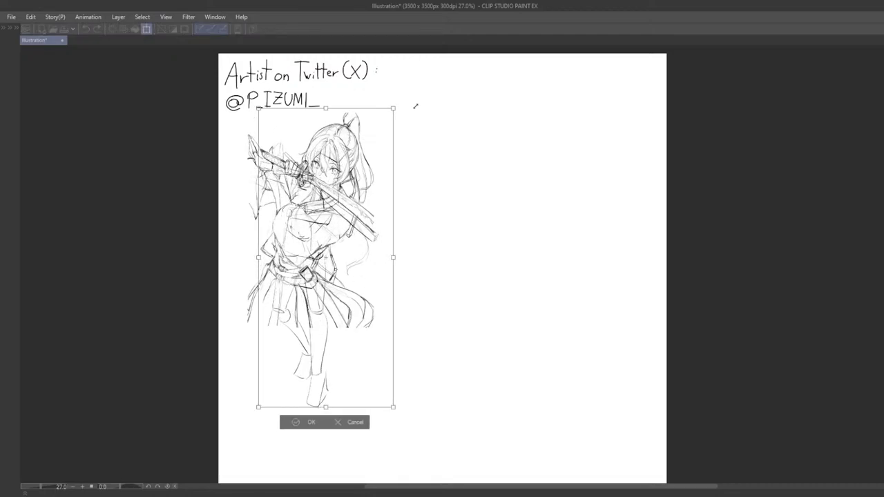
{"action": "left_click_drag", "start_coordinate": [435, 161], "coordinate": [559, 164]}
{"action": "left_click_drag", "start_coordinate": [467, 208], "coordinate": [494, 221]}
{"action": "mouse_move", "coordinate": [452, 241]}
{"action": "left_mouse_down"}
{"action": "mouse_move", "coordinate": [489, 251]}
{"action": "mouse_move", "coordinate": [460, 261]}
{"action": "left_mouse_up"}
{"action": "left_click_drag", "start_coordinate": [464, 278], "coordinate": [457, 276]}
{"action": "mouse_move", "coordinate": [523, 100]}
{"action": "left_mouse_down"}
{"action": "mouse_move", "coordinate": [547, 63]}
{"action": "mouse_move", "coordinate": [514, 73]}
{"action": "mouse_move", "coordinate": [511, 129]}
{"action": "mouse_move", "coordinate": [502, 123]}
{"action": "mouse_move", "coordinate": [494, 177]}
{"action": "left_mouse_up"}
{"action": "key", "text": "Tab"}
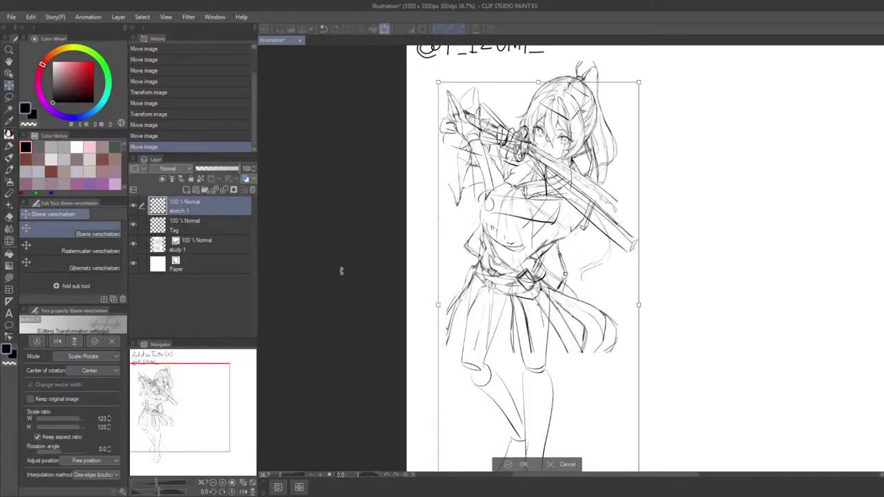
{"action": "key", "text": "Return"}
Lower the "study 1" layer's opacity to 32% and make "sketch 1" the active layer.
{"action": "left_click", "coordinate": [200, 244]}
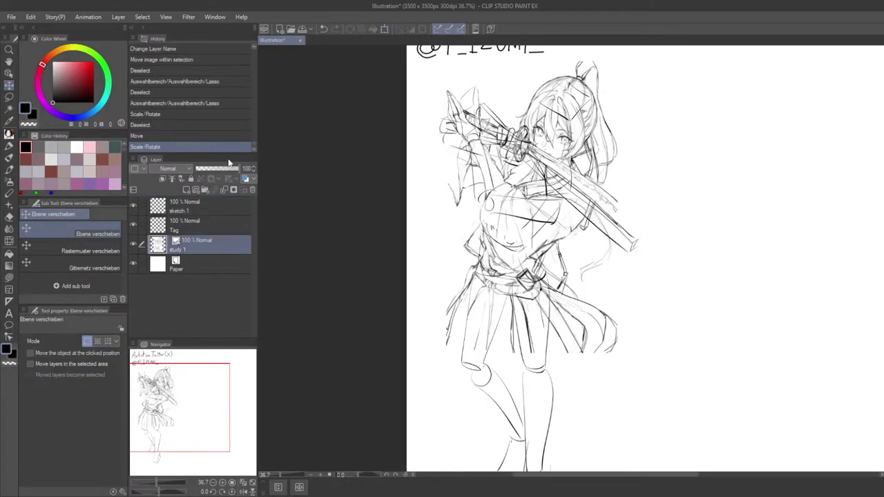
{"action": "left_click_drag", "start_coordinate": [239, 168], "coordinate": [210, 172]}
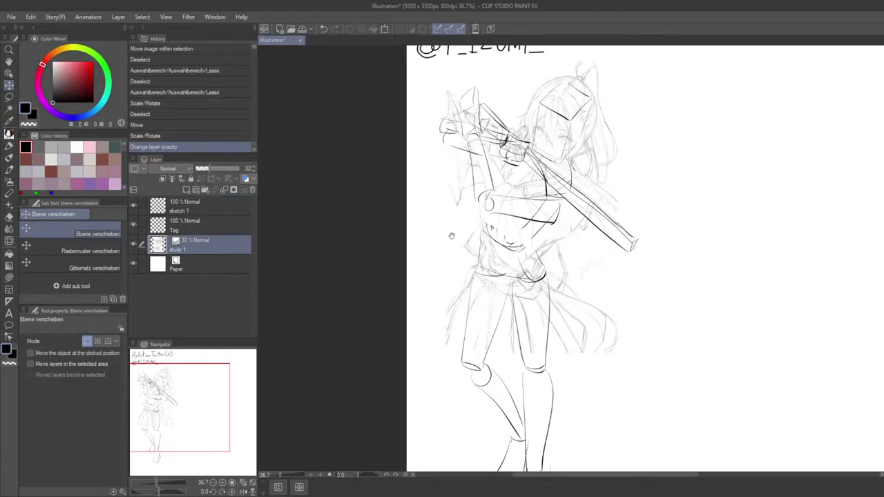
{"action": "left_click_drag", "start_coordinate": [452, 237], "coordinate": [400, 216]}
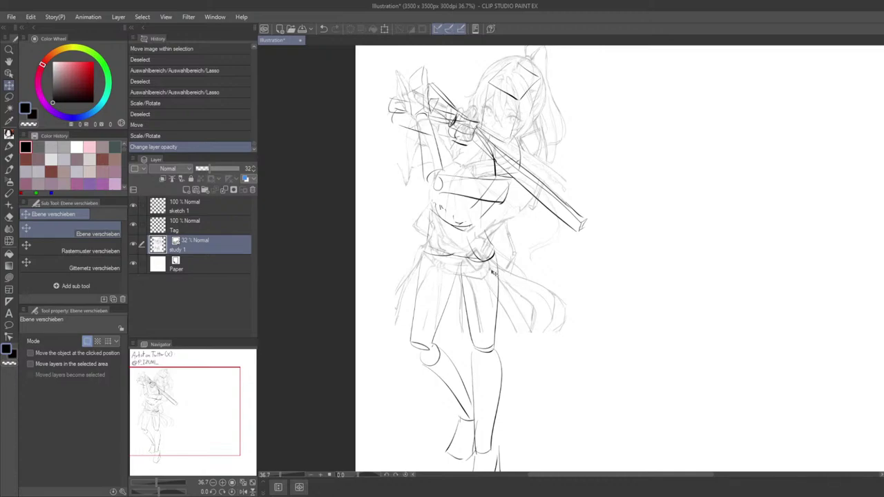
{"action": "left_click_drag", "start_coordinate": [520, 221], "coordinate": [497, 223]}
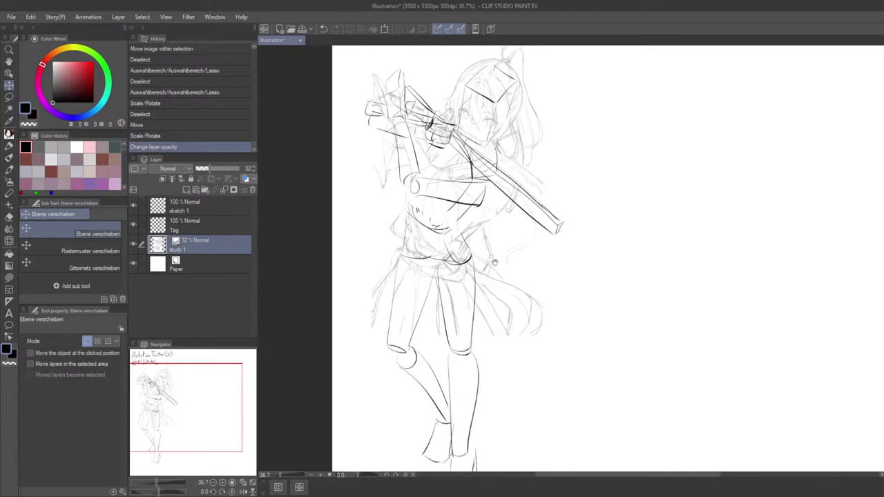
{"action": "left_click", "coordinate": [196, 208]}
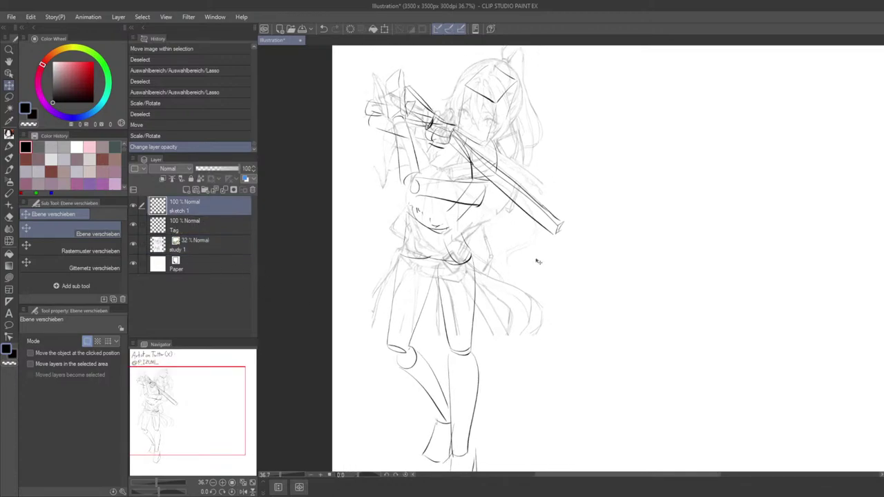
Check the enlarged figure's alignment and proportions against the faded reference, from the arms down to the feet.
{"action": "mouse_move", "coordinate": [538, 261]}
{"action": "left_mouse_down"}
{"action": "mouse_move", "coordinate": [529, 276]}
{"action": "mouse_move", "coordinate": [579, 290]}
{"action": "mouse_move", "coordinate": [565, 320]}
{"action": "mouse_move", "coordinate": [572, 333]}
{"action": "mouse_move", "coordinate": [565, 358]}
{"action": "mouse_move", "coordinate": [671, 366]}
{"action": "mouse_move", "coordinate": [516, 347]}
{"action": "mouse_move", "coordinate": [510, 352]}
{"action": "mouse_move", "coordinate": [519, 376]}
{"action": "mouse_move", "coordinate": [517, 322]}
{"action": "mouse_move", "coordinate": [526, 401]}
{"action": "mouse_move", "coordinate": [517, 314]}
{"action": "left_mouse_up"}
{"action": "mouse_move", "coordinate": [500, 408]}
{"action": "left_mouse_down"}
{"action": "mouse_move", "coordinate": [495, 447]}
{"action": "mouse_move", "coordinate": [495, 362]}
{"action": "left_mouse_up"}
{"action": "mouse_move", "coordinate": [491, 283]}
{"action": "left_mouse_down"}
{"action": "mouse_move", "coordinate": [481, 331]}
{"action": "mouse_move", "coordinate": [486, 285]}
{"action": "left_mouse_up"}
{"action": "left_click_drag", "start_coordinate": [469, 338], "coordinate": [469, 325]}
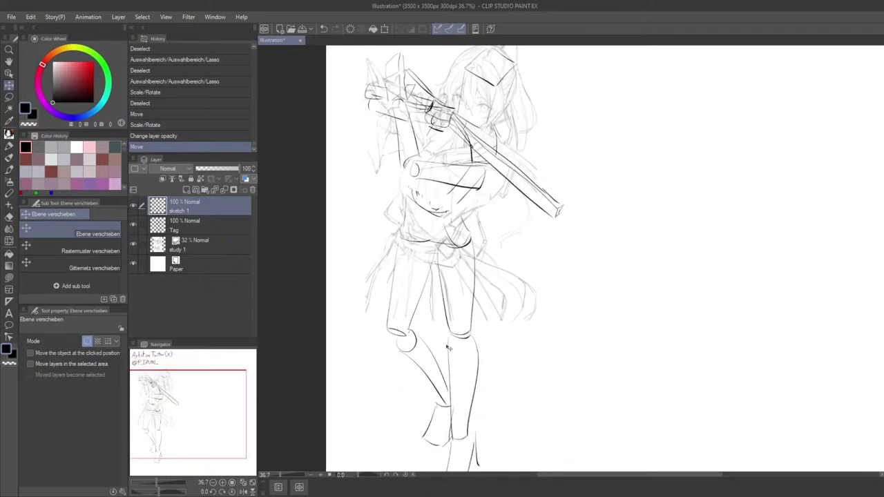
{"action": "left_click_drag", "start_coordinate": [463, 369], "coordinate": [465, 364]}
{"action": "left_click_drag", "start_coordinate": [481, 438], "coordinate": [477, 405]}
{"action": "mouse_move", "coordinate": [483, 365]}
{"action": "left_mouse_down"}
{"action": "mouse_move", "coordinate": [484, 400]}
{"action": "mouse_move", "coordinate": [496, 345]}
{"action": "left_mouse_up"}
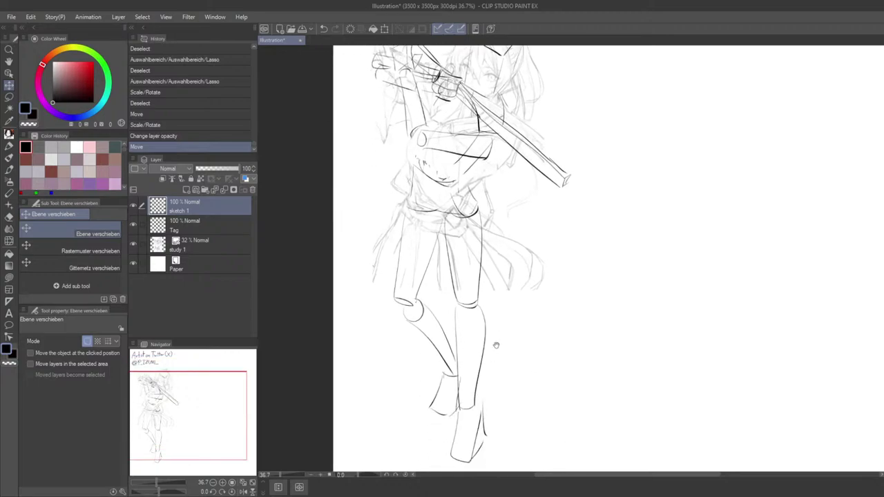
{"action": "mouse_move", "coordinate": [507, 385]}
{"action": "left_mouse_down"}
{"action": "mouse_move", "coordinate": [509, 440]}
{"action": "mouse_move", "coordinate": [527, 327]}
{"action": "mouse_move", "coordinate": [516, 363]}
{"action": "left_mouse_up"}
Move the enlarged figure back to the empty canvas area beside the reference character.
{"action": "mouse_move", "coordinate": [511, 423]}
{"action": "left_mouse_down"}
{"action": "mouse_move", "coordinate": [512, 389]}
{"action": "mouse_move", "coordinate": [456, 456]}
{"action": "left_mouse_up"}
{"action": "mouse_move", "coordinate": [472, 404]}
{"action": "left_mouse_down"}
{"action": "mouse_move", "coordinate": [501, 399]}
{"action": "mouse_move", "coordinate": [489, 415]}
{"action": "mouse_move", "coordinate": [684, 403]}
{"action": "mouse_move", "coordinate": [548, 398]}
{"action": "left_mouse_up"}
{"action": "mouse_move", "coordinate": [548, 388]}
{"action": "left_mouse_down"}
{"action": "mouse_move", "coordinate": [568, 404]}
{"action": "mouse_move", "coordinate": [600, 385]}
{"action": "left_mouse_up"}
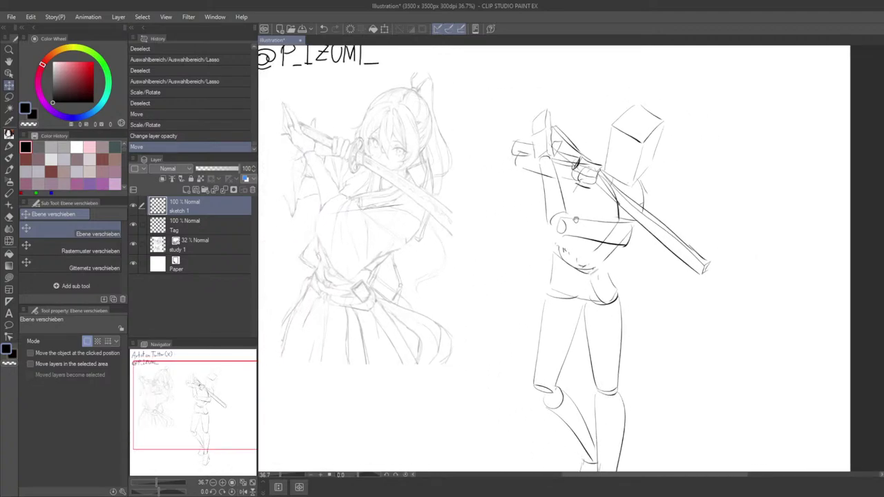
{"action": "left_click_drag", "start_coordinate": [549, 158], "coordinate": [554, 156]}
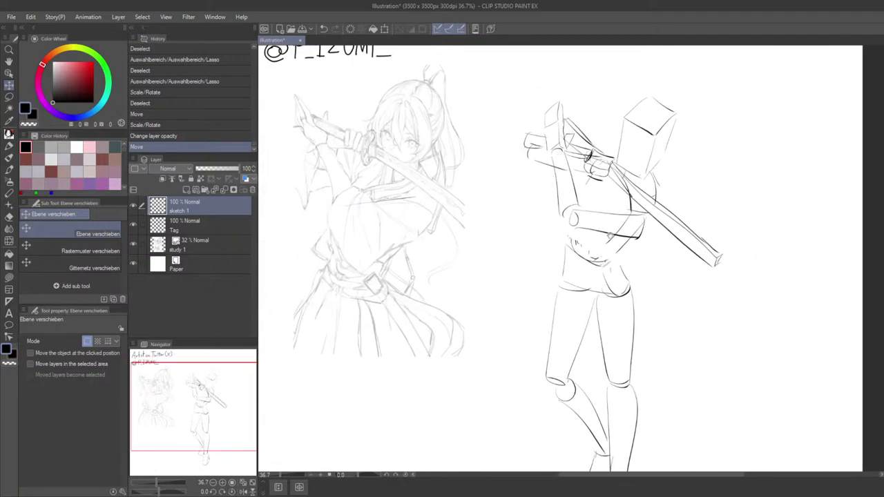
Erase both feet of the block figure below the ankles.
{"action": "left_click_drag", "start_coordinate": [611, 236], "coordinate": [581, 261]}
{"action": "left_click_drag", "start_coordinate": [560, 217], "coordinate": [540, 179]}
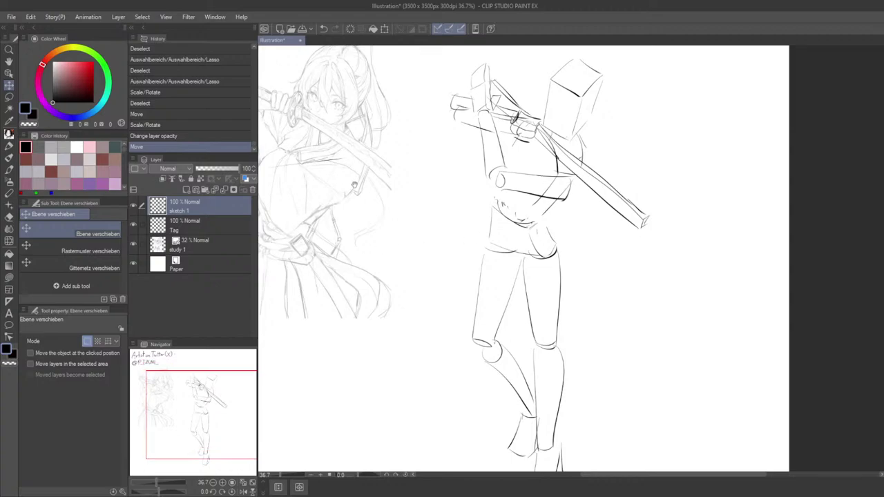
{"action": "left_click_drag", "start_coordinate": [470, 196], "coordinate": [449, 235]}
{"action": "left_click_drag", "start_coordinate": [512, 279], "coordinate": [525, 256]}
{"action": "left_click_drag", "start_coordinate": [560, 291], "coordinate": [592, 306]}
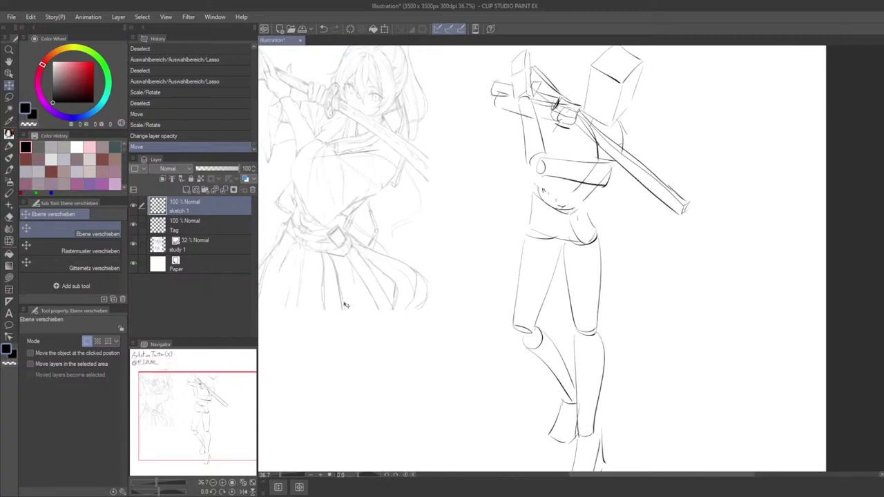
{"action": "key", "text": "Tab"}
{"action": "key", "text": "p"}
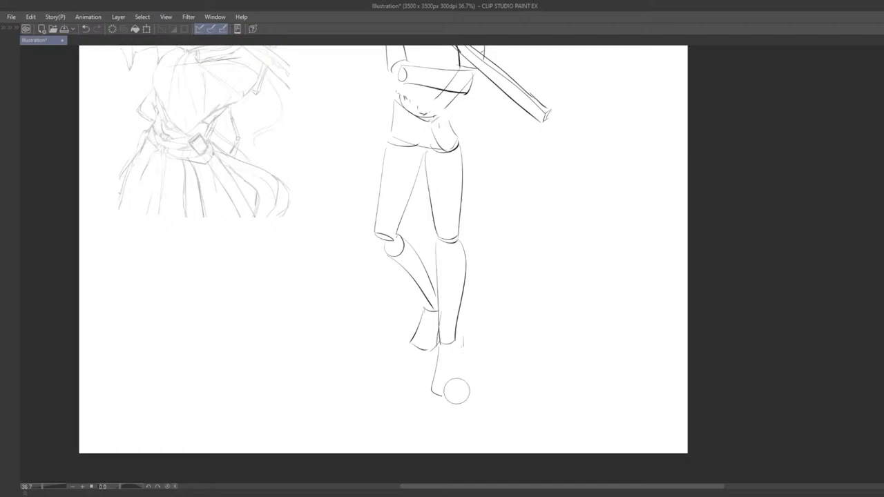
{"action": "scroll", "coordinate": [437, 354], "scroll_direction": "up", "scroll_amount": 2}
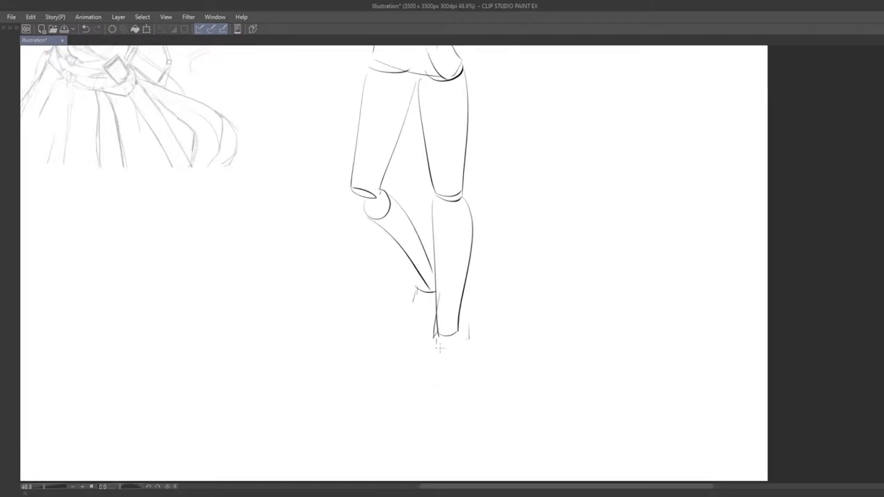
{"action": "scroll", "coordinate": [436, 355], "scroll_direction": "down", "scroll_amount": 2}
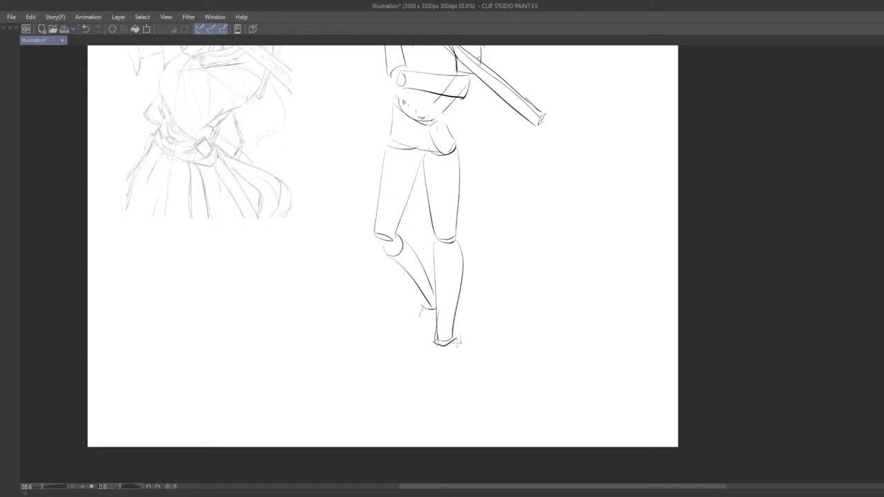
Redraw the standing leg's foot as a downward-pointing block with an angular ankle line.
{"action": "mouse_move", "coordinate": [461, 369]}
{"action": "left_mouse_down"}
{"action": "mouse_move", "coordinate": [436, 355]}
{"action": "mouse_move", "coordinate": [470, 369]}
{"action": "mouse_move", "coordinate": [456, 375]}
{"action": "mouse_move", "coordinate": [460, 349]}
{"action": "left_mouse_up"}
{"action": "key", "text": "ctrl+z"}
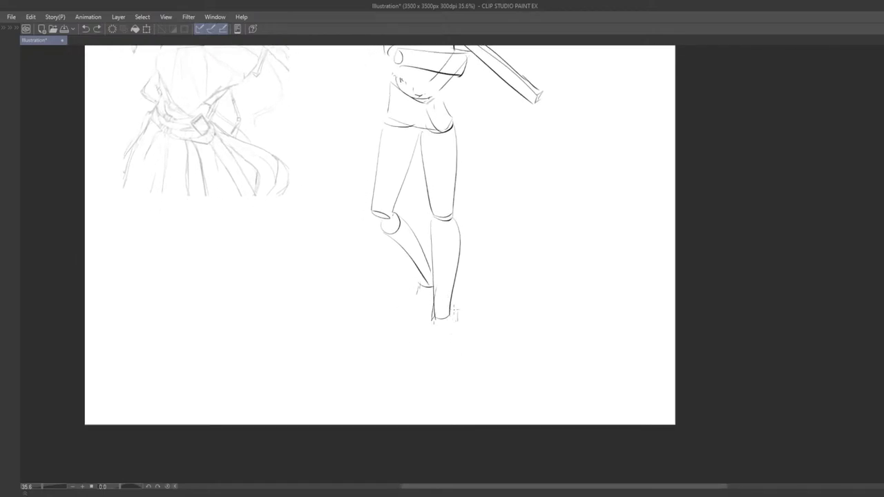
{"action": "left_click_drag", "start_coordinate": [435, 319], "coordinate": [440, 321]}
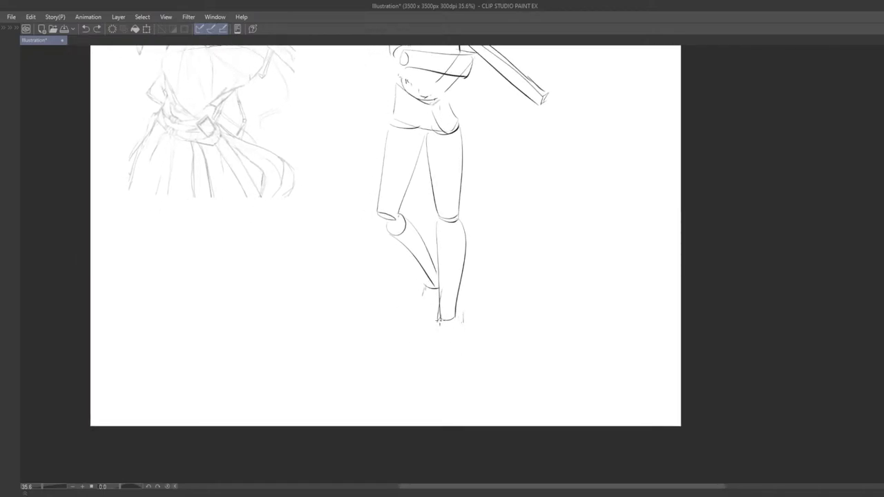
{"action": "key", "text": "ctrl+z"}
{"action": "left_click_drag", "start_coordinate": [450, 328], "coordinate": [443, 383]}
{"action": "key", "text": "ctrl+z"}
{"action": "left_click_drag", "start_coordinate": [452, 327], "coordinate": [439, 379]}
{"action": "left_click_drag", "start_coordinate": [450, 332], "coordinate": [440, 381]}
{"action": "key", "text": "ctrl+z"}
{"action": "key", "text": "ctrl+z"}
{"action": "left_click_drag", "start_coordinate": [451, 327], "coordinate": [436, 385]}
{"action": "left_click_drag", "start_coordinate": [457, 345], "coordinate": [440, 385]}
{"action": "left_click_drag", "start_coordinate": [456, 341], "coordinate": [459, 426]}
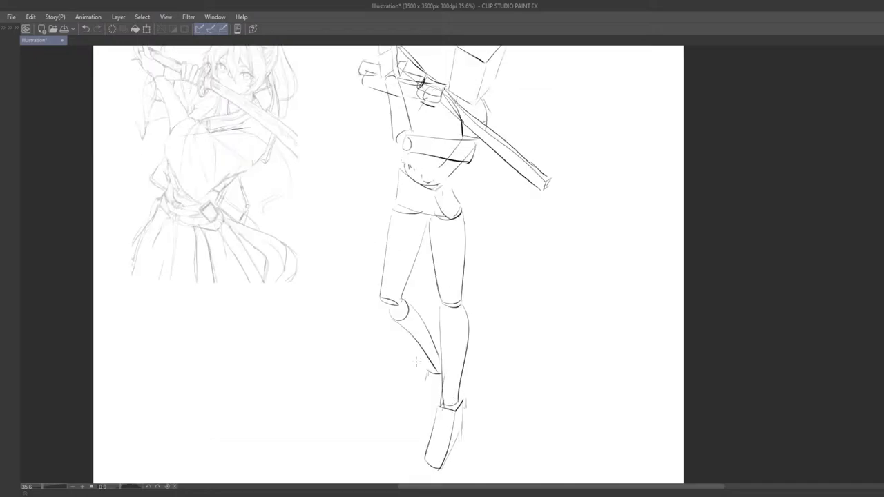
Clean up the bent leg's ankle and redraw its foot as a simple block behind the standing foot.
{"action": "key", "text": "e"}
{"action": "left_click_drag", "start_coordinate": [427, 382], "coordinate": [426, 409]}
{"action": "key", "text": "ctrl+z"}
{"action": "left_click_drag", "start_coordinate": [430, 373], "coordinate": [429, 427]}
{"action": "key", "text": "ctrl+z"}
{"action": "left_click_drag", "start_coordinate": [432, 373], "coordinate": [419, 431]}
{"action": "left_click_drag", "start_coordinate": [433, 259], "coordinate": [467, 282]}
{"action": "scroll", "coordinate": [453, 360], "scroll_direction": "down", "scroll_amount": 3}
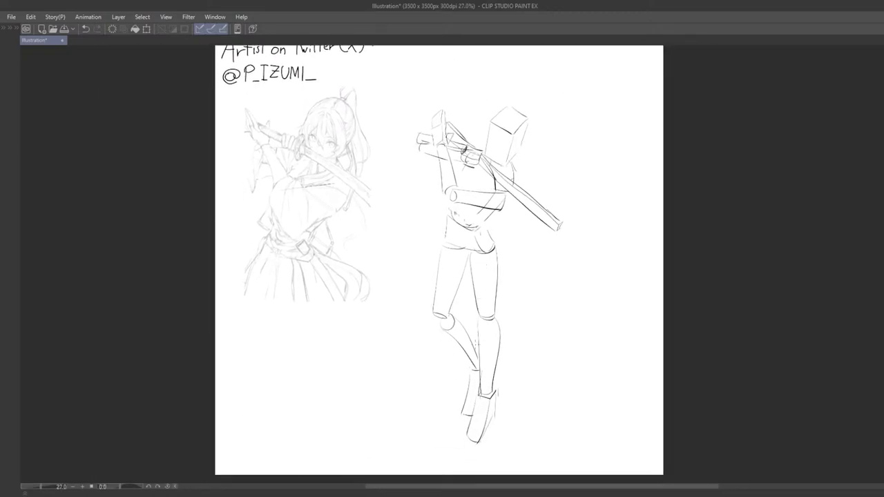
{"action": "left_click_drag", "start_coordinate": [475, 376], "coordinate": [488, 470]}
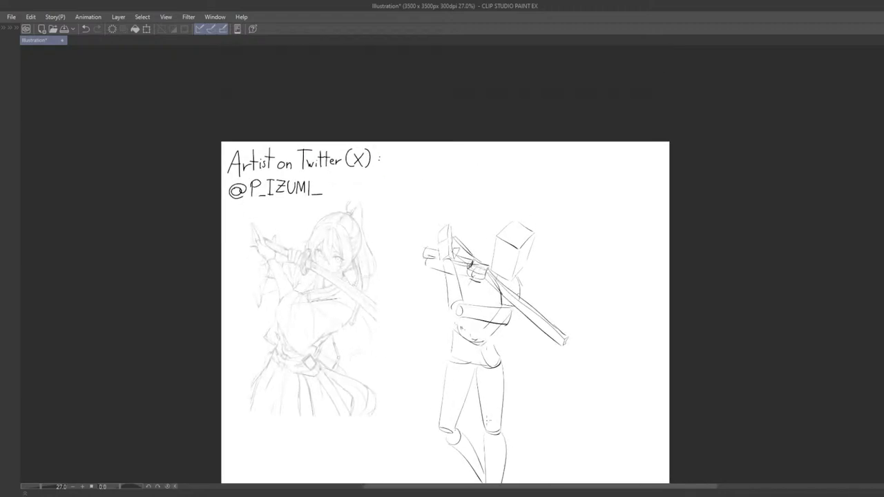
{"action": "scroll", "coordinate": [462, 367], "scroll_direction": "up", "scroll_amount": 3}
{"action": "left_click_drag", "start_coordinate": [472, 433], "coordinate": [470, 370]}
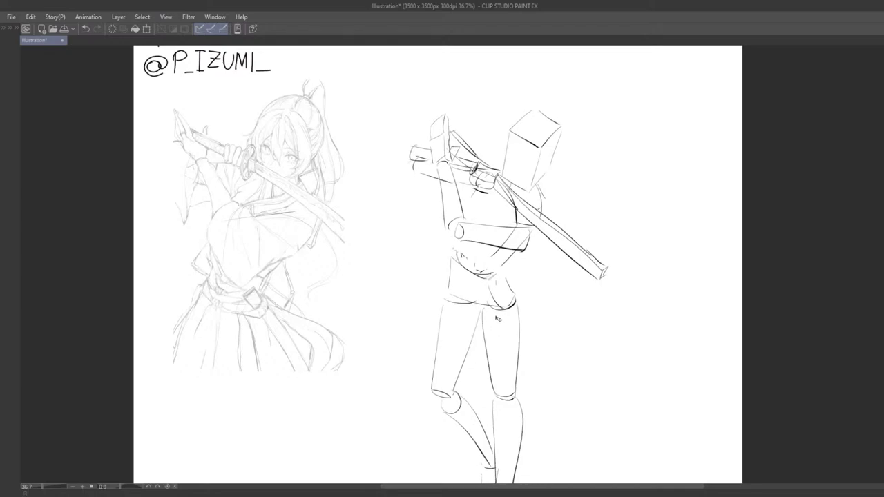
Lower the "sketch 1" layer's opacity to 20% and add a renamed raster layer above it for the next sketch stage.
{"action": "key", "text": "Tab"}
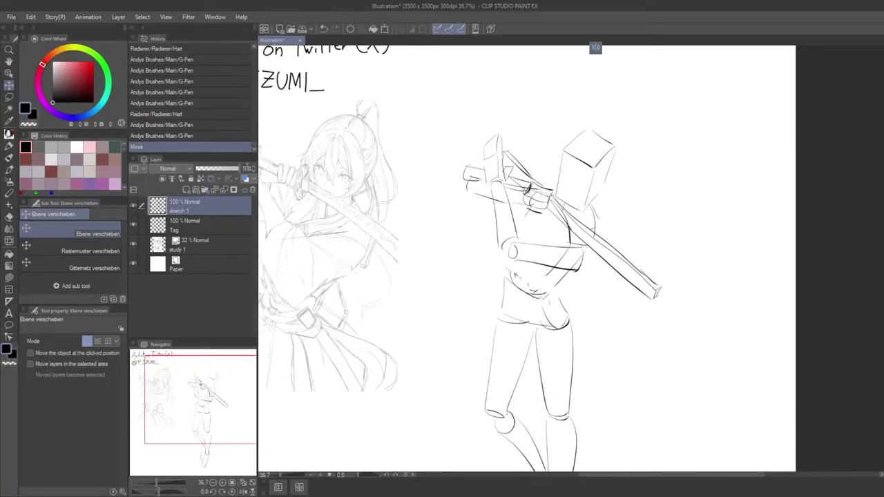
{"action": "key", "text": "Return"}
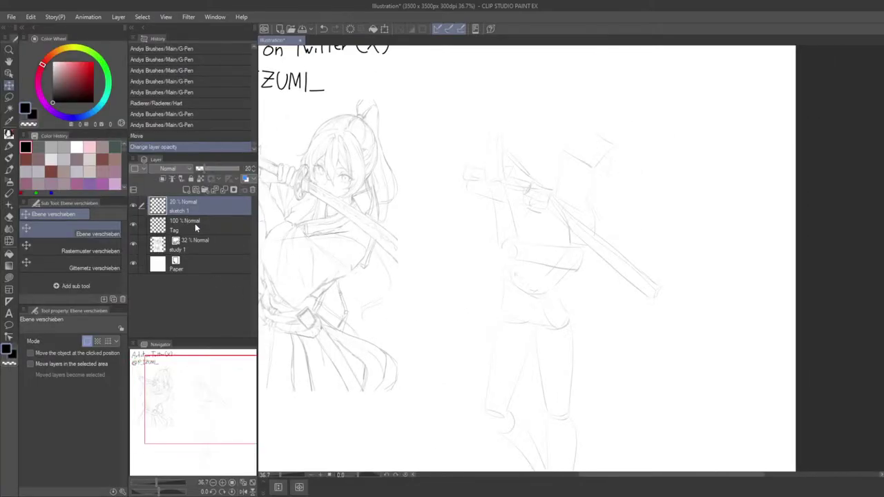
{"action": "left_click", "coordinate": [187, 190]}
{"action": "double_click", "coordinate": [185, 211]}
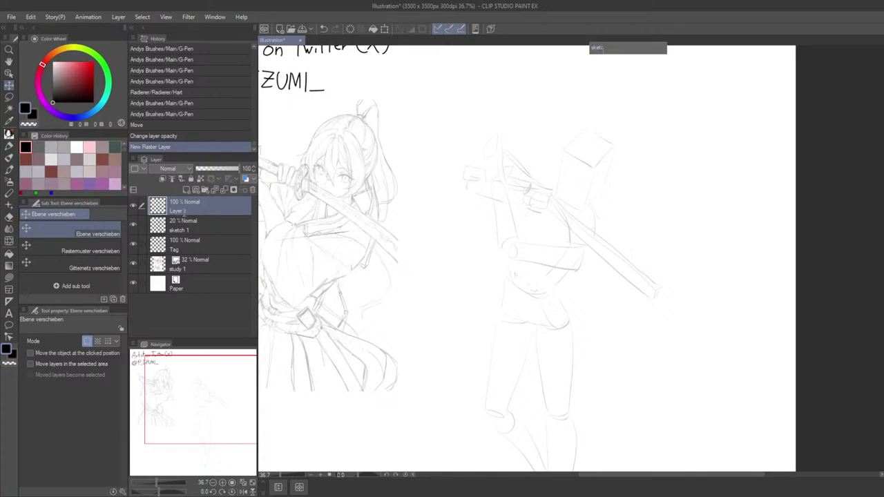
{"action": "key", "text": "Return"}
Sketch a round cranium with the pen over the faded block head on the new layer.
{"action": "key", "text": "ctrl+alt+0"}
{"action": "key", "text": "p"}
{"action": "key", "text": "Tab"}
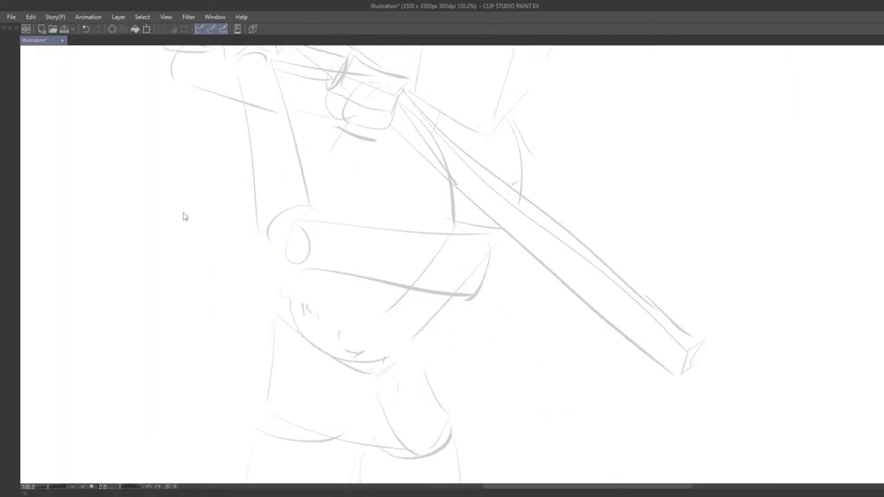
{"action": "mouse_move", "coordinate": [367, 206]}
{"action": "left_mouse_down"}
{"action": "mouse_move", "coordinate": [436, 299]}
{"action": "mouse_move", "coordinate": [474, 270]}
{"action": "mouse_move", "coordinate": [567, 296]}
{"action": "mouse_move", "coordinate": [542, 285]}
{"action": "left_mouse_up"}
{"action": "scroll", "coordinate": [436, 300], "scroll_direction": "down", "scroll_amount": 3}
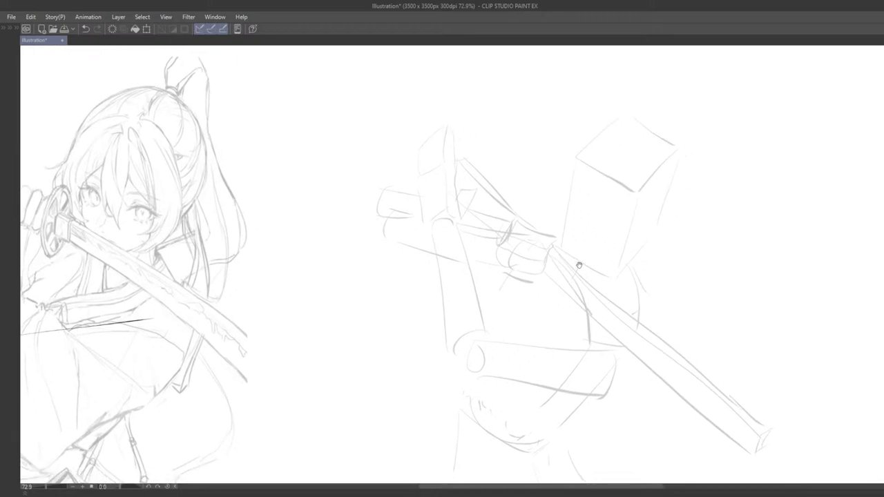
{"action": "mouse_move", "coordinate": [456, 240]}
{"action": "left_mouse_down"}
{"action": "mouse_move", "coordinate": [552, 273]}
{"action": "mouse_move", "coordinate": [490, 260]}
{"action": "left_mouse_up"}
{"action": "left_click_drag", "start_coordinate": [647, 276], "coordinate": [564, 269]}
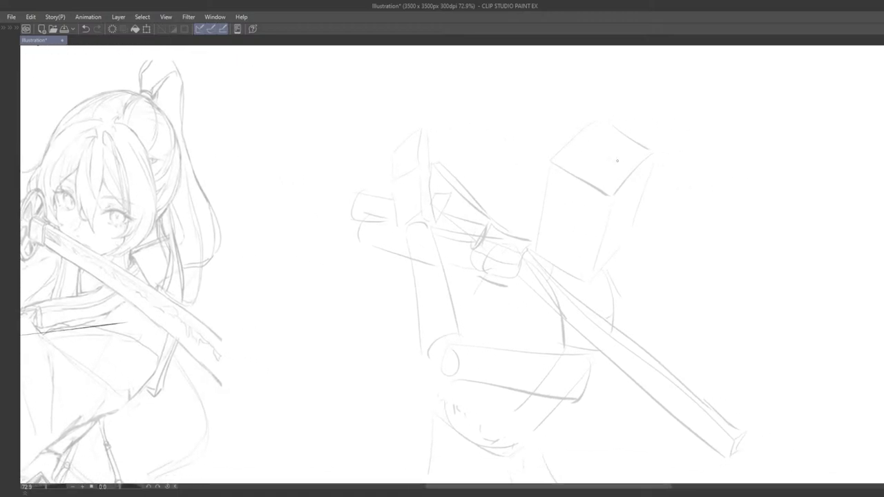
{"action": "key", "text": "ctrl+z"}
{"action": "key", "text": "Tab"}
{"action": "key", "text": "Tab"}
{"action": "mouse_move", "coordinate": [615, 137]}
{"action": "left_mouse_down"}
{"action": "mouse_move", "coordinate": [592, 223]}
{"action": "mouse_move", "coordinate": [619, 135]}
{"action": "mouse_move", "coordinate": [649, 230]}
{"action": "mouse_move", "coordinate": [609, 134]}
{"action": "mouse_move", "coordinate": [634, 134]}
{"action": "mouse_move", "coordinate": [584, 220]}
{"action": "mouse_move", "coordinate": [622, 128]}
{"action": "mouse_move", "coordinate": [683, 180]}
{"action": "mouse_move", "coordinate": [637, 130]}
{"action": "left_mouse_up"}
{"action": "key", "text": "ctrl+z"}
{"action": "key", "text": "ctrl+z"}
{"action": "key", "text": "ctrl+z"}
{"action": "key", "text": "ctrl+z"}
{"action": "left_click_drag", "start_coordinate": [641, 211], "coordinate": [633, 178]}
Try a curved vertical centre line running from the crown of the head circle down to the chin.
{"action": "left_click_drag", "start_coordinate": [641, 101], "coordinate": [586, 240]}
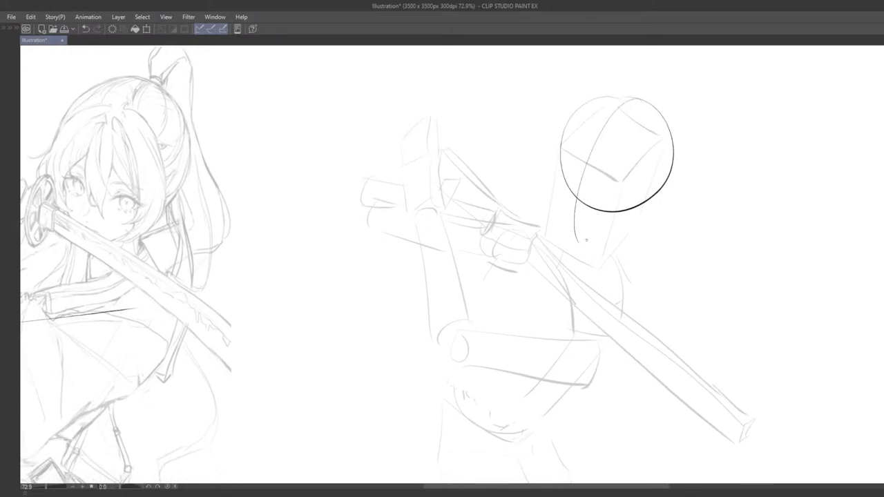
{"action": "key", "text": "ctrl+z"}
{"action": "left_click_drag", "start_coordinate": [634, 101], "coordinate": [590, 248]}
{"action": "key", "text": "ctrl+z"}
{"action": "key", "text": "ctrl+z"}
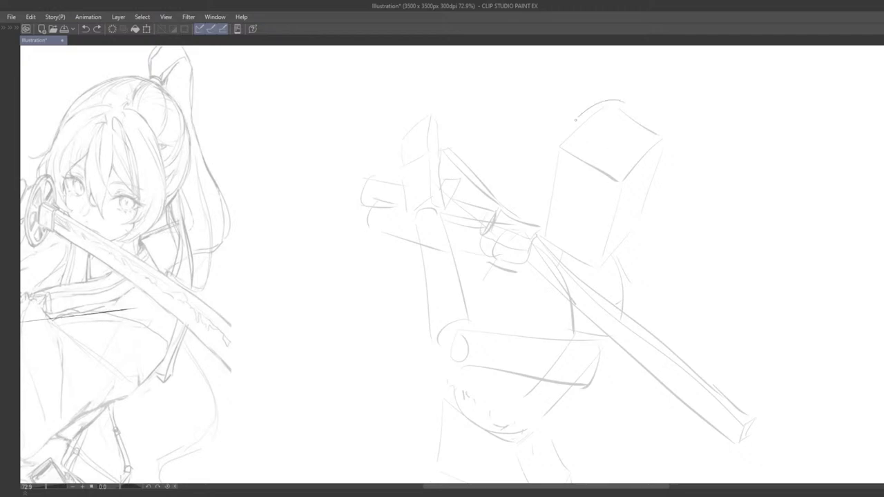
Redraw the head circle and add a curved face centre line with short hairline and brow marks.
{"action": "mouse_move", "coordinate": [575, 119]}
{"action": "left_mouse_down"}
{"action": "mouse_move", "coordinate": [622, 103]}
{"action": "mouse_move", "coordinate": [633, 201]}
{"action": "mouse_move", "coordinate": [625, 99]}
{"action": "mouse_move", "coordinate": [635, 100]}
{"action": "mouse_move", "coordinate": [616, 99]}
{"action": "left_mouse_up"}
{"action": "key", "text": "ctrl+z"}
{"action": "key", "text": "ctrl+z"}
{"action": "left_click_drag", "start_coordinate": [614, 170], "coordinate": [603, 165]}
{"action": "mouse_move", "coordinate": [599, 100]}
{"action": "left_mouse_down"}
{"action": "mouse_move", "coordinate": [555, 231]}
{"action": "mouse_move", "coordinate": [557, 255]}
{"action": "mouse_move", "coordinate": [571, 199]}
{"action": "mouse_move", "coordinate": [556, 259]}
{"action": "left_mouse_up"}
{"action": "key", "text": "ctrl+z"}
{"action": "key", "text": "ctrl+z"}
{"action": "key", "text": "ctrl+z"}
{"action": "key", "text": "ctrl+z"}
{"action": "left_click_drag", "start_coordinate": [623, 104], "coordinate": [557, 252]}
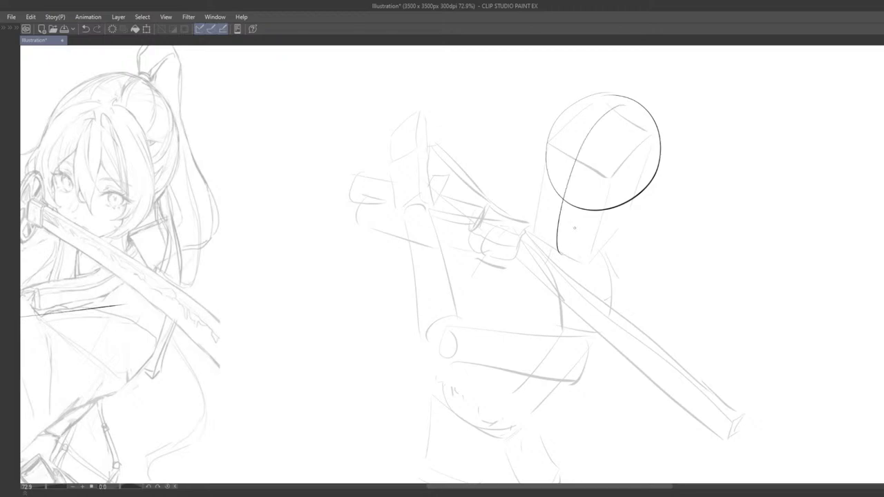
{"action": "key", "text": "ctrl+z"}
{"action": "left_click_drag", "start_coordinate": [615, 103], "coordinate": [548, 250]}
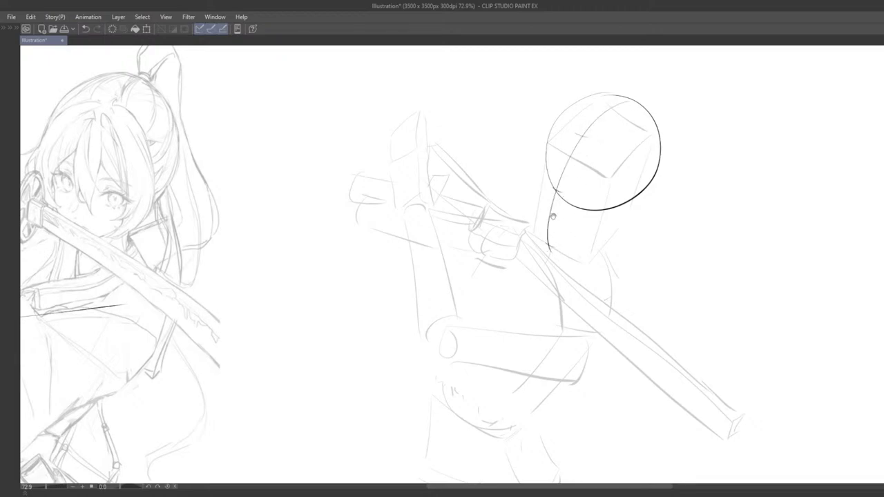
Try a straight jaw line from the lower edge of the head circle to the chin.
{"action": "mouse_move", "coordinate": [553, 217]}
{"action": "left_mouse_down"}
{"action": "mouse_move", "coordinate": [566, 249]}
{"action": "mouse_move", "coordinate": [558, 253]}
{"action": "mouse_move", "coordinate": [579, 241]}
{"action": "left_mouse_up"}
{"action": "left_click_drag", "start_coordinate": [632, 226], "coordinate": [586, 266]}
{"action": "key", "text": "ctrl+z"}
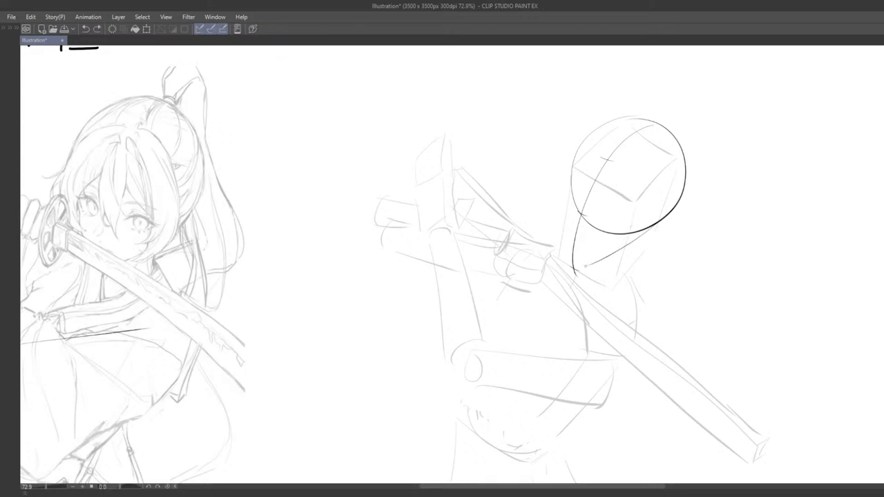
{"action": "key", "text": "ctrl+z"}
{"action": "key", "text": "ctrl+z"}
Draw the oval side plane on the head circle and a curved brow line across the face.
{"action": "mouse_move", "coordinate": [673, 170]}
{"action": "left_mouse_down"}
{"action": "mouse_move", "coordinate": [679, 191]}
{"action": "mouse_move", "coordinate": [639, 222]}
{"action": "left_mouse_up"}
{"action": "key", "text": "ctrl+z"}
{"action": "key", "text": "ctrl+z"}
{"action": "key", "text": "ctrl+z"}
{"action": "left_click_drag", "start_coordinate": [571, 171], "coordinate": [633, 195]}
{"action": "key", "text": "ctrl+z"}
{"action": "key", "text": "ctrl+z"}
{"action": "key", "text": "ctrl+z"}
{"action": "mouse_move", "coordinate": [575, 173]}
{"action": "left_mouse_down"}
{"action": "mouse_move", "coordinate": [637, 199]}
{"action": "mouse_move", "coordinate": [632, 207]}
{"action": "left_mouse_up"}
{"action": "key", "text": "ctrl+z"}
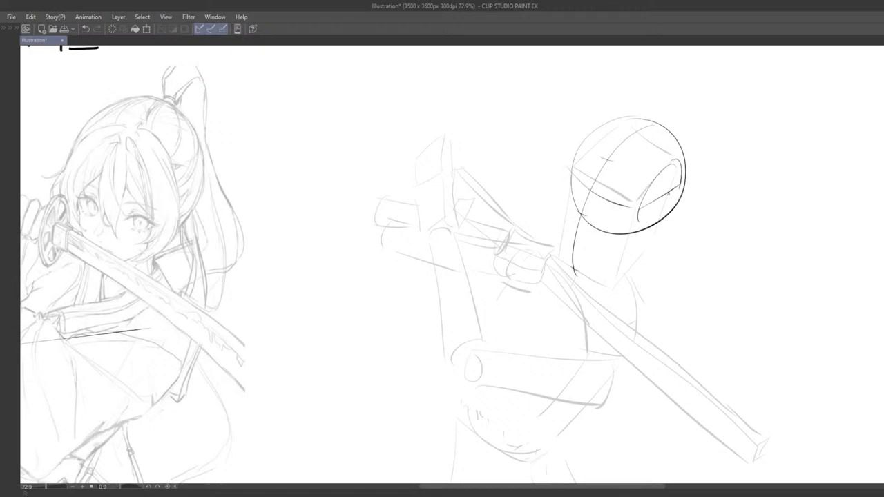
Add the crossing line inside the head's side plane and draw the jaw line down to the chin.
{"action": "left_click_drag", "start_coordinate": [663, 241], "coordinate": [657, 217]}
{"action": "key", "text": "ctrl+z"}
{"action": "mouse_move", "coordinate": [670, 164]}
{"action": "left_mouse_down"}
{"action": "mouse_move", "coordinate": [643, 225]}
{"action": "mouse_move", "coordinate": [608, 243]}
{"action": "left_mouse_up"}
{"action": "key", "text": "ctrl+z"}
{"action": "key", "text": "ctrl+z"}
{"action": "key", "text": "ctrl+z"}
{"action": "mouse_move", "coordinate": [652, 211]}
{"action": "left_mouse_down"}
{"action": "mouse_move", "coordinate": [593, 243]}
{"action": "mouse_move", "coordinate": [601, 255]}
{"action": "mouse_move", "coordinate": [668, 222]}
{"action": "left_mouse_up"}
{"action": "key", "text": "ctrl+z"}
{"action": "key", "text": "ctrl+z"}
{"action": "key", "text": "ctrl+z"}
{"action": "left_click_drag", "start_coordinate": [587, 255], "coordinate": [657, 224]}
{"action": "left_click_drag", "start_coordinate": [641, 251], "coordinate": [649, 255]}
{"action": "key", "text": "ctrl+z"}
Try a guide line across the reference character's face to check the head's tilt.
{"action": "mouse_move", "coordinate": [95, 187]}
{"action": "left_mouse_down"}
{"action": "mouse_move", "coordinate": [171, 200]}
{"action": "mouse_move", "coordinate": [123, 184]}
{"action": "mouse_move", "coordinate": [147, 179]}
{"action": "mouse_move", "coordinate": [224, 230]}
{"action": "left_mouse_up"}
{"action": "key", "text": "ctrl+z"}
{"action": "key", "text": "ctrl+z"}
{"action": "key", "text": "ctrl+z"}
{"action": "key", "text": "ctrl+z"}
{"action": "key", "text": "ctrl+z"}
{"action": "left_click_drag", "start_coordinate": [187, 200], "coordinate": [190, 197]}
{"action": "key", "text": "ctrl+z"}
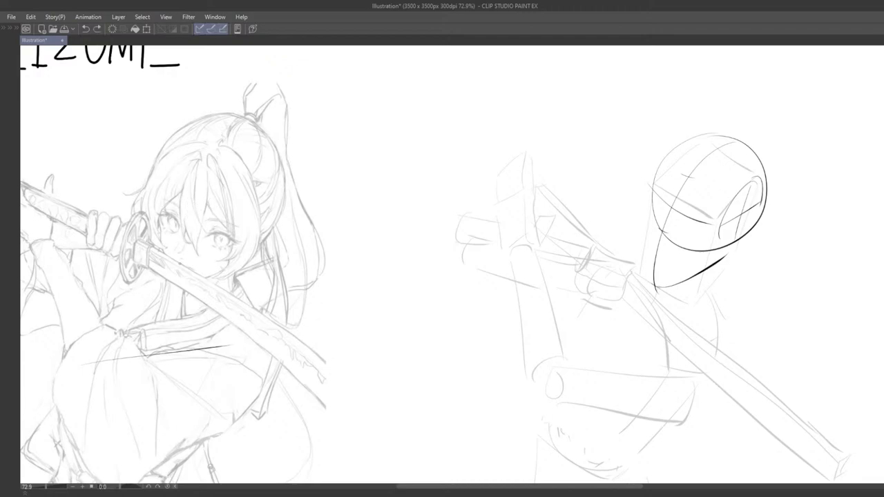
Compare the head construction with the reference and erase the chin end of the jaw line.
{"action": "mouse_move", "coordinate": [248, 274]}
{"action": "left_mouse_down"}
{"action": "mouse_move", "coordinate": [193, 236]}
{"action": "mouse_move", "coordinate": [205, 285]}
{"action": "left_mouse_up"}
{"action": "left_click_drag", "start_coordinate": [311, 309], "coordinate": [280, 284]}
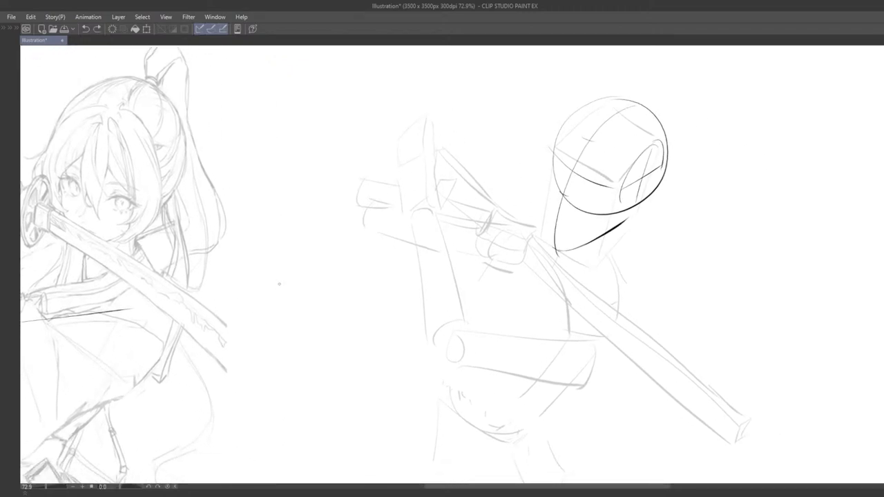
{"action": "left_click_drag", "start_coordinate": [501, 258], "coordinate": [458, 271]}
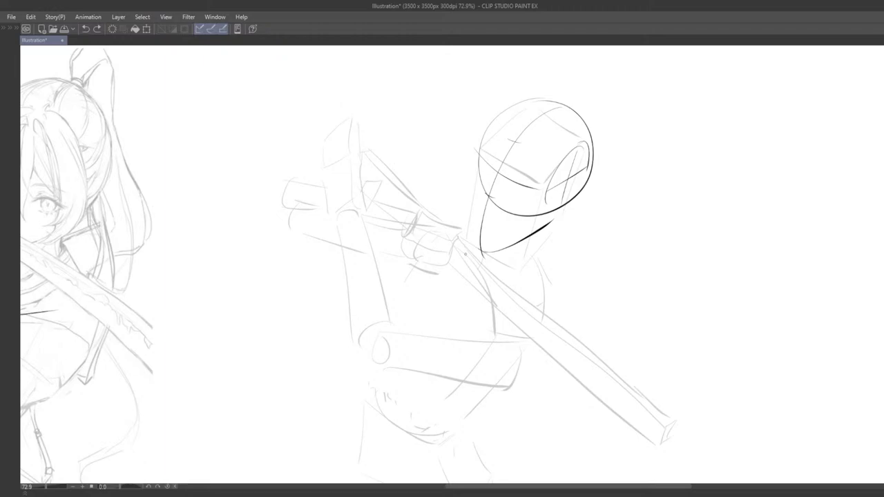
{"action": "left_click_drag", "start_coordinate": [575, 285], "coordinate": [615, 297]}
{"action": "left_click_drag", "start_coordinate": [558, 230], "coordinate": [523, 222]}
{"action": "key", "text": "e"}
{"action": "left_click_drag", "start_coordinate": [528, 253], "coordinate": [545, 256]}
{"action": "key", "text": "p"}
Redraw the jaw as a curve from below the side plane to the chin and add the eye socket contour at the face's far edge.
{"action": "mouse_move", "coordinate": [505, 278]}
{"action": "left_mouse_down"}
{"action": "mouse_move", "coordinate": [588, 274]}
{"action": "mouse_move", "coordinate": [571, 292]}
{"action": "mouse_move", "coordinate": [635, 234]}
{"action": "mouse_move", "coordinate": [576, 266]}
{"action": "left_mouse_up"}
{"action": "key", "text": "ctrl+z"}
{"action": "key", "text": "ctrl+z"}
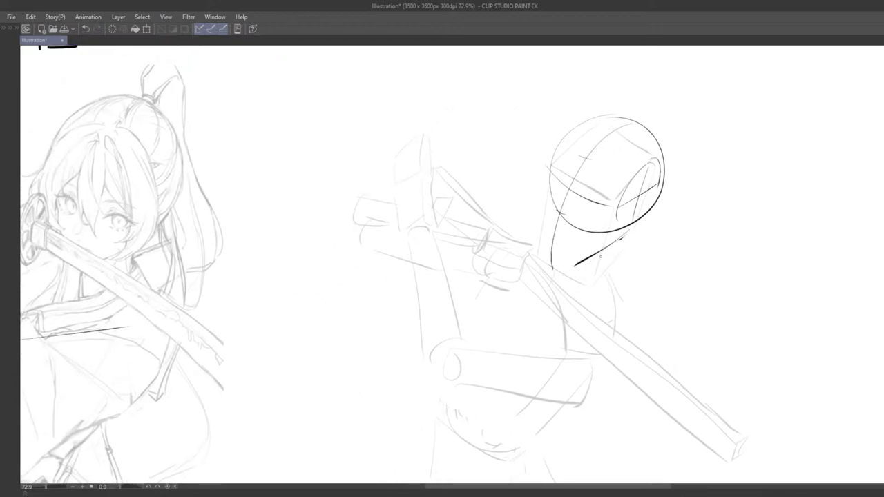
{"action": "key", "text": "ctrl+z"}
{"action": "key", "text": "ctrl+z"}
{"action": "mouse_move", "coordinate": [625, 235]}
{"action": "left_mouse_down"}
{"action": "mouse_move", "coordinate": [602, 263]}
{"action": "mouse_move", "coordinate": [577, 274]}
{"action": "mouse_move", "coordinate": [600, 273]}
{"action": "left_mouse_up"}
{"action": "key", "text": "ctrl+z"}
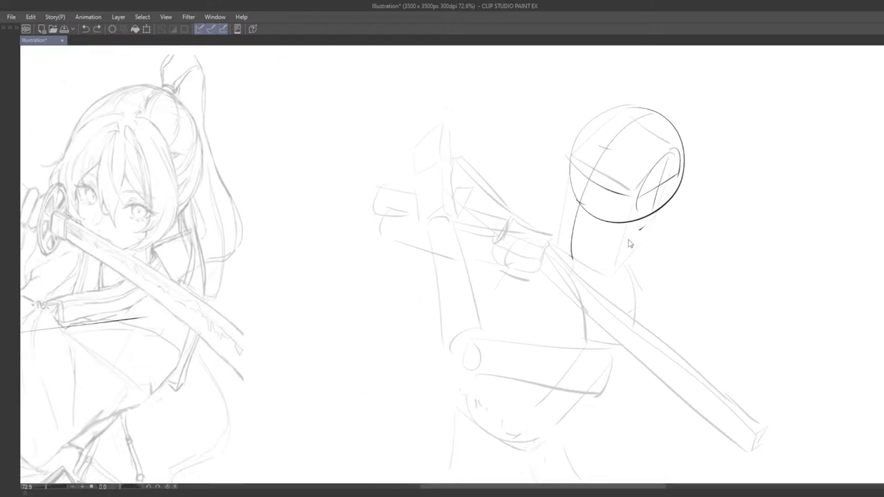
{"action": "left_click_drag", "start_coordinate": [637, 234], "coordinate": [582, 269]}
{"action": "key", "text": "ctrl+z"}
{"action": "mouse_move", "coordinate": [637, 233]}
{"action": "left_mouse_down"}
{"action": "mouse_move", "coordinate": [583, 261]}
{"action": "mouse_move", "coordinate": [472, 257]}
{"action": "left_mouse_up"}
{"action": "key", "text": "ctrl+z"}
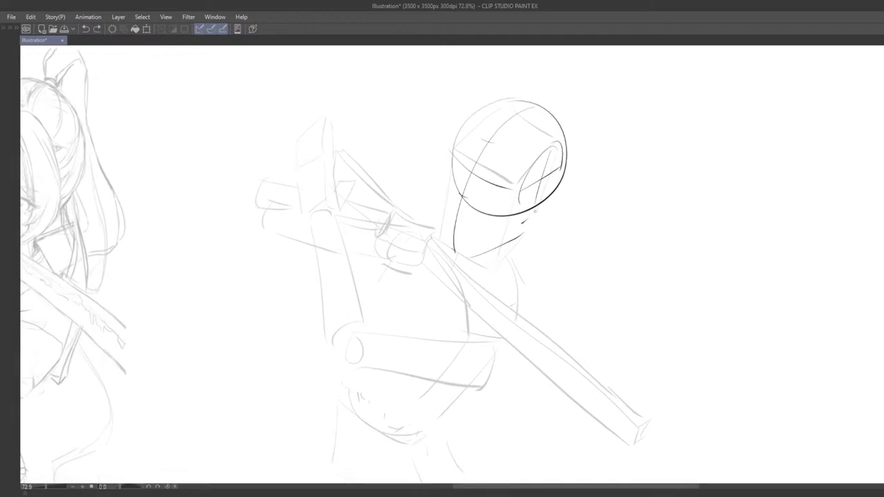
{"action": "mouse_move", "coordinate": [437, 221]}
{"action": "left_mouse_down"}
{"action": "mouse_move", "coordinate": [553, 219]}
{"action": "mouse_move", "coordinate": [569, 176]}
{"action": "left_mouse_up"}
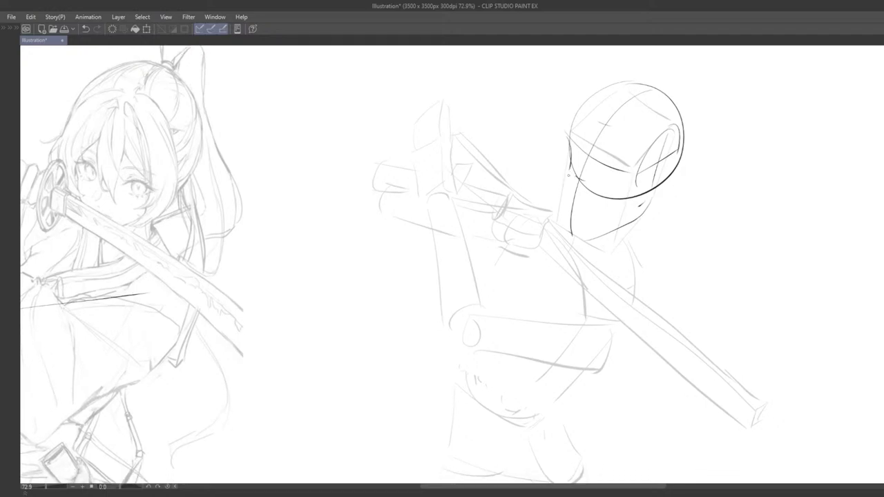
{"action": "mouse_move", "coordinate": [603, 231]}
{"action": "left_mouse_down"}
{"action": "mouse_move", "coordinate": [622, 238]}
{"action": "mouse_move", "coordinate": [628, 254]}
{"action": "mouse_move", "coordinate": [616, 233]}
{"action": "left_mouse_up"}
Overlay the head construction on the reference character's face to compare proportions, and undo the move.
{"action": "left_click_drag", "start_coordinate": [636, 196], "coordinate": [373, 262], "text": "ctrl"}
{"action": "mouse_move", "coordinate": [435, 277]}
{"action": "left_mouse_down"}
{"action": "mouse_move", "coordinate": [636, 312]}
{"action": "mouse_move", "coordinate": [415, 253]}
{"action": "mouse_move", "coordinate": [427, 283]}
{"action": "left_mouse_up"}
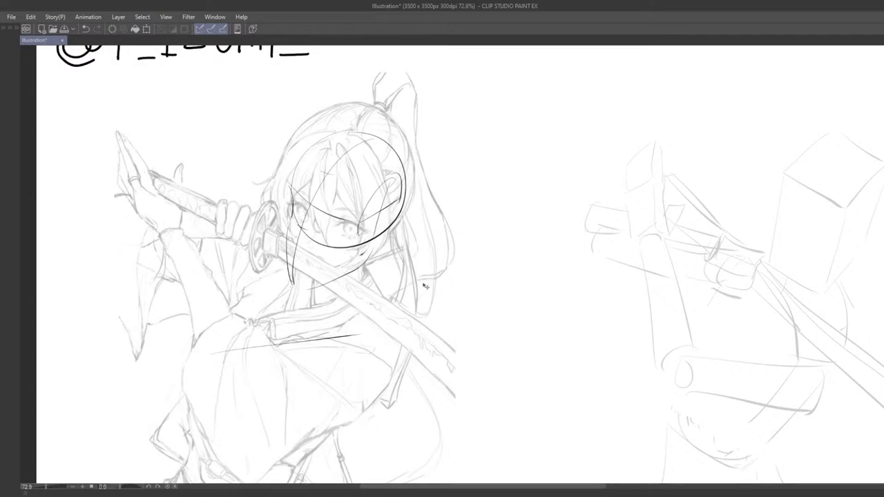
{"action": "key", "text": "ctrl+z"}
{"action": "key", "text": "ctrl+z"}
Remove the face centre line with the outer part of the brow line, and try a replacement centre line.
{"action": "left_click_drag", "start_coordinate": [700, 274], "coordinate": [529, 245]}
{"action": "mouse_move", "coordinate": [643, 242]}
{"action": "left_mouse_down"}
{"action": "mouse_move", "coordinate": [612, 214]}
{"action": "mouse_move", "coordinate": [619, 238]}
{"action": "mouse_move", "coordinate": [635, 157]}
{"action": "mouse_move", "coordinate": [616, 171]}
{"action": "left_mouse_up"}
{"action": "key", "text": "ctrl+z"}
{"action": "mouse_move", "coordinate": [647, 107]}
{"action": "left_mouse_down"}
{"action": "mouse_move", "coordinate": [592, 226]}
{"action": "mouse_move", "coordinate": [598, 170]}
{"action": "mouse_move", "coordinate": [588, 255]}
{"action": "mouse_move", "coordinate": [571, 194]}
{"action": "mouse_move", "coordinate": [643, 294]}
{"action": "mouse_move", "coordinate": [611, 250]}
{"action": "mouse_move", "coordinate": [598, 265]}
{"action": "mouse_move", "coordinate": [597, 256]}
{"action": "left_mouse_up"}
{"action": "key", "text": "ctrl+z"}
{"action": "key", "text": "ctrl+z"}
{"action": "key", "text": "ctrl+z"}
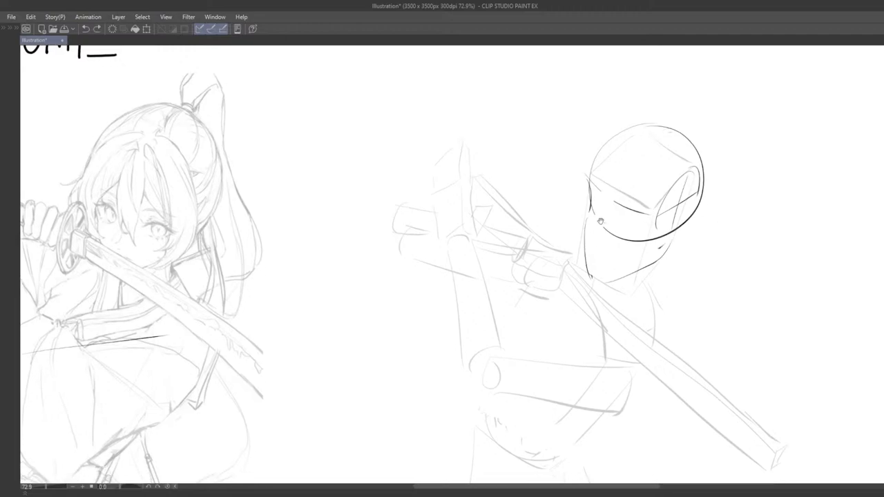
{"action": "left_click_drag", "start_coordinate": [600, 221], "coordinate": [614, 214]}
{"action": "key", "text": "ctrl+z"}
Try a curved face centre line from the crown to the chin and compare the head with and without it.
{"action": "left_click_drag", "start_coordinate": [684, 123], "coordinate": [612, 279]}
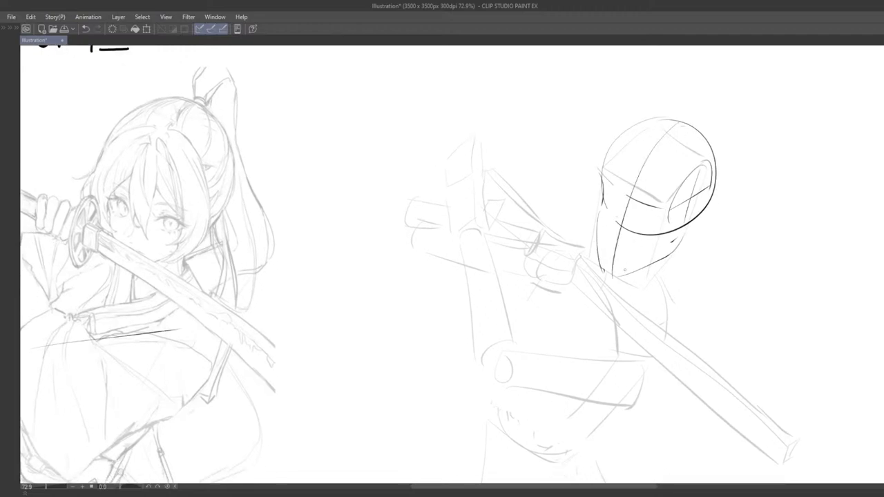
{"action": "mouse_move", "coordinate": [646, 256]}
{"action": "left_mouse_down"}
{"action": "mouse_move", "coordinate": [633, 266]}
{"action": "mouse_move", "coordinate": [633, 248]}
{"action": "left_mouse_up"}
{"action": "key", "text": "ctrl+z"}
{"action": "key", "text": "ctrl+y"}
{"action": "key", "text": "ctrl+z"}
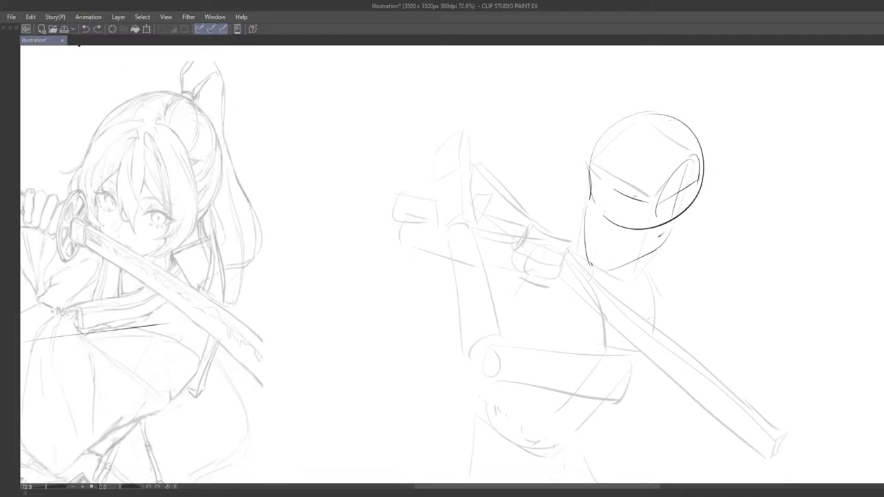
{"action": "key", "text": "ctrl+y"}
{"action": "key", "text": "ctrl+z"}
{"action": "key", "text": "ctrl+y"}
{"action": "key", "text": "ctrl+z"}
{"action": "key", "text": "ctrl+y"}
{"action": "key", "text": "ctrl+z"}
{"action": "key", "text": "ctrl+y"}
{"action": "key", "text": "ctrl+z"}
Try a second curved centre line down the face and judge its placement by repeatedly removing and restoring it.
{"action": "left_click_drag", "start_coordinate": [677, 116], "coordinate": [601, 266]}
{"action": "key", "text": "ctrl+z"}
{"action": "key", "text": "ctrl+y"}
{"action": "key", "text": "ctrl+z"}
{"action": "key", "text": "ctrl+y"}
{"action": "key", "text": "ctrl+z"}
{"action": "key", "text": "ctrl+y"}
{"action": "key", "text": "ctrl+z"}
{"action": "key", "text": "ctrl+y"}
{"action": "key", "text": "ctrl+z"}
{"action": "key", "text": "ctrl+y"}
{"action": "key", "text": "ctrl+z"}
{"action": "key", "text": "ctrl+y"}
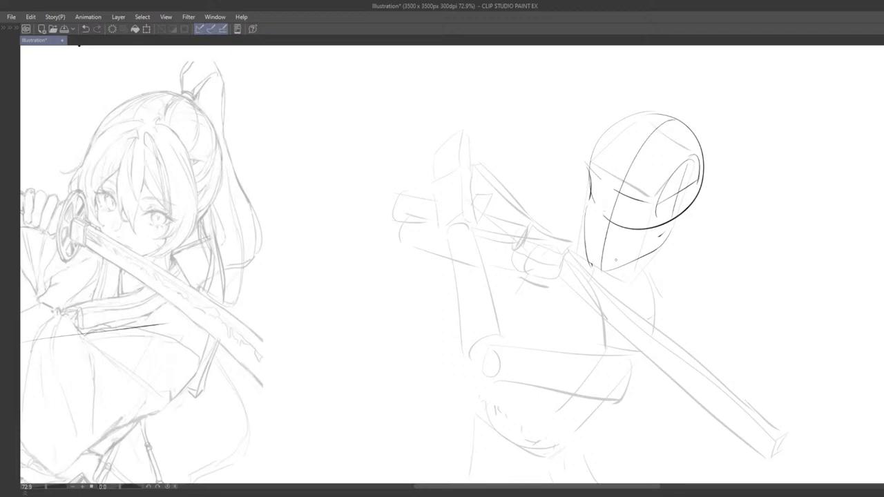
{"action": "key", "text": "ctrl+z"}
Try a third centre line set slightly closer to the far side of the face and check the head without it.
{"action": "mouse_move", "coordinate": [670, 118]}
{"action": "left_mouse_down"}
{"action": "mouse_move", "coordinate": [632, 154]}
{"action": "mouse_move", "coordinate": [596, 267]}
{"action": "left_mouse_up"}
{"action": "left_click_drag", "start_coordinate": [659, 215], "coordinate": [638, 281]}
{"action": "left_click_drag", "start_coordinate": [616, 238], "coordinate": [597, 206]}
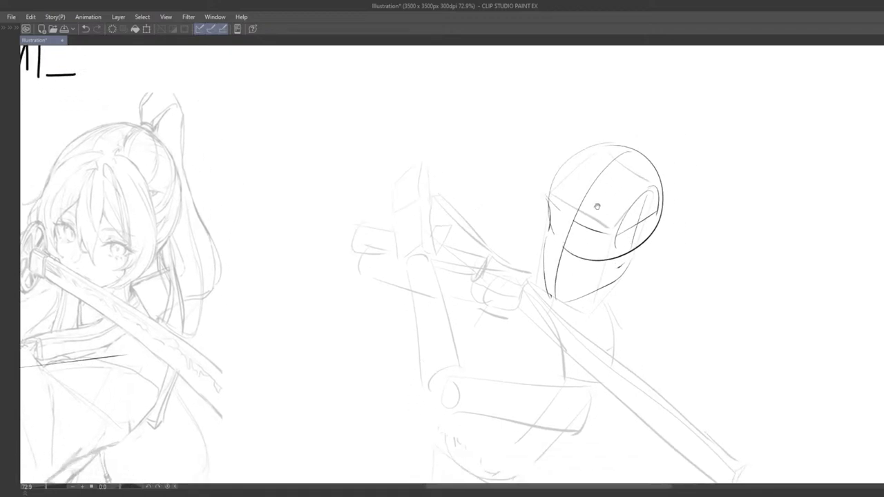
{"action": "mouse_move", "coordinate": [567, 249]}
{"action": "left_mouse_down"}
{"action": "mouse_move", "coordinate": [563, 283]}
{"action": "mouse_move", "coordinate": [574, 303]}
{"action": "mouse_move", "coordinate": [532, 255]}
{"action": "mouse_move", "coordinate": [548, 247]}
{"action": "left_mouse_up"}
{"action": "key", "text": "ctrl+z"}
{"action": "key", "text": "ctrl+y"}
{"action": "key", "text": "ctrl+z"}
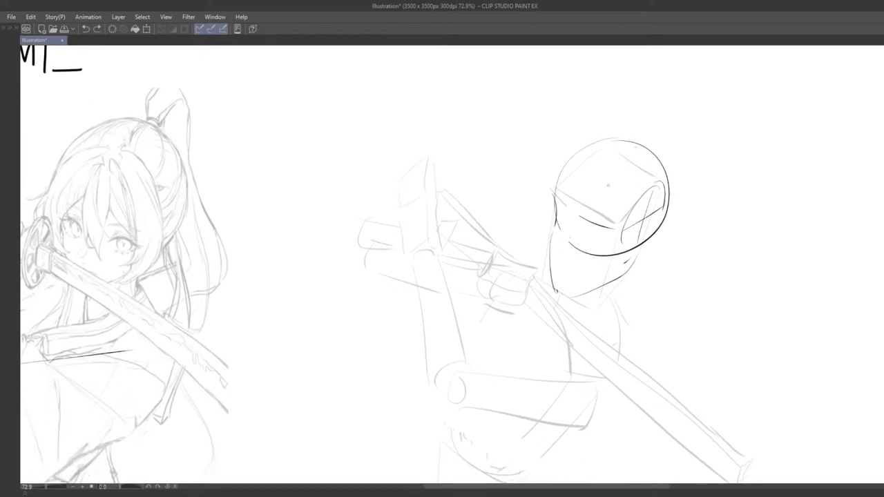
{"action": "key", "text": "ctrl+y"}
{"action": "key", "text": "ctrl+z"}
{"action": "key", "text": "ctrl+y"}
{"action": "key", "text": "ctrl+z"}
{"action": "key", "text": "ctrl+y"}
{"action": "key", "text": "ctrl+z"}
Draw the face centre line from crown to chin and complete the brow line and a short forehead mark across it.
{"action": "mouse_move", "coordinate": [635, 141]}
{"action": "left_mouse_down"}
{"action": "mouse_move", "coordinate": [571, 271]}
{"action": "mouse_move", "coordinate": [569, 294]}
{"action": "left_mouse_up"}
{"action": "mouse_move", "coordinate": [603, 263]}
{"action": "left_mouse_down"}
{"action": "mouse_move", "coordinate": [641, 241]}
{"action": "mouse_move", "coordinate": [632, 264]}
{"action": "left_mouse_up"}
{"action": "left_click_drag", "start_coordinate": [595, 208], "coordinate": [624, 224]}
{"action": "key", "text": "ctrl+z"}
{"action": "scroll", "coordinate": [617, 251], "scroll_direction": "down", "scroll_amount": 1}
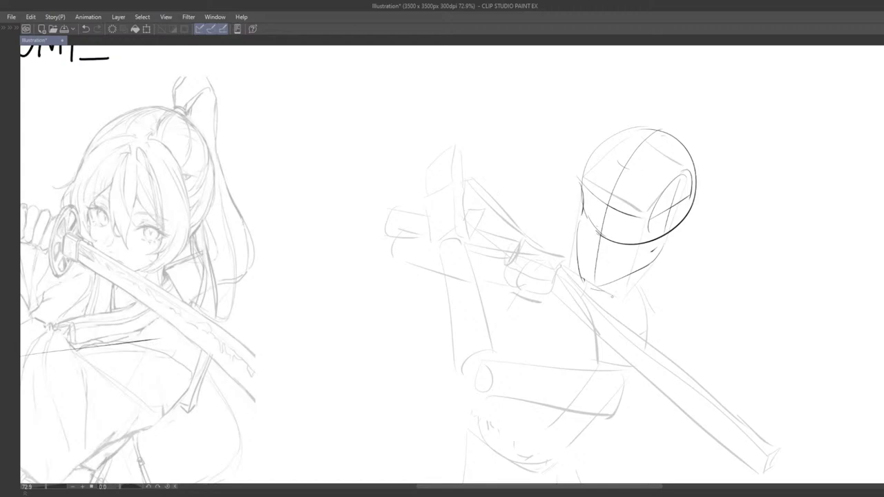
{"action": "left_click_drag", "start_coordinate": [595, 197], "coordinate": [607, 183]}
{"action": "left_click_drag", "start_coordinate": [623, 208], "coordinate": [712, 221]}
{"action": "scroll", "coordinate": [641, 229], "scroll_direction": "down", "scroll_amount": 1}
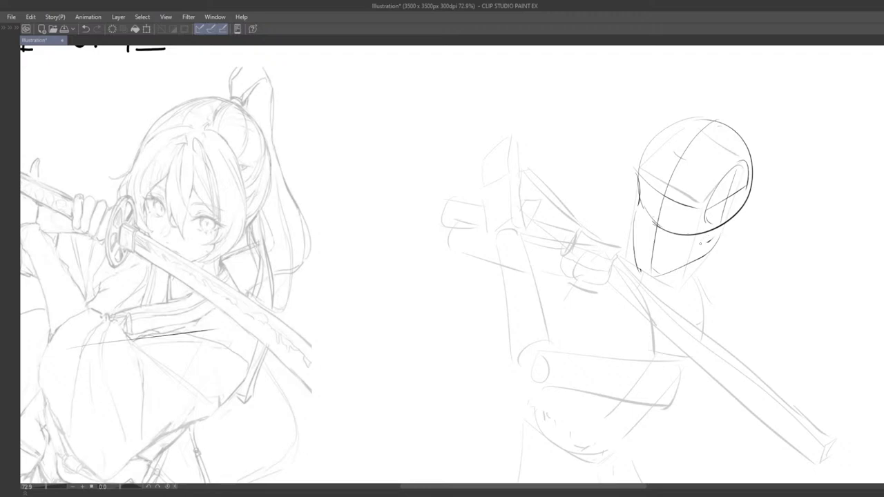
{"action": "mouse_move", "coordinate": [698, 250]}
{"action": "left_mouse_down"}
{"action": "mouse_move", "coordinate": [517, 251]}
{"action": "mouse_move", "coordinate": [648, 254]}
{"action": "left_mouse_up"}
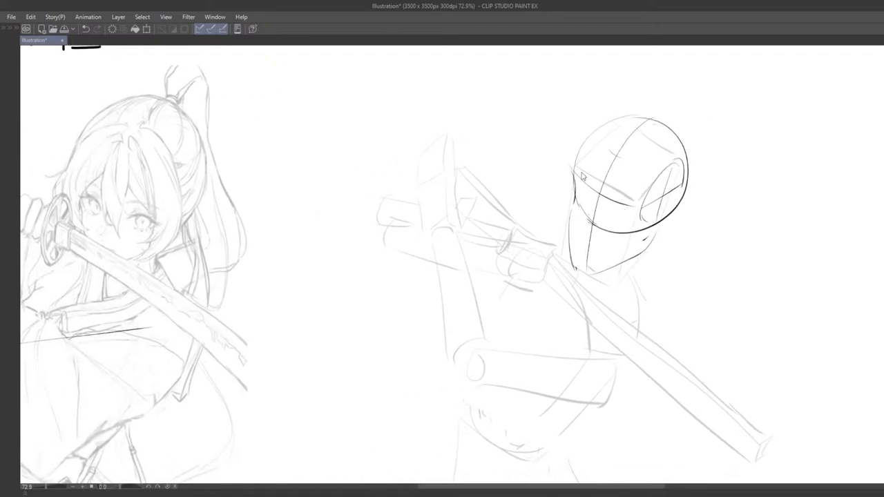
Overlay the head construction on the reference face to check the new centre and brow lines, and undo the move.
{"action": "mouse_move", "coordinate": [622, 219]}
{"action": "left_mouse_down"}
{"action": "mouse_move", "coordinate": [492, 221]}
{"action": "mouse_move", "coordinate": [293, 251]}
{"action": "left_mouse_up"}
{"action": "mouse_move", "coordinate": [364, 254]}
{"action": "left_mouse_down"}
{"action": "mouse_move", "coordinate": [585, 271]}
{"action": "mouse_move", "coordinate": [448, 256]}
{"action": "mouse_move", "coordinate": [483, 260]}
{"action": "left_mouse_up"}
{"action": "mouse_move", "coordinate": [463, 269]}
{"action": "left_mouse_down"}
{"action": "mouse_move", "coordinate": [434, 262]}
{"action": "mouse_move", "coordinate": [421, 276]}
{"action": "left_mouse_up"}
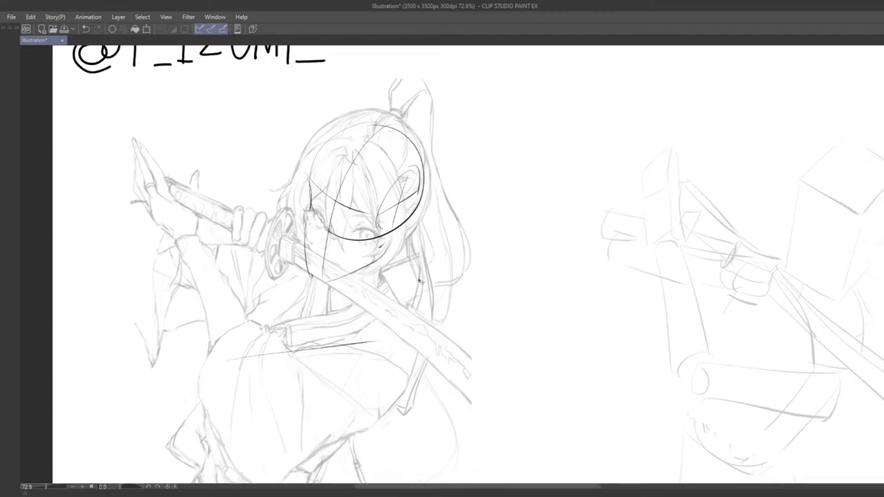
{"action": "key", "text": "ctrl+z"}
{"action": "key", "text": "ctrl+z"}
{"action": "key", "text": "ctrl+z"}
Draw the near eye above the circle's lower edge with an arched upper lid, iris, pupil and lower lid.
{"action": "left_click_drag", "start_coordinate": [646, 309], "coordinate": [510, 296]}
{"action": "left_click_drag", "start_coordinate": [712, 276], "coordinate": [654, 204]}
{"action": "scroll", "coordinate": [649, 235], "scroll_direction": "up", "scroll_amount": 2}
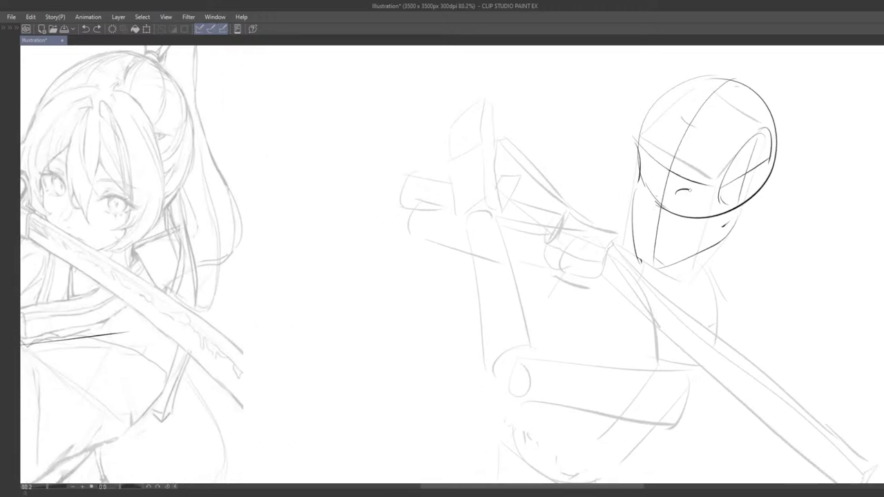
{"action": "scroll", "coordinate": [701, 199], "scroll_direction": "up", "scroll_amount": 1}
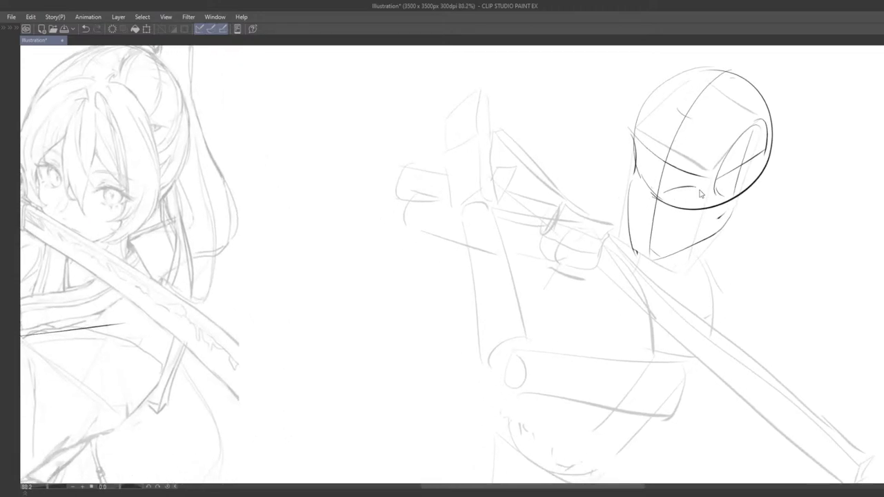
{"action": "left_click_drag", "start_coordinate": [700, 201], "coordinate": [686, 180]}
{"action": "key", "text": "ctrl+z"}
{"action": "key", "text": "ctrl+z"}
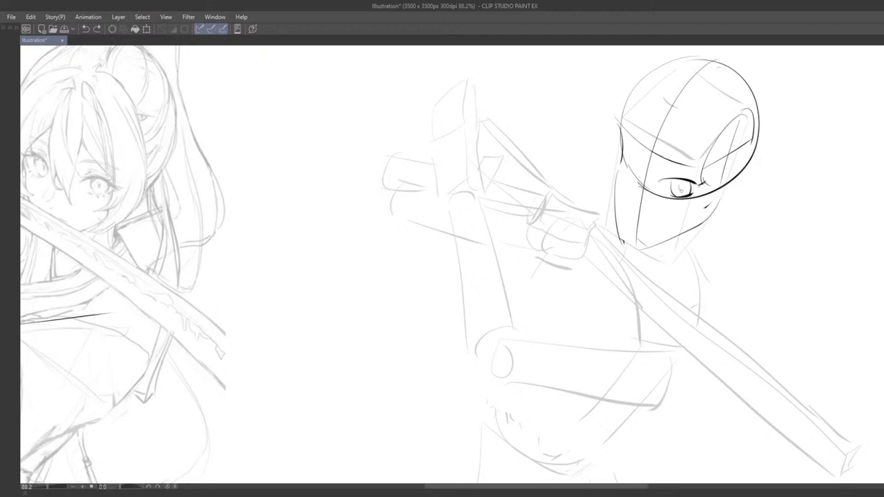
Add an eyelid crease and a bold, inclined eyebrow above the near eye.
{"action": "key", "text": "ctrl+z"}
{"action": "mouse_move", "coordinate": [684, 190]}
{"action": "left_mouse_down"}
{"action": "mouse_move", "coordinate": [672, 215]}
{"action": "mouse_move", "coordinate": [691, 192]}
{"action": "left_mouse_up"}
{"action": "key", "text": "ctrl+z"}
{"action": "mouse_move", "coordinate": [684, 174]}
{"action": "left_mouse_down"}
{"action": "mouse_move", "coordinate": [691, 165]}
{"action": "mouse_move", "coordinate": [703, 177]}
{"action": "mouse_move", "coordinate": [685, 190]}
{"action": "mouse_move", "coordinate": [659, 180]}
{"action": "mouse_move", "coordinate": [740, 228]}
{"action": "mouse_move", "coordinate": [725, 228]}
{"action": "left_mouse_up"}
{"action": "key", "text": "ctrl+z"}
{"action": "key", "text": "ctrl+z"}
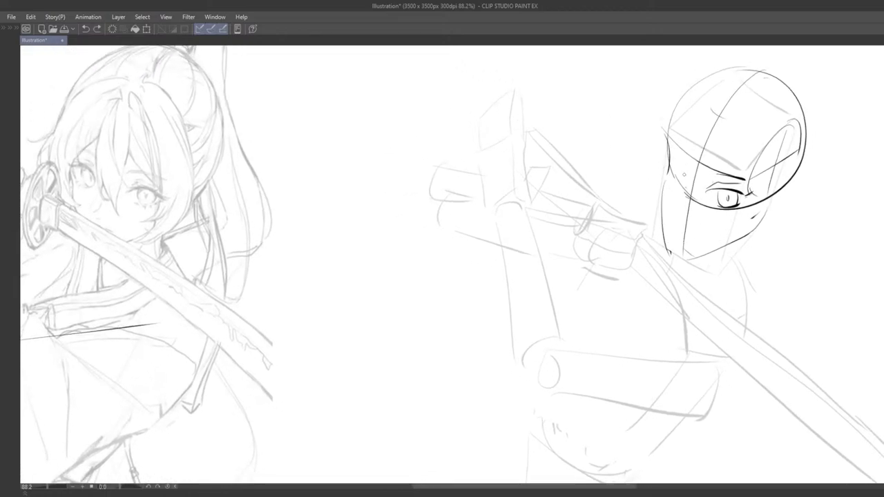
Sketch the narrow far eye against the face's far edge, with its lashes extending past the contour.
{"action": "mouse_move", "coordinate": [668, 160]}
{"action": "left_mouse_down"}
{"action": "mouse_move", "coordinate": [688, 180]}
{"action": "mouse_move", "coordinate": [688, 215]}
{"action": "mouse_move", "coordinate": [660, 204]}
{"action": "left_mouse_up"}
{"action": "key", "text": "ctrl+z"}
{"action": "key", "text": "ctrl+z"}
{"action": "key", "text": "ctrl+z"}
{"action": "left_click_drag", "start_coordinate": [658, 158], "coordinate": [672, 176]}
{"action": "key", "text": "ctrl+z"}
{"action": "scroll", "coordinate": [670, 199], "scroll_direction": "down", "scroll_amount": 2}
{"action": "mouse_move", "coordinate": [760, 183]}
{"action": "left_mouse_down"}
{"action": "mouse_move", "coordinate": [683, 180]}
{"action": "mouse_move", "coordinate": [665, 196]}
{"action": "left_mouse_up"}
{"action": "key", "text": "ctrl+z"}
{"action": "mouse_move", "coordinate": [662, 207]}
{"action": "left_mouse_down"}
{"action": "mouse_move", "coordinate": [667, 233]}
{"action": "mouse_move", "coordinate": [634, 209]}
{"action": "mouse_move", "coordinate": [647, 201]}
{"action": "mouse_move", "coordinate": [634, 215]}
{"action": "mouse_move", "coordinate": [638, 223]}
{"action": "mouse_move", "coordinate": [681, 234]}
{"action": "mouse_move", "coordinate": [678, 226]}
{"action": "mouse_move", "coordinate": [704, 222]}
{"action": "left_mouse_up"}
{"action": "key", "text": "ctrl+z"}
{"action": "scroll", "coordinate": [644, 203], "scroll_direction": "up", "scroll_amount": 2}
Mark the nose with a short dark stroke beside the centre line below the eyes.
{"action": "key", "text": "ctrl+z"}
{"action": "mouse_move", "coordinate": [674, 212]}
{"action": "left_mouse_down"}
{"action": "mouse_move", "coordinate": [694, 229]}
{"action": "mouse_move", "coordinate": [685, 202]}
{"action": "mouse_move", "coordinate": [677, 247]}
{"action": "mouse_move", "coordinate": [690, 198]}
{"action": "mouse_move", "coordinate": [682, 238]}
{"action": "left_mouse_up"}
{"action": "key", "text": "ctrl+z"}
{"action": "mouse_move", "coordinate": [661, 182]}
{"action": "left_mouse_down"}
{"action": "mouse_move", "coordinate": [662, 201]}
{"action": "mouse_move", "coordinate": [670, 196]}
{"action": "left_mouse_up"}
{"action": "key", "text": "ctrl+z"}
{"action": "key", "text": "ctrl+z"}
{"action": "key", "text": "ctrl+z"}
{"action": "key", "text": "ctrl+z"}
{"action": "key", "text": "ctrl+z"}
{"action": "key", "text": "ctrl+z"}
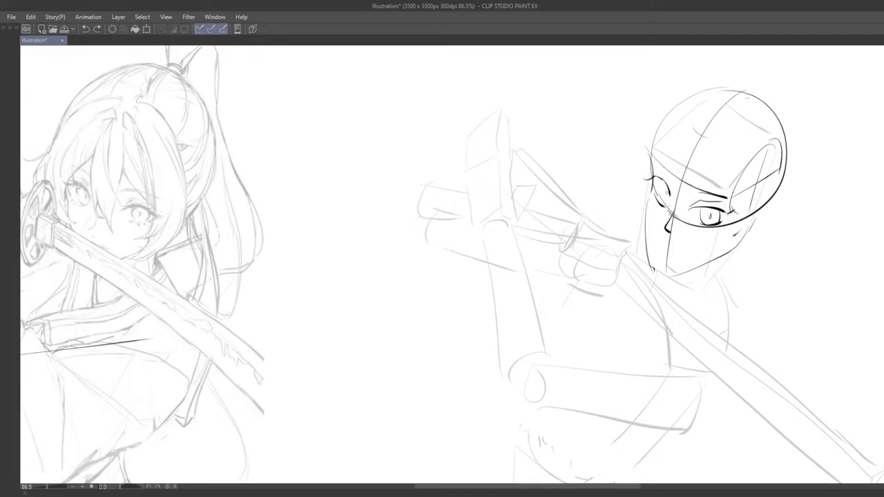
Refine the far eye's iris and compare the face with the reference at full-figure and close range.
{"action": "key", "text": "ctrl+y"}
{"action": "key", "text": "ctrl+z"}
{"action": "key", "text": "ctrl+y"}
{"action": "key", "text": "ctrl+z"}
{"action": "mouse_move", "coordinate": [674, 208]}
{"action": "left_mouse_down"}
{"action": "mouse_move", "coordinate": [663, 177]}
{"action": "mouse_move", "coordinate": [635, 172]}
{"action": "left_mouse_up"}
{"action": "key", "text": "ctrl+z"}
{"action": "scroll", "coordinate": [587, 211], "scroll_direction": "down", "scroll_amount": 6}
{"action": "left_click_drag", "start_coordinate": [590, 259], "coordinate": [573, 232]}
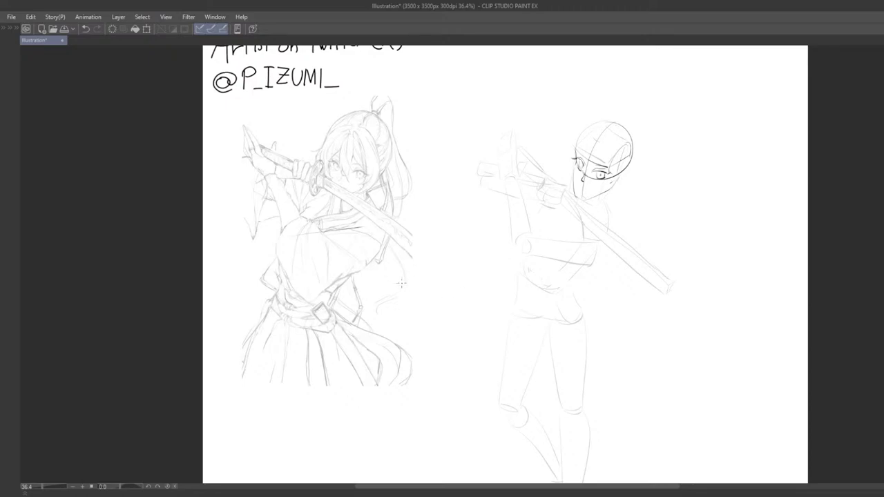
{"action": "scroll", "coordinate": [423, 240], "scroll_direction": "up", "scroll_amount": 6}
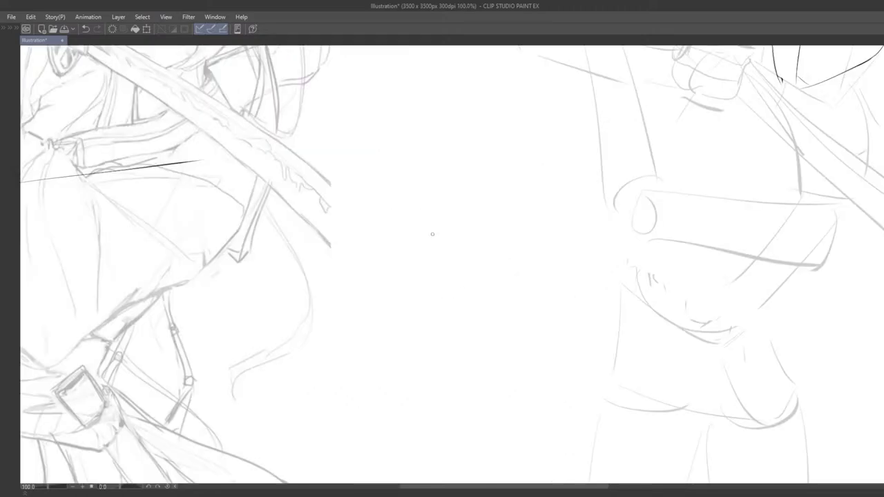
{"action": "left_click_drag", "start_coordinate": [544, 221], "coordinate": [494, 308]}
{"action": "scroll", "coordinate": [492, 277], "scroll_direction": "down", "scroll_amount": 2}
{"action": "mouse_move", "coordinate": [585, 281]}
{"action": "left_mouse_down"}
{"action": "mouse_move", "coordinate": [512, 299]}
{"action": "mouse_move", "coordinate": [495, 327]}
{"action": "left_mouse_up"}
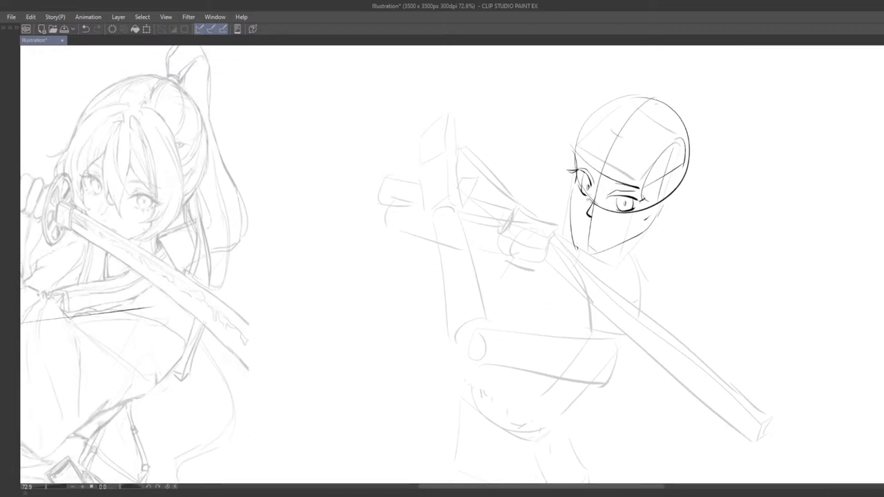
Draw the far eyebrow and a curved line from the brow up to the short mark on the forehead.
{"action": "left_click_drag", "start_coordinate": [595, 180], "coordinate": [585, 179]}
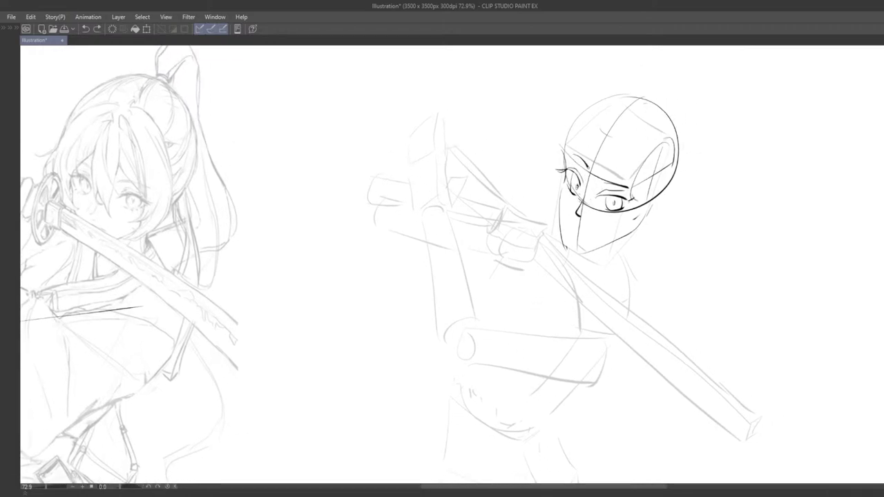
{"action": "key", "text": "ctrl+z"}
{"action": "key", "text": "ctrl+z"}
{"action": "mouse_move", "coordinate": [605, 183]}
{"action": "left_mouse_down"}
{"action": "mouse_move", "coordinate": [628, 187]}
{"action": "mouse_move", "coordinate": [628, 214]}
{"action": "left_mouse_up"}
{"action": "key", "text": "ctrl+z"}
{"action": "mouse_move", "coordinate": [617, 154]}
{"action": "left_mouse_down"}
{"action": "mouse_move", "coordinate": [604, 213]}
{"action": "mouse_move", "coordinate": [589, 197]}
{"action": "mouse_move", "coordinate": [566, 244]}
{"action": "mouse_move", "coordinate": [559, 232]}
{"action": "mouse_move", "coordinate": [584, 168]}
{"action": "left_mouse_up"}
{"action": "key", "text": "ctrl+z"}
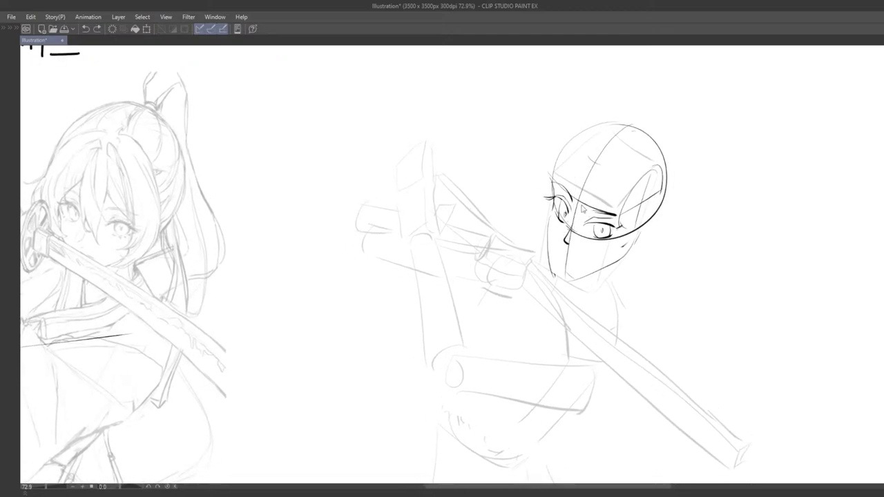
{"action": "key", "text": "ctrl+z"}
{"action": "left_click_drag", "start_coordinate": [576, 221], "coordinate": [587, 160]}
Raise the opacity of the study 1 layer to 100%.
{"action": "left_click_drag", "start_coordinate": [444, 266], "coordinate": [553, 247]}
{"action": "scroll", "coordinate": [384, 235], "scroll_direction": "down", "scroll_amount": 3}
{"action": "mouse_move", "coordinate": [384, 235]}
{"action": "left_mouse_down"}
{"action": "mouse_move", "coordinate": [385, 251]}
{"action": "mouse_move", "coordinate": [444, 219]}
{"action": "left_mouse_up"}
{"action": "key", "text": "Tab"}
{"action": "left_click", "coordinate": [176, 258]}
{"action": "left_click", "coordinate": [254, 168]}
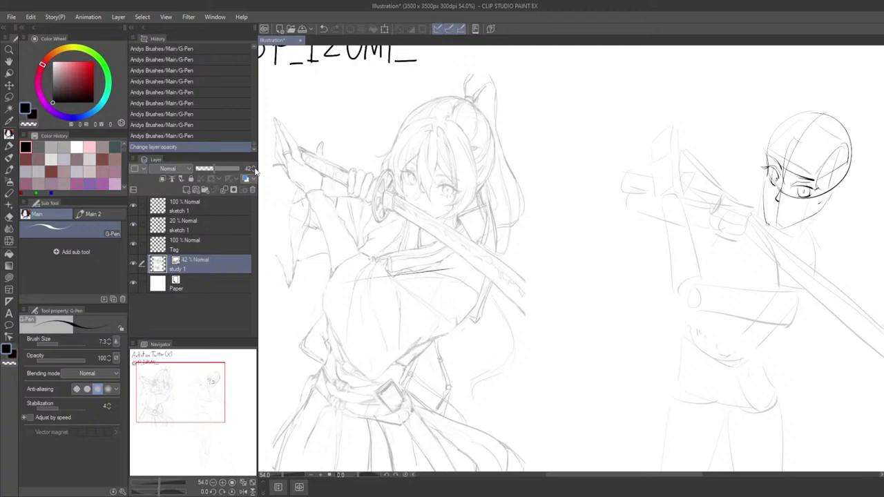
{"action": "left_click_drag", "start_coordinate": [256, 171], "coordinate": [261, 171]}
Examine the full-strength reference drawing and its artist credit beside the new head.
{"action": "left_click_drag", "start_coordinate": [326, 96], "coordinate": [415, 245]}
{"action": "left_click_drag", "start_coordinate": [468, 165], "coordinate": [445, 191]}
{"action": "left_click_drag", "start_coordinate": [504, 179], "coordinate": [491, 168]}
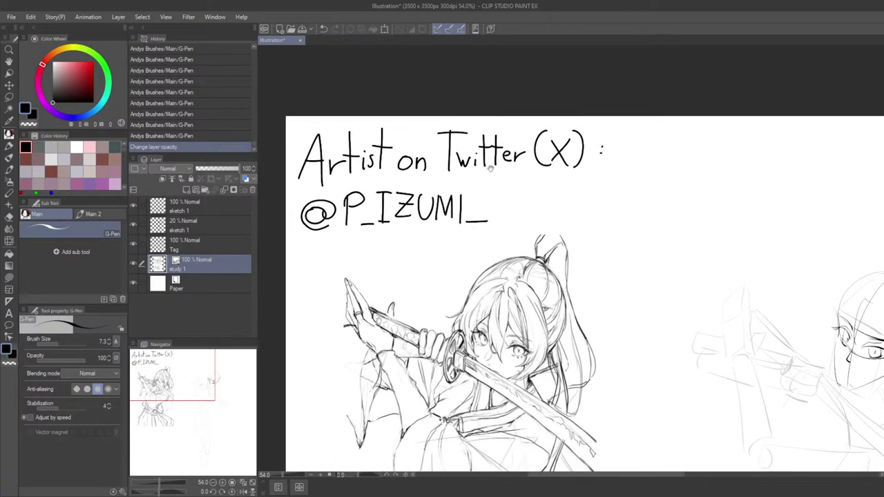
{"action": "left_click_drag", "start_coordinate": [363, 234], "coordinate": [382, 213]}
{"action": "left_click_drag", "start_coordinate": [431, 237], "coordinate": [395, 163]}
{"action": "left_click_drag", "start_coordinate": [453, 240], "coordinate": [403, 189]}
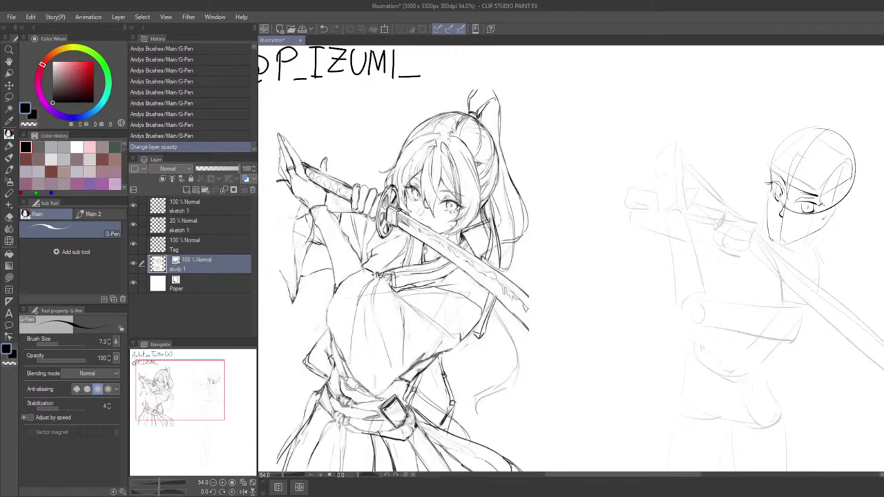
{"action": "left_click_drag", "start_coordinate": [556, 303], "coordinate": [473, 232]}
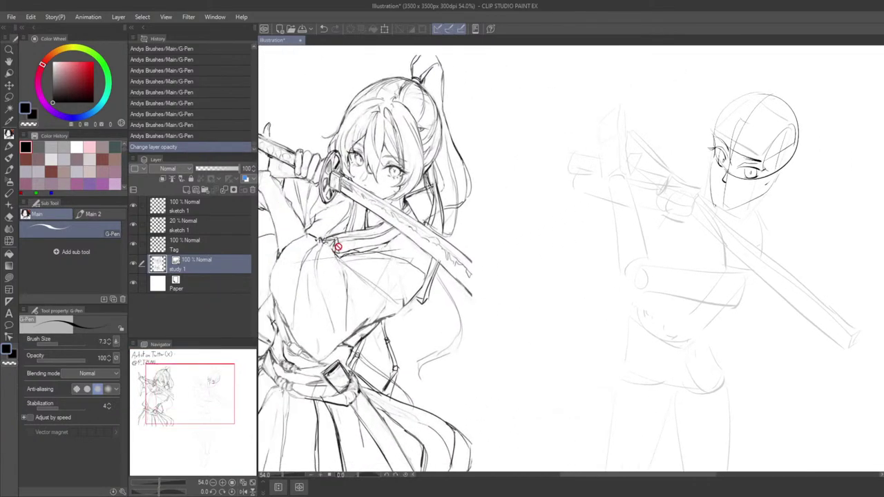
Lower the study 1 layer's opacity to 20% and make the 100% sketch 1 layer active again.
{"action": "left_click", "coordinate": [246, 168]}
{"action": "type", "text": "20"}
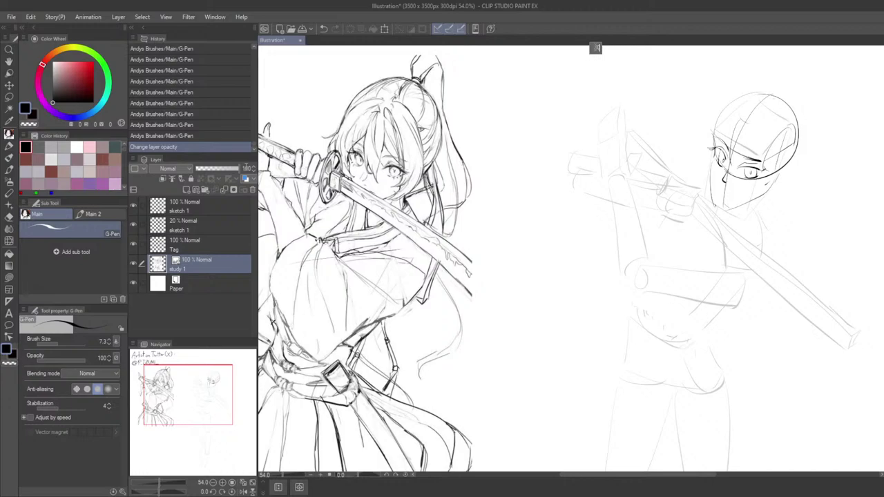
{"action": "key", "text": "Return"}
{"action": "left_click_drag", "start_coordinate": [541, 198], "coordinate": [439, 197]}
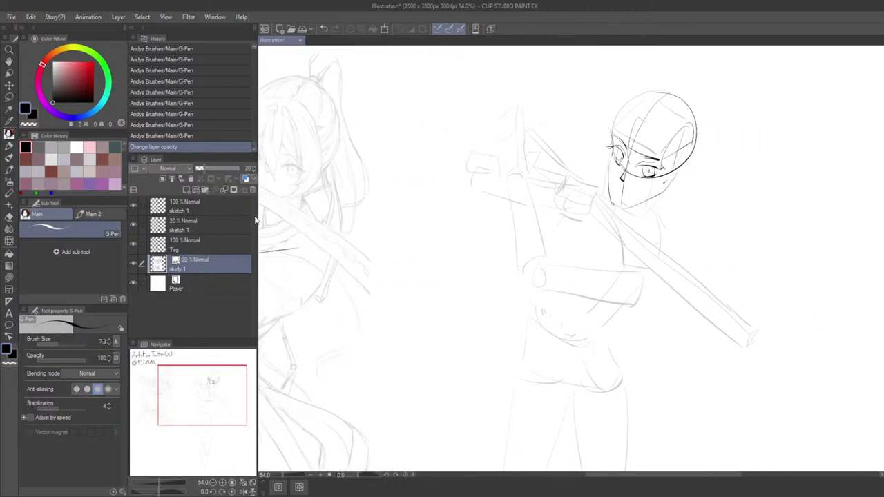
{"action": "left_click", "coordinate": [201, 208]}
{"action": "key", "text": "ctrl+plus"}
{"action": "key", "text": "Tab"}
{"action": "left_click_drag", "start_coordinate": [498, 224], "coordinate": [455, 306]}
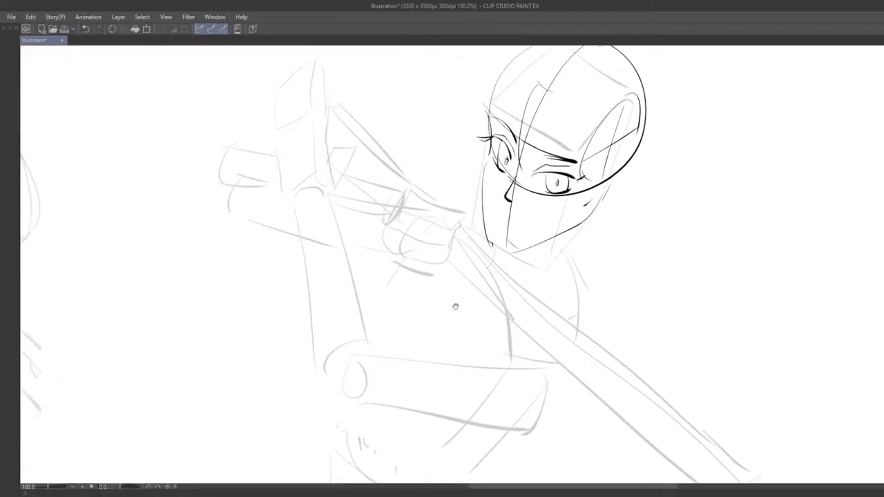
Compare the drawn face and sword placement with the faded reference at different magnifications.
{"action": "scroll", "coordinate": [501, 240], "scroll_direction": "down", "scroll_amount": 3}
{"action": "left_click_drag", "start_coordinate": [411, 251], "coordinate": [598, 266]}
{"action": "scroll", "coordinate": [608, 233], "scroll_direction": "up", "scroll_amount": 2}
{"action": "scroll", "coordinate": [608, 243], "scroll_direction": "down", "scroll_amount": 3}
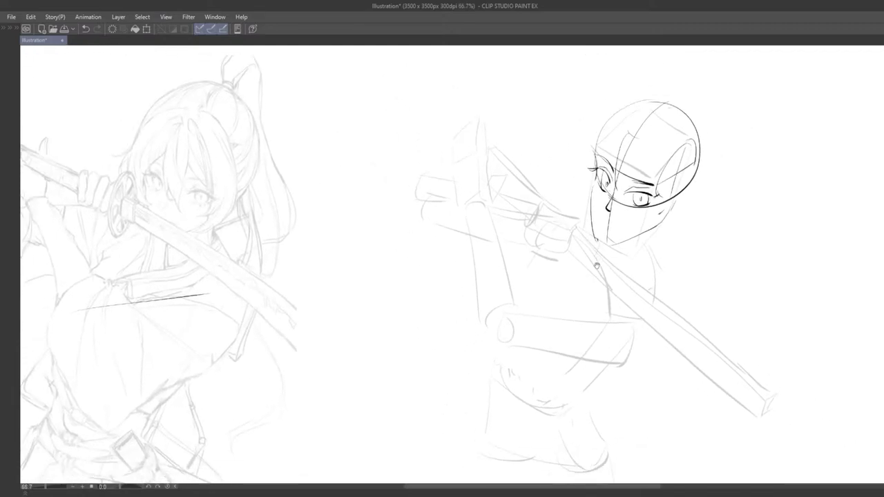
{"action": "scroll", "coordinate": [578, 284], "scroll_direction": "up", "scroll_amount": 3}
{"action": "mouse_move", "coordinate": [638, 219]}
{"action": "left_mouse_down"}
{"action": "mouse_move", "coordinate": [679, 204]}
{"action": "mouse_move", "coordinate": [600, 244]}
{"action": "left_mouse_up"}
{"action": "scroll", "coordinate": [650, 224], "scroll_direction": "down", "scroll_amount": 3}
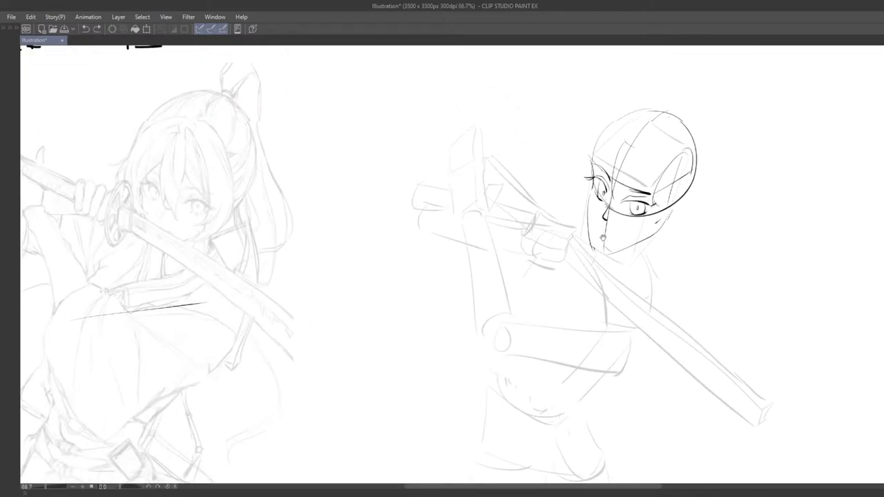
{"action": "scroll", "coordinate": [609, 235], "scroll_direction": "up", "scroll_amount": 2}
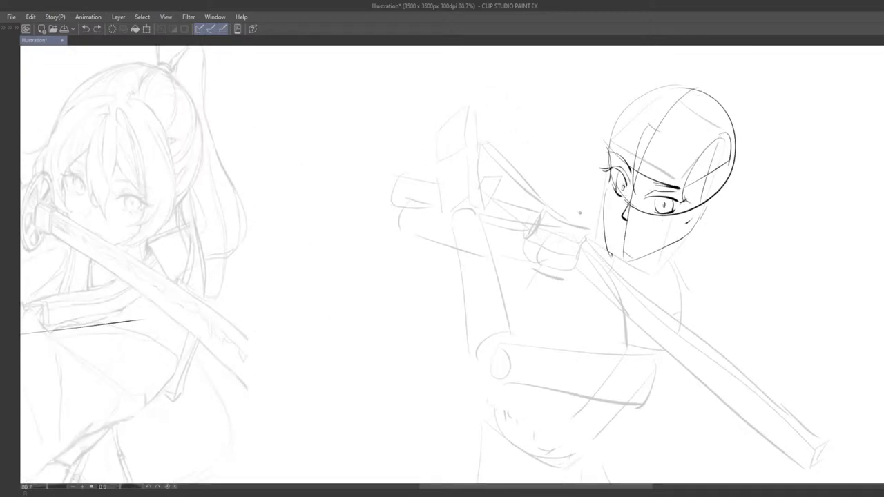
Try several straight strokes for the sword's upper edge from the handle down across the lower face.
{"action": "left_click_drag", "start_coordinate": [505, 165], "coordinate": [649, 261]}
{"action": "key", "text": "ctrl+z"}
{"action": "mouse_move", "coordinate": [491, 147]}
{"action": "left_mouse_down"}
{"action": "mouse_move", "coordinate": [683, 301]}
{"action": "mouse_move", "coordinate": [599, 302]}
{"action": "left_mouse_up"}
{"action": "key", "text": "ctrl+z"}
{"action": "mouse_move", "coordinate": [443, 150]}
{"action": "left_mouse_down"}
{"action": "mouse_move", "coordinate": [664, 299]}
{"action": "mouse_move", "coordinate": [692, 328]}
{"action": "left_mouse_up"}
{"action": "key", "text": "ctrl+z"}
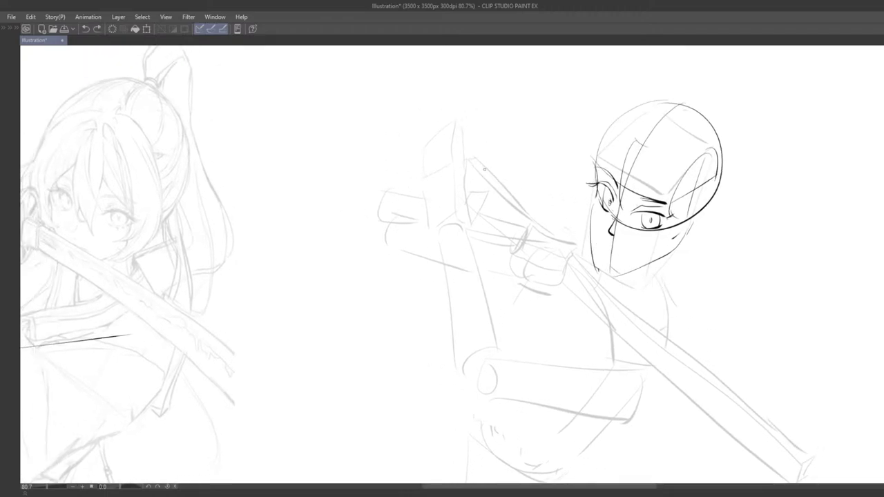
{"action": "mouse_move", "coordinate": [477, 161]}
{"action": "left_mouse_down"}
{"action": "mouse_move", "coordinate": [707, 301]}
{"action": "mouse_move", "coordinate": [644, 295]}
{"action": "left_mouse_up"}
{"action": "key", "text": "ctrl+z"}
Draw the sword's upper edge from the handle across the lower face to beyond the chin, and thicken both eyes' lashes.
{"action": "left_click_drag", "start_coordinate": [449, 138], "coordinate": [699, 298]}
{"action": "mouse_move", "coordinate": [680, 318]}
{"action": "left_mouse_down"}
{"action": "mouse_move", "coordinate": [715, 354]}
{"action": "mouse_move", "coordinate": [704, 342]}
{"action": "left_mouse_up"}
{"action": "mouse_move", "coordinate": [634, 215]}
{"action": "left_mouse_down"}
{"action": "mouse_move", "coordinate": [632, 204]}
{"action": "mouse_move", "coordinate": [675, 212]}
{"action": "mouse_move", "coordinate": [670, 195]}
{"action": "left_mouse_up"}
{"action": "key", "text": "ctrl+z"}
{"action": "left_click_drag", "start_coordinate": [616, 198], "coordinate": [626, 201]}
{"action": "mouse_move", "coordinate": [644, 221]}
{"action": "left_mouse_down"}
{"action": "mouse_move", "coordinate": [633, 210]}
{"action": "mouse_move", "coordinate": [604, 250]}
{"action": "mouse_move", "coordinate": [590, 254]}
{"action": "mouse_move", "coordinate": [591, 270]}
{"action": "mouse_move", "coordinate": [606, 266]}
{"action": "mouse_move", "coordinate": [568, 300]}
{"action": "mouse_move", "coordinate": [577, 273]}
{"action": "left_mouse_up"}
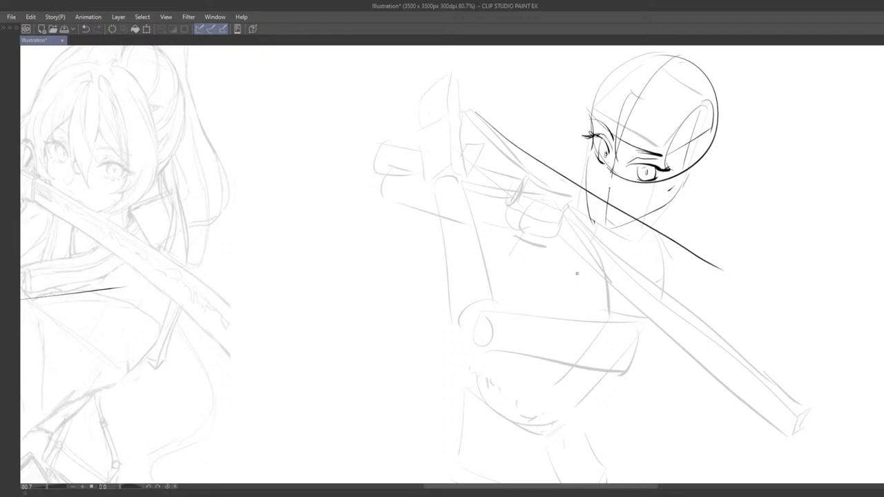
{"action": "scroll", "coordinate": [518, 281], "scroll_direction": "down", "scroll_amount": 3}
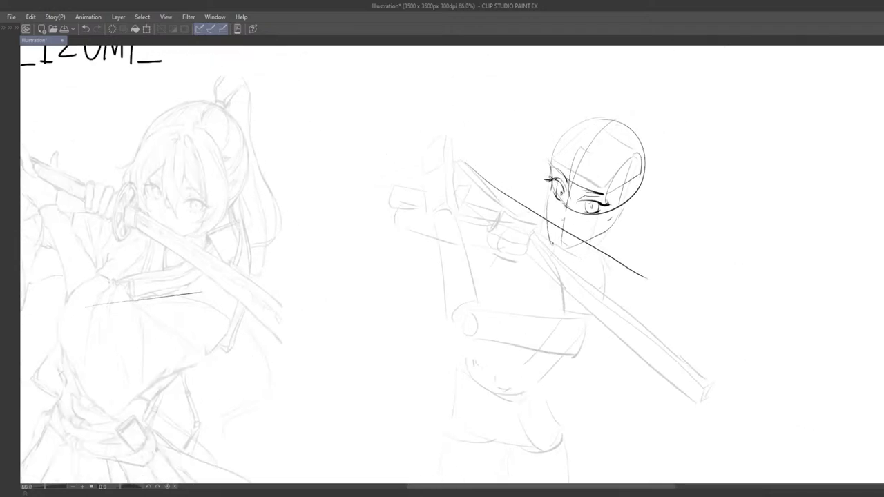
{"action": "scroll", "coordinate": [535, 189], "scroll_direction": "down", "scroll_amount": 3}
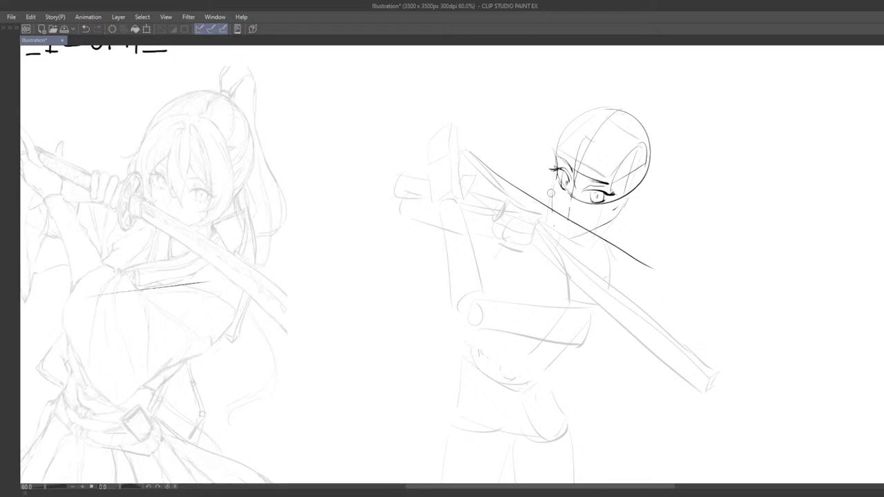
{"action": "mouse_move", "coordinate": [551, 193]}
{"action": "left_mouse_down"}
{"action": "mouse_move", "coordinate": [551, 209]}
{"action": "mouse_move", "coordinate": [565, 212]}
{"action": "left_mouse_up"}
{"action": "key", "text": "ctrl+z"}
{"action": "key", "text": "ctrl+z"}
{"action": "key", "text": "ctrl+z"}
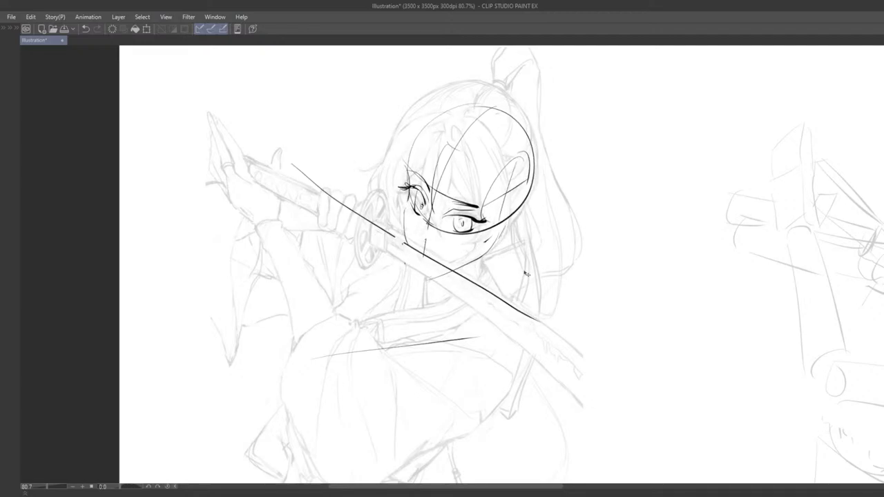
Lay the sketch 1 drawing over the reference face with the study 1 layer at 55% opacity to compare the proportions.
{"action": "key", "text": "Tab"}
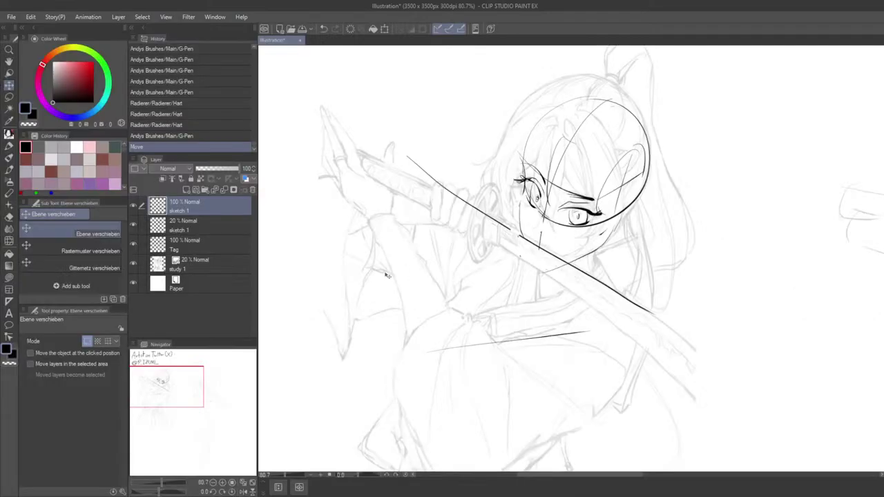
{"action": "left_click", "coordinate": [192, 263]}
{"action": "left_click_drag", "start_coordinate": [220, 168], "coordinate": [219, 176]}
{"action": "left_click_drag", "start_coordinate": [565, 234], "coordinate": [509, 235]}
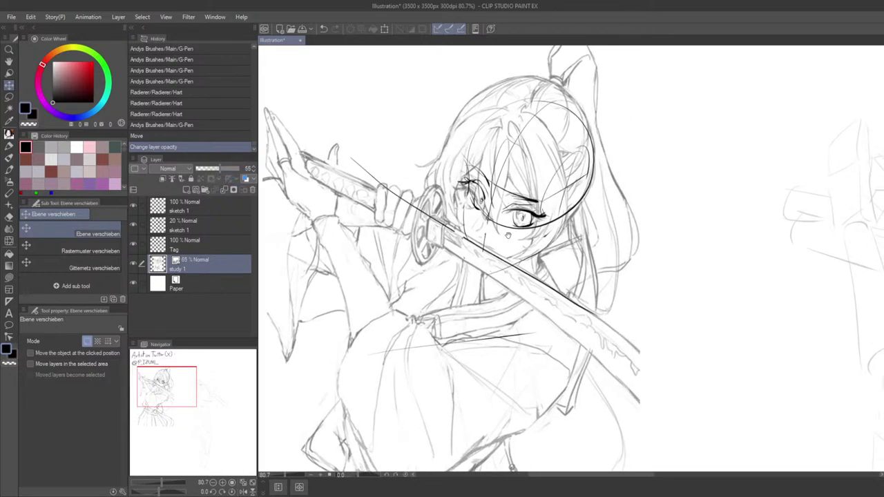
{"action": "left_click", "coordinate": [201, 225]}
{"action": "left_click", "coordinate": [201, 206]}
{"action": "mouse_move", "coordinate": [613, 223]}
{"action": "left_mouse_down"}
{"action": "mouse_move", "coordinate": [601, 223]}
{"action": "mouse_move", "coordinate": [612, 224]}
{"action": "left_mouse_up"}
{"action": "left_click_drag", "start_coordinate": [512, 261], "coordinate": [543, 265]}
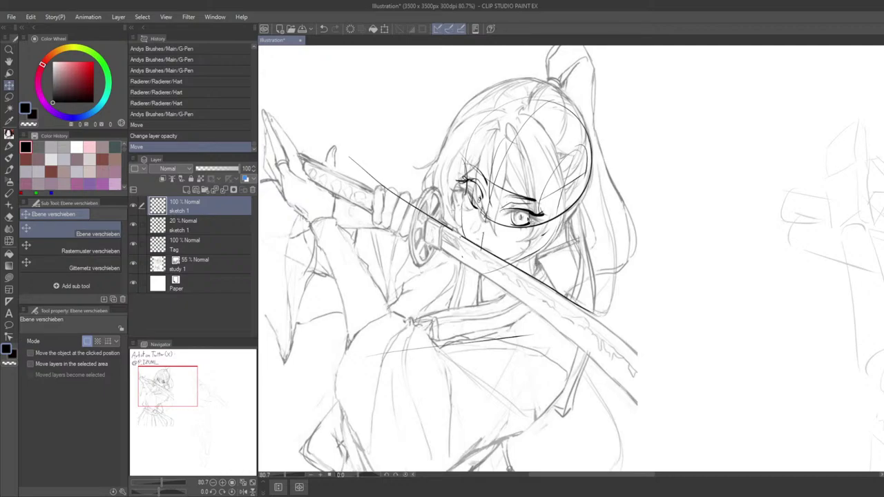
{"action": "mouse_move", "coordinate": [514, 230]}
{"action": "left_mouse_down"}
{"action": "mouse_move", "coordinate": [606, 244]}
{"action": "mouse_move", "coordinate": [513, 234]}
{"action": "left_mouse_up"}
{"action": "key", "text": "ctrl+z"}
{"action": "key", "text": "ctrl+z"}
{"action": "key", "text": "ctrl+z"}
{"action": "left_click_drag", "start_coordinate": [652, 297], "coordinate": [436, 271]}
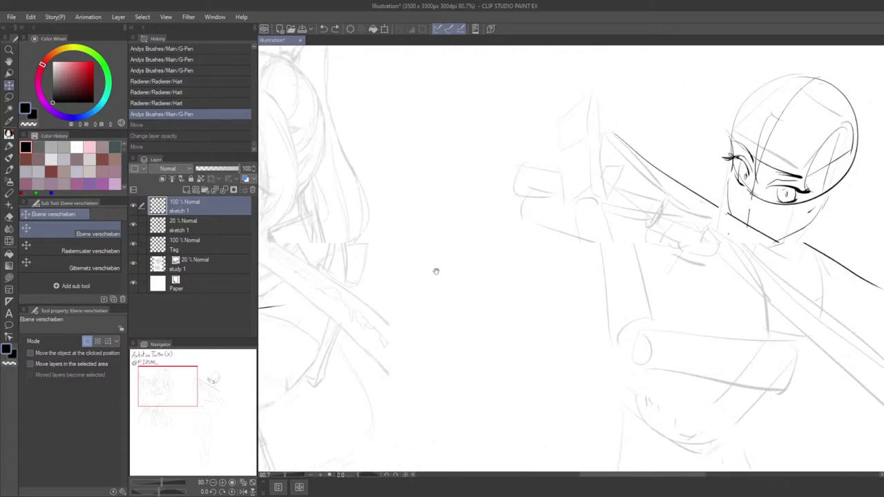
{"action": "key", "text": "Tab"}
Erase the far eye's iris, lids and lashes from the drawn face and test replacement strokes in its place.
{"action": "left_click_drag", "start_coordinate": [594, 282], "coordinate": [581, 283]}
{"action": "mouse_move", "coordinate": [552, 180]}
{"action": "left_mouse_down"}
{"action": "mouse_move", "coordinate": [557, 199]}
{"action": "mouse_move", "coordinate": [557, 186]}
{"action": "mouse_move", "coordinate": [549, 195]}
{"action": "mouse_move", "coordinate": [591, 195]}
{"action": "mouse_move", "coordinate": [589, 174]}
{"action": "mouse_move", "coordinate": [590, 192]}
{"action": "left_mouse_up"}
{"action": "key", "text": "p"}
{"action": "key", "text": "ctrl+z"}
{"action": "key", "text": "ctrl+z"}
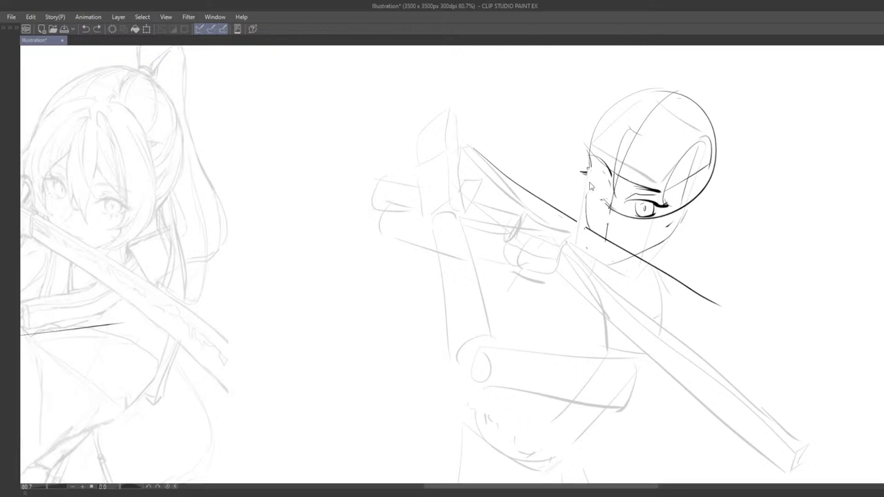
{"action": "scroll", "coordinate": [587, 195], "scroll_direction": "down", "scroll_amount": 3}
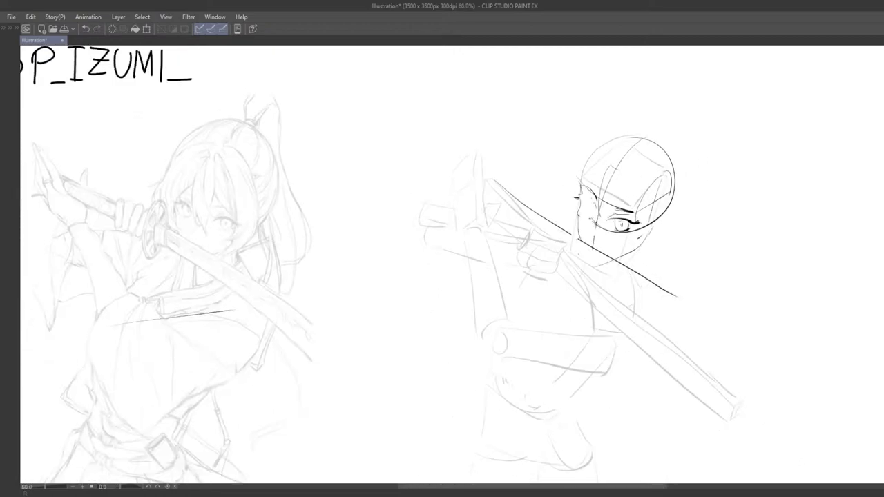
{"action": "key", "text": "ctrl+z"}
{"action": "left_click_drag", "start_coordinate": [582, 212], "coordinate": [628, 229]}
{"action": "key", "text": "ctrl+z"}
{"action": "scroll", "coordinate": [637, 245], "scroll_direction": "up", "scroll_amount": 3}
{"action": "key", "text": "ctrl+z"}
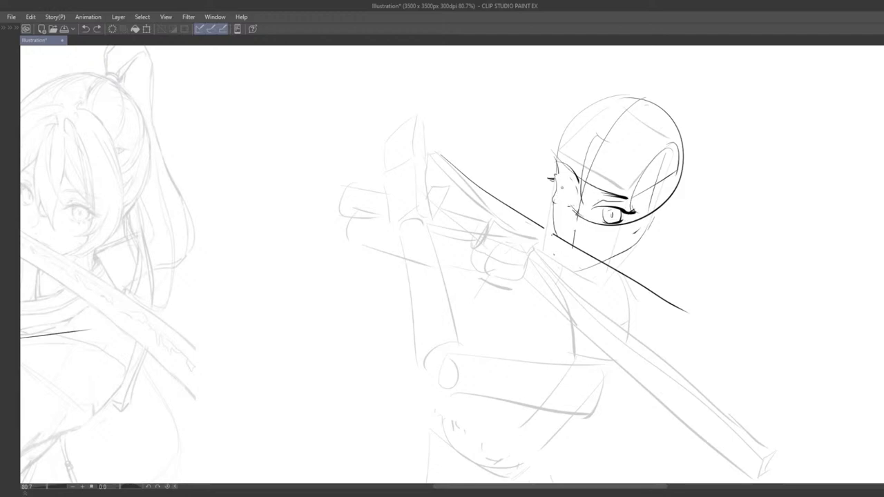
Try several upper lid and lash strokes for the far eye.
{"action": "left_click_drag", "start_coordinate": [562, 199], "coordinate": [608, 225]}
{"action": "key", "text": "ctrl+z"}
{"action": "key", "text": "ctrl+z"}
{"action": "key", "text": "ctrl+z"}
{"action": "key", "text": "ctrl+z"}
{"action": "key", "text": "ctrl+z"}
{"action": "left_click_drag", "start_coordinate": [547, 179], "coordinate": [552, 181]}
{"action": "mouse_move", "coordinate": [547, 185]}
{"action": "left_mouse_down"}
{"action": "mouse_move", "coordinate": [552, 180]}
{"action": "mouse_move", "coordinate": [485, 194]}
{"action": "mouse_move", "coordinate": [475, 172]}
{"action": "mouse_move", "coordinate": [486, 189]}
{"action": "left_mouse_up"}
{"action": "key", "text": "ctrl+z"}
{"action": "key", "text": "ctrl+z"}
{"action": "mouse_move", "coordinate": [496, 221]}
{"action": "left_mouse_down"}
{"action": "mouse_move", "coordinate": [477, 228]}
{"action": "mouse_move", "coordinate": [496, 226]}
{"action": "mouse_move", "coordinate": [519, 273]}
{"action": "mouse_move", "coordinate": [511, 253]}
{"action": "left_mouse_up"}
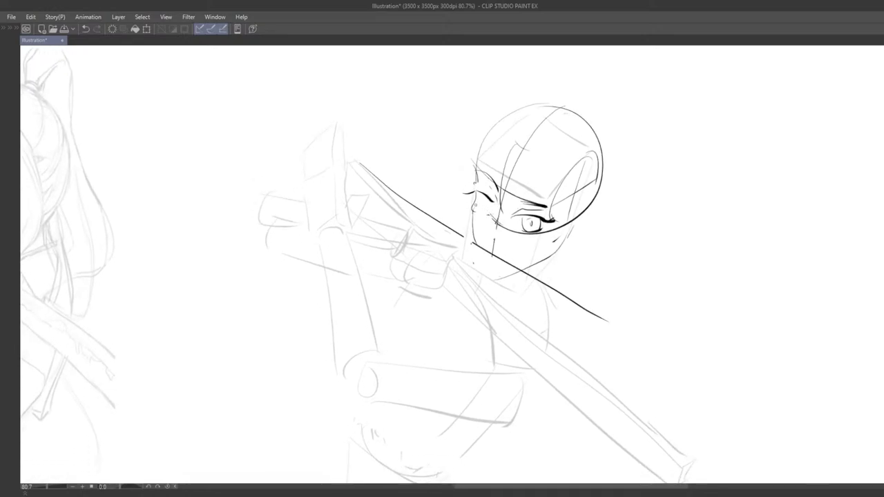
Sketch a short lower lid line for the far eye and erase the leftover upper lash.
{"action": "mouse_move", "coordinate": [493, 220]}
{"action": "left_mouse_down"}
{"action": "mouse_move", "coordinate": [475, 206]}
{"action": "mouse_move", "coordinate": [491, 214]}
{"action": "mouse_move", "coordinate": [473, 232]}
{"action": "mouse_move", "coordinate": [493, 210]}
{"action": "mouse_move", "coordinate": [642, 221]}
{"action": "mouse_move", "coordinate": [507, 234]}
{"action": "mouse_move", "coordinate": [588, 211]}
{"action": "mouse_move", "coordinate": [544, 215]}
{"action": "left_mouse_up"}
{"action": "key", "text": "ctrl+z"}
{"action": "key", "text": "ctrl+z"}
{"action": "key", "text": "ctrl+z"}
{"action": "key", "text": "ctrl+z"}
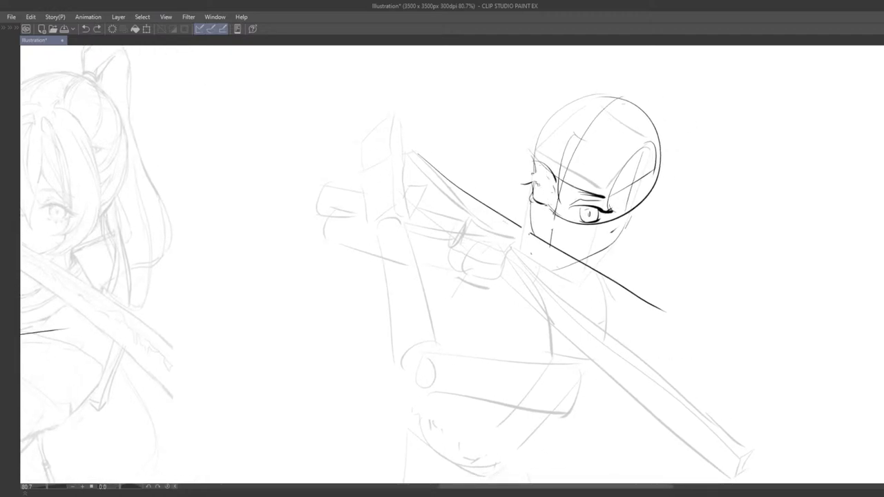
{"action": "left_click_drag", "start_coordinate": [539, 185], "coordinate": [552, 195]}
{"action": "left_click_drag", "start_coordinate": [549, 221], "coordinate": [558, 248]}
{"action": "key", "text": "ctrl+z"}
{"action": "key", "text": "ctrl+z"}
{"action": "mouse_move", "coordinate": [544, 203]}
{"action": "left_mouse_down"}
{"action": "mouse_move", "coordinate": [562, 220]}
{"action": "mouse_move", "coordinate": [593, 223]}
{"action": "left_mouse_up"}
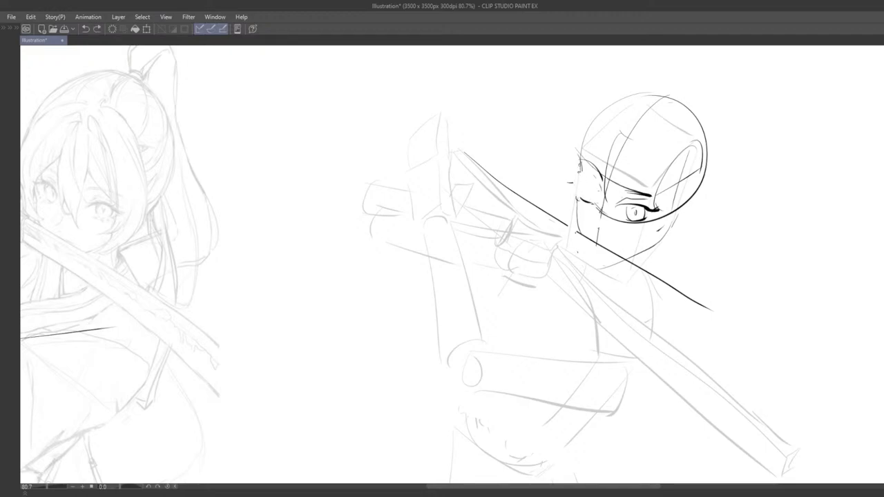
{"action": "left_click_drag", "start_coordinate": [578, 198], "coordinate": [593, 186]}
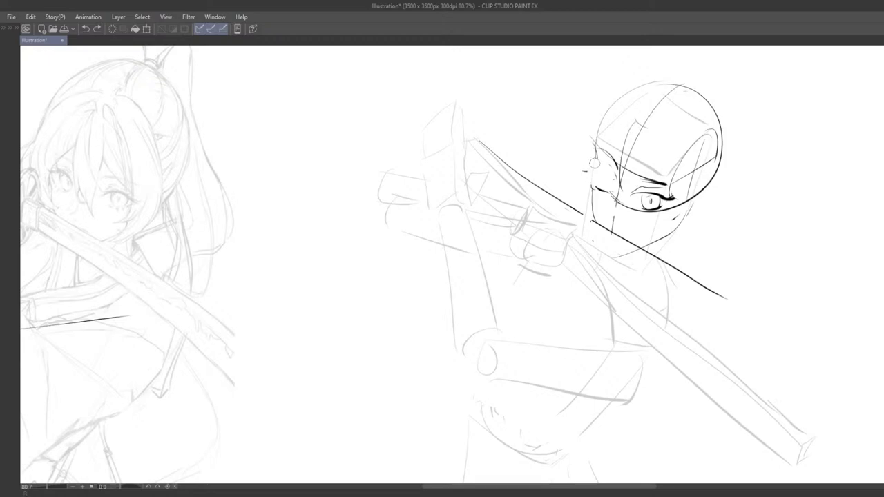
Draw the far eye's thick upper lash line with an outward flick and position it above the lower lid.
{"action": "key", "text": "ctrl+z"}
{"action": "left_click_drag", "start_coordinate": [598, 158], "coordinate": [595, 192]}
{"action": "key", "text": "ctrl+z"}
{"action": "key", "text": "ctrl+z"}
{"action": "key", "text": "ctrl+z"}
{"action": "mouse_move", "coordinate": [600, 190]}
{"action": "left_mouse_down"}
{"action": "mouse_move", "coordinate": [575, 180]}
{"action": "mouse_move", "coordinate": [571, 161]}
{"action": "mouse_move", "coordinate": [568, 183]}
{"action": "left_mouse_up"}
{"action": "key", "text": "e"}
{"action": "key", "text": "p"}
{"action": "key", "text": "ctrl+z"}
{"action": "key", "text": "ctrl+z"}
{"action": "mouse_move", "coordinate": [570, 145]}
{"action": "left_mouse_down"}
{"action": "mouse_move", "coordinate": [567, 186]}
{"action": "mouse_move", "coordinate": [611, 205]}
{"action": "mouse_move", "coordinate": [600, 198]}
{"action": "mouse_move", "coordinate": [613, 185]}
{"action": "mouse_move", "coordinate": [612, 199]}
{"action": "mouse_move", "coordinate": [624, 184]}
{"action": "mouse_move", "coordinate": [641, 201]}
{"action": "left_mouse_up"}
{"action": "key", "text": "ctrl+z"}
{"action": "key", "text": "ctrl+z"}
{"action": "key", "text": "ctrl+z"}
{"action": "key", "text": "ctrl+z"}
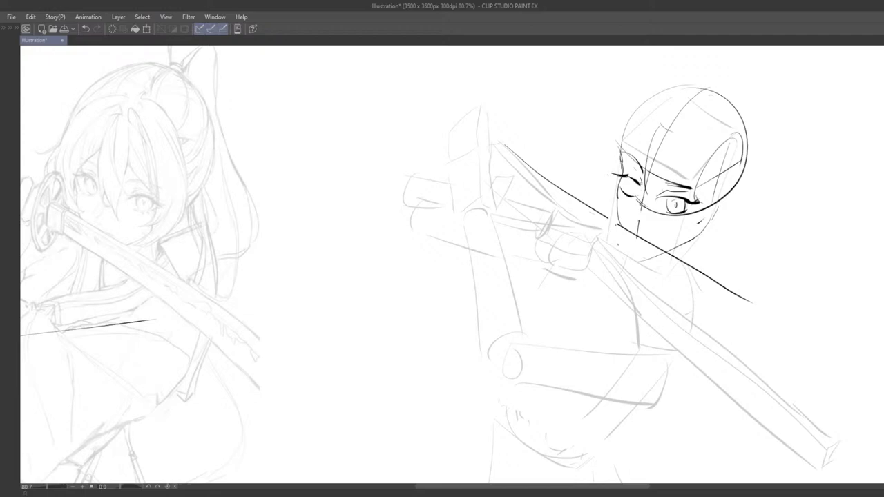
Complete the far eye with a lower lid, an iris outline and a small pupil.
{"action": "left_click_drag", "start_coordinate": [628, 196], "coordinate": [619, 189]}
{"action": "key", "text": "ctrl+z"}
{"action": "left_click_drag", "start_coordinate": [628, 192], "coordinate": [617, 187]}
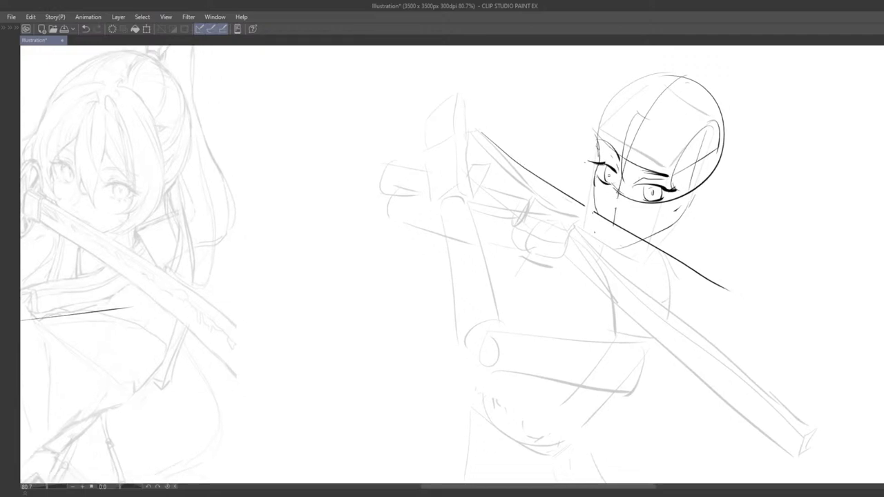
{"action": "mouse_move", "coordinate": [616, 200]}
{"action": "left_mouse_down"}
{"action": "mouse_move", "coordinate": [604, 209]}
{"action": "mouse_move", "coordinate": [619, 210]}
{"action": "left_mouse_up"}
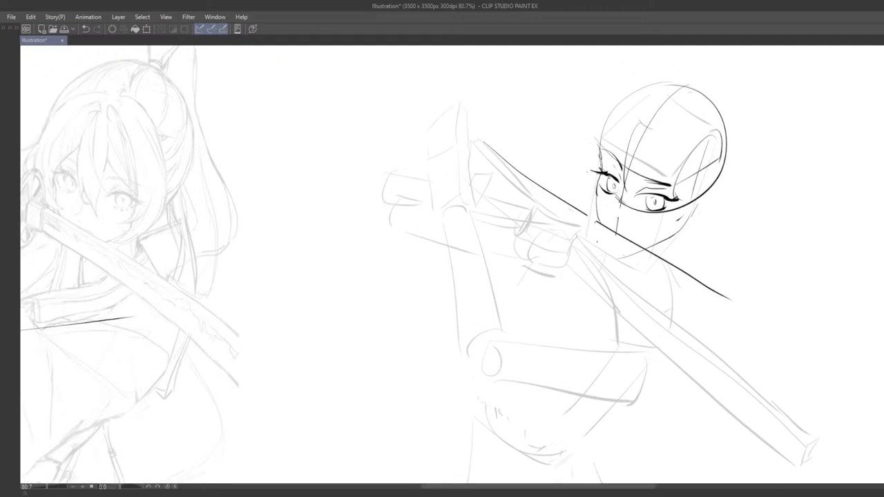
{"action": "left_click_drag", "start_coordinate": [608, 177], "coordinate": [602, 171]}
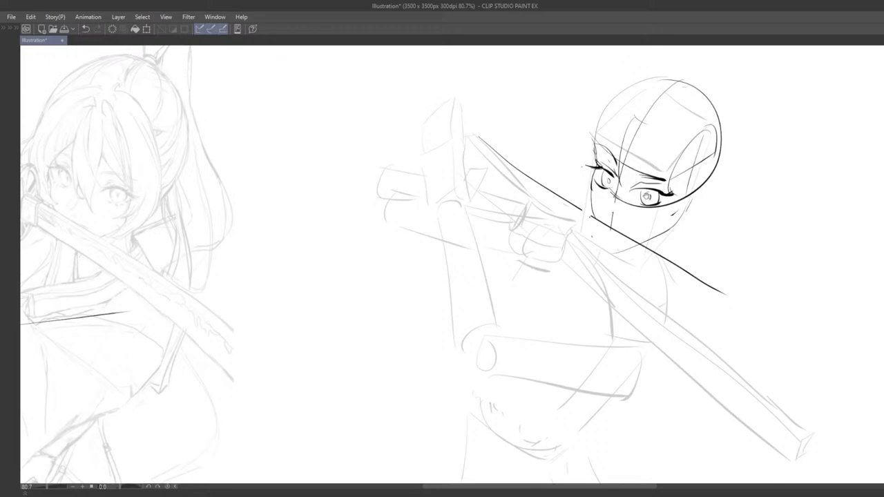
{"action": "left_click_drag", "start_coordinate": [647, 197], "coordinate": [657, 192]}
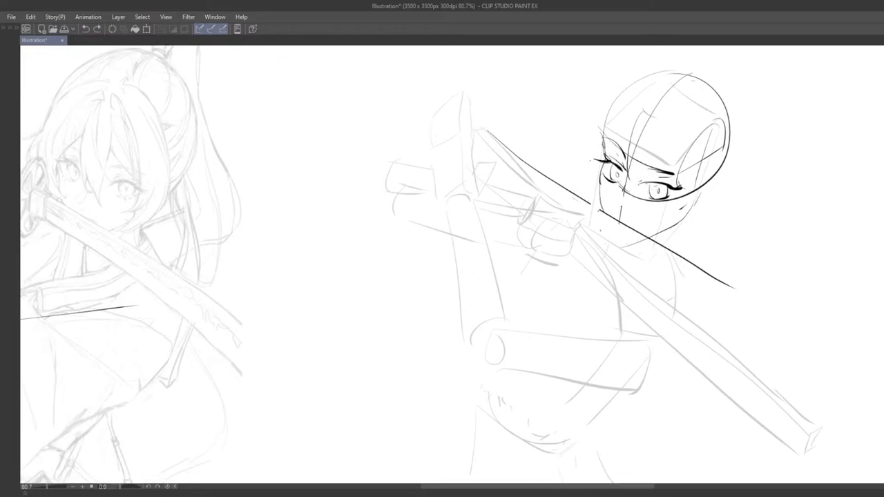
Add a small nose profile on the face's centre line between the eyes and the sword edge.
{"action": "left_click_drag", "start_coordinate": [657, 220], "coordinate": [643, 211]}
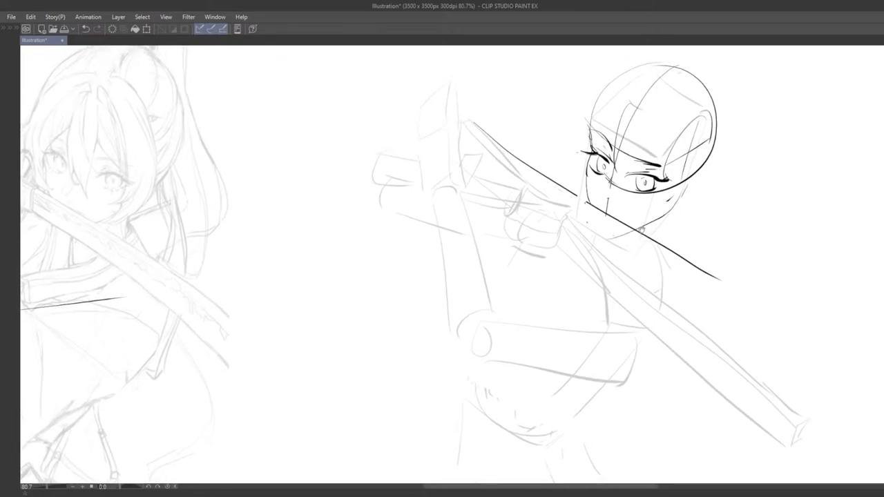
{"action": "mouse_move", "coordinate": [616, 177]}
{"action": "left_mouse_down"}
{"action": "mouse_move", "coordinate": [622, 187]}
{"action": "mouse_move", "coordinate": [601, 167]}
{"action": "left_mouse_up"}
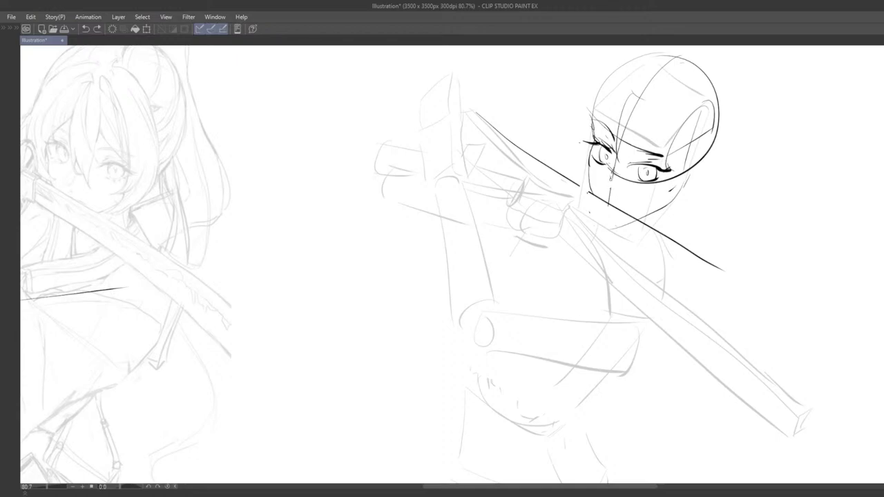
{"action": "scroll", "coordinate": [584, 196], "scroll_direction": "down", "scroll_amount": 4}
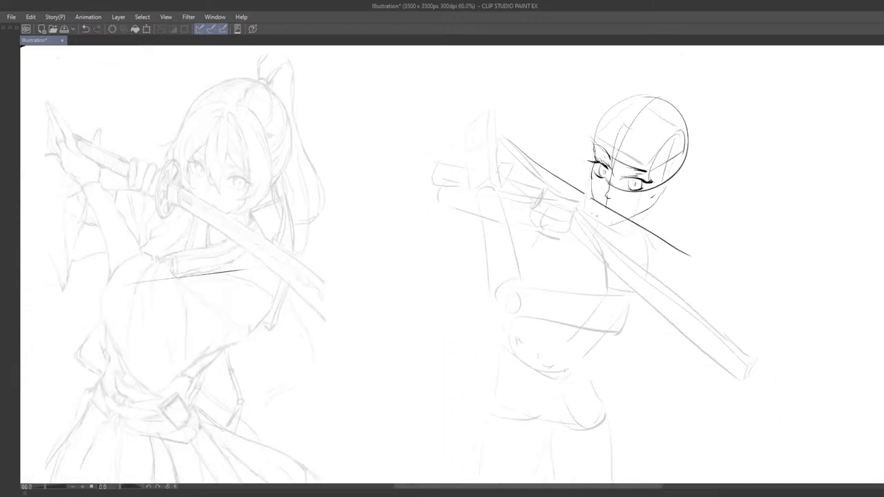
{"action": "left_click_drag", "start_coordinate": [643, 187], "coordinate": [644, 223]}
{"action": "scroll", "coordinate": [627, 228], "scroll_direction": "up", "scroll_amount": 2}
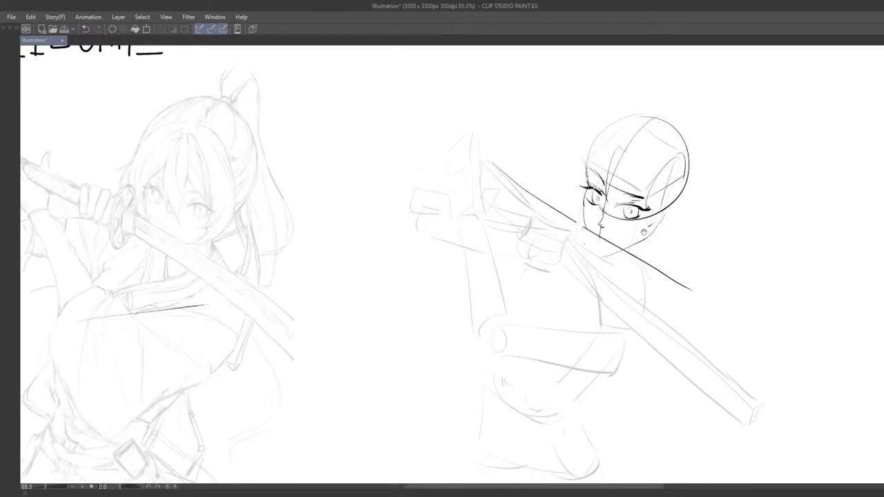
{"action": "scroll", "coordinate": [616, 219], "scroll_direction": "up", "scroll_amount": 2}
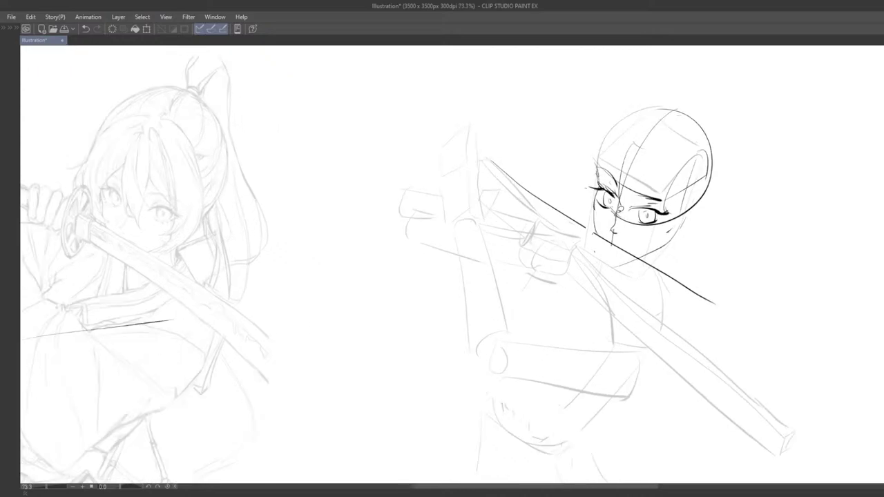
Lasso the far eye and cheek, shift them slightly outward from the nose, and strengthen the forehead-side head contour.
{"action": "mouse_move", "coordinate": [594, 164]}
{"action": "left_mouse_down"}
{"action": "mouse_move", "coordinate": [613, 216]}
{"action": "mouse_move", "coordinate": [624, 183]}
{"action": "mouse_move", "coordinate": [595, 163]}
{"action": "left_mouse_up"}
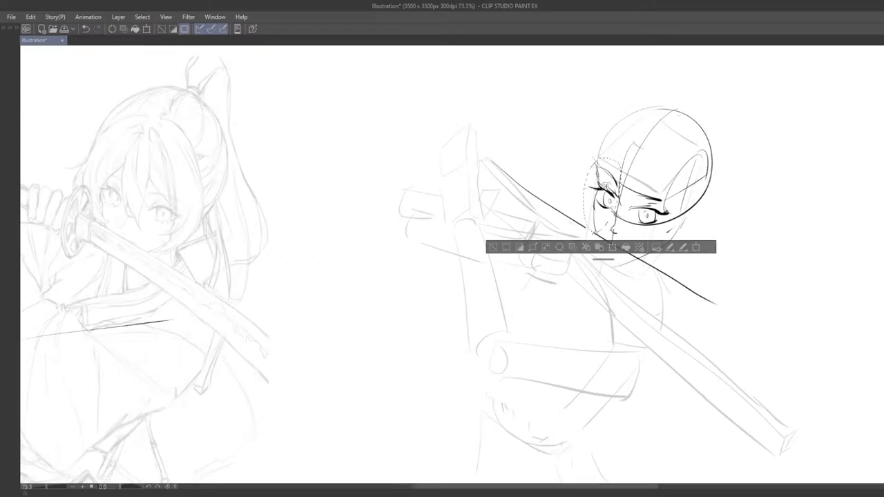
{"action": "left_click_drag", "start_coordinate": [612, 203], "coordinate": [607, 204]}
{"action": "key", "text": "ctrl+d"}
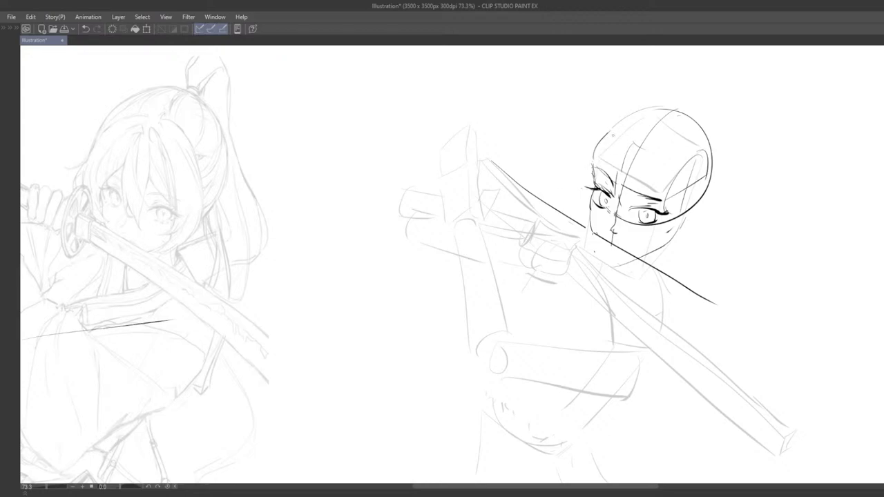
Overlay the revised head on the reference character with the study 1 layer at 58% opacity to check the facial features.
{"action": "scroll", "coordinate": [652, 176], "scroll_direction": "down", "scroll_amount": 1}
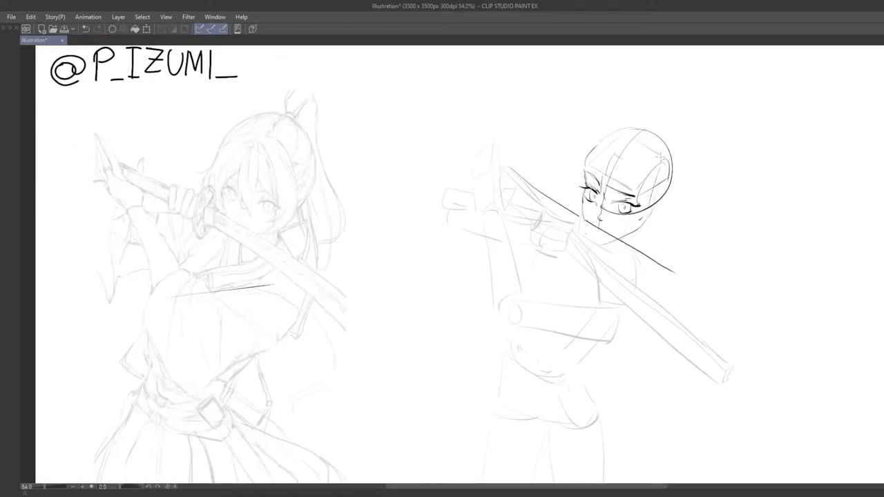
{"action": "left_click_drag", "start_coordinate": [646, 203], "coordinate": [466, 219]}
{"action": "left_click_drag", "start_coordinate": [453, 254], "coordinate": [410, 297]}
{"action": "scroll", "coordinate": [444, 273], "scroll_direction": "up", "scroll_amount": 1}
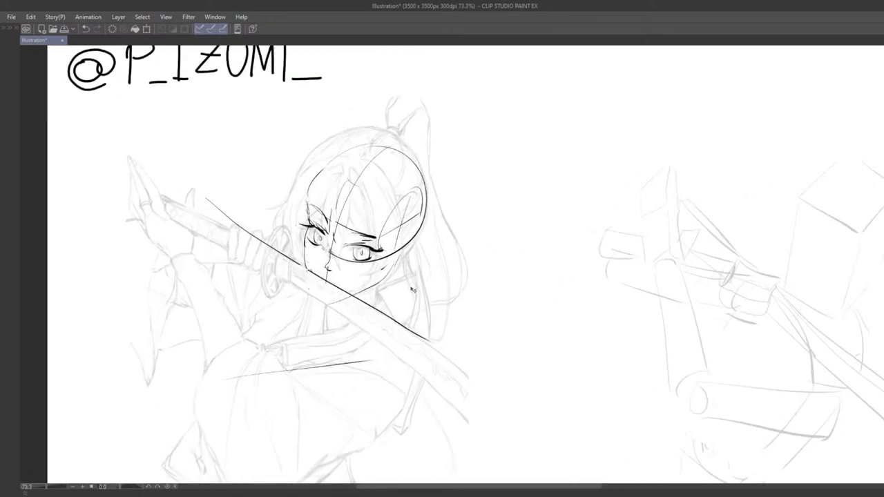
{"action": "scroll", "coordinate": [409, 295], "scroll_direction": "up", "scroll_amount": 2}
{"action": "left_click_drag", "start_coordinate": [407, 295], "coordinate": [503, 288]}
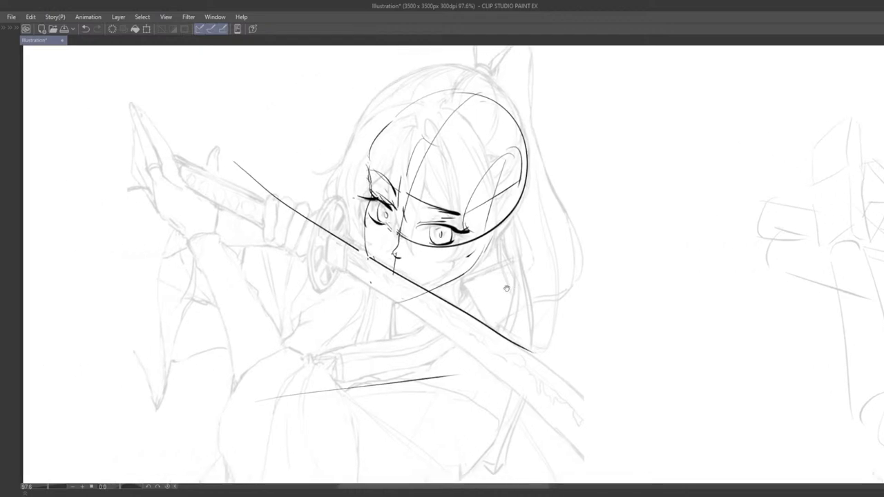
{"action": "key", "text": "Tab"}
{"action": "left_click", "coordinate": [200, 264]}
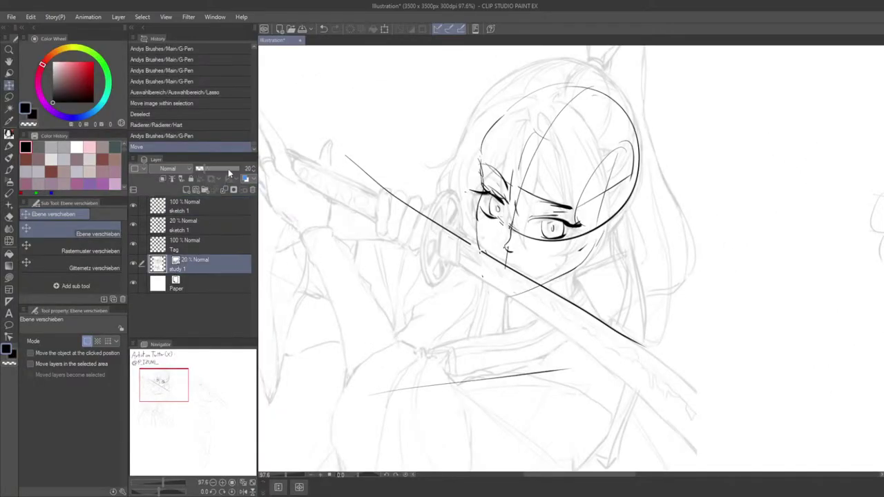
{"action": "mouse_move", "coordinate": [228, 169]}
{"action": "left_mouse_down"}
{"action": "mouse_move", "coordinate": [235, 173]}
{"action": "mouse_move", "coordinate": [222, 168]}
{"action": "left_mouse_up"}
{"action": "mouse_move", "coordinate": [613, 215]}
{"action": "left_mouse_down"}
{"action": "mouse_move", "coordinate": [578, 223]}
{"action": "mouse_move", "coordinate": [576, 197]}
{"action": "mouse_move", "coordinate": [586, 216]}
{"action": "left_mouse_up"}
{"action": "key", "text": "ctrl+z"}
{"action": "left_click", "coordinate": [200, 209]}
{"action": "mouse_move", "coordinate": [526, 238]}
{"action": "left_mouse_down"}
{"action": "mouse_move", "coordinate": [621, 250]}
{"action": "mouse_move", "coordinate": [549, 273]}
{"action": "mouse_move", "coordinate": [540, 235]}
{"action": "left_mouse_up"}
{"action": "scroll", "coordinate": [511, 228], "scroll_direction": "down", "scroll_amount": 2}
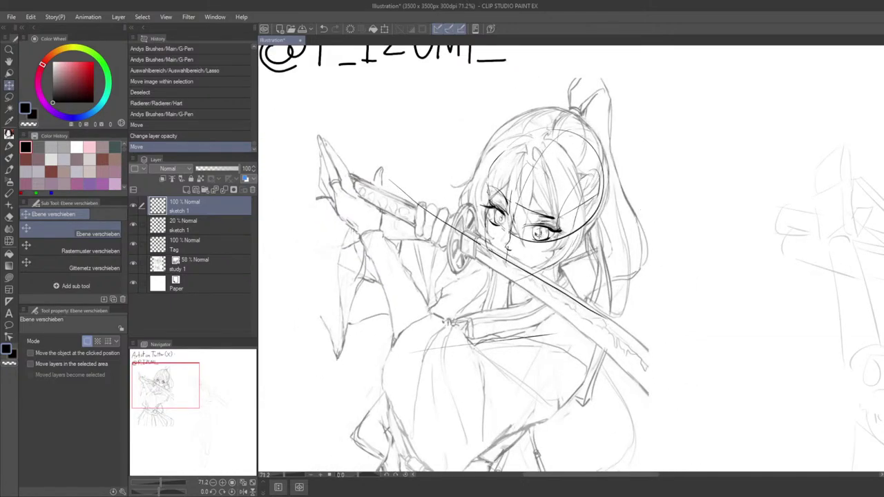
{"action": "key", "text": "ctrl+z"}
{"action": "key", "text": "ctrl+z"}
{"action": "key", "text": "ctrl+z"}
{"action": "left_click_drag", "start_coordinate": [749, 287], "coordinate": [417, 290]}
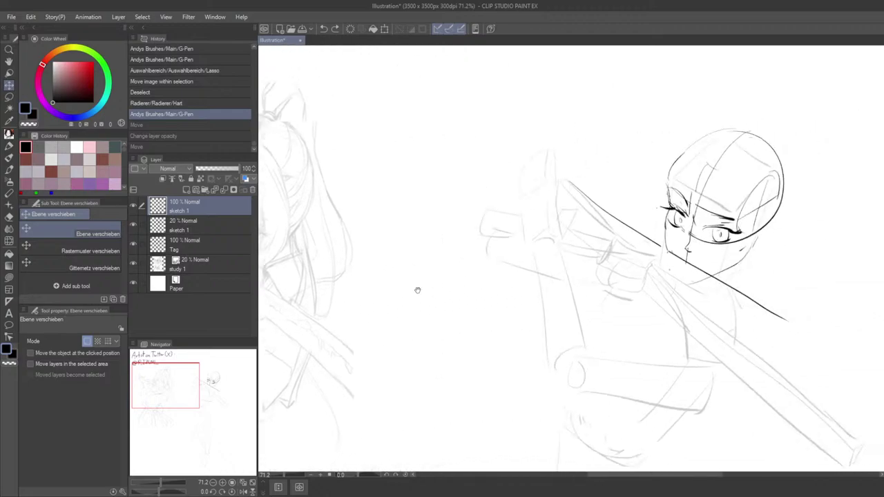
{"action": "key", "text": "Tab"}
Examine the redrawn far eye and nose against the reference face at different magnifications.
{"action": "scroll", "coordinate": [556, 264], "scroll_direction": "up", "scroll_amount": 2}
{"action": "scroll", "coordinate": [555, 263], "scroll_direction": "up", "scroll_amount": 1}
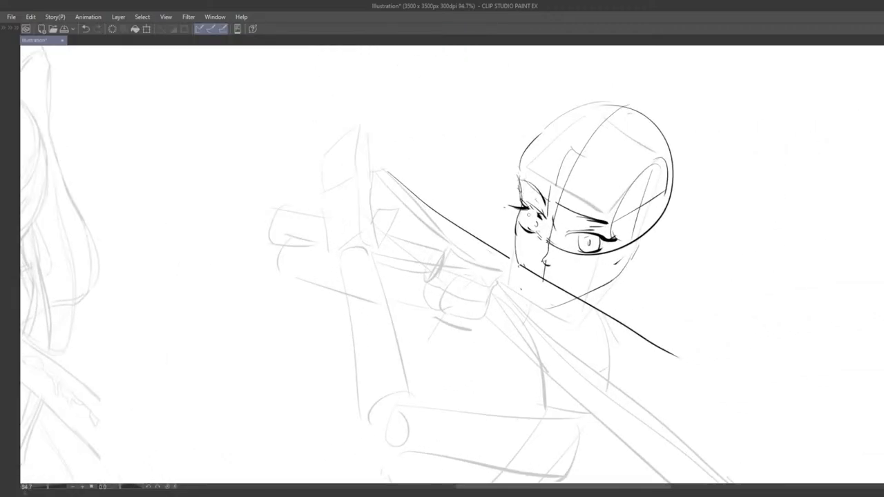
{"action": "left_click_drag", "start_coordinate": [516, 291], "coordinate": [572, 310]}
{"action": "scroll", "coordinate": [633, 250], "scroll_direction": "down", "scroll_amount": 2}
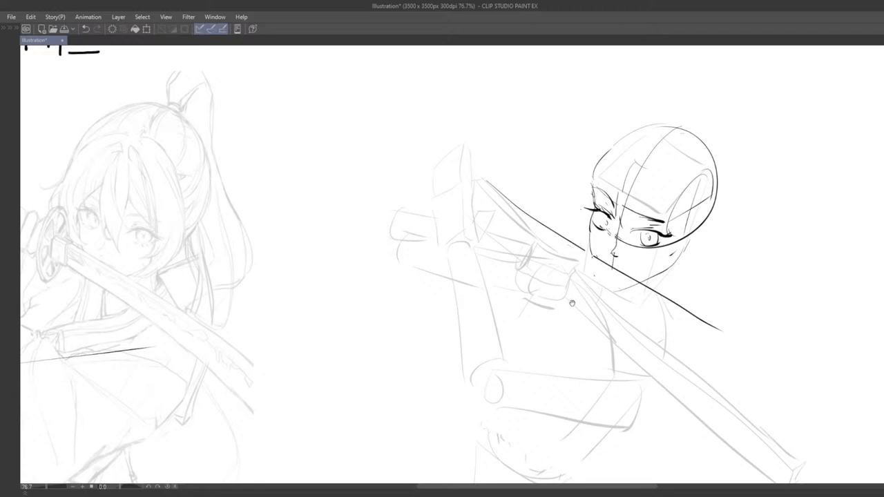
{"action": "left_click_drag", "start_coordinate": [579, 303], "coordinate": [588, 297]}
{"action": "scroll", "coordinate": [132, 276], "scroll_direction": "up", "scroll_amount": 4}
{"action": "mouse_move", "coordinate": [121, 278]}
{"action": "left_mouse_down"}
{"action": "mouse_move", "coordinate": [212, 262]}
{"action": "mouse_move", "coordinate": [200, 271]}
{"action": "left_mouse_up"}
{"action": "scroll", "coordinate": [200, 271], "scroll_direction": "down", "scroll_amount": 5}
{"action": "left_click_drag", "start_coordinate": [487, 253], "coordinate": [397, 221]}
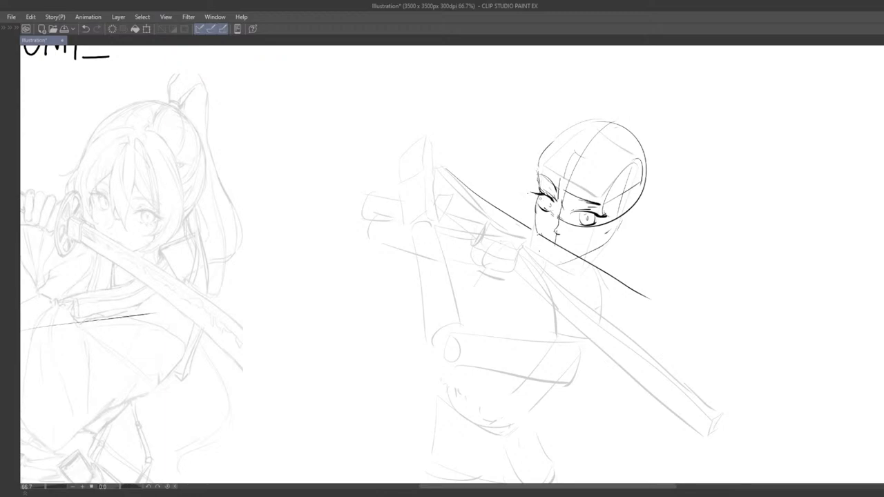
Try small corrective strokes around the far eye, nose bridge and cheek.
{"action": "key", "text": "ctrl+z"}
{"action": "left_click_drag", "start_coordinate": [556, 202], "coordinate": [550, 211]}
{"action": "key", "text": "ctrl+z"}
{"action": "left_click_drag", "start_coordinate": [528, 223], "coordinate": [546, 216]}
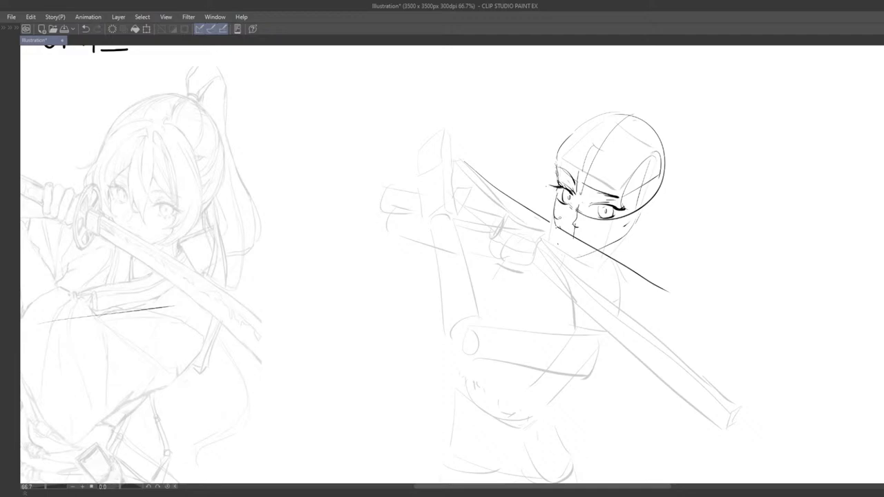
{"action": "left_click_drag", "start_coordinate": [557, 218], "coordinate": [586, 217]}
{"action": "key", "text": "ctrl+z"}
{"action": "key", "text": "ctrl+z"}
{"action": "left_click_drag", "start_coordinate": [581, 187], "coordinate": [582, 215]}
{"action": "key", "text": "ctrl+z"}
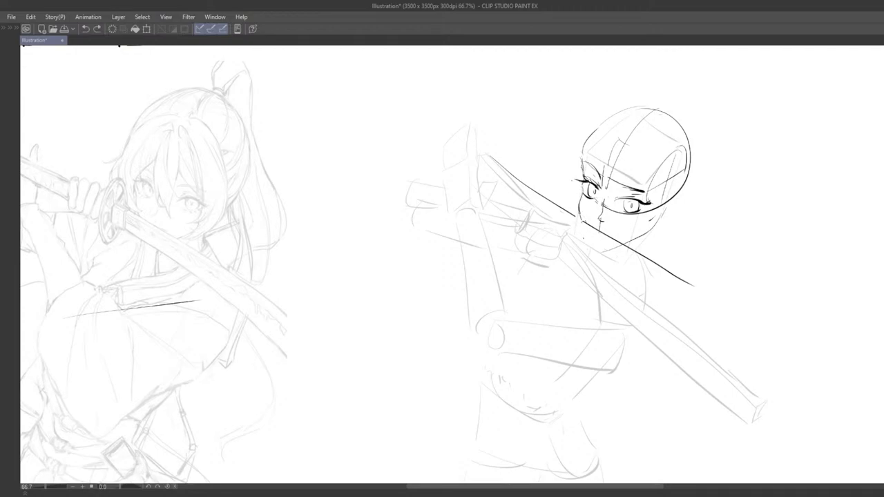
Move the sketched head over the reference character's face to compare the two.
{"action": "scroll", "coordinate": [581, 238], "scroll_direction": "down", "scroll_amount": 1}
{"action": "left_click_drag", "start_coordinate": [673, 195], "coordinate": [633, 220]}
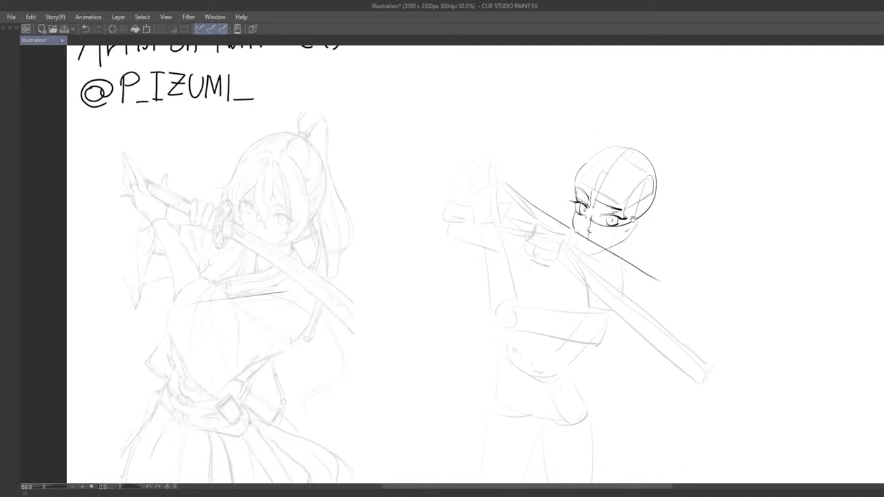
{"action": "scroll", "coordinate": [584, 204], "scroll_direction": "up", "scroll_amount": 1}
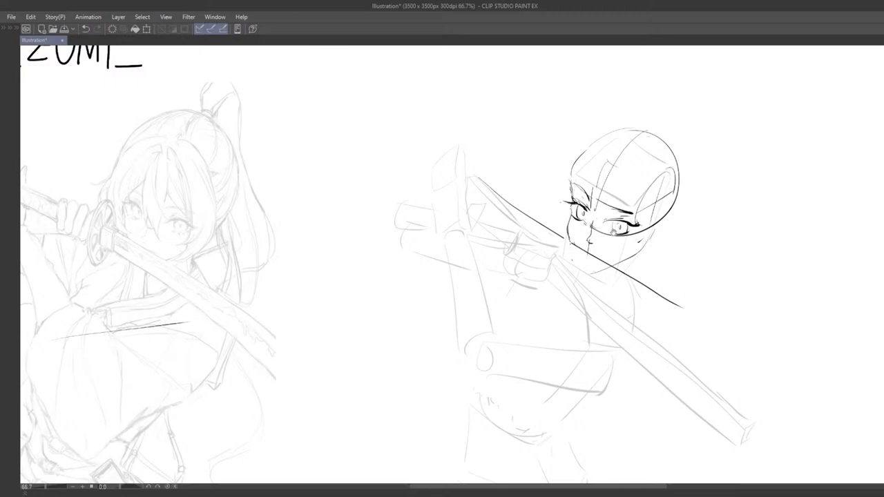
{"action": "left_click_drag", "start_coordinate": [648, 231], "coordinate": [215, 239]}
{"action": "left_click_drag", "start_coordinate": [216, 239], "coordinate": [409, 235]}
{"action": "left_click_drag", "start_coordinate": [419, 246], "coordinate": [415, 242]}
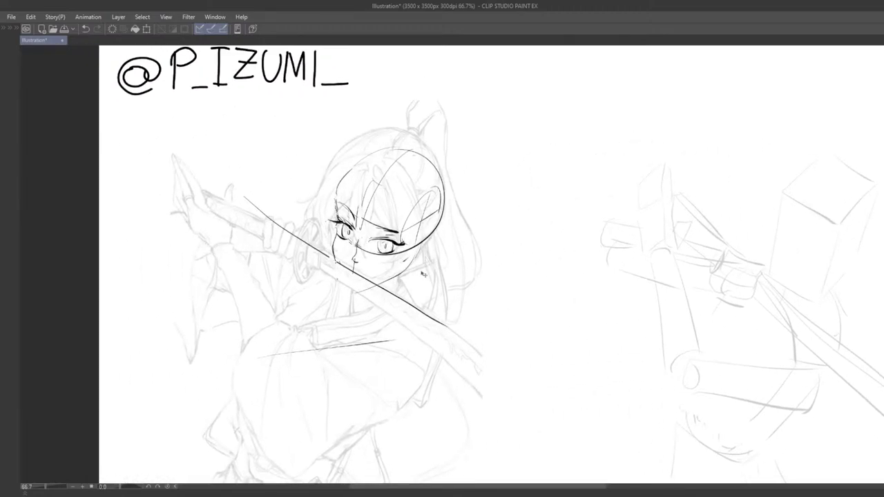
{"action": "scroll", "coordinate": [415, 241], "scroll_direction": "up", "scroll_amount": 1}
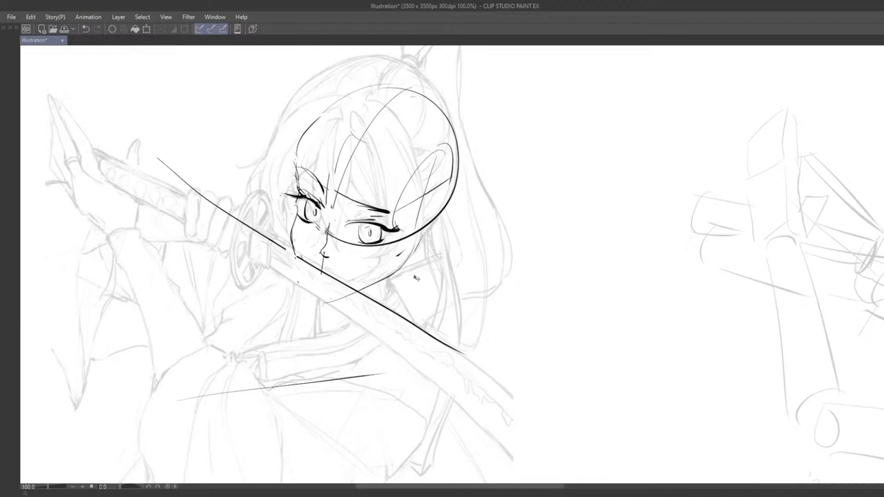
{"action": "left_click_drag", "start_coordinate": [414, 279], "coordinate": [459, 274]}
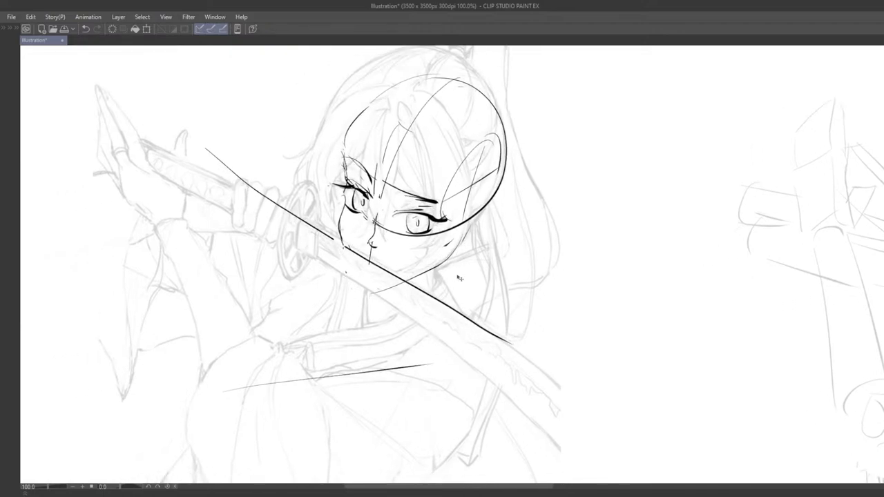
Raise the study 1 layer's opacity to 74% and nudge the overlaid head into closer alignment with the reference face.
{"action": "key", "text": "Tab"}
{"action": "left_click", "coordinate": [176, 268]}
{"action": "left_click_drag", "start_coordinate": [214, 171], "coordinate": [226, 169]}
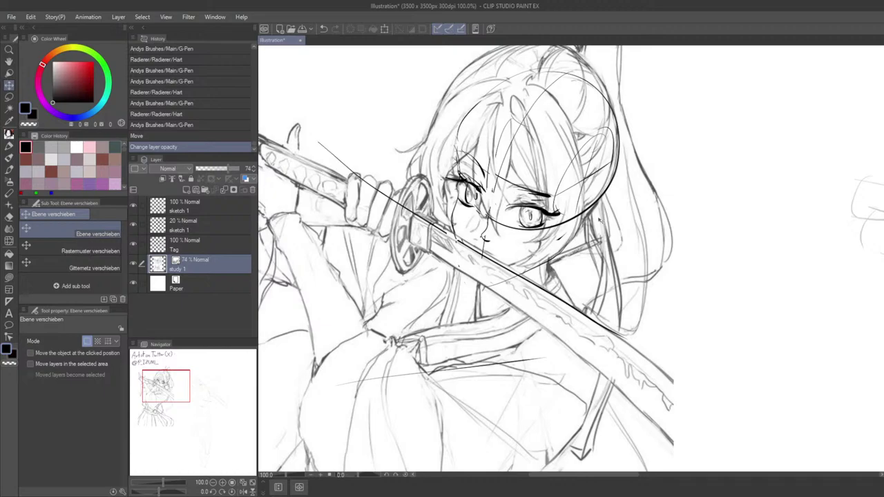
{"action": "left_click_drag", "start_coordinate": [600, 220], "coordinate": [598, 243]}
{"action": "key", "text": "ctrl+z"}
{"action": "left_click", "coordinate": [212, 203]}
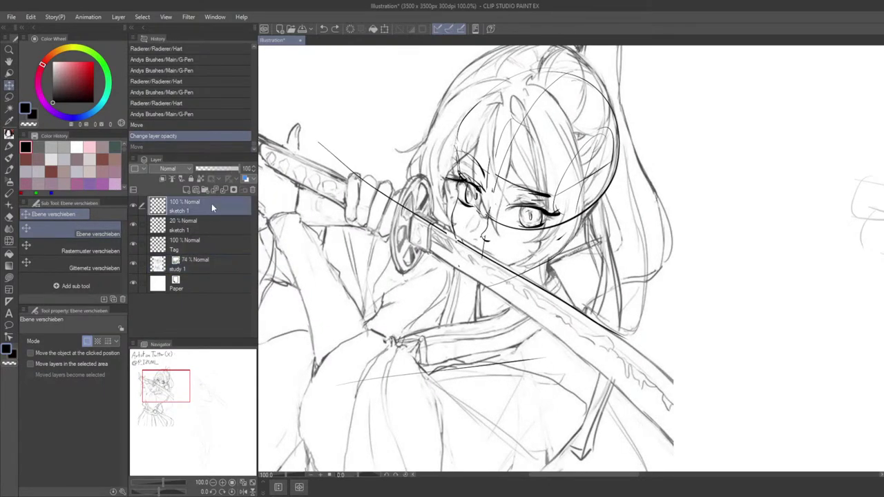
{"action": "mouse_move", "coordinate": [604, 226]}
{"action": "left_mouse_down"}
{"action": "mouse_move", "coordinate": [610, 222]}
{"action": "mouse_move", "coordinate": [606, 231]}
{"action": "left_mouse_up"}
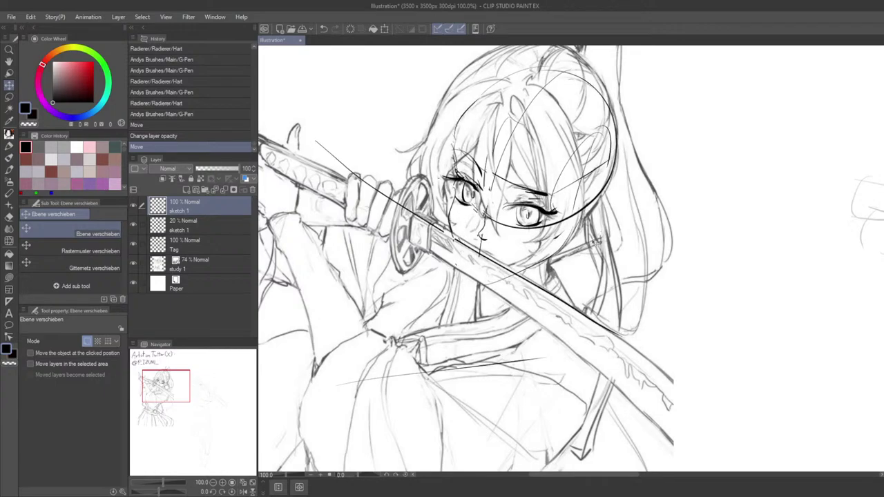
Try a corrective G-Pen stroke along the far side of the overlaid face and undo it.
{"action": "scroll", "coordinate": [593, 238], "scroll_direction": "down", "scroll_amount": 3}
{"action": "scroll", "coordinate": [489, 213], "scroll_direction": "up", "scroll_amount": 4}
{"action": "key", "text": "p"}
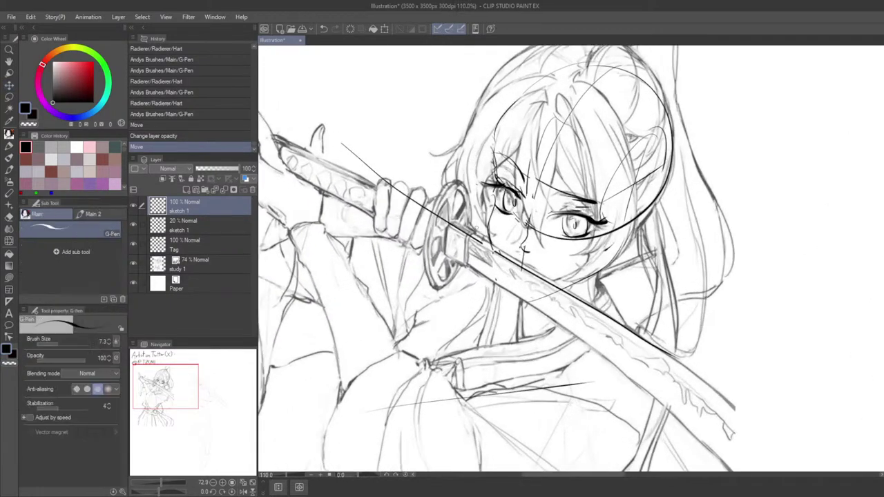
{"action": "mouse_move", "coordinate": [492, 161]}
{"action": "left_mouse_down"}
{"action": "mouse_move", "coordinate": [485, 177]}
{"action": "mouse_move", "coordinate": [497, 230]}
{"action": "left_mouse_up"}
{"action": "key", "text": "ctrl+z"}
{"action": "key", "text": "ctrl+z"}
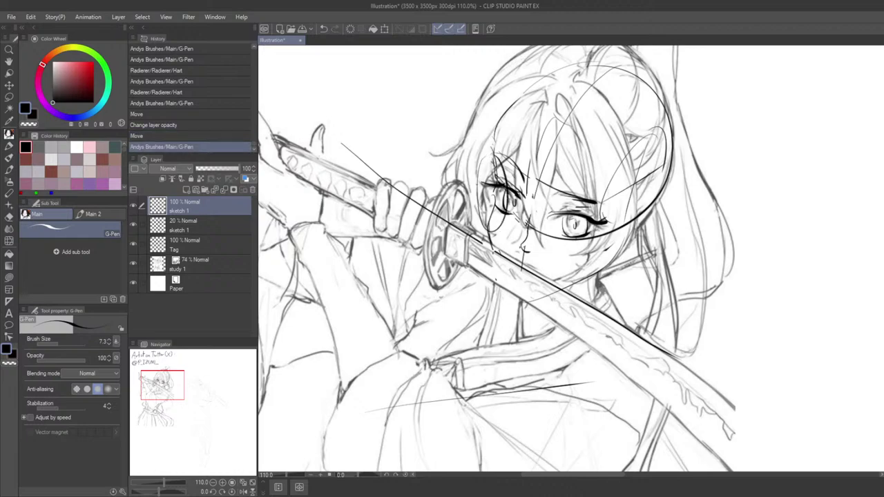
{"action": "scroll", "coordinate": [543, 231], "scroll_direction": "down", "scroll_amount": 4}
{"action": "left_click_drag", "start_coordinate": [597, 218], "coordinate": [514, 250]}
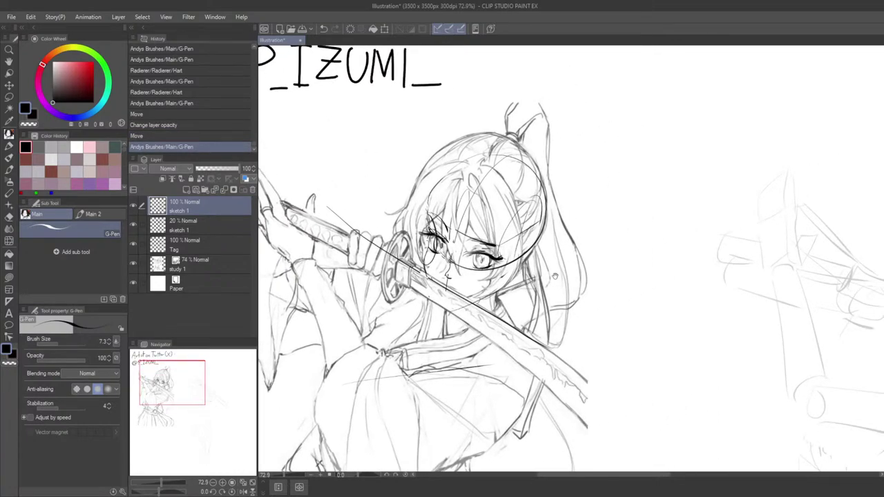
{"action": "scroll", "coordinate": [555, 276], "scroll_direction": "up", "scroll_amount": 2}
{"action": "key", "text": "ctrl+z"}
{"action": "scroll", "coordinate": [555, 277], "scroll_direction": "up", "scroll_amount": 1}
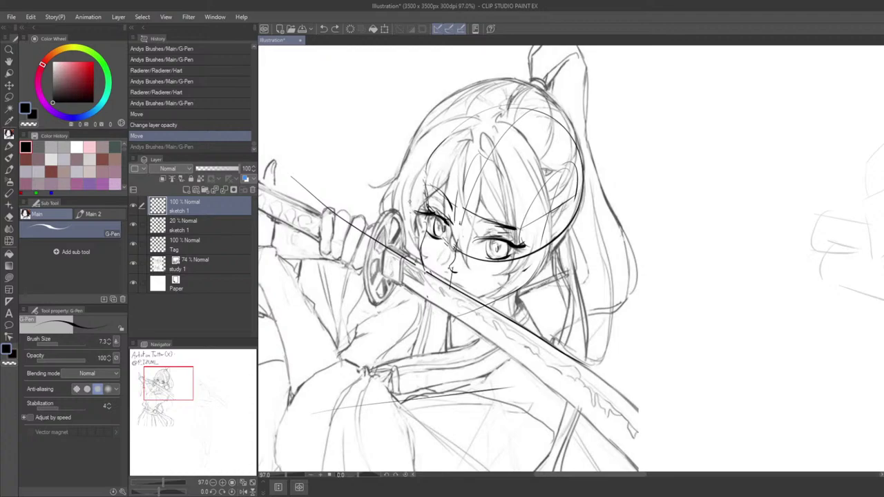
Undo the head overlay moves and the study 1 layer's opacity change.
{"action": "scroll", "coordinate": [445, 275], "scroll_direction": "down", "scroll_amount": 4}
{"action": "key", "text": "ctrl+z"}
{"action": "key", "text": "ctrl+z"}
{"action": "key", "text": "ctrl+z"}
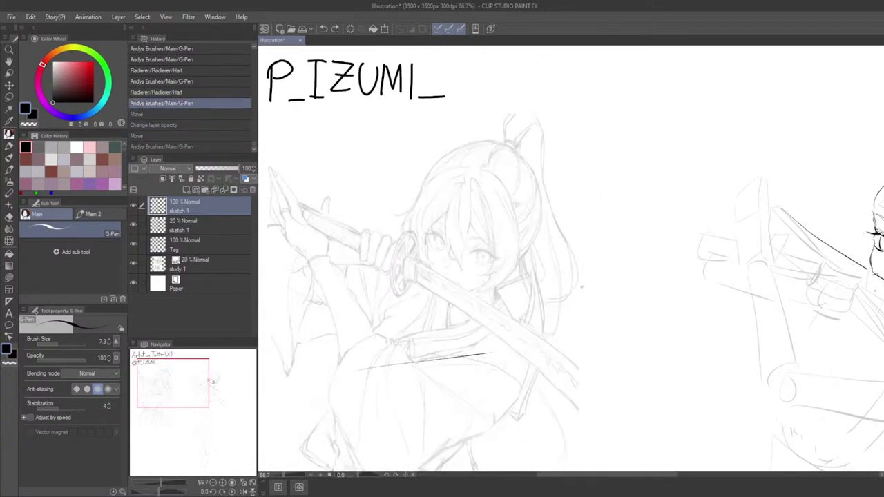
Erase the far eye and part of the far-side cheek contour from the sketched head with the hard eraser.
{"action": "mouse_move", "coordinate": [691, 290]}
{"action": "left_mouse_down"}
{"action": "mouse_move", "coordinate": [574, 268]}
{"action": "mouse_move", "coordinate": [440, 266]}
{"action": "left_mouse_up"}
{"action": "key", "text": "e"}
{"action": "scroll", "coordinate": [569, 206], "scroll_direction": "up", "scroll_amount": 3}
{"action": "mouse_move", "coordinate": [571, 207]}
{"action": "left_mouse_down"}
{"action": "mouse_move", "coordinate": [544, 219]}
{"action": "mouse_move", "coordinate": [492, 217]}
{"action": "mouse_move", "coordinate": [503, 192]}
{"action": "mouse_move", "coordinate": [506, 226]}
{"action": "mouse_move", "coordinate": [529, 226]}
{"action": "mouse_move", "coordinate": [522, 242]}
{"action": "left_mouse_up"}
{"action": "key", "text": "p"}
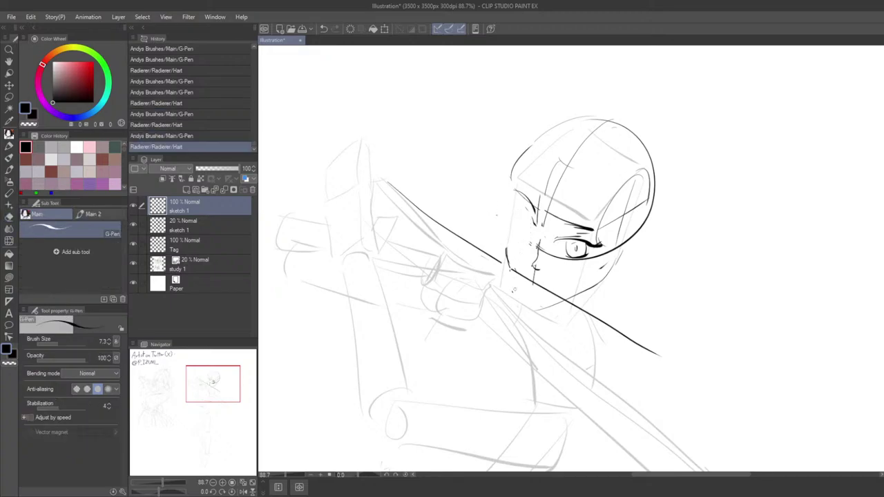
Set the study 1 layer's opacity to 59% and make the 100% sketch 1 layer active again.
{"action": "left_click", "coordinate": [177, 260]}
{"action": "left_click_drag", "start_coordinate": [220, 167], "coordinate": [221, 169]}
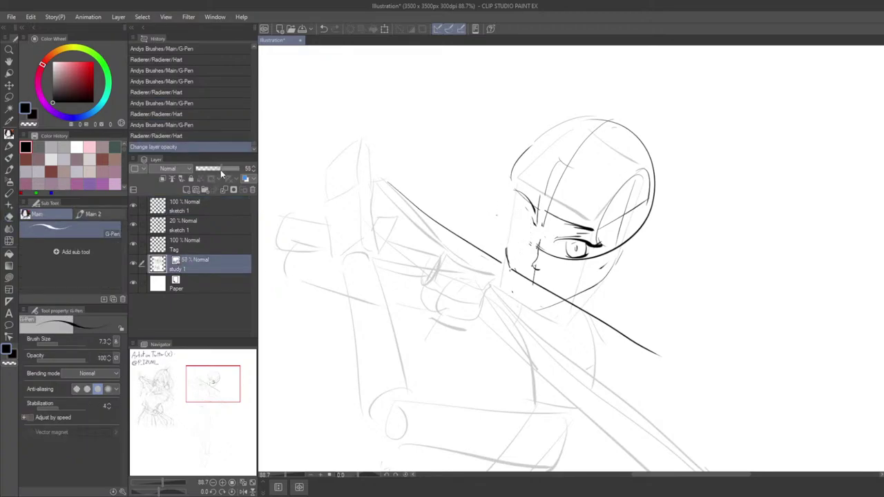
{"action": "left_click_drag", "start_coordinate": [340, 262], "coordinate": [447, 245]}
{"action": "scroll", "coordinate": [416, 268], "scroll_direction": "down", "scroll_amount": 2}
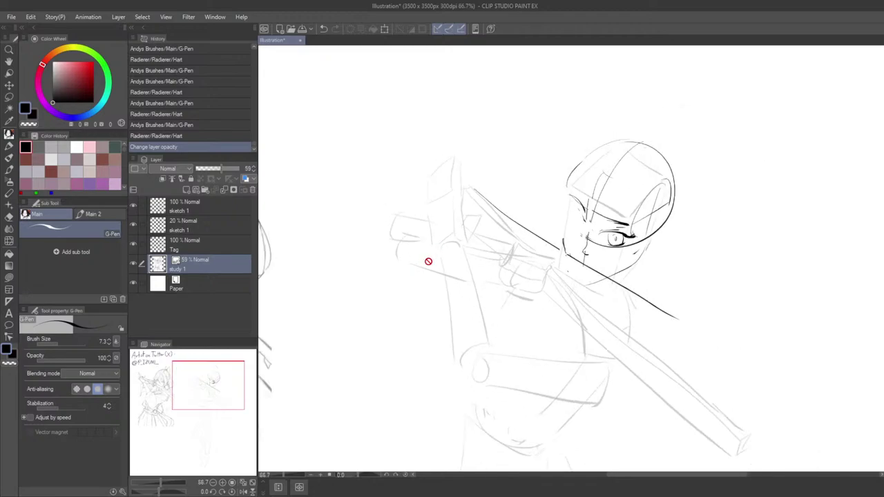
{"action": "key", "text": "Tab"}
{"action": "key", "text": "Tab"}
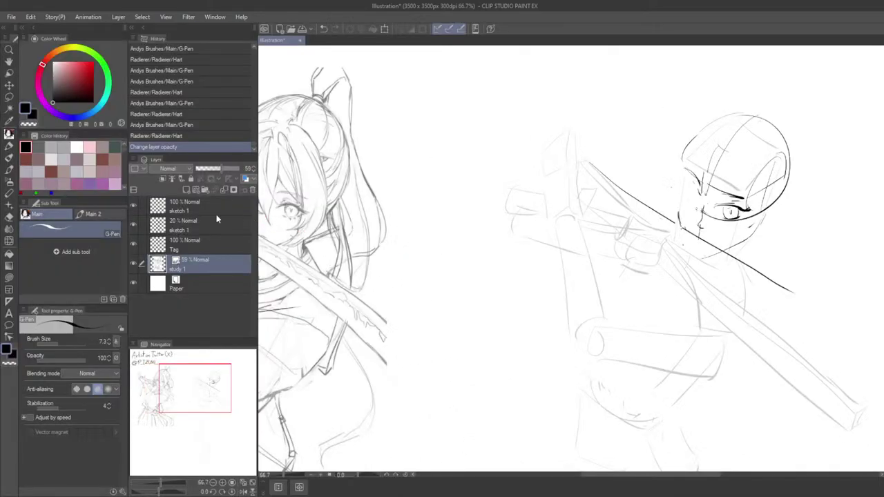
{"action": "left_click", "coordinate": [208, 206]}
Clear the old forehead-side head contour and try replacement strokes around the brow and far side of the face.
{"action": "key", "text": "Tab"}
{"action": "left_click_drag", "start_coordinate": [553, 185], "coordinate": [548, 208]}
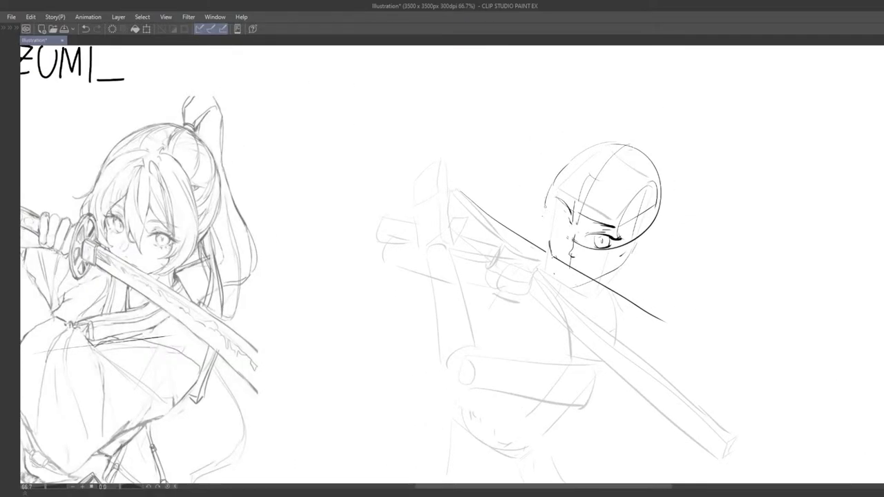
{"action": "key", "text": "ctrl+z"}
{"action": "mouse_move", "coordinate": [568, 166]}
{"action": "left_mouse_down"}
{"action": "mouse_move", "coordinate": [552, 183]}
{"action": "mouse_move", "coordinate": [574, 158]}
{"action": "mouse_move", "coordinate": [547, 205]}
{"action": "left_mouse_up"}
{"action": "key", "text": "ctrl+z"}
{"action": "key", "text": "ctrl+z"}
{"action": "key", "text": "ctrl+z"}
{"action": "mouse_move", "coordinate": [587, 144]}
{"action": "left_mouse_down"}
{"action": "mouse_move", "coordinate": [548, 188]}
{"action": "mouse_move", "coordinate": [583, 206]}
{"action": "left_mouse_up"}
{"action": "key", "text": "ctrl+z"}
{"action": "key", "text": "ctrl+z"}
Redraw the forehead-side curve of the head from the crown down to the far brow.
{"action": "left_click_drag", "start_coordinate": [605, 119], "coordinate": [564, 161]}
{"action": "key", "text": "ctrl+z"}
{"action": "key", "text": "ctrl+y"}
{"action": "key", "text": "ctrl+z"}
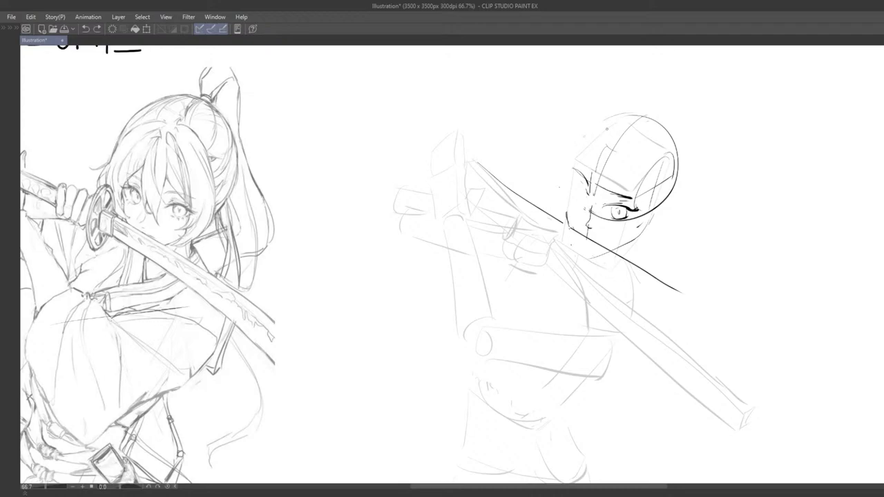
{"action": "key", "text": "ctrl+y"}
{"action": "key", "text": "ctrl+z"}
{"action": "key", "text": "ctrl+y"}
{"action": "left_click_drag", "start_coordinate": [588, 194], "coordinate": [589, 194]}
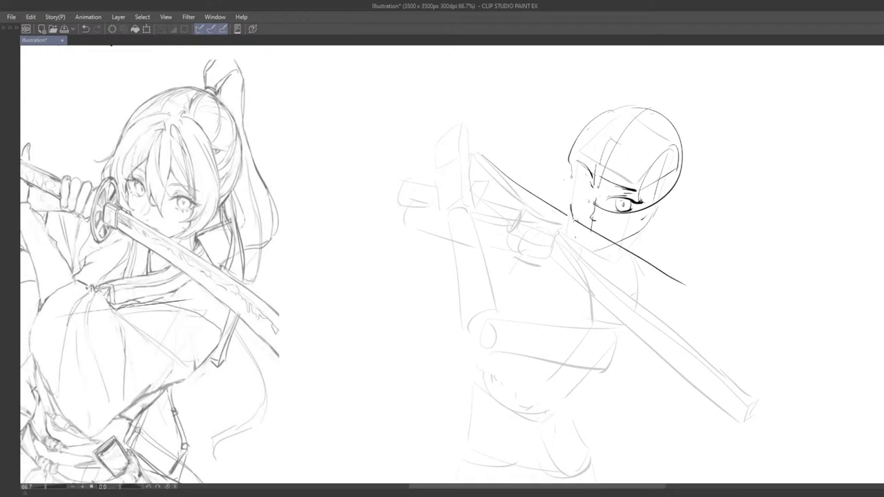
Try short contour strokes at the far eye socket, toggling them to compare the face's outline.
{"action": "key", "text": "ctrl+z"}
{"action": "key", "text": "ctrl+y"}
{"action": "key", "text": "ctrl+z"}
{"action": "mouse_move", "coordinate": [571, 165]}
{"action": "left_mouse_down"}
{"action": "mouse_move", "coordinate": [571, 200]}
{"action": "mouse_move", "coordinate": [572, 191]}
{"action": "left_mouse_up"}
{"action": "key", "text": "ctrl+z"}
{"action": "key", "text": "ctrl+z"}
{"action": "key", "text": "ctrl+z"}
{"action": "key", "text": "ctrl+z"}
{"action": "key", "text": "ctrl+z"}
{"action": "key", "text": "ctrl+y"}
{"action": "key", "text": "ctrl+z"}
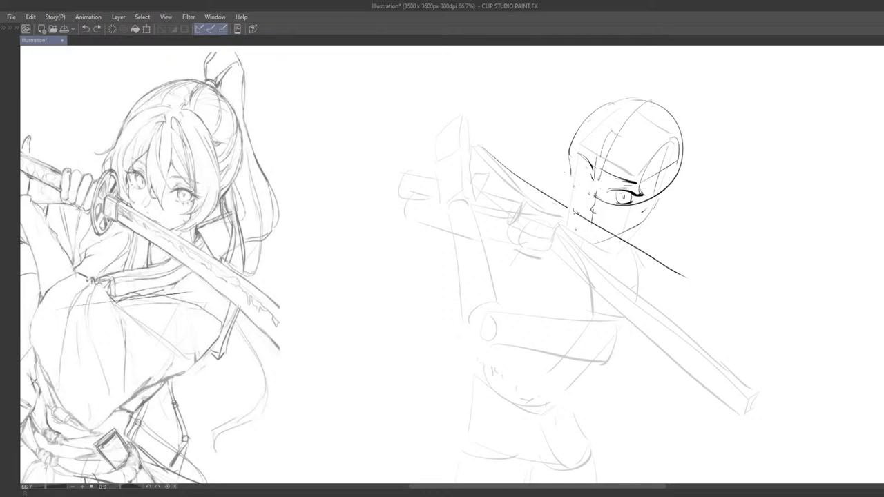
Draw the far-side cheek contour from the eye socket down to the sword line.
{"action": "key", "text": "ctrl+y"}
{"action": "key", "text": "ctrl+z"}
{"action": "key", "text": "ctrl+y"}
{"action": "key", "text": "ctrl+z"}
{"action": "key", "text": "ctrl+y"}
{"action": "key", "text": "ctrl+y"}
{"action": "key", "text": "ctrl+z"}
{"action": "key", "text": "ctrl+y"}
{"action": "key", "text": "ctrl+z"}
{"action": "mouse_move", "coordinate": [571, 176]}
{"action": "left_mouse_down"}
{"action": "mouse_move", "coordinate": [578, 214]}
{"action": "mouse_move", "coordinate": [613, 215]}
{"action": "mouse_move", "coordinate": [599, 217]}
{"action": "left_mouse_up"}
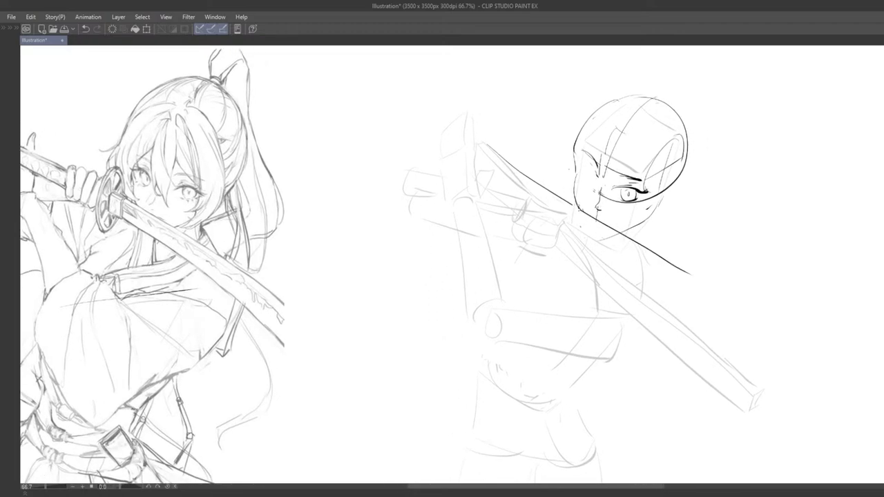
Sketch the far eye's upper eyelid beneath the brow, comparing alternative strokes.
{"action": "key", "text": "ctrl+z"}
{"action": "key", "text": "ctrl+y"}
{"action": "key", "text": "ctrl+z"}
{"action": "left_click_drag", "start_coordinate": [578, 167], "coordinate": [600, 178]}
{"action": "key", "text": "ctrl+z"}
{"action": "key", "text": "ctrl+y"}
{"action": "key", "text": "ctrl+z"}
{"action": "key", "text": "ctrl+y"}
{"action": "key", "text": "ctrl+z"}
{"action": "key", "text": "ctrl+y"}
Build up the far eye with lashes and an iris, and rework the face contour beside it.
{"action": "mouse_move", "coordinate": [572, 165]}
{"action": "left_mouse_down"}
{"action": "mouse_move", "coordinate": [586, 169]}
{"action": "mouse_move", "coordinate": [577, 195]}
{"action": "left_mouse_up"}
{"action": "key", "text": "ctrl+z"}
{"action": "key", "text": "ctrl+z"}
{"action": "left_click_drag", "start_coordinate": [564, 153], "coordinate": [586, 212]}
{"action": "key", "text": "ctrl+z"}
{"action": "key", "text": "ctrl+z"}
{"action": "key", "text": "ctrl+z"}
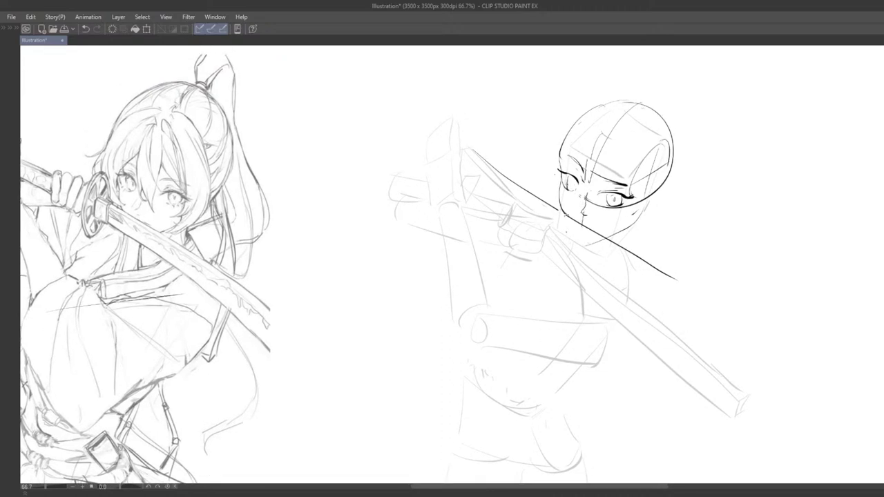
Refine the far eye's iris, pupil and eyelid line to match the near eye.
{"action": "key", "text": "ctrl+z"}
{"action": "key", "text": "ctrl+z"}
{"action": "left_click_drag", "start_coordinate": [567, 176], "coordinate": [573, 195]}
{"action": "key", "text": "ctrl+z"}
{"action": "left_click_drag", "start_coordinate": [579, 200], "coordinate": [574, 174]}
{"action": "left_click_drag", "start_coordinate": [580, 181], "coordinate": [574, 178]}
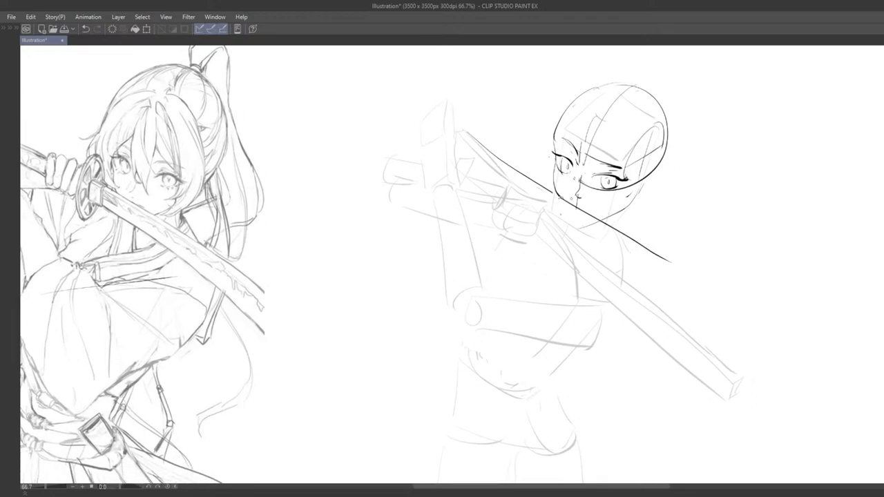
{"action": "key", "text": "ctrl+z"}
{"action": "left_click_drag", "start_coordinate": [557, 152], "coordinate": [571, 155]}
{"action": "key", "text": "ctrl+z"}
Rework the nose bridge between the eyes with short strokes, checking the face at smaller magnification.
{"action": "scroll", "coordinate": [564, 188], "scroll_direction": "down", "scroll_amount": 1}
{"action": "scroll", "coordinate": [566, 185], "scroll_direction": "down", "scroll_amount": 1}
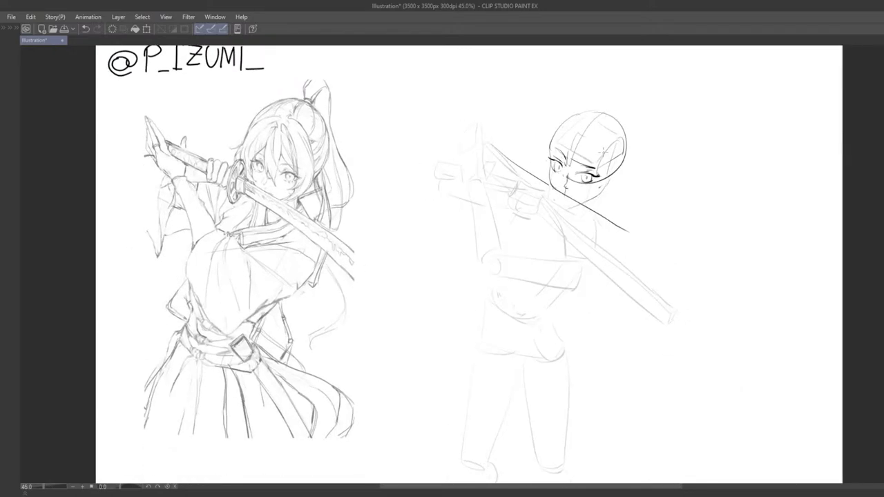
{"action": "scroll", "coordinate": [480, 156], "scroll_direction": "up", "scroll_amount": 2}
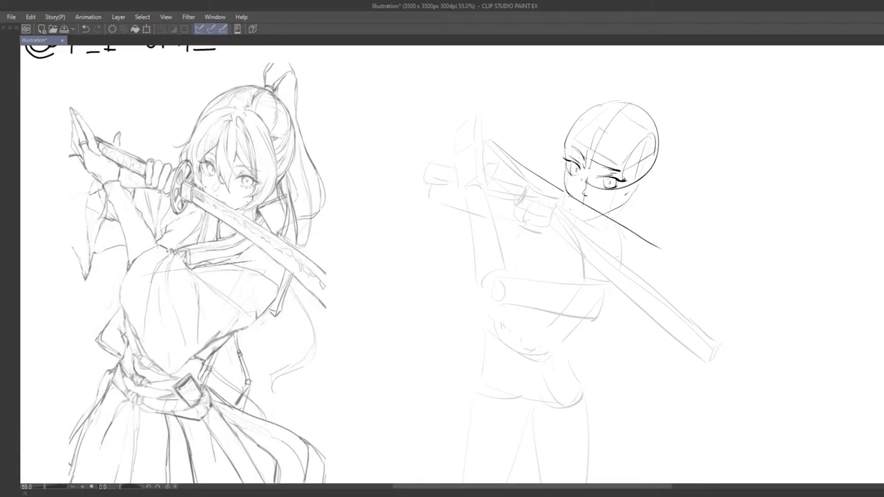
{"action": "scroll", "coordinate": [573, 174], "scroll_direction": "up", "scroll_amount": 1}
{"action": "left_click_drag", "start_coordinate": [586, 179], "coordinate": [582, 174]}
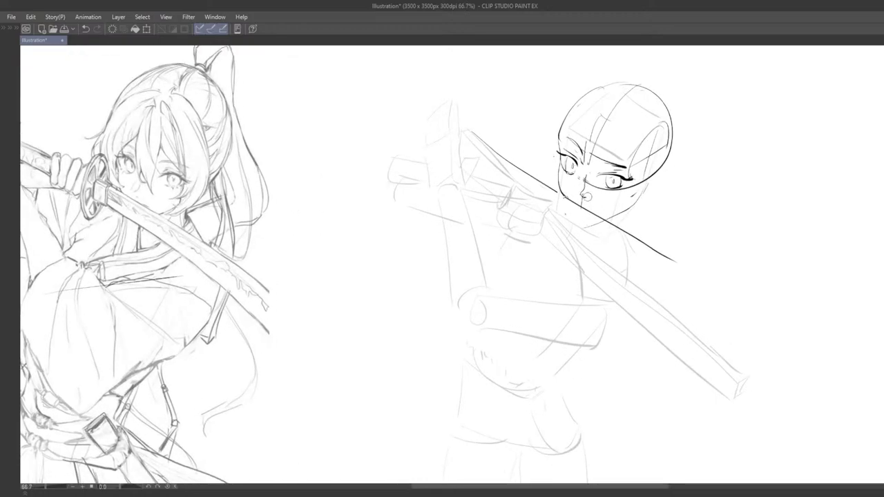
{"action": "key", "text": "ctrl+z"}
{"action": "key", "text": "ctrl+z"}
{"action": "left_click_drag", "start_coordinate": [585, 181], "coordinate": [584, 197]}
{"action": "key", "text": "ctrl+z"}
{"action": "scroll", "coordinate": [607, 145], "scroll_direction": "down", "scroll_amount": 3}
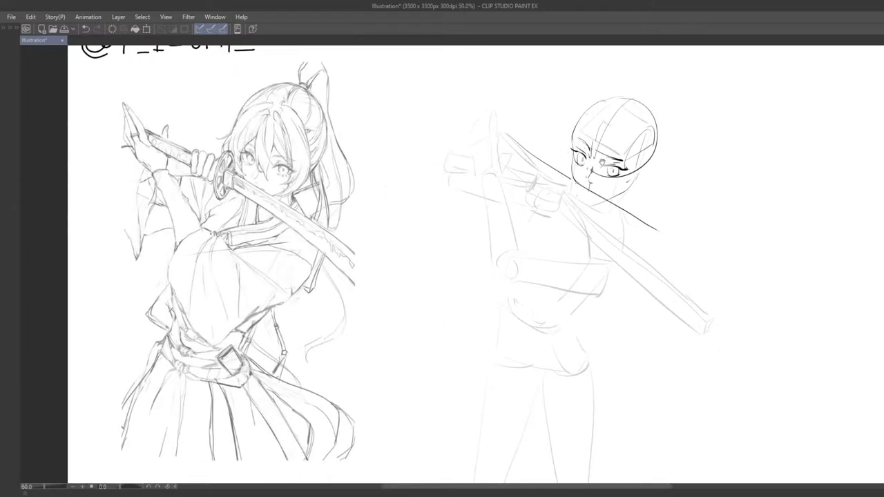
{"action": "scroll", "coordinate": [597, 170], "scroll_direction": "up", "scroll_amount": 2}
{"action": "left_click_drag", "start_coordinate": [606, 145], "coordinate": [589, 173]}
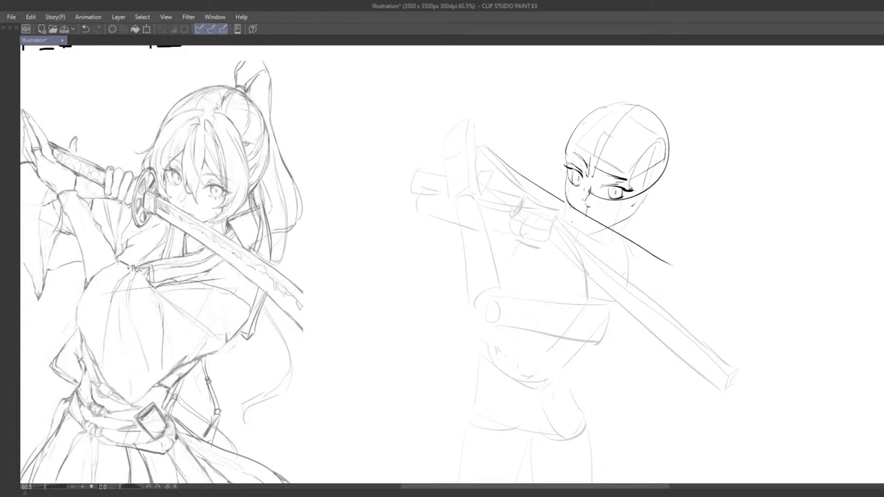
Overlay the redrawn head on the reference character's face with the move tool.
{"action": "scroll", "coordinate": [585, 188], "scroll_direction": "down", "scroll_amount": 2}
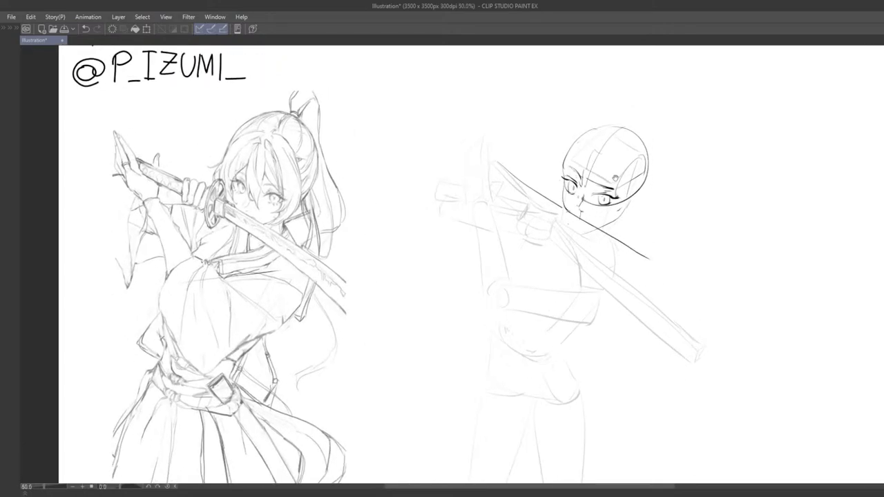
{"action": "left_click_drag", "start_coordinate": [595, 199], "coordinate": [678, 198]}
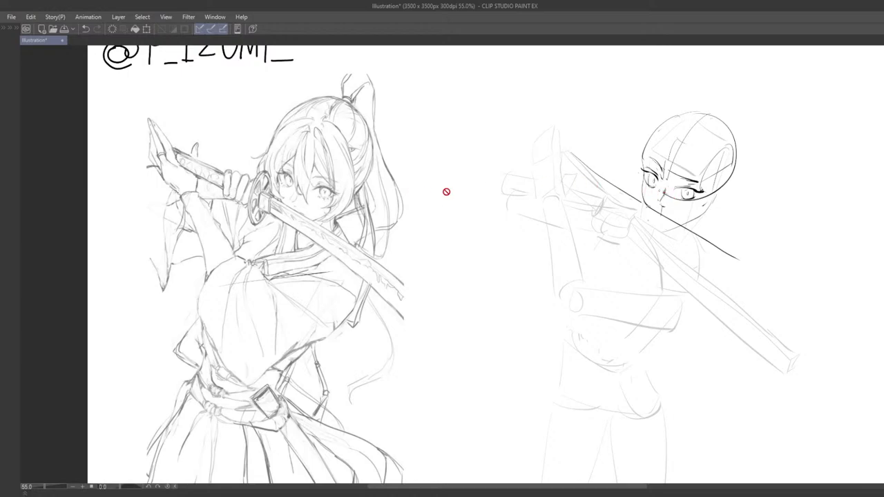
{"action": "key", "text": "Tab"}
{"action": "key", "text": "Tab"}
{"action": "key", "text": "k"}
{"action": "mouse_move", "coordinate": [735, 173]}
{"action": "left_mouse_down"}
{"action": "mouse_move", "coordinate": [448, 192]}
{"action": "mouse_move", "coordinate": [532, 201]}
{"action": "left_mouse_up"}
{"action": "mouse_move", "coordinate": [524, 207]}
{"action": "left_mouse_down"}
{"action": "mouse_move", "coordinate": [446, 189]}
{"action": "mouse_move", "coordinate": [450, 210]}
{"action": "mouse_move", "coordinate": [494, 243]}
{"action": "left_mouse_up"}
{"action": "scroll", "coordinate": [452, 219], "scroll_direction": "up", "scroll_amount": 3}
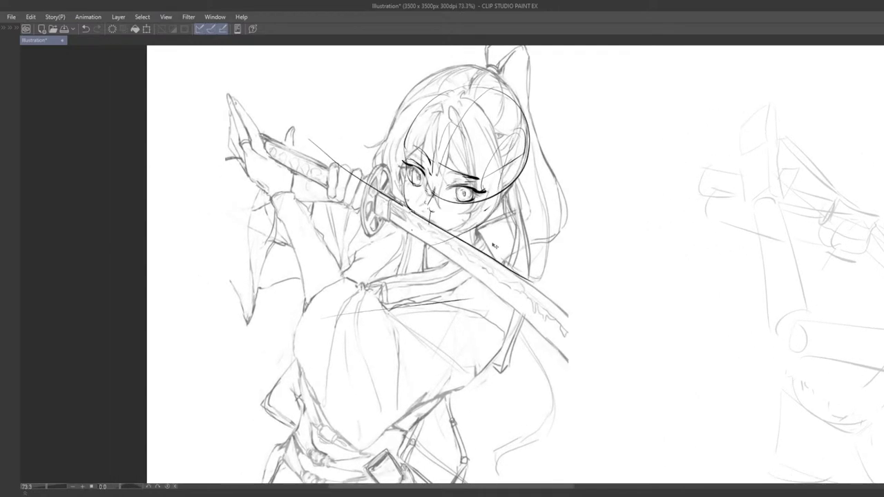
Compare the overlaid eyes, nose and jaw with the reference up close, and undo the head's move.
{"action": "scroll", "coordinate": [496, 243], "scroll_direction": "up", "scroll_amount": 2}
{"action": "scroll", "coordinate": [475, 242], "scroll_direction": "up", "scroll_amount": 2}
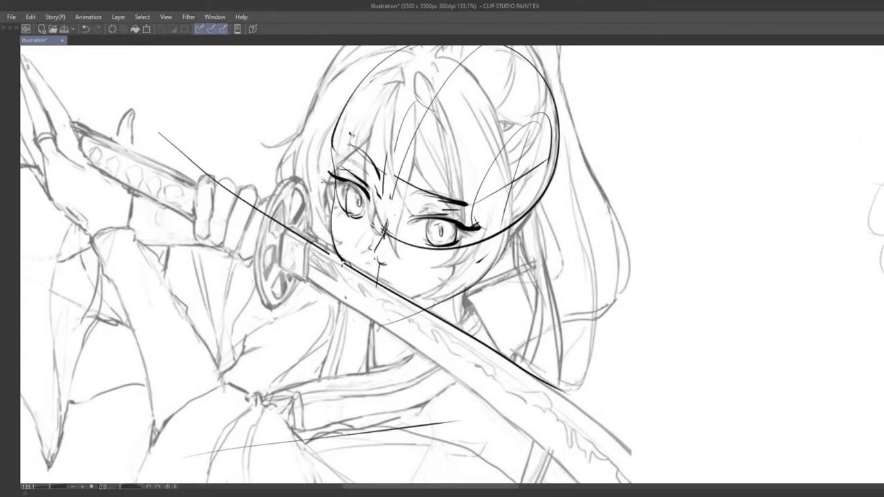
{"action": "scroll", "coordinate": [347, 227], "scroll_direction": "down", "scroll_amount": 1}
{"action": "scroll", "coordinate": [366, 232], "scroll_direction": "down", "scroll_amount": 2}
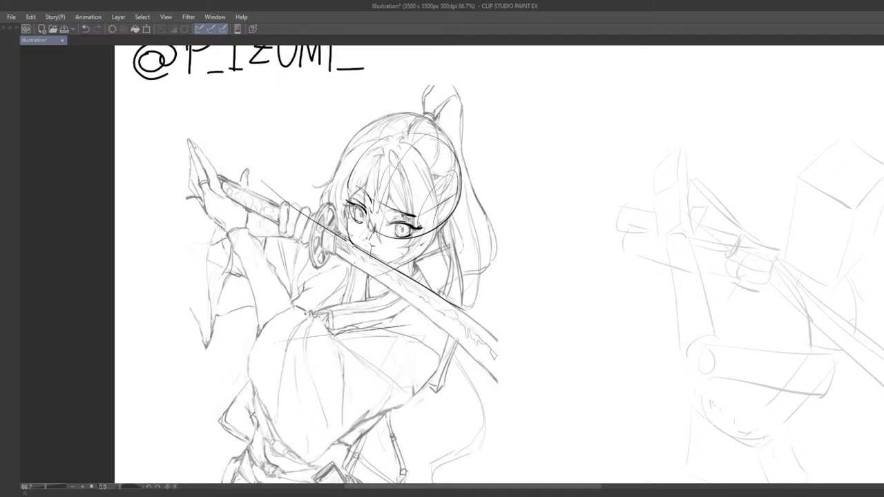
{"action": "key", "text": "ctrl+z"}
{"action": "left_click_drag", "start_coordinate": [670, 242], "coordinate": [554, 255]}
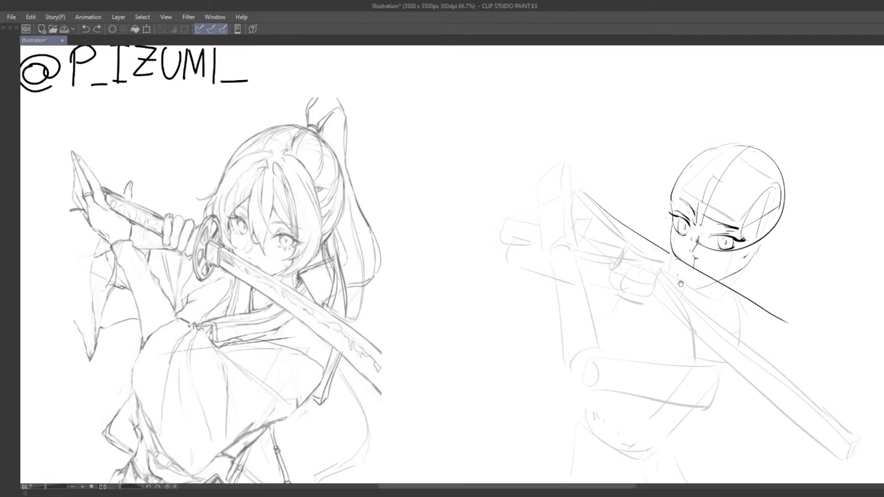
Redraw the forehead-side contour of the head as one smooth curve from the crown to the far brow, retrying the stroke.
{"action": "left_click_drag", "start_coordinate": [680, 283], "coordinate": [615, 285]}
{"action": "left_click_drag", "start_coordinate": [602, 206], "coordinate": [636, 160]}
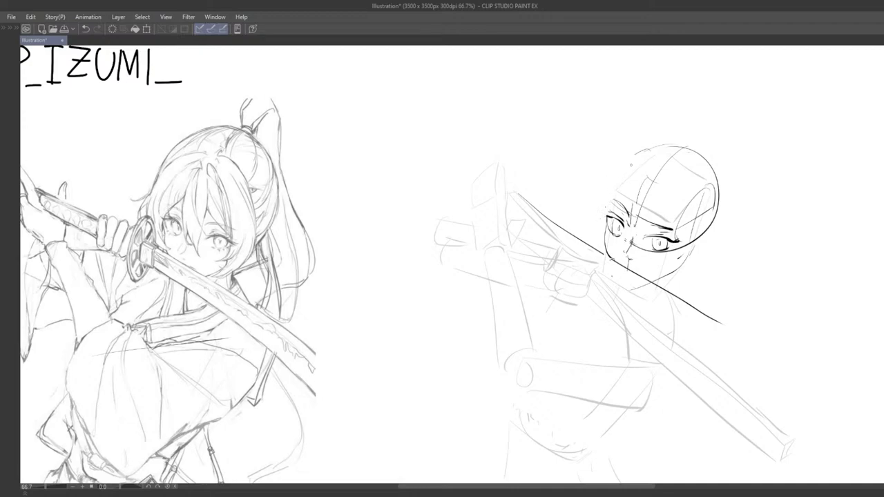
{"action": "left_click_drag", "start_coordinate": [639, 150], "coordinate": [599, 213]}
{"action": "key", "text": "ctrl+z"}
{"action": "mouse_move", "coordinate": [641, 151]}
{"action": "left_mouse_down"}
{"action": "mouse_move", "coordinate": [607, 185]}
{"action": "mouse_move", "coordinate": [602, 210]}
{"action": "left_mouse_up"}
{"action": "key", "text": "ctrl+z"}
{"action": "key", "text": "ctrl+z"}
{"action": "key", "text": "ctrl+y"}
{"action": "key", "text": "ctrl+z"}
{"action": "mouse_move", "coordinate": [641, 153]}
{"action": "left_mouse_down"}
{"action": "mouse_move", "coordinate": [613, 169]}
{"action": "mouse_move", "coordinate": [601, 207]}
{"action": "left_mouse_up"}
{"action": "key", "text": "ctrl+z"}
{"action": "key", "text": "ctrl+y"}
{"action": "key", "text": "ctrl+z"}
{"action": "key", "text": "ctrl+y"}
{"action": "key", "text": "ctrl+z"}
{"action": "left_click_drag", "start_coordinate": [638, 154], "coordinate": [600, 209]}
{"action": "mouse_move", "coordinate": [614, 228]}
{"action": "left_mouse_down"}
{"action": "mouse_move", "coordinate": [589, 203]}
{"action": "mouse_move", "coordinate": [566, 201]}
{"action": "mouse_move", "coordinate": [559, 220]}
{"action": "left_mouse_up"}
{"action": "mouse_move", "coordinate": [561, 219]}
{"action": "left_mouse_down"}
{"action": "mouse_move", "coordinate": [554, 205]}
{"action": "mouse_move", "coordinate": [564, 231]}
{"action": "mouse_move", "coordinate": [577, 232]}
{"action": "mouse_move", "coordinate": [571, 223]}
{"action": "mouse_move", "coordinate": [578, 229]}
{"action": "left_mouse_up"}
{"action": "key", "text": "ctrl+z"}
{"action": "key", "text": "ctrl+z"}
{"action": "key", "text": "ctrl+z"}
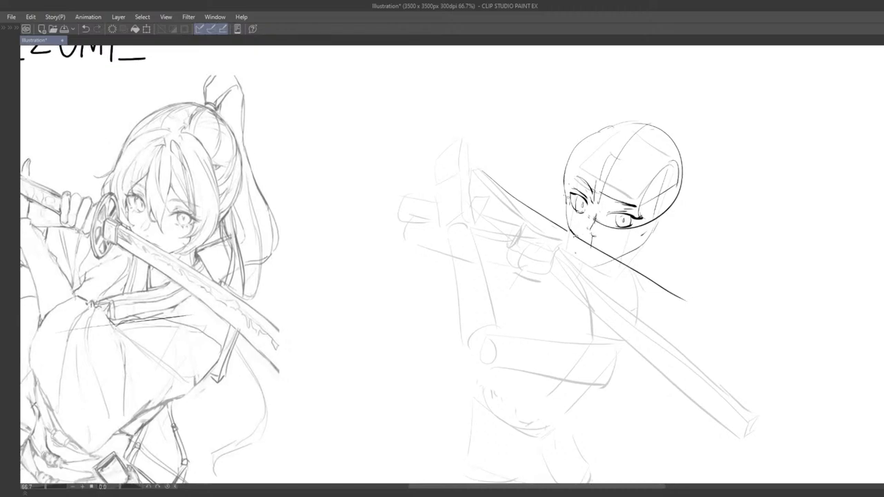
Lasso the far eye, nudge it closer to the outer edge of the face, and clear the selection.
{"action": "left_click_drag", "start_coordinate": [563, 187], "coordinate": [565, 199]}
{"action": "mouse_move", "coordinate": [573, 182]}
{"action": "left_mouse_down"}
{"action": "mouse_move", "coordinate": [584, 224]}
{"action": "mouse_move", "coordinate": [585, 184]}
{"action": "mouse_move", "coordinate": [576, 184]}
{"action": "mouse_move", "coordinate": [583, 204]}
{"action": "left_mouse_up"}
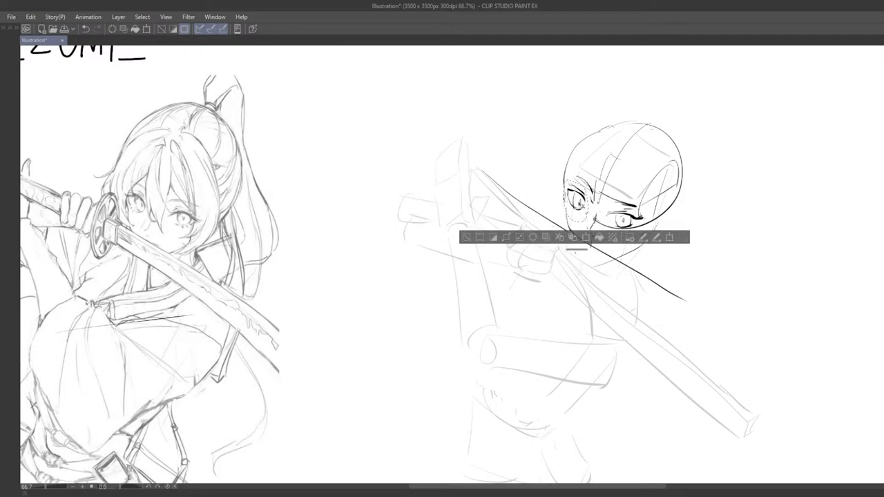
{"action": "left_click", "coordinate": [466, 238]}
{"action": "left_click_drag", "start_coordinate": [561, 201], "coordinate": [545, 193]}
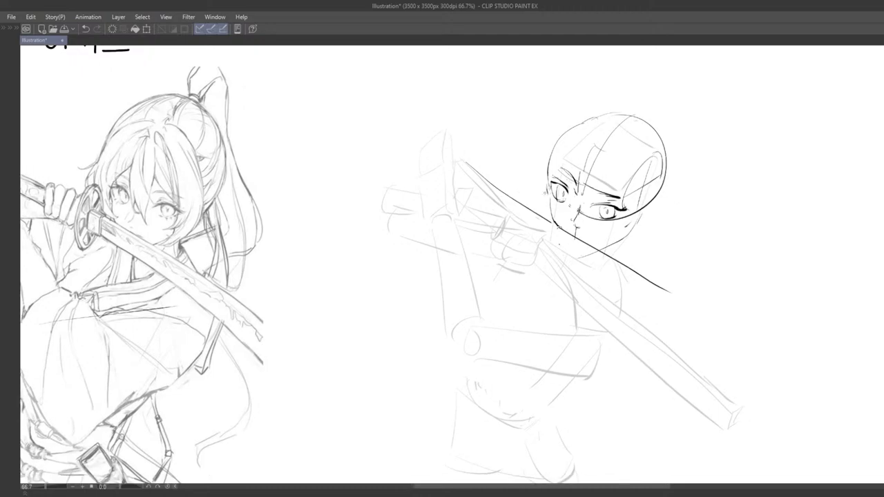
Redraw the nose tip just above the sword line with short strokes, undoing the unsuitable ones.
{"action": "mouse_move", "coordinate": [581, 223]}
{"action": "left_mouse_down"}
{"action": "mouse_move", "coordinate": [579, 209]}
{"action": "mouse_move", "coordinate": [567, 221]}
{"action": "mouse_move", "coordinate": [577, 229]}
{"action": "left_mouse_up"}
{"action": "key", "text": "ctrl+z"}
{"action": "key", "text": "ctrl+z"}
{"action": "left_click_drag", "start_coordinate": [575, 224], "coordinate": [580, 232]}
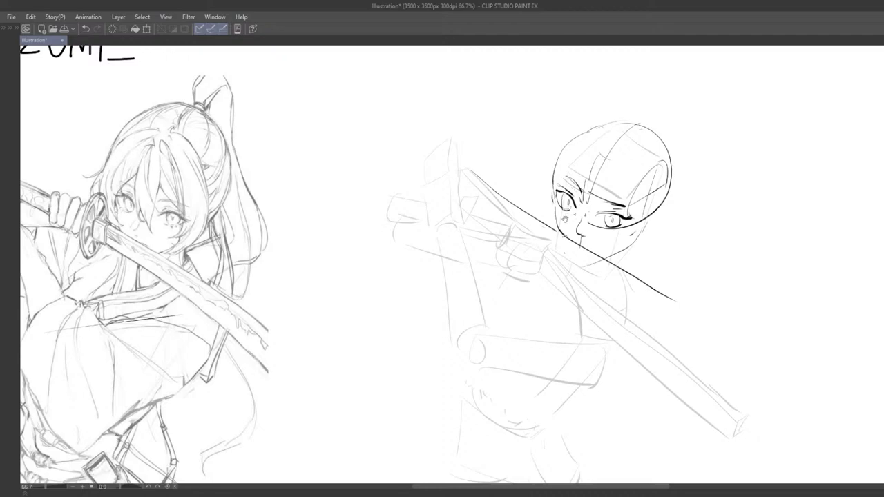
{"action": "key", "text": "ctrl+z"}
{"action": "left_click_drag", "start_coordinate": [565, 191], "coordinate": [551, 186]}
{"action": "mouse_move", "coordinate": [564, 210]}
{"action": "left_mouse_down"}
{"action": "mouse_move", "coordinate": [569, 179]}
{"action": "mouse_move", "coordinate": [576, 191]}
{"action": "mouse_move", "coordinate": [572, 182]}
{"action": "mouse_move", "coordinate": [547, 195]}
{"action": "mouse_move", "coordinate": [523, 219]}
{"action": "mouse_move", "coordinate": [530, 253]}
{"action": "left_mouse_up"}
{"action": "key", "text": "ctrl+z"}
{"action": "key", "text": "ctrl+z"}
{"action": "key", "text": "ctrl+z"}
{"action": "scroll", "coordinate": [572, 194], "scroll_direction": "down", "scroll_amount": 5}
{"action": "scroll", "coordinate": [572, 194], "scroll_direction": "up", "scroll_amount": 4}
{"action": "left_click_drag", "start_coordinate": [514, 215], "coordinate": [501, 208]}
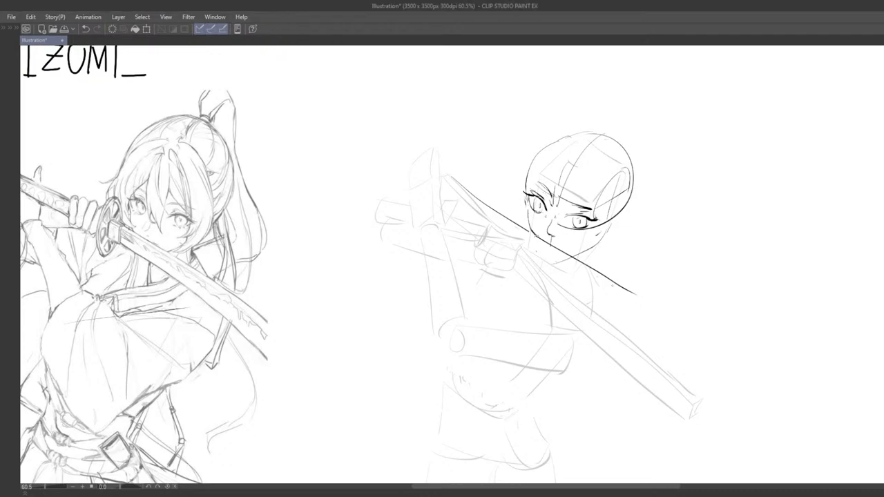
Erase the forehead-side head contour and try replacement curves from the far temple up to the crown.
{"action": "mouse_move", "coordinate": [563, 271]}
{"action": "left_mouse_down"}
{"action": "mouse_move", "coordinate": [491, 235]}
{"action": "mouse_move", "coordinate": [535, 259]}
{"action": "mouse_move", "coordinate": [532, 282]}
{"action": "mouse_move", "coordinate": [507, 294]}
{"action": "left_mouse_up"}
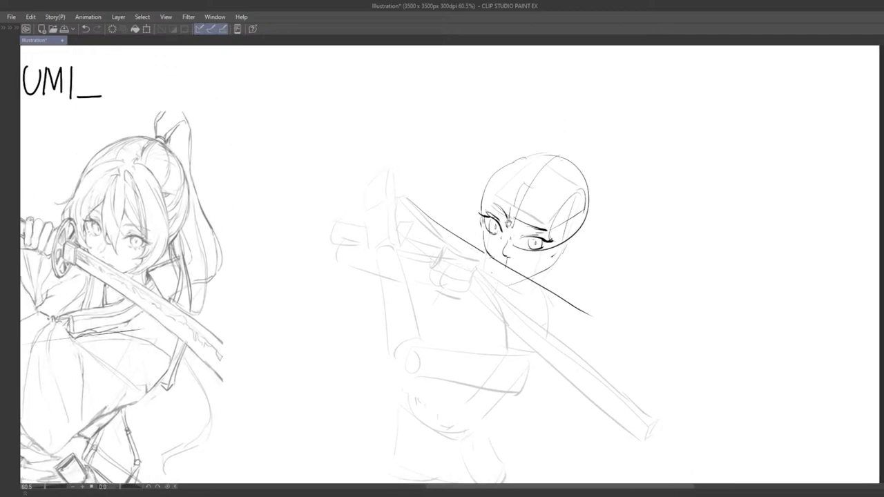
{"action": "left_click_drag", "start_coordinate": [486, 261], "coordinate": [491, 253]}
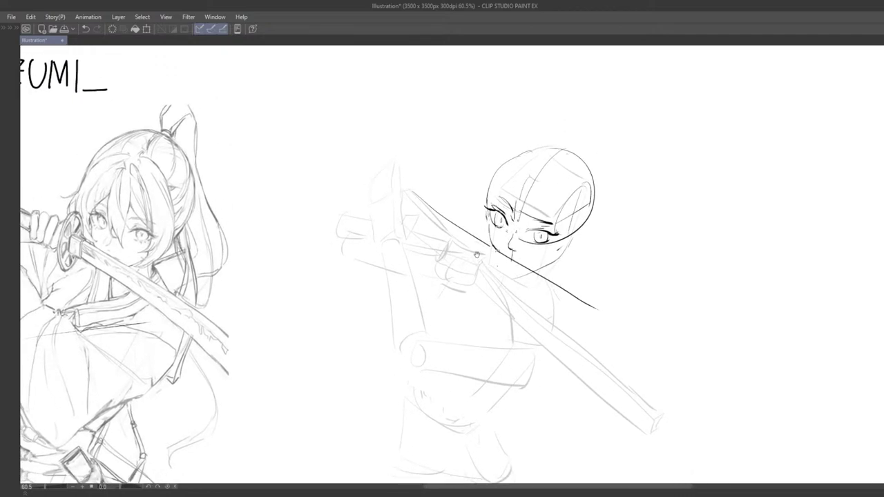
{"action": "mouse_move", "coordinate": [487, 284]}
{"action": "left_mouse_down"}
{"action": "mouse_move", "coordinate": [477, 256]}
{"action": "mouse_move", "coordinate": [488, 294]}
{"action": "mouse_move", "coordinate": [486, 281]}
{"action": "left_mouse_up"}
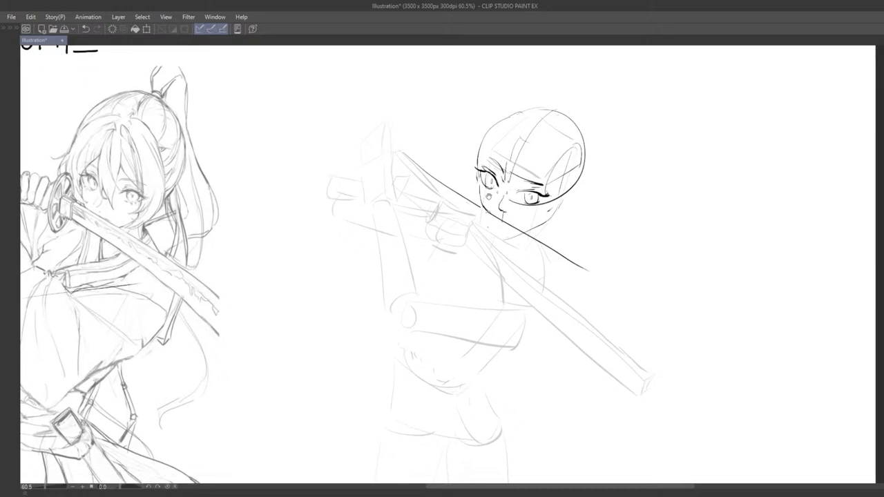
{"action": "mouse_move", "coordinate": [482, 188]}
{"action": "left_mouse_down"}
{"action": "mouse_move", "coordinate": [495, 220]}
{"action": "mouse_move", "coordinate": [483, 232]}
{"action": "left_mouse_up"}
{"action": "left_click_drag", "start_coordinate": [511, 199], "coordinate": [521, 178]}
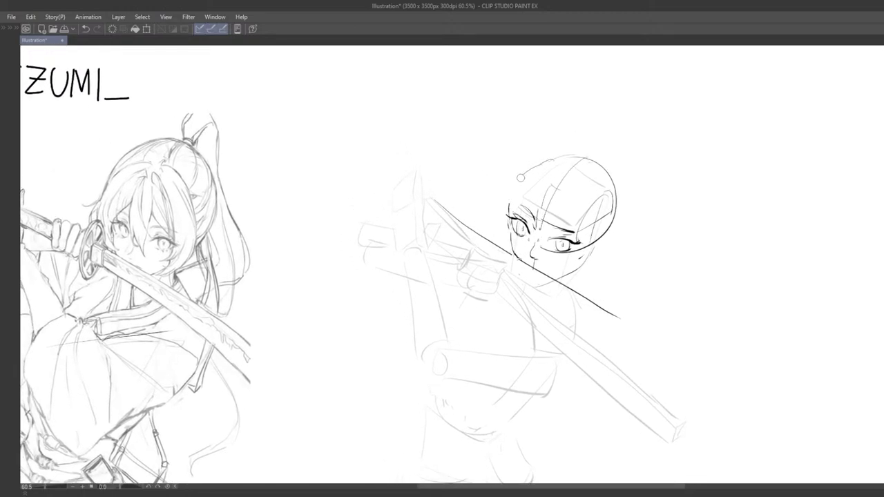
{"action": "key", "text": "ctrl+z"}
{"action": "mouse_move", "coordinate": [509, 214]}
{"action": "left_mouse_down"}
{"action": "mouse_move", "coordinate": [516, 176]}
{"action": "mouse_move", "coordinate": [566, 157]}
{"action": "left_mouse_up"}
{"action": "key", "text": "ctrl+z"}
{"action": "left_click_drag", "start_coordinate": [525, 181], "coordinate": [579, 160]}
{"action": "key", "text": "ctrl+z"}
{"action": "mouse_move", "coordinate": [549, 214]}
{"action": "left_mouse_down"}
{"action": "mouse_move", "coordinate": [529, 204]}
{"action": "mouse_move", "coordinate": [527, 222]}
{"action": "mouse_move", "coordinate": [494, 216]}
{"action": "mouse_move", "coordinate": [528, 168]}
{"action": "left_mouse_up"}
{"action": "key", "text": "ctrl+z"}
{"action": "key", "text": "ctrl+z"}
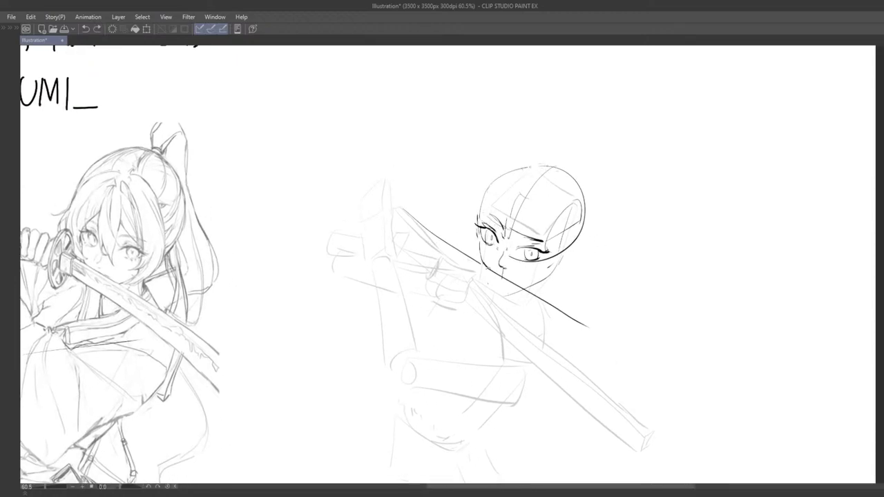
Draw a rounder skull curve from the far temple to the crown and check the whole figure beside the reference.
{"action": "key", "text": "ctrl+z"}
{"action": "mouse_move", "coordinate": [483, 197]}
{"action": "left_mouse_down"}
{"action": "mouse_move", "coordinate": [532, 169]}
{"action": "mouse_move", "coordinate": [525, 166]}
{"action": "mouse_move", "coordinate": [544, 165]}
{"action": "left_mouse_up"}
{"action": "key", "text": "ctrl+z"}
{"action": "key", "text": "ctrl+z"}
{"action": "key", "text": "ctrl+z"}
{"action": "key", "text": "ctrl+z"}
{"action": "left_click_drag", "start_coordinate": [484, 194], "coordinate": [546, 165]}
{"action": "scroll", "coordinate": [512, 215], "scroll_direction": "down", "scroll_amount": 6}
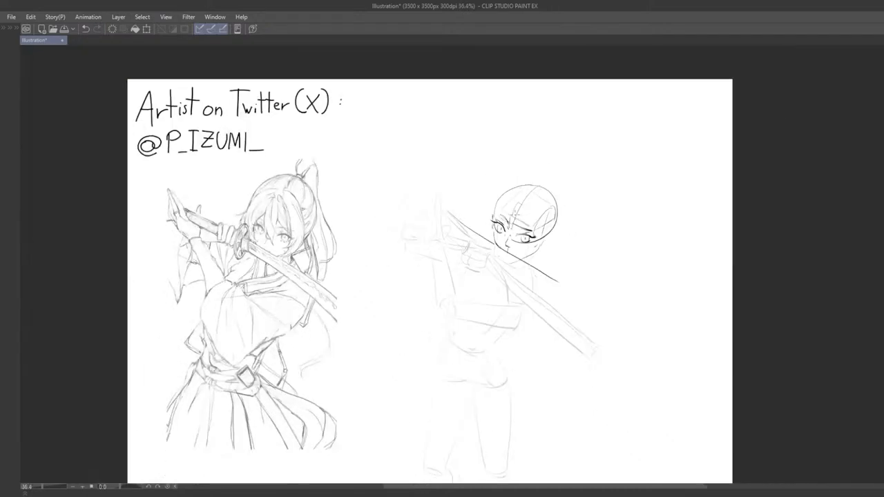
{"action": "scroll", "coordinate": [582, 172], "scroll_direction": "down", "scroll_amount": 1}
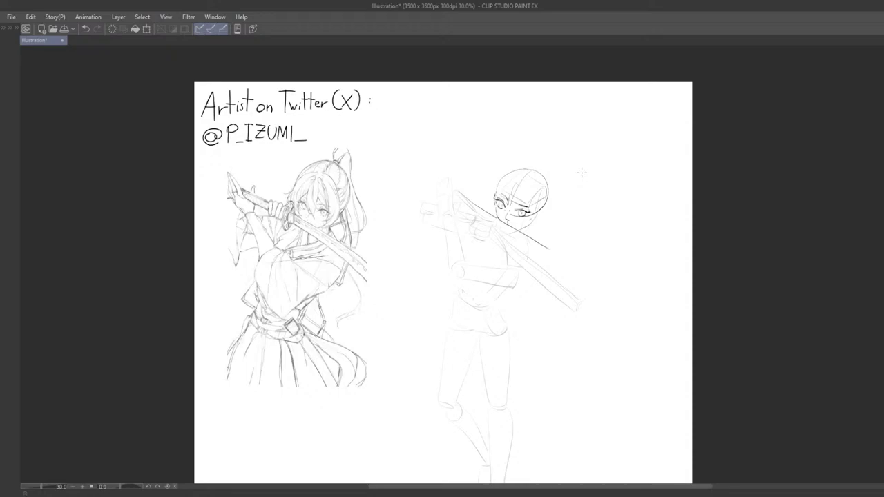
Lay the head sketch over the reference character's face to compare proportions, and undo the move.
{"action": "scroll", "coordinate": [453, 270], "scroll_direction": "up", "scroll_amount": 12}
{"action": "scroll", "coordinate": [477, 311], "scroll_direction": "down", "scroll_amount": 6}
{"action": "mouse_move", "coordinate": [448, 288]}
{"action": "left_mouse_down"}
{"action": "mouse_move", "coordinate": [488, 305]}
{"action": "mouse_move", "coordinate": [488, 320]}
{"action": "mouse_move", "coordinate": [461, 316]}
{"action": "mouse_move", "coordinate": [462, 349]}
{"action": "mouse_move", "coordinate": [456, 334]}
{"action": "mouse_move", "coordinate": [484, 325]}
{"action": "mouse_move", "coordinate": [506, 336]}
{"action": "left_mouse_up"}
{"action": "left_click_drag", "start_coordinate": [544, 314], "coordinate": [277, 356]}
{"action": "left_click_drag", "start_coordinate": [337, 320], "coordinate": [498, 311]}
{"action": "left_click_drag", "start_coordinate": [499, 316], "coordinate": [412, 280]}
{"action": "scroll", "coordinate": [413, 273], "scroll_direction": "up", "scroll_amount": 2}
{"action": "left_click_drag", "start_coordinate": [423, 330], "coordinate": [437, 334]}
{"action": "left_click_drag", "start_coordinate": [427, 322], "coordinate": [449, 326]}
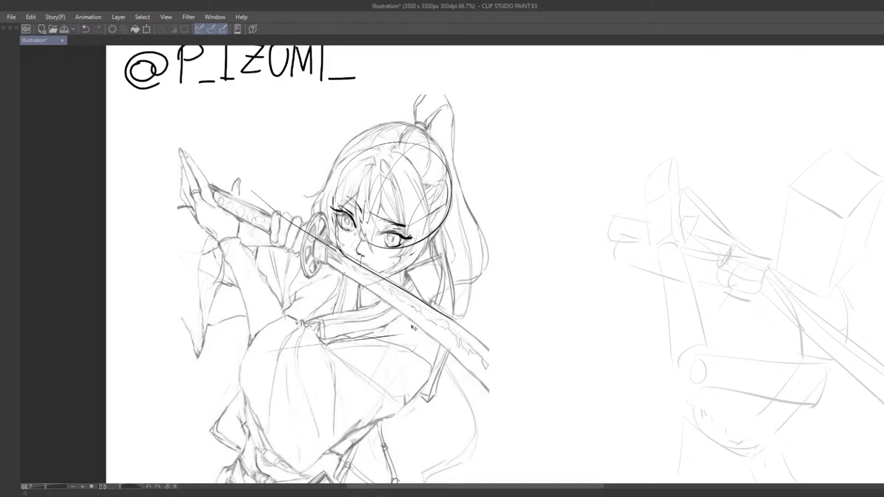
{"action": "left_click_drag", "start_coordinate": [505, 250], "coordinate": [473, 246]}
{"action": "key", "text": "ctrl+z"}
{"action": "left_click_drag", "start_coordinate": [594, 272], "coordinate": [528, 261]}
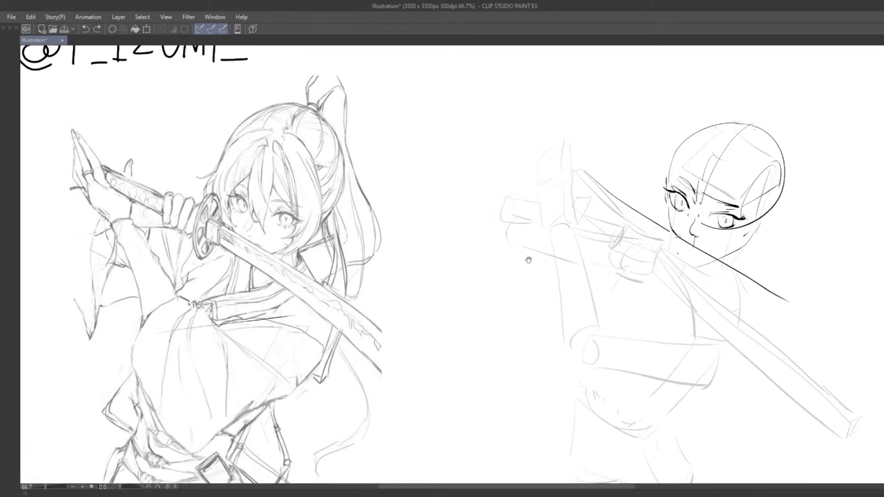
Replace the heavy straight eyebrow above the near eye with a thinner arched line.
{"action": "scroll", "coordinate": [529, 260], "scroll_direction": "right", "scroll_amount": 2}
{"action": "scroll", "coordinate": [587, 252], "scroll_direction": "right", "scroll_amount": 2}
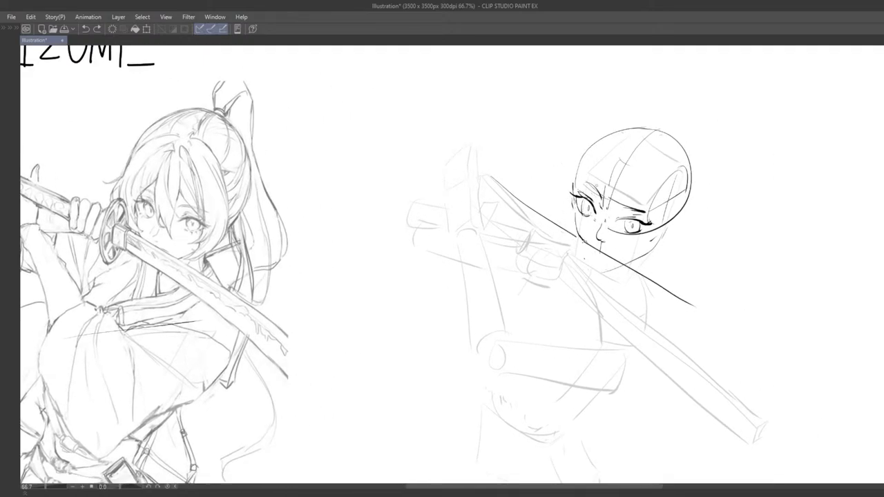
{"action": "mouse_move", "coordinate": [583, 182]}
{"action": "left_mouse_down"}
{"action": "mouse_move", "coordinate": [600, 199]}
{"action": "mouse_move", "coordinate": [579, 198]}
{"action": "mouse_move", "coordinate": [581, 183]}
{"action": "mouse_move", "coordinate": [568, 194]}
{"action": "mouse_move", "coordinate": [579, 190]}
{"action": "mouse_move", "coordinate": [572, 180]}
{"action": "left_mouse_up"}
{"action": "key", "text": "ctrl+z"}
{"action": "key", "text": "ctrl+z"}
{"action": "key", "text": "ctrl+z"}
{"action": "key", "text": "ctrl+z"}
{"action": "key", "text": "ctrl+z"}
{"action": "key", "text": "ctrl+z"}
{"action": "key", "text": "ctrl+z"}
{"action": "key", "text": "ctrl+z"}
{"action": "key", "text": "ctrl+z"}
{"action": "key", "text": "ctrl+z"}
{"action": "mouse_move", "coordinate": [601, 220]}
{"action": "left_mouse_down"}
{"action": "mouse_move", "coordinate": [589, 227]}
{"action": "mouse_move", "coordinate": [594, 241]}
{"action": "left_mouse_up"}
{"action": "left_click_drag", "start_coordinate": [583, 201], "coordinate": [606, 216]}
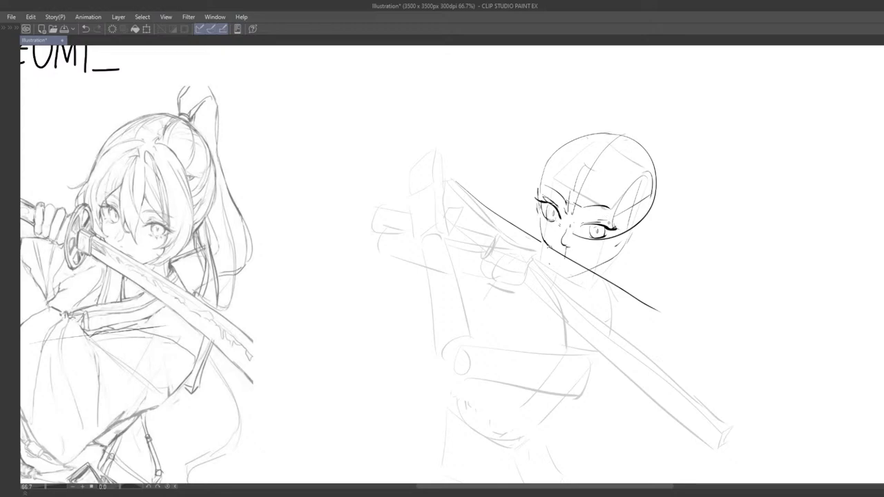
Redraw the near eyebrow with a cleaner arch and try short strokes at its inner end and along the cheek.
{"action": "scroll", "coordinate": [591, 188], "scroll_direction": "down", "scroll_amount": 2}
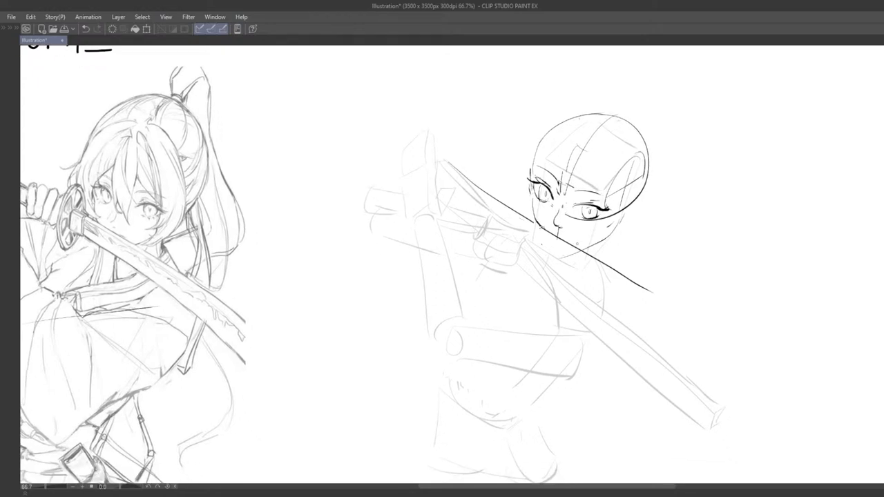
{"action": "mouse_move", "coordinate": [590, 256]}
{"action": "left_mouse_down"}
{"action": "mouse_move", "coordinate": [557, 239]}
{"action": "mouse_move", "coordinate": [549, 262]}
{"action": "left_mouse_up"}
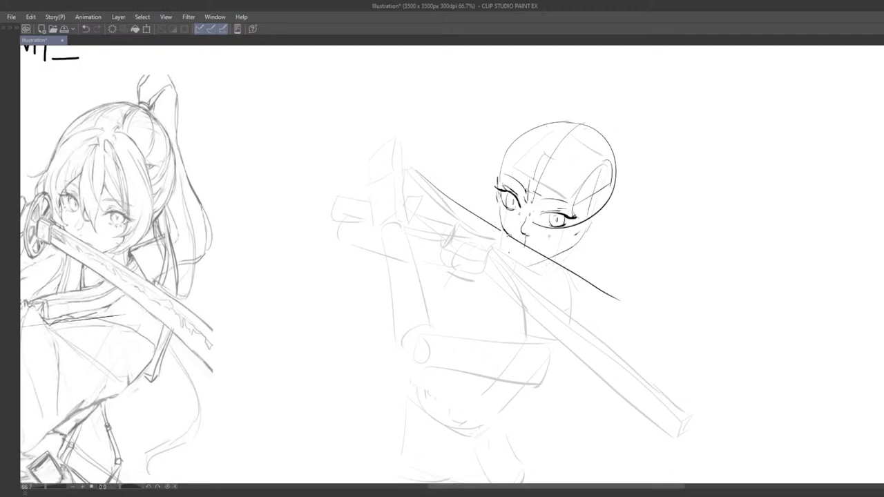
{"action": "key", "text": "ctrl+z"}
{"action": "left_click_drag", "start_coordinate": [542, 203], "coordinate": [571, 200]}
{"action": "mouse_move", "coordinate": [584, 233]}
{"action": "left_mouse_down"}
{"action": "mouse_move", "coordinate": [553, 238]}
{"action": "mouse_move", "coordinate": [558, 224]}
{"action": "mouse_move", "coordinate": [563, 237]}
{"action": "left_mouse_up"}
{"action": "key", "text": "ctrl+z"}
{"action": "mouse_move", "coordinate": [538, 205]}
{"action": "left_mouse_down"}
{"action": "mouse_move", "coordinate": [565, 205]}
{"action": "mouse_move", "coordinate": [543, 205]}
{"action": "left_mouse_up"}
{"action": "mouse_move", "coordinate": [531, 191]}
{"action": "left_mouse_down"}
{"action": "mouse_move", "coordinate": [565, 197]}
{"action": "mouse_move", "coordinate": [557, 213]}
{"action": "left_mouse_up"}
{"action": "key", "text": "ctrl+z"}
{"action": "key", "text": "ctrl+z"}
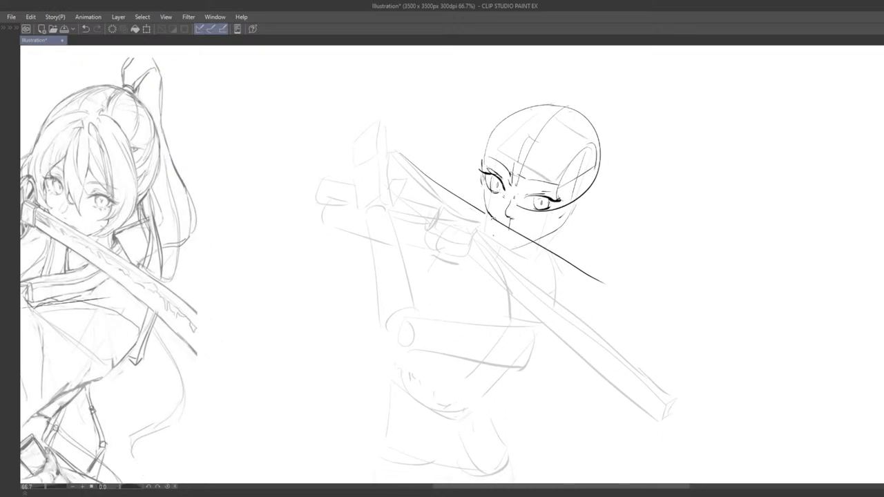
Compare versions of the near eyebrow by undoing and redoing, and try correction strokes at the brow and jaw.
{"action": "key", "text": "ctrl+z"}
{"action": "key", "text": "ctrl+y"}
{"action": "key", "text": "ctrl+z"}
{"action": "key", "text": "ctrl+y"}
{"action": "mouse_move", "coordinate": [531, 181]}
{"action": "left_mouse_down"}
{"action": "mouse_move", "coordinate": [560, 187]}
{"action": "mouse_move", "coordinate": [543, 203]}
{"action": "left_mouse_up"}
{"action": "key", "text": "ctrl+z"}
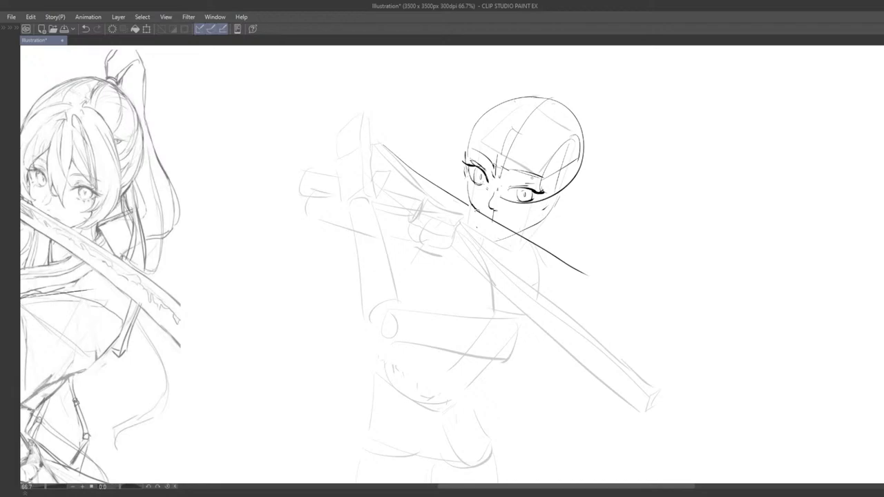
{"action": "mouse_move", "coordinate": [516, 226]}
{"action": "left_mouse_down"}
{"action": "mouse_move", "coordinate": [530, 290]}
{"action": "mouse_move", "coordinate": [523, 225]}
{"action": "mouse_move", "coordinate": [533, 207]}
{"action": "mouse_move", "coordinate": [524, 209]}
{"action": "mouse_move", "coordinate": [537, 209]}
{"action": "left_mouse_up"}
{"action": "key", "text": "ctrl+z"}
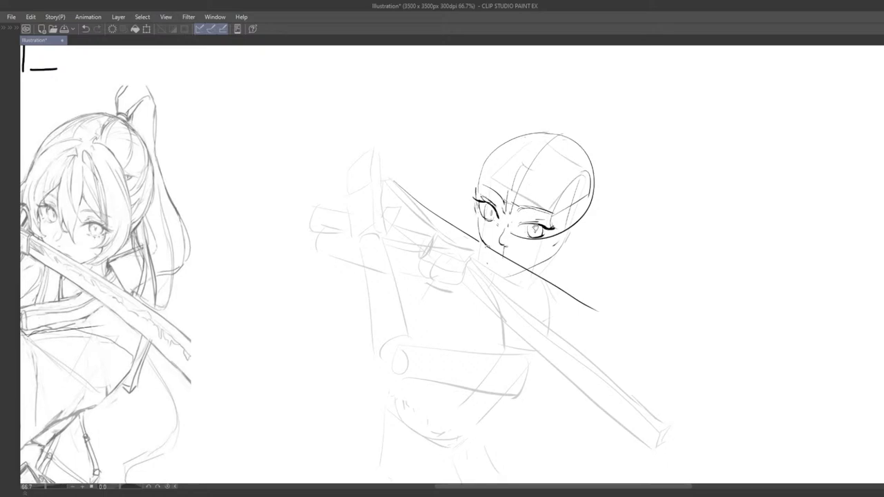
Touch up the small strokes around the eyebrows and far eye while checking the face against the reference.
{"action": "mouse_move", "coordinate": [551, 257]}
{"action": "left_mouse_down"}
{"action": "mouse_move", "coordinate": [536, 243]}
{"action": "mouse_move", "coordinate": [513, 257]}
{"action": "mouse_move", "coordinate": [511, 281]}
{"action": "mouse_move", "coordinate": [498, 284]}
{"action": "mouse_move", "coordinate": [482, 271]}
{"action": "mouse_move", "coordinate": [496, 290]}
{"action": "left_mouse_up"}
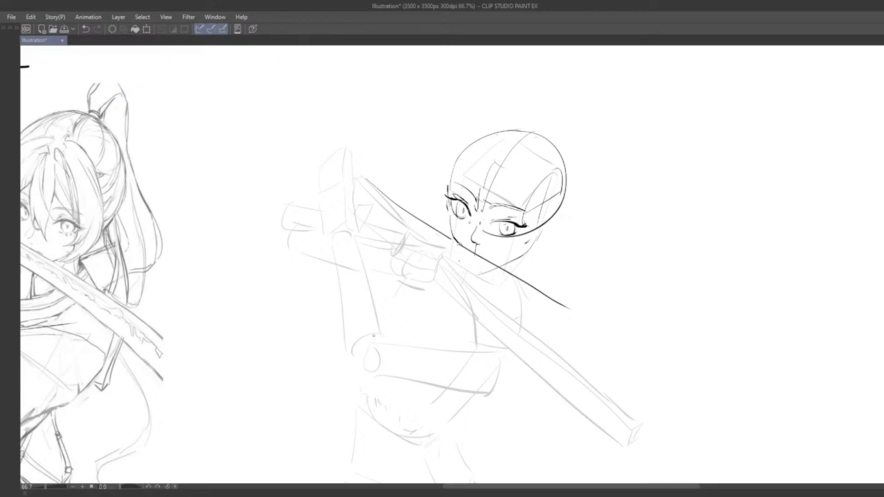
{"action": "left_click_drag", "start_coordinate": [470, 236], "coordinate": [451, 257]}
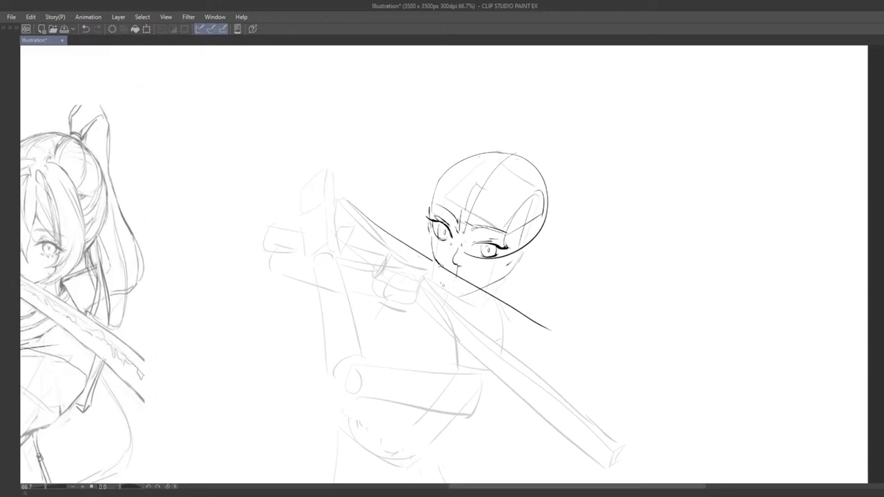
{"action": "left_click_drag", "start_coordinate": [449, 322], "coordinate": [481, 286]}
{"action": "left_click_drag", "start_coordinate": [457, 232], "coordinate": [505, 234]}
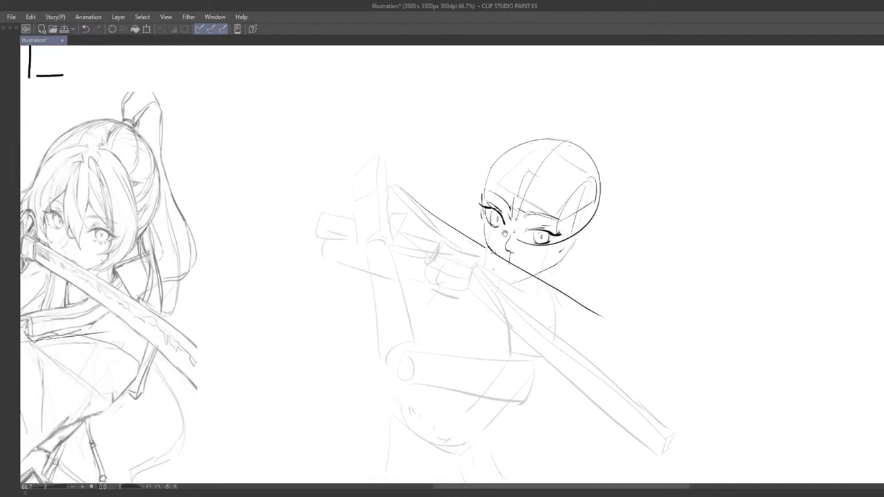
{"action": "left_click_drag", "start_coordinate": [463, 210], "coordinate": [471, 207]}
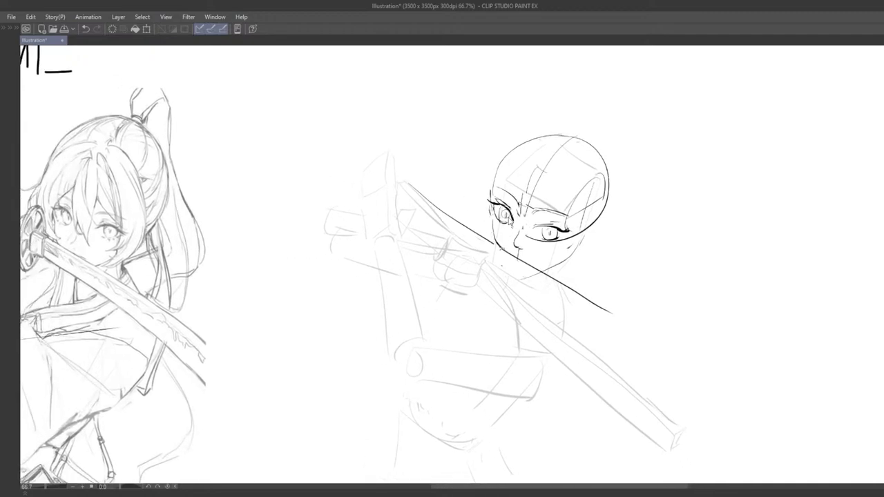
{"action": "left_click_drag", "start_coordinate": [518, 239], "coordinate": [476, 221]}
{"action": "key", "text": "ctrl+z"}
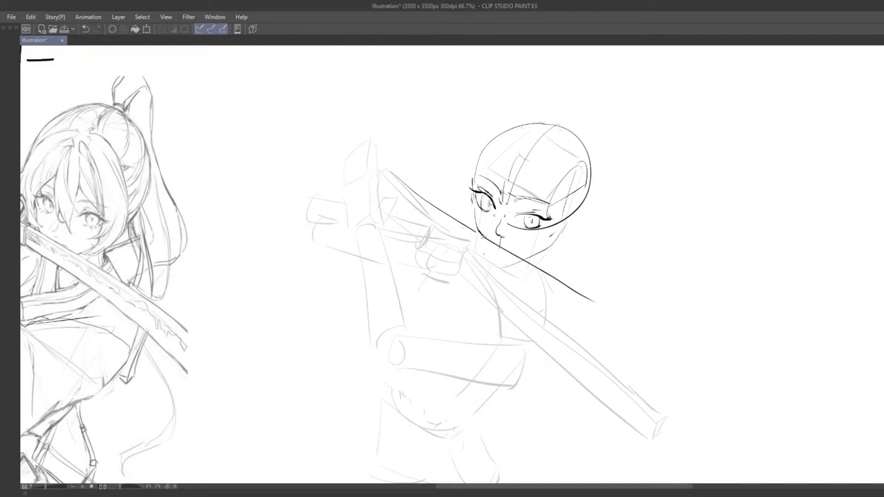
Try small corrections to the far eye's iris and the lower cheek, undoing the unsuitable strokes.
{"action": "key", "text": "ctrl+z"}
{"action": "left_click_drag", "start_coordinate": [487, 199], "coordinate": [488, 206]}
{"action": "mouse_move", "coordinate": [509, 234]}
{"action": "left_mouse_down"}
{"action": "mouse_move", "coordinate": [506, 219]}
{"action": "mouse_move", "coordinate": [498, 221]}
{"action": "mouse_move", "coordinate": [541, 259]}
{"action": "left_mouse_up"}
{"action": "key", "text": "ctrl+z"}
{"action": "key", "text": "ctrl+z"}
{"action": "key", "text": "ctrl+z"}
{"action": "key", "text": "ctrl+z"}
Sketch the start of a fringe lock falling from the forehead between the eyes, retrying its long strokes.
{"action": "mouse_move", "coordinate": [534, 188]}
{"action": "left_mouse_down"}
{"action": "mouse_move", "coordinate": [510, 242]}
{"action": "mouse_move", "coordinate": [536, 175]}
{"action": "mouse_move", "coordinate": [521, 232]}
{"action": "left_mouse_up"}
{"action": "key", "text": "ctrl+z"}
{"action": "key", "text": "ctrl+z"}
{"action": "key", "text": "ctrl+z"}
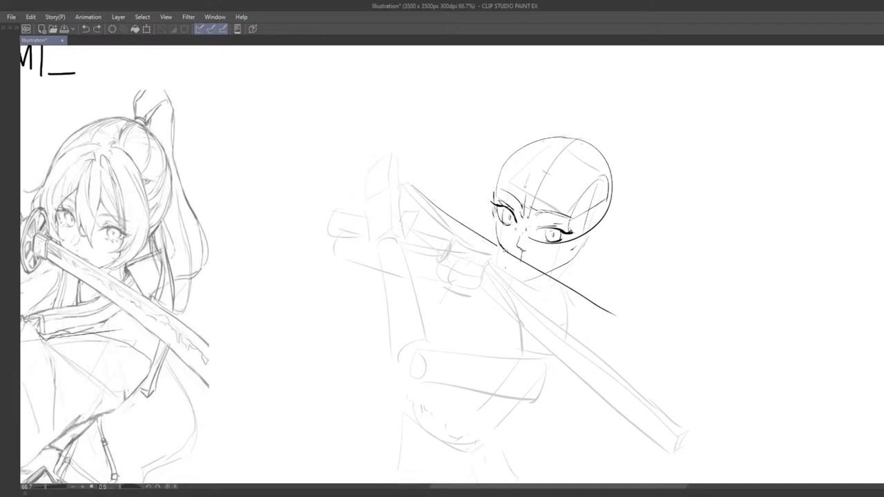
{"action": "left_click_drag", "start_coordinate": [529, 173], "coordinate": [522, 234]}
{"action": "mouse_move", "coordinate": [529, 227]}
{"action": "left_mouse_down"}
{"action": "mouse_move", "coordinate": [537, 239]}
{"action": "mouse_move", "coordinate": [527, 241]}
{"action": "left_mouse_up"}
{"action": "key", "text": "ctrl+z"}
{"action": "left_click_drag", "start_coordinate": [550, 177], "coordinate": [534, 233]}
{"action": "key", "text": "ctrl+z"}
{"action": "key", "text": "ctrl+z"}
{"action": "mouse_move", "coordinate": [552, 182]}
{"action": "left_mouse_down"}
{"action": "mouse_move", "coordinate": [541, 236]}
{"action": "mouse_move", "coordinate": [521, 171]}
{"action": "mouse_move", "coordinate": [532, 213]}
{"action": "mouse_move", "coordinate": [516, 260]}
{"action": "left_mouse_up"}
{"action": "key", "text": "ctrl+z"}
{"action": "key", "text": "ctrl+z"}
{"action": "key", "text": "ctrl+z"}
{"action": "mouse_move", "coordinate": [524, 205]}
{"action": "left_mouse_down"}
{"action": "mouse_move", "coordinate": [510, 277]}
{"action": "mouse_move", "coordinate": [553, 207]}
{"action": "left_mouse_up"}
{"action": "key", "text": "ctrl+z"}
Extend the central fringe lock over the nose bridge and compare stroke versions with the reference hair.
{"action": "scroll", "coordinate": [523, 256], "scroll_direction": "down", "scroll_amount": 3}
{"action": "scroll", "coordinate": [546, 228], "scroll_direction": "up", "scroll_amount": 2}
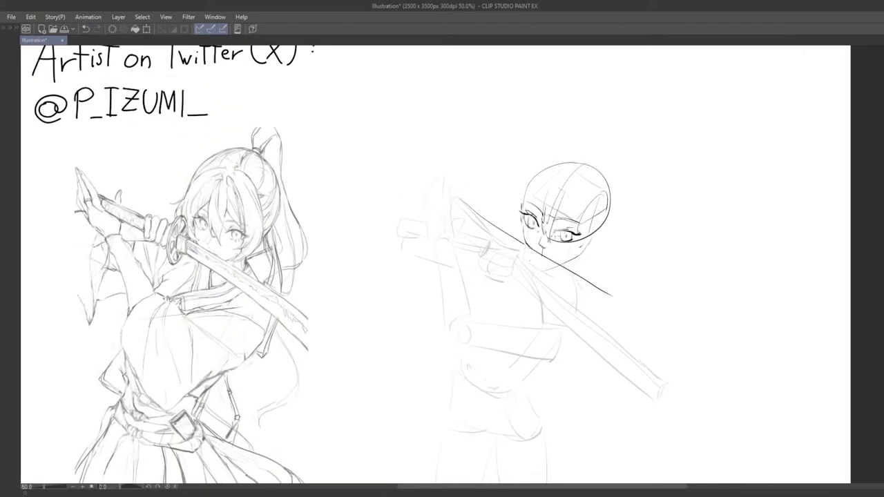
{"action": "mouse_move", "coordinate": [539, 251]}
{"action": "left_mouse_down"}
{"action": "mouse_move", "coordinate": [554, 242]}
{"action": "mouse_move", "coordinate": [544, 205]}
{"action": "mouse_move", "coordinate": [548, 260]}
{"action": "left_mouse_up"}
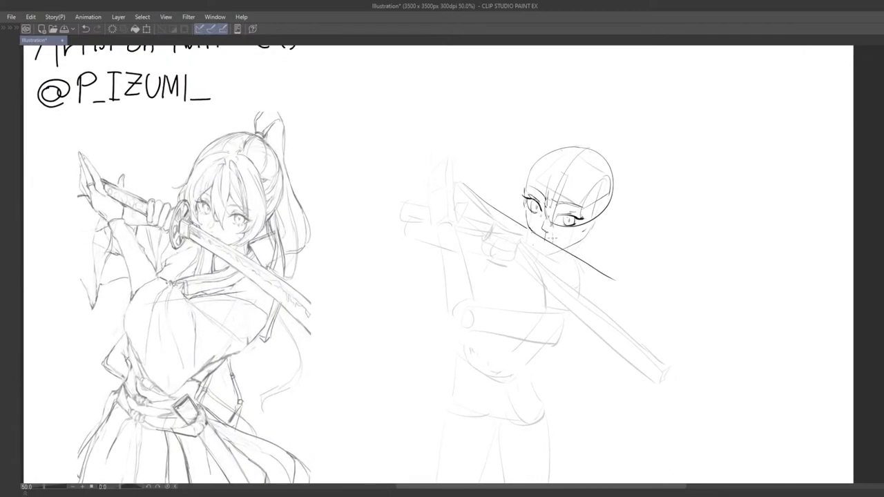
{"action": "left_click_drag", "start_coordinate": [530, 221], "coordinate": [560, 170]}
{"action": "key", "text": "ctrl+z"}
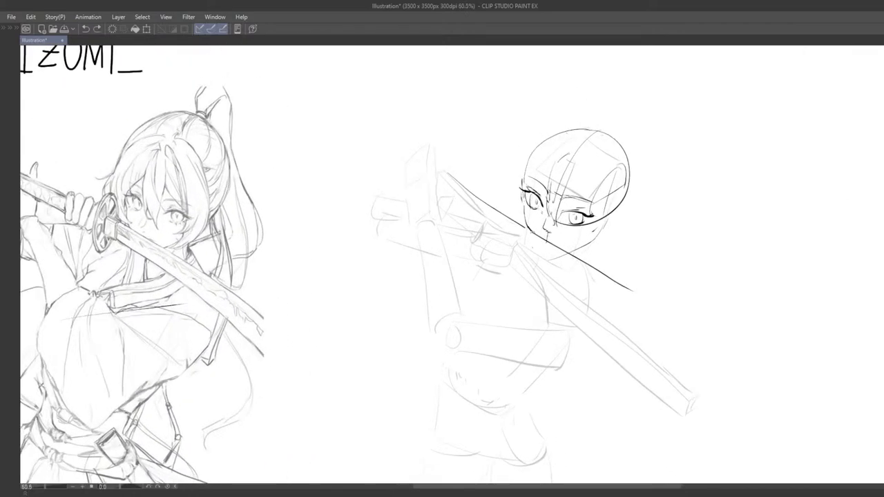
{"action": "left_click_drag", "start_coordinate": [572, 154], "coordinate": [559, 156]}
{"action": "key", "text": "ctrl+z"}
{"action": "key", "text": "ctrl+z"}
{"action": "key", "text": "ctrl+y"}
{"action": "key", "text": "ctrl+y"}
{"action": "mouse_move", "coordinate": [548, 217]}
{"action": "left_mouse_down"}
{"action": "mouse_move", "coordinate": [501, 228]}
{"action": "mouse_move", "coordinate": [481, 168]}
{"action": "mouse_move", "coordinate": [518, 155]}
{"action": "mouse_move", "coordinate": [541, 218]}
{"action": "left_mouse_up"}
{"action": "key", "text": "ctrl+y"}
{"action": "key", "text": "ctrl+z"}
Sketch the peaked parting of the fringe above the forehead and try strokes falling toward the far eye.
{"action": "left_click_drag", "start_coordinate": [556, 181], "coordinate": [530, 226]}
{"action": "key", "text": "ctrl+z"}
{"action": "left_click_drag", "start_coordinate": [555, 182], "coordinate": [524, 239]}
{"action": "key", "text": "ctrl+z"}
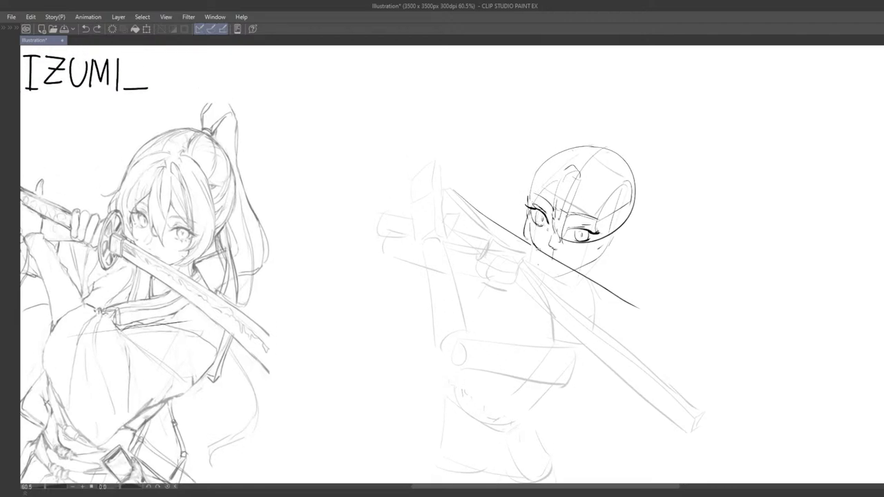
{"action": "key", "text": "ctrl+z"}
{"action": "mouse_move", "coordinate": [556, 182]}
{"action": "left_mouse_down"}
{"action": "mouse_move", "coordinate": [526, 233]}
{"action": "mouse_move", "coordinate": [548, 234]}
{"action": "left_mouse_up"}
{"action": "key", "text": "ctrl+z"}
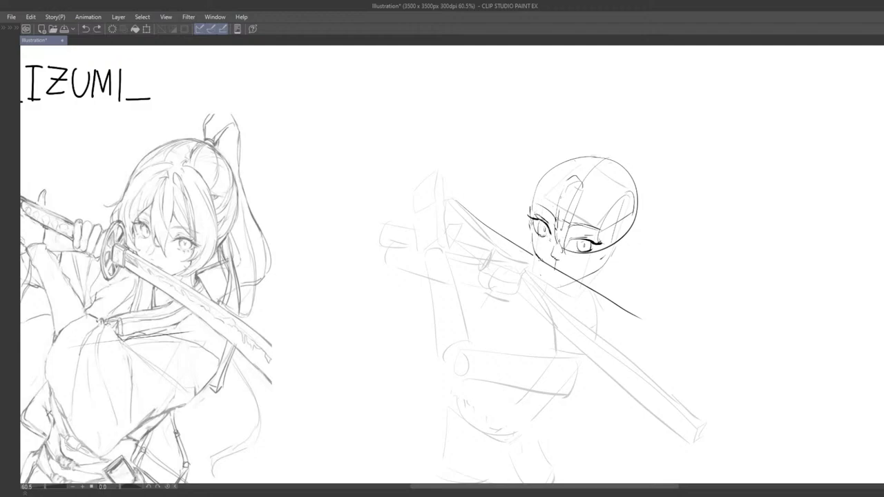
Curve a hair stroke from the parting toward the far temple, retrying the crown and forehead lines.
{"action": "left_click_drag", "start_coordinate": [558, 193], "coordinate": [531, 251]}
{"action": "key", "text": "ctrl+z"}
{"action": "mouse_move", "coordinate": [561, 167]}
{"action": "left_mouse_down"}
{"action": "mouse_move", "coordinate": [592, 181]}
{"action": "mouse_move", "coordinate": [548, 177]}
{"action": "mouse_move", "coordinate": [576, 181]}
{"action": "left_mouse_up"}
{"action": "key", "text": "ctrl+z"}
{"action": "mouse_move", "coordinate": [586, 157]}
{"action": "left_mouse_down"}
{"action": "mouse_move", "coordinate": [542, 188]}
{"action": "mouse_move", "coordinate": [533, 176]}
{"action": "mouse_move", "coordinate": [542, 233]}
{"action": "mouse_move", "coordinate": [535, 296]}
{"action": "mouse_move", "coordinate": [543, 260]}
{"action": "mouse_move", "coordinate": [552, 253]}
{"action": "mouse_move", "coordinate": [567, 270]}
{"action": "left_mouse_up"}
{"action": "key", "text": "ctrl+z"}
{"action": "key", "text": "ctrl+z"}
{"action": "key", "text": "ctrl+z"}
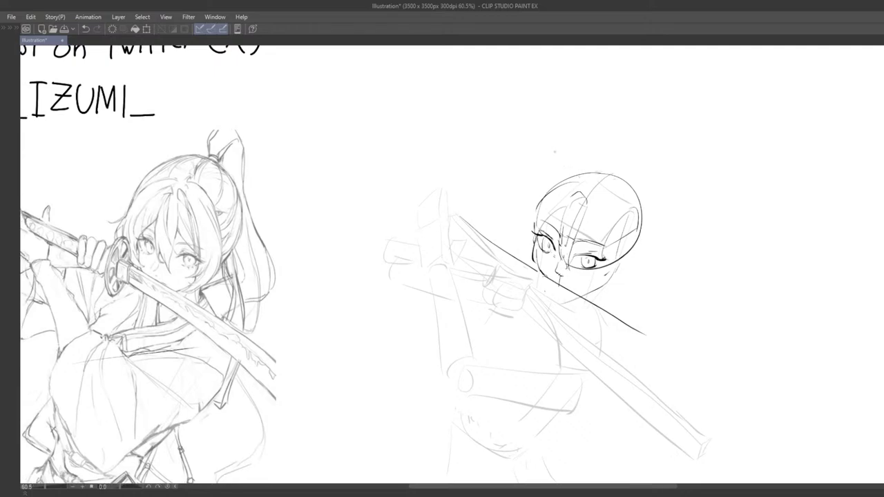
Draw the far-side hair sweep from the parting to a flicked tip and a side lock beside the far cheek.
{"action": "key", "text": "ctrl+z"}
{"action": "left_click_drag", "start_coordinate": [577, 182], "coordinate": [528, 232]}
{"action": "key", "text": "ctrl+z"}
{"action": "key", "text": "ctrl+z"}
{"action": "mouse_move", "coordinate": [570, 185]}
{"action": "left_mouse_down"}
{"action": "mouse_move", "coordinate": [528, 234]}
{"action": "mouse_move", "coordinate": [535, 267]}
{"action": "mouse_move", "coordinate": [527, 244]}
{"action": "left_mouse_up"}
{"action": "key", "text": "ctrl+z"}
{"action": "key", "text": "ctrl+z"}
{"action": "key", "text": "ctrl+z"}
{"action": "mouse_move", "coordinate": [558, 205]}
{"action": "left_mouse_down"}
{"action": "mouse_move", "coordinate": [535, 257]}
{"action": "mouse_move", "coordinate": [529, 248]}
{"action": "left_mouse_up"}
{"action": "key", "text": "ctrl+z"}
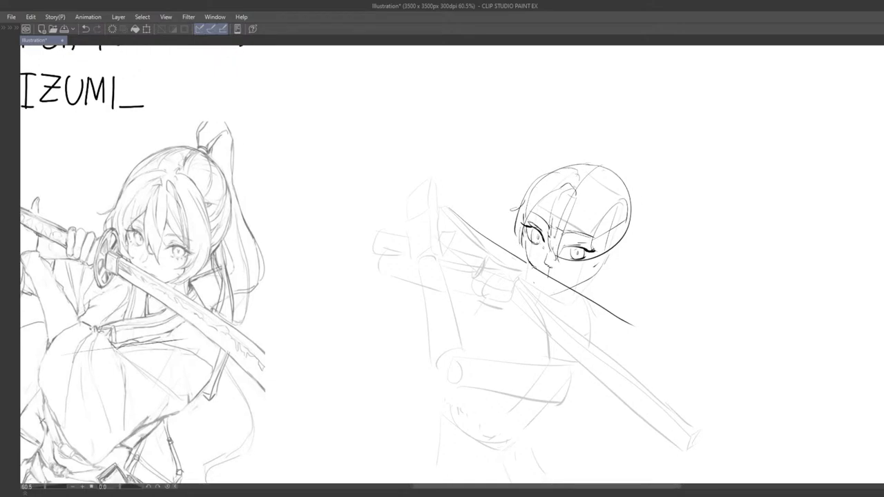
Sketch a long curved fringe lock from the parting down toward the near eye.
{"action": "left_click_drag", "start_coordinate": [573, 192], "coordinate": [579, 177]}
{"action": "mouse_move", "coordinate": [581, 183]}
{"action": "left_mouse_down"}
{"action": "mouse_move", "coordinate": [594, 227]}
{"action": "mouse_move", "coordinate": [573, 185]}
{"action": "mouse_move", "coordinate": [578, 244]}
{"action": "left_mouse_up"}
{"action": "key", "text": "ctrl+z"}
{"action": "key", "text": "ctrl+z"}
{"action": "key", "text": "ctrl+z"}
{"action": "key", "text": "ctrl+z"}
{"action": "key", "text": "ctrl+z"}
{"action": "left_click_drag", "start_coordinate": [571, 166], "coordinate": [576, 252]}
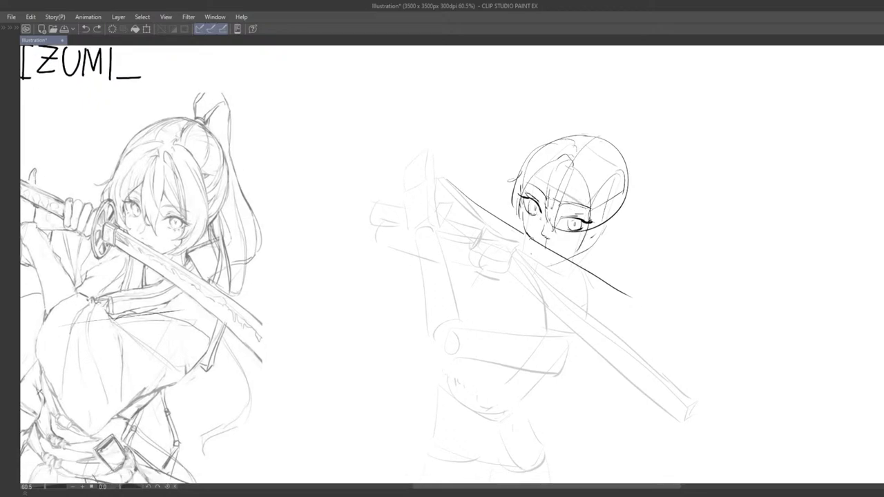
Refine the near-side fringe lock with repeated strokes from the parting and add a short stroke beside the near cheek.
{"action": "key", "text": "ctrl+z"}
{"action": "mouse_move", "coordinate": [582, 159]}
{"action": "left_mouse_down"}
{"action": "mouse_move", "coordinate": [599, 194]}
{"action": "mouse_move", "coordinate": [600, 182]}
{"action": "left_mouse_up"}
{"action": "key", "text": "ctrl+z"}
{"action": "mouse_move", "coordinate": [583, 152]}
{"action": "left_mouse_down"}
{"action": "mouse_move", "coordinate": [608, 181]}
{"action": "mouse_move", "coordinate": [604, 232]}
{"action": "left_mouse_up"}
{"action": "key", "text": "ctrl+z"}
{"action": "key", "text": "ctrl+z"}
{"action": "key", "text": "ctrl+z"}
{"action": "mouse_move", "coordinate": [580, 159]}
{"action": "left_mouse_down"}
{"action": "mouse_move", "coordinate": [603, 225]}
{"action": "mouse_move", "coordinate": [593, 206]}
{"action": "mouse_move", "coordinate": [583, 225]}
{"action": "left_mouse_up"}
{"action": "mouse_move", "coordinate": [577, 258]}
{"action": "left_mouse_down"}
{"action": "mouse_move", "coordinate": [561, 260]}
{"action": "mouse_move", "coordinate": [573, 250]}
{"action": "left_mouse_up"}
{"action": "left_click_drag", "start_coordinate": [580, 142], "coordinate": [599, 214]}
{"action": "key", "text": "ctrl+z"}
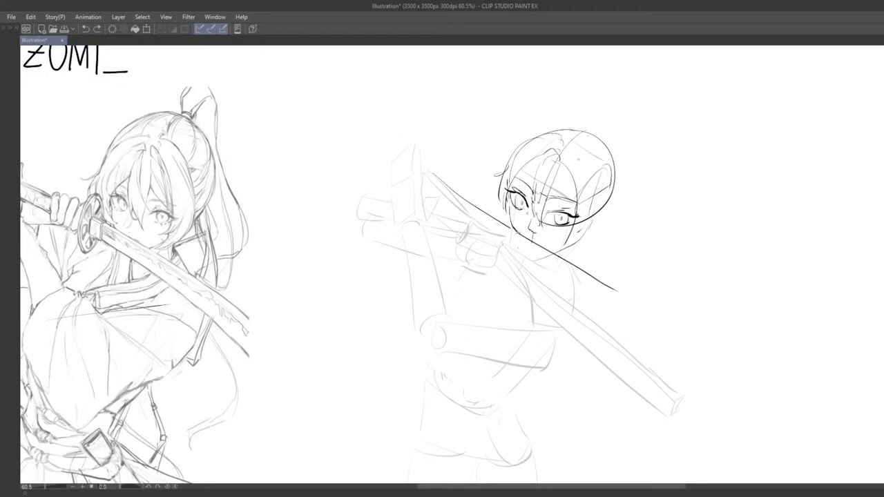
Extend the near-side hair lock down to the jaw and compare the whole head with the reference.
{"action": "left_click_drag", "start_coordinate": [576, 144], "coordinate": [596, 238]}
{"action": "key", "text": "ctrl+z"}
{"action": "mouse_move", "coordinate": [584, 146]}
{"action": "left_mouse_down"}
{"action": "mouse_move", "coordinate": [593, 234]}
{"action": "mouse_move", "coordinate": [554, 261]}
{"action": "mouse_move", "coordinate": [577, 237]}
{"action": "left_mouse_up"}
{"action": "key", "text": "ctrl+z"}
{"action": "key", "text": "ctrl+z"}
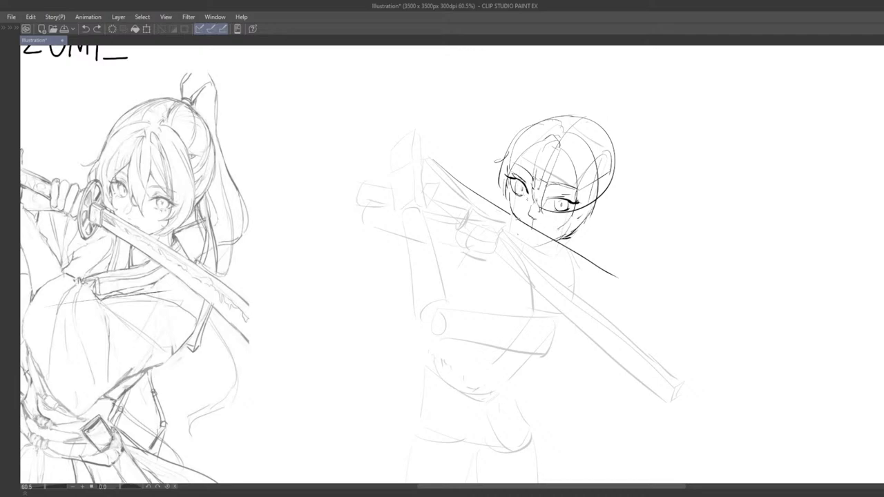
{"action": "scroll", "coordinate": [582, 227], "scroll_direction": "down", "scroll_amount": 3}
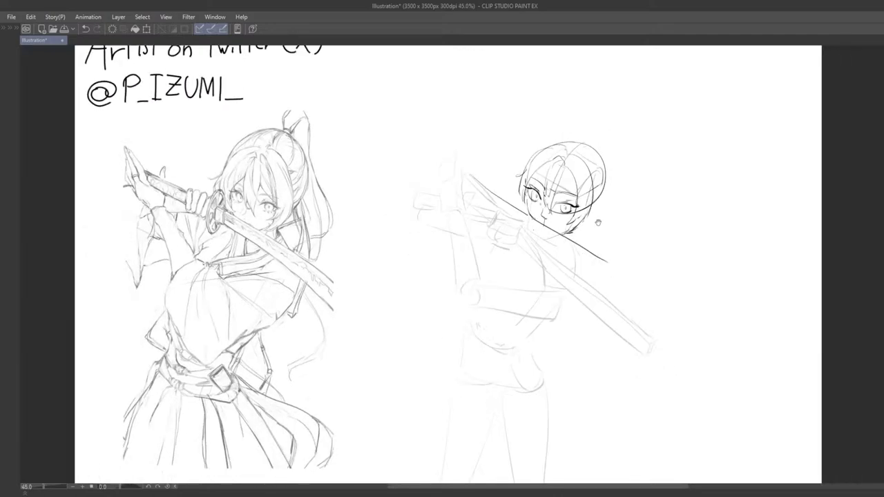
{"action": "mouse_move", "coordinate": [586, 234]}
{"action": "left_mouse_down"}
{"action": "mouse_move", "coordinate": [587, 224]}
{"action": "mouse_move", "coordinate": [577, 238]}
{"action": "left_mouse_up"}
{"action": "scroll", "coordinate": [586, 223], "scroll_direction": "up", "scroll_amount": 2}
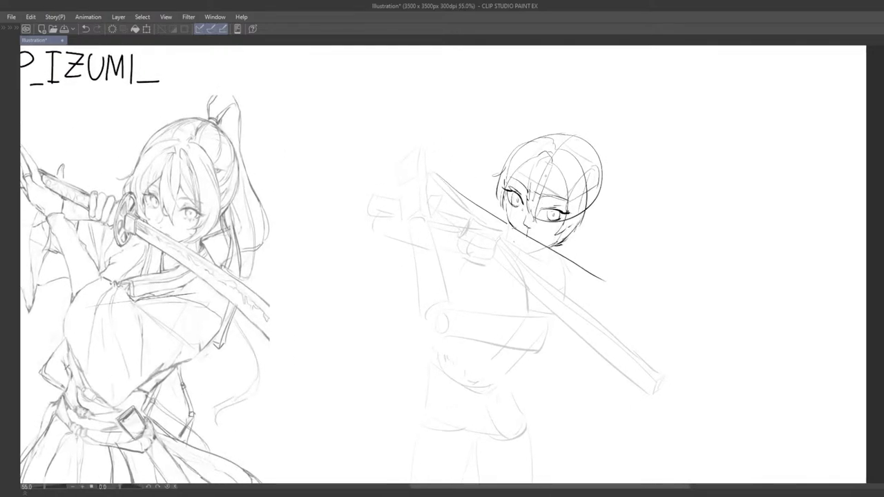
Add hair strokes beside the near eye and cheek, retrying the ends that reach the jaw.
{"action": "left_click_drag", "start_coordinate": [551, 181], "coordinate": [568, 204]}
{"action": "mouse_move", "coordinate": [574, 220]}
{"action": "left_mouse_down"}
{"action": "mouse_move", "coordinate": [566, 207]}
{"action": "mouse_move", "coordinate": [532, 201]}
{"action": "mouse_move", "coordinate": [547, 210]}
{"action": "mouse_move", "coordinate": [546, 240]}
{"action": "mouse_move", "coordinate": [561, 239]}
{"action": "mouse_move", "coordinate": [555, 228]}
{"action": "mouse_move", "coordinate": [548, 242]}
{"action": "mouse_move", "coordinate": [576, 233]}
{"action": "left_mouse_up"}
{"action": "key", "text": "ctrl+z"}
{"action": "left_click_drag", "start_coordinate": [574, 201], "coordinate": [546, 266]}
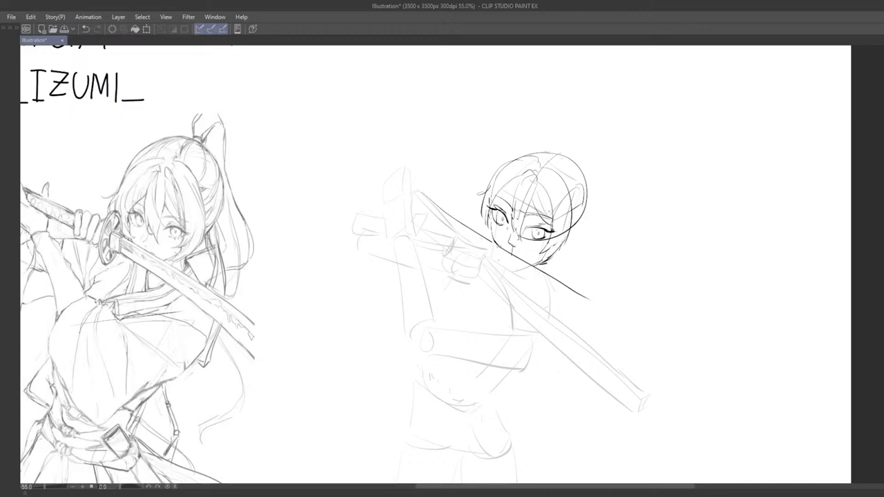
{"action": "key", "text": "ctrl+z"}
{"action": "left_click_drag", "start_coordinate": [539, 193], "coordinate": [561, 225]}
{"action": "key", "text": "ctrl+z"}
{"action": "key", "text": "ctrl+z"}
Sketch an outer hair contour arching above the skull from the far temple over the crown to the back of the head.
{"action": "mouse_move", "coordinate": [530, 166]}
{"action": "left_mouse_down"}
{"action": "mouse_move", "coordinate": [510, 188]}
{"action": "mouse_move", "coordinate": [560, 156]}
{"action": "left_mouse_up"}
{"action": "key", "text": "ctrl+z"}
{"action": "mouse_move", "coordinate": [512, 184]}
{"action": "left_mouse_down"}
{"action": "mouse_move", "coordinate": [564, 151]}
{"action": "mouse_move", "coordinate": [579, 154]}
{"action": "mouse_move", "coordinate": [612, 197]}
{"action": "left_mouse_up"}
{"action": "key", "text": "ctrl+z"}
{"action": "key", "text": "ctrl+z"}
{"action": "left_click_drag", "start_coordinate": [581, 154], "coordinate": [610, 200]}
{"action": "key", "text": "ctrl+z"}
{"action": "key", "text": "ctrl+z"}
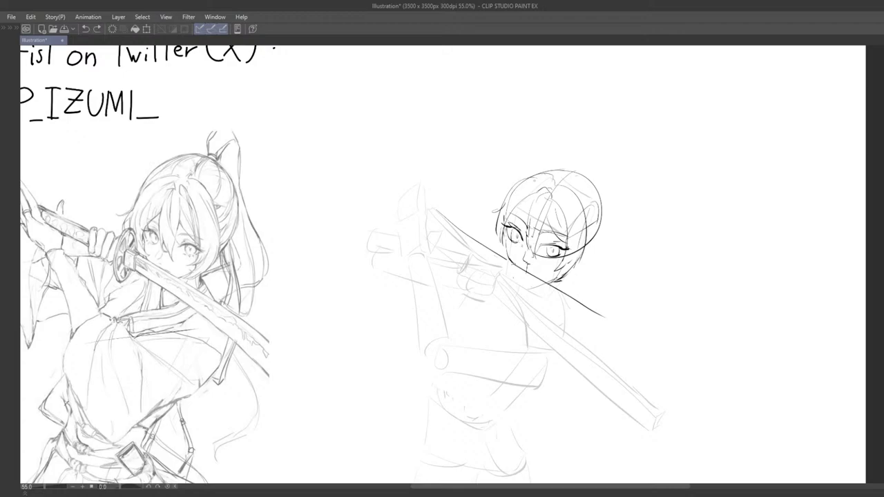
{"action": "mouse_move", "coordinate": [513, 184]}
{"action": "left_mouse_down"}
{"action": "mouse_move", "coordinate": [573, 155]}
{"action": "mouse_move", "coordinate": [608, 187]}
{"action": "left_mouse_up"}
{"action": "key", "text": "ctrl+z"}
{"action": "key", "text": "ctrl+z"}
{"action": "left_click_drag", "start_coordinate": [587, 160], "coordinate": [610, 210]}
{"action": "key", "text": "ctrl+z"}
{"action": "left_click_drag", "start_coordinate": [585, 159], "coordinate": [611, 215]}
{"action": "mouse_move", "coordinate": [615, 258]}
{"action": "left_mouse_down"}
{"action": "mouse_move", "coordinate": [596, 223]}
{"action": "mouse_move", "coordinate": [591, 249]}
{"action": "left_mouse_up"}
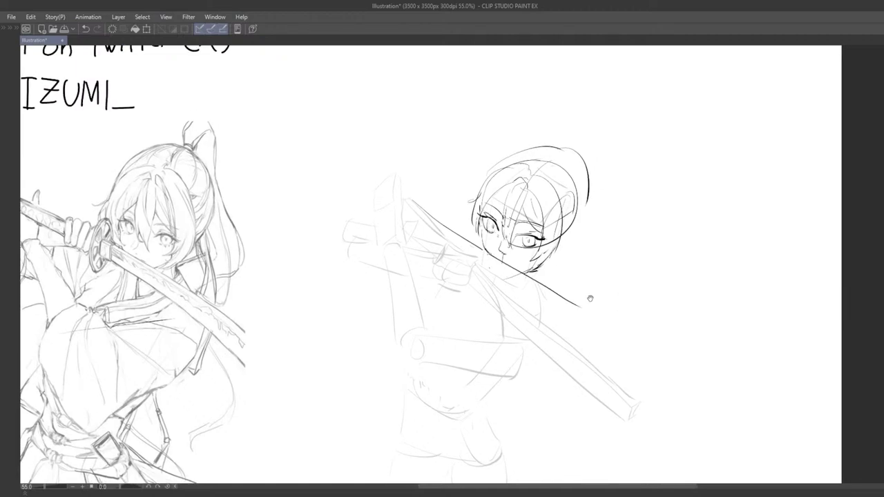
Rework the outer hair contour so it curves around the back of the skull toward the nape.
{"action": "key", "text": "ctrl+z"}
{"action": "left_click_drag", "start_coordinate": [571, 150], "coordinate": [586, 218]}
{"action": "key", "text": "ctrl+z"}
{"action": "mouse_move", "coordinate": [565, 150]}
{"action": "left_mouse_down"}
{"action": "mouse_move", "coordinate": [579, 229]}
{"action": "mouse_move", "coordinate": [563, 240]}
{"action": "mouse_move", "coordinate": [573, 223]}
{"action": "mouse_move", "coordinate": [541, 165]}
{"action": "mouse_move", "coordinate": [537, 172]}
{"action": "mouse_move", "coordinate": [564, 166]}
{"action": "left_mouse_up"}
{"action": "key", "text": "ctrl+z"}
{"action": "key", "text": "ctrl+z"}
{"action": "key", "text": "ctrl+z"}
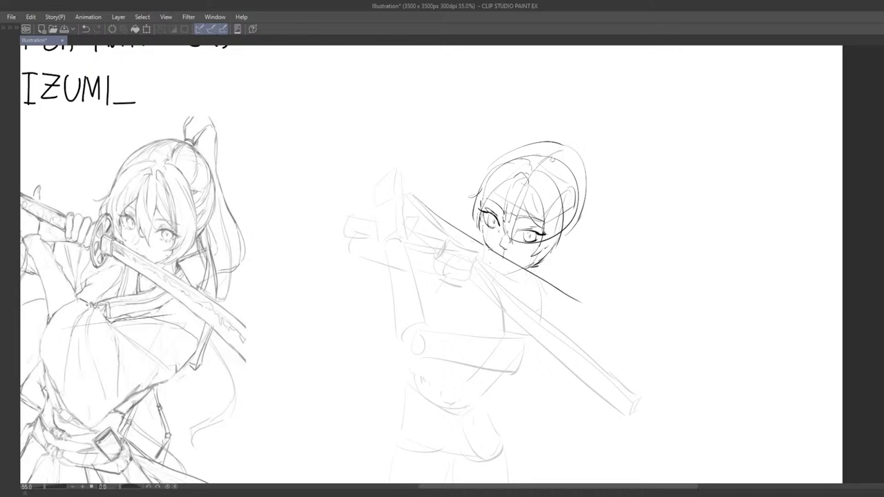
Remove the back part of the hair contour and try new curves from the crown down the back of the head.
{"action": "left_click_drag", "start_coordinate": [582, 224], "coordinate": [586, 193]}
{"action": "mouse_move", "coordinate": [588, 227]}
{"action": "left_mouse_down"}
{"action": "mouse_move", "coordinate": [575, 145]}
{"action": "mouse_move", "coordinate": [554, 148]}
{"action": "left_mouse_up"}
{"action": "mouse_move", "coordinate": [524, 146]}
{"action": "left_mouse_down"}
{"action": "mouse_move", "coordinate": [551, 148]}
{"action": "mouse_move", "coordinate": [580, 183]}
{"action": "left_mouse_up"}
{"action": "key", "text": "ctrl+z"}
{"action": "key", "text": "ctrl+z"}
{"action": "left_click_drag", "start_coordinate": [536, 145], "coordinate": [582, 186]}
{"action": "key", "text": "ctrl+z"}
{"action": "left_click_drag", "start_coordinate": [543, 143], "coordinate": [581, 203]}
{"action": "key", "text": "ctrl+z"}
{"action": "left_click_drag", "start_coordinate": [541, 143], "coordinate": [581, 205]}
{"action": "mouse_move", "coordinate": [589, 240]}
{"action": "left_mouse_down"}
{"action": "mouse_move", "coordinate": [568, 217]}
{"action": "mouse_move", "coordinate": [558, 221]}
{"action": "mouse_move", "coordinate": [567, 222]}
{"action": "mouse_move", "coordinate": [567, 248]}
{"action": "left_mouse_up"}
{"action": "key", "text": "ctrl+z"}
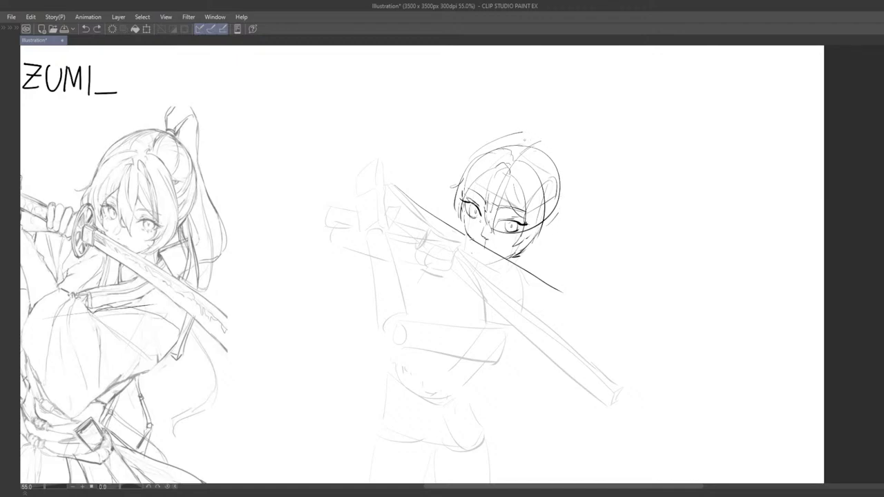
Redraw the back of the hair as one rounded curve from the crown to behind the near ear.
{"action": "mouse_move", "coordinate": [523, 133]}
{"action": "left_mouse_down"}
{"action": "mouse_move", "coordinate": [558, 212]}
{"action": "mouse_move", "coordinate": [566, 197]}
{"action": "left_mouse_up"}
{"action": "key", "text": "ctrl+z"}
{"action": "key", "text": "ctrl+z"}
{"action": "left_click_drag", "start_coordinate": [522, 132], "coordinate": [561, 207]}
{"action": "key", "text": "ctrl+z"}
{"action": "mouse_move", "coordinate": [520, 134]}
{"action": "left_mouse_down"}
{"action": "mouse_move", "coordinate": [557, 210]}
{"action": "mouse_move", "coordinate": [583, 226]}
{"action": "mouse_move", "coordinate": [580, 239]}
{"action": "mouse_move", "coordinate": [567, 234]}
{"action": "mouse_move", "coordinate": [583, 239]}
{"action": "mouse_move", "coordinate": [561, 213]}
{"action": "left_mouse_up"}
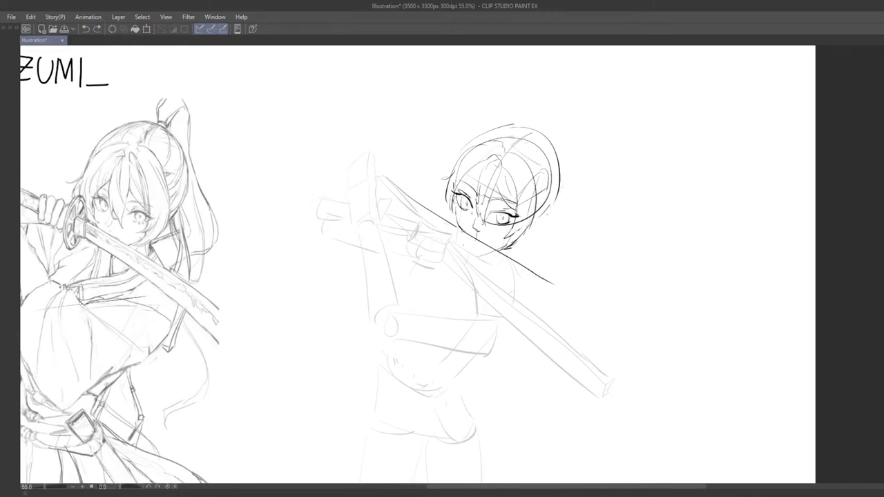
Tidy the hair contour at the crown and connect its back curve to the nape.
{"action": "scroll", "coordinate": [541, 219], "scroll_direction": "up", "scroll_amount": 1}
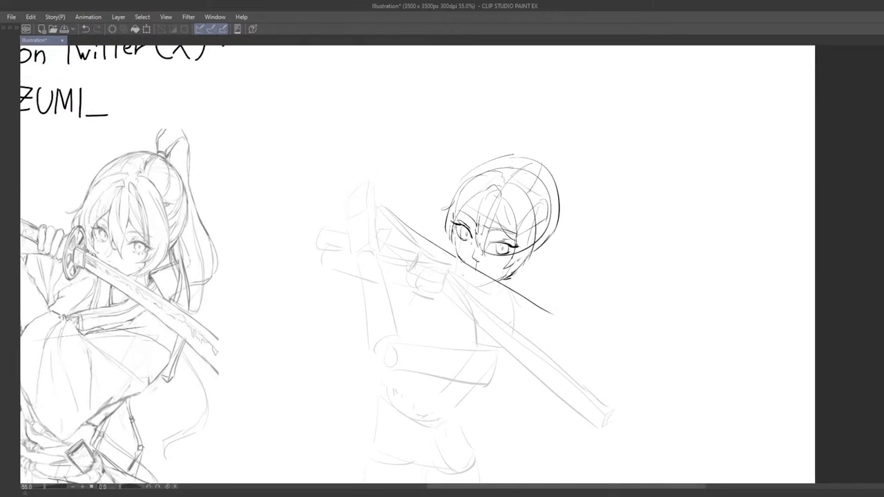
{"action": "key", "text": "ctrl+z"}
{"action": "left_click_drag", "start_coordinate": [550, 196], "coordinate": [548, 215]}
{"action": "key", "text": "ctrl+z"}
{"action": "key", "text": "ctrl+z"}
{"action": "left_click_drag", "start_coordinate": [512, 158], "coordinate": [482, 176]}
{"action": "left_click_drag", "start_coordinate": [539, 160], "coordinate": [540, 162]}
{"action": "mouse_move", "coordinate": [564, 206]}
{"action": "left_mouse_down"}
{"action": "mouse_move", "coordinate": [509, 232]}
{"action": "mouse_move", "coordinate": [541, 226]}
{"action": "mouse_move", "coordinate": [542, 237]}
{"action": "mouse_move", "coordinate": [533, 228]}
{"action": "left_mouse_up"}
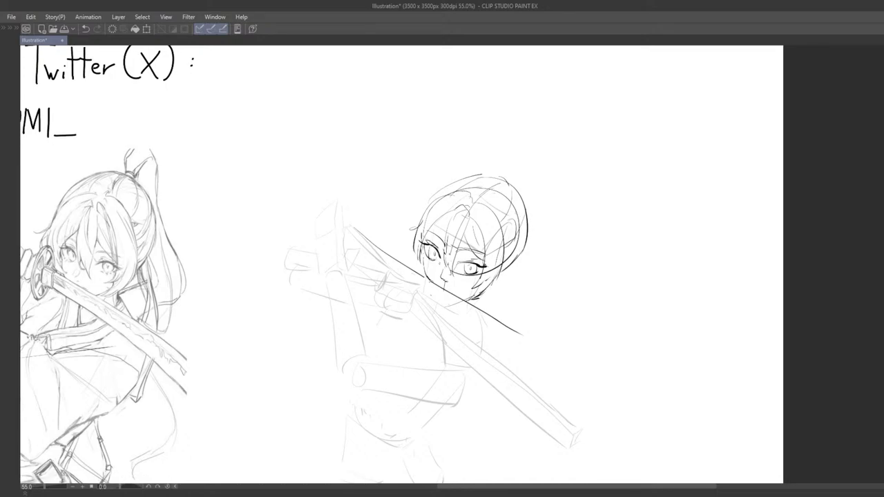
Sketch the ponytail's raised base at the crown and try long strokes for its hanging length.
{"action": "left_click_drag", "start_coordinate": [457, 205], "coordinate": [458, 243]}
{"action": "left_click_drag", "start_coordinate": [492, 190], "coordinate": [540, 169]}
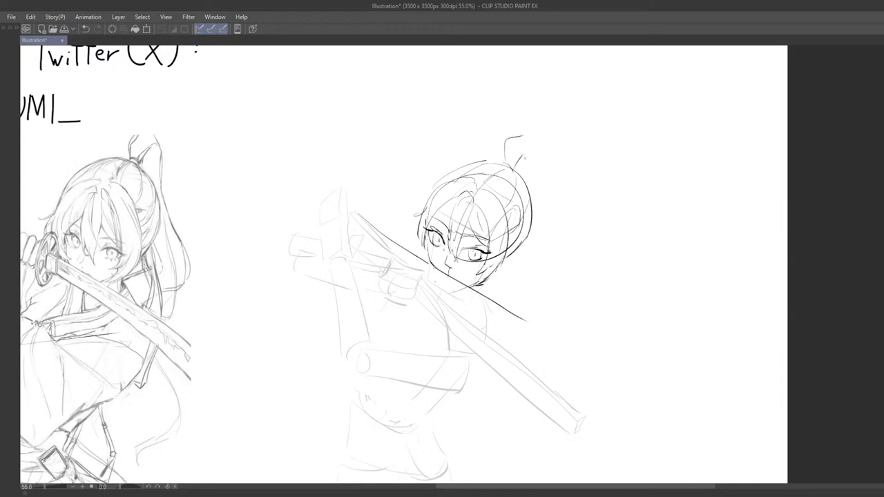
{"action": "left_click_drag", "start_coordinate": [523, 137], "coordinate": [542, 192]}
{"action": "key", "text": "ctrl+z"}
{"action": "left_click_drag", "start_coordinate": [525, 139], "coordinate": [547, 283]}
{"action": "key", "text": "ctrl+z"}
{"action": "left_click_drag", "start_coordinate": [521, 140], "coordinate": [548, 318]}
{"action": "key", "text": "ctrl+z"}
{"action": "left_click_drag", "start_coordinate": [521, 243], "coordinate": [528, 299]}
{"action": "key", "text": "ctrl+z"}
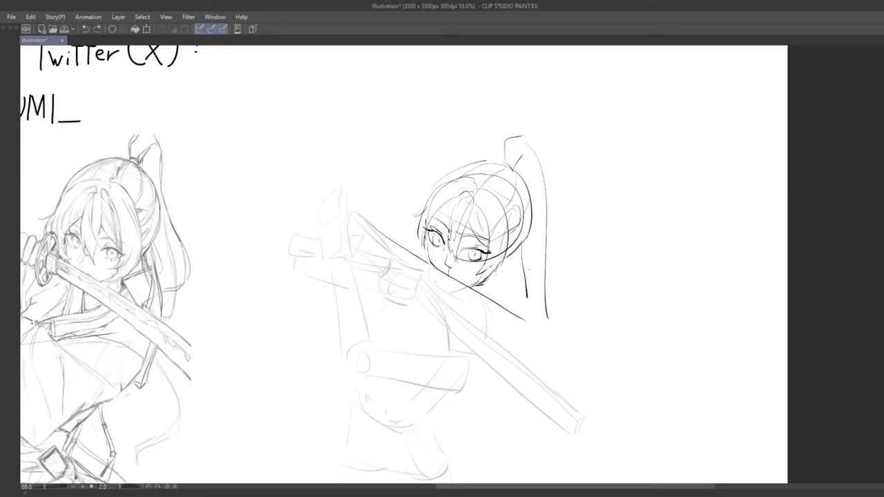
{"action": "key", "text": "ctrl+z"}
{"action": "key", "text": "ctrl+z"}
{"action": "mouse_move", "coordinate": [525, 138]}
{"action": "left_mouse_down"}
{"action": "mouse_move", "coordinate": [555, 185]}
{"action": "mouse_move", "coordinate": [552, 236]}
{"action": "left_mouse_up"}
{"action": "key", "text": "ctrl+z"}
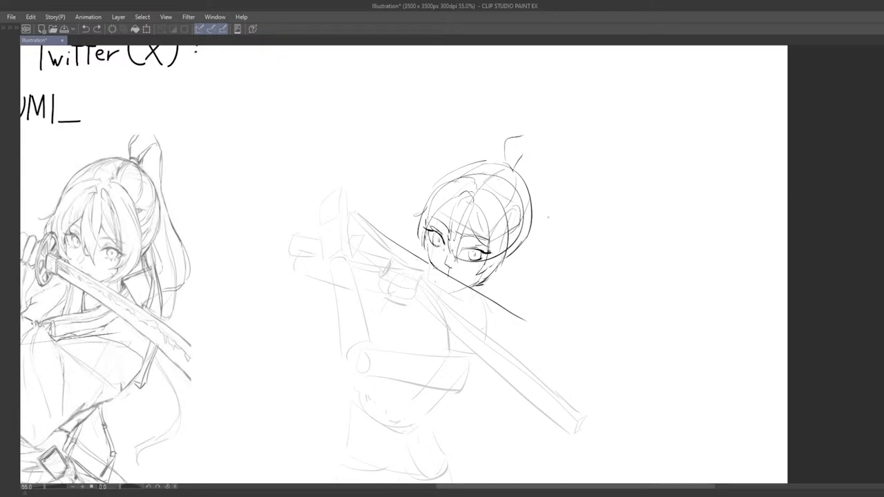
Draw the ponytail's outer contour over its rounded top, pinched midway and swelling down toward the sword line.
{"action": "left_click_drag", "start_coordinate": [541, 147], "coordinate": [545, 216]}
{"action": "key", "text": "ctrl+z"}
{"action": "mouse_move", "coordinate": [523, 136]}
{"action": "left_mouse_down"}
{"action": "mouse_move", "coordinate": [563, 306]}
{"action": "mouse_move", "coordinate": [544, 274]}
{"action": "mouse_move", "coordinate": [541, 326]}
{"action": "left_mouse_up"}
{"action": "key", "text": "ctrl+z"}
{"action": "key", "text": "ctrl+z"}
{"action": "left_click_drag", "start_coordinate": [543, 284], "coordinate": [540, 325]}
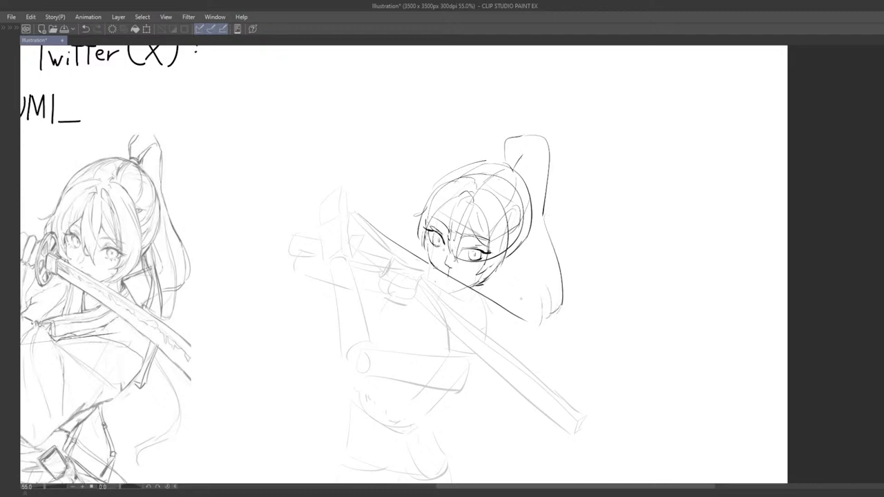
Sketch the ponytail's inner edge from behind the nape down to its lower end, retrying the stroke.
{"action": "key", "text": "ctrl+z"}
{"action": "left_click_drag", "start_coordinate": [510, 261], "coordinate": [533, 324]}
{"action": "key", "text": "ctrl+z"}
{"action": "left_click_drag", "start_coordinate": [525, 244], "coordinate": [526, 318]}
{"action": "key", "text": "ctrl+z"}
{"action": "key", "text": "ctrl+z"}
{"action": "key", "text": "ctrl+z"}
{"action": "mouse_move", "coordinate": [541, 277]}
{"action": "left_mouse_down"}
{"action": "mouse_move", "coordinate": [525, 239]}
{"action": "mouse_move", "coordinate": [510, 248]}
{"action": "mouse_move", "coordinate": [503, 217]}
{"action": "left_mouse_up"}
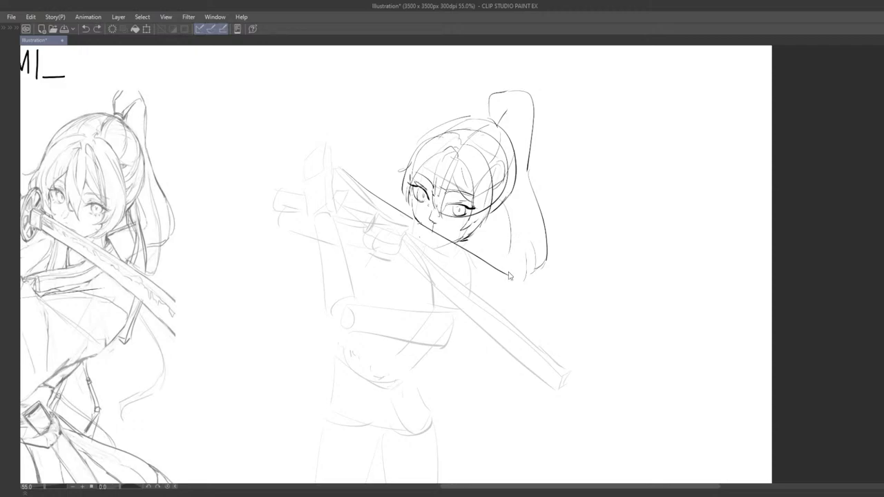
Sketch the ponytail's tapering lower tip below the end of the sword line, retrying the strand strokes.
{"action": "mouse_move", "coordinate": [523, 238]}
{"action": "left_mouse_down"}
{"action": "mouse_move", "coordinate": [508, 271]}
{"action": "mouse_move", "coordinate": [529, 298]}
{"action": "left_mouse_up"}
{"action": "key", "text": "ctrl+z"}
{"action": "key", "text": "ctrl+z"}
{"action": "left_click_drag", "start_coordinate": [523, 245], "coordinate": [540, 297]}
{"action": "left_click_drag", "start_coordinate": [528, 254], "coordinate": [533, 298]}
{"action": "key", "text": "ctrl+z"}
{"action": "left_click_drag", "start_coordinate": [522, 245], "coordinate": [542, 308]}
{"action": "left_click_drag", "start_coordinate": [530, 254], "coordinate": [543, 309]}
{"action": "key", "text": "ctrl+z"}
{"action": "key", "text": "ctrl+z"}
{"action": "left_click_drag", "start_coordinate": [523, 244], "coordinate": [543, 306]}
Erase the lower part of the ponytail's outer edge and rework it into jagged, pointed strand tips.
{"action": "mouse_move", "coordinate": [531, 253]}
{"action": "left_mouse_down"}
{"action": "mouse_move", "coordinate": [540, 299]}
{"action": "mouse_move", "coordinate": [546, 253]}
{"action": "mouse_move", "coordinate": [537, 227]}
{"action": "left_mouse_up"}
{"action": "key", "text": "e"}
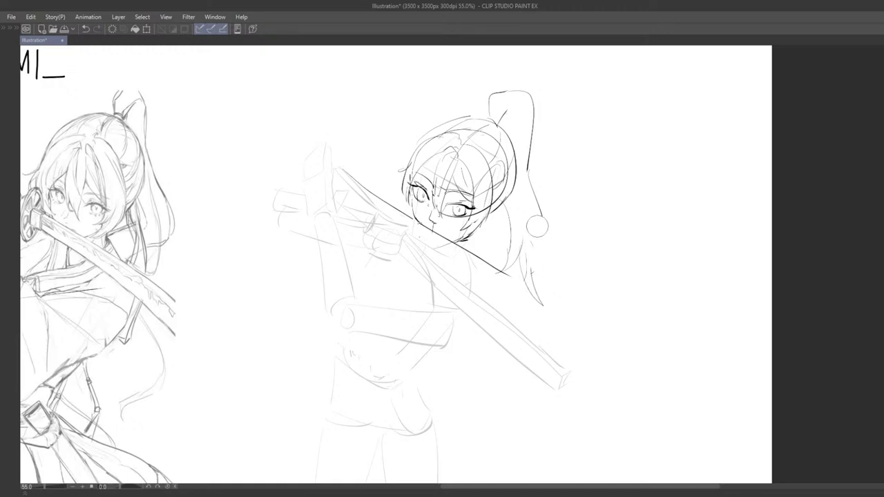
{"action": "key", "text": "p"}
{"action": "key", "text": "ctrl+z"}
{"action": "scroll", "coordinate": [536, 238], "scroll_direction": "down", "scroll_amount": 4}
{"action": "left_click_drag", "start_coordinate": [516, 250], "coordinate": [528, 229]}
{"action": "scroll", "coordinate": [534, 206], "scroll_direction": "up", "scroll_amount": 3}
Draw the blade's lower edge as a long diagonal from below the chin toward the sword tip, retrying the stroke.
{"action": "left_click_drag", "start_coordinate": [478, 293], "coordinate": [485, 333]}
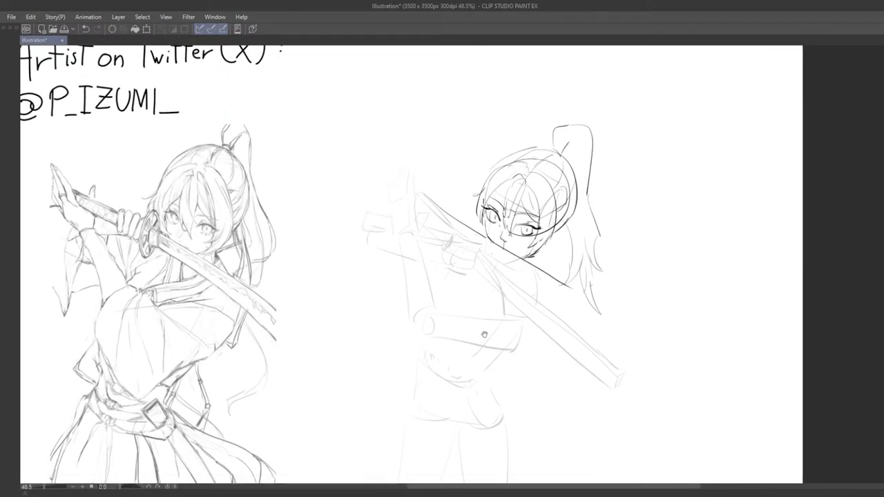
{"action": "left_click_drag", "start_coordinate": [503, 384], "coordinate": [502, 315]}
{"action": "mouse_move", "coordinate": [493, 250]}
{"action": "left_mouse_down"}
{"action": "mouse_move", "coordinate": [515, 244]}
{"action": "mouse_move", "coordinate": [523, 275]}
{"action": "mouse_move", "coordinate": [518, 212]}
{"action": "left_mouse_up"}
{"action": "scroll", "coordinate": [525, 251], "scroll_direction": "down", "scroll_amount": 2}
{"action": "scroll", "coordinate": [512, 218], "scroll_direction": "up", "scroll_amount": 2}
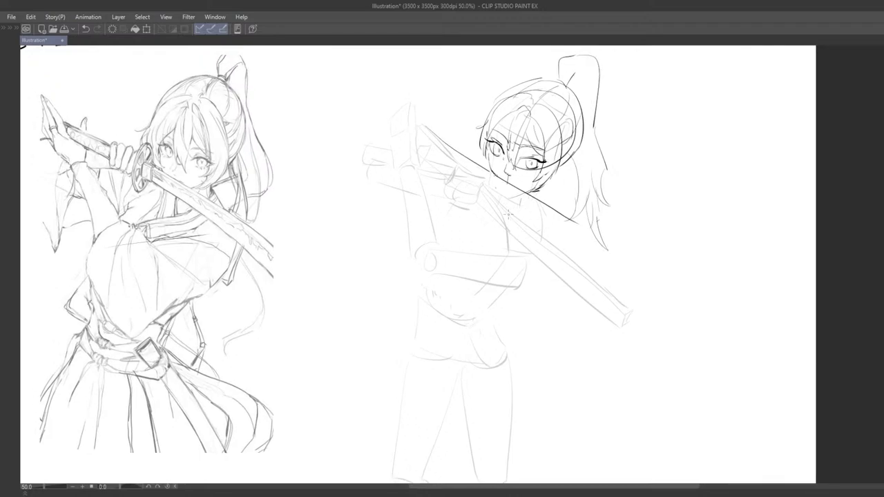
{"action": "left_click_drag", "start_coordinate": [476, 182], "coordinate": [522, 215]}
{"action": "left_click_drag", "start_coordinate": [518, 221], "coordinate": [482, 212]}
{"action": "key", "text": "ctrl+z"}
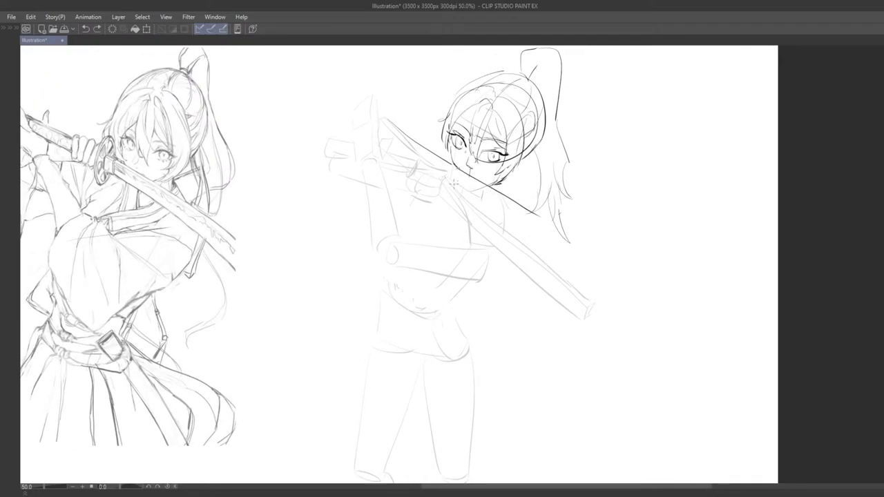
{"action": "key", "text": "ctrl+z"}
{"action": "left_click_drag", "start_coordinate": [452, 181], "coordinate": [584, 267]}
{"action": "key", "text": "ctrl+z"}
{"action": "left_click_drag", "start_coordinate": [446, 178], "coordinate": [585, 280]}
{"action": "left_click_drag", "start_coordinate": [536, 214], "coordinate": [566, 242]}
{"action": "key", "text": "ctrl+z"}
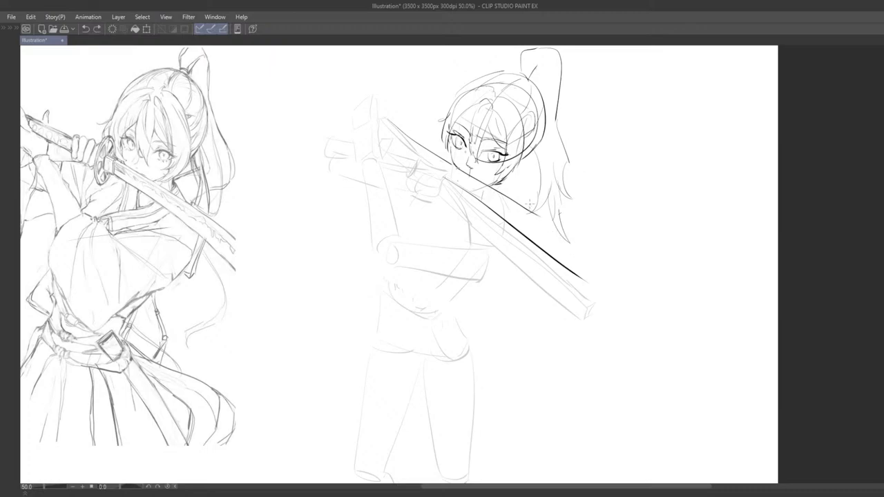
Extend the blade's upper edge past the ponytail tip, roughly parallel to the lower edge.
{"action": "left_click_drag", "start_coordinate": [529, 203], "coordinate": [594, 275]}
{"action": "key", "text": "ctrl+z"}
{"action": "key", "text": "ctrl+z"}
{"action": "mouse_move", "coordinate": [526, 214]}
{"action": "left_mouse_down"}
{"action": "mouse_move", "coordinate": [599, 262]}
{"action": "mouse_move", "coordinate": [592, 280]}
{"action": "left_mouse_up"}
{"action": "key", "text": "ctrl+z"}
{"action": "key", "text": "ctrl+z"}
{"action": "left_click_drag", "start_coordinate": [551, 258], "coordinate": [565, 247]}
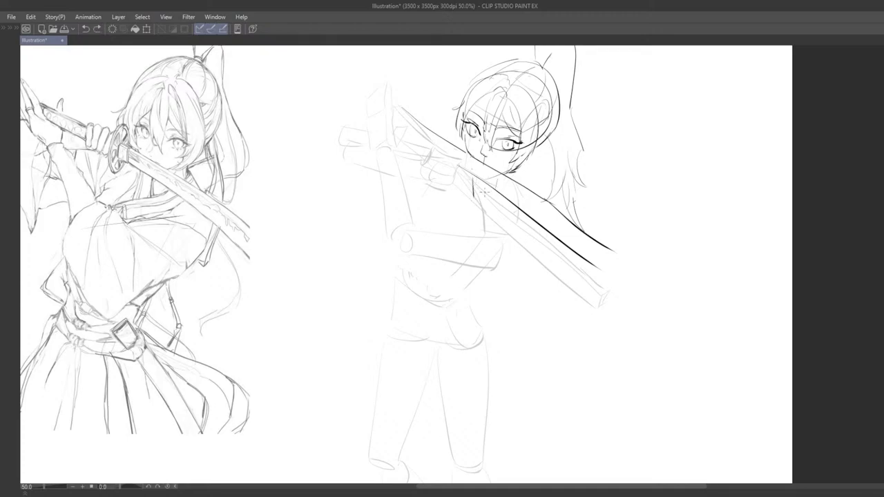
Sketch the sides of the neck under the blade and a short curve at its base.
{"action": "mouse_move", "coordinate": [475, 190]}
{"action": "left_mouse_down"}
{"action": "mouse_move", "coordinate": [493, 184]}
{"action": "mouse_move", "coordinate": [474, 182]}
{"action": "mouse_move", "coordinate": [489, 201]}
{"action": "left_mouse_up"}
{"action": "key", "text": "ctrl+z"}
{"action": "mouse_move", "coordinate": [461, 172]}
{"action": "left_mouse_down"}
{"action": "mouse_move", "coordinate": [474, 201]}
{"action": "mouse_move", "coordinate": [507, 232]}
{"action": "left_mouse_up"}
{"action": "key", "text": "ctrl+z"}
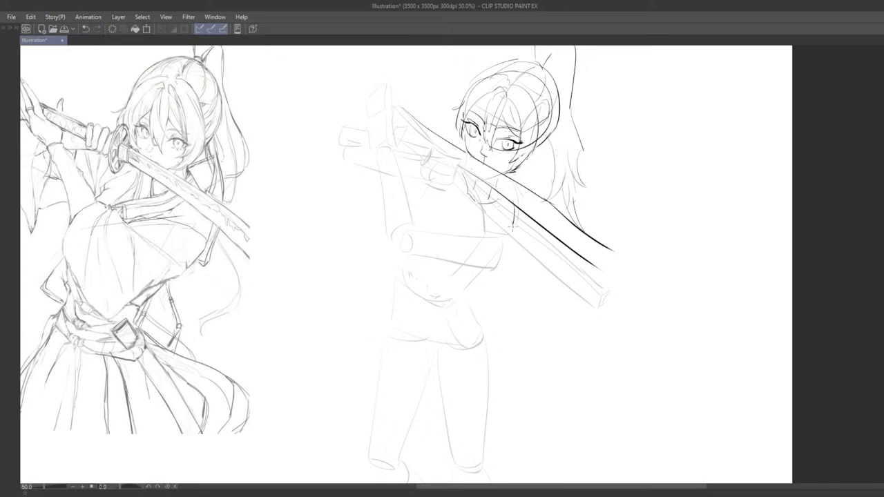
{"action": "key", "text": "ctrl+z"}
Draw the shoulder's outer curve emerging below the blade down toward the horizontal upper arm.
{"action": "left_click_drag", "start_coordinate": [516, 202], "coordinate": [503, 251]}
{"action": "key", "text": "ctrl+z"}
{"action": "left_click_drag", "start_coordinate": [483, 228], "coordinate": [481, 237]}
{"action": "key", "text": "ctrl+z"}
{"action": "mouse_move", "coordinate": [482, 249]}
{"action": "left_mouse_down"}
{"action": "mouse_move", "coordinate": [528, 227]}
{"action": "mouse_move", "coordinate": [494, 215]}
{"action": "left_mouse_up"}
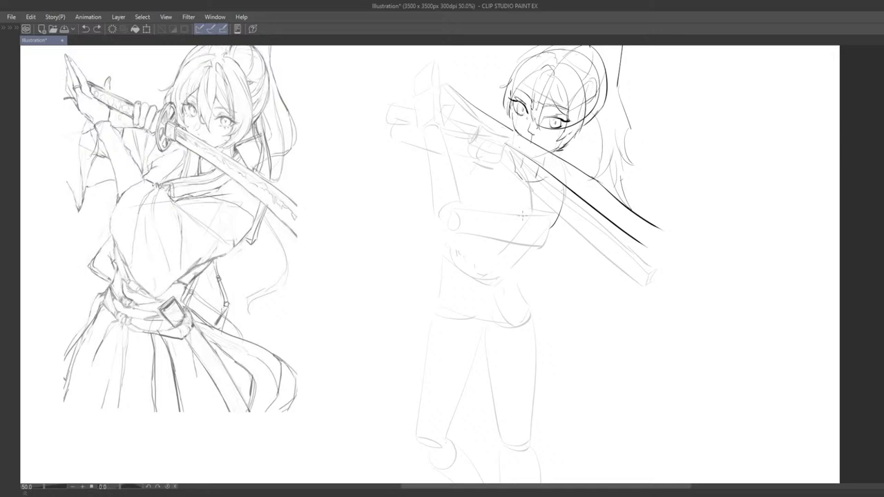
Sketch the chest contours between the raised hands and the upper arm, including the short vertical armpit line.
{"action": "key", "text": "ctrl+z"}
{"action": "mouse_move", "coordinate": [485, 164]}
{"action": "left_mouse_down"}
{"action": "mouse_move", "coordinate": [459, 181]}
{"action": "mouse_move", "coordinate": [468, 202]}
{"action": "left_mouse_up"}
{"action": "key", "text": "ctrl+z"}
{"action": "key", "text": "ctrl+z"}
{"action": "key", "text": "ctrl+z"}
{"action": "key", "text": "ctrl+z"}
{"action": "mouse_move", "coordinate": [524, 228]}
{"action": "left_mouse_down"}
{"action": "mouse_move", "coordinate": [509, 220]}
{"action": "mouse_move", "coordinate": [510, 199]}
{"action": "mouse_move", "coordinate": [530, 233]}
{"action": "left_mouse_up"}
{"action": "key", "text": "ctrl+z"}
{"action": "key", "text": "ctrl+z"}
{"action": "key", "text": "ctrl+z"}
{"action": "left_click_drag", "start_coordinate": [515, 173], "coordinate": [515, 199]}
{"action": "key", "text": "ctrl+z"}
Round the shoulder end of the horizontal upper arm into its underside, retrying the curve.
{"action": "mouse_move", "coordinate": [537, 226]}
{"action": "left_mouse_down"}
{"action": "mouse_move", "coordinate": [523, 239]}
{"action": "mouse_move", "coordinate": [504, 234]}
{"action": "left_mouse_up"}
{"action": "key", "text": "ctrl+z"}
{"action": "mouse_move", "coordinate": [541, 209]}
{"action": "left_mouse_down"}
{"action": "mouse_move", "coordinate": [524, 239]}
{"action": "mouse_move", "coordinate": [541, 217]}
{"action": "mouse_move", "coordinate": [535, 230]}
{"action": "mouse_move", "coordinate": [511, 238]}
{"action": "left_mouse_up"}
{"action": "key", "text": "ctrl+z"}
{"action": "key", "text": "ctrl+z"}
{"action": "key", "text": "ctrl+z"}
{"action": "key", "text": "ctrl+z"}
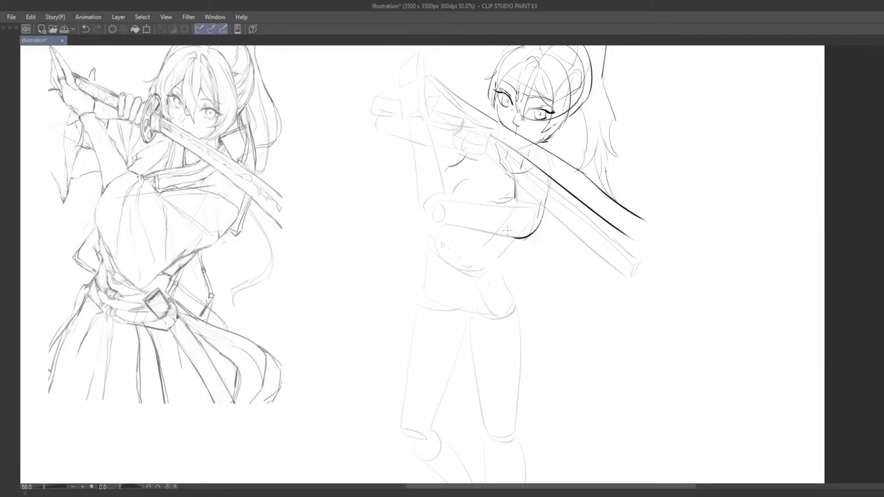
Draw the upper arm's lower edge across the torso from the shoulder end to the elbow.
{"action": "left_click_drag", "start_coordinate": [434, 220], "coordinate": [519, 239]}
{"action": "key", "text": "ctrl+z"}
{"action": "key", "text": "ctrl+z"}
{"action": "mouse_move", "coordinate": [440, 220]}
{"action": "left_mouse_down"}
{"action": "mouse_move", "coordinate": [523, 240]}
{"action": "mouse_move", "coordinate": [473, 256]}
{"action": "left_mouse_up"}
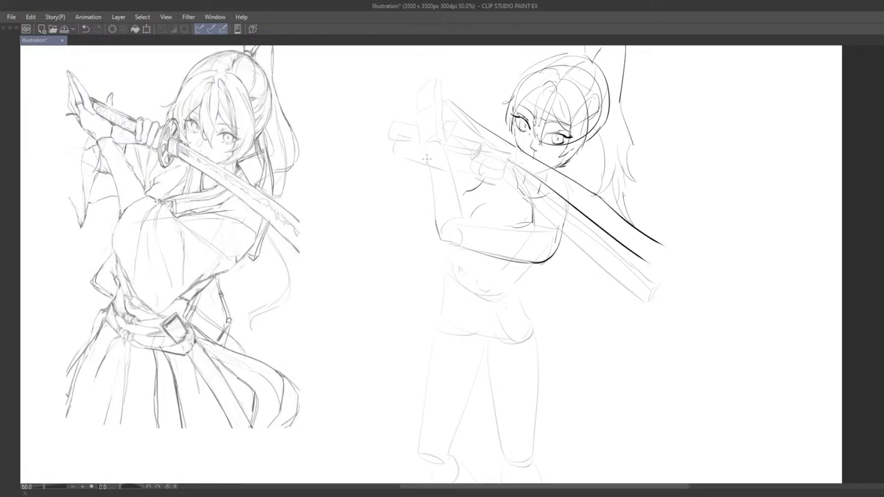
Draw the raised forearm's outer edge between the elbow and the wrist, retrying its curve.
{"action": "key", "text": "ctrl+z"}
{"action": "mouse_move", "coordinate": [431, 159]}
{"action": "left_mouse_down"}
{"action": "mouse_move", "coordinate": [438, 229]}
{"action": "mouse_move", "coordinate": [424, 218]}
{"action": "left_mouse_up"}
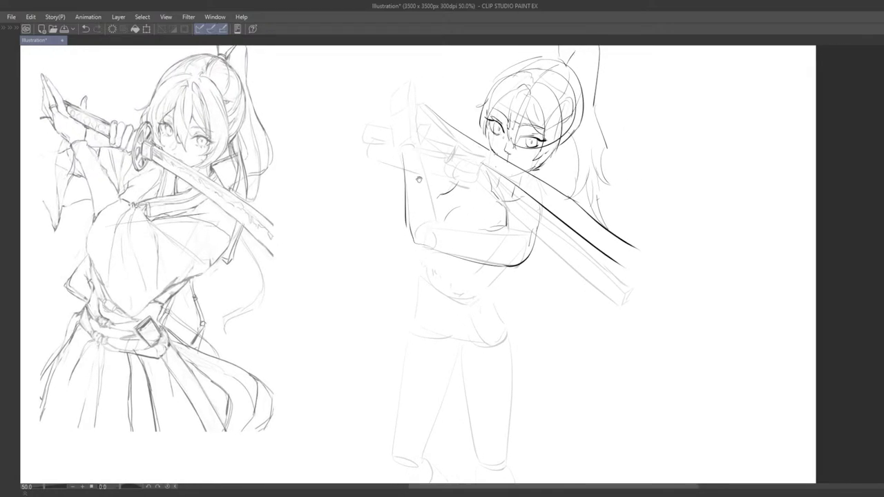
{"action": "left_click_drag", "start_coordinate": [427, 185], "coordinate": [416, 202]}
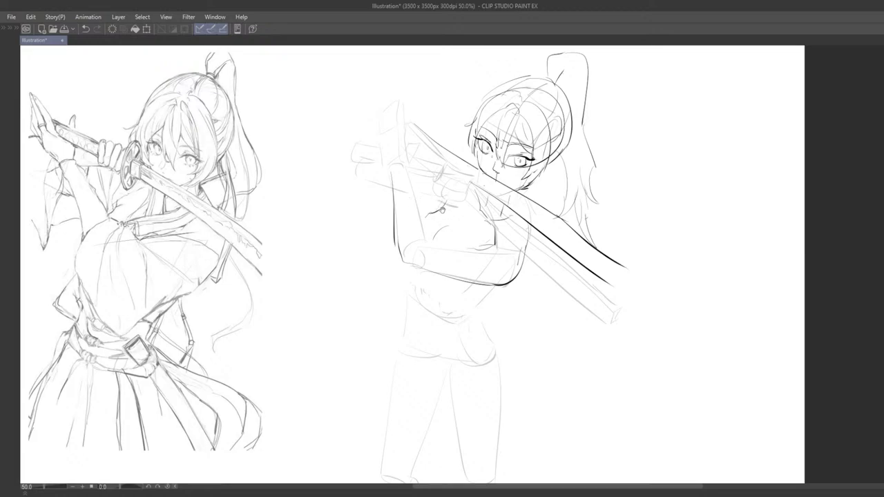
{"action": "mouse_move", "coordinate": [456, 261]}
{"action": "left_mouse_down"}
{"action": "mouse_move", "coordinate": [474, 282]}
{"action": "mouse_move", "coordinate": [448, 251]}
{"action": "mouse_move", "coordinate": [457, 276]}
{"action": "left_mouse_up"}
{"action": "key", "text": "ctrl+z"}
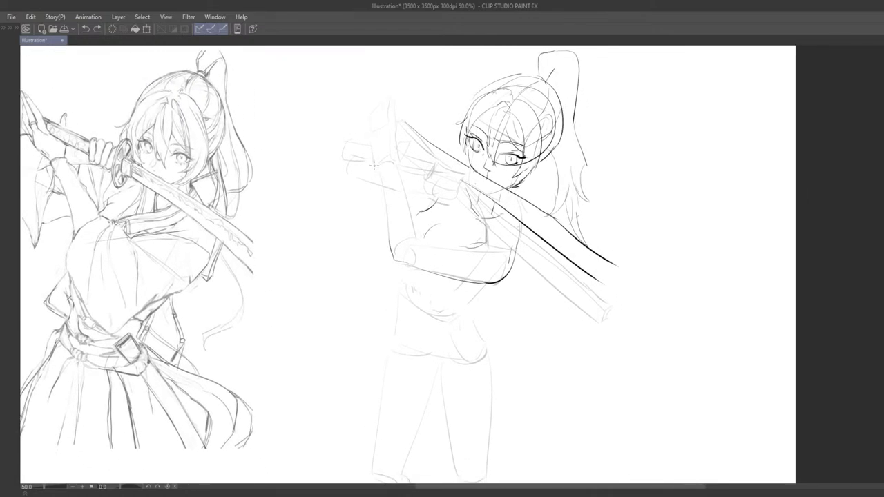
{"action": "left_click_drag", "start_coordinate": [392, 247], "coordinate": [386, 205]}
{"action": "mouse_move", "coordinate": [382, 172]}
{"action": "left_mouse_down"}
{"action": "mouse_move", "coordinate": [397, 265]}
{"action": "mouse_move", "coordinate": [387, 213]}
{"action": "mouse_move", "coordinate": [397, 252]}
{"action": "left_mouse_up"}
{"action": "key", "text": "ctrl+z"}
{"action": "left_click_drag", "start_coordinate": [390, 205], "coordinate": [403, 191]}
{"action": "key", "text": "ctrl+z"}
{"action": "left_click_drag", "start_coordinate": [398, 157], "coordinate": [403, 241]}
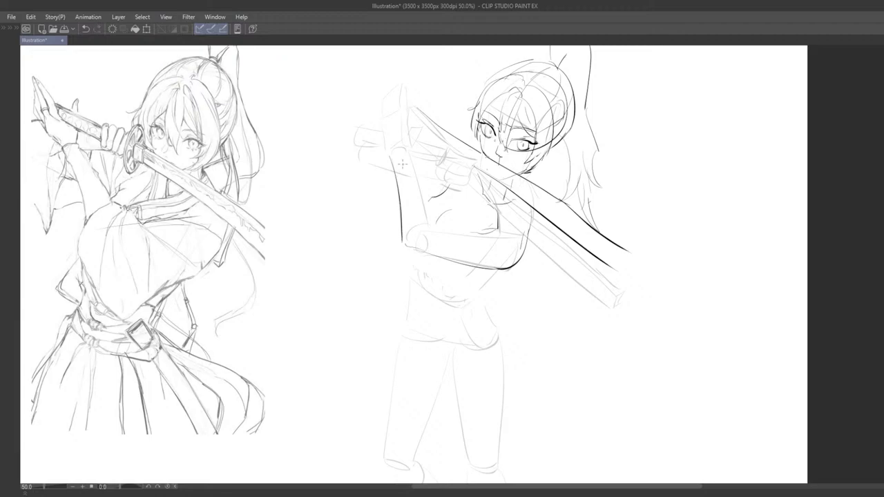
{"action": "key", "text": "ctrl+z"}
{"action": "key", "text": "ctrl+z"}
Add the wrist curve on the raised forearm and draw the forearm's inner edge down to the elbow crease.
{"action": "left_click_drag", "start_coordinate": [392, 157], "coordinate": [406, 148]}
{"action": "left_click_drag", "start_coordinate": [407, 150], "coordinate": [428, 226]}
{"action": "key", "text": "ctrl+z"}
{"action": "key", "text": "ctrl+z"}
{"action": "left_click_drag", "start_coordinate": [406, 151], "coordinate": [430, 238]}
{"action": "key", "text": "ctrl+z"}
{"action": "mouse_move", "coordinate": [406, 151]}
{"action": "left_mouse_down"}
{"action": "mouse_move", "coordinate": [429, 225]}
{"action": "mouse_move", "coordinate": [484, 230]}
{"action": "left_mouse_up"}
{"action": "key", "text": "ctrl+z"}
{"action": "key", "text": "ctrl+z"}
Draw the upper arm's top edge from the elbow crease across to the armpit line.
{"action": "left_click_drag", "start_coordinate": [424, 227], "coordinate": [497, 227]}
{"action": "key", "text": "ctrl+z"}
{"action": "key", "text": "ctrl+z"}
{"action": "key", "text": "ctrl+z"}
{"action": "key", "text": "ctrl+z"}
Draw the sword handle's lower edge from the raised hand toward the blade, with a short palm curve beside it.
{"action": "left_click_drag", "start_coordinate": [475, 260], "coordinate": [495, 302]}
{"action": "mouse_move", "coordinate": [429, 184]}
{"action": "left_mouse_down"}
{"action": "mouse_move", "coordinate": [446, 193]}
{"action": "mouse_move", "coordinate": [452, 213]}
{"action": "mouse_move", "coordinate": [478, 210]}
{"action": "mouse_move", "coordinate": [483, 223]}
{"action": "left_mouse_up"}
{"action": "scroll", "coordinate": [453, 213], "scroll_direction": "up", "scroll_amount": 2}
{"action": "key", "text": "ctrl+z"}
{"action": "left_click_drag", "start_coordinate": [492, 204], "coordinate": [480, 217]}
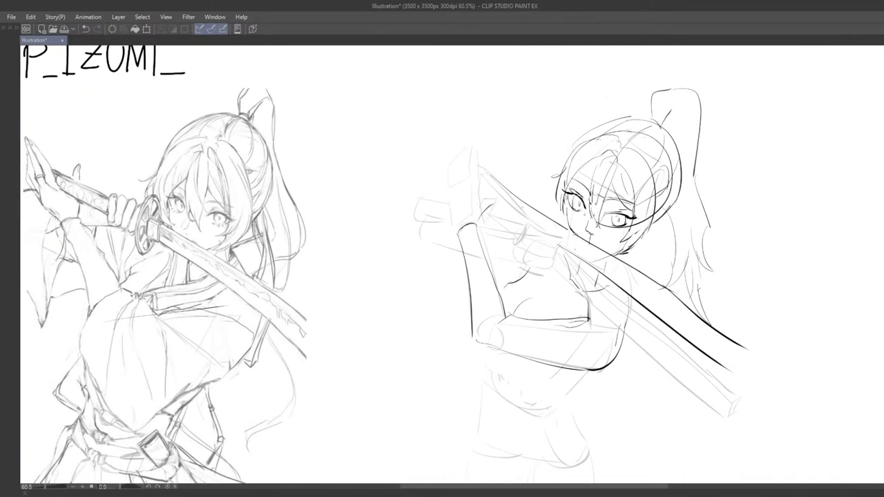
{"action": "key", "text": "ctrl+z"}
{"action": "mouse_move", "coordinate": [476, 186]}
{"action": "left_mouse_down"}
{"action": "mouse_move", "coordinate": [565, 256]}
{"action": "mouse_move", "coordinate": [555, 241]}
{"action": "mouse_move", "coordinate": [492, 302]}
{"action": "mouse_move", "coordinate": [493, 291]}
{"action": "left_mouse_up"}
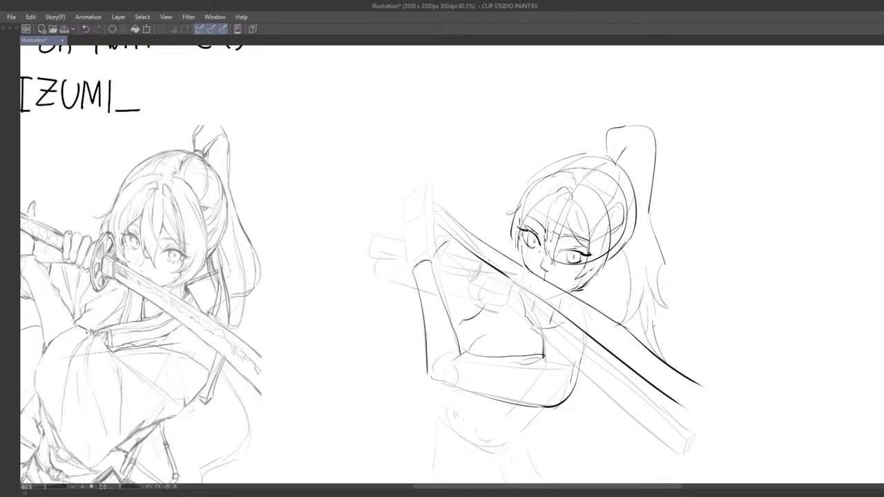
{"action": "left_click_drag", "start_coordinate": [370, 310], "coordinate": [397, 258]}
{"action": "left_click_drag", "start_coordinate": [422, 304], "coordinate": [420, 322]}
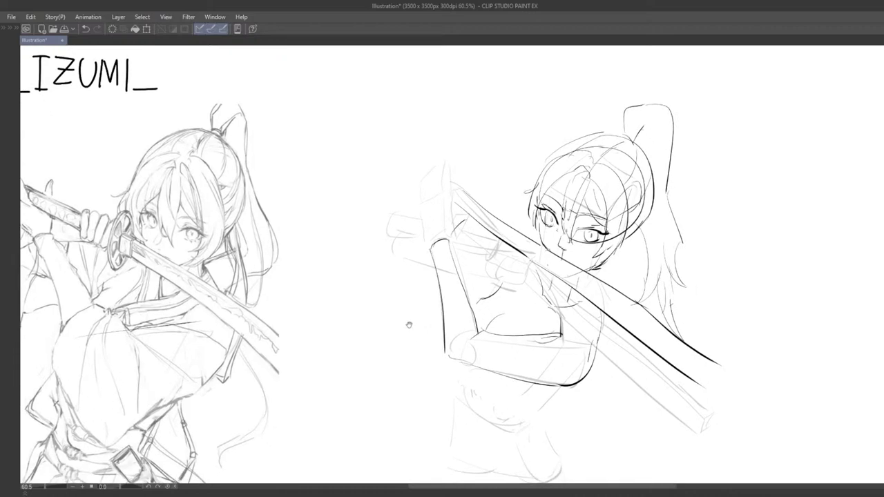
{"action": "left_click_drag", "start_coordinate": [390, 248], "coordinate": [380, 245]}
{"action": "key", "text": "ctrl+z"}
{"action": "left_click_drag", "start_coordinate": [449, 262], "coordinate": [436, 257]}
{"action": "mouse_move", "coordinate": [431, 193]}
{"action": "left_mouse_down"}
{"action": "mouse_move", "coordinate": [523, 262]}
{"action": "mouse_move", "coordinate": [436, 231]}
{"action": "mouse_move", "coordinate": [433, 207]}
{"action": "mouse_move", "coordinate": [418, 223]}
{"action": "mouse_move", "coordinate": [434, 244]}
{"action": "mouse_move", "coordinate": [416, 240]}
{"action": "mouse_move", "coordinate": [424, 256]}
{"action": "left_mouse_up"}
{"action": "key", "text": "ctrl+z"}
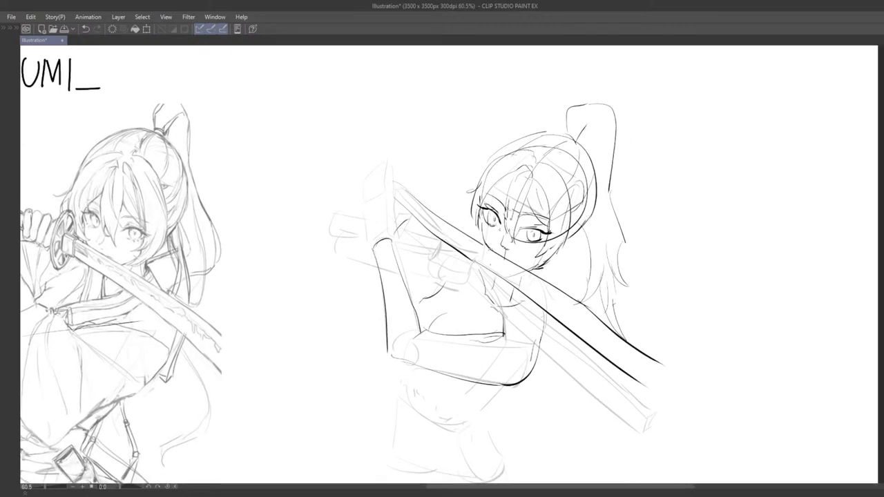
Draw the raised hand's palm heel curving down to the wrist and the thumb tip sticking out above the handle.
{"action": "scroll", "coordinate": [313, 386], "scroll_direction": "down", "scroll_amount": 3}
{"action": "scroll", "coordinate": [312, 385], "scroll_direction": "up", "scroll_amount": 2}
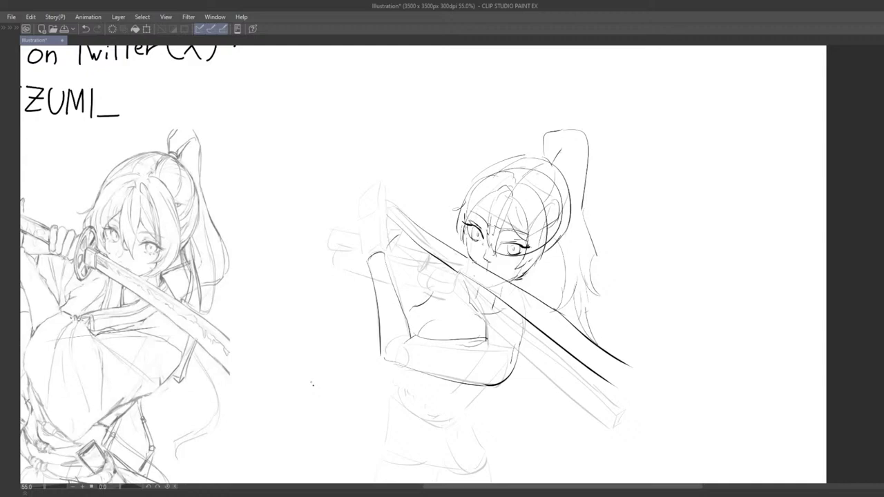
{"action": "mouse_move", "coordinate": [409, 281]}
{"action": "left_mouse_down"}
{"action": "mouse_move", "coordinate": [377, 255]}
{"action": "mouse_move", "coordinate": [413, 288]}
{"action": "left_mouse_up"}
{"action": "mouse_move", "coordinate": [379, 241]}
{"action": "left_mouse_down"}
{"action": "mouse_move", "coordinate": [389, 219]}
{"action": "mouse_move", "coordinate": [417, 255]}
{"action": "mouse_move", "coordinate": [430, 249]}
{"action": "left_mouse_up"}
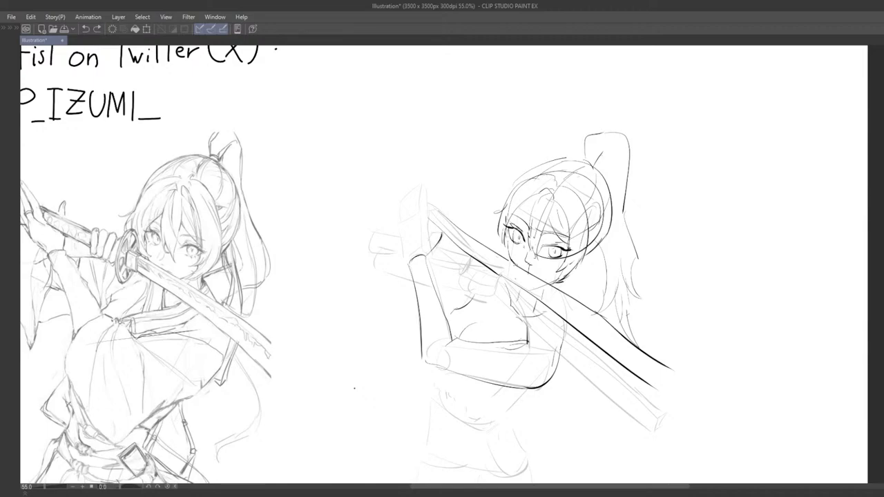
{"action": "key", "text": "ctrl+z"}
{"action": "left_click_drag", "start_coordinate": [442, 231], "coordinate": [426, 256]}
{"action": "key", "text": "ctrl+z"}
{"action": "left_click_drag", "start_coordinate": [449, 202], "coordinate": [447, 212]}
{"action": "key", "text": "ctrl+z"}
{"action": "key", "text": "ctrl+z"}
{"action": "left_click_drag", "start_coordinate": [355, 389], "coordinate": [393, 376]}
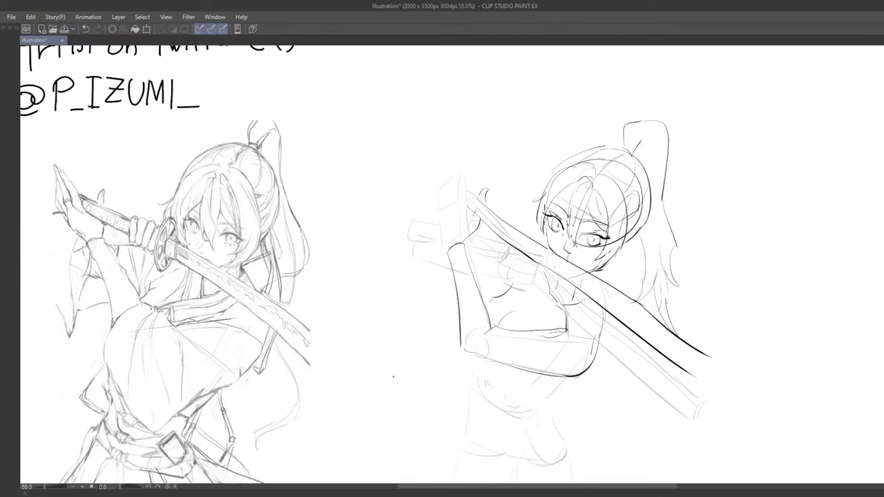
Outline the raised hand's front finger beyond the handle's end, retrying its long edge and tip.
{"action": "left_click_drag", "start_coordinate": [458, 219], "coordinate": [465, 219]}
{"action": "key", "text": "ctrl+z"}
{"action": "key", "text": "ctrl+z"}
{"action": "left_click_drag", "start_coordinate": [464, 178], "coordinate": [469, 208]}
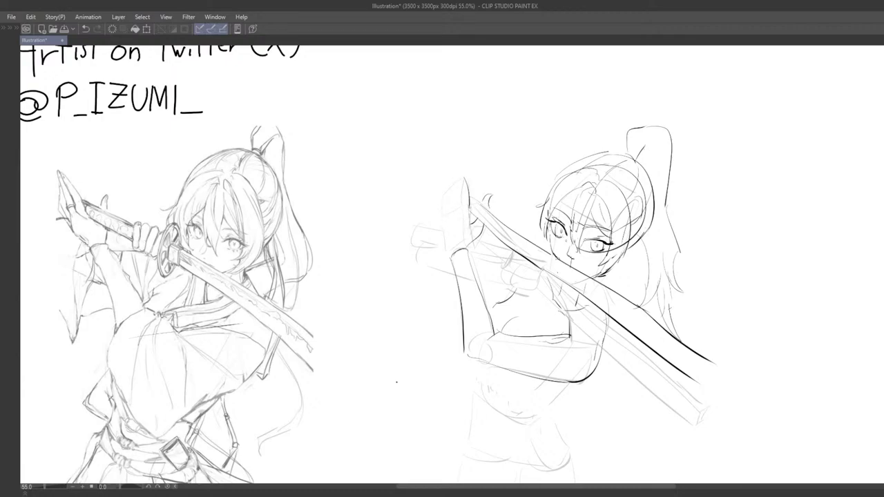
{"action": "left_click_drag", "start_coordinate": [397, 382], "coordinate": [403, 379]}
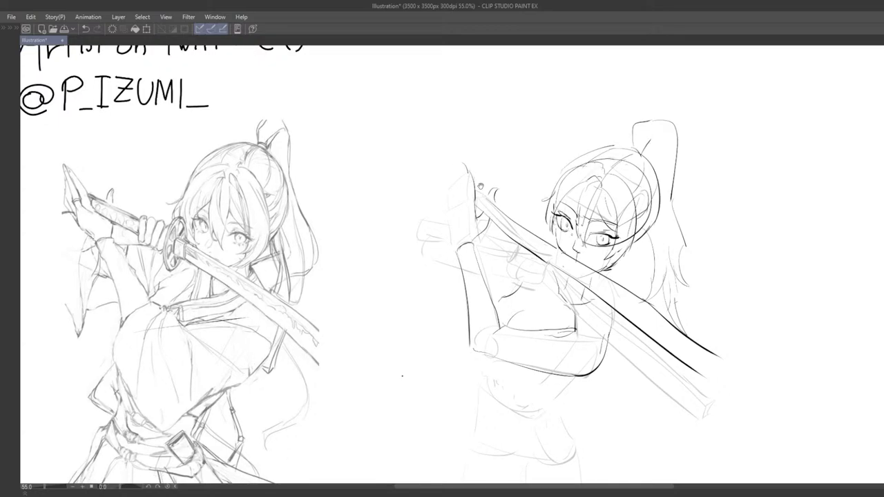
{"action": "mouse_move", "coordinate": [403, 380]}
{"action": "left_mouse_down"}
{"action": "mouse_move", "coordinate": [365, 379]}
{"action": "mouse_move", "coordinate": [415, 389]}
{"action": "left_mouse_up"}
{"action": "key", "text": "ctrl+z"}
{"action": "mouse_move", "coordinate": [475, 181]}
{"action": "left_mouse_down"}
{"action": "mouse_move", "coordinate": [480, 207]}
{"action": "mouse_move", "coordinate": [469, 193]}
{"action": "mouse_move", "coordinate": [497, 218]}
{"action": "mouse_move", "coordinate": [496, 196]}
{"action": "left_mouse_up"}
{"action": "key", "text": "ctrl+z"}
{"action": "key", "text": "ctrl+z"}
{"action": "key", "text": "ctrl+z"}
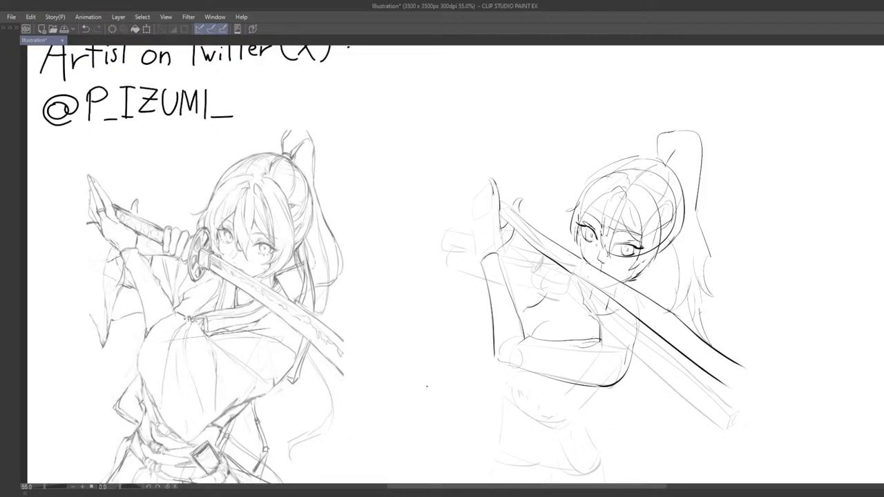
Redraw the front finger's rounded tip and its edge running down to the palm.
{"action": "key", "text": "ctrl+z"}
{"action": "left_click_drag", "start_coordinate": [492, 182], "coordinate": [491, 217]}
{"action": "key", "text": "ctrl+z"}
{"action": "key", "text": "ctrl+z"}
{"action": "mouse_move", "coordinate": [491, 182]}
{"action": "left_mouse_down"}
{"action": "mouse_move", "coordinate": [497, 229]}
{"action": "mouse_move", "coordinate": [505, 228]}
{"action": "left_mouse_up"}
{"action": "key", "text": "ctrl+z"}
{"action": "key", "text": "ctrl+z"}
{"action": "left_click_drag", "start_coordinate": [503, 229], "coordinate": [503, 224]}
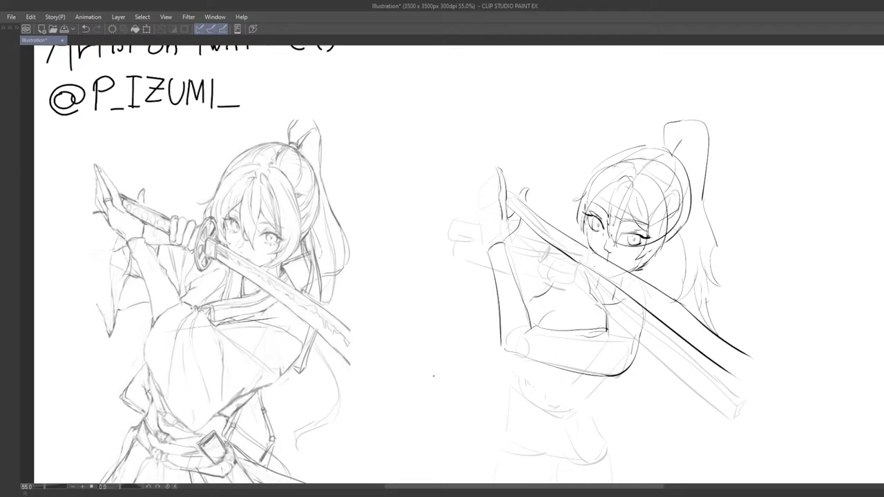
{"action": "key", "text": "ctrl+z"}
{"action": "key", "text": "ctrl+z"}
Refine the front finger's inner edge and add the neighbouring fingertip beside it on the raised hand.
{"action": "mouse_move", "coordinate": [434, 377]}
{"action": "left_mouse_down"}
{"action": "mouse_move", "coordinate": [435, 390]}
{"action": "mouse_move", "coordinate": [428, 370]}
{"action": "mouse_move", "coordinate": [428, 382]}
{"action": "mouse_move", "coordinate": [408, 377]}
{"action": "left_mouse_up"}
{"action": "mouse_move", "coordinate": [493, 197]}
{"action": "left_mouse_down"}
{"action": "mouse_move", "coordinate": [481, 181]}
{"action": "mouse_move", "coordinate": [482, 190]}
{"action": "left_mouse_up"}
{"action": "key", "text": "ctrl+z"}
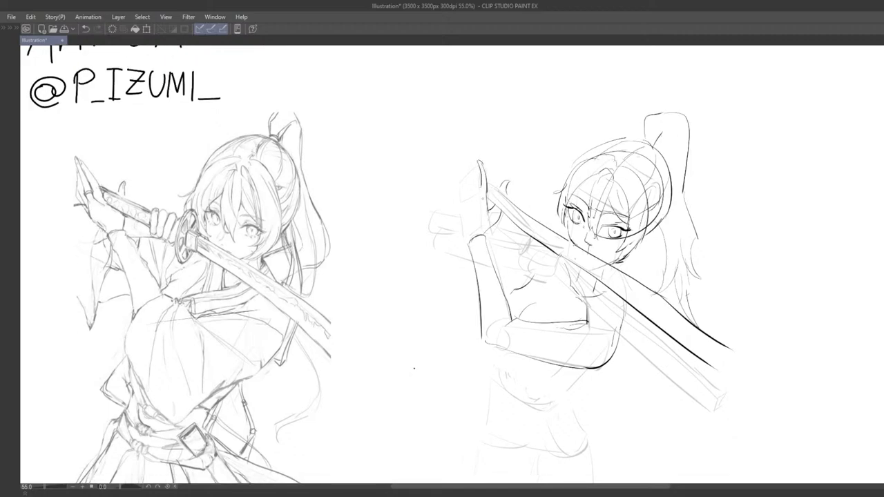
{"action": "key", "text": "ctrl+z"}
{"action": "key", "text": "ctrl+z"}
{"action": "left_click_drag", "start_coordinate": [482, 163], "coordinate": [486, 208]}
{"action": "left_click_drag", "start_coordinate": [470, 161], "coordinate": [473, 164]}
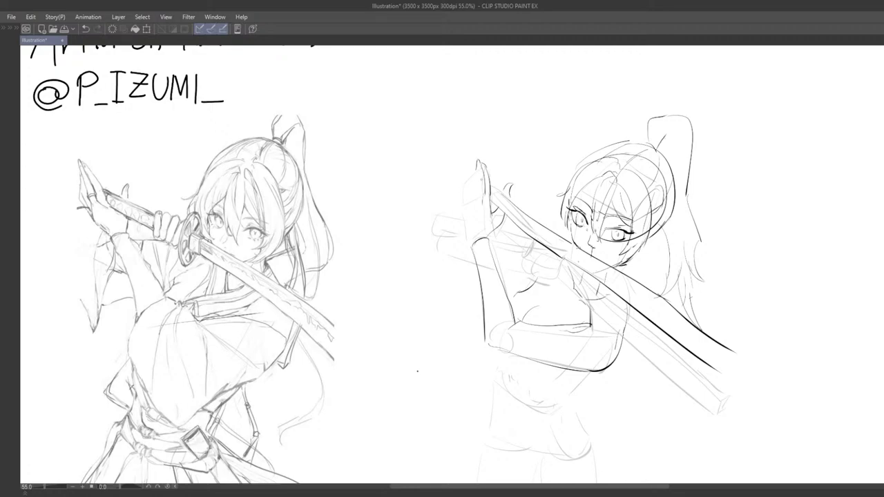
{"action": "mouse_move", "coordinate": [417, 372]}
{"action": "left_mouse_down"}
{"action": "mouse_move", "coordinate": [401, 360]}
{"action": "mouse_move", "coordinate": [417, 361]}
{"action": "left_mouse_up"}
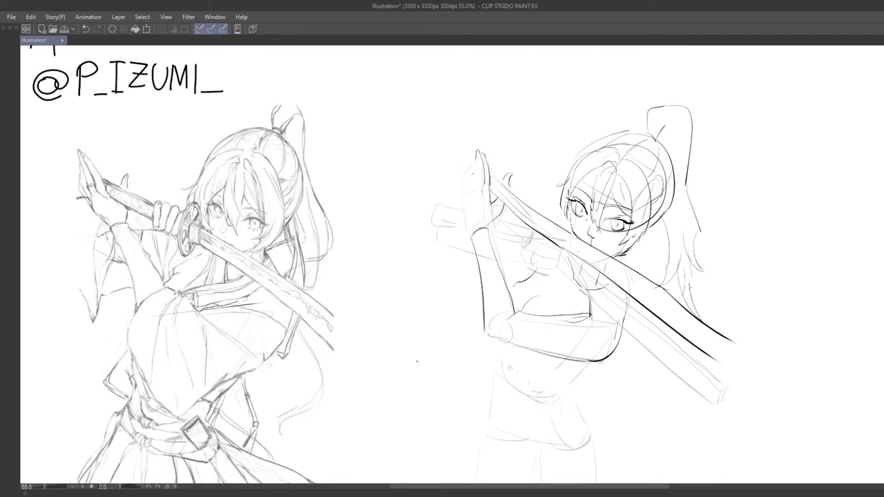
Rework the edge between the raised hand's first two fingers, erasing and retrying the stroke down toward the palm.
{"action": "left_click_drag", "start_coordinate": [479, 167], "coordinate": [484, 193]}
{"action": "key", "text": "ctrl+z"}
{"action": "key", "text": "e"}
{"action": "left_click_drag", "start_coordinate": [476, 158], "coordinate": [480, 194]}
{"action": "key", "text": "ctrl+z"}
{"action": "key", "text": "ctrl+z"}
{"action": "mouse_move", "coordinate": [478, 161]}
{"action": "left_mouse_down"}
{"action": "mouse_move", "coordinate": [481, 194]}
{"action": "mouse_move", "coordinate": [482, 185]}
{"action": "left_mouse_up"}
{"action": "key", "text": "ctrl+z"}
{"action": "key", "text": "ctrl+z"}
{"action": "mouse_move", "coordinate": [417, 361]}
{"action": "left_mouse_down"}
{"action": "mouse_move", "coordinate": [421, 377]}
{"action": "mouse_move", "coordinate": [431, 355]}
{"action": "left_mouse_up"}
{"action": "key", "text": "ctrl+z"}
{"action": "key", "text": "ctrl+z"}
{"action": "key", "text": "ctrl+y"}
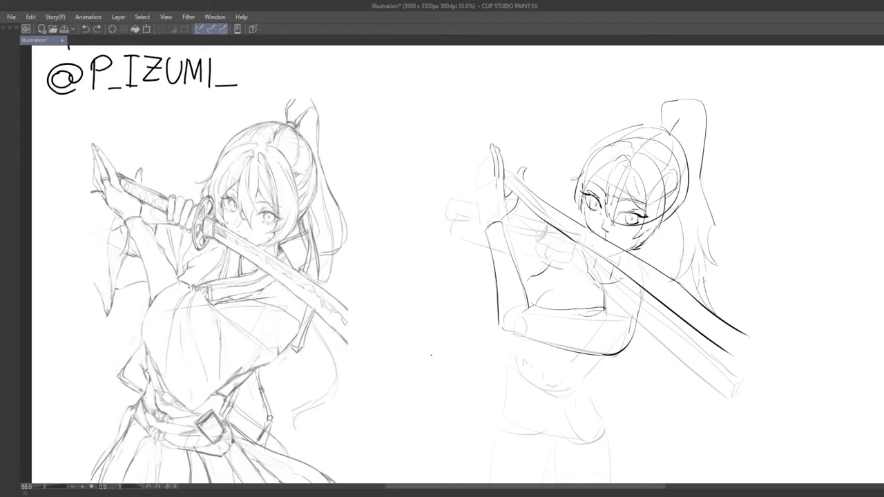
Compare versions of the raised hand's second finger and retry its short side stroke.
{"action": "key", "text": "ctrl+z"}
{"action": "key", "text": "ctrl+y"}
{"action": "key", "text": "ctrl+y"}
{"action": "key", "text": "ctrl+z"}
{"action": "key", "text": "ctrl+y"}
{"action": "key", "text": "ctrl+z"}
{"action": "key", "text": "ctrl+y"}
{"action": "left_click_drag", "start_coordinate": [531, 231], "coordinate": [526, 225]}
{"action": "mouse_move", "coordinate": [488, 177]}
{"action": "left_mouse_down"}
{"action": "mouse_move", "coordinate": [478, 149]}
{"action": "mouse_move", "coordinate": [487, 172]}
{"action": "left_mouse_up"}
{"action": "key", "text": "ctrl+z"}
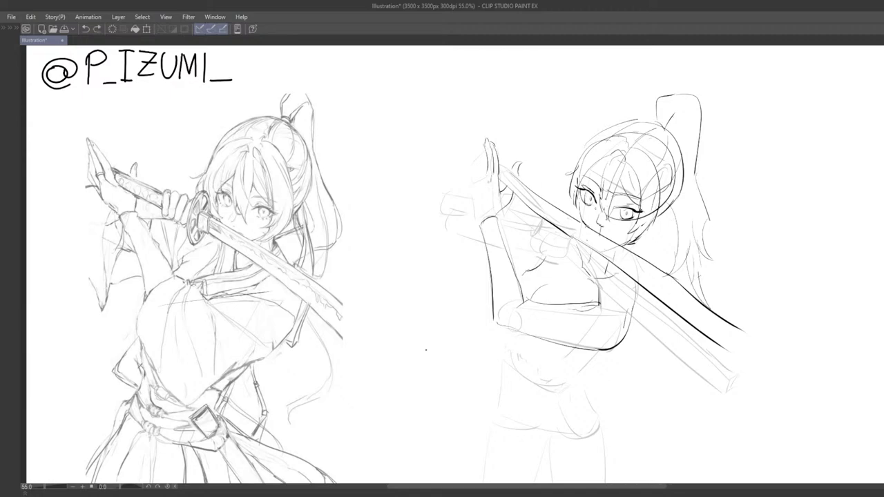
Settle the second finger's contour and add the line continuing from its base into the palm.
{"action": "key", "text": "ctrl+z"}
{"action": "key", "text": "ctrl+y"}
{"action": "key", "text": "ctrl+z"}
{"action": "key", "text": "ctrl+y"}
{"action": "mouse_move", "coordinate": [485, 199]}
{"action": "left_mouse_down"}
{"action": "mouse_move", "coordinate": [506, 194]}
{"action": "mouse_move", "coordinate": [500, 167]}
{"action": "mouse_move", "coordinate": [469, 187]}
{"action": "mouse_move", "coordinate": [482, 217]}
{"action": "left_mouse_up"}
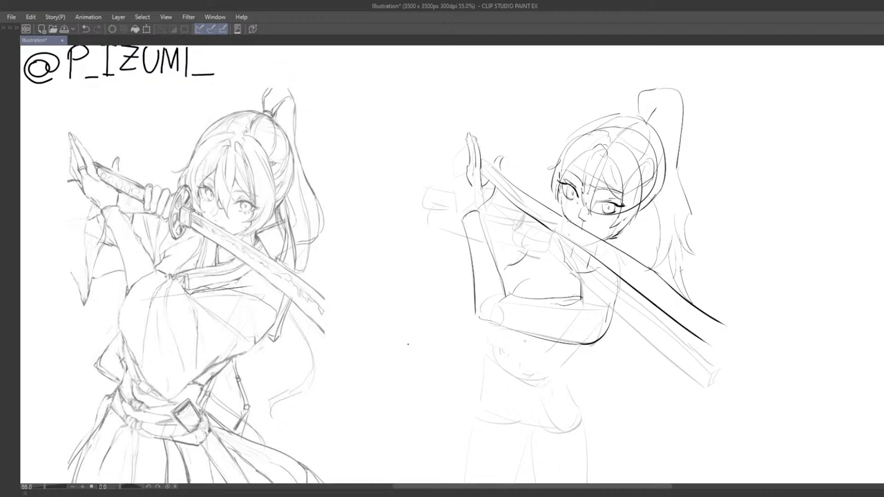
{"action": "scroll", "coordinate": [452, 356], "scroll_direction": "down", "scroll_amount": 2}
{"action": "scroll", "coordinate": [440, 351], "scroll_direction": "up", "scroll_amount": 1}
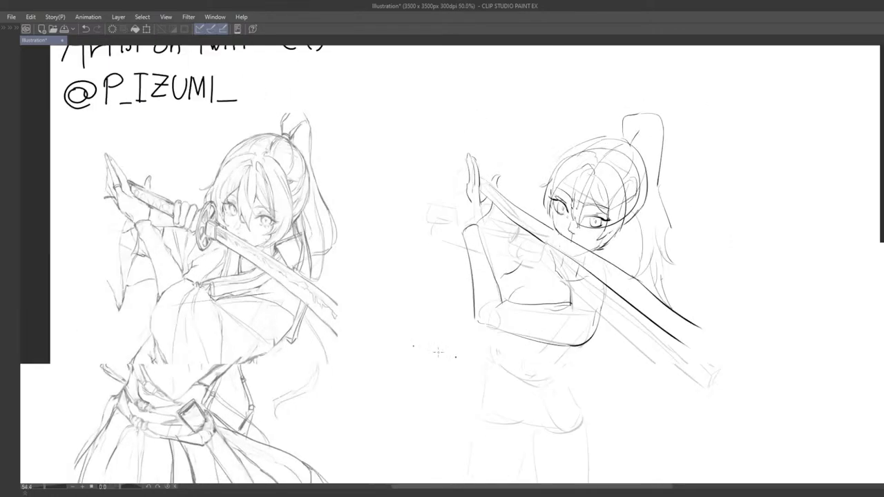
{"action": "scroll", "coordinate": [421, 353], "scroll_direction": "up", "scroll_amount": 2}
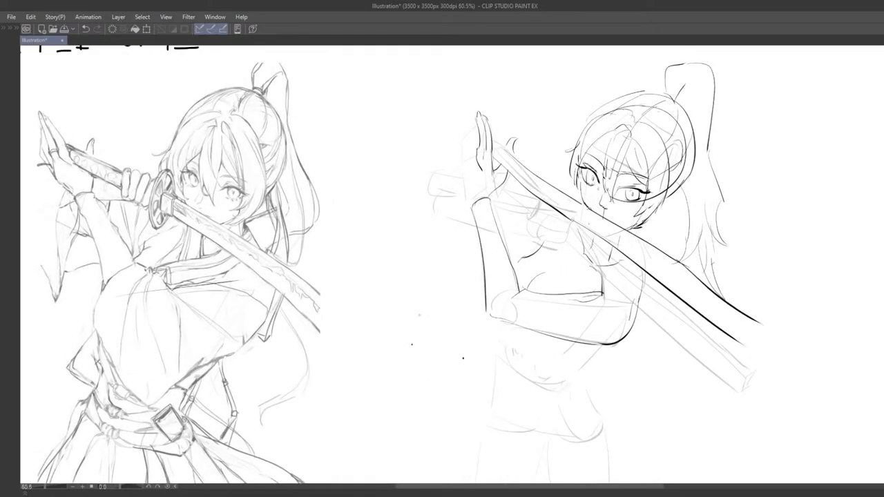
{"action": "scroll", "coordinate": [420, 315], "scroll_direction": "down", "scroll_amount": 3}
{"action": "scroll", "coordinate": [415, 315], "scroll_direction": "up", "scroll_amount": 1}
{"action": "key", "text": "ctrl+alt+0"}
{"action": "mouse_move", "coordinate": [540, 287]}
{"action": "left_mouse_down"}
{"action": "mouse_move", "coordinate": [520, 315]}
{"action": "mouse_move", "coordinate": [454, 333]}
{"action": "mouse_move", "coordinate": [514, 318]}
{"action": "left_mouse_up"}
{"action": "scroll", "coordinate": [521, 311], "scroll_direction": "down", "scroll_amount": 4}
{"action": "key", "text": "e"}
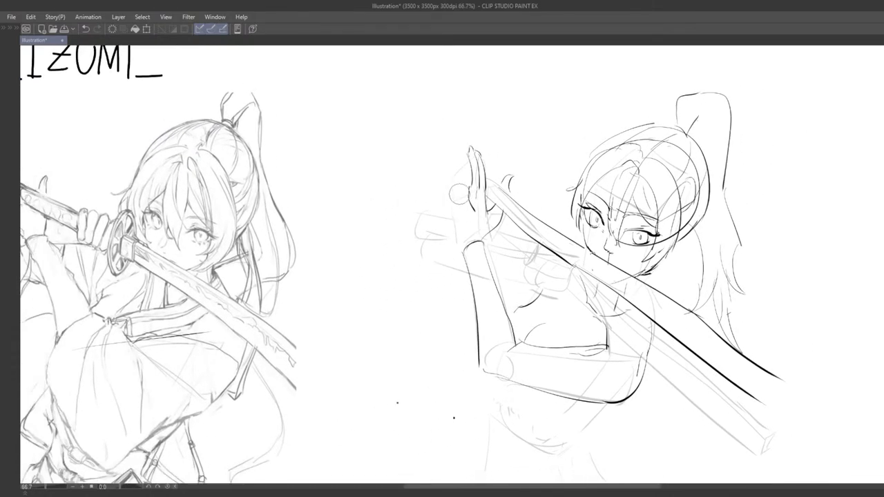
Sketch the third fingertip beside the second finger on the raised hand, retrying its outer edge.
{"action": "mouse_move", "coordinate": [459, 194]}
{"action": "left_mouse_down"}
{"action": "mouse_move", "coordinate": [465, 206]}
{"action": "mouse_move", "coordinate": [524, 184]}
{"action": "mouse_move", "coordinate": [546, 205]}
{"action": "left_mouse_up"}
{"action": "key", "text": "p"}
{"action": "key", "text": "ctrl+z"}
{"action": "key", "text": "ctrl+z"}
{"action": "key", "text": "ctrl+z"}
{"action": "key", "text": "e"}
{"action": "key", "text": "p"}
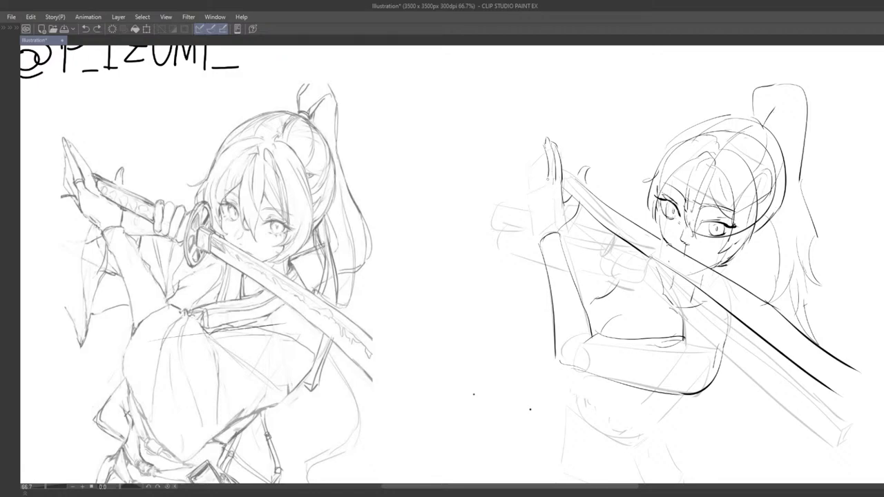
{"action": "left_click_drag", "start_coordinate": [525, 138], "coordinate": [542, 177]}
{"action": "key", "text": "ctrl+z"}
{"action": "key", "text": "ctrl+z"}
{"action": "mouse_move", "coordinate": [550, 182]}
{"action": "left_mouse_down"}
{"action": "mouse_move", "coordinate": [512, 186]}
{"action": "mouse_move", "coordinate": [515, 223]}
{"action": "mouse_move", "coordinate": [500, 226]}
{"action": "left_mouse_up"}
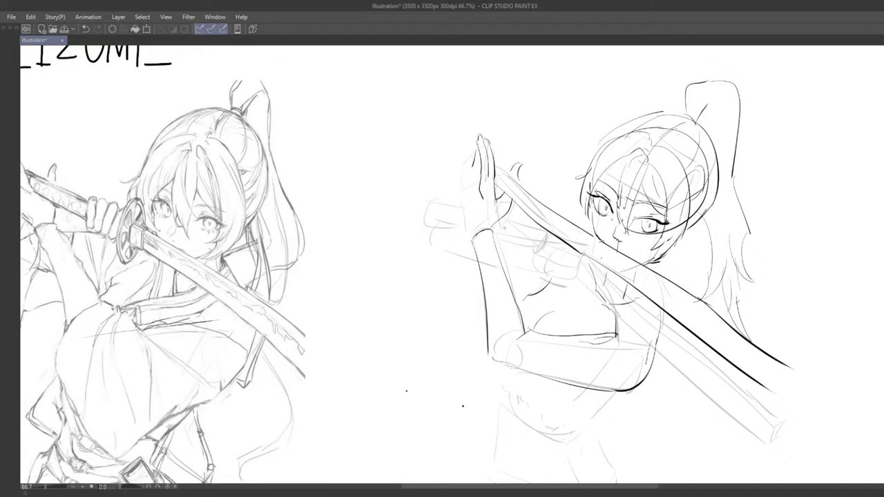
Draw the third finger's outer edge running down to its base on the raised hand.
{"action": "left_click_drag", "start_coordinate": [452, 245], "coordinate": [427, 264]}
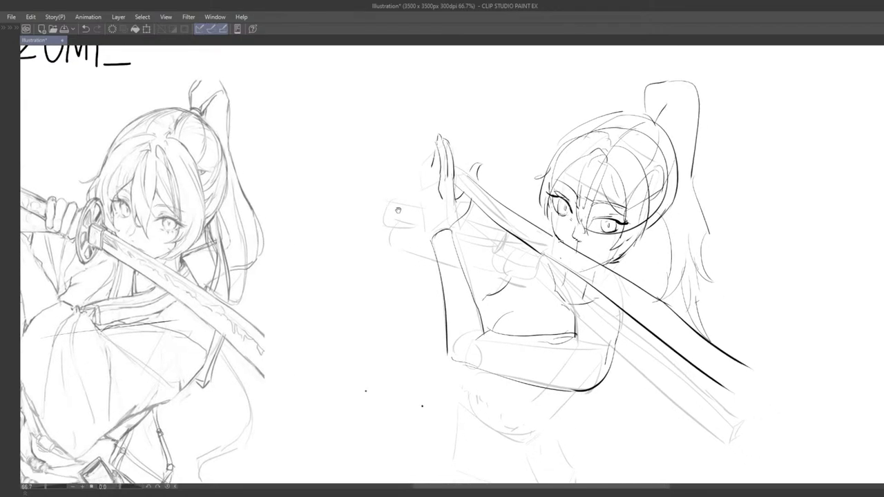
{"action": "left_click_drag", "start_coordinate": [398, 211], "coordinate": [441, 223]}
{"action": "mouse_move", "coordinate": [435, 257]}
{"action": "left_mouse_down"}
{"action": "mouse_move", "coordinate": [444, 281]}
{"action": "mouse_move", "coordinate": [431, 262]}
{"action": "left_mouse_up"}
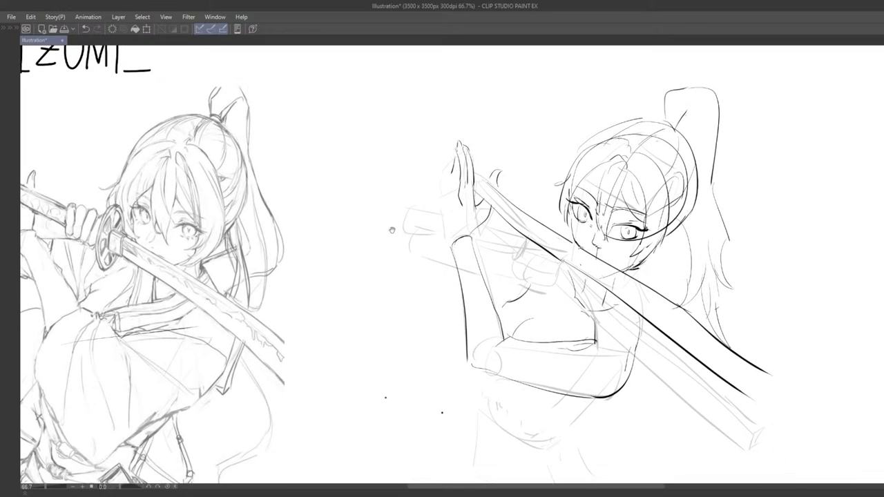
{"action": "left_click_drag", "start_coordinate": [391, 231], "coordinate": [476, 226]}
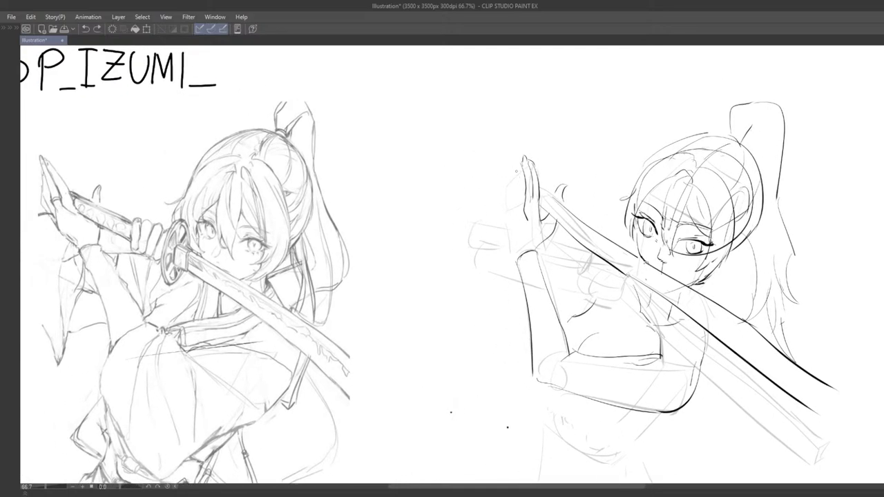
{"action": "left_click_drag", "start_coordinate": [516, 170], "coordinate": [519, 214]}
{"action": "key", "text": "ctrl+z"}
{"action": "key", "text": "ctrl+z"}
{"action": "key", "text": "ctrl+z"}
{"action": "left_click_drag", "start_coordinate": [515, 190], "coordinate": [519, 199]}
{"action": "key", "text": "ctrl+z"}
{"action": "mouse_move", "coordinate": [513, 184]}
{"action": "left_mouse_down"}
{"action": "mouse_move", "coordinate": [513, 227]}
{"action": "mouse_move", "coordinate": [500, 180]}
{"action": "left_mouse_up"}
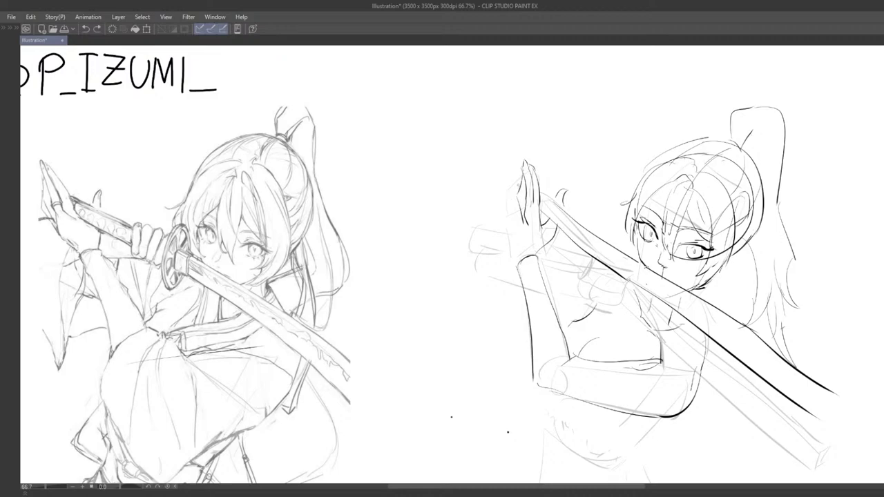
Add the little finger and start the palm's outer edge below it on the raised hand.
{"action": "key", "text": "ctrl+z"}
{"action": "key", "text": "ctrl+z"}
{"action": "left_click_drag", "start_coordinate": [512, 202], "coordinate": [516, 235]}
{"action": "mouse_move", "coordinate": [519, 229]}
{"action": "left_mouse_down"}
{"action": "mouse_move", "coordinate": [505, 229]}
{"action": "mouse_move", "coordinate": [516, 225]}
{"action": "left_mouse_up"}
{"action": "key", "text": "ctrl+z"}
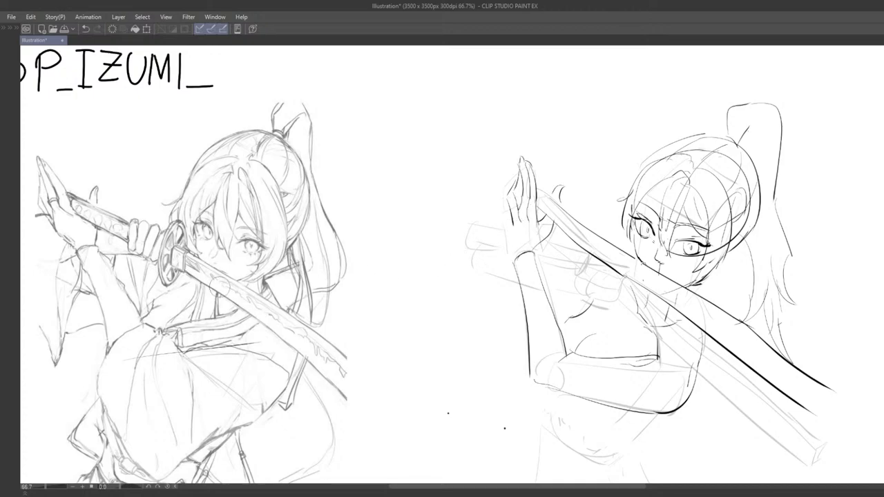
Complete the raised hand's palm outline down to the wrist and refine the lines at the finger bases.
{"action": "key", "text": "p"}
{"action": "mouse_move", "coordinate": [505, 237]}
{"action": "left_mouse_down"}
{"action": "mouse_move", "coordinate": [510, 230]}
{"action": "mouse_move", "coordinate": [520, 254]}
{"action": "mouse_move", "coordinate": [523, 211]}
{"action": "left_mouse_up"}
{"action": "key", "text": "ctrl+z"}
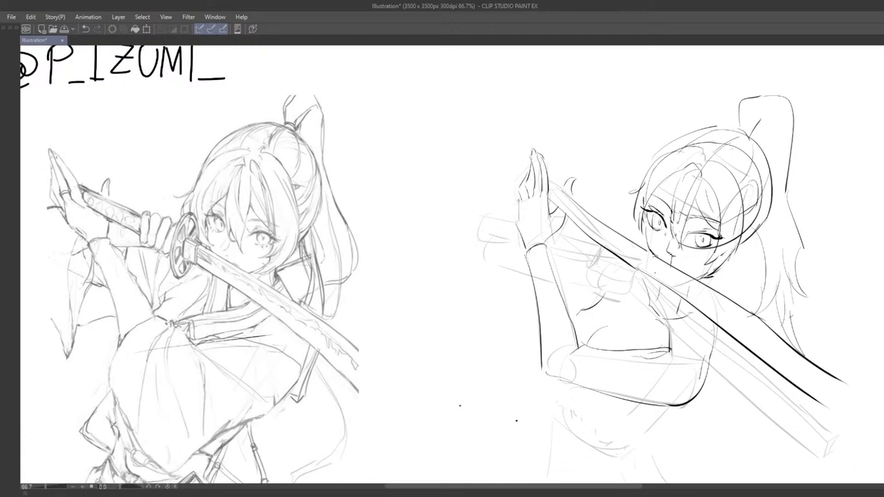
{"action": "scroll", "coordinate": [513, 232], "scroll_direction": "down", "scroll_amount": 6}
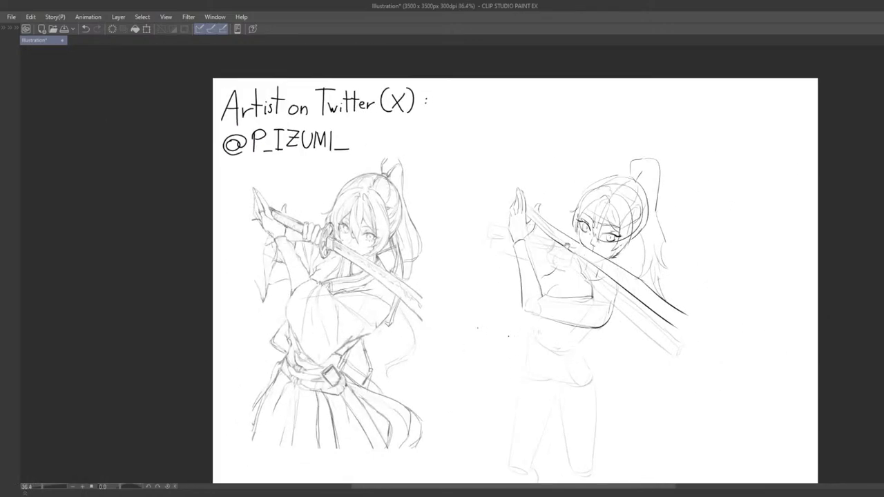
{"action": "scroll", "coordinate": [549, 262], "scroll_direction": "up", "scroll_amount": 6}
{"action": "key", "text": "ctrl+z"}
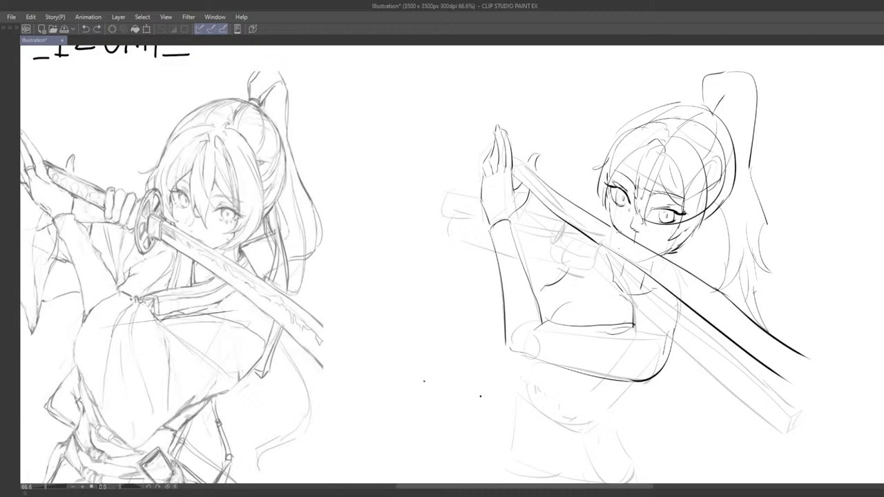
{"action": "left_click_drag", "start_coordinate": [506, 235], "coordinate": [517, 179]}
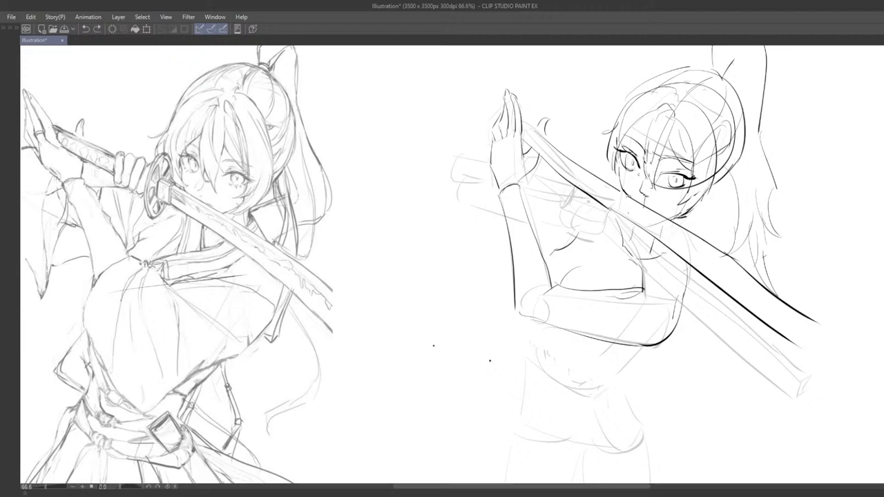
Draw the horizontal forearm's underside from its elbow toward the raised forearm, retrying the stroke.
{"action": "left_click_drag", "start_coordinate": [456, 192], "coordinate": [485, 211]}
{"action": "mouse_move", "coordinate": [500, 237]}
{"action": "left_mouse_down"}
{"action": "mouse_move", "coordinate": [479, 235]}
{"action": "mouse_move", "coordinate": [440, 281]}
{"action": "mouse_move", "coordinate": [432, 267]}
{"action": "left_mouse_up"}
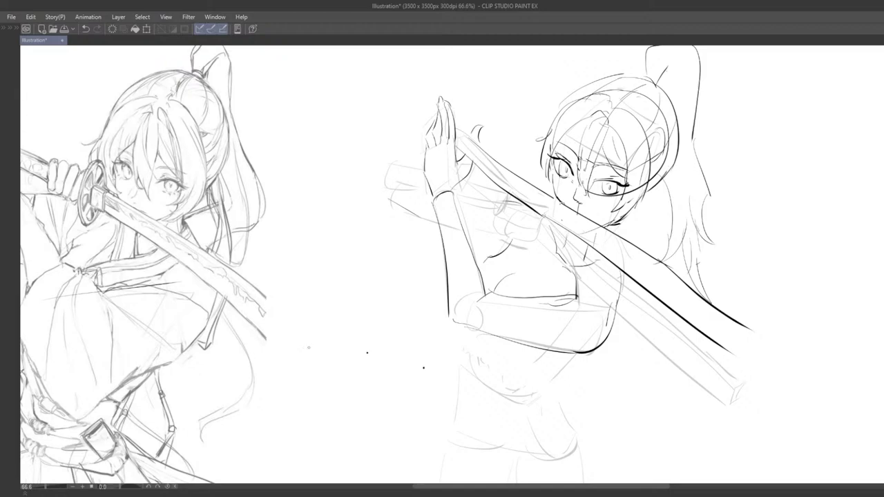
{"action": "scroll", "coordinate": [297, 339], "scroll_direction": "down", "scroll_amount": 2}
{"action": "scroll", "coordinate": [297, 338], "scroll_direction": "up", "scroll_amount": 1}
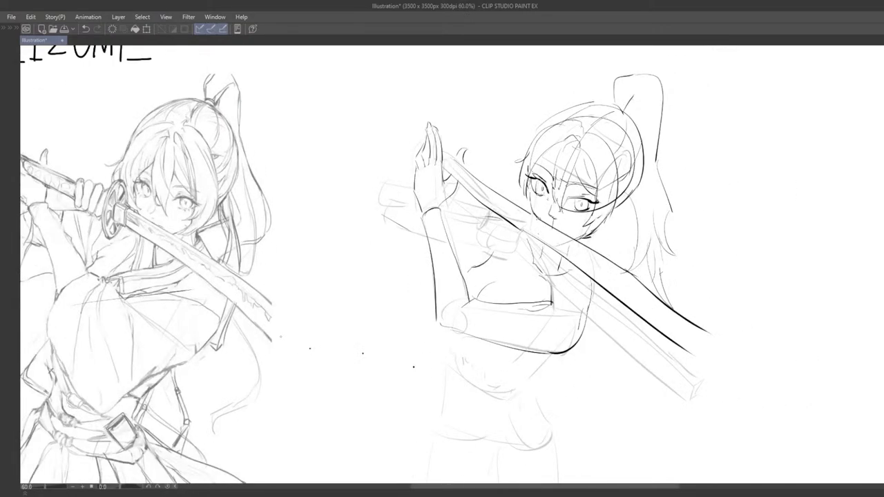
{"action": "mouse_move", "coordinate": [484, 243]}
{"action": "left_mouse_down"}
{"action": "mouse_move", "coordinate": [494, 266]}
{"action": "mouse_move", "coordinate": [600, 226]}
{"action": "left_mouse_up"}
{"action": "key", "text": "ctrl+z"}
{"action": "key", "text": "ctrl+z"}
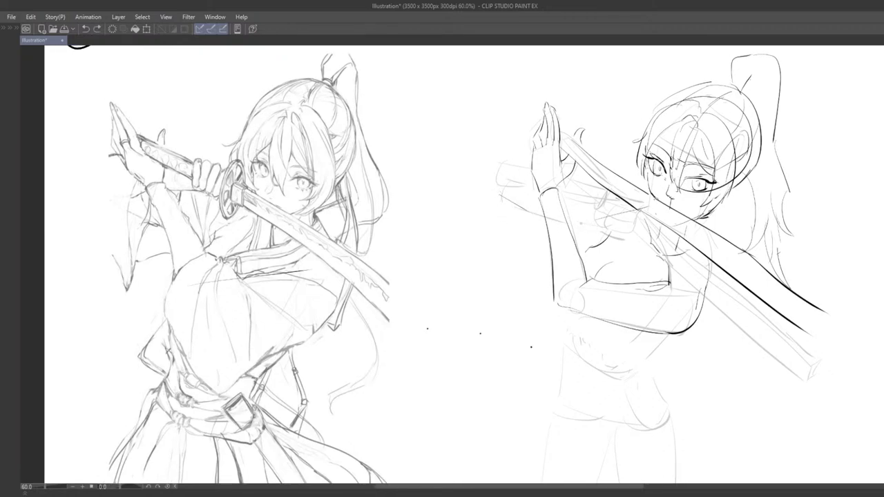
{"action": "left_click_drag", "start_coordinate": [517, 205], "coordinate": [550, 217]}
{"action": "key", "text": "ctrl+z"}
{"action": "mouse_move", "coordinate": [494, 195]}
{"action": "left_mouse_down"}
{"action": "mouse_move", "coordinate": [546, 220]}
{"action": "mouse_move", "coordinate": [617, 233]}
{"action": "left_mouse_up"}
{"action": "key", "text": "ctrl+z"}
{"action": "key", "text": "ctrl+z"}
Continue the horizontal forearm's underside past the raised forearm toward the gripping hand.
{"action": "left_click_drag", "start_coordinate": [562, 220], "coordinate": [615, 230]}
{"action": "mouse_move", "coordinate": [598, 193]}
{"action": "left_mouse_down"}
{"action": "mouse_move", "coordinate": [638, 210]}
{"action": "mouse_move", "coordinate": [616, 189]}
{"action": "left_mouse_up"}
{"action": "key", "text": "ctrl+z"}
{"action": "key", "text": "ctrl+z"}
{"action": "key", "text": "ctrl+z"}
{"action": "key", "text": "ctrl+z"}
Try the horizontal forearm's upper edge beyond the raised wrist and the curve at its elbow.
{"action": "left_click_drag", "start_coordinate": [562, 180], "coordinate": [617, 196]}
{"action": "key", "text": "ctrl+z"}
{"action": "key", "text": "ctrl+z"}
{"action": "key", "text": "ctrl+z"}
{"action": "mouse_move", "coordinate": [498, 177]}
{"action": "left_mouse_down"}
{"action": "mouse_move", "coordinate": [493, 196]}
{"action": "mouse_move", "coordinate": [515, 232]}
{"action": "left_mouse_up"}
{"action": "key", "text": "ctrl+z"}
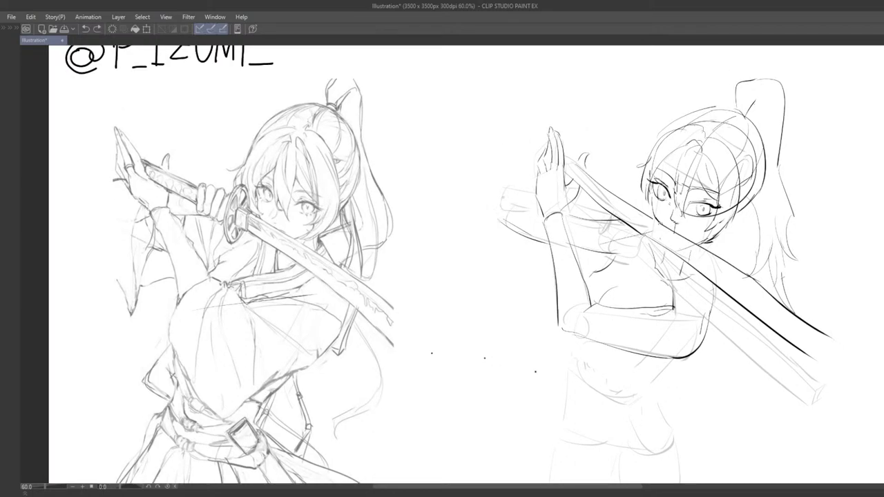
Round off the horizontal forearm's elbow and draw its upper edge up to the raised hand.
{"action": "left_click_drag", "start_coordinate": [507, 190], "coordinate": [503, 224]}
{"action": "key", "text": "ctrl+z"}
{"action": "mouse_move", "coordinate": [507, 189]}
{"action": "left_mouse_down"}
{"action": "mouse_move", "coordinate": [507, 226]}
{"action": "mouse_move", "coordinate": [524, 186]}
{"action": "mouse_move", "coordinate": [539, 187]}
{"action": "left_mouse_up"}
{"action": "key", "text": "ctrl+z"}
{"action": "mouse_move", "coordinate": [533, 221]}
{"action": "left_mouse_down"}
{"action": "mouse_move", "coordinate": [502, 240]}
{"action": "mouse_move", "coordinate": [481, 223]}
{"action": "mouse_move", "coordinate": [490, 212]}
{"action": "left_mouse_up"}
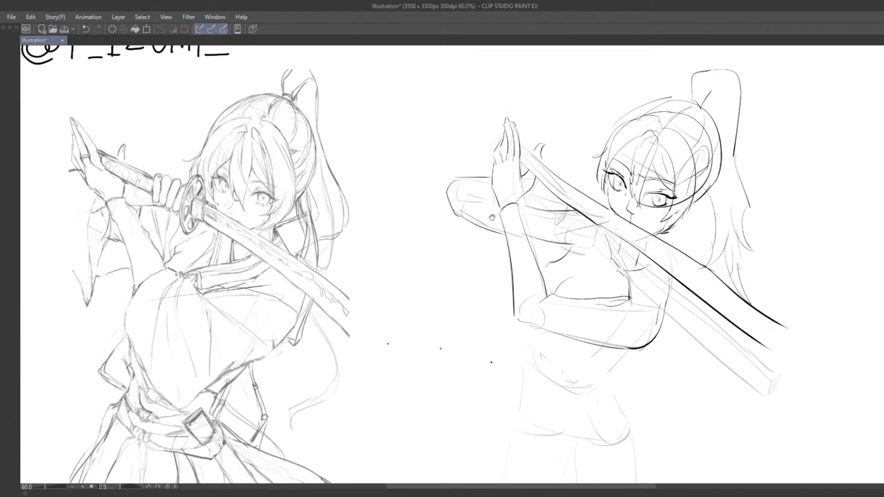
Refine the arm's contour around the bent elbow behind the raised hand, retrying the inner stroke.
{"action": "key", "text": "ctrl+z"}
{"action": "mouse_move", "coordinate": [458, 179]}
{"action": "left_mouse_down"}
{"action": "mouse_move", "coordinate": [505, 177]}
{"action": "mouse_move", "coordinate": [507, 203]}
{"action": "left_mouse_up"}
{"action": "key", "text": "ctrl+z"}
{"action": "key", "text": "ctrl+z"}
{"action": "key", "text": "ctrl+z"}
{"action": "key", "text": "ctrl+z"}
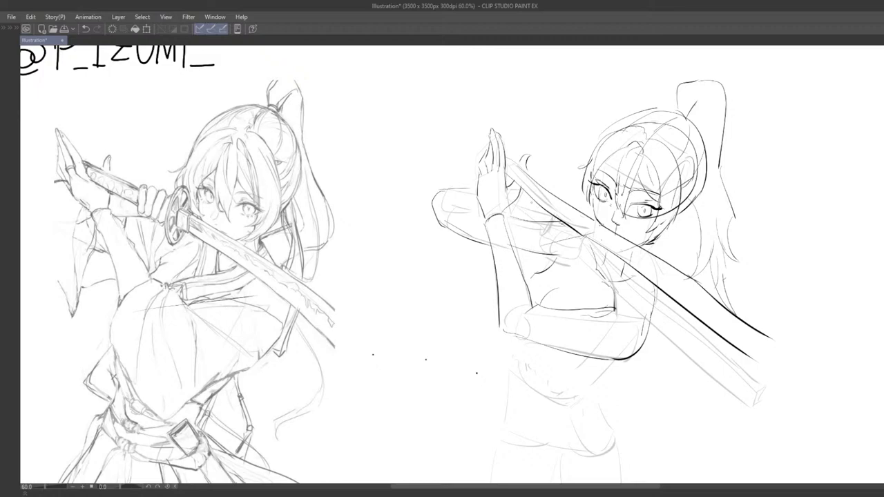
{"action": "mouse_move", "coordinate": [590, 187]}
{"action": "left_mouse_down"}
{"action": "mouse_move", "coordinate": [605, 186]}
{"action": "mouse_move", "coordinate": [583, 180]}
{"action": "left_mouse_up"}
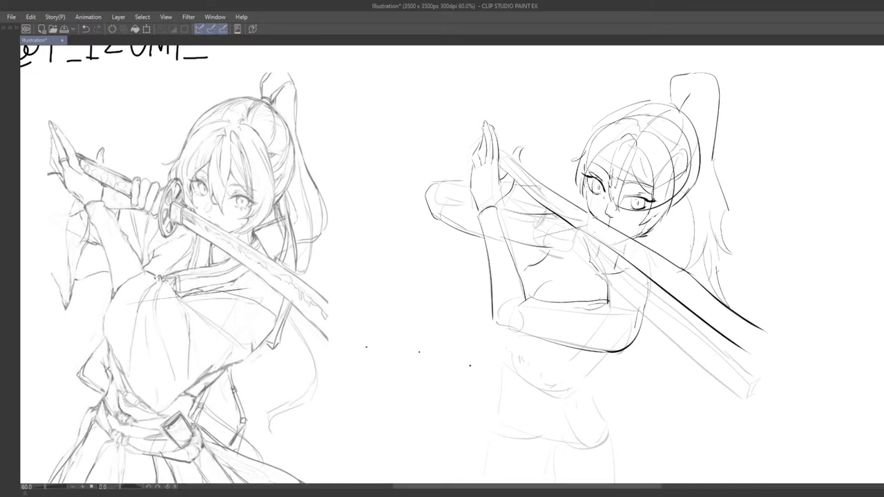
Draw the arm's inner lines on both sides of the raised wrist, leading toward the gripping hand.
{"action": "key", "text": "ctrl+z"}
{"action": "left_click_drag", "start_coordinate": [511, 188], "coordinate": [539, 196]}
{"action": "left_click_drag", "start_coordinate": [460, 213], "coordinate": [471, 208]}
{"action": "mouse_move", "coordinate": [459, 239]}
{"action": "left_mouse_down"}
{"action": "mouse_move", "coordinate": [454, 248]}
{"action": "mouse_move", "coordinate": [442, 239]}
{"action": "mouse_move", "coordinate": [432, 247]}
{"action": "mouse_move", "coordinate": [455, 296]}
{"action": "mouse_move", "coordinate": [413, 233]}
{"action": "mouse_move", "coordinate": [467, 203]}
{"action": "mouse_move", "coordinate": [554, 207]}
{"action": "left_mouse_up"}
{"action": "key", "text": "ctrl+z"}
{"action": "mouse_move", "coordinate": [512, 208]}
{"action": "left_mouse_down"}
{"action": "mouse_move", "coordinate": [565, 212]}
{"action": "mouse_move", "coordinate": [550, 221]}
{"action": "mouse_move", "coordinate": [535, 206]}
{"action": "mouse_move", "coordinate": [546, 207]}
{"action": "mouse_move", "coordinate": [525, 228]}
{"action": "left_mouse_up"}
{"action": "key", "text": "ctrl+z"}
{"action": "key", "text": "ctrl+z"}
{"action": "key", "text": "ctrl+z"}
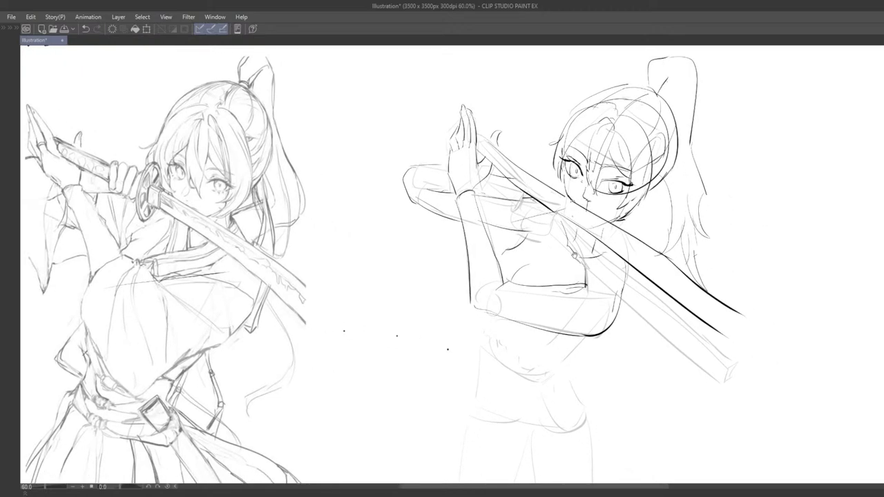
Draw the gripping hand's fingers wrapped around the sword handle beside the face.
{"action": "left_click_drag", "start_coordinate": [574, 255], "coordinate": [571, 270]}
{"action": "mouse_move", "coordinate": [543, 260]}
{"action": "left_mouse_down"}
{"action": "mouse_move", "coordinate": [534, 247]}
{"action": "mouse_move", "coordinate": [552, 263]}
{"action": "left_mouse_up"}
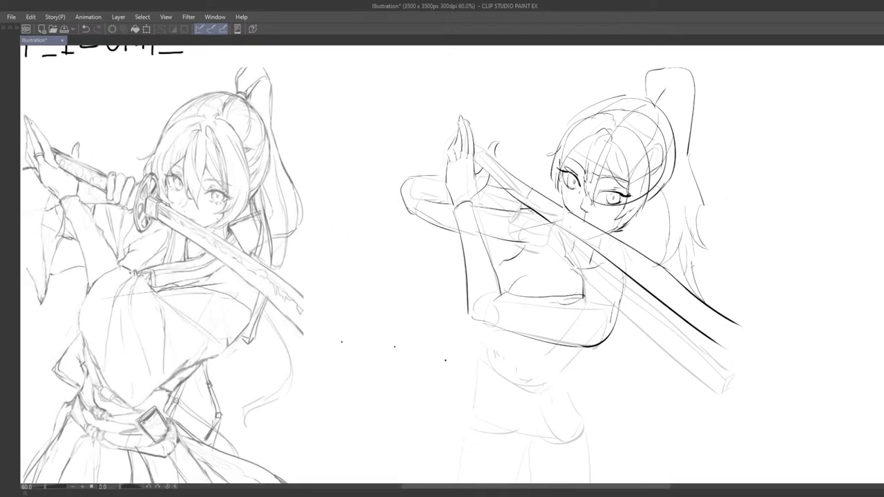
{"action": "key", "text": "ctrl+z"}
{"action": "mouse_move", "coordinate": [529, 184]}
{"action": "left_mouse_down"}
{"action": "mouse_move", "coordinate": [523, 199]}
{"action": "mouse_move", "coordinate": [567, 206]}
{"action": "mouse_move", "coordinate": [554, 225]}
{"action": "left_mouse_up"}
{"action": "key", "text": "ctrl+z"}
{"action": "key", "text": "ctrl+z"}
{"action": "key", "text": "ctrl+z"}
{"action": "mouse_move", "coordinate": [544, 191]}
{"action": "left_mouse_down"}
{"action": "mouse_move", "coordinate": [532, 222]}
{"action": "mouse_move", "coordinate": [535, 200]}
{"action": "mouse_move", "coordinate": [550, 220]}
{"action": "left_mouse_up"}
{"action": "key", "text": "ctrl+z"}
{"action": "key", "text": "ctrl+z"}
{"action": "key", "text": "ctrl+z"}
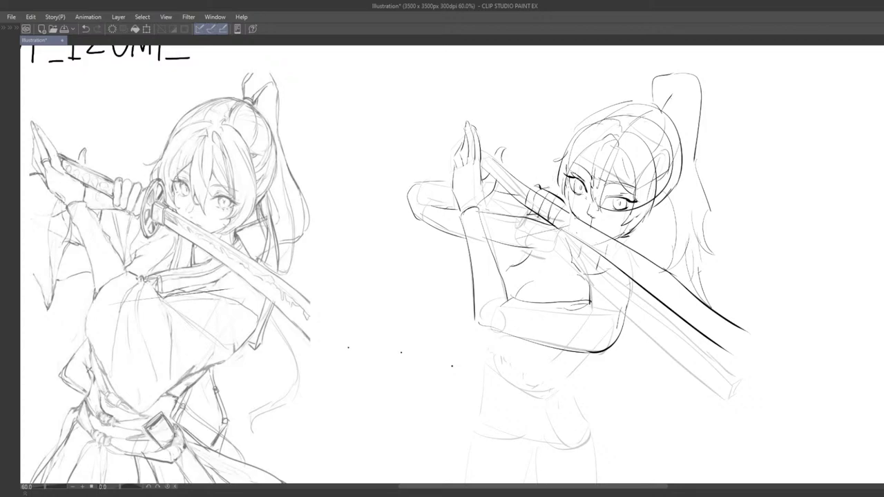
Clean up the lines around the sword handle between the raised hand and the gripping fingers.
{"action": "scroll", "coordinate": [556, 238], "scroll_direction": "down", "scroll_amount": 4}
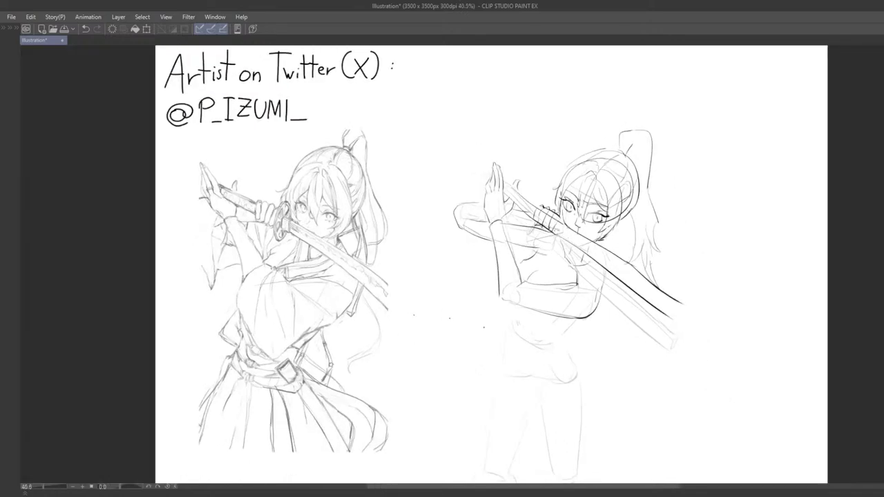
{"action": "scroll", "coordinate": [557, 238], "scroll_direction": "up", "scroll_amount": 2}
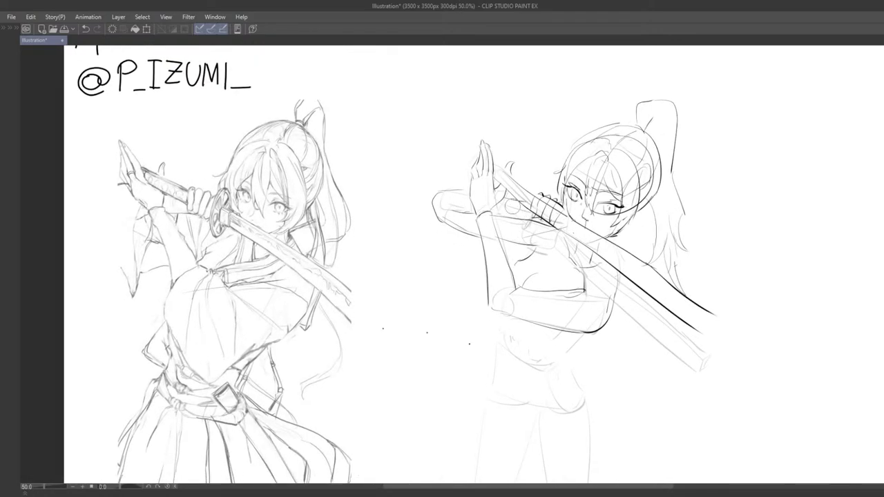
{"action": "key", "text": "ctrl+z"}
{"action": "left_click_drag", "start_coordinate": [512, 201], "coordinate": [505, 199]}
Draw the waist's side contours below the lower arm and darken the curved edge of the abdomen.
{"action": "scroll", "coordinate": [510, 230], "scroll_direction": "down", "scroll_amount": 4}
{"action": "left_click_drag", "start_coordinate": [557, 268], "coordinate": [537, 225]}
{"action": "scroll", "coordinate": [537, 224], "scroll_direction": "up", "scroll_amount": 2}
{"action": "scroll", "coordinate": [536, 224], "scroll_direction": "up", "scroll_amount": 1}
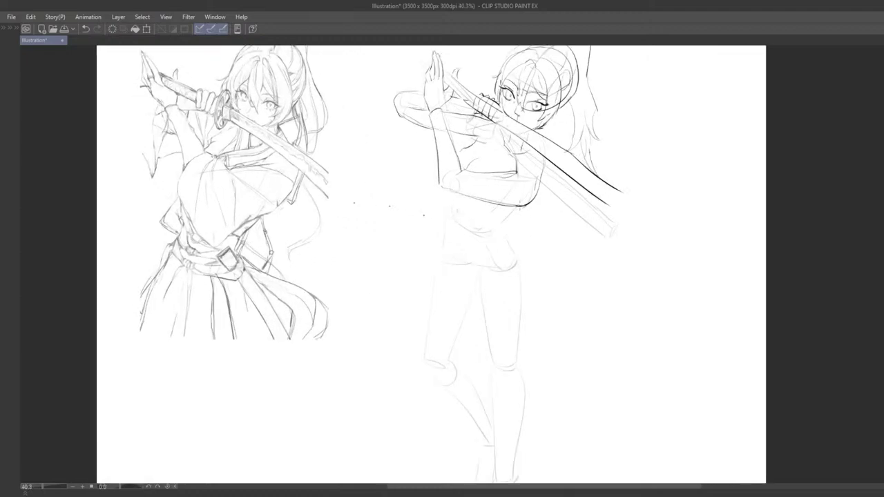
{"action": "key", "text": "ctrl+z"}
{"action": "left_click_drag", "start_coordinate": [453, 193], "coordinate": [454, 213]}
{"action": "mouse_move", "coordinate": [455, 213]}
{"action": "left_mouse_down"}
{"action": "mouse_move", "coordinate": [464, 226]}
{"action": "mouse_move", "coordinate": [521, 243]}
{"action": "mouse_move", "coordinate": [498, 253]}
{"action": "mouse_move", "coordinate": [449, 213]}
{"action": "mouse_move", "coordinate": [454, 232]}
{"action": "left_mouse_up"}
{"action": "key", "text": "ctrl+z"}
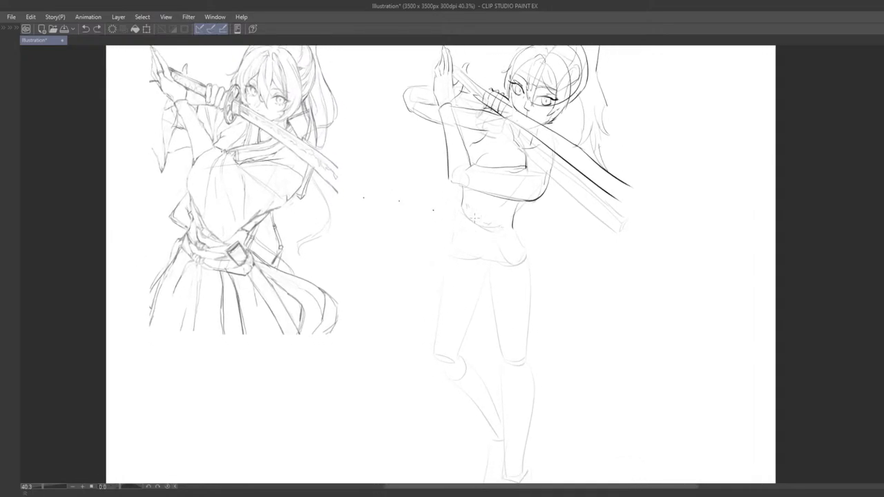
Try a slanted line from the waist down across the pelvis toward the crotch, comparing versions.
{"action": "mouse_move", "coordinate": [516, 270]}
{"action": "left_mouse_down"}
{"action": "mouse_move", "coordinate": [475, 250]}
{"action": "mouse_move", "coordinate": [502, 244]}
{"action": "left_mouse_up"}
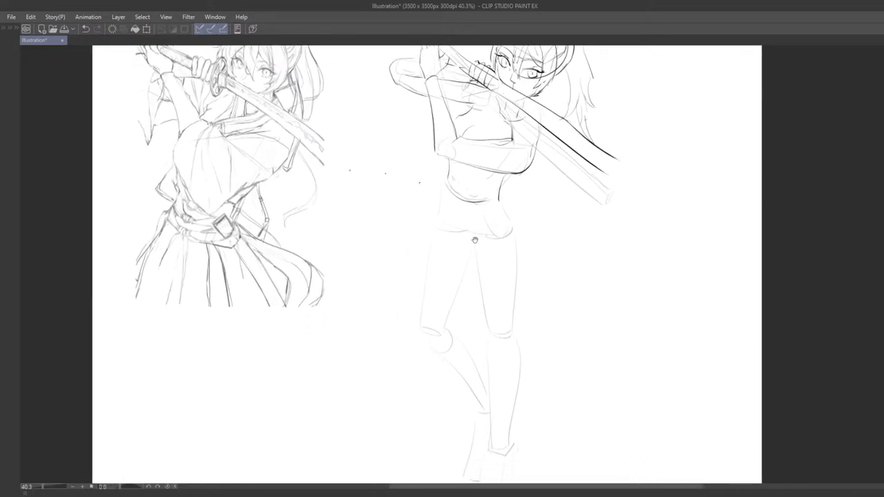
{"action": "key", "text": "ctrl+z"}
{"action": "key", "text": "ctrl+z"}
{"action": "mouse_move", "coordinate": [451, 186]}
{"action": "left_mouse_down"}
{"action": "mouse_move", "coordinate": [487, 205]}
{"action": "mouse_move", "coordinate": [469, 245]}
{"action": "mouse_move", "coordinate": [487, 203]}
{"action": "mouse_move", "coordinate": [475, 198]}
{"action": "mouse_move", "coordinate": [468, 230]}
{"action": "left_mouse_up"}
{"action": "key", "text": "ctrl+z"}
{"action": "key", "text": "ctrl+z"}
{"action": "key", "text": "ctrl+z"}
{"action": "key", "text": "ctrl+z"}
{"action": "key", "text": "ctrl+y"}
{"action": "key", "text": "ctrl+z"}
{"action": "key", "text": "ctrl+y"}
{"action": "key", "text": "ctrl+z"}
{"action": "key", "text": "ctrl+z"}
Redraw the slanted pelvis line and add the opposite waist line converging toward the crotch.
{"action": "left_click_drag", "start_coordinate": [448, 188], "coordinate": [466, 231]}
{"action": "key", "text": "ctrl+z"}
{"action": "mouse_move", "coordinate": [505, 206]}
{"action": "left_mouse_down"}
{"action": "mouse_move", "coordinate": [515, 228]}
{"action": "mouse_move", "coordinate": [505, 192]}
{"action": "left_mouse_up"}
{"action": "key", "text": "e"}
{"action": "key", "text": "p"}
{"action": "key", "text": "ctrl+z"}
{"action": "key", "text": "ctrl+y"}
{"action": "scroll", "coordinate": [497, 207], "scroll_direction": "down", "scroll_amount": 1}
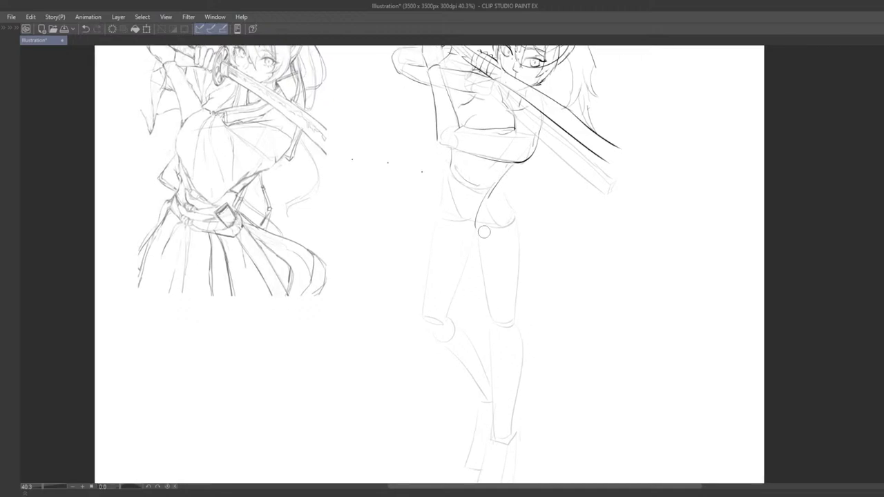
Compare versions of the slanted pelvis line and try an outer hip curve on the sword-tip side.
{"action": "key", "text": "ctrl+z"}
{"action": "key", "text": "ctrl+y"}
{"action": "key", "text": "ctrl+z"}
{"action": "key", "text": "ctrl+y"}
{"action": "scroll", "coordinate": [498, 207], "scroll_direction": "down", "scroll_amount": 1}
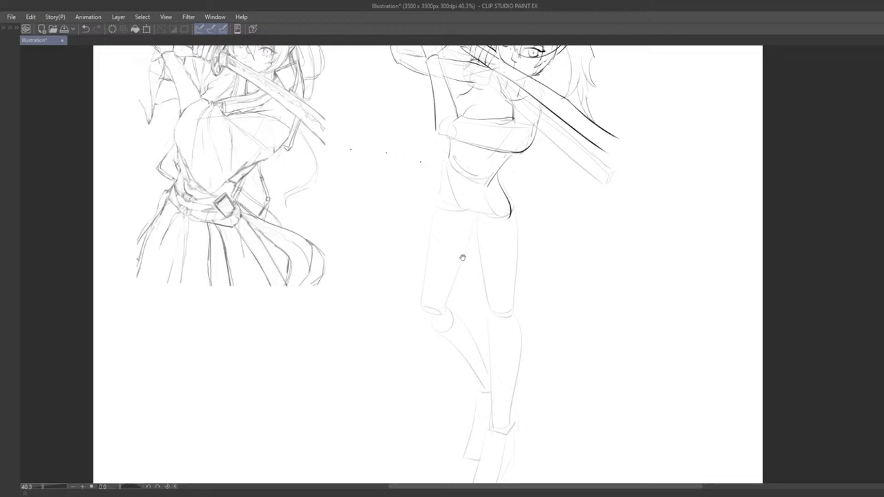
{"action": "left_click_drag", "start_coordinate": [463, 257], "coordinate": [449, 305]}
{"action": "key", "text": "ctrl+z"}
{"action": "mouse_move", "coordinate": [488, 253]}
{"action": "left_mouse_down"}
{"action": "mouse_move", "coordinate": [480, 239]}
{"action": "mouse_move", "coordinate": [494, 259]}
{"action": "left_mouse_up"}
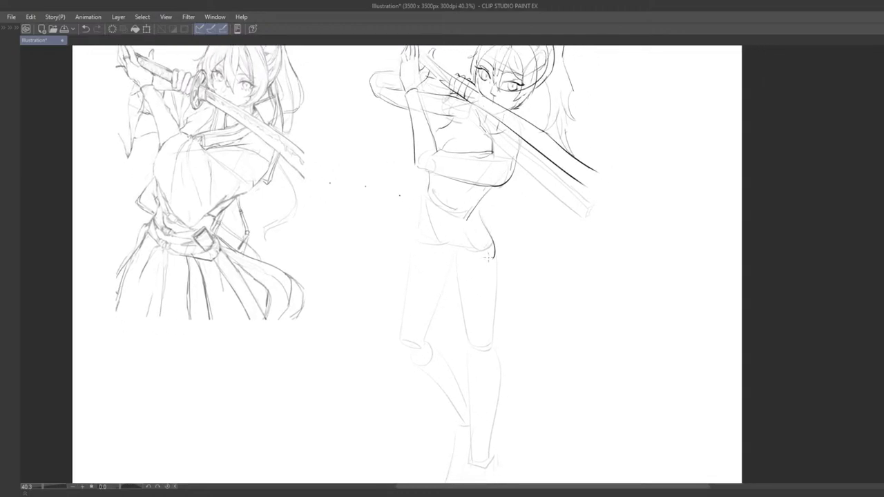
Redraw the sword-tip side's hip curve from the waist to the upper thigh and add the opposite hip's outer contour.
{"action": "key", "text": "ctrl+z"}
{"action": "left_click_drag", "start_coordinate": [482, 208], "coordinate": [493, 270]}
{"action": "key", "text": "ctrl+z"}
{"action": "left_click_drag", "start_coordinate": [425, 199], "coordinate": [411, 258]}
{"action": "key", "text": "ctrl+z"}
{"action": "scroll", "coordinate": [445, 261], "scroll_direction": "down", "scroll_amount": 1}
{"action": "scroll", "coordinate": [475, 256], "scroll_direction": "down", "scroll_amount": 1}
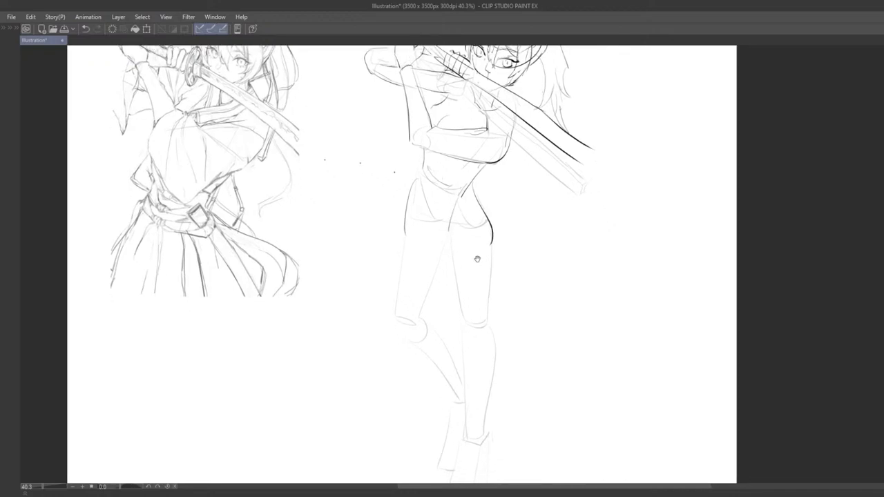
Draw the inner and outer thigh contours of the straight leg from hip to knee over the rough guides.
{"action": "scroll", "coordinate": [482, 258], "scroll_direction": "down", "scroll_amount": 1}
{"action": "scroll", "coordinate": [483, 258], "scroll_direction": "down", "scroll_amount": 1}
{"action": "scroll", "coordinate": [487, 252], "scroll_direction": "up", "scroll_amount": 1}
{"action": "scroll", "coordinate": [490, 235], "scroll_direction": "up", "scroll_amount": 1}
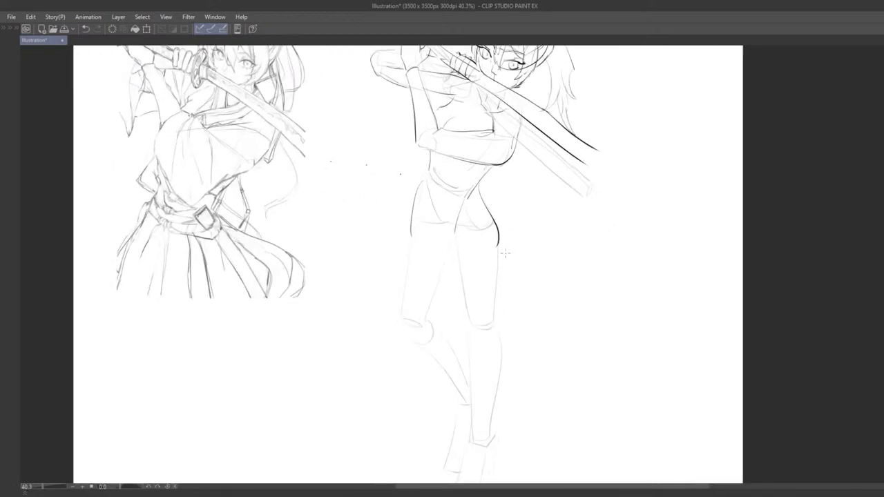
{"action": "key", "text": "ctrl+z"}
{"action": "mouse_move", "coordinate": [478, 185]}
{"action": "left_mouse_down"}
{"action": "mouse_move", "coordinate": [505, 256]}
{"action": "mouse_move", "coordinate": [500, 251]}
{"action": "mouse_move", "coordinate": [500, 262]}
{"action": "mouse_move", "coordinate": [486, 218]}
{"action": "left_mouse_up"}
{"action": "key", "text": "ctrl+z"}
{"action": "left_click_drag", "start_coordinate": [445, 189], "coordinate": [458, 286]}
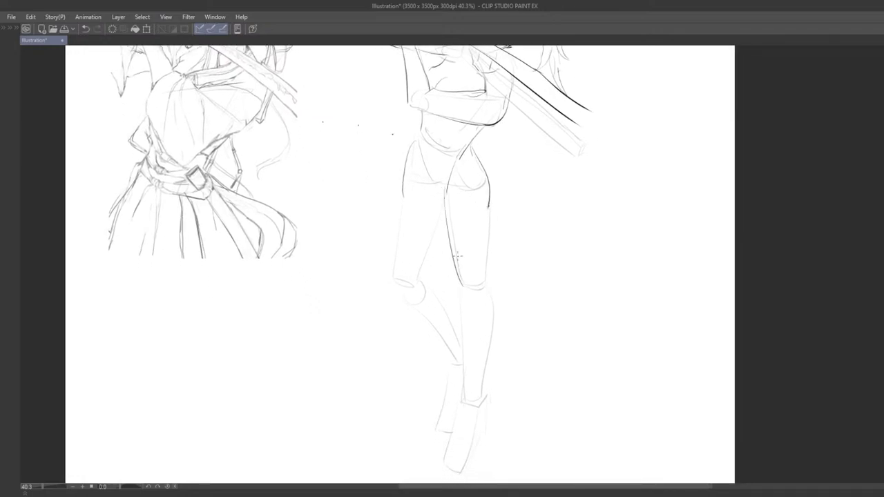
{"action": "key", "text": "ctrl+z"}
{"action": "left_click_drag", "start_coordinate": [446, 185], "coordinate": [463, 287]}
{"action": "key", "text": "ctrl+z"}
{"action": "mouse_move", "coordinate": [490, 201]}
{"action": "left_mouse_down"}
{"action": "mouse_move", "coordinate": [487, 279]}
{"action": "mouse_move", "coordinate": [474, 262]}
{"action": "mouse_move", "coordinate": [467, 333]}
{"action": "left_mouse_up"}
{"action": "key", "text": "ctrl+z"}
{"action": "key", "text": "ctrl+z"}
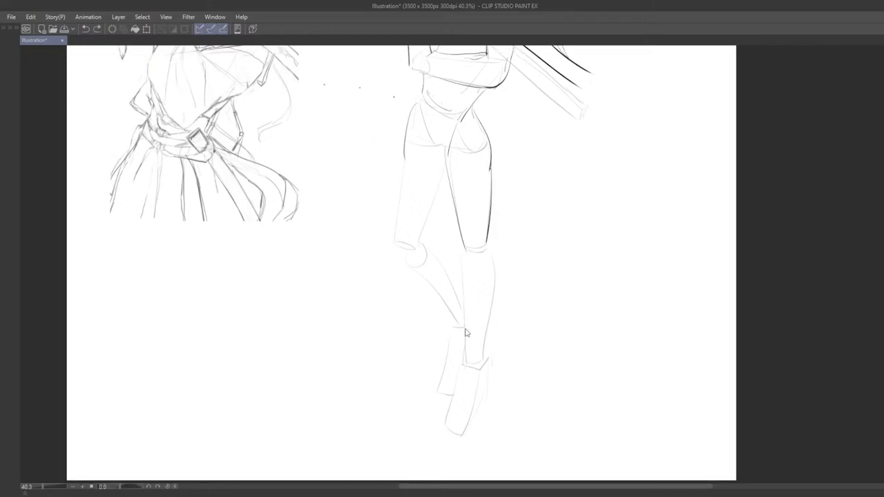
Draw both lower-leg contours of the straight leg from knee to ankle and add a short knee line.
{"action": "left_click_drag", "start_coordinate": [465, 248], "coordinate": [465, 350]}
{"action": "left_click_drag", "start_coordinate": [492, 244], "coordinate": [481, 364]}
{"action": "key", "text": "ctrl+z"}
{"action": "left_click_drag", "start_coordinate": [466, 238], "coordinate": [476, 256]}
{"action": "key", "text": "ctrl+z"}
{"action": "left_click_drag", "start_coordinate": [491, 272], "coordinate": [495, 259]}
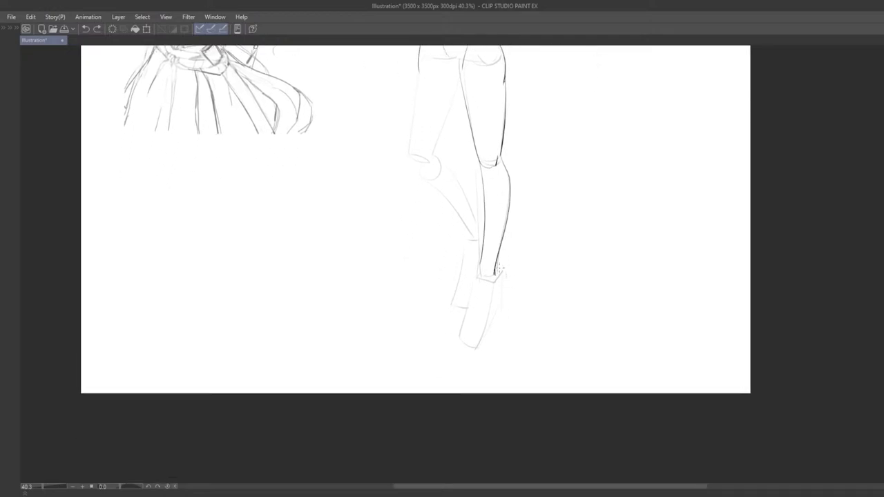
Draw the short ankle and heel line at the back of the straight leg's foot.
{"action": "key", "text": "ctrl+z"}
{"action": "left_click_drag", "start_coordinate": [503, 288], "coordinate": [510, 300]}
{"action": "key", "text": "ctrl+z"}
{"action": "key", "text": "ctrl+z"}
{"action": "mouse_move", "coordinate": [499, 277]}
{"action": "left_mouse_down"}
{"action": "mouse_move", "coordinate": [505, 297]}
{"action": "mouse_move", "coordinate": [490, 319]}
{"action": "left_mouse_up"}
{"action": "key", "text": "ctrl+z"}
{"action": "key", "text": "ctrl+y"}
{"action": "key", "text": "ctrl+z"}
{"action": "key", "text": "ctrl+y"}
{"action": "key", "text": "ctrl+z"}
{"action": "key", "text": "ctrl+y"}
{"action": "key", "text": "ctrl+z"}
{"action": "key", "text": "ctrl+y"}
{"action": "mouse_move", "coordinate": [513, 334]}
{"action": "left_mouse_down"}
{"action": "mouse_move", "coordinate": [468, 282]}
{"action": "mouse_move", "coordinate": [510, 293]}
{"action": "left_mouse_up"}
{"action": "key", "text": "ctrl+z"}
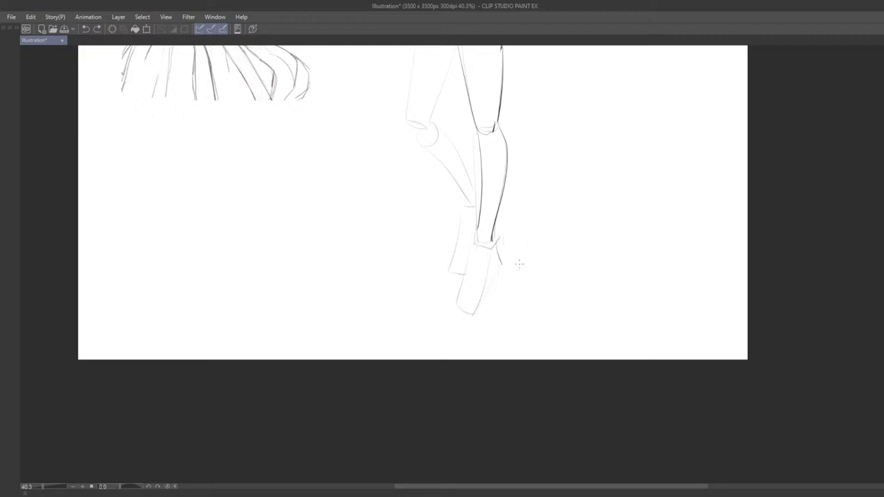
Outline the front foot from the ankle along both sides and around the toe.
{"action": "left_click_drag", "start_coordinate": [504, 263], "coordinate": [480, 313]}
{"action": "key", "text": "ctrl+z"}
{"action": "key", "text": "ctrl+z"}
{"action": "key", "text": "ctrl+y"}
{"action": "key", "text": "ctrl+z"}
{"action": "key", "text": "ctrl+y"}
{"action": "key", "text": "ctrl+z"}
{"action": "key", "text": "ctrl+y"}
{"action": "key", "text": "ctrl+z"}
{"action": "key", "text": "ctrl+y"}
{"action": "mouse_move", "coordinate": [457, 304]}
{"action": "left_mouse_down"}
{"action": "mouse_move", "coordinate": [467, 252]}
{"action": "mouse_move", "coordinate": [458, 302]}
{"action": "left_mouse_up"}
{"action": "key", "text": "ctrl+z"}
{"action": "key", "text": "ctrl+z"}
{"action": "left_click_drag", "start_coordinate": [479, 238], "coordinate": [455, 307]}
{"action": "left_click_drag", "start_coordinate": [469, 262], "coordinate": [490, 349]}
{"action": "scroll", "coordinate": [486, 335], "scroll_direction": "down", "scroll_amount": 6}
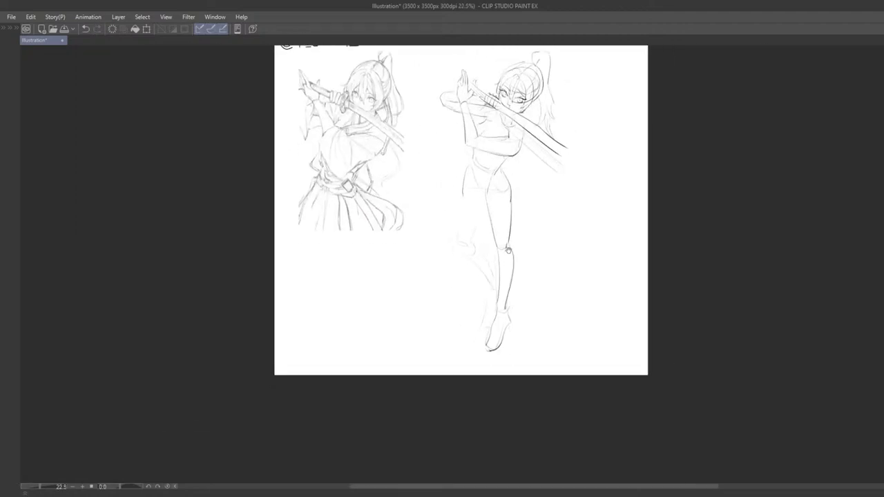
Draw the inner thigh contour of the bent leg from the crotch to the knee.
{"action": "scroll", "coordinate": [479, 288], "scroll_direction": "up", "scroll_amount": 1}
{"action": "left_click_drag", "start_coordinate": [477, 309], "coordinate": [465, 348]}
{"action": "scroll", "coordinate": [471, 299], "scroll_direction": "up", "scroll_amount": 1}
{"action": "scroll", "coordinate": [471, 298], "scroll_direction": "up", "scroll_amount": 1}
{"action": "left_click_drag", "start_coordinate": [476, 216], "coordinate": [460, 274]}
{"action": "key", "text": "ctrl+z"}
{"action": "left_click_drag", "start_coordinate": [474, 217], "coordinate": [453, 275]}
Draw the outer thigh contour of the bent leg from the hip to the knee.
{"action": "left_click_drag", "start_coordinate": [435, 211], "coordinate": [432, 276]}
{"action": "key", "text": "ctrl+z"}
{"action": "mouse_move", "coordinate": [440, 204]}
{"action": "left_mouse_down"}
{"action": "mouse_move", "coordinate": [442, 284]}
{"action": "mouse_move", "coordinate": [434, 238]}
{"action": "left_mouse_up"}
{"action": "key", "text": "ctrl+z"}
{"action": "key", "text": "ctrl+z"}
{"action": "key", "text": "ctrl+z"}
Draw the bent leg's knee and the shin and calf contours running behind the straight leg.
{"action": "mouse_move", "coordinate": [440, 202]}
{"action": "left_mouse_down"}
{"action": "mouse_move", "coordinate": [433, 279]}
{"action": "mouse_move", "coordinate": [487, 332]}
{"action": "left_mouse_up"}
{"action": "mouse_move", "coordinate": [448, 296]}
{"action": "left_mouse_down"}
{"action": "mouse_move", "coordinate": [488, 349]}
{"action": "mouse_move", "coordinate": [505, 252]}
{"action": "left_mouse_up"}
{"action": "key", "text": "ctrl+z"}
{"action": "scroll", "coordinate": [478, 351], "scroll_direction": "down", "scroll_amount": 5}
{"action": "scroll", "coordinate": [505, 251], "scroll_direction": "up", "scroll_amount": 6}
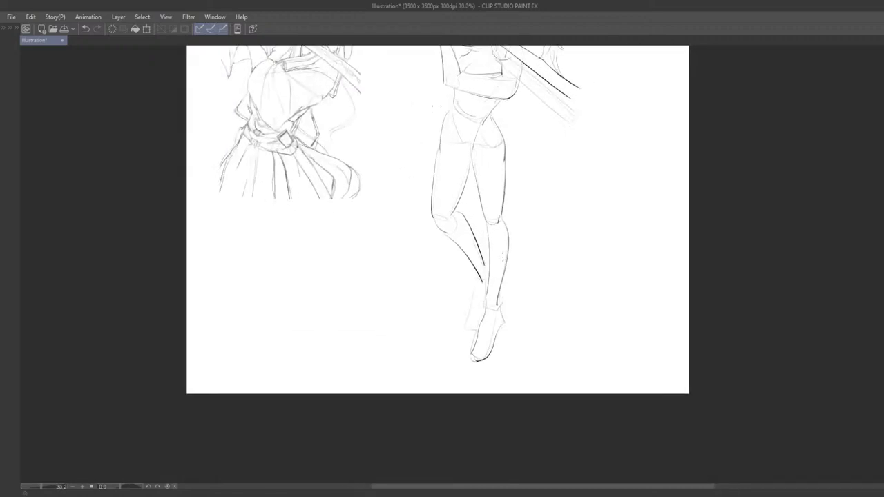
{"action": "key", "text": "ctrl+z"}
{"action": "left_click_drag", "start_coordinate": [445, 236], "coordinate": [477, 284]}
{"action": "key", "text": "ctrl+z"}
{"action": "mouse_move", "coordinate": [445, 236]}
{"action": "left_mouse_down"}
{"action": "mouse_move", "coordinate": [476, 287]}
{"action": "mouse_move", "coordinate": [481, 269]}
{"action": "mouse_move", "coordinate": [469, 301]}
{"action": "mouse_move", "coordinate": [465, 284]}
{"action": "mouse_move", "coordinate": [472, 306]}
{"action": "mouse_move", "coordinate": [465, 332]}
{"action": "left_mouse_up"}
{"action": "key", "text": "ctrl+z"}
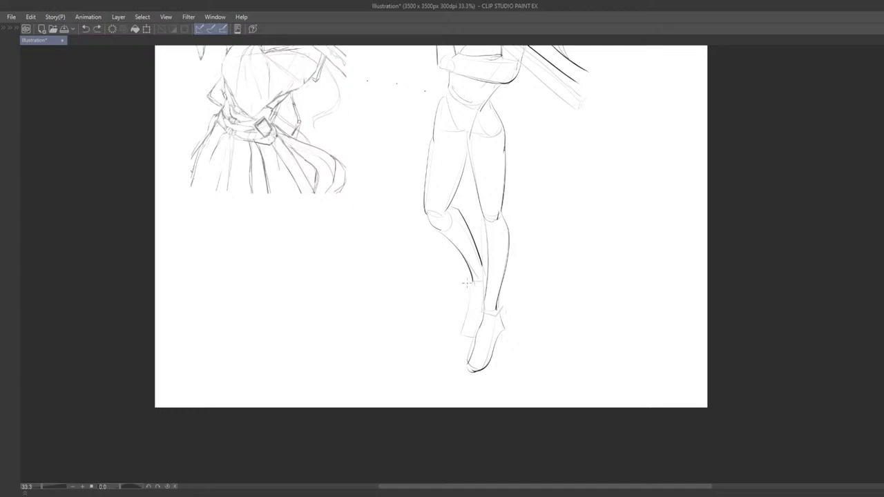
Outline the rear foot of the bent leg from the ankle to the toe.
{"action": "left_click_drag", "start_coordinate": [472, 280], "coordinate": [478, 337]}
{"action": "key", "text": "ctrl+z"}
{"action": "left_click_drag", "start_coordinate": [469, 293], "coordinate": [468, 319]}
{"action": "key", "text": "ctrl+z"}
{"action": "mouse_move", "coordinate": [473, 284]}
{"action": "left_mouse_down"}
{"action": "mouse_move", "coordinate": [461, 335]}
{"action": "mouse_move", "coordinate": [484, 344]}
{"action": "left_mouse_up"}
{"action": "key", "text": "ctrl+z"}
{"action": "key", "text": "ctrl+z"}
{"action": "left_click_drag", "start_coordinate": [482, 268], "coordinate": [486, 286]}
{"action": "key", "text": "ctrl+z"}
{"action": "scroll", "coordinate": [489, 304], "scroll_direction": "down", "scroll_amount": 3}
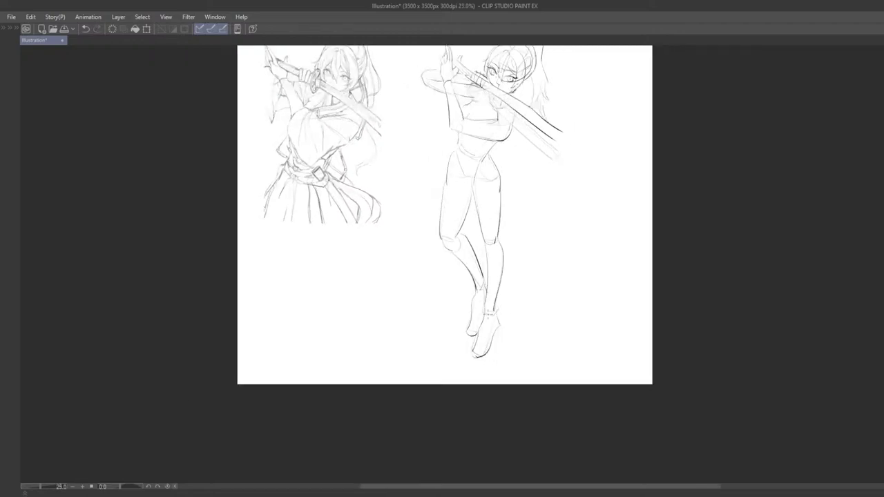
Clean up and redraw the waist contour between the bent elbow and the hip.
{"action": "left_click_drag", "start_coordinate": [544, 255], "coordinate": [517, 244]}
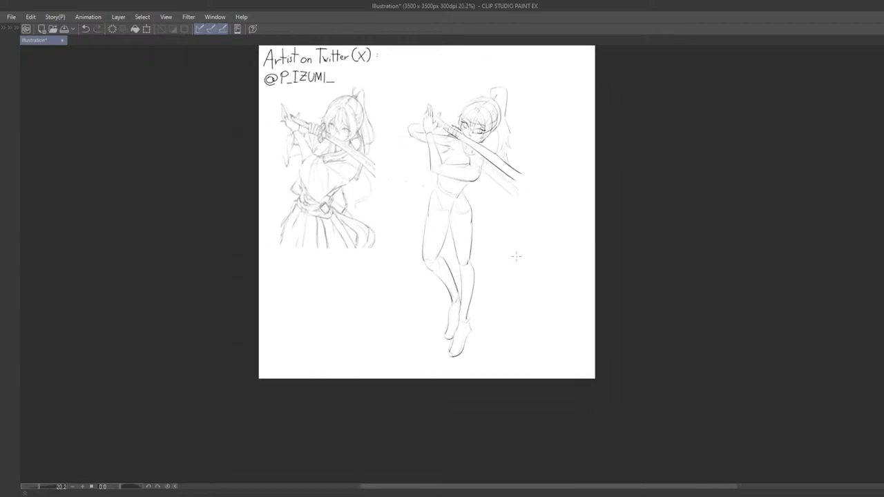
{"action": "scroll", "coordinate": [515, 265], "scroll_direction": "up", "scroll_amount": 1}
{"action": "left_click_drag", "start_coordinate": [515, 274], "coordinate": [473, 322]}
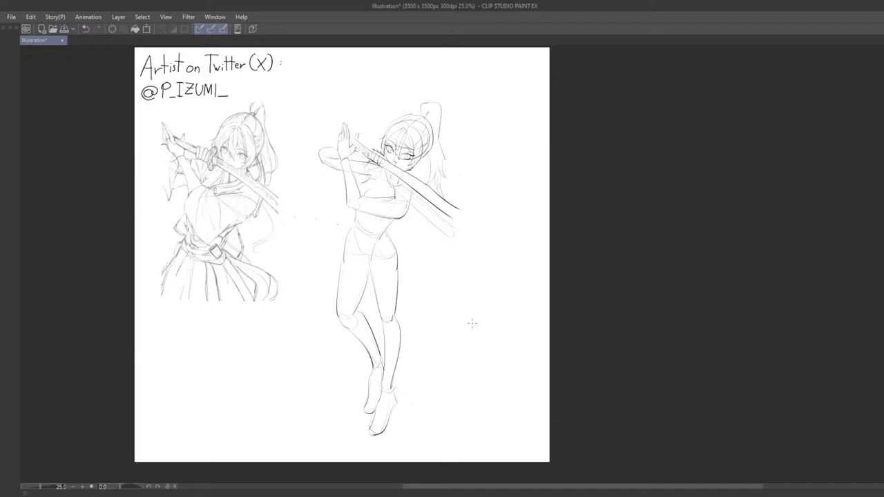
{"action": "left_click_drag", "start_coordinate": [401, 290], "coordinate": [457, 317]}
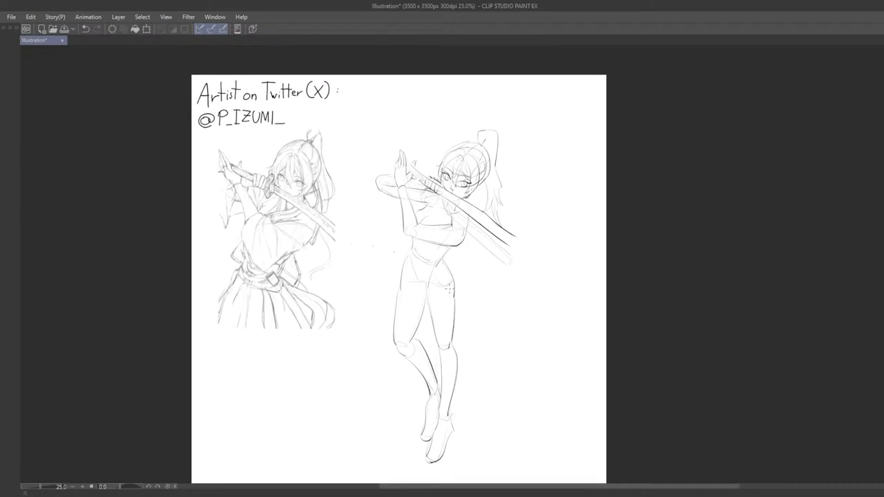
{"action": "key", "text": "ctrl+plus"}
{"action": "key", "text": "ctrl+plus"}
{"action": "key", "text": "ctrl+plus"}
{"action": "key", "text": "ctrl+plus"}
{"action": "left_click_drag", "start_coordinate": [444, 281], "coordinate": [487, 312]}
{"action": "scroll", "coordinate": [235, 249], "scroll_direction": "down", "scroll_amount": 1}
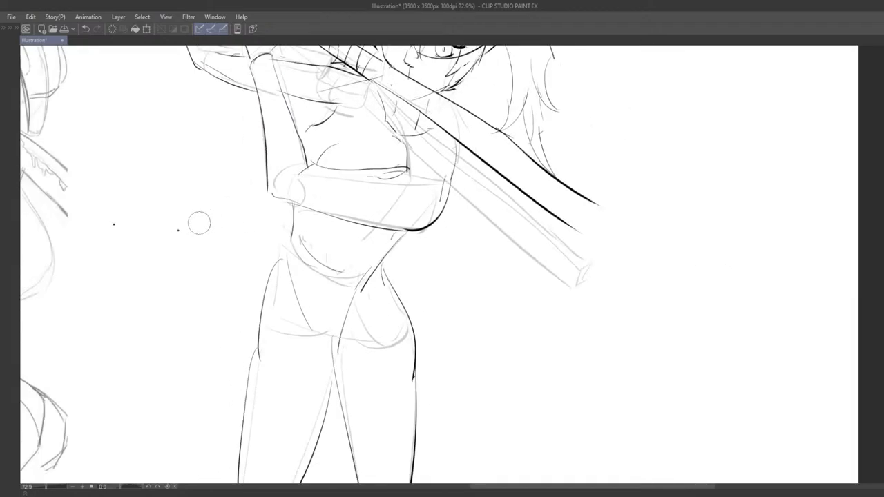
{"action": "left_click_drag", "start_coordinate": [205, 269], "coordinate": [353, 228]}
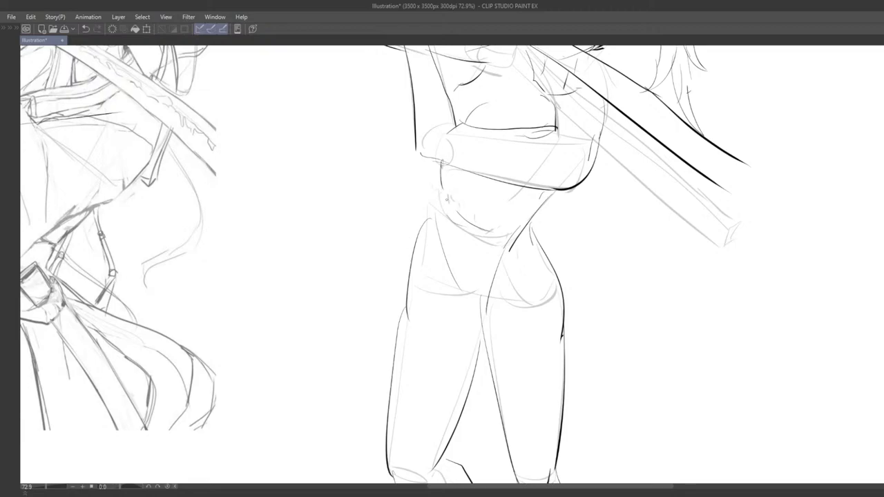
{"action": "scroll", "coordinate": [436, 213], "scroll_direction": "down", "scroll_amount": 1}
{"action": "scroll", "coordinate": [439, 220], "scroll_direction": "down", "scroll_amount": 1}
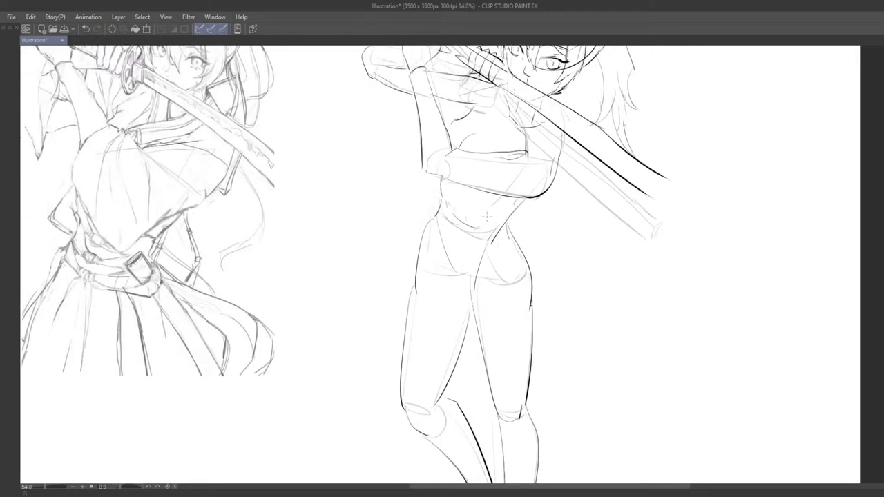
Draw the diagonal hip crease from the waist down to the crotch.
{"action": "left_click_drag", "start_coordinate": [581, 313], "coordinate": [610, 298]}
{"action": "left_click_drag", "start_coordinate": [561, 234], "coordinate": [604, 257]}
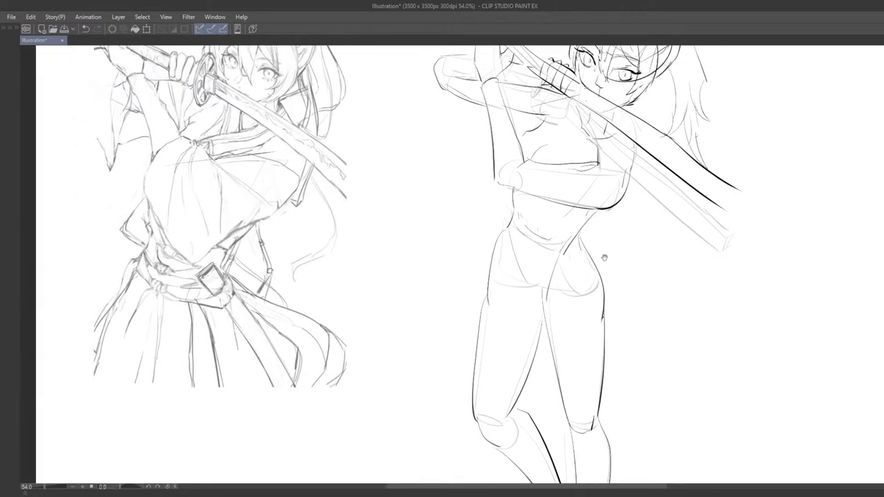
{"action": "left_click_drag", "start_coordinate": [526, 253], "coordinate": [528, 272]}
{"action": "left_click_drag", "start_coordinate": [510, 228], "coordinate": [536, 285]}
{"action": "key", "text": "ctrl+z"}
{"action": "left_click_drag", "start_coordinate": [509, 232], "coordinate": [544, 288]}
{"action": "key", "text": "ctrl+z"}
{"action": "key", "text": "ctrl+z"}
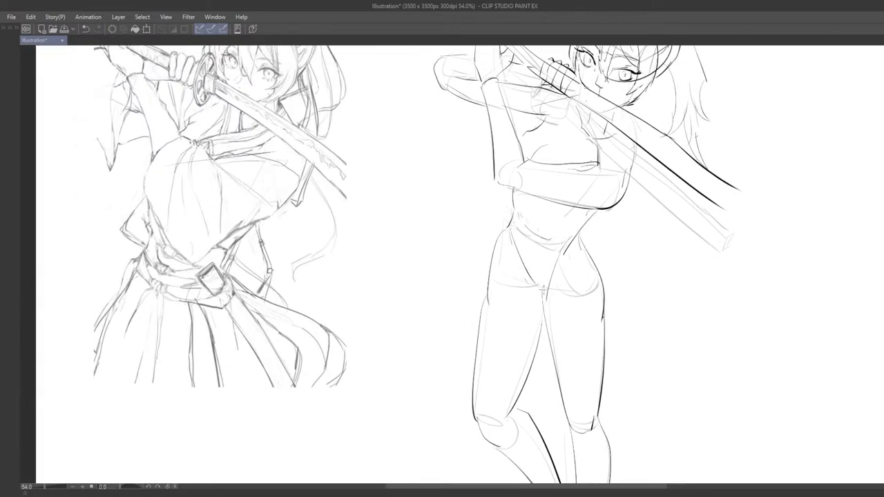
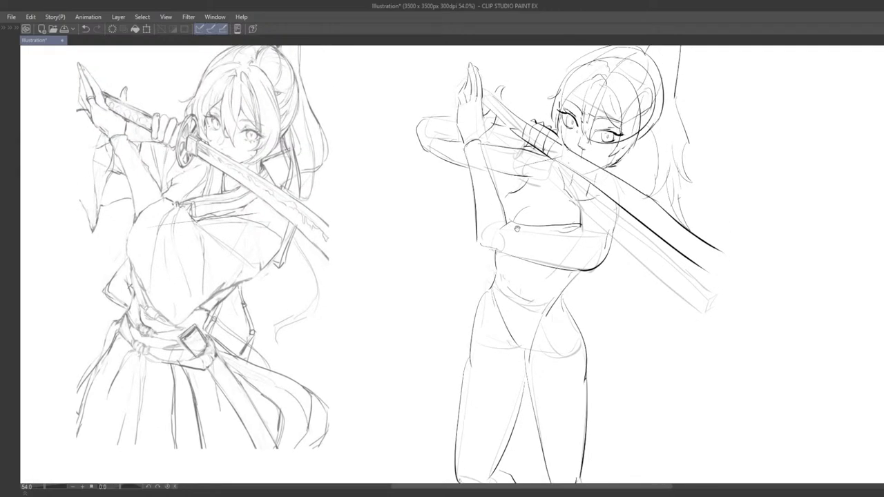
Redraw the heel of the front foot with a rounder, darker contour.
{"action": "scroll", "coordinate": [530, 331], "scroll_direction": "down", "scroll_amount": 3}
{"action": "scroll", "coordinate": [530, 331], "scroll_direction": "down", "scroll_amount": 1}
{"action": "left_click_drag", "start_coordinate": [595, 354], "coordinate": [544, 255]}
{"action": "scroll", "coordinate": [576, 276], "scroll_direction": "up", "scroll_amount": 2}
{"action": "mouse_move", "coordinate": [542, 218]}
{"action": "left_mouse_down"}
{"action": "mouse_move", "coordinate": [509, 211]}
{"action": "mouse_move", "coordinate": [532, 193]}
{"action": "left_mouse_up"}
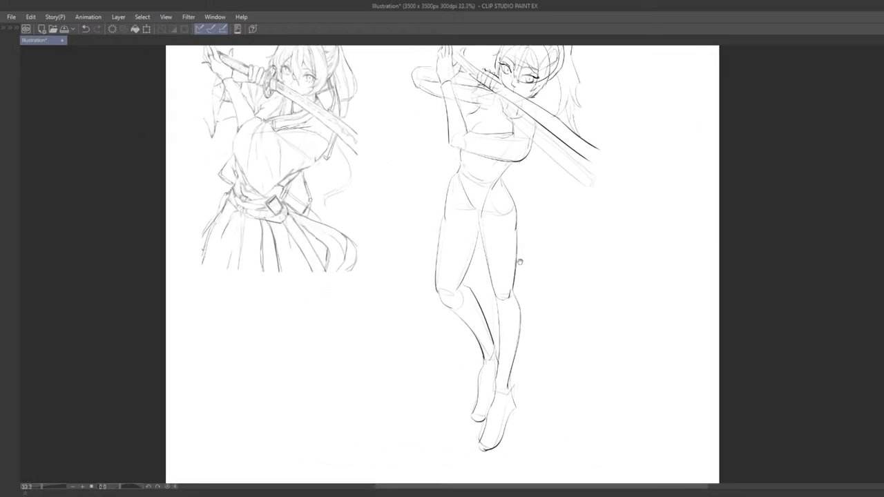
{"action": "mouse_move", "coordinate": [526, 383]}
{"action": "left_mouse_down"}
{"action": "mouse_move", "coordinate": [530, 320]}
{"action": "mouse_move", "coordinate": [511, 350]}
{"action": "left_mouse_up"}
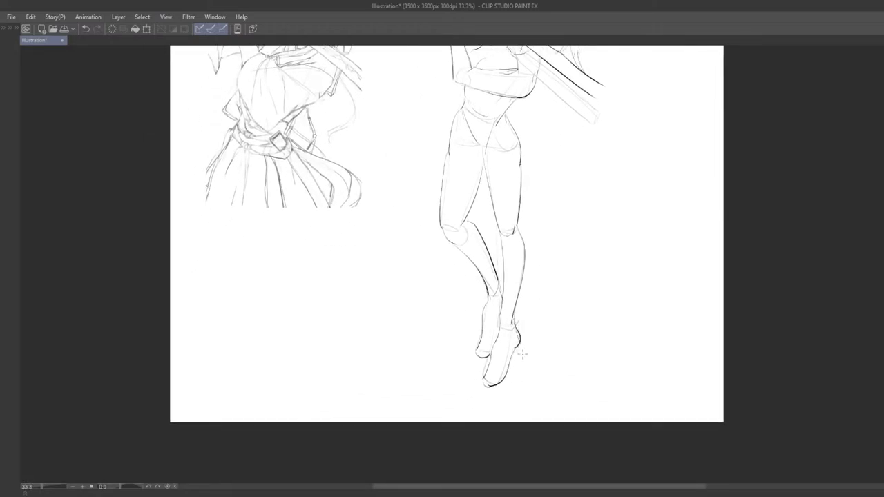
{"action": "scroll", "coordinate": [524, 355], "scroll_direction": "down", "scroll_amount": 2}
{"action": "left_click_drag", "start_coordinate": [555, 263], "coordinate": [467, 261]}
{"action": "key", "text": "ctrl+alt+0"}
{"action": "scroll", "coordinate": [527, 332], "scroll_direction": "down", "scroll_amount": 4}
{"action": "scroll", "coordinate": [533, 369], "scroll_direction": "down", "scroll_amount": 1}
{"action": "scroll", "coordinate": [532, 285], "scroll_direction": "up", "scroll_amount": 1}
{"action": "key", "text": "Tab"}
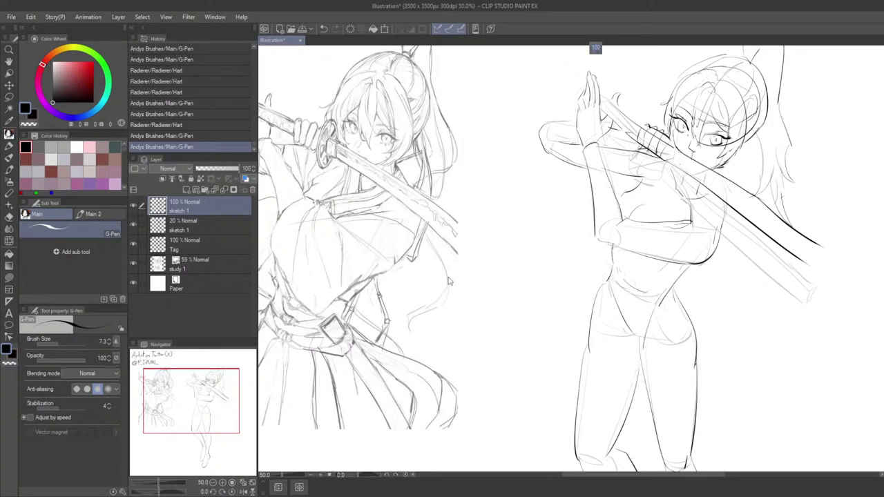
{"action": "scroll", "coordinate": [460, 281], "scroll_direction": "down", "scroll_amount": 3}
{"action": "key", "text": "Tab"}
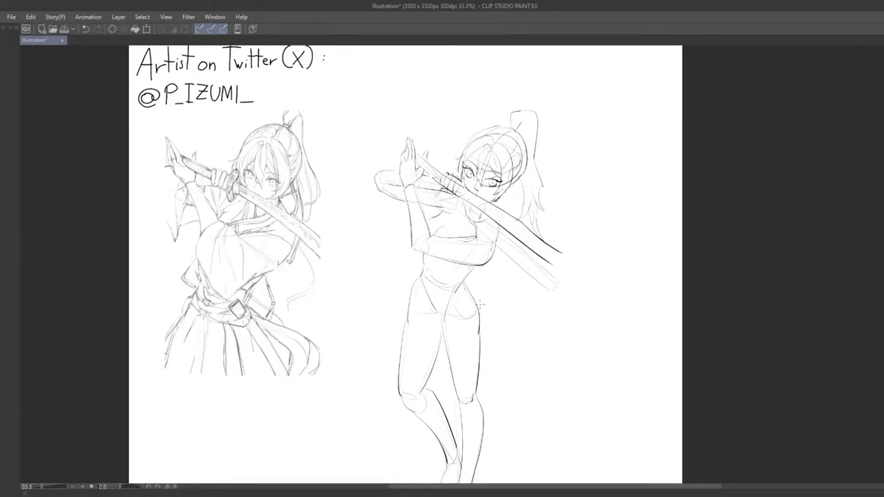
Move the figure sketch over the reference drawing to compare proportions, and undo the move.
{"action": "key", "text": "k"}
{"action": "left_click_drag", "start_coordinate": [521, 317], "coordinate": [358, 344]}
{"action": "mouse_move", "coordinate": [355, 348]}
{"action": "left_mouse_down"}
{"action": "mouse_move", "coordinate": [494, 320]}
{"action": "mouse_move", "coordinate": [431, 310]}
{"action": "mouse_move", "coordinate": [458, 313]}
{"action": "left_mouse_up"}
{"action": "scroll", "coordinate": [442, 312], "scroll_direction": "up", "scroll_amount": 1}
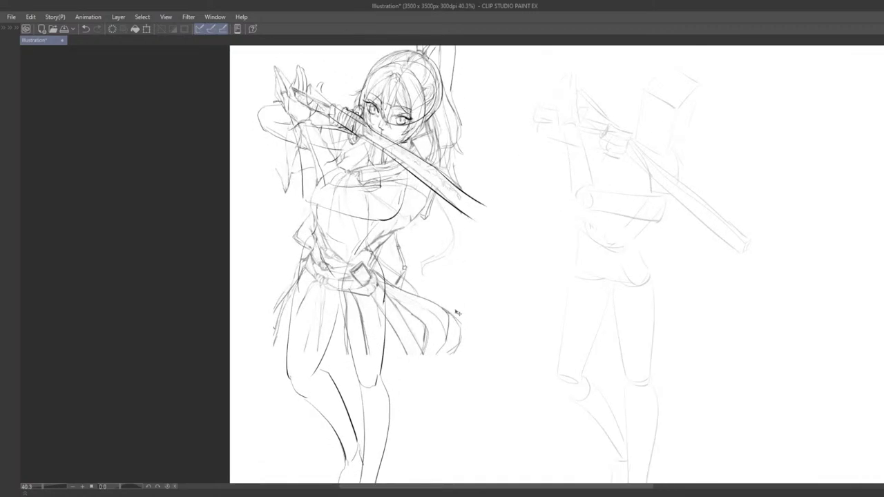
{"action": "scroll", "coordinate": [455, 341], "scroll_direction": "down", "scroll_amount": 2}
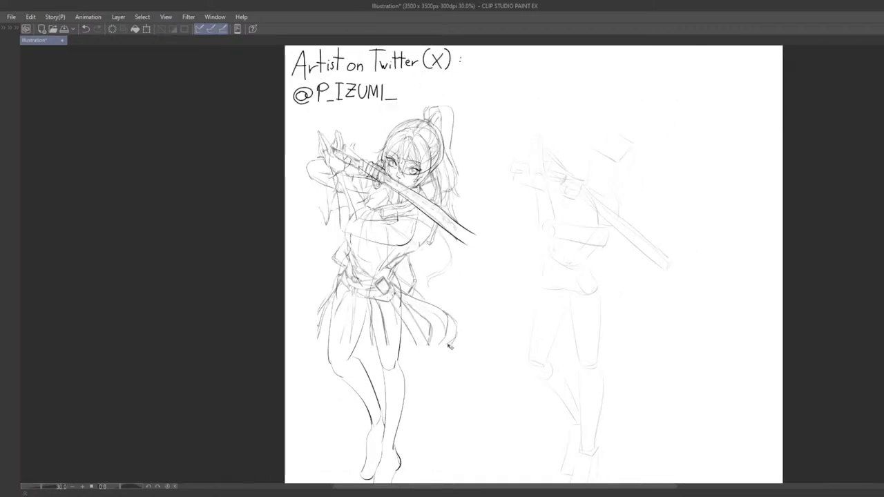
{"action": "left_click_drag", "start_coordinate": [457, 344], "coordinate": [434, 352]}
{"action": "scroll", "coordinate": [451, 345], "scroll_direction": "down", "scroll_amount": 1}
{"action": "key", "text": "ctrl+z"}
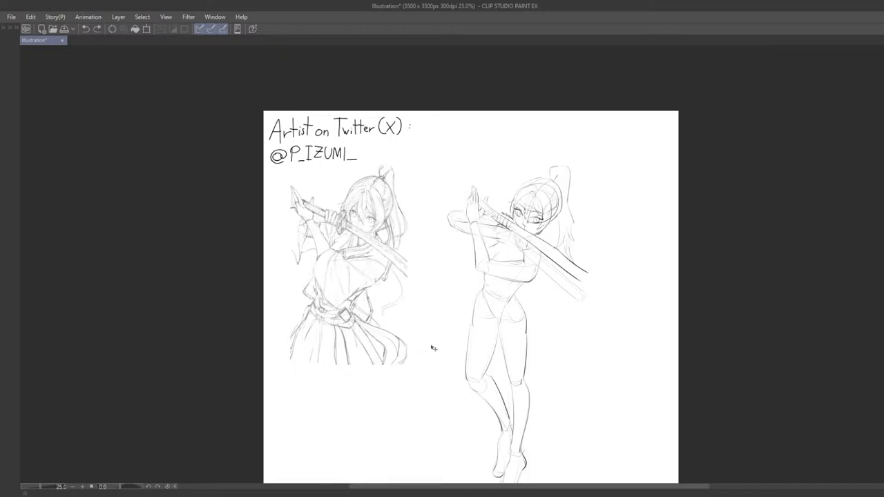
Set the figure sketch layer's opacity to 20 % and hide the rough construction sketch layer below it.
{"action": "left_click_drag", "start_coordinate": [597, 352], "coordinate": [550, 335]}
{"action": "key", "text": "Tab"}
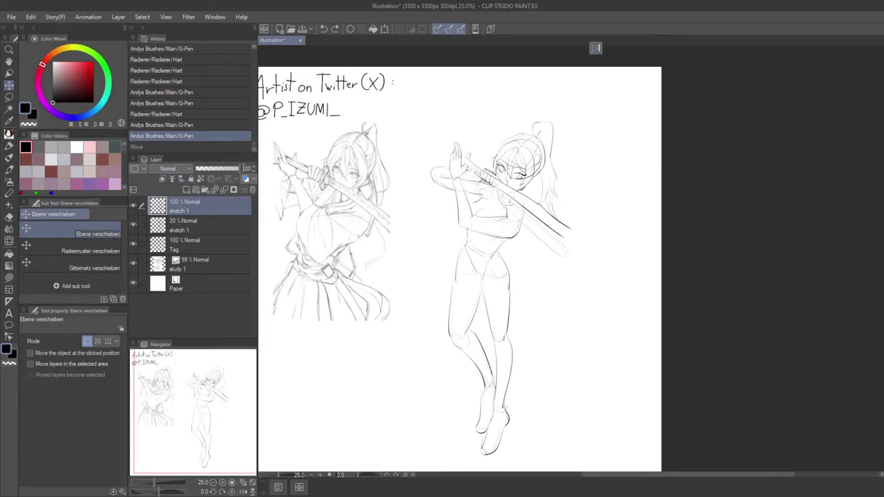
{"action": "key", "text": "Return"}
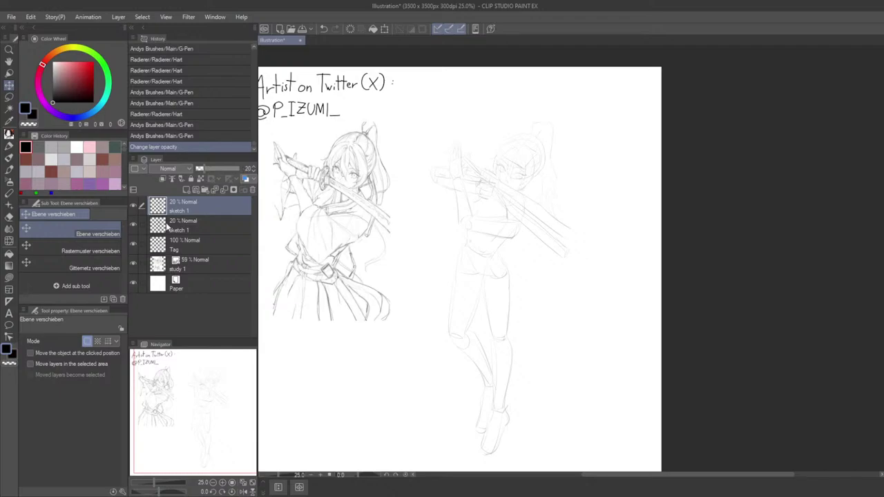
{"action": "left_click", "coordinate": [167, 226]}
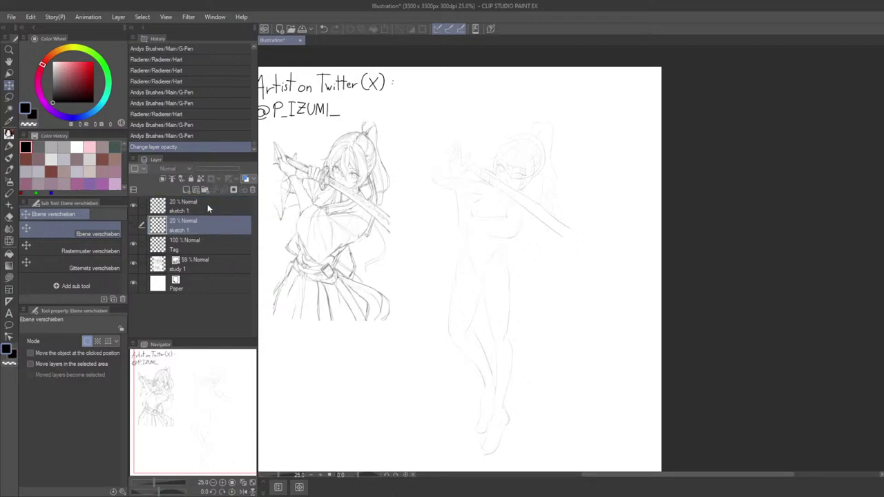
Add a new raster layer above the figure sketch and name it sketch 3.
{"action": "key", "text": "ctrl+shift+n"}
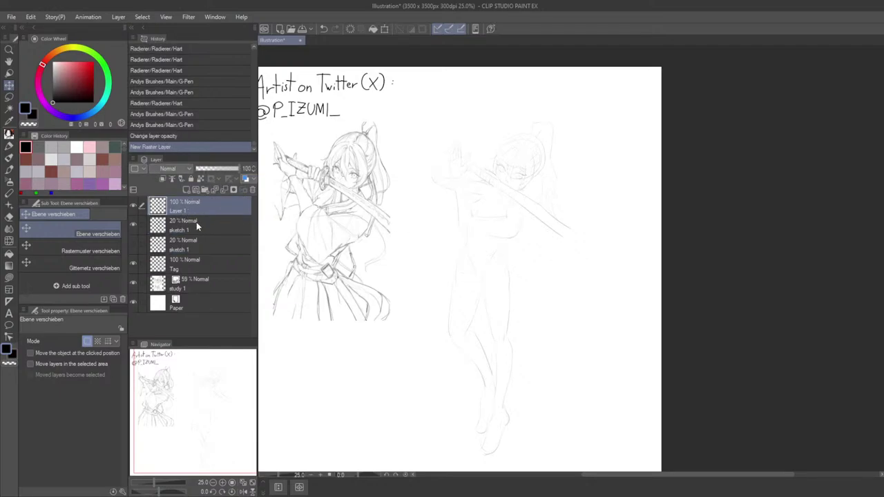
{"action": "type", "text": "sketch 3"}
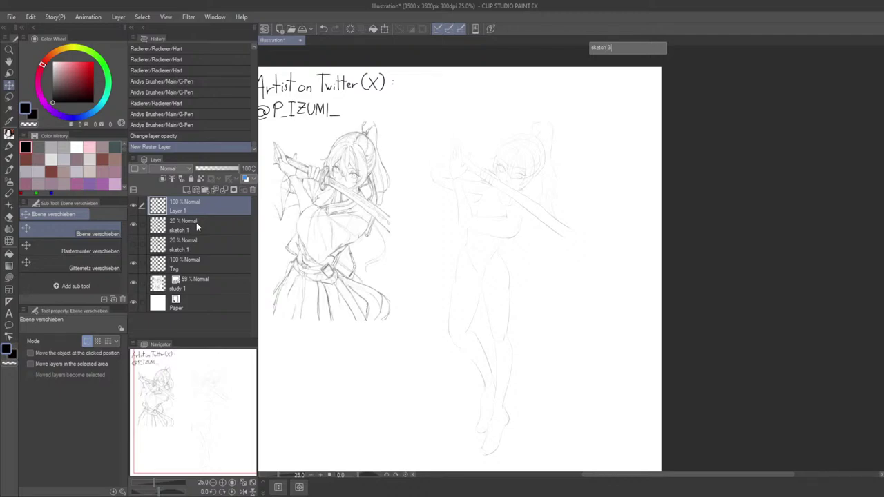
{"action": "key", "text": "Return"}
Rename the faded figure sketch layer directly below sketch 3 as sketch 2.
{"action": "left_click", "coordinate": [190, 230]}
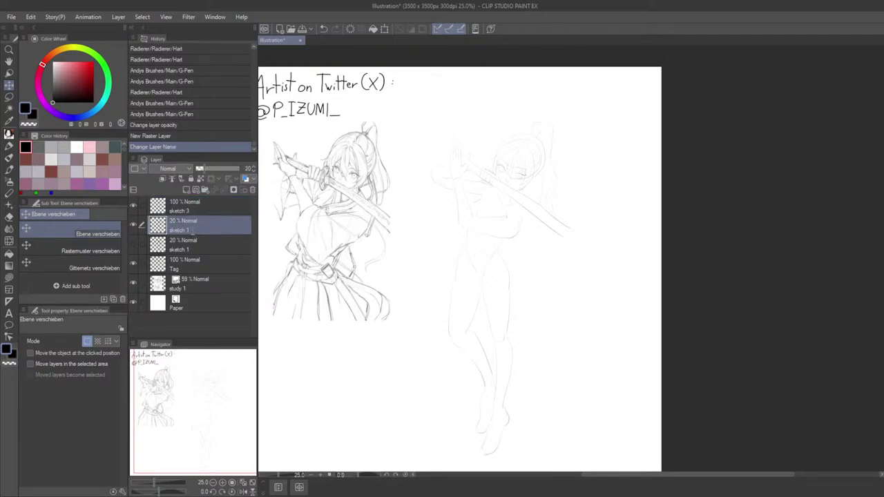
{"action": "key", "text": "BackSpace"}
{"action": "key", "text": "Return"}
{"action": "key", "text": "p"}
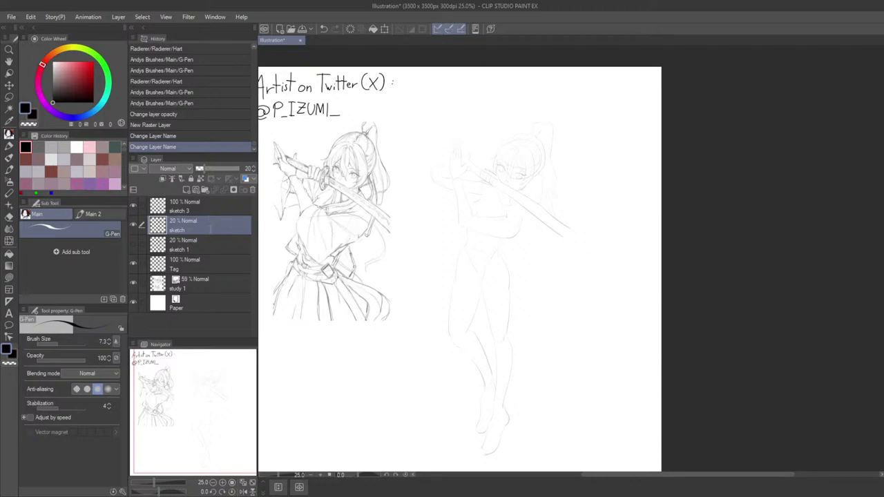
{"action": "type", "text": "2"}
{"action": "key", "text": "Return"}
Make the sketch 3 layer active and draw a short vertical neck line below the sword blade.
{"action": "left_click", "coordinate": [228, 210]}
{"action": "key", "text": "ctrl+alt+0"}
{"action": "key", "text": "Tab"}
{"action": "scroll", "coordinate": [290, 226], "scroll_direction": "down", "scroll_amount": 5}
{"action": "mouse_move", "coordinate": [273, 220]}
{"action": "left_mouse_down"}
{"action": "mouse_move", "coordinate": [430, 305]}
{"action": "mouse_move", "coordinate": [475, 308]}
{"action": "mouse_move", "coordinate": [490, 284]}
{"action": "left_mouse_up"}
{"action": "left_click_drag", "start_coordinate": [479, 199], "coordinate": [478, 233]}
{"action": "key", "text": "ctrl+z"}
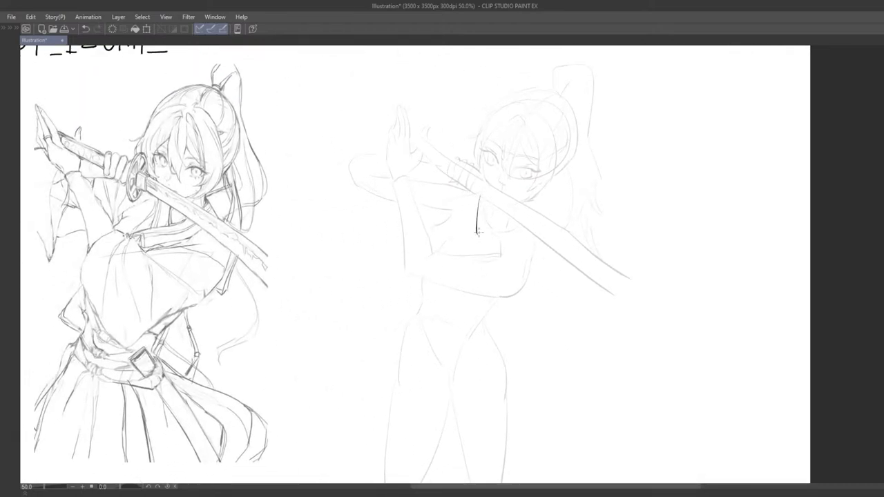
{"action": "key", "text": "ctrl+z"}
{"action": "key", "text": "ctrl+z"}
Try a short slanted collar stroke across the base of the neck line, below the sword blade.
{"action": "mouse_move", "coordinate": [482, 200]}
{"action": "left_mouse_down"}
{"action": "mouse_move", "coordinate": [480, 232]}
{"action": "mouse_move", "coordinate": [515, 198]}
{"action": "left_mouse_up"}
{"action": "key", "text": "ctrl+z"}
{"action": "key", "text": "ctrl+y"}
{"action": "scroll", "coordinate": [487, 214], "scroll_direction": "down", "scroll_amount": 1}
{"action": "key", "text": "ctrl+z"}
{"action": "left_click_drag", "start_coordinate": [490, 204], "coordinate": [513, 200]}
{"action": "key", "text": "ctrl+z"}
{"action": "key", "text": "ctrl+z"}
{"action": "key", "text": "ctrl+z"}
{"action": "key", "text": "ctrl+z"}
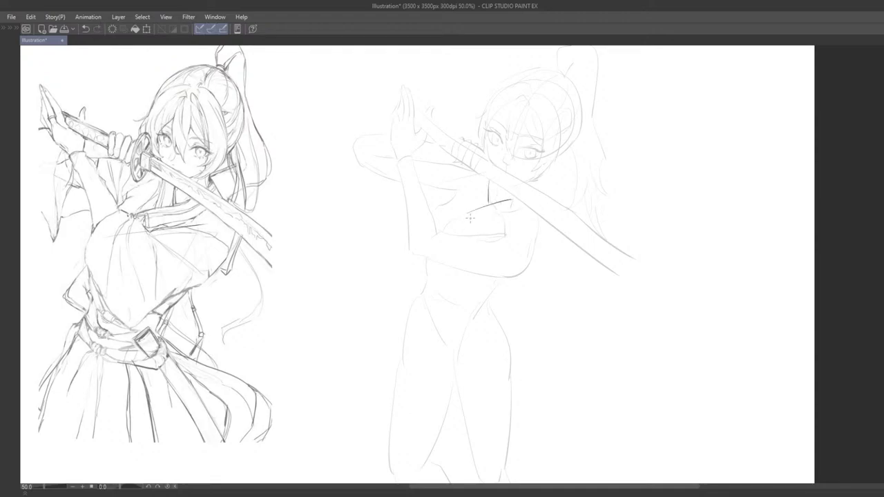
{"action": "key", "text": "ctrl+z"}
Draw the collar's upper edge as a long diagonal from below the sword blade down toward the raised forearm.
{"action": "left_click_drag", "start_coordinate": [446, 216], "coordinate": [494, 209]}
{"action": "key", "text": "ctrl+z"}
{"action": "mouse_move", "coordinate": [436, 230]}
{"action": "left_mouse_down"}
{"action": "mouse_move", "coordinate": [498, 199]}
{"action": "mouse_move", "coordinate": [506, 236]}
{"action": "mouse_move", "coordinate": [482, 231]}
{"action": "mouse_move", "coordinate": [494, 265]}
{"action": "mouse_move", "coordinate": [479, 250]}
{"action": "mouse_move", "coordinate": [481, 237]}
{"action": "mouse_move", "coordinate": [486, 264]}
{"action": "left_mouse_up"}
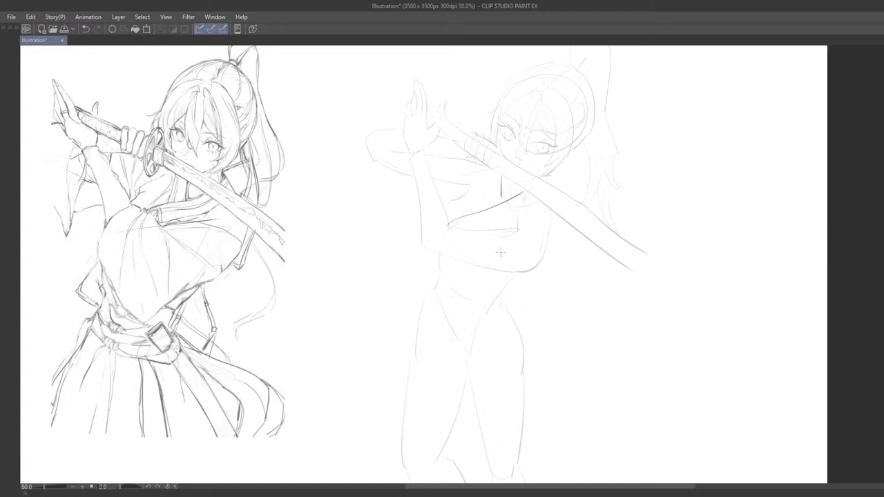
{"action": "key", "text": "ctrl+z"}
Sketch a shorter diagonal line below the collar's upper edge, rising toward the sword blade.
{"action": "mouse_move", "coordinate": [486, 228]}
{"action": "left_mouse_down"}
{"action": "mouse_move", "coordinate": [522, 217]}
{"action": "mouse_move", "coordinate": [518, 224]}
{"action": "mouse_move", "coordinate": [536, 205]}
{"action": "left_mouse_up"}
{"action": "key", "text": "ctrl+z"}
{"action": "key", "text": "ctrl+z"}
{"action": "key", "text": "ctrl+z"}
{"action": "key", "text": "ctrl+z"}
{"action": "key", "text": "ctrl+z"}
{"action": "mouse_move", "coordinate": [449, 227]}
{"action": "left_mouse_down"}
{"action": "mouse_move", "coordinate": [510, 223]}
{"action": "mouse_move", "coordinate": [522, 202]}
{"action": "left_mouse_up"}
{"action": "key", "text": "ctrl+z"}
{"action": "key", "text": "ctrl+z"}
{"action": "key", "text": "ctrl+z"}
Add an inner parallel line to the collar band and a small curl at its forearm end.
{"action": "mouse_move", "coordinate": [476, 222]}
{"action": "left_mouse_down"}
{"action": "mouse_move", "coordinate": [515, 202]}
{"action": "mouse_move", "coordinate": [481, 288]}
{"action": "mouse_move", "coordinate": [472, 260]}
{"action": "mouse_move", "coordinate": [509, 221]}
{"action": "left_mouse_up"}
{"action": "key", "text": "ctrl+z"}
{"action": "left_click_drag", "start_coordinate": [451, 244], "coordinate": [510, 215]}
{"action": "key", "text": "ctrl+z"}
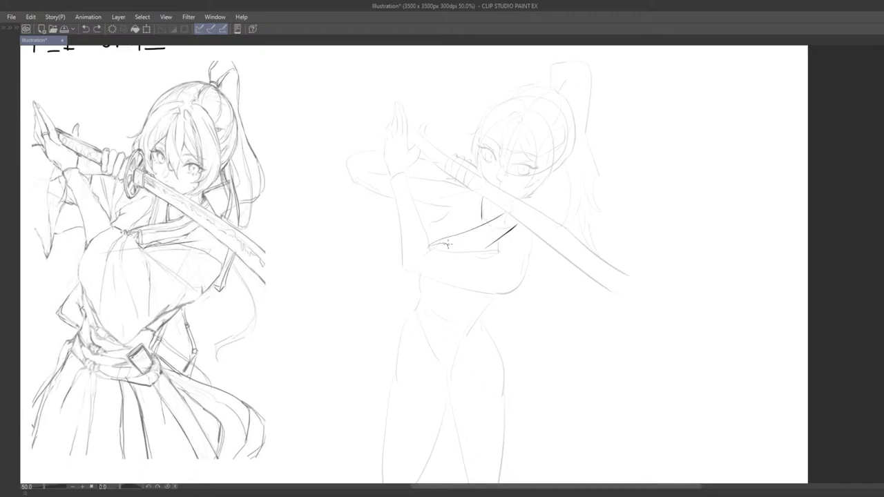
{"action": "left_click_drag", "start_coordinate": [453, 242], "coordinate": [509, 217]}
{"action": "key", "text": "ctrl+z"}
{"action": "key", "text": "ctrl+z"}
{"action": "left_click_drag", "start_coordinate": [461, 253], "coordinate": [463, 259]}
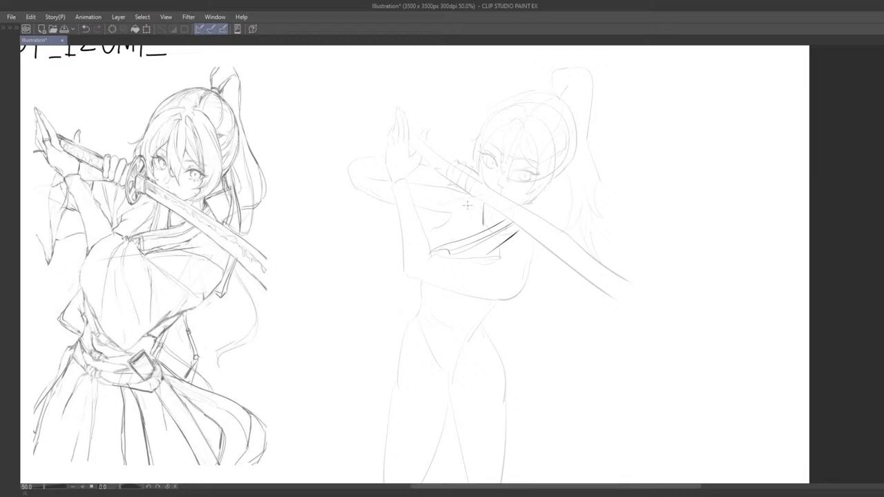
Draw two parallel vertical collar lines beside the neck line, from the sword blade down to the diagonal collar.
{"action": "left_click_drag", "start_coordinate": [469, 199], "coordinate": [471, 236]}
{"action": "key", "text": "ctrl+z"}
{"action": "left_click_drag", "start_coordinate": [470, 201], "coordinate": [470, 236]}
{"action": "key", "text": "ctrl+z"}
{"action": "left_click_drag", "start_coordinate": [469, 203], "coordinate": [470, 235]}
{"action": "key", "text": "ctrl+z"}
{"action": "key", "text": "ctrl+z"}
{"action": "mouse_move", "coordinate": [474, 201]}
{"action": "left_mouse_down"}
{"action": "mouse_move", "coordinate": [475, 231]}
{"action": "mouse_move", "coordinate": [475, 215]}
{"action": "left_mouse_up"}
Try contour strokes across the upper chest just below the collar band.
{"action": "mouse_move", "coordinate": [499, 250]}
{"action": "left_mouse_down"}
{"action": "mouse_move", "coordinate": [492, 226]}
{"action": "mouse_move", "coordinate": [511, 222]}
{"action": "mouse_move", "coordinate": [514, 249]}
{"action": "left_mouse_up"}
{"action": "key", "text": "ctrl+z"}
{"action": "key", "text": "ctrl+z"}
{"action": "mouse_move", "coordinate": [468, 229]}
{"action": "left_mouse_down"}
{"action": "mouse_move", "coordinate": [512, 227]}
{"action": "mouse_move", "coordinate": [510, 236]}
{"action": "left_mouse_up"}
{"action": "mouse_move", "coordinate": [526, 266]}
{"action": "left_mouse_down"}
{"action": "mouse_move", "coordinate": [492, 262]}
{"action": "mouse_move", "coordinate": [482, 286]}
{"action": "mouse_move", "coordinate": [478, 277]}
{"action": "mouse_move", "coordinate": [509, 304]}
{"action": "mouse_move", "coordinate": [490, 292]}
{"action": "mouse_move", "coordinate": [489, 233]}
{"action": "mouse_move", "coordinate": [521, 233]}
{"action": "mouse_move", "coordinate": [525, 253]}
{"action": "left_mouse_up"}
{"action": "key", "text": "ctrl+z"}
{"action": "key", "text": "ctrl+z"}
{"action": "key", "text": "ctrl+z"}
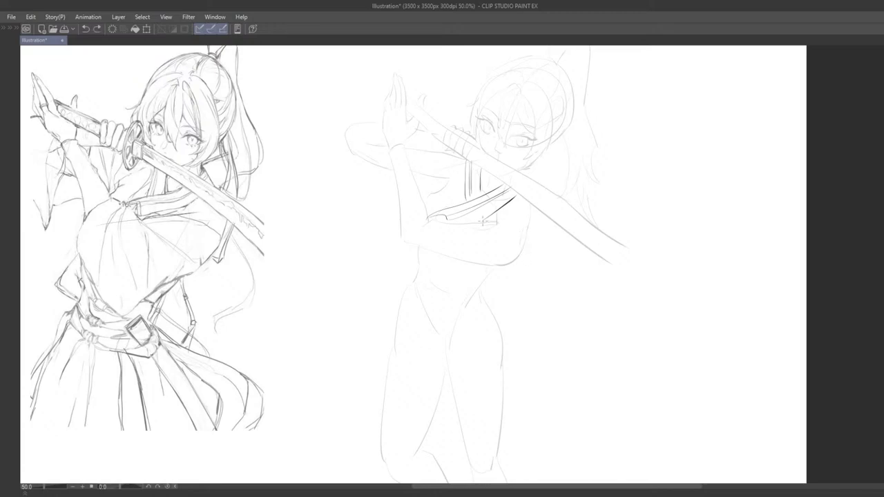
Draw the garment's upper chest contour from the collar's forearm end across and down to the outer side of the chest.
{"action": "left_click_drag", "start_coordinate": [476, 215], "coordinate": [534, 257]}
{"action": "key", "text": "ctrl+z"}
{"action": "mouse_move", "coordinate": [475, 227]}
{"action": "left_mouse_down"}
{"action": "mouse_move", "coordinate": [533, 260]}
{"action": "mouse_move", "coordinate": [529, 242]}
{"action": "mouse_move", "coordinate": [532, 253]}
{"action": "left_mouse_up"}
{"action": "key", "text": "ctrl+z"}
{"action": "key", "text": "ctrl+z"}
{"action": "left_click_drag", "start_coordinate": [474, 222], "coordinate": [531, 247]}
{"action": "key", "text": "ctrl+z"}
{"action": "mouse_move", "coordinate": [494, 222]}
{"action": "left_mouse_down"}
{"action": "mouse_move", "coordinate": [528, 257]}
{"action": "mouse_move", "coordinate": [523, 217]}
{"action": "mouse_move", "coordinate": [525, 253]}
{"action": "mouse_move", "coordinate": [508, 218]}
{"action": "mouse_move", "coordinate": [527, 278]}
{"action": "left_mouse_up"}
{"action": "key", "text": "ctrl+z"}
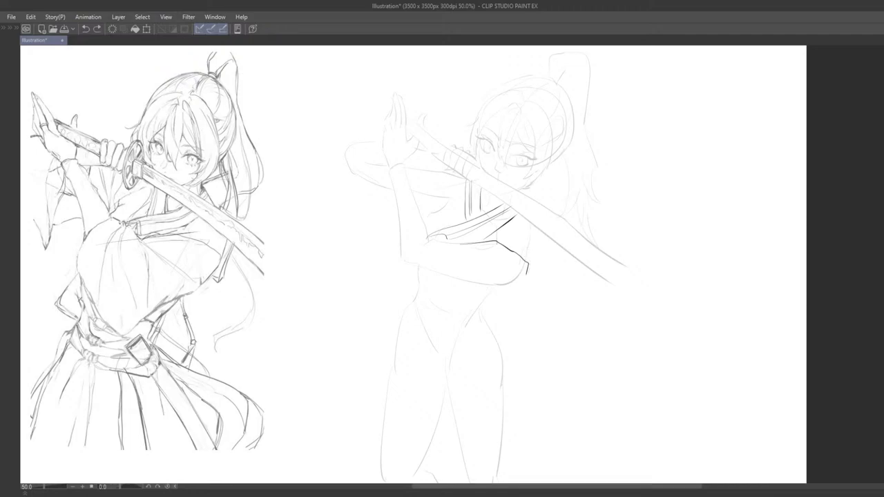
Draw the garment's short outer side edge below the blade and a slanted lower edge running down toward the waist.
{"action": "key", "text": "ctrl+z"}
{"action": "mouse_move", "coordinate": [534, 231]}
{"action": "left_mouse_down"}
{"action": "mouse_move", "coordinate": [531, 267]}
{"action": "mouse_move", "coordinate": [503, 293]}
{"action": "mouse_move", "coordinate": [546, 270]}
{"action": "mouse_move", "coordinate": [503, 284]}
{"action": "left_mouse_up"}
{"action": "key", "text": "ctrl+z"}
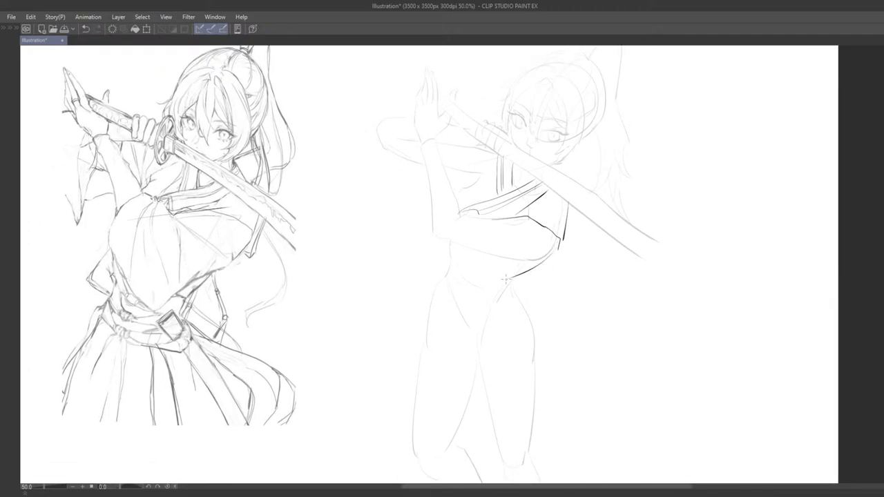
{"action": "key", "text": "ctrl+z"}
{"action": "left_click_drag", "start_coordinate": [561, 250], "coordinate": [517, 276]}
{"action": "key", "text": "ctrl+z"}
{"action": "left_click_drag", "start_coordinate": [562, 249], "coordinate": [454, 315]}
{"action": "key", "text": "ctrl+z"}
{"action": "left_click_drag", "start_coordinate": [554, 251], "coordinate": [480, 295]}
{"action": "key", "text": "ctrl+z"}
Draw a diagonal fold across the chest from below the collar to the garment's outer lower corner.
{"action": "mouse_move", "coordinate": [487, 226]}
{"action": "left_mouse_down"}
{"action": "mouse_move", "coordinate": [543, 265]}
{"action": "mouse_move", "coordinate": [543, 253]}
{"action": "left_mouse_up"}
{"action": "mouse_move", "coordinate": [492, 208]}
{"action": "left_mouse_down"}
{"action": "mouse_move", "coordinate": [548, 251]}
{"action": "mouse_move", "coordinate": [475, 289]}
{"action": "left_mouse_up"}
{"action": "key", "text": "ctrl+z"}
{"action": "key", "text": "ctrl+z"}
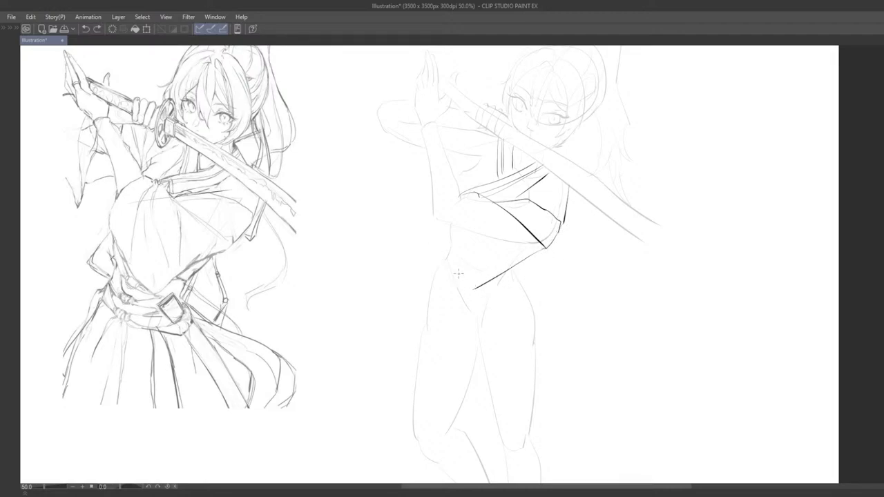
Draw the garment's rounded outer contour around the raised forearm, tapering down to the waist.
{"action": "mouse_move", "coordinate": [423, 219]}
{"action": "left_mouse_down"}
{"action": "mouse_move", "coordinate": [459, 289]}
{"action": "mouse_move", "coordinate": [448, 284]}
{"action": "mouse_move", "coordinate": [430, 198]}
{"action": "mouse_move", "coordinate": [457, 172]}
{"action": "left_mouse_up"}
{"action": "key", "text": "ctrl+z"}
{"action": "key", "text": "ctrl+z"}
{"action": "key", "text": "ctrl+z"}
{"action": "key", "text": "ctrl+z"}
{"action": "mouse_move", "coordinate": [420, 216]}
{"action": "left_mouse_down"}
{"action": "mouse_move", "coordinate": [458, 172]}
{"action": "mouse_move", "coordinate": [467, 196]}
{"action": "mouse_move", "coordinate": [462, 189]}
{"action": "mouse_move", "coordinate": [447, 243]}
{"action": "left_mouse_up"}
{"action": "key", "text": "ctrl+z"}
{"action": "key", "text": "ctrl+z"}
Try inner chest lines running from the collar's forearm end down to the waist.
{"action": "mouse_move", "coordinate": [449, 196]}
{"action": "left_mouse_down"}
{"action": "mouse_move", "coordinate": [451, 230]}
{"action": "mouse_move", "coordinate": [439, 266]}
{"action": "mouse_move", "coordinate": [458, 217]}
{"action": "mouse_move", "coordinate": [461, 250]}
{"action": "left_mouse_up"}
{"action": "key", "text": "ctrl+z"}
{"action": "left_click_drag", "start_coordinate": [458, 202], "coordinate": [474, 271]}
{"action": "key", "text": "ctrl+z"}
{"action": "key", "text": "ctrl+z"}
{"action": "key", "text": "ctrl+z"}
{"action": "mouse_move", "coordinate": [458, 198]}
{"action": "left_mouse_down"}
{"action": "mouse_move", "coordinate": [445, 241]}
{"action": "mouse_move", "coordinate": [451, 222]}
{"action": "mouse_move", "coordinate": [445, 212]}
{"action": "mouse_move", "coordinate": [454, 238]}
{"action": "mouse_move", "coordinate": [458, 207]}
{"action": "mouse_move", "coordinate": [468, 214]}
{"action": "mouse_move", "coordinate": [470, 277]}
{"action": "left_mouse_up"}
{"action": "key", "text": "ctrl+z"}
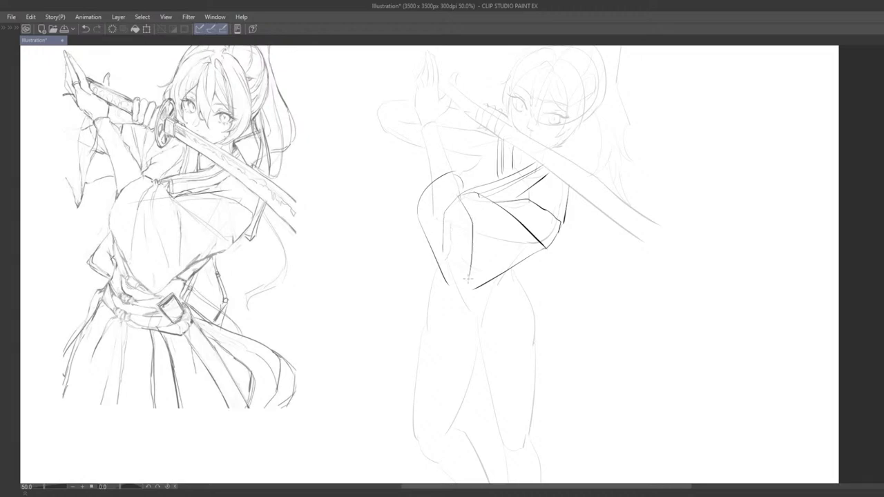
{"action": "key", "text": "ctrl+z"}
{"action": "left_click_drag", "start_coordinate": [460, 202], "coordinate": [470, 242]}
{"action": "key", "text": "ctrl+z"}
{"action": "key", "text": "ctrl+z"}
Draw an angled inner chest line from the collar's end toward the waist and close the garment's lower edge with a curve.
{"action": "left_click_drag", "start_coordinate": [453, 202], "coordinate": [444, 276]}
{"action": "key", "text": "ctrl+z"}
{"action": "left_click_drag", "start_coordinate": [456, 201], "coordinate": [445, 275]}
{"action": "key", "text": "ctrl+z"}
{"action": "mouse_move", "coordinate": [456, 197]}
{"action": "left_mouse_down"}
{"action": "mouse_move", "coordinate": [446, 268]}
{"action": "mouse_move", "coordinate": [472, 281]}
{"action": "left_mouse_up"}
{"action": "key", "text": "ctrl+z"}
{"action": "key", "text": "ctrl+z"}
{"action": "mouse_move", "coordinate": [456, 195]}
{"action": "left_mouse_down"}
{"action": "mouse_move", "coordinate": [478, 288]}
{"action": "mouse_move", "coordinate": [460, 278]}
{"action": "left_mouse_up"}
{"action": "key", "text": "ctrl+z"}
{"action": "key", "text": "ctrl+z"}
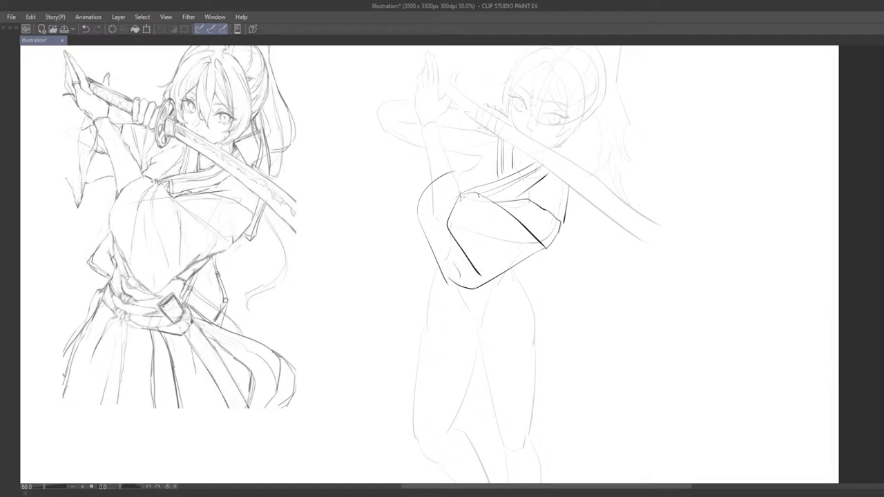
Draw a curved fold from the gather point at the collar's end down over the chest.
{"action": "key", "text": "ctrl+z"}
{"action": "mouse_move", "coordinate": [461, 198]}
{"action": "left_mouse_down"}
{"action": "mouse_move", "coordinate": [459, 217]}
{"action": "mouse_move", "coordinate": [487, 251]}
{"action": "left_mouse_up"}
{"action": "scroll", "coordinate": [523, 272], "scroll_direction": "down", "scroll_amount": 4}
{"action": "scroll", "coordinate": [553, 217], "scroll_direction": "up", "scroll_amount": 5}
{"action": "key", "text": "ctrl+z"}
{"action": "left_click_drag", "start_coordinate": [464, 208], "coordinate": [487, 257]}
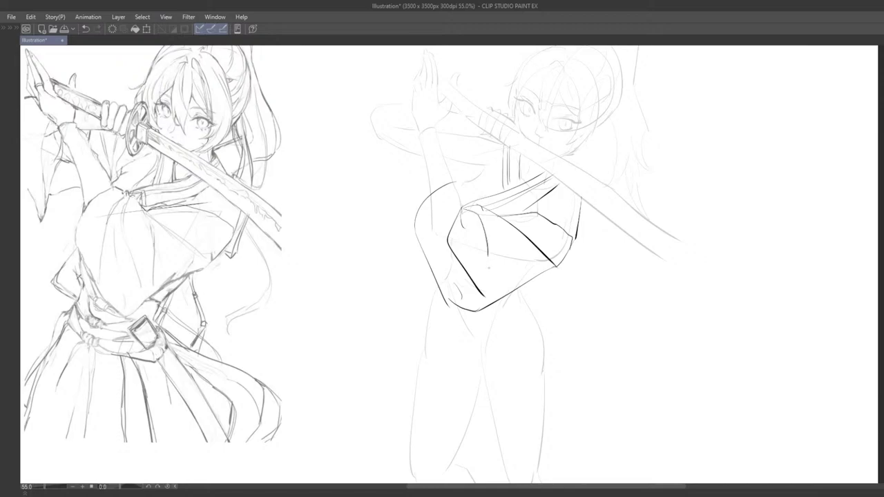
{"action": "key", "text": "ctrl+z"}
{"action": "mouse_move", "coordinate": [465, 209]}
{"action": "left_mouse_down"}
{"action": "mouse_move", "coordinate": [478, 216]}
{"action": "mouse_move", "coordinate": [491, 256]}
{"action": "mouse_move", "coordinate": [486, 227]}
{"action": "mouse_move", "coordinate": [491, 262]}
{"action": "mouse_move", "coordinate": [479, 239]}
{"action": "mouse_move", "coordinate": [487, 235]}
{"action": "left_mouse_up"}
{"action": "key", "text": "ctrl+z"}
Try extending the curved chest fold with another stroke at its lower end.
{"action": "scroll", "coordinate": [477, 251], "scroll_direction": "down", "scroll_amount": 3}
{"action": "scroll", "coordinate": [477, 251], "scroll_direction": "up", "scroll_amount": 3}
{"action": "key", "text": "p"}
{"action": "left_click_drag", "start_coordinate": [489, 235], "coordinate": [478, 264]}
{"action": "key", "text": "ctrl+z"}
{"action": "key", "text": "ctrl+z"}
{"action": "key", "text": "ctrl+z"}
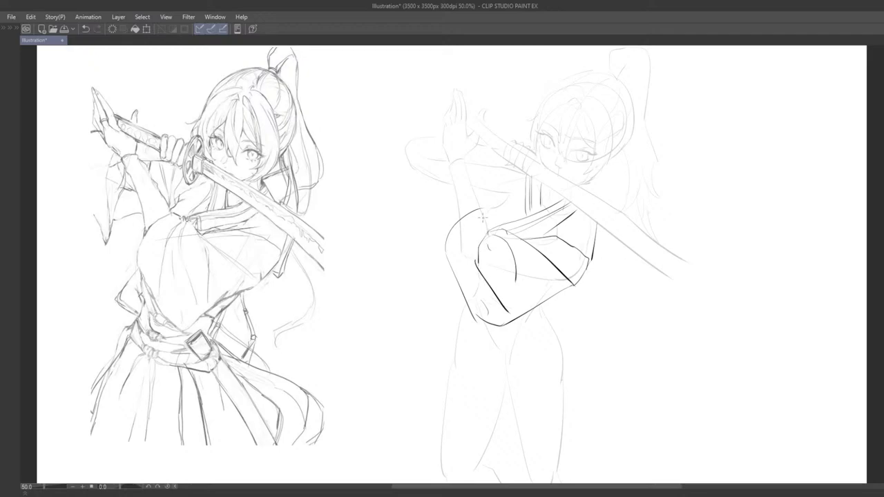
Add a dark crease from the rounded outer contour to the gather point and a short stroke along the upper chest edge.
{"action": "left_click_drag", "start_coordinate": [482, 212], "coordinate": [492, 236]}
{"action": "key", "text": "ctrl+z"}
{"action": "left_click_drag", "start_coordinate": [491, 231], "coordinate": [514, 236]}
{"action": "scroll", "coordinate": [524, 297], "scroll_direction": "down", "scroll_amount": 2}
{"action": "left_click_drag", "start_coordinate": [606, 251], "coordinate": [615, 217]}
{"action": "scroll", "coordinate": [585, 230], "scroll_direction": "up", "scroll_amount": 2}
{"action": "scroll", "coordinate": [586, 228], "scroll_direction": "up", "scroll_amount": 1}
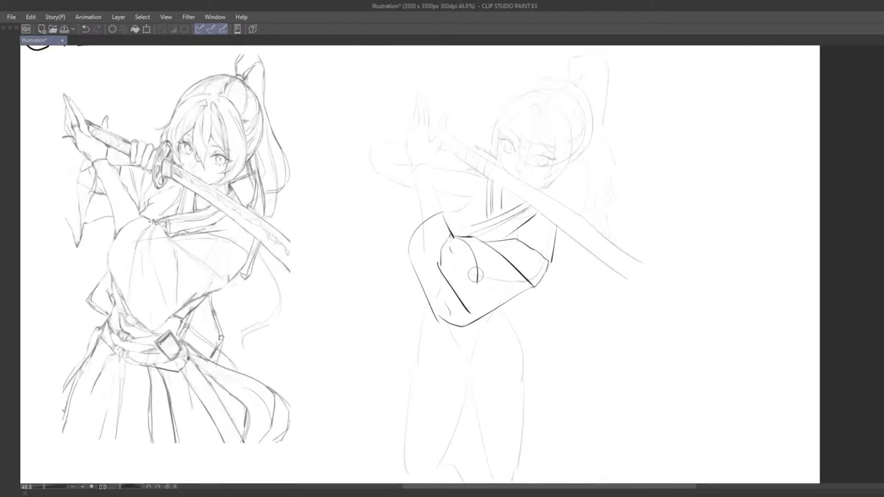
Draw a short crease below the gather point, inside the curved chest fold.
{"action": "left_click_drag", "start_coordinate": [454, 234], "coordinate": [476, 285]}
{"action": "key", "text": "ctrl+z"}
{"action": "mouse_move", "coordinate": [454, 244]}
{"action": "left_mouse_down"}
{"action": "mouse_move", "coordinate": [462, 266]}
{"action": "mouse_move", "coordinate": [456, 260]}
{"action": "left_mouse_up"}
{"action": "scroll", "coordinate": [486, 286], "scroll_direction": "down", "scroll_amount": 3}
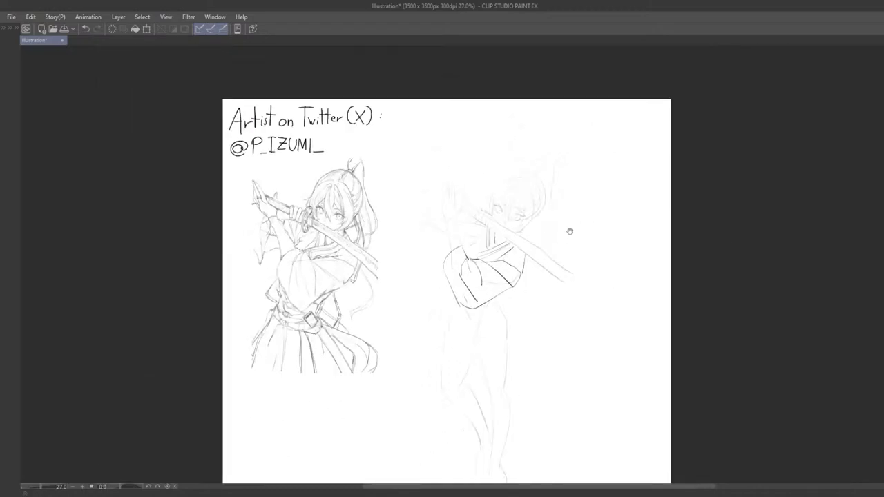
{"action": "left_click_drag", "start_coordinate": [570, 231], "coordinate": [570, 205]}
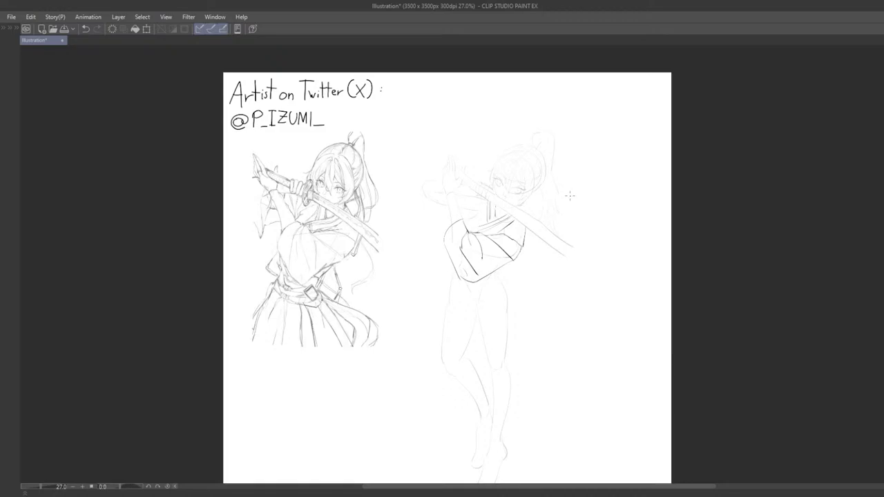
{"action": "key", "text": "ctrl+alt+0"}
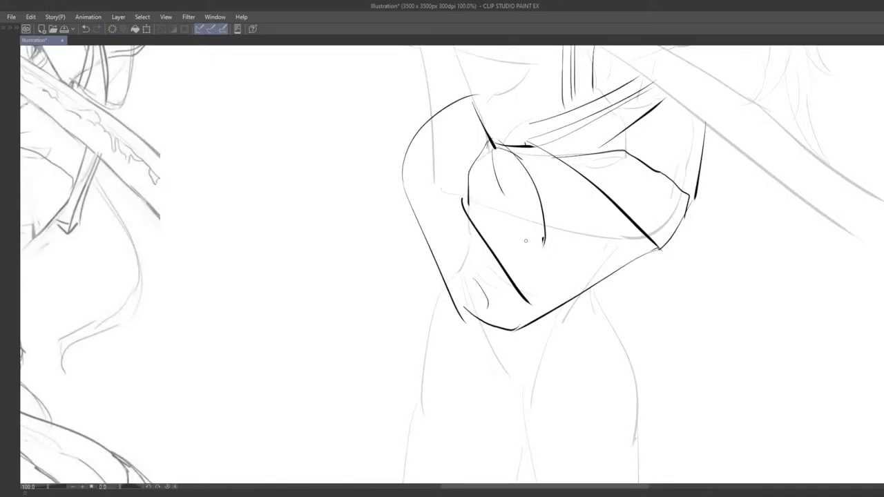
{"action": "scroll", "coordinate": [511, 285], "scroll_direction": "down", "scroll_amount": 3}
{"action": "left_click_drag", "start_coordinate": [561, 246], "coordinate": [548, 273]}
Try a downward sleeve line beside the raised forearm, starting below the wrist.
{"action": "left_click_drag", "start_coordinate": [444, 204], "coordinate": [475, 239]}
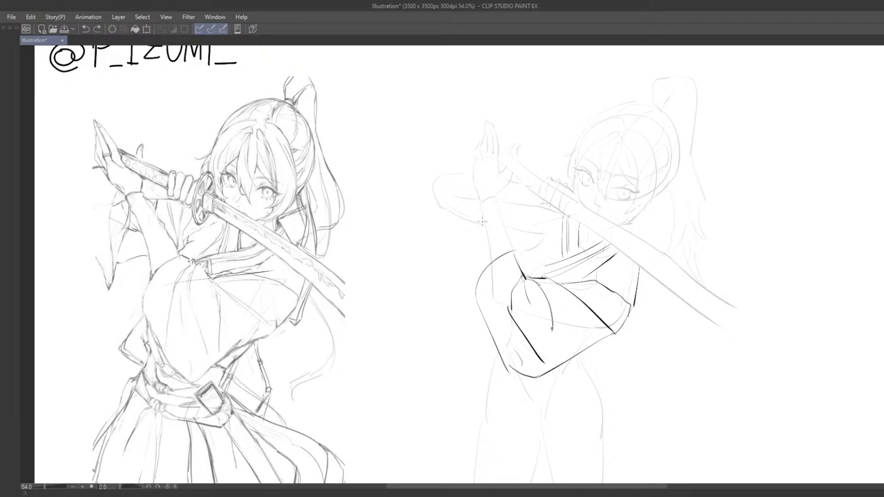
{"action": "left_click_drag", "start_coordinate": [478, 201], "coordinate": [491, 254]}
{"action": "key", "text": "ctrl+z"}
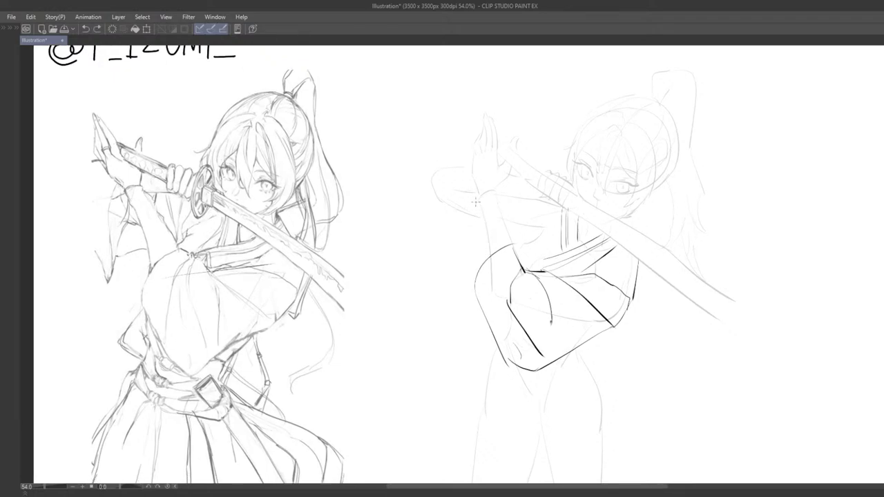
{"action": "key", "text": "ctrl+y"}
{"action": "key", "text": "ctrl+z"}
{"action": "key", "text": "ctrl+y"}
{"action": "key", "text": "ctrl+z"}
{"action": "key", "text": "ctrl+y"}
{"action": "key", "text": "ctrl+z"}
{"action": "key", "text": "ctrl+z"}
{"action": "left_click_drag", "start_coordinate": [480, 202], "coordinate": [489, 248]}
{"action": "key", "text": "ctrl+z"}
Try another fold stroke over the chest and redraw the short crease under the gather point.
{"action": "mouse_move", "coordinate": [561, 293]}
{"action": "left_mouse_down"}
{"action": "mouse_move", "coordinate": [556, 281]}
{"action": "mouse_move", "coordinate": [546, 286]}
{"action": "mouse_move", "coordinate": [546, 306]}
{"action": "left_mouse_up"}
{"action": "key", "text": "ctrl+z"}
{"action": "key", "text": "ctrl+z"}
{"action": "left_click_drag", "start_coordinate": [525, 265], "coordinate": [546, 314]}
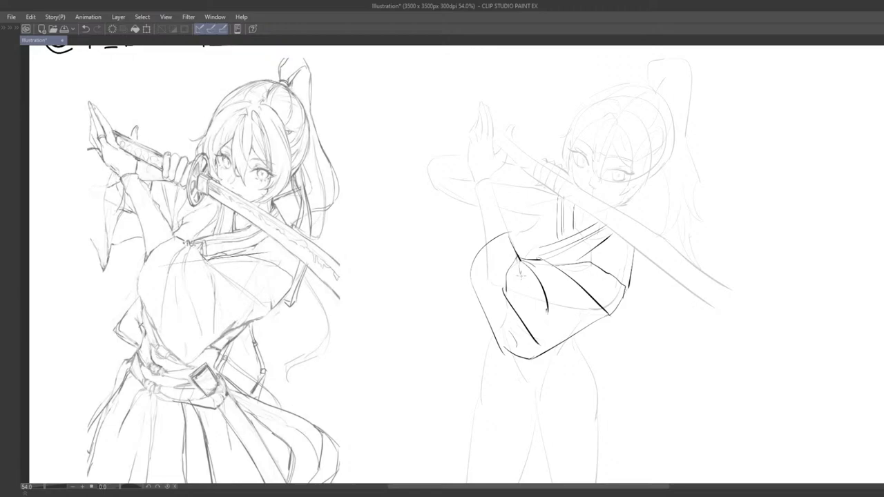
{"action": "key", "text": "ctrl+z"}
{"action": "left_click_drag", "start_coordinate": [519, 263], "coordinate": [523, 284]}
{"action": "scroll", "coordinate": [530, 345], "scroll_direction": "down", "scroll_amount": 6}
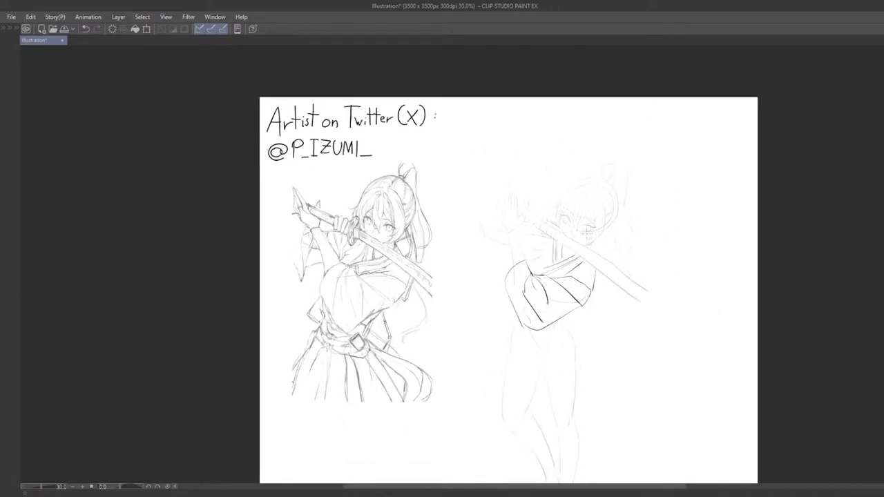
Erase the lower end of the diagonal chest fold and clean up the garment's outer lower corner.
{"action": "scroll", "coordinate": [574, 257], "scroll_direction": "up", "scroll_amount": 4}
{"action": "left_click_drag", "start_coordinate": [569, 313], "coordinate": [579, 325]}
{"action": "left_click_drag", "start_coordinate": [586, 362], "coordinate": [584, 298]}
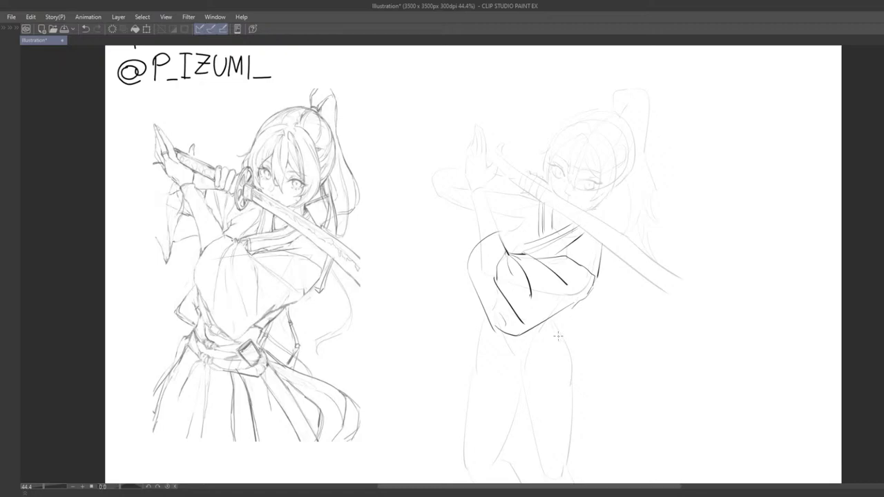
{"action": "mouse_move", "coordinate": [547, 324]}
{"action": "left_mouse_down"}
{"action": "mouse_move", "coordinate": [573, 294]}
{"action": "mouse_move", "coordinate": [525, 321]}
{"action": "mouse_move", "coordinate": [471, 303]}
{"action": "mouse_move", "coordinate": [450, 367]}
{"action": "left_mouse_up"}
{"action": "key", "text": "ctrl+plus"}
{"action": "left_click_drag", "start_coordinate": [445, 310], "coordinate": [441, 342]}
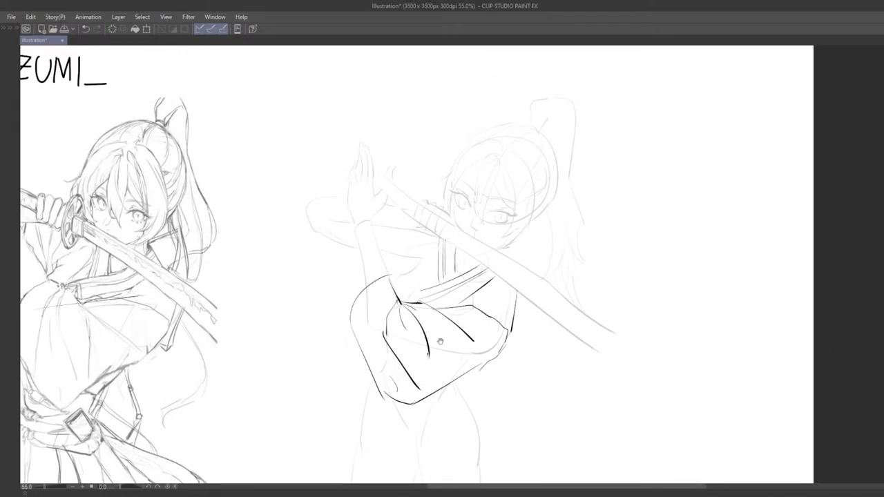
Draw a short fold rising diagonally from the chest garment's upper edge towards the shoulder, below the crossed collar.
{"action": "mouse_move", "coordinate": [502, 356]}
{"action": "left_mouse_down"}
{"action": "mouse_move", "coordinate": [471, 305]}
{"action": "mouse_move", "coordinate": [438, 284]}
{"action": "mouse_move", "coordinate": [412, 290]}
{"action": "left_mouse_up"}
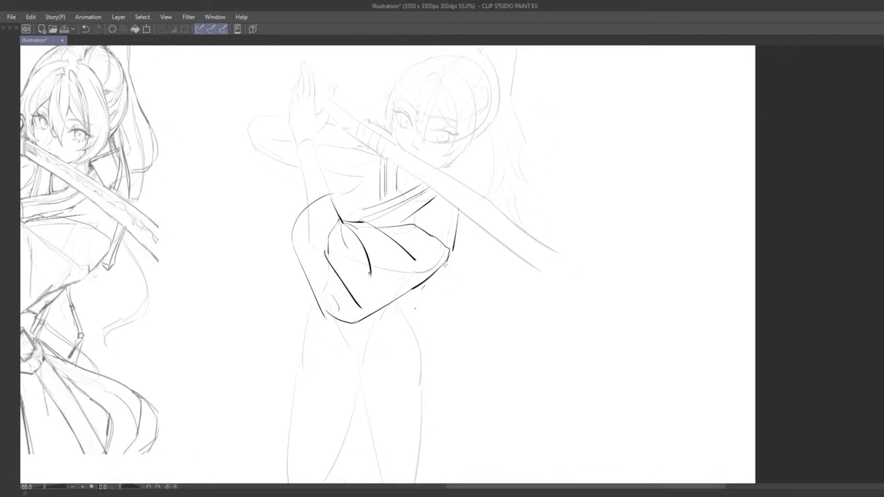
{"action": "mouse_move", "coordinate": [414, 309]}
{"action": "left_mouse_down"}
{"action": "mouse_move", "coordinate": [468, 283]}
{"action": "mouse_move", "coordinate": [525, 281]}
{"action": "left_mouse_up"}
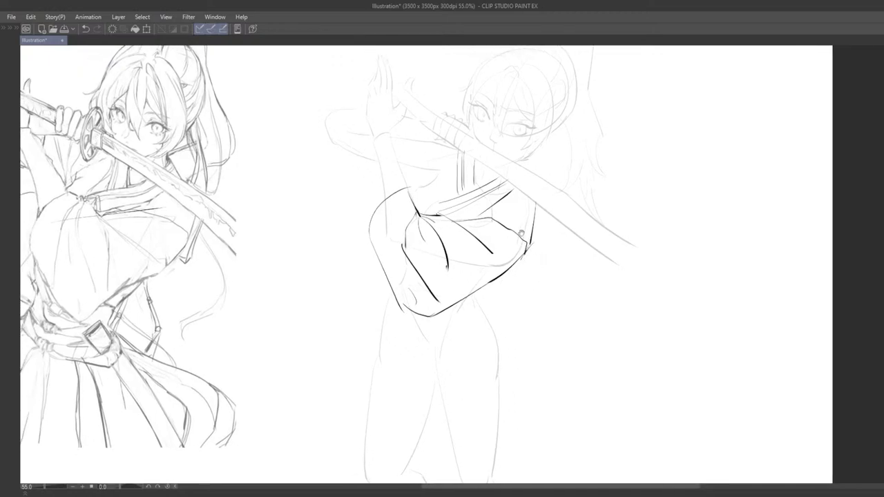
{"action": "left_click_drag", "start_coordinate": [522, 233], "coordinate": [531, 243]}
{"action": "key", "text": "ctrl+z"}
{"action": "key", "text": "ctrl+z"}
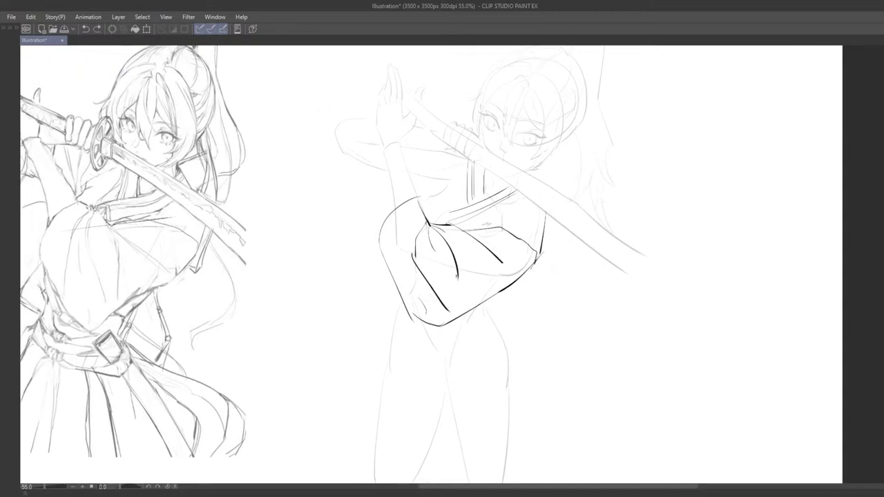
{"action": "left_click_drag", "start_coordinate": [485, 228], "coordinate": [533, 206]}
{"action": "key", "text": "ctrl+z"}
{"action": "key", "text": "ctrl+z"}
{"action": "left_click_drag", "start_coordinate": [490, 224], "coordinate": [525, 204]}
{"action": "key", "text": "ctrl+z"}
{"action": "left_click_drag", "start_coordinate": [476, 265], "coordinate": [502, 302]}
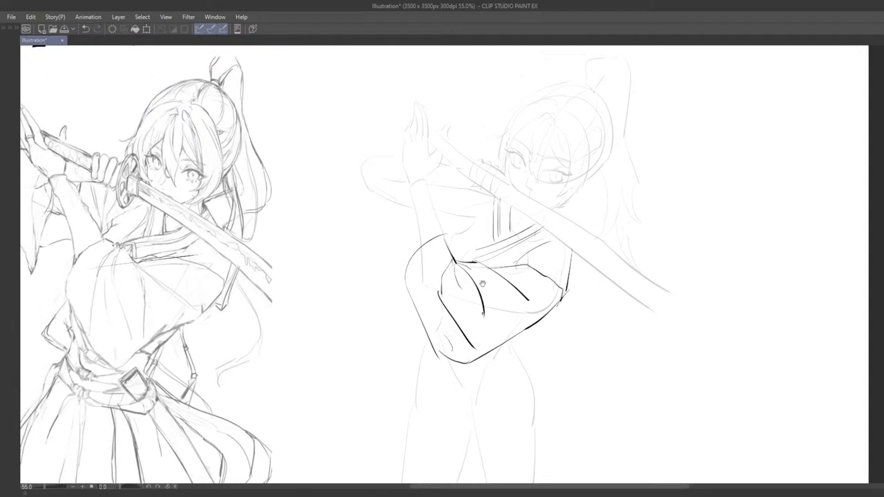
Draw the short sloping shoulder line beside the neck, down to the sword blade's upper edge.
{"action": "key", "text": "ctrl+z"}
{"action": "mouse_move", "coordinate": [567, 206]}
{"action": "left_mouse_down"}
{"action": "mouse_move", "coordinate": [575, 226]}
{"action": "mouse_move", "coordinate": [551, 225]}
{"action": "mouse_move", "coordinate": [554, 248]}
{"action": "left_mouse_up"}
{"action": "key", "text": "ctrl+z"}
{"action": "key", "text": "ctrl+z"}
{"action": "scroll", "coordinate": [532, 209], "scroll_direction": "down", "scroll_amount": 1}
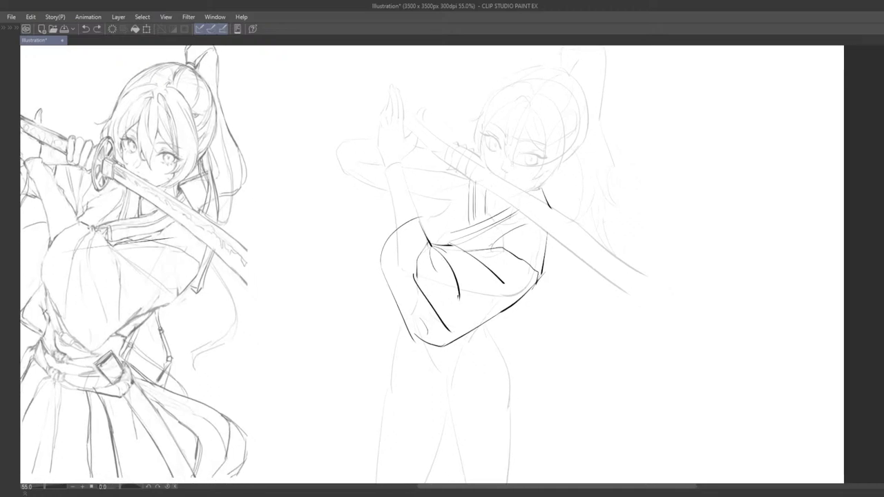
{"action": "mouse_move", "coordinate": [552, 228]}
{"action": "left_mouse_down"}
{"action": "mouse_move", "coordinate": [539, 266]}
{"action": "mouse_move", "coordinate": [501, 225]}
{"action": "mouse_move", "coordinate": [512, 244]}
{"action": "left_mouse_up"}
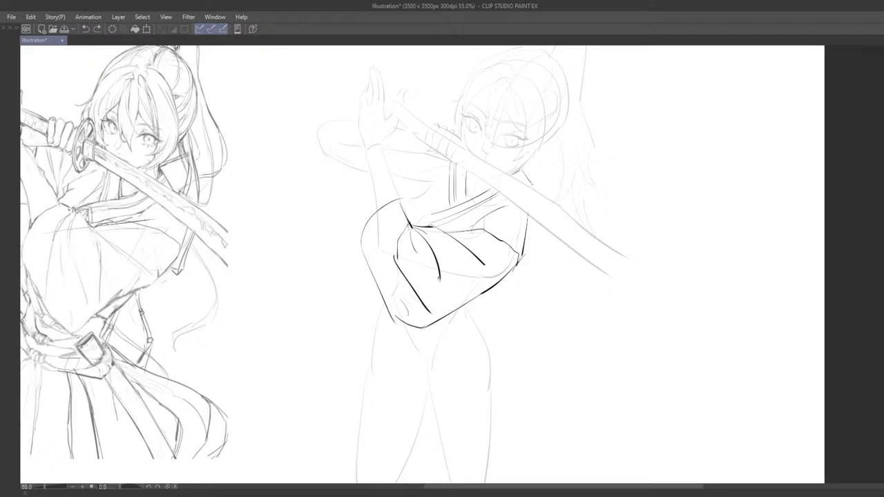
{"action": "key", "text": "ctrl+z"}
{"action": "left_click_drag", "start_coordinate": [523, 170], "coordinate": [535, 193]}
{"action": "key", "text": "ctrl+z"}
{"action": "key", "text": "ctrl+z"}
{"action": "left_click_drag", "start_coordinate": [523, 234], "coordinate": [502, 234]}
{"action": "mouse_move", "coordinate": [494, 293]}
{"action": "left_mouse_down"}
{"action": "mouse_move", "coordinate": [517, 280]}
{"action": "mouse_move", "coordinate": [514, 301]}
{"action": "left_mouse_up"}
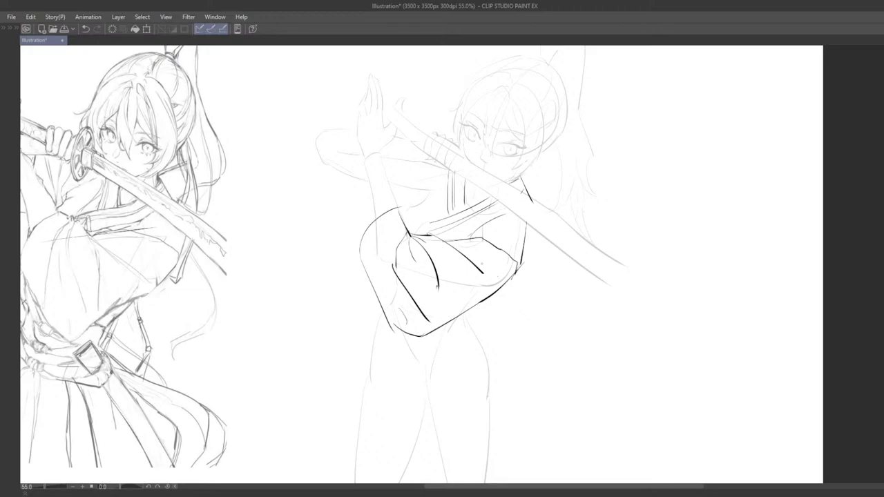
Try the outer edge line of the raised forearm, running down from the wrist.
{"action": "mouse_move", "coordinate": [456, 269]}
{"action": "left_mouse_down"}
{"action": "mouse_move", "coordinate": [485, 300]}
{"action": "mouse_move", "coordinate": [464, 291]}
{"action": "mouse_move", "coordinate": [468, 273]}
{"action": "left_mouse_up"}
{"action": "left_click_drag", "start_coordinate": [368, 223], "coordinate": [468, 238]}
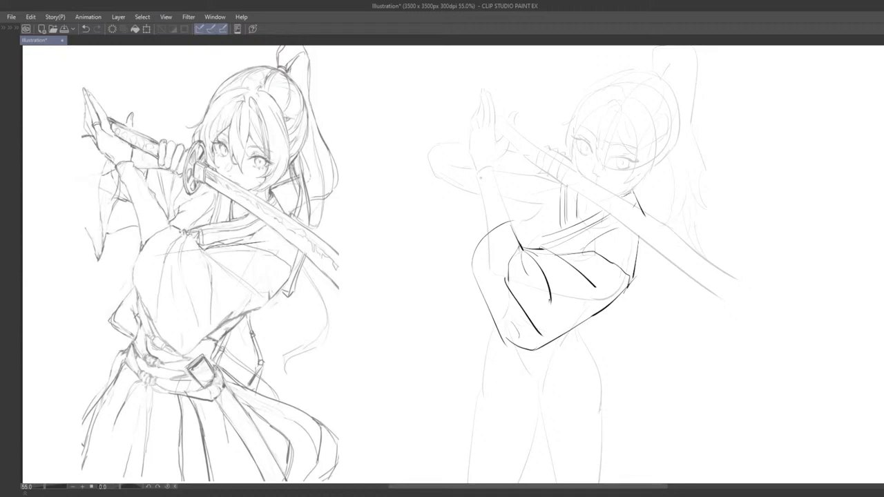
{"action": "key", "text": "ctrl+z"}
{"action": "mouse_move", "coordinate": [481, 177]}
{"action": "left_mouse_down"}
{"action": "mouse_move", "coordinate": [490, 229]}
{"action": "mouse_move", "coordinate": [486, 202]}
{"action": "mouse_move", "coordinate": [487, 222]}
{"action": "left_mouse_up"}
{"action": "key", "text": "ctrl+z"}
{"action": "key", "text": "ctrl+z"}
{"action": "left_click_drag", "start_coordinate": [478, 174], "coordinate": [491, 221]}
{"action": "key", "text": "ctrl+z"}
{"action": "mouse_move", "coordinate": [479, 174]}
{"action": "left_mouse_down"}
{"action": "mouse_move", "coordinate": [485, 213]}
{"action": "mouse_move", "coordinate": [488, 200]}
{"action": "left_mouse_up"}
{"action": "key", "text": "ctrl+z"}
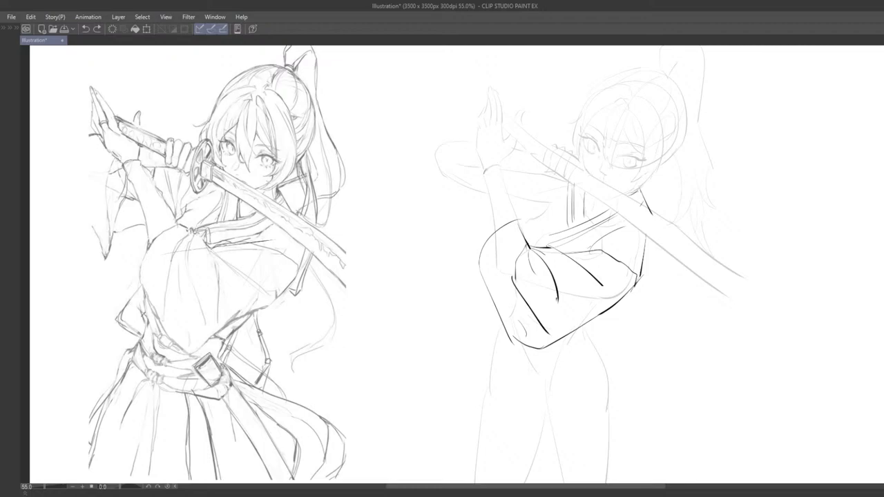
Draw a curved cuff line across the raised wrist and the forearm's outer edge running down from it.
{"action": "scroll", "coordinate": [489, 174], "scroll_direction": "down", "scroll_amount": 1}
{"action": "left_click_drag", "start_coordinate": [485, 153], "coordinate": [500, 146]}
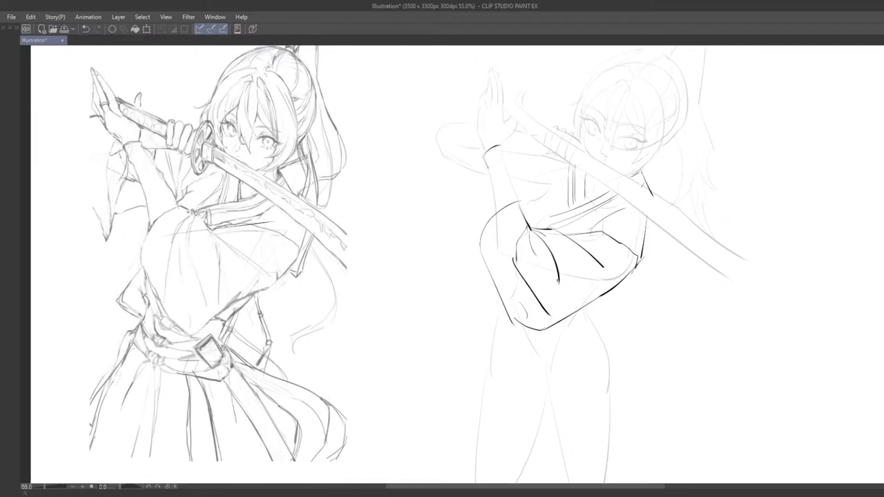
{"action": "key", "text": "ctrl+z"}
{"action": "left_click_drag", "start_coordinate": [494, 166], "coordinate": [498, 212]}
{"action": "key", "text": "ctrl+z"}
{"action": "mouse_move", "coordinate": [494, 170]}
{"action": "left_mouse_down"}
{"action": "mouse_move", "coordinate": [499, 218]}
{"action": "mouse_move", "coordinate": [480, 257]}
{"action": "left_mouse_up"}
{"action": "key", "text": "ctrl+z"}
{"action": "mouse_move", "coordinate": [517, 212]}
{"action": "left_mouse_down"}
{"action": "mouse_move", "coordinate": [480, 261]}
{"action": "mouse_move", "coordinate": [509, 228]}
{"action": "left_mouse_up"}
{"action": "key", "text": "ctrl+z"}
Redraw the puffed sleeve's outline around the elbow, curving up to the gather point and bending inward at the lower edge.
{"action": "left_click_drag", "start_coordinate": [527, 190], "coordinate": [496, 238]}
{"action": "mouse_move", "coordinate": [542, 257]}
{"action": "left_mouse_down"}
{"action": "mouse_move", "coordinate": [517, 269]}
{"action": "mouse_move", "coordinate": [506, 253]}
{"action": "mouse_move", "coordinate": [532, 274]}
{"action": "mouse_move", "coordinate": [517, 267]}
{"action": "mouse_move", "coordinate": [512, 278]}
{"action": "mouse_move", "coordinate": [494, 262]}
{"action": "mouse_move", "coordinate": [512, 277]}
{"action": "mouse_move", "coordinate": [500, 254]}
{"action": "left_mouse_up"}
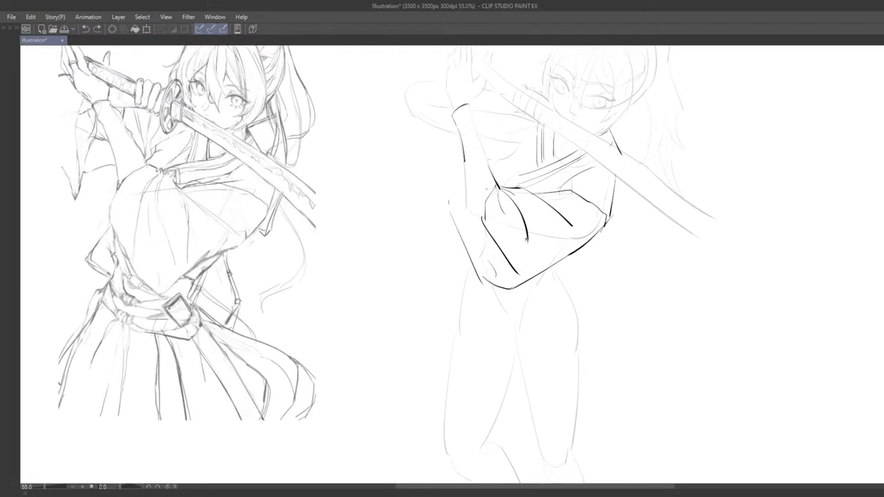
{"action": "key", "text": "ctrl+z"}
{"action": "mouse_move", "coordinate": [476, 268]}
{"action": "left_mouse_down"}
{"action": "mouse_move", "coordinate": [446, 216]}
{"action": "mouse_move", "coordinate": [465, 180]}
{"action": "left_mouse_up"}
{"action": "key", "text": "ctrl+z"}
{"action": "left_click_drag", "start_coordinate": [446, 214], "coordinate": [484, 172]}
{"action": "key", "text": "ctrl+z"}
{"action": "mouse_move", "coordinate": [447, 213]}
{"action": "left_mouse_down"}
{"action": "mouse_move", "coordinate": [491, 171]}
{"action": "mouse_move", "coordinate": [495, 178]}
{"action": "left_mouse_up"}
{"action": "key", "text": "ctrl+z"}
{"action": "left_click_drag", "start_coordinate": [478, 301], "coordinate": [462, 327]}
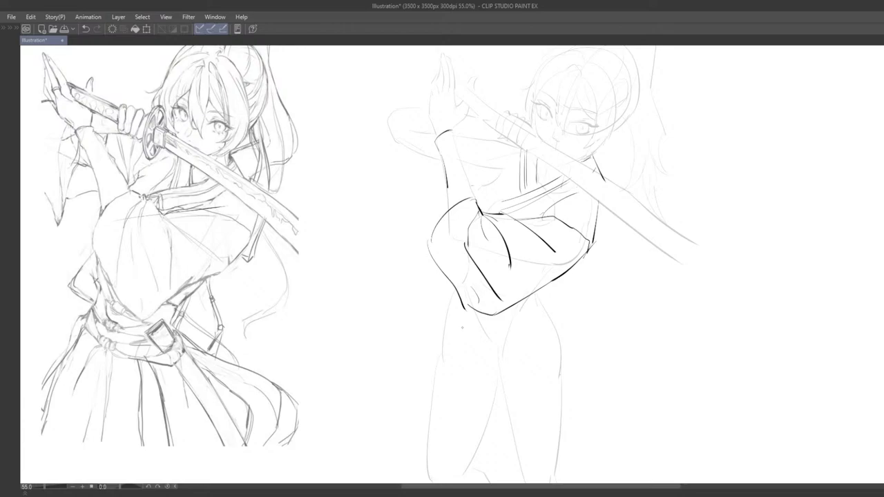
Draw the raised forearm's inner edge from the cuff down to the gather point, with a small fold under the cuff.
{"action": "left_click_drag", "start_coordinate": [461, 239], "coordinate": [483, 321]}
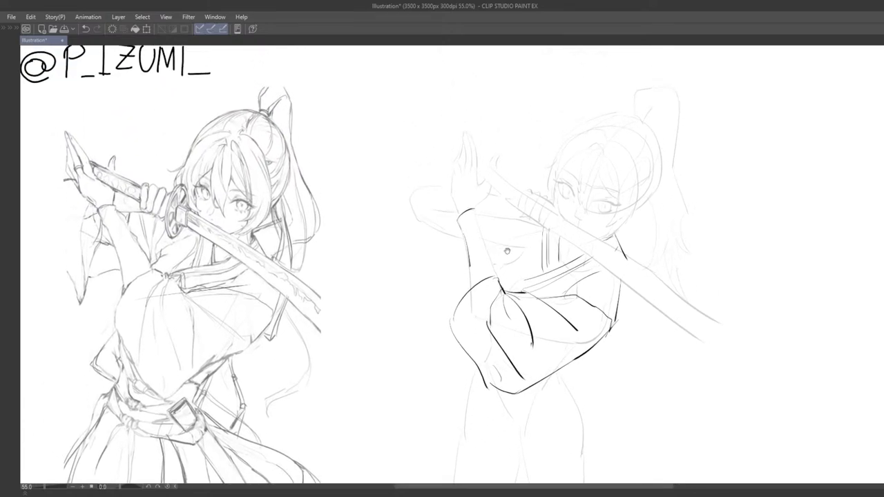
{"action": "left_click_drag", "start_coordinate": [507, 248], "coordinate": [510, 223]}
{"action": "key", "text": "ctrl+z"}
{"action": "left_click_drag", "start_coordinate": [478, 193], "coordinate": [491, 218]}
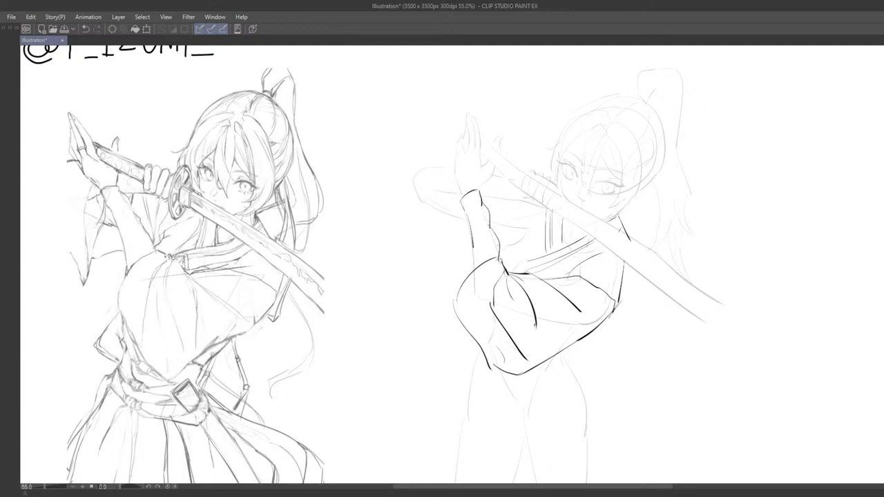
{"action": "key", "text": "ctrl+z"}
{"action": "mouse_move", "coordinate": [490, 223]}
{"action": "left_mouse_down"}
{"action": "mouse_move", "coordinate": [507, 266]}
{"action": "mouse_move", "coordinate": [504, 258]}
{"action": "left_mouse_up"}
{"action": "key", "text": "ctrl+z"}
{"action": "key", "text": "ctrl+z"}
{"action": "left_click_drag", "start_coordinate": [489, 227], "coordinate": [494, 245]}
Extend the forearm's outer edge down until it meets the puffed sleeve's top curve.
{"action": "scroll", "coordinate": [513, 180], "scroll_direction": "down", "scroll_amount": 5}
{"action": "scroll", "coordinate": [513, 201], "scroll_direction": "up", "scroll_amount": 3}
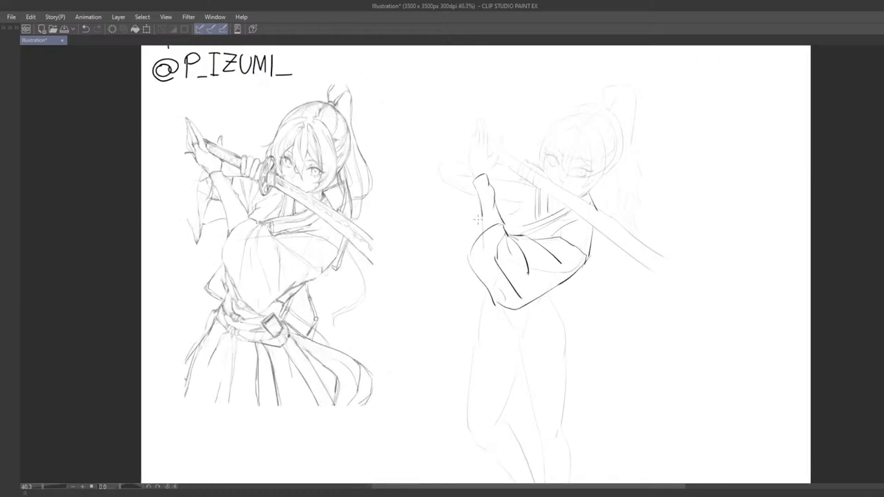
{"action": "mouse_move", "coordinate": [482, 213]}
{"action": "left_mouse_down"}
{"action": "mouse_move", "coordinate": [478, 271]}
{"action": "mouse_move", "coordinate": [486, 275]}
{"action": "mouse_move", "coordinate": [493, 242]}
{"action": "left_mouse_up"}
{"action": "key", "text": "ctrl+z"}
{"action": "scroll", "coordinate": [449, 257], "scroll_direction": "up", "scroll_amount": 3}
{"action": "key", "text": "ctrl+z"}
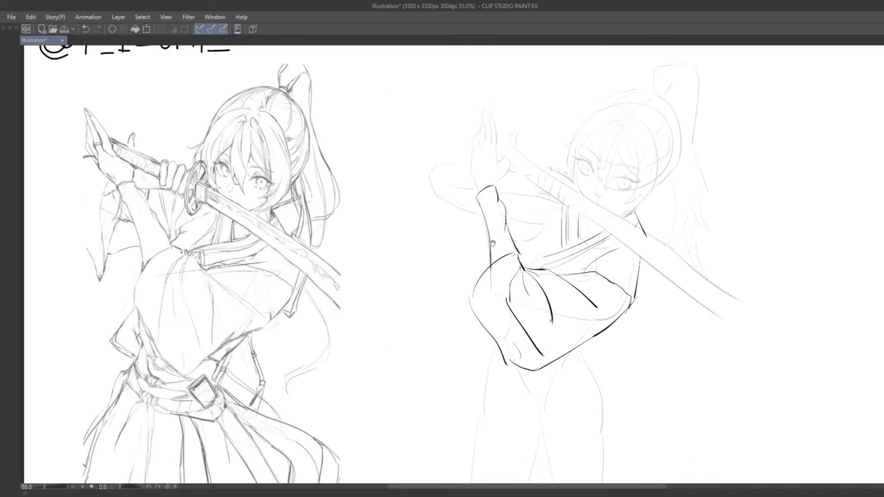
{"action": "scroll", "coordinate": [489, 245], "scroll_direction": "down", "scroll_amount": 3}
{"action": "scroll", "coordinate": [477, 256], "scroll_direction": "up", "scroll_amount": 2}
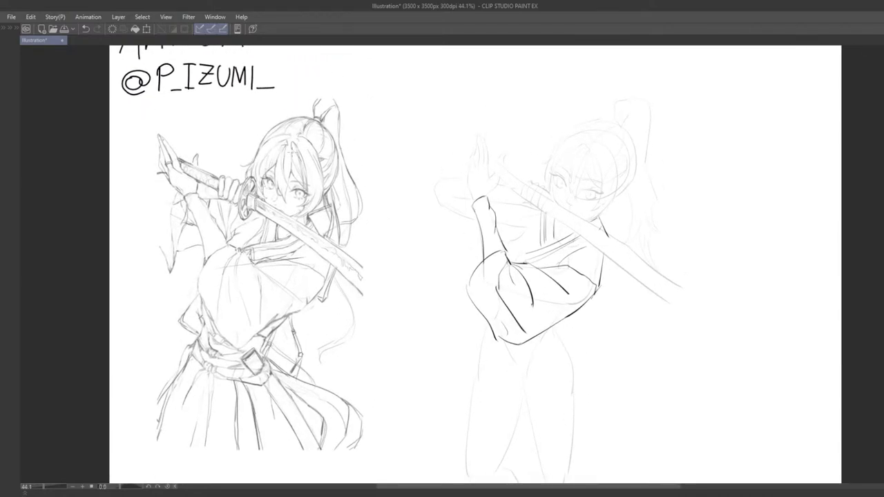
{"action": "scroll", "coordinate": [293, 148], "scroll_direction": "down", "scroll_amount": 1}
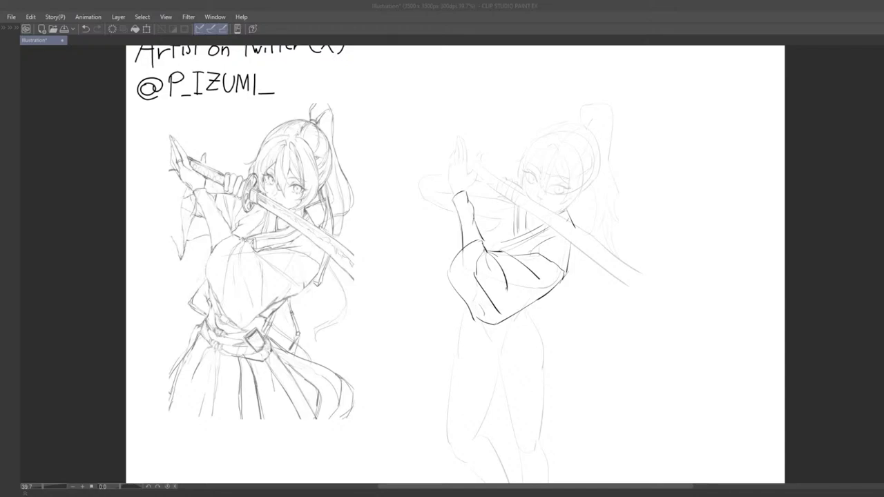
{"action": "left_click", "coordinate": [159, 258]}
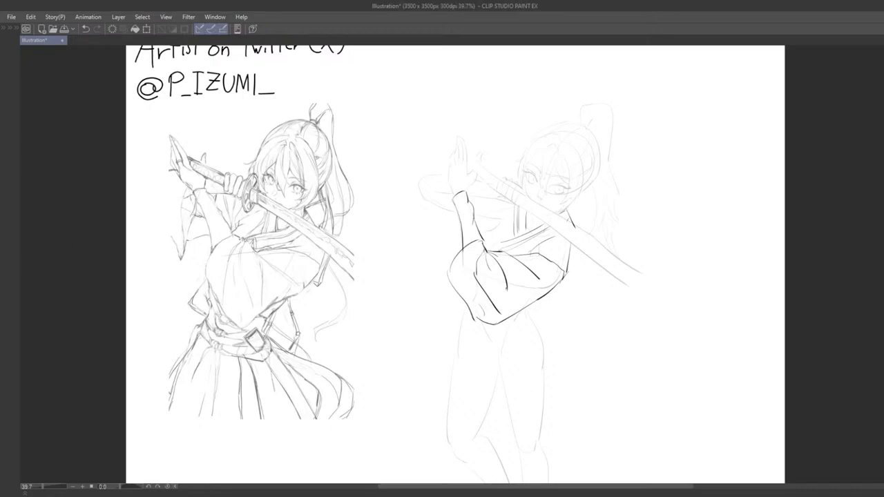
{"action": "scroll", "coordinate": [400, 246], "scroll_direction": "up", "scroll_amount": 1}
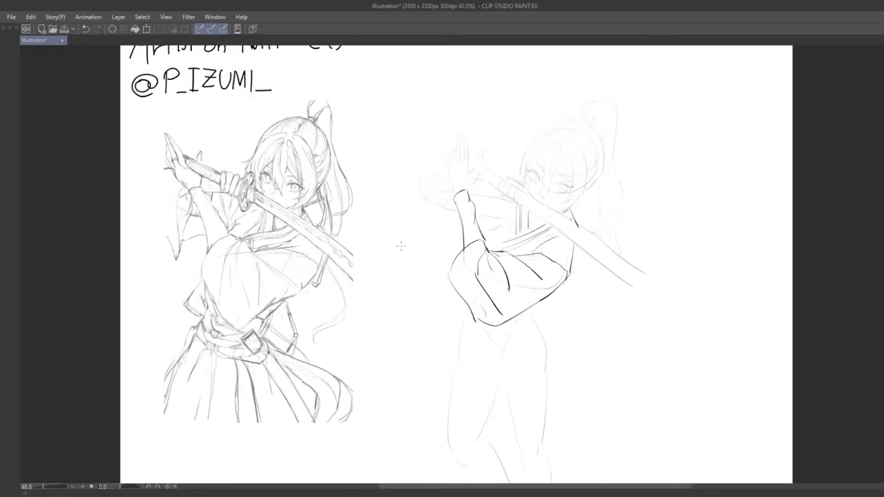
{"action": "left_click_drag", "start_coordinate": [424, 323], "coordinate": [452, 326]}
{"action": "scroll", "coordinate": [462, 322], "scroll_direction": "up", "scroll_amount": 6}
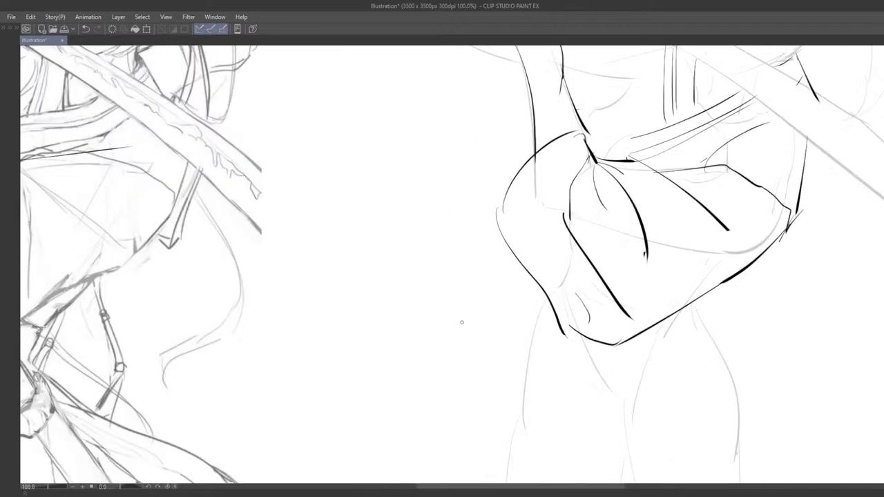
{"action": "scroll", "coordinate": [464, 315], "scroll_direction": "down", "scroll_amount": 5}
{"action": "left_click_drag", "start_coordinate": [545, 275], "coordinate": [518, 275]}
{"action": "scroll", "coordinate": [426, 149], "scroll_direction": "up", "scroll_amount": 2}
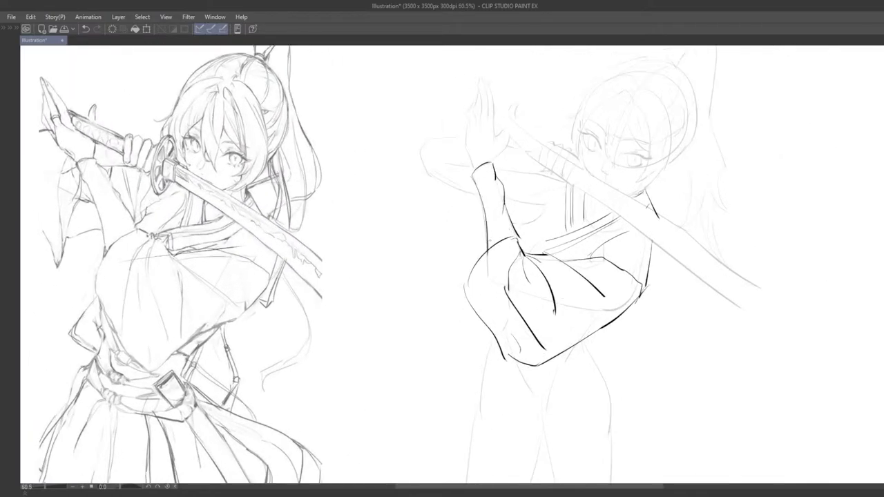
Redraw the small creases along the forearm's inner edge just below the cuff.
{"action": "mouse_move", "coordinate": [496, 179]}
{"action": "left_mouse_down"}
{"action": "mouse_move", "coordinate": [504, 208]}
{"action": "mouse_move", "coordinate": [506, 201]}
{"action": "left_mouse_up"}
{"action": "key", "text": "ctrl+z"}
{"action": "key", "text": "ctrl+z"}
{"action": "left_click_drag", "start_coordinate": [528, 242], "coordinate": [549, 260]}
{"action": "scroll", "coordinate": [539, 104], "scroll_direction": "down", "scroll_amount": 2}
{"action": "scroll", "coordinate": [523, 208], "scroll_direction": "up", "scroll_amount": 2}
{"action": "left_click_drag", "start_coordinate": [489, 156], "coordinate": [504, 181]}
{"action": "left_click_drag", "start_coordinate": [507, 213], "coordinate": [509, 196]}
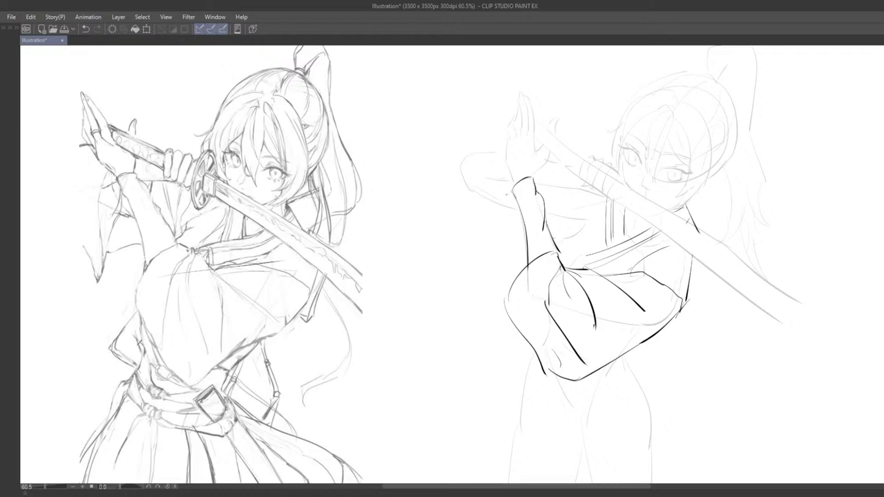
Draw the far sleeve's long hanging edge, falling almost vertically from beside the raised hand.
{"action": "key", "text": "ctrl+z"}
{"action": "left_click_drag", "start_coordinate": [502, 155], "coordinate": [489, 247]}
{"action": "key", "text": "ctrl+z"}
{"action": "mouse_move", "coordinate": [508, 149]}
{"action": "left_mouse_down"}
{"action": "mouse_move", "coordinate": [495, 253]}
{"action": "mouse_move", "coordinate": [491, 206]}
{"action": "left_mouse_up"}
{"action": "key", "text": "ctrl+z"}
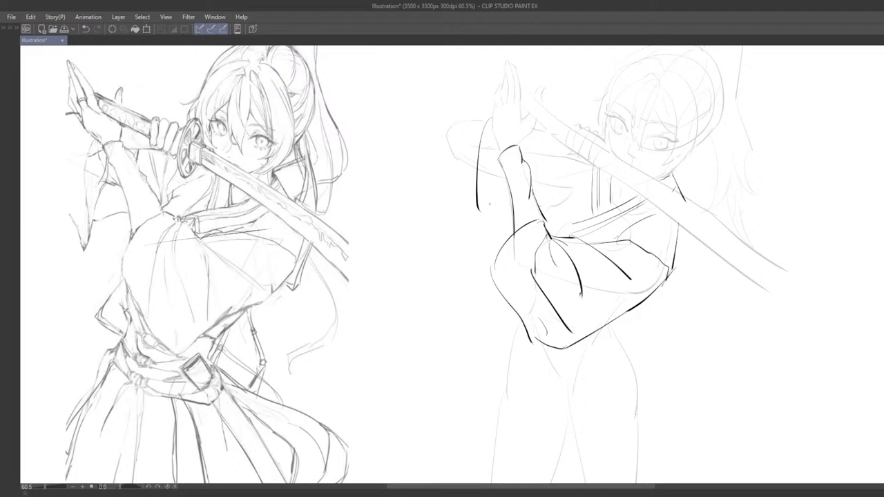
{"action": "left_click_drag", "start_coordinate": [489, 205], "coordinate": [497, 250]}
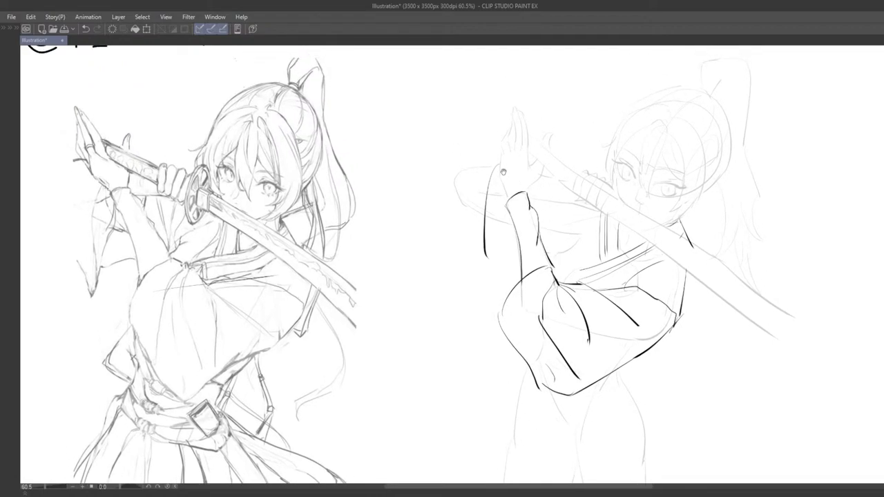
{"action": "key", "text": "ctrl+z"}
{"action": "left_click_drag", "start_coordinate": [492, 173], "coordinate": [486, 288]}
{"action": "key", "text": "ctrl+z"}
{"action": "left_click_drag", "start_coordinate": [497, 157], "coordinate": [480, 282]}
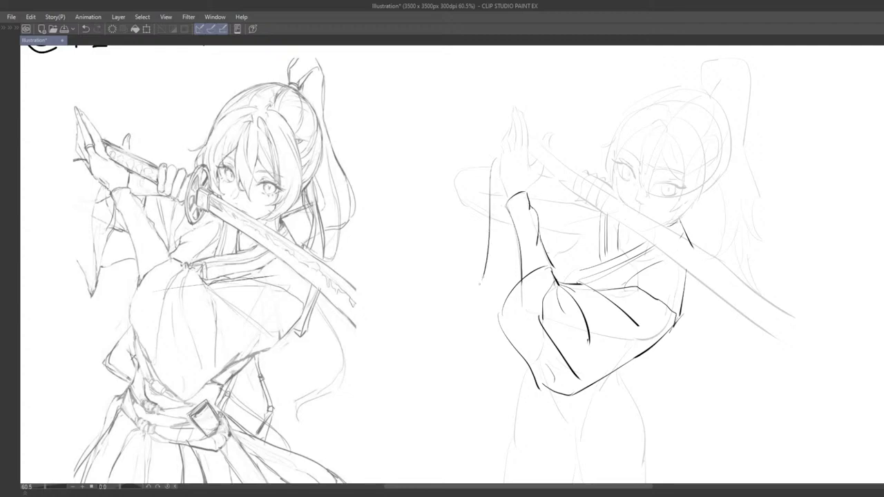
{"action": "key", "text": "ctrl+z"}
Draw a curved diagonal line from the forearm down to the pointed tip of the hanging sleeve.
{"action": "left_click_drag", "start_coordinate": [507, 206], "coordinate": [487, 280]}
{"action": "key", "text": "ctrl+z"}
{"action": "left_click_drag", "start_coordinate": [507, 216], "coordinate": [485, 276]}
{"action": "key", "text": "ctrl+z"}
{"action": "key", "text": "ctrl+z"}
{"action": "key", "text": "ctrl+z"}
{"action": "mouse_move", "coordinate": [511, 211]}
{"action": "left_mouse_down"}
{"action": "mouse_move", "coordinate": [484, 279]}
{"action": "mouse_move", "coordinate": [470, 237]}
{"action": "mouse_move", "coordinate": [474, 267]}
{"action": "left_mouse_up"}
{"action": "key", "text": "ctrl+z"}
Outline the hanging sleeve's upper edge above the far elbow and its outer side slanting to the tip.
{"action": "mouse_move", "coordinate": [437, 193]}
{"action": "left_mouse_down"}
{"action": "mouse_move", "coordinate": [470, 257]}
{"action": "mouse_move", "coordinate": [448, 184]}
{"action": "mouse_move", "coordinate": [467, 194]}
{"action": "left_mouse_up"}
{"action": "left_click_drag", "start_coordinate": [449, 155], "coordinate": [513, 156]}
{"action": "key", "text": "ctrl+z"}
{"action": "key", "text": "ctrl+z"}
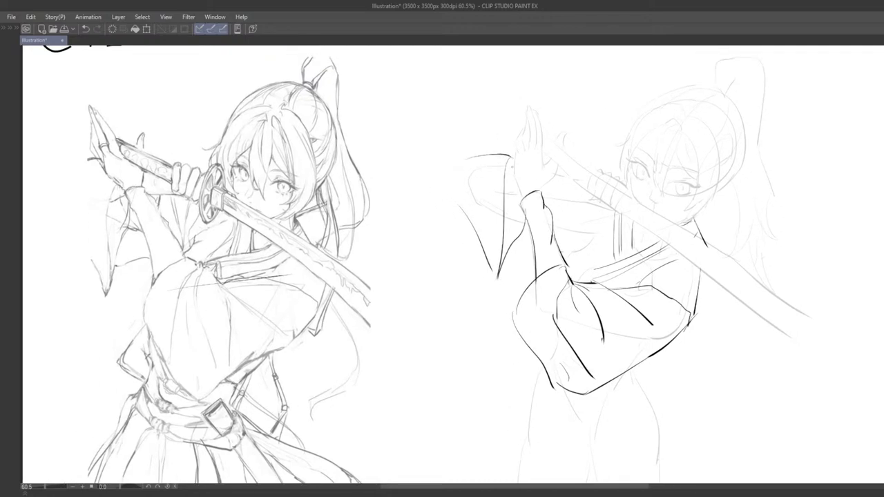
{"action": "scroll", "coordinate": [523, 225], "scroll_direction": "down", "scroll_amount": 7}
{"action": "left_click_drag", "start_coordinate": [525, 224], "coordinate": [512, 204]}
{"action": "scroll", "coordinate": [510, 201], "scroll_direction": "up", "scroll_amount": 4}
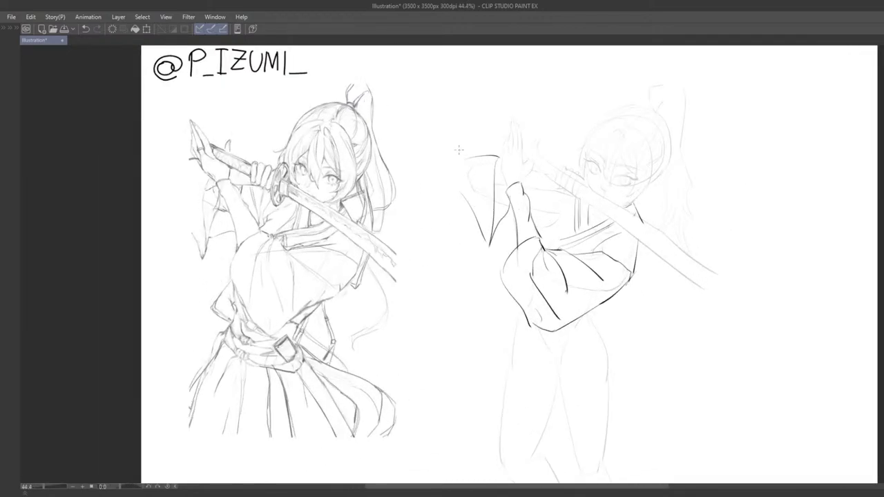
Try a line around the hanging sleeve's upper outer corner and down inside its outer edge.
{"action": "left_click_drag", "start_coordinate": [465, 156], "coordinate": [454, 182]}
{"action": "key", "text": "ctrl+z"}
{"action": "scroll", "coordinate": [471, 178], "scroll_direction": "up", "scroll_amount": 2}
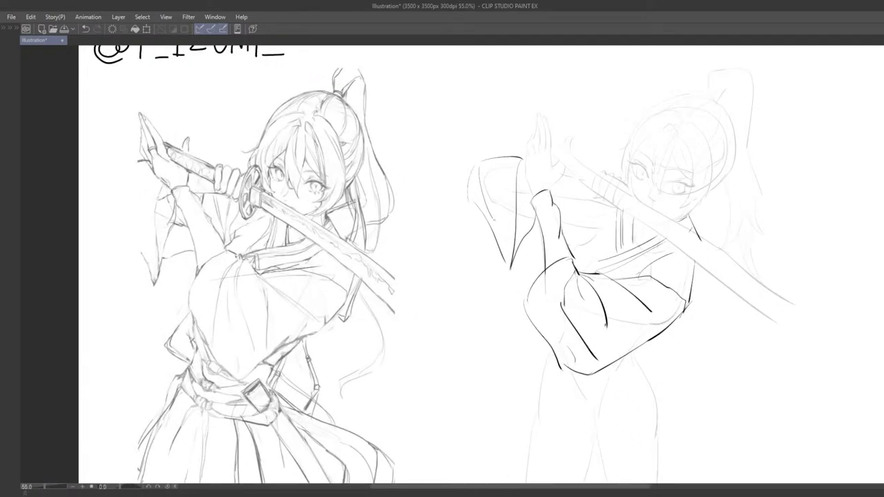
{"action": "key", "text": "ctrl+z"}
{"action": "left_click_drag", "start_coordinate": [481, 166], "coordinate": [506, 224]}
{"action": "key", "text": "ctrl+z"}
{"action": "left_click_drag", "start_coordinate": [482, 161], "coordinate": [510, 229]}
{"action": "key", "text": "ctrl+z"}
{"action": "key", "text": "ctrl+z"}
{"action": "left_click_drag", "start_coordinate": [480, 163], "coordinate": [496, 213]}
{"action": "key", "text": "ctrl+z"}
{"action": "key", "text": "ctrl+z"}
{"action": "scroll", "coordinate": [477, 138], "scroll_direction": "down", "scroll_amount": 3}
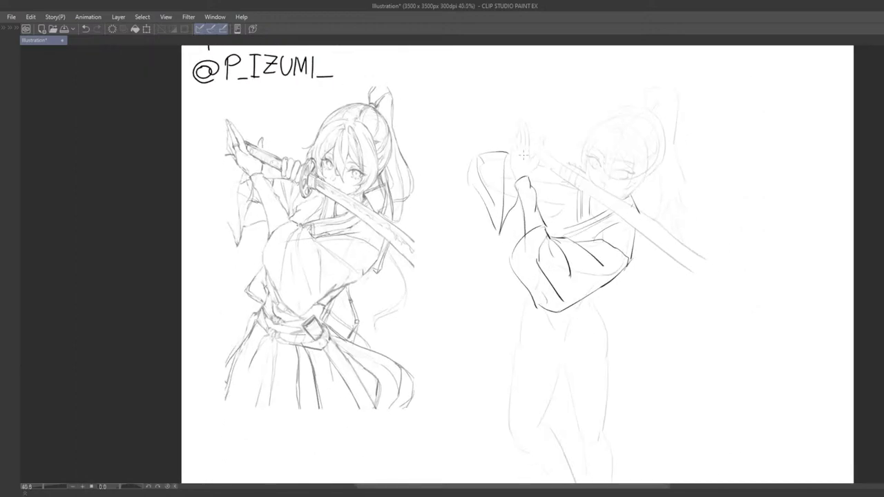
Redraw the diagonal fold inside the hanging sleeve, from its upper corner down parallel to the outer edge.
{"action": "scroll", "coordinate": [517, 158], "scroll_direction": "up", "scroll_amount": 4}
{"action": "key", "text": "ctrl+z"}
{"action": "left_click_drag", "start_coordinate": [454, 151], "coordinate": [479, 223]}
{"action": "key", "text": "ctrl+z"}
{"action": "key", "text": "ctrl+y"}
{"action": "key", "text": "ctrl+z"}
{"action": "key", "text": "ctrl+z"}
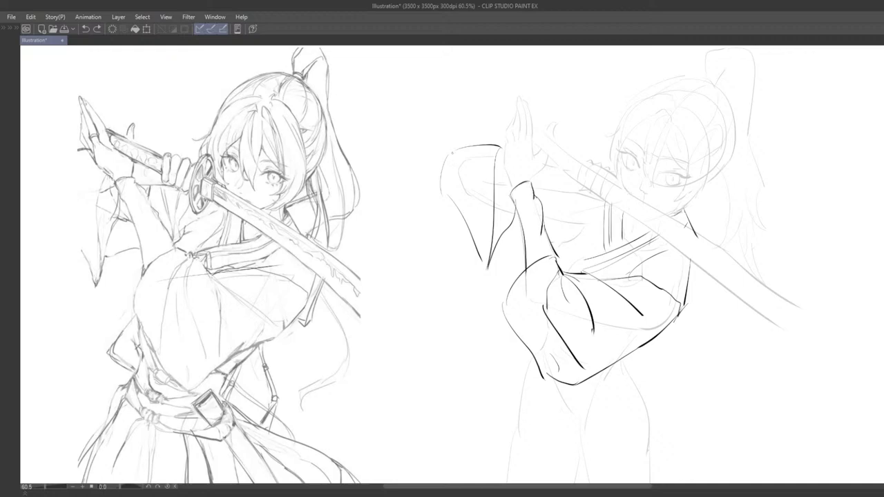
{"action": "left_click_drag", "start_coordinate": [452, 153], "coordinate": [478, 215]}
{"action": "key", "text": "ctrl+z"}
Draw the far forearm's lower edge as a short line between the hanging sleeve and the cuff.
{"action": "mouse_move", "coordinate": [542, 188]}
{"action": "left_mouse_down"}
{"action": "mouse_move", "coordinate": [554, 193]}
{"action": "mouse_move", "coordinate": [551, 231]}
{"action": "mouse_move", "coordinate": [580, 222]}
{"action": "left_mouse_up"}
{"action": "key", "text": "ctrl+z"}
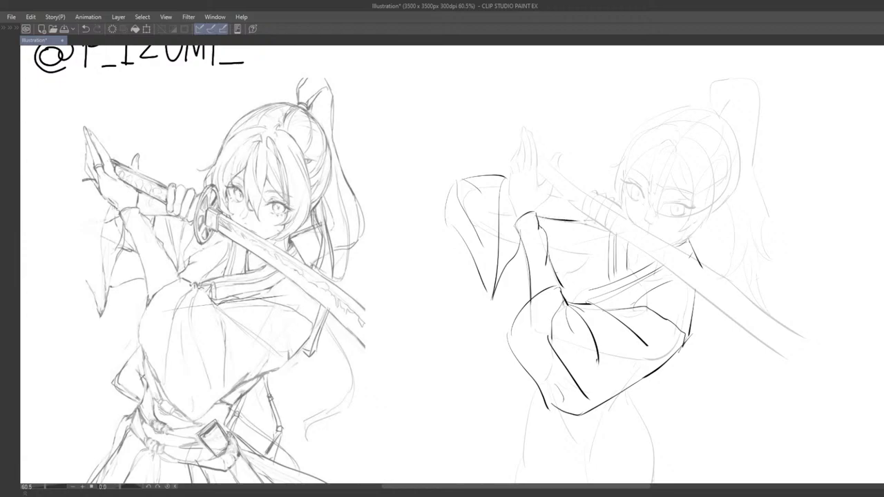
{"action": "key", "text": "ctrl+z"}
{"action": "left_click_drag", "start_coordinate": [497, 213], "coordinate": [588, 225]}
{"action": "key", "text": "ctrl+z"}
{"action": "key", "text": "ctrl+z"}
{"action": "mouse_move", "coordinate": [588, 254]}
{"action": "left_mouse_down"}
{"action": "mouse_move", "coordinate": [528, 278]}
{"action": "mouse_move", "coordinate": [540, 277]}
{"action": "mouse_move", "coordinate": [551, 242]}
{"action": "mouse_move", "coordinate": [568, 255]}
{"action": "left_mouse_up"}
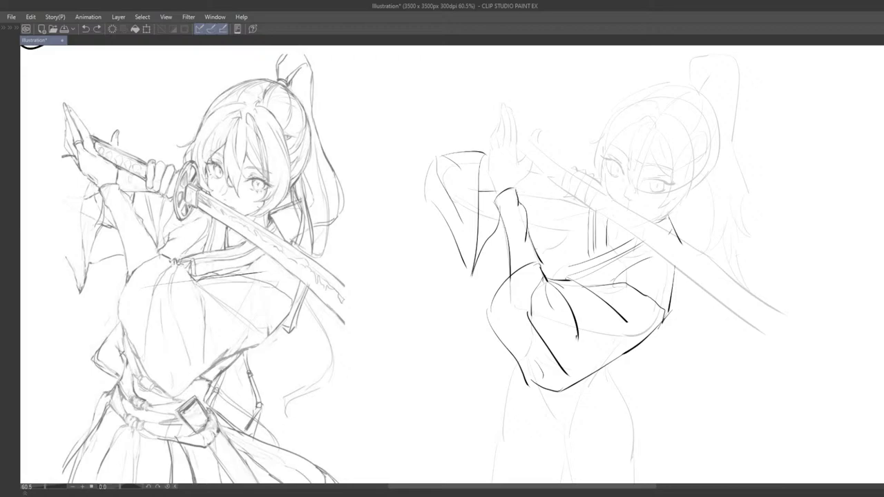
Continue the far forearm's lower edge beyond the cuff towards the sword grip and add a short line for its upper edge.
{"action": "key", "text": "ctrl+z"}
{"action": "left_click_drag", "start_coordinate": [519, 192], "coordinate": [570, 199]}
{"action": "key", "text": "ctrl+z"}
{"action": "left_click_drag", "start_coordinate": [528, 170], "coordinate": [543, 173]}
{"action": "scroll", "coordinate": [560, 221], "scroll_direction": "down", "scroll_amount": 9}
{"action": "key", "text": "ctrl+alt+0"}
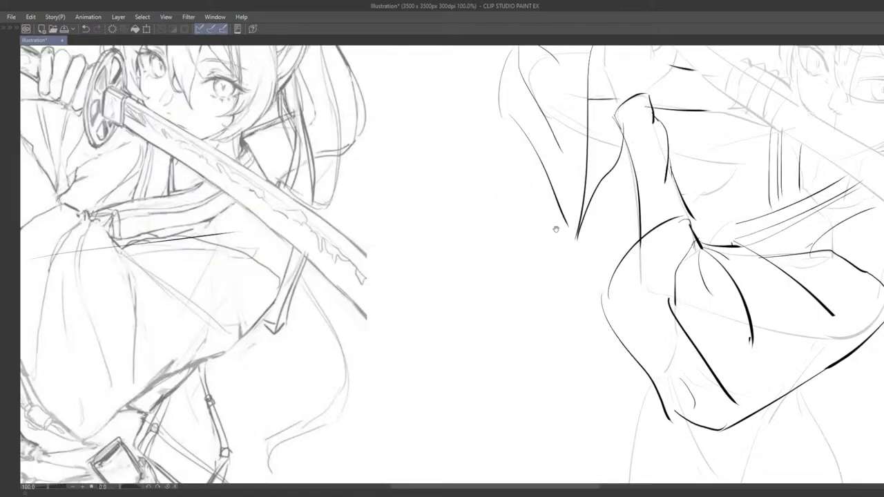
{"action": "scroll", "coordinate": [556, 230], "scroll_direction": "down", "scroll_amount": 3}
{"action": "scroll", "coordinate": [501, 245], "scroll_direction": "up", "scroll_amount": 2}
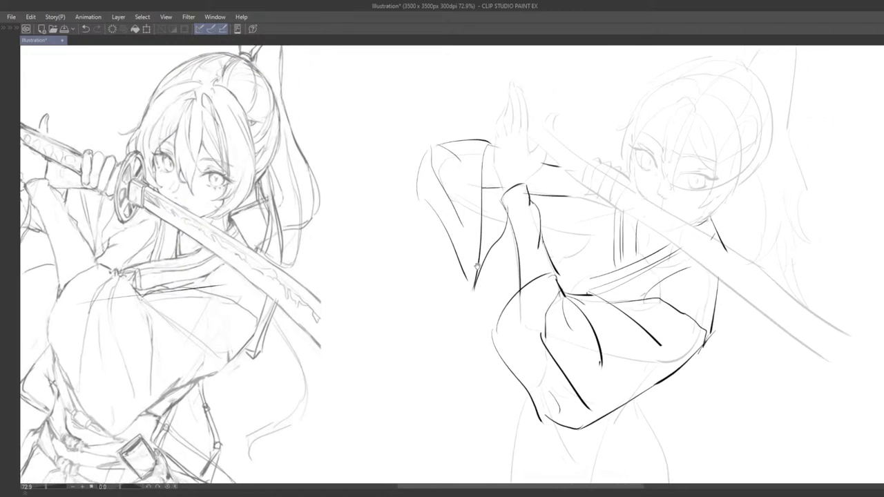
Try a curved line running down from the far forearm into the chest area.
{"action": "left_click_drag", "start_coordinate": [481, 291], "coordinate": [482, 310]}
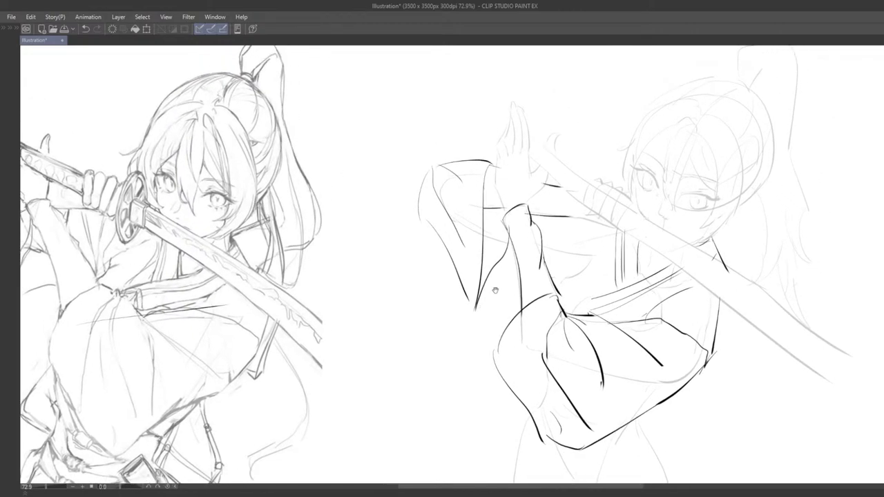
{"action": "left_click_drag", "start_coordinate": [520, 286], "coordinate": [520, 265]}
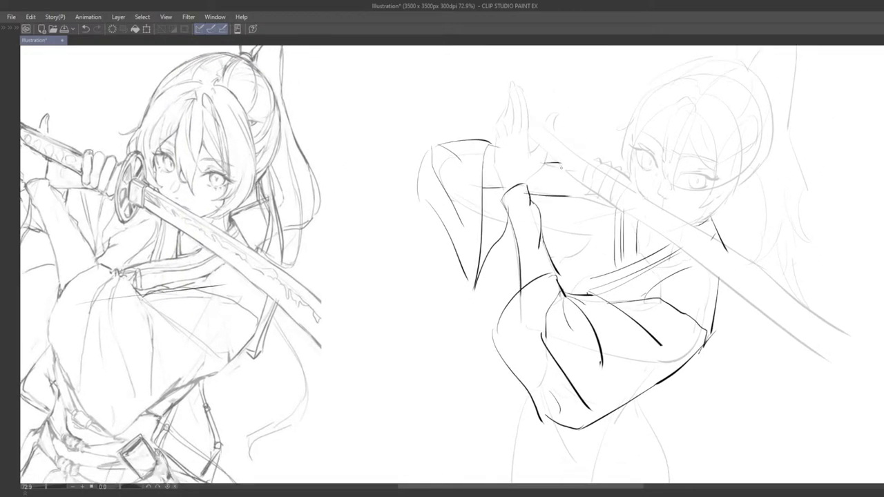
{"action": "mouse_move", "coordinate": [575, 230]}
{"action": "left_mouse_down"}
{"action": "mouse_move", "coordinate": [566, 207]}
{"action": "mouse_move", "coordinate": [610, 201]}
{"action": "mouse_move", "coordinate": [624, 220]}
{"action": "mouse_move", "coordinate": [632, 180]}
{"action": "left_mouse_up"}
{"action": "key", "text": "ctrl+z"}
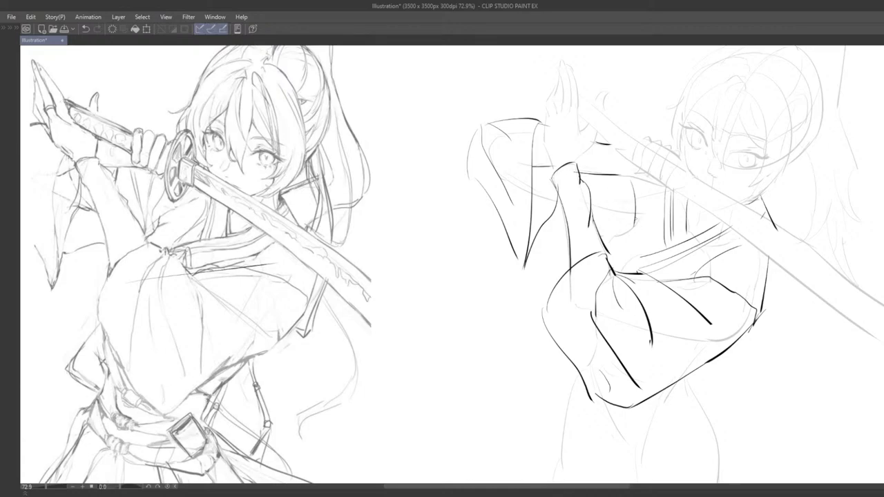
{"action": "key", "text": "ctrl+z"}
Draw two folds below the far forearm and short curves for the far sleeve's lower edge on either side of the near forearm.
{"action": "mouse_move", "coordinate": [634, 232]}
{"action": "left_mouse_down"}
{"action": "mouse_move", "coordinate": [618, 178]}
{"action": "mouse_move", "coordinate": [636, 217]}
{"action": "mouse_move", "coordinate": [594, 222]}
{"action": "mouse_move", "coordinate": [619, 193]}
{"action": "left_mouse_up"}
{"action": "key", "text": "ctrl+z"}
{"action": "key", "text": "ctrl+z"}
{"action": "key", "text": "ctrl+z"}
{"action": "key", "text": "ctrl+z"}
{"action": "mouse_move", "coordinate": [601, 228]}
{"action": "left_mouse_down"}
{"action": "mouse_move", "coordinate": [609, 213]}
{"action": "mouse_move", "coordinate": [603, 224]}
{"action": "mouse_move", "coordinate": [660, 209]}
{"action": "mouse_move", "coordinate": [660, 225]}
{"action": "left_mouse_up"}
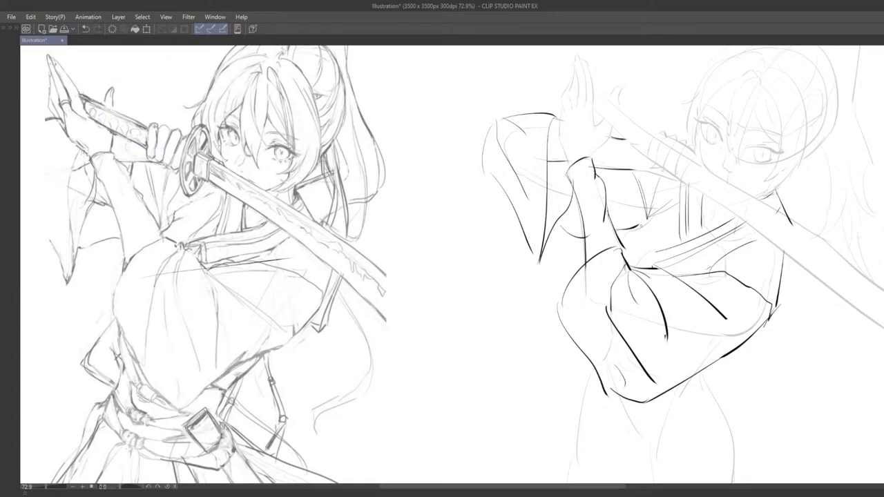
Draw the small angled corner of the garment sticking out behind the waist, just below the near sleeve's outer edge.
{"action": "scroll", "coordinate": [633, 245], "scroll_direction": "down", "scroll_amount": 3}
{"action": "scroll", "coordinate": [633, 245], "scroll_direction": "up", "scroll_amount": 3}
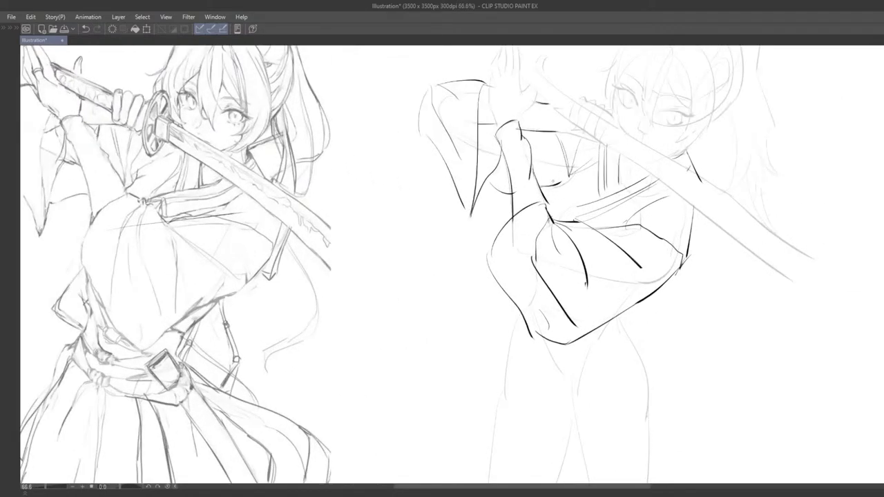
{"action": "scroll", "coordinate": [581, 193], "scroll_direction": "down", "scroll_amount": 2}
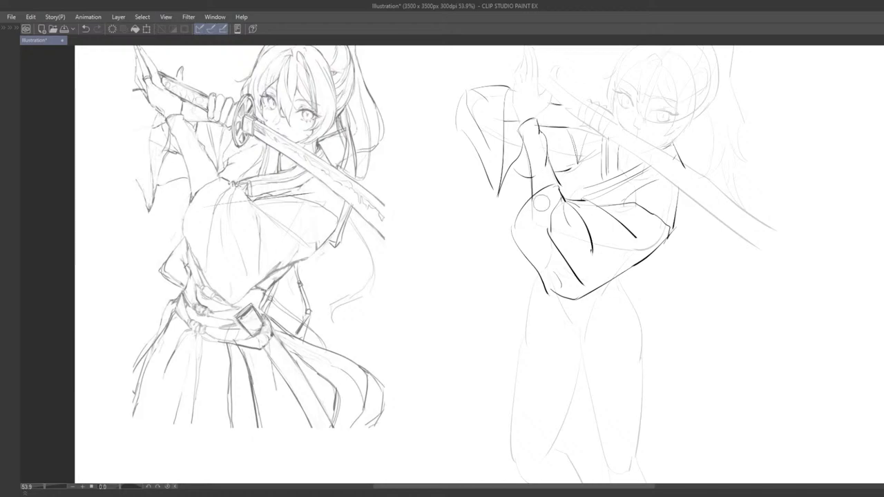
{"action": "left_click_drag", "start_coordinate": [545, 204], "coordinate": [536, 391]}
{"action": "left_click_drag", "start_coordinate": [575, 366], "coordinate": [591, 266]}
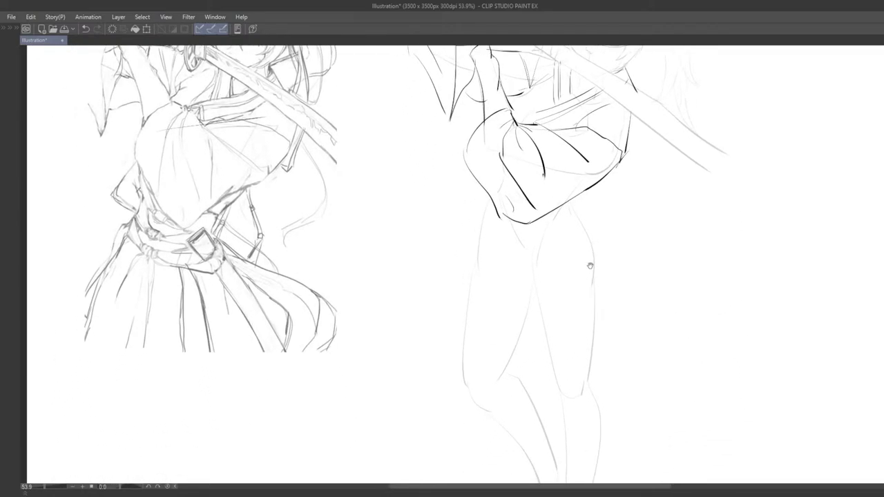
{"action": "left_click_drag", "start_coordinate": [482, 195], "coordinate": [483, 238]}
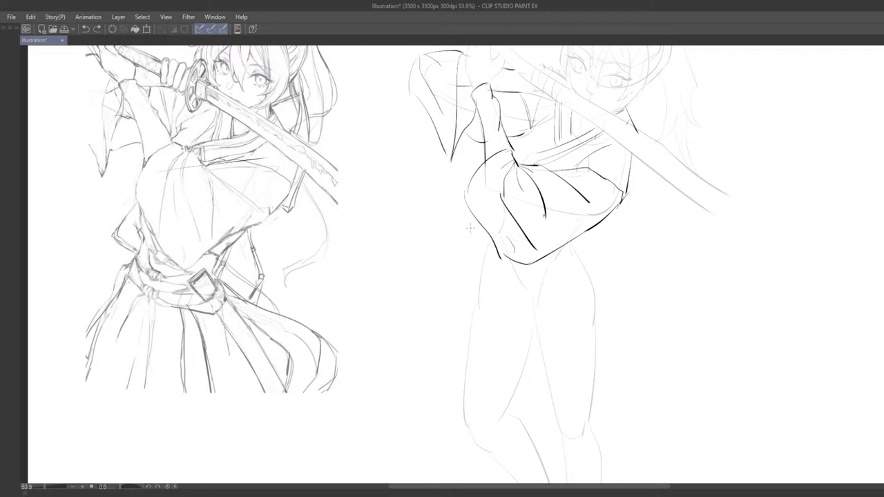
{"action": "left_click_drag", "start_coordinate": [476, 224], "coordinate": [476, 259]}
{"action": "key", "text": "ctrl+z"}
{"action": "mouse_move", "coordinate": [523, 317]}
{"action": "left_mouse_down"}
{"action": "mouse_move", "coordinate": [492, 270]}
{"action": "mouse_move", "coordinate": [509, 310]}
{"action": "mouse_move", "coordinate": [492, 297]}
{"action": "mouse_move", "coordinate": [514, 310]}
{"action": "mouse_move", "coordinate": [563, 315]}
{"action": "mouse_move", "coordinate": [578, 339]}
{"action": "mouse_move", "coordinate": [461, 329]}
{"action": "left_mouse_up"}
{"action": "mouse_move", "coordinate": [641, 199]}
{"action": "left_mouse_down"}
{"action": "mouse_move", "coordinate": [651, 212]}
{"action": "mouse_move", "coordinate": [600, 208]}
{"action": "left_mouse_up"}
{"action": "left_click_drag", "start_coordinate": [612, 280], "coordinate": [605, 287]}
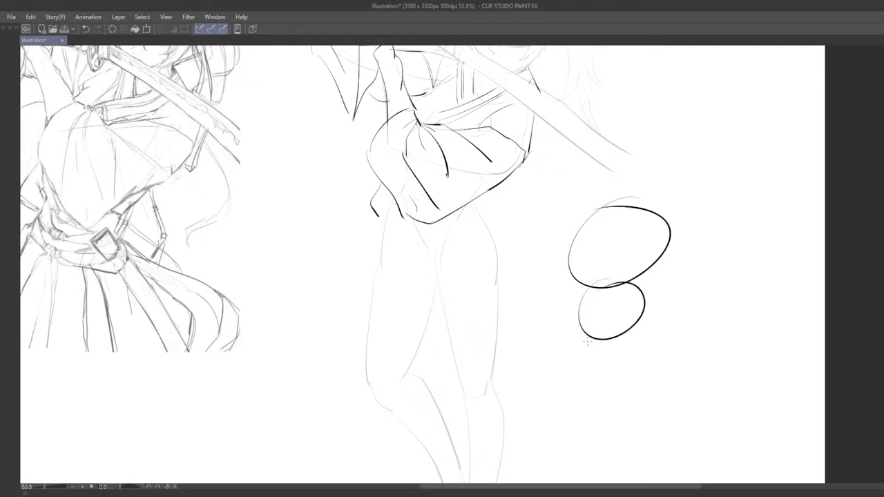
{"action": "key", "text": "ctrl+z"}
{"action": "left_click_drag", "start_coordinate": [608, 340], "coordinate": [606, 337]}
{"action": "key", "text": "ctrl+z"}
{"action": "key", "text": "ctrl+z"}
{"action": "key", "text": "ctrl+z"}
Draw the waist's back contour from under the near sleeve down to the hip and tidy the garment corner beside it.
{"action": "mouse_move", "coordinate": [537, 326]}
{"action": "left_mouse_down"}
{"action": "mouse_move", "coordinate": [553, 330]}
{"action": "mouse_move", "coordinate": [544, 268]}
{"action": "left_mouse_up"}
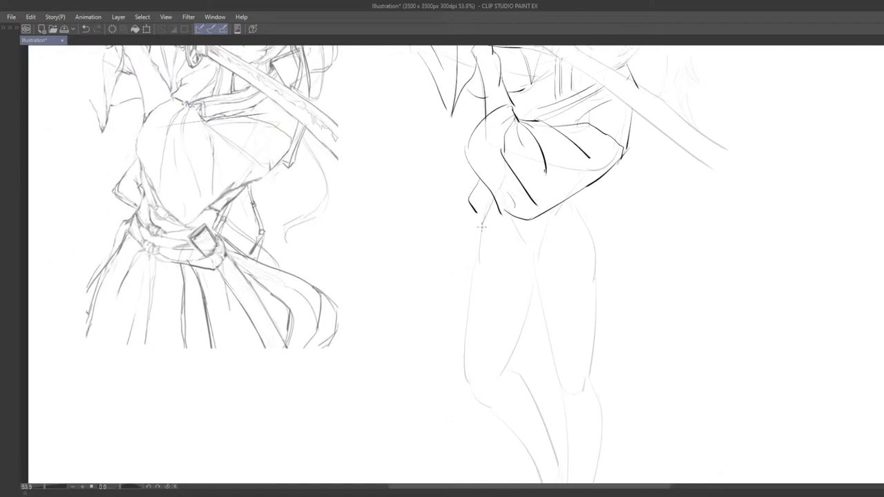
{"action": "left_click_drag", "start_coordinate": [491, 242], "coordinate": [485, 224]}
{"action": "key", "text": "e"}
{"action": "left_click_drag", "start_coordinate": [461, 184], "coordinate": [476, 196]}
{"action": "key", "text": "p"}
{"action": "key", "text": "ctrl+z"}
Try several versions of the waist's opposite contour, running from the sleeve's lower edge down to the hip.
{"action": "left_click_drag", "start_coordinate": [576, 236], "coordinate": [575, 279]}
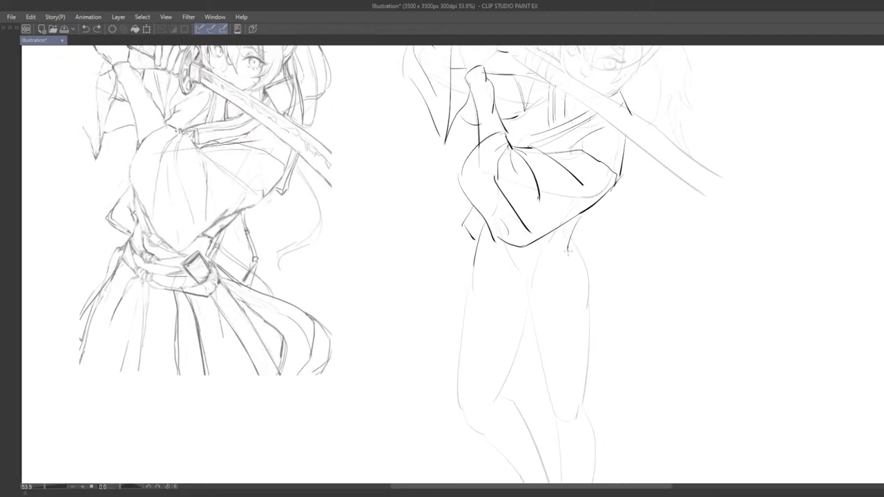
{"action": "key", "text": "ctrl+z"}
{"action": "left_click_drag", "start_coordinate": [588, 211], "coordinate": [562, 236]}
{"action": "key", "text": "ctrl+z"}
{"action": "key", "text": "ctrl+z"}
{"action": "mouse_move", "coordinate": [591, 209]}
{"action": "left_mouse_down"}
{"action": "mouse_move", "coordinate": [568, 239]}
{"action": "mouse_move", "coordinate": [574, 235]}
{"action": "left_mouse_up"}
{"action": "key", "text": "ctrl+z"}
{"action": "key", "text": "ctrl+z"}
Compare the proportions of the figure's waist and hips with the reference sketch.
{"action": "mouse_move", "coordinate": [592, 272]}
{"action": "left_mouse_down"}
{"action": "mouse_move", "coordinate": [540, 226]}
{"action": "mouse_move", "coordinate": [546, 270]}
{"action": "mouse_move", "coordinate": [533, 259]}
{"action": "mouse_move", "coordinate": [501, 290]}
{"action": "left_mouse_up"}
{"action": "scroll", "coordinate": [547, 270], "scroll_direction": "down", "scroll_amount": 3}
{"action": "scroll", "coordinate": [512, 274], "scroll_direction": "up", "scroll_amount": 2}
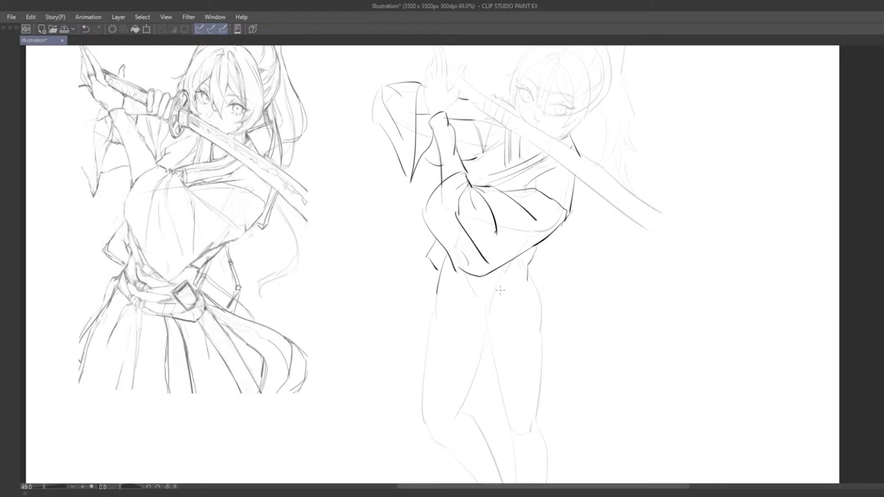
{"action": "scroll", "coordinate": [497, 304], "scroll_direction": "down", "scroll_amount": 5}
{"action": "left_click_drag", "start_coordinate": [534, 301], "coordinate": [523, 258]}
{"action": "scroll", "coordinate": [525, 262], "scroll_direction": "up", "scroll_amount": 3}
{"action": "mouse_move", "coordinate": [487, 316]}
{"action": "left_mouse_down"}
{"action": "mouse_move", "coordinate": [486, 282]}
{"action": "mouse_move", "coordinate": [493, 306]}
{"action": "left_mouse_up"}
{"action": "scroll", "coordinate": [494, 306], "scroll_direction": "up", "scroll_amount": 1}
{"action": "scroll", "coordinate": [494, 306], "scroll_direction": "up", "scroll_amount": 1}
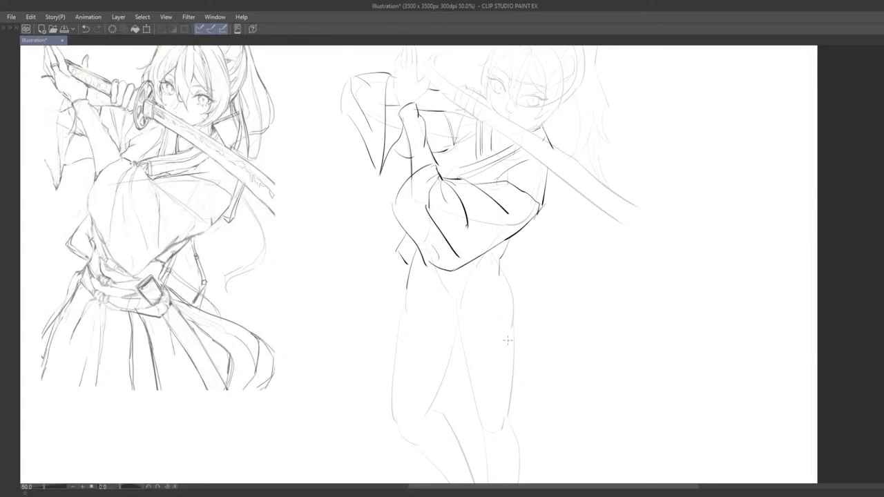
Replace the waist contour on the sword side with a shorter slanting line under the sleeve and add a small curve at the hip.
{"action": "left_click_drag", "start_coordinate": [508, 340], "coordinate": [509, 324]}
{"action": "key", "text": "e"}
{"action": "mouse_move", "coordinate": [511, 258]}
{"action": "left_mouse_down"}
{"action": "mouse_move", "coordinate": [499, 246]}
{"action": "mouse_move", "coordinate": [505, 278]}
{"action": "left_mouse_up"}
{"action": "key", "text": "p"}
{"action": "key", "text": "ctrl+z"}
{"action": "key", "text": "ctrl+z"}
{"action": "key", "text": "ctrl+z"}
{"action": "key", "text": "ctrl+z"}
{"action": "mouse_move", "coordinate": [499, 245]}
{"action": "left_mouse_down"}
{"action": "mouse_move", "coordinate": [506, 264]}
{"action": "mouse_move", "coordinate": [509, 239]}
{"action": "left_mouse_up"}
{"action": "key", "text": "ctrl+z"}
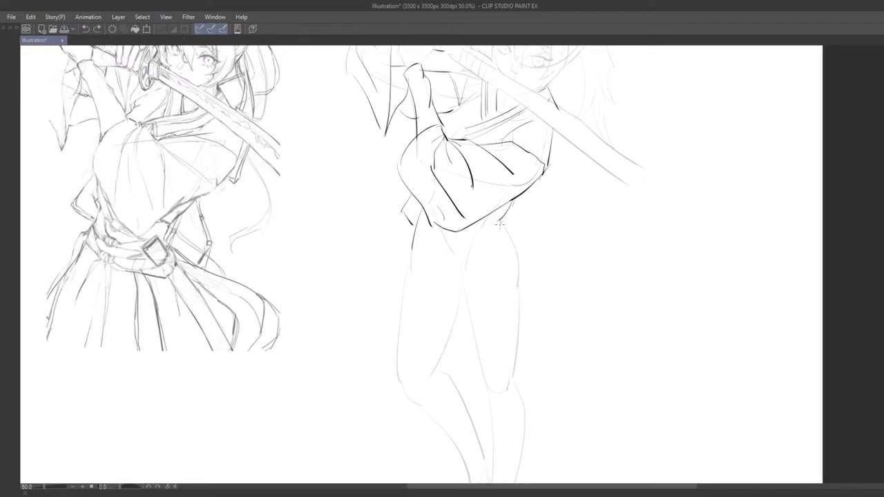
{"action": "mouse_move", "coordinate": [537, 283]}
{"action": "left_mouse_down"}
{"action": "mouse_move", "coordinate": [509, 270]}
{"action": "mouse_move", "coordinate": [546, 294]}
{"action": "mouse_move", "coordinate": [571, 290]}
{"action": "mouse_move", "coordinate": [518, 296]}
{"action": "mouse_move", "coordinate": [494, 311]}
{"action": "mouse_move", "coordinate": [543, 367]}
{"action": "mouse_move", "coordinate": [517, 298]}
{"action": "mouse_move", "coordinate": [504, 311]}
{"action": "left_mouse_up"}
{"action": "left_click_drag", "start_coordinate": [496, 279], "coordinate": [506, 277]}
Try a sash band curving across the waist below the sleeve, with a small knot and edges running to the far hip.
{"action": "scroll", "coordinate": [487, 243], "scroll_direction": "up", "scroll_amount": 2}
{"action": "mouse_move", "coordinate": [487, 243]}
{"action": "left_mouse_down"}
{"action": "mouse_move", "coordinate": [495, 242]}
{"action": "mouse_move", "coordinate": [496, 284]}
{"action": "left_mouse_up"}
{"action": "key", "text": "ctrl+z"}
{"action": "left_click_drag", "start_coordinate": [465, 251], "coordinate": [487, 270]}
{"action": "key", "text": "ctrl+z"}
{"action": "left_click_drag", "start_coordinate": [468, 231], "coordinate": [487, 268]}
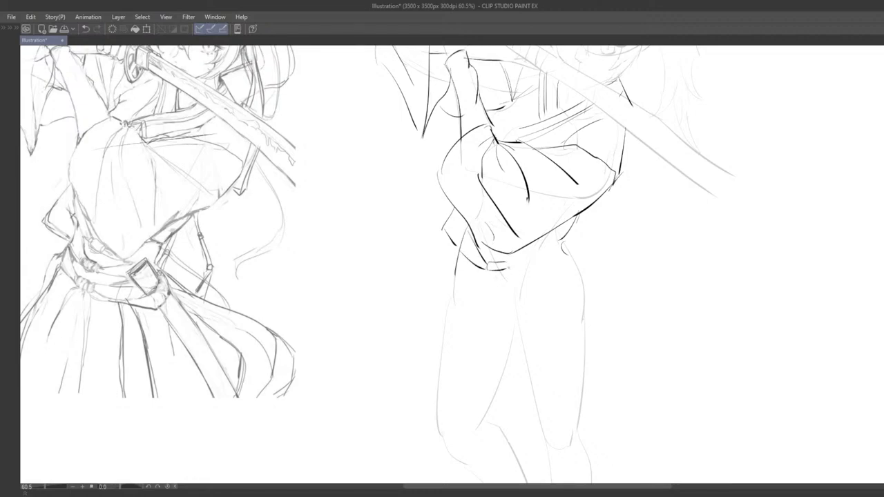
{"action": "mouse_move", "coordinate": [511, 262]}
{"action": "left_mouse_down"}
{"action": "mouse_move", "coordinate": [568, 243]}
{"action": "mouse_move", "coordinate": [566, 230]}
{"action": "mouse_move", "coordinate": [568, 255]}
{"action": "mouse_move", "coordinate": [554, 260]}
{"action": "left_mouse_up"}
{"action": "key", "text": "ctrl+z"}
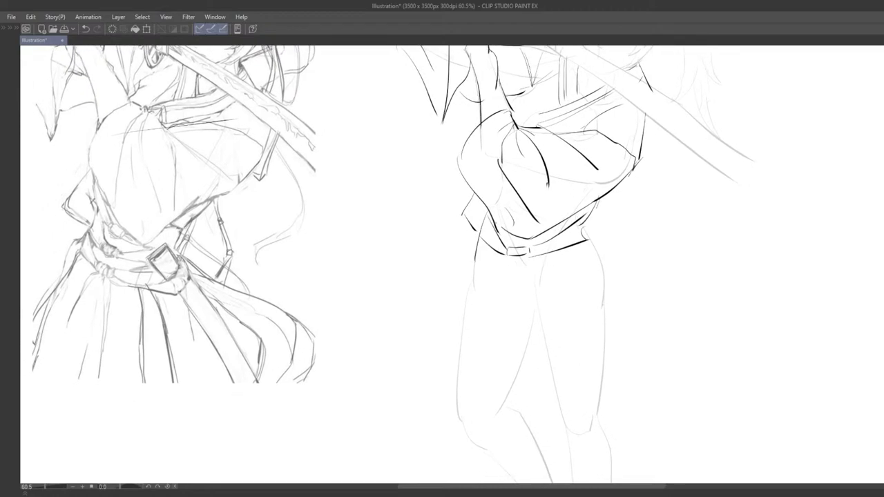
Undo the trial sash strokes beneath the near sleeve.
{"action": "key", "text": "ctrl+z"}
{"action": "left_click_drag", "start_coordinate": [498, 227], "coordinate": [515, 246]}
{"action": "scroll", "coordinate": [514, 245], "scroll_direction": "down", "scroll_amount": 4}
{"action": "key", "text": "ctrl+z"}
{"action": "key", "text": "ctrl+z"}
{"action": "key", "text": "ctrl+z"}
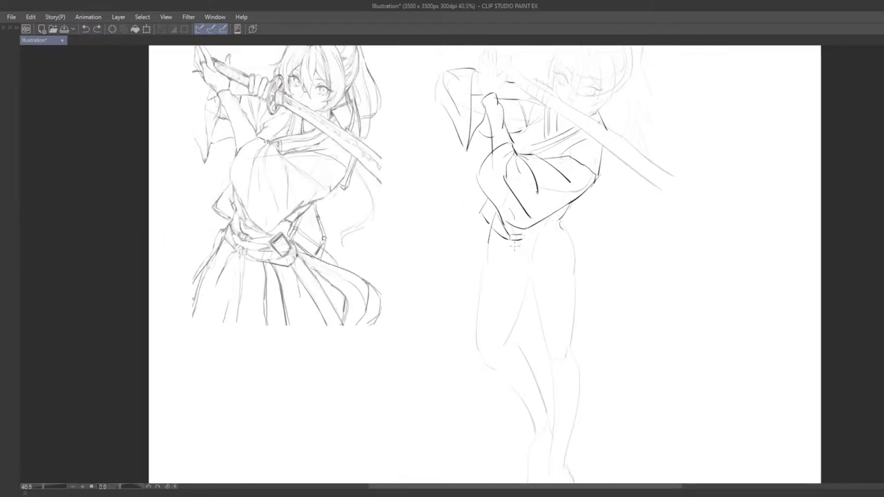
Try a steep slanting line for the sash's start, from the back of the waist down under the sleeve.
{"action": "scroll", "coordinate": [515, 243], "scroll_direction": "up", "scroll_amount": 1}
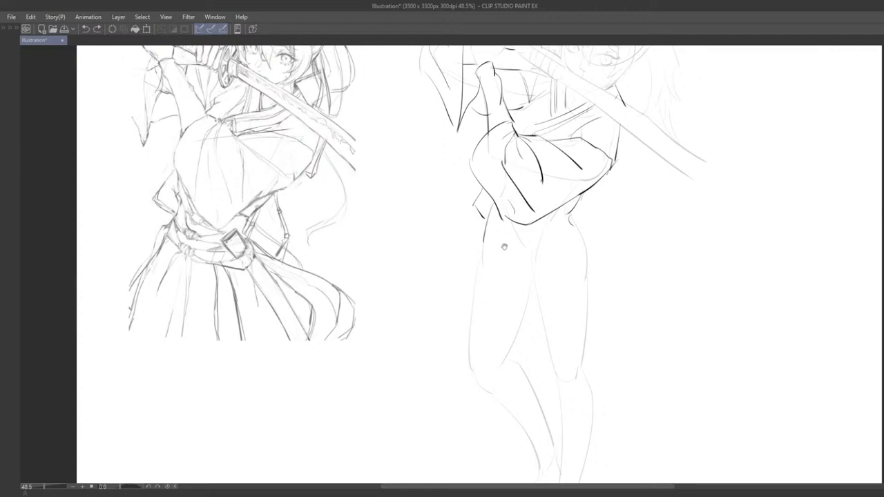
{"action": "scroll", "coordinate": [505, 247], "scroll_direction": "up", "scroll_amount": 2}
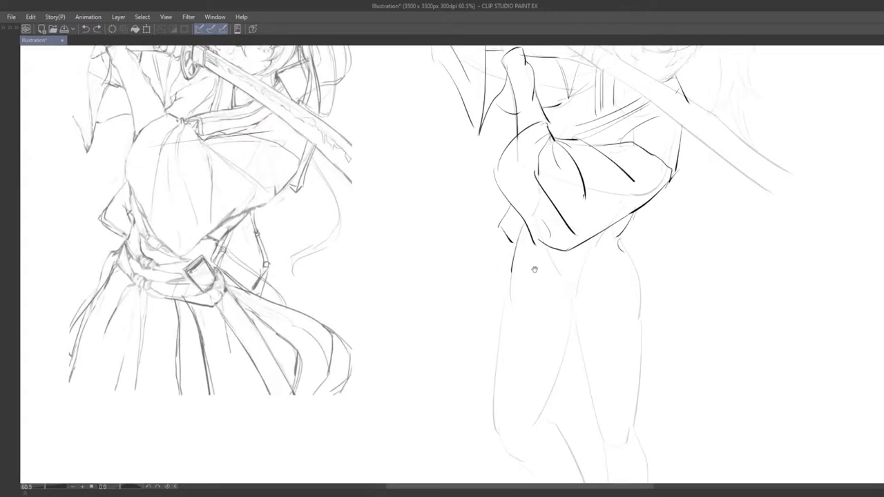
{"action": "left_click_drag", "start_coordinate": [534, 270], "coordinate": [531, 298]}
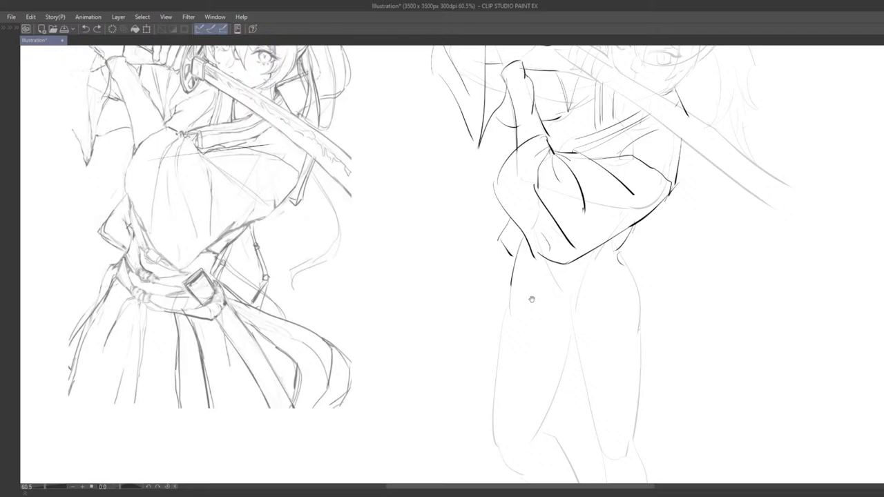
{"action": "left_click_drag", "start_coordinate": [532, 299], "coordinate": [540, 330]}
{"action": "key", "text": "ctrl+z"}
{"action": "left_click_drag", "start_coordinate": [513, 243], "coordinate": [529, 278]}
{"action": "key", "text": "ctrl+z"}
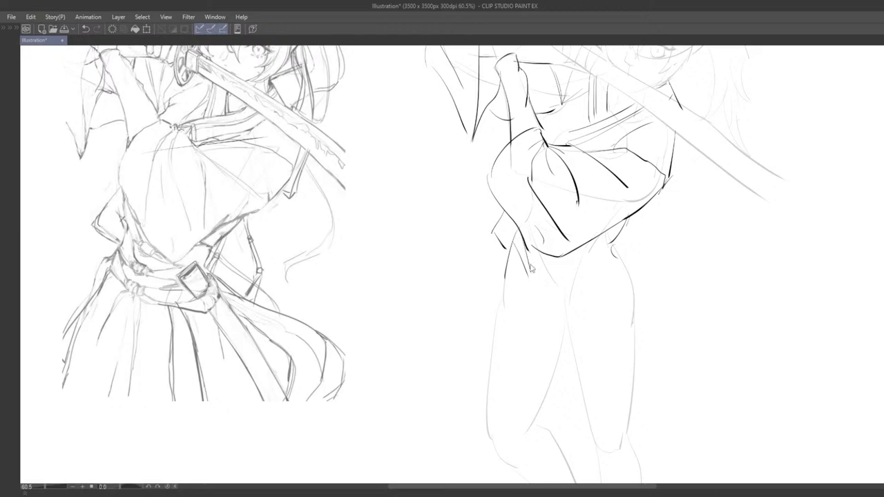
{"action": "key", "text": "ctrl+z"}
Draw the sash's top band as a slanting edge from the back waist, a small knot and an edge rising to the far hip.
{"action": "mouse_move", "coordinate": [522, 239]}
{"action": "left_mouse_down"}
{"action": "mouse_move", "coordinate": [538, 274]}
{"action": "mouse_move", "coordinate": [538, 259]}
{"action": "mouse_move", "coordinate": [608, 224]}
{"action": "left_mouse_up"}
{"action": "key", "text": "ctrl+z"}
{"action": "key", "text": "ctrl+z"}
{"action": "key", "text": "ctrl+z"}
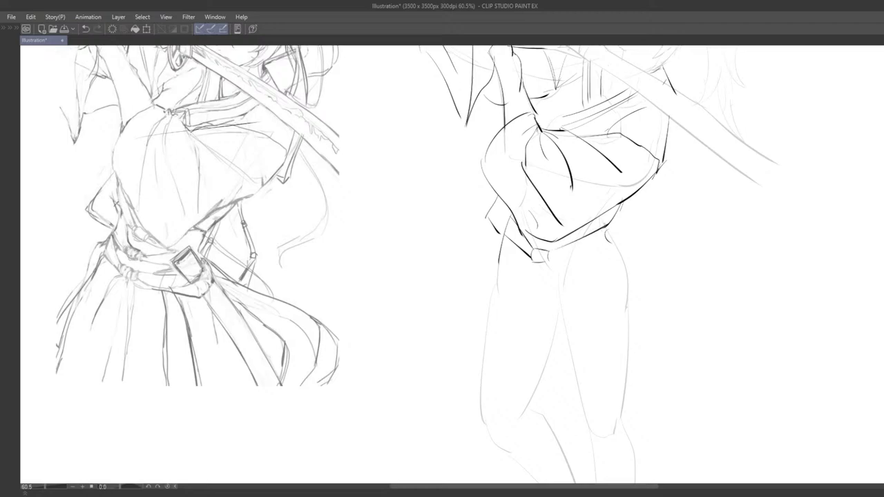
{"action": "key", "text": "ctrl+z"}
{"action": "key", "text": "ctrl+z"}
Add slanting sash folds on the back side of the knot and a second edge from the knot to the far hip.
{"action": "left_click_drag", "start_coordinate": [550, 254], "coordinate": [603, 240]}
{"action": "left_click_drag", "start_coordinate": [576, 282], "coordinate": [573, 273]}
{"action": "key", "text": "ctrl+z"}
{"action": "mouse_move", "coordinate": [501, 232]}
{"action": "left_mouse_down"}
{"action": "mouse_move", "coordinate": [524, 253]}
{"action": "mouse_move", "coordinate": [519, 281]}
{"action": "mouse_move", "coordinate": [533, 283]}
{"action": "mouse_move", "coordinate": [537, 253]}
{"action": "mouse_move", "coordinate": [534, 263]}
{"action": "mouse_move", "coordinate": [523, 222]}
{"action": "mouse_move", "coordinate": [519, 251]}
{"action": "mouse_move", "coordinate": [509, 245]}
{"action": "left_mouse_up"}
{"action": "key", "text": "ctrl+z"}
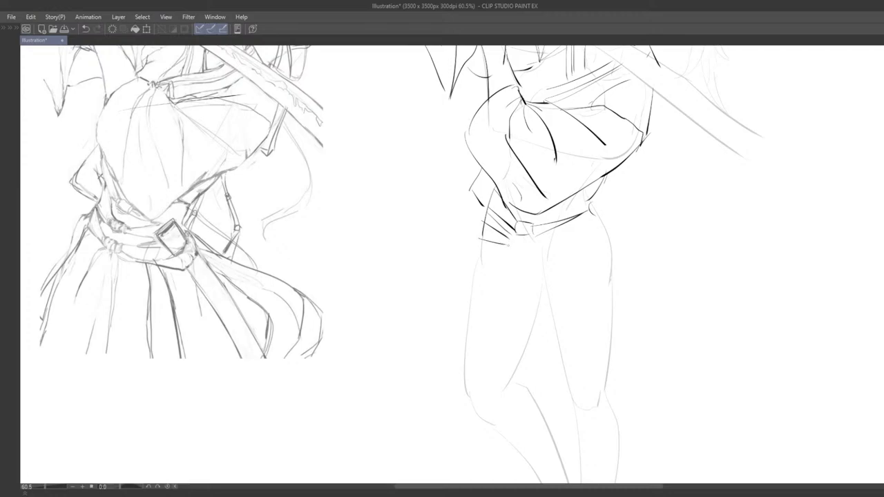
Add a second knot beneath the first and more sash folds rising from it to the far hip.
{"action": "left_click_drag", "start_coordinate": [530, 241], "coordinate": [529, 249]}
{"action": "left_click_drag", "start_coordinate": [530, 241], "coordinate": [585, 218]}
{"action": "key", "text": "ctrl+z"}
{"action": "mouse_move", "coordinate": [546, 245]}
{"action": "left_mouse_down"}
{"action": "mouse_move", "coordinate": [590, 216]}
{"action": "mouse_move", "coordinate": [582, 231]}
{"action": "mouse_move", "coordinate": [527, 227]}
{"action": "left_mouse_up"}
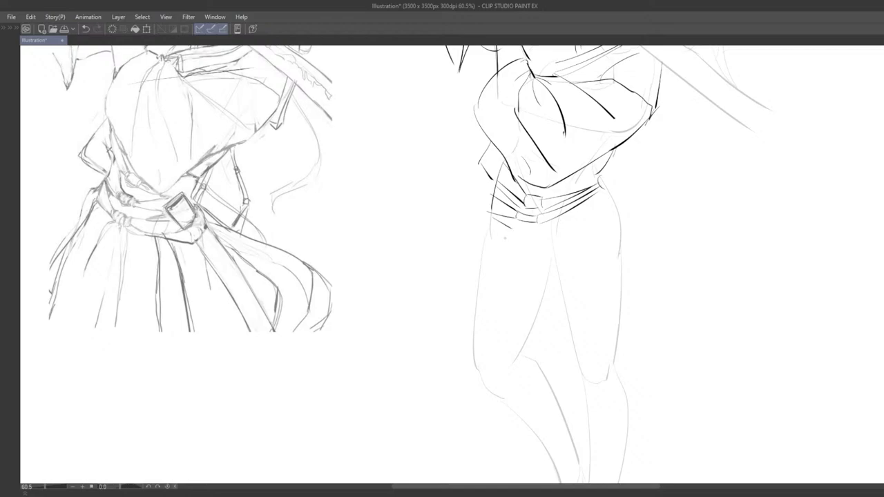
Add a third knot at the bottom of the stack and close the lower sash band at the back hip.
{"action": "key", "text": "ctrl+z"}
{"action": "mouse_move", "coordinate": [492, 213]}
{"action": "left_mouse_down"}
{"action": "mouse_move", "coordinate": [511, 224]}
{"action": "mouse_move", "coordinate": [523, 253]}
{"action": "mouse_move", "coordinate": [508, 306]}
{"action": "mouse_move", "coordinate": [486, 279]}
{"action": "mouse_move", "coordinate": [532, 258]}
{"action": "left_mouse_up"}
{"action": "key", "text": "ctrl+z"}
{"action": "key", "text": "ctrl+z"}
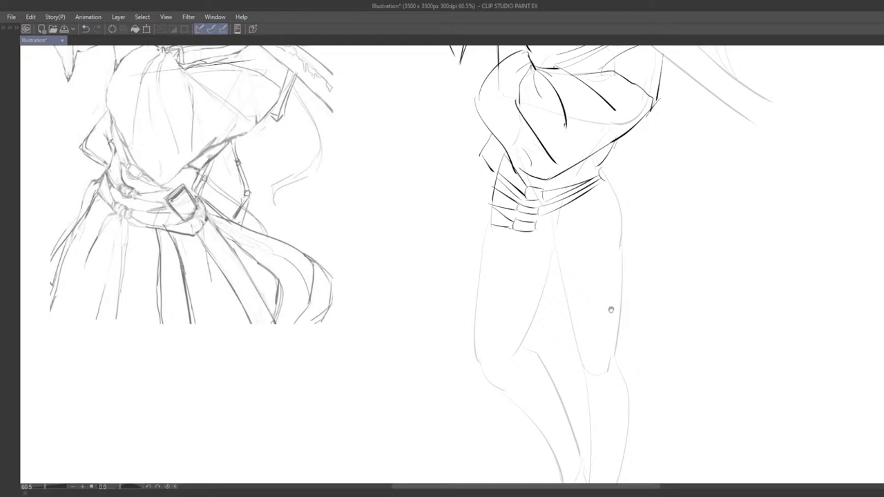
Try extra fold lines fanning from the lowest knot up to the far hip.
{"action": "mouse_move", "coordinate": [583, 283]}
{"action": "left_mouse_down"}
{"action": "mouse_move", "coordinate": [585, 306]}
{"action": "mouse_move", "coordinate": [559, 253]}
{"action": "mouse_move", "coordinate": [547, 256]}
{"action": "mouse_move", "coordinate": [553, 262]}
{"action": "mouse_move", "coordinate": [597, 215]}
{"action": "left_mouse_up"}
{"action": "key", "text": "ctrl+z"}
{"action": "key", "text": "ctrl+z"}
{"action": "left_click_drag", "start_coordinate": [541, 244], "coordinate": [593, 217]}
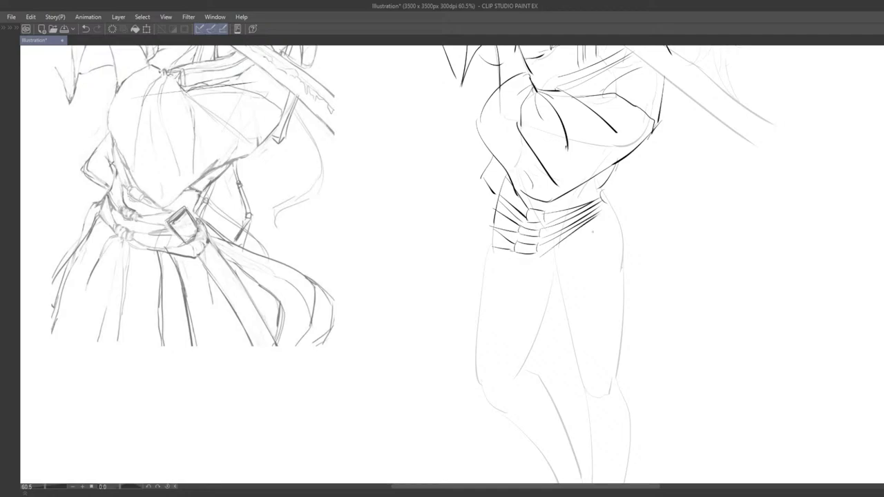
{"action": "scroll", "coordinate": [543, 255], "scroll_direction": "down", "scroll_amount": 3}
{"action": "scroll", "coordinate": [573, 260], "scroll_direction": "up", "scroll_amount": 3}
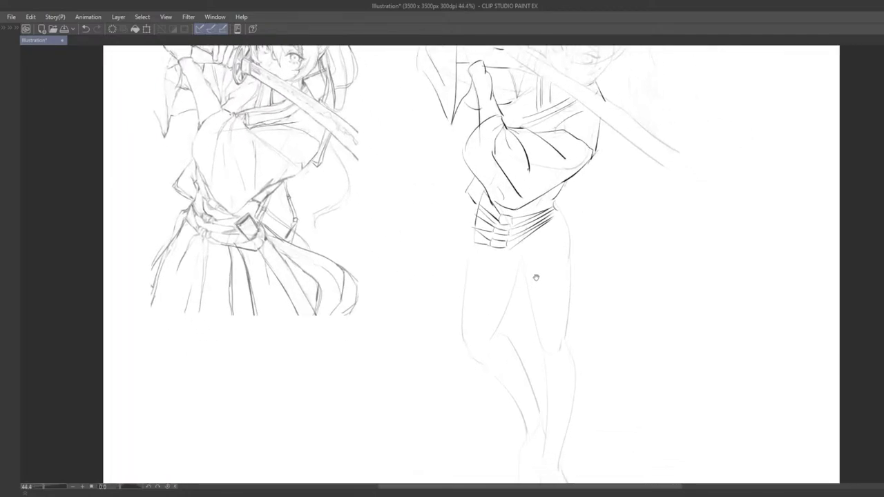
{"action": "key", "text": "ctrl+z"}
{"action": "key", "text": "ctrl+z"}
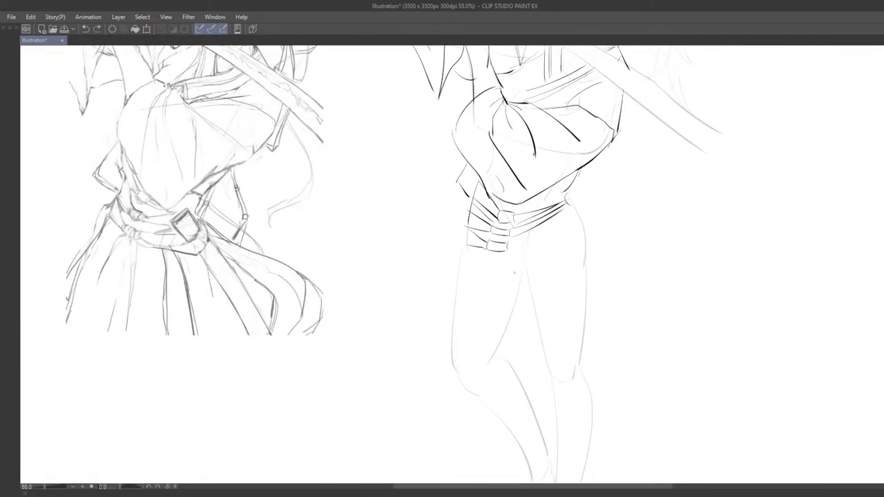
{"action": "key", "text": "ctrl+z"}
Draw the wide lowest sash band from the bottom knot around the far hip, with upper, lower and side edges.
{"action": "left_click_drag", "start_coordinate": [511, 245], "coordinate": [565, 228]}
{"action": "key", "text": "ctrl+z"}
{"action": "left_click_drag", "start_coordinate": [510, 247], "coordinate": [574, 223]}
{"action": "key", "text": "ctrl+z"}
{"action": "mouse_move", "coordinate": [509, 242]}
{"action": "left_mouse_down"}
{"action": "mouse_move", "coordinate": [578, 212]}
{"action": "mouse_move", "coordinate": [572, 244]}
{"action": "mouse_move", "coordinate": [578, 224]}
{"action": "mouse_move", "coordinate": [531, 246]}
{"action": "mouse_move", "coordinate": [521, 216]}
{"action": "mouse_move", "coordinate": [528, 223]}
{"action": "mouse_move", "coordinate": [534, 213]}
{"action": "left_mouse_up"}
{"action": "key", "text": "ctrl+z"}
{"action": "key", "text": "ctrl+z"}
{"action": "left_click_drag", "start_coordinate": [536, 244], "coordinate": [516, 232]}
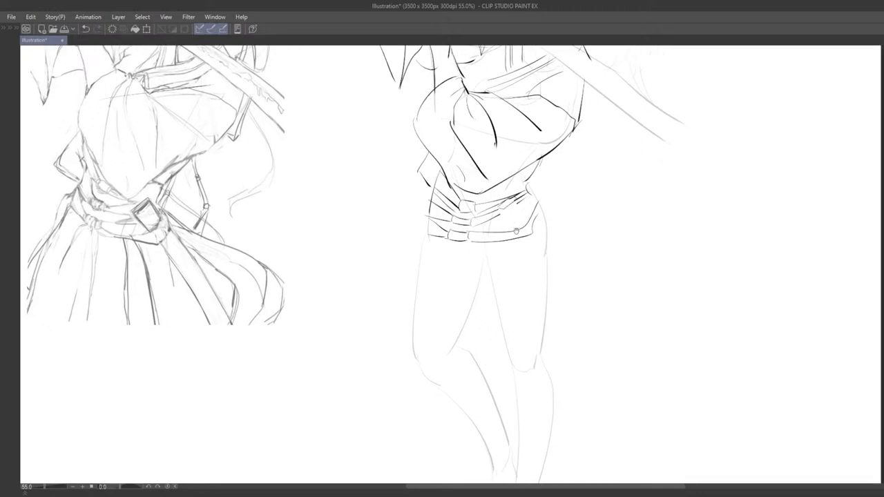
{"action": "key", "text": "ctrl+z"}
Draw the scabbard's two short slanting edges where it crosses the sash at the far hip.
{"action": "left_click_drag", "start_coordinate": [442, 262], "coordinate": [433, 260]}
{"action": "left_click_drag", "start_coordinate": [494, 210], "coordinate": [509, 228]}
{"action": "left_click_drag", "start_coordinate": [562, 250], "coordinate": [555, 236]}
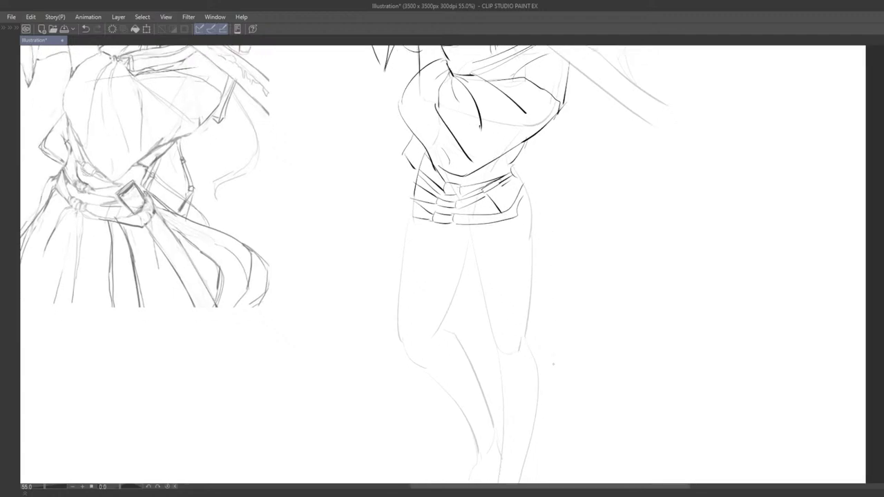
{"action": "left_click_drag", "start_coordinate": [573, 317], "coordinate": [581, 311]}
{"action": "key", "text": "ctrl+z"}
{"action": "left_click_drag", "start_coordinate": [494, 188], "coordinate": [508, 208]}
{"action": "key", "text": "ctrl+z"}
{"action": "mouse_move", "coordinate": [491, 191]}
{"action": "left_mouse_down"}
{"action": "mouse_move", "coordinate": [499, 205]}
{"action": "mouse_move", "coordinate": [523, 207]}
{"action": "left_mouse_up"}
{"action": "key", "text": "ctrl+z"}
Draw the scabbard's lower edge as a long line slanting from beneath the sash past the thigh.
{"action": "left_click_drag", "start_coordinate": [509, 179], "coordinate": [548, 285]}
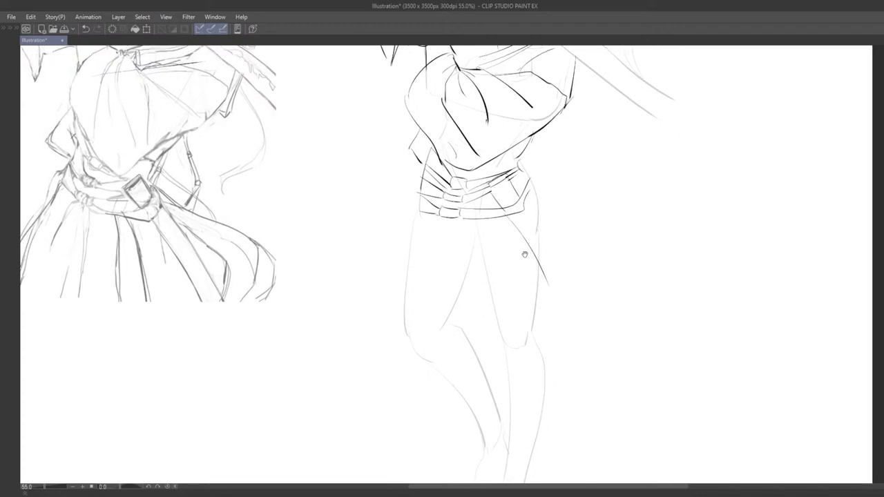
{"action": "key", "text": "ctrl+z"}
{"action": "left_click_drag", "start_coordinate": [507, 216], "coordinate": [575, 344]}
{"action": "key", "text": "ctrl+z"}
Draw the scabbard's upper edge parallel to the lower one and close its end with a short line.
{"action": "left_click_drag", "start_coordinate": [525, 201], "coordinate": [582, 320]}
{"action": "key", "text": "ctrl+z"}
{"action": "left_click_drag", "start_coordinate": [526, 206], "coordinate": [590, 331]}
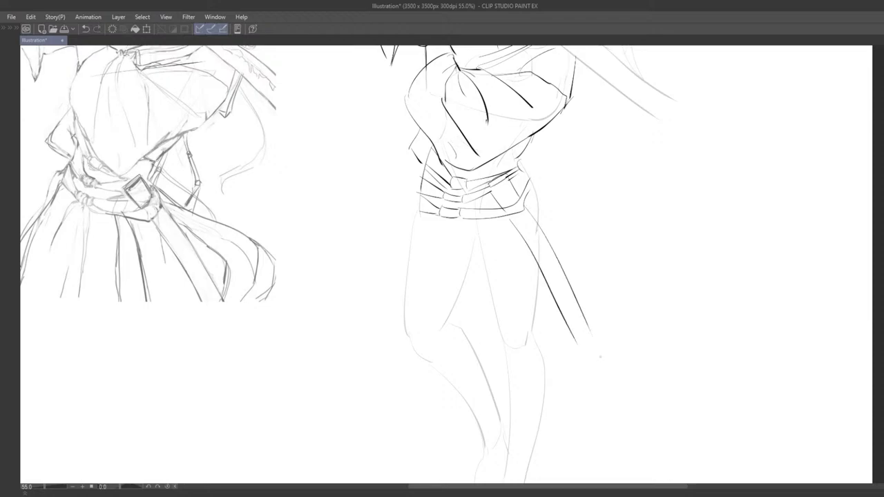
{"action": "key", "text": "ctrl+z"}
{"action": "mouse_move", "coordinate": [527, 206]}
{"action": "left_mouse_down"}
{"action": "mouse_move", "coordinate": [584, 318]}
{"action": "mouse_move", "coordinate": [547, 290]}
{"action": "mouse_move", "coordinate": [558, 276]}
{"action": "left_mouse_up"}
{"action": "left_click_drag", "start_coordinate": [537, 243], "coordinate": [545, 260]}
{"action": "key", "text": "ctrl+z"}
{"action": "left_click_drag", "start_coordinate": [499, 192], "coordinate": [557, 320]}
{"action": "key", "text": "ctrl+z"}
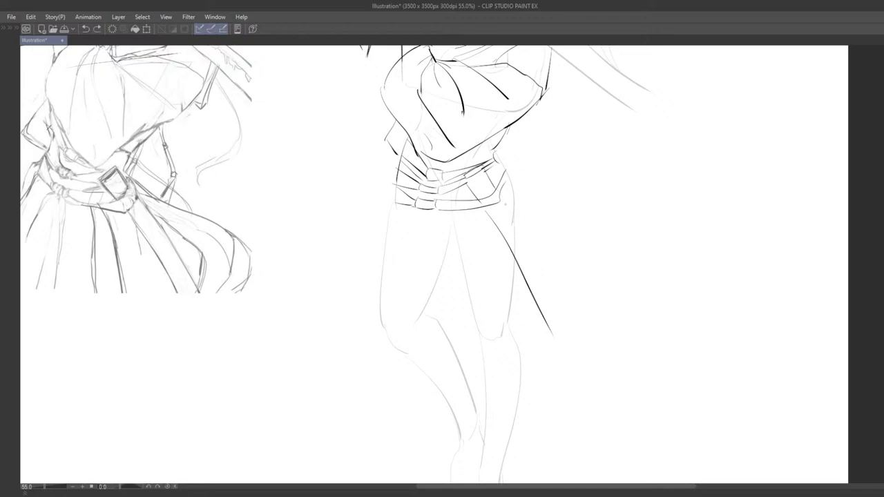
{"action": "mouse_move", "coordinate": [501, 199]}
{"action": "left_mouse_down"}
{"action": "mouse_move", "coordinate": [565, 322]}
{"action": "mouse_move", "coordinate": [553, 332]}
{"action": "left_mouse_up"}
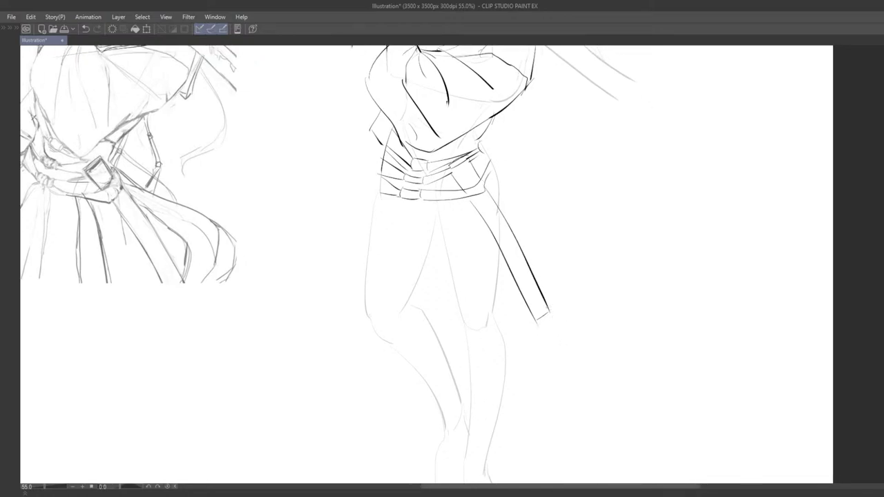
{"action": "scroll", "coordinate": [559, 293], "scroll_direction": "down", "scroll_amount": 3}
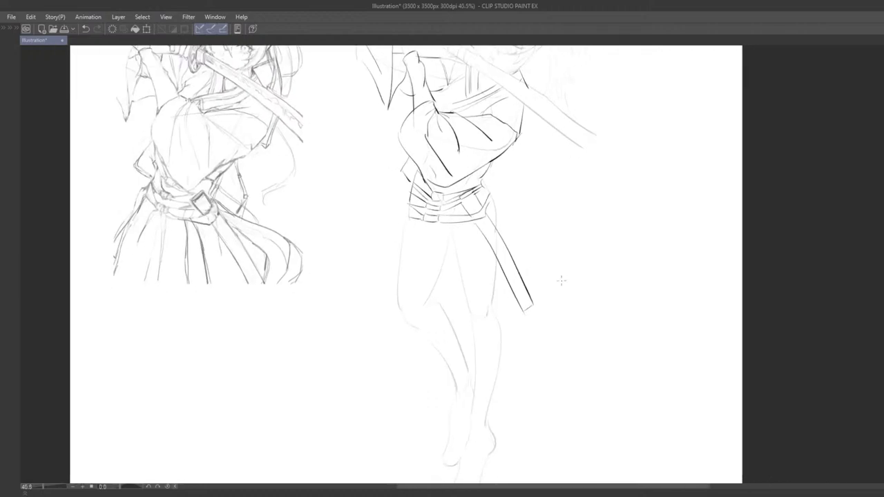
{"action": "scroll", "coordinate": [561, 280], "scroll_direction": "up", "scroll_amount": 2}
{"action": "left_click_drag", "start_coordinate": [515, 259], "coordinate": [556, 322]}
{"action": "scroll", "coordinate": [556, 322], "scroll_direction": "down", "scroll_amount": 3}
{"action": "left_click_drag", "start_coordinate": [559, 290], "coordinate": [561, 258]}
{"action": "scroll", "coordinate": [558, 258], "scroll_direction": "up", "scroll_amount": 2}
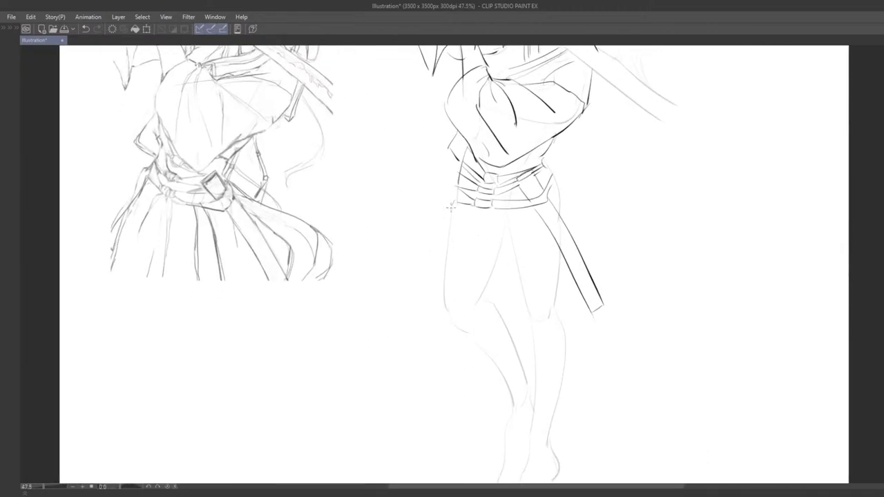
{"action": "key", "text": "ctrl+z"}
{"action": "left_click_drag", "start_coordinate": [456, 206], "coordinate": [434, 277]}
{"action": "key", "text": "ctrl+z"}
{"action": "mouse_move", "coordinate": [455, 207]}
{"action": "left_mouse_down"}
{"action": "mouse_move", "coordinate": [441, 335]}
{"action": "mouse_move", "coordinate": [440, 250]}
{"action": "mouse_move", "coordinate": [438, 352]}
{"action": "left_mouse_up"}
{"action": "key", "text": "ctrl+z"}
{"action": "left_click_drag", "start_coordinate": [474, 302], "coordinate": [460, 297]}
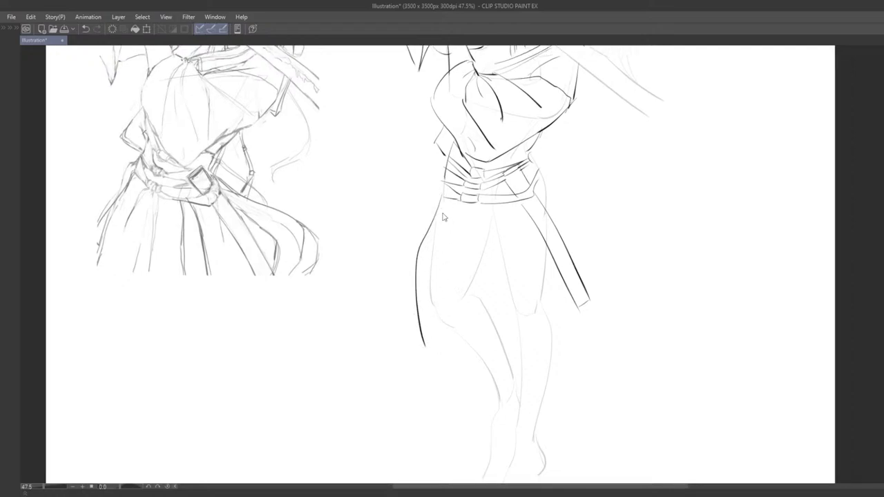
{"action": "key", "text": "ctrl+z"}
{"action": "left_click_drag", "start_coordinate": [440, 198], "coordinate": [413, 281]}
{"action": "key", "text": "ctrl+z"}
{"action": "left_click_drag", "start_coordinate": [439, 196], "coordinate": [409, 321]}
{"action": "left_click_drag", "start_coordinate": [442, 297], "coordinate": [464, 334]}
{"action": "scroll", "coordinate": [453, 311], "scroll_direction": "down", "scroll_amount": 2}
{"action": "left_click_drag", "start_coordinate": [453, 282], "coordinate": [437, 307]}
{"action": "scroll", "coordinate": [436, 307], "scroll_direction": "up", "scroll_amount": 3}
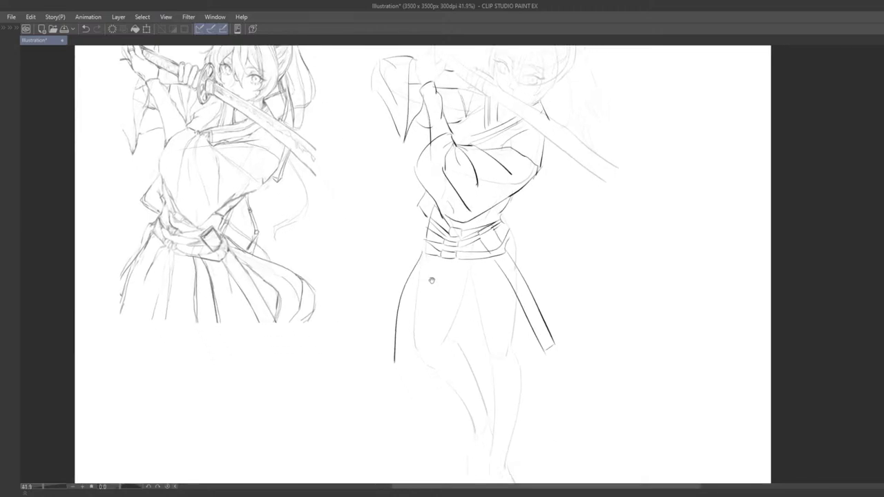
{"action": "key", "text": "ctrl+z"}
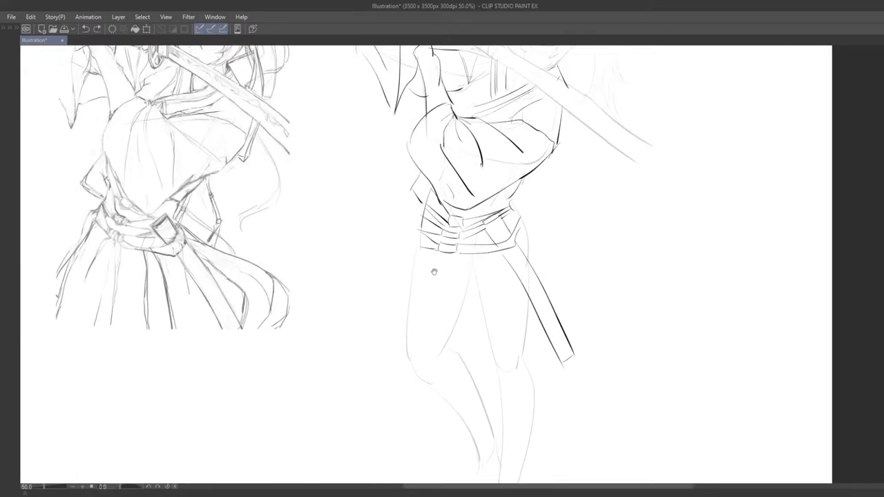
{"action": "left_click_drag", "start_coordinate": [435, 272], "coordinate": [429, 279]}
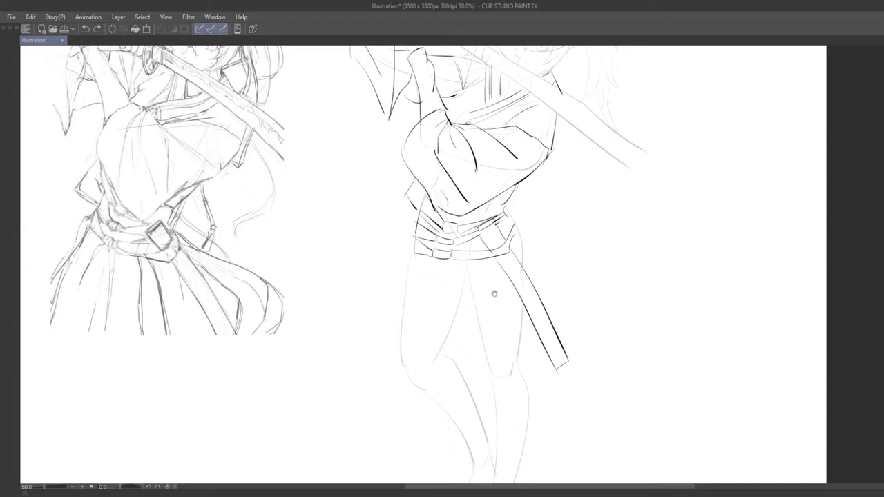
{"action": "left_click_drag", "start_coordinate": [494, 294], "coordinate": [479, 289]}
{"action": "left_click_drag", "start_coordinate": [438, 242], "coordinate": [409, 277]}
{"action": "key", "text": "ctrl+z"}
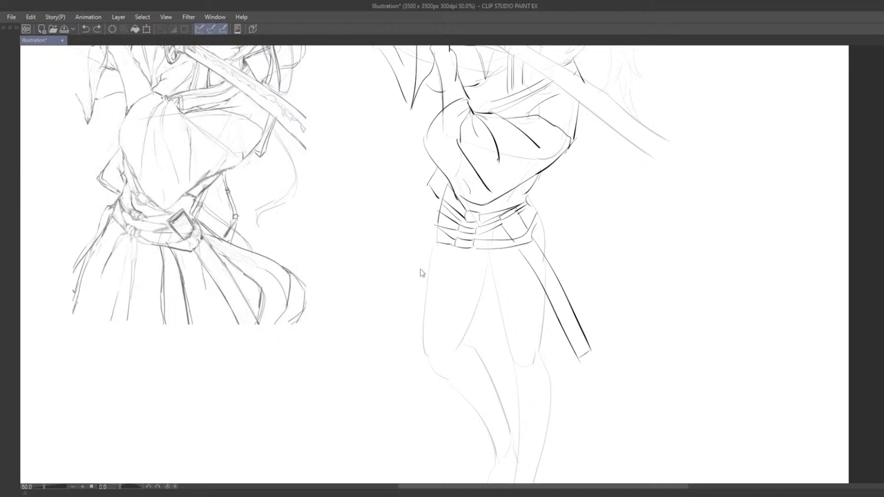
{"action": "left_click_drag", "start_coordinate": [438, 243], "coordinate": [415, 323]}
{"action": "left_click_drag", "start_coordinate": [430, 313], "coordinate": [428, 266]}
{"action": "key", "text": "ctrl+z"}
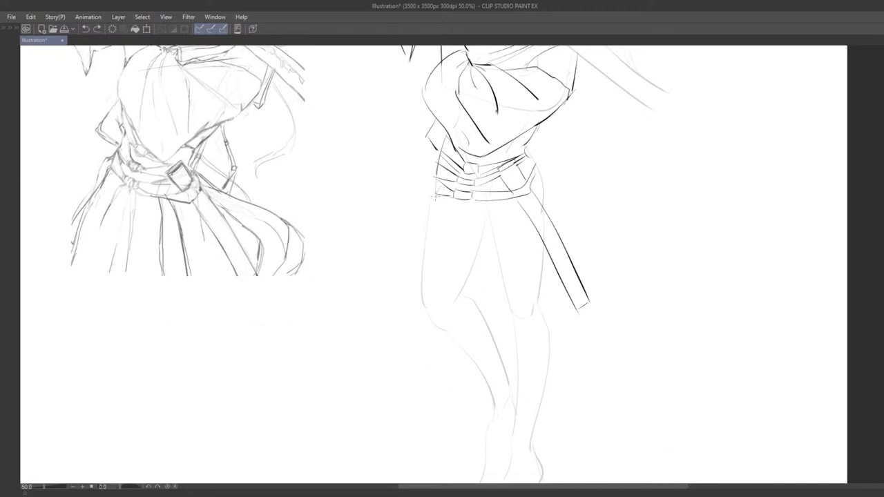
{"action": "key", "text": "ctrl+z"}
{"action": "mouse_move", "coordinate": [436, 196]}
{"action": "left_mouse_down"}
{"action": "mouse_move", "coordinate": [420, 297]}
{"action": "mouse_move", "coordinate": [417, 279]}
{"action": "mouse_move", "coordinate": [398, 296]}
{"action": "left_mouse_up"}
{"action": "key", "text": "ctrl+z"}
{"action": "key", "text": "ctrl+z"}
{"action": "key", "text": "ctrl+y"}
{"action": "key", "text": "ctrl+z"}
{"action": "key", "text": "ctrl+y"}
{"action": "key", "text": "ctrl+z"}
{"action": "key", "text": "ctrl+y"}
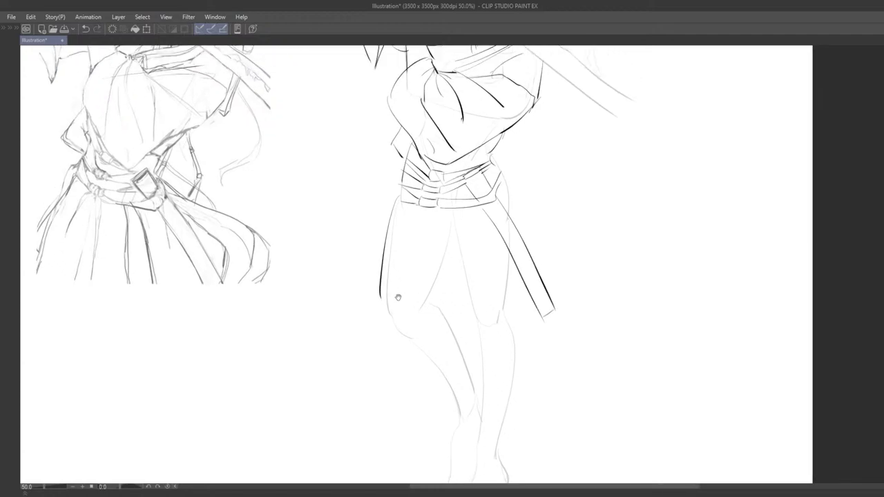
{"action": "mouse_move", "coordinate": [396, 250]}
{"action": "left_mouse_down"}
{"action": "mouse_move", "coordinate": [405, 261]}
{"action": "mouse_move", "coordinate": [407, 237]}
{"action": "left_mouse_up"}
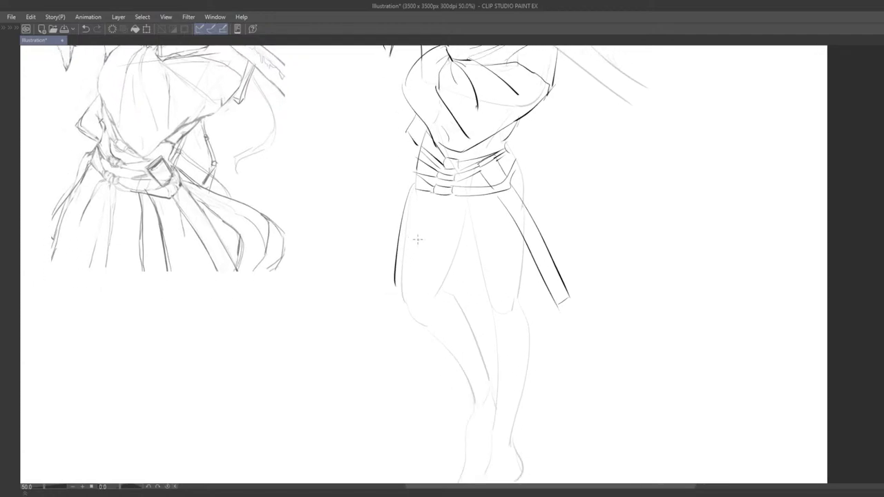
{"action": "left_click_drag", "start_coordinate": [392, 291], "coordinate": [398, 294]}
{"action": "key", "text": "ctrl+z"}
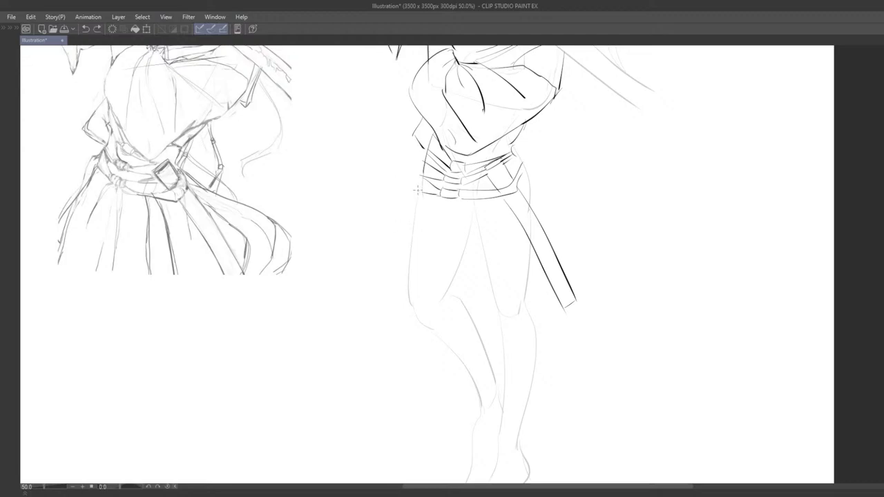
{"action": "key", "text": "ctrl+y"}
{"action": "key", "text": "ctrl+z"}
{"action": "key", "text": "ctrl+y"}
{"action": "key", "text": "ctrl+z"}
{"action": "mouse_move", "coordinate": [421, 196]}
{"action": "left_mouse_down"}
{"action": "mouse_move", "coordinate": [388, 300]}
{"action": "mouse_move", "coordinate": [408, 284]}
{"action": "mouse_move", "coordinate": [399, 336]}
{"action": "left_mouse_up"}
{"action": "key", "text": "ctrl+z"}
{"action": "left_click_drag", "start_coordinate": [386, 282], "coordinate": [412, 374]}
{"action": "scroll", "coordinate": [415, 373], "scroll_direction": "down", "scroll_amount": 4}
{"action": "mouse_move", "coordinate": [446, 285]}
{"action": "left_mouse_down"}
{"action": "mouse_move", "coordinate": [444, 329]}
{"action": "mouse_move", "coordinate": [446, 293]}
{"action": "mouse_move", "coordinate": [453, 312]}
{"action": "mouse_move", "coordinate": [472, 262]}
{"action": "mouse_move", "coordinate": [427, 311]}
{"action": "left_mouse_up"}
{"action": "scroll", "coordinate": [466, 321], "scroll_direction": "down", "scroll_amount": 2}
{"action": "scroll", "coordinate": [471, 280], "scroll_direction": "up", "scroll_amount": 3}
{"action": "key", "text": "ctrl+z"}
{"action": "key", "text": "ctrl+z"}
{"action": "key", "text": "ctrl+z"}
Draw the skirt's side edge opposite the scabbard, slanting outward from the sash and running straight down past the knee.
{"action": "mouse_move", "coordinate": [424, 273]}
{"action": "left_mouse_down"}
{"action": "mouse_move", "coordinate": [451, 346]}
{"action": "mouse_move", "coordinate": [427, 359]}
{"action": "left_mouse_up"}
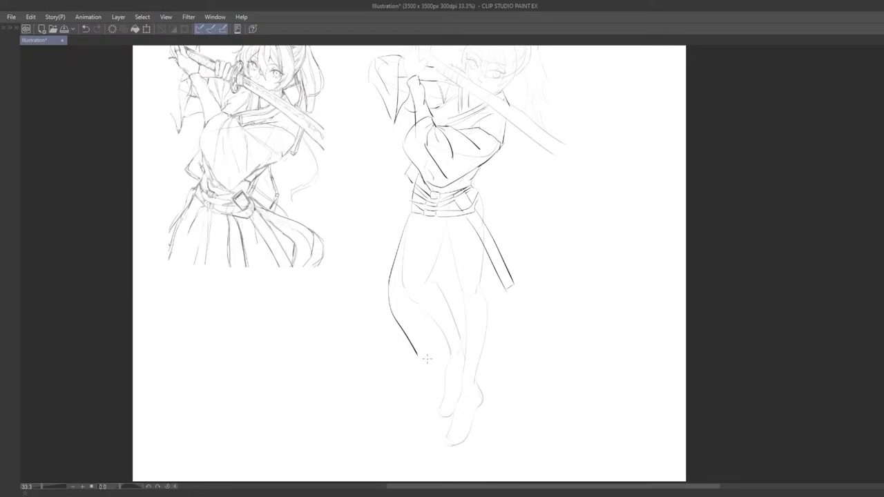
{"action": "left_click_drag", "start_coordinate": [427, 358], "coordinate": [473, 325]}
{"action": "scroll", "coordinate": [476, 333], "scroll_direction": "up", "scroll_amount": 1}
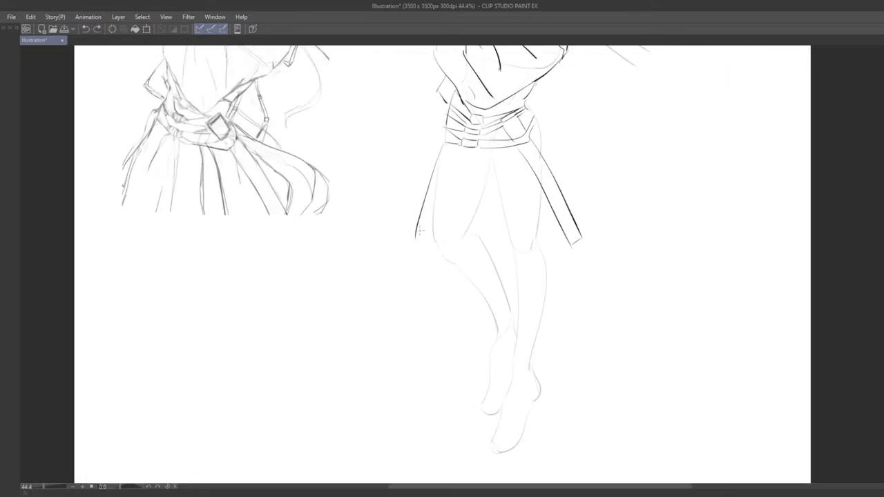
{"action": "mouse_move", "coordinate": [416, 239]}
{"action": "left_mouse_down"}
{"action": "mouse_move", "coordinate": [437, 339]}
{"action": "mouse_move", "coordinate": [423, 332]}
{"action": "mouse_move", "coordinate": [419, 349]}
{"action": "left_mouse_up"}
{"action": "key", "text": "ctrl+z"}
{"action": "key", "text": "ctrl+z"}
{"action": "left_click_drag", "start_coordinate": [458, 316], "coordinate": [422, 351]}
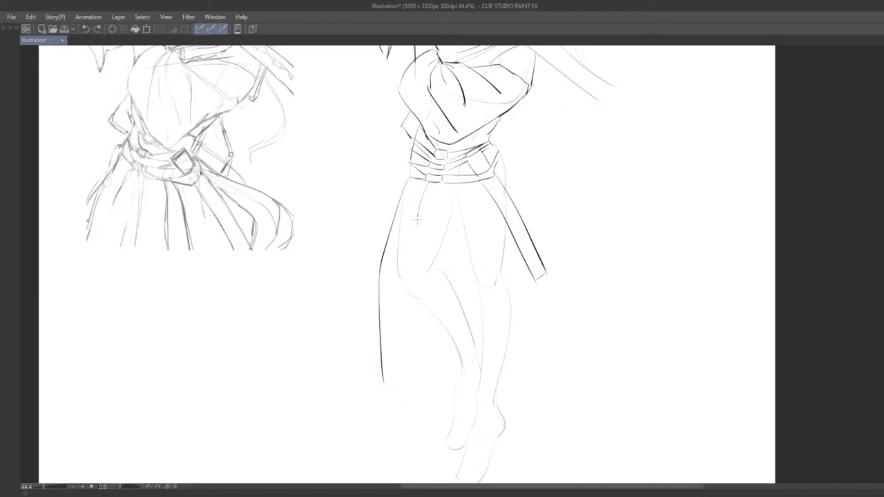
Draw a short curved pleat line beneath the sash and a longer one falling from its front over the legs.
{"action": "mouse_move", "coordinate": [443, 193]}
{"action": "left_mouse_down"}
{"action": "mouse_move", "coordinate": [439, 260]}
{"action": "mouse_move", "coordinate": [454, 337]}
{"action": "left_mouse_up"}
{"action": "key", "text": "ctrl+z"}
{"action": "key", "text": "ctrl+z"}
{"action": "left_click_drag", "start_coordinate": [454, 188], "coordinate": [472, 315]}
{"action": "key", "text": "ctrl+z"}
{"action": "left_click_drag", "start_coordinate": [413, 179], "coordinate": [451, 201]}
{"action": "key", "text": "ctrl+z"}
{"action": "left_click_drag", "start_coordinate": [413, 181], "coordinate": [447, 193]}
{"action": "key", "text": "ctrl+z"}
Draw the longest pleat line, from the middle of the sash down to the standing leg's shin.
{"action": "mouse_move", "coordinate": [422, 180]}
{"action": "left_mouse_down"}
{"action": "mouse_move", "coordinate": [464, 187]}
{"action": "mouse_move", "coordinate": [485, 330]}
{"action": "left_mouse_up"}
{"action": "key", "text": "ctrl+z"}
{"action": "left_click_drag", "start_coordinate": [464, 194], "coordinate": [482, 353]}
{"action": "mouse_move", "coordinate": [497, 276]}
{"action": "left_mouse_down"}
{"action": "mouse_move", "coordinate": [463, 281]}
{"action": "mouse_move", "coordinate": [487, 299]}
{"action": "mouse_move", "coordinate": [495, 285]}
{"action": "left_mouse_up"}
{"action": "left_click_drag", "start_coordinate": [435, 156], "coordinate": [444, 284]}
{"action": "key", "text": "ctrl+z"}
{"action": "key", "text": "ctrl+z"}
{"action": "left_click_drag", "start_coordinate": [469, 324], "coordinate": [464, 290]}
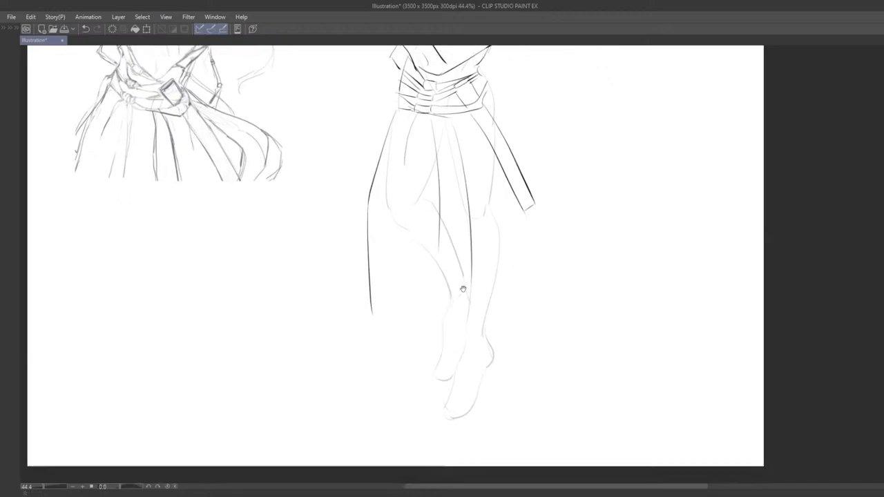
Draw a pleat line from the scabbard side of the sash, slanting down under the scabbard.
{"action": "left_click_drag", "start_coordinate": [445, 177], "coordinate": [469, 240]}
{"action": "key", "text": "ctrl+z"}
{"action": "mouse_move", "coordinate": [496, 178]}
{"action": "left_mouse_down"}
{"action": "mouse_move", "coordinate": [520, 266]}
{"action": "mouse_move", "coordinate": [525, 255]}
{"action": "left_mouse_up"}
{"action": "left_click_drag", "start_coordinate": [541, 182], "coordinate": [530, 226]}
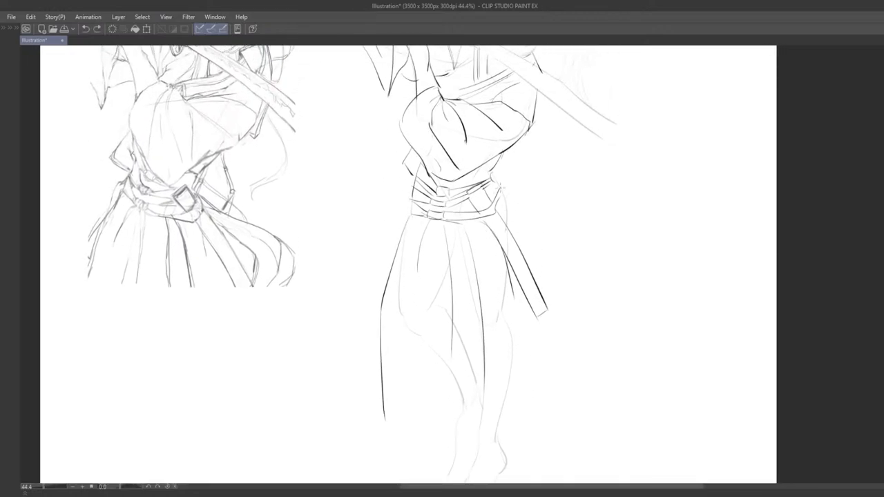
Draw the skirt's outer edge behind the scabbard, billowing out from the sash and curving back inward past the scabbard's end.
{"action": "scroll", "coordinate": [558, 241], "scroll_direction": "down", "scroll_amount": 2}
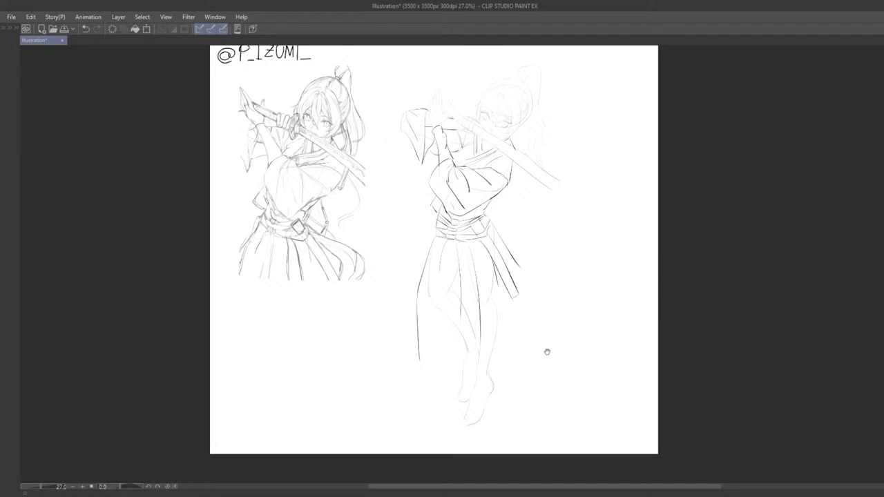
{"action": "scroll", "coordinate": [547, 351], "scroll_direction": "up", "scroll_amount": 2}
{"action": "scroll", "coordinate": [515, 218], "scroll_direction": "up", "scroll_amount": 3}
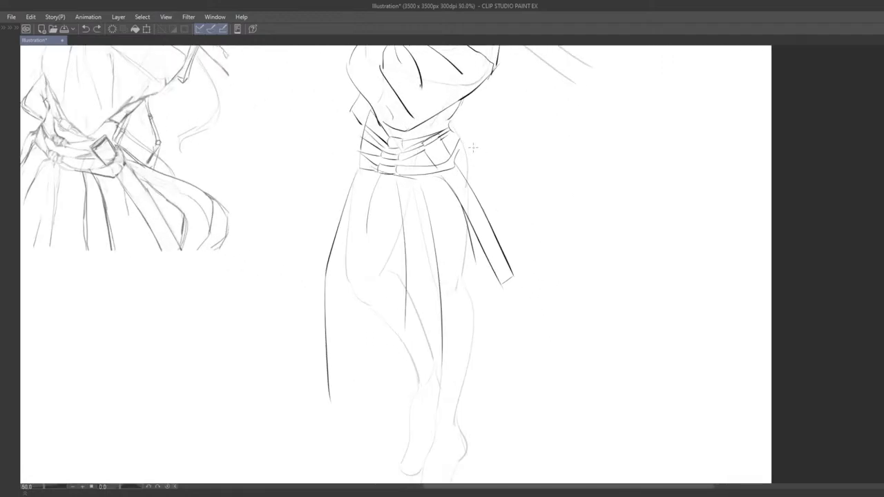
{"action": "left_click_drag", "start_coordinate": [456, 201], "coordinate": [546, 252]}
{"action": "left_click_drag", "start_coordinate": [505, 153], "coordinate": [570, 238]}
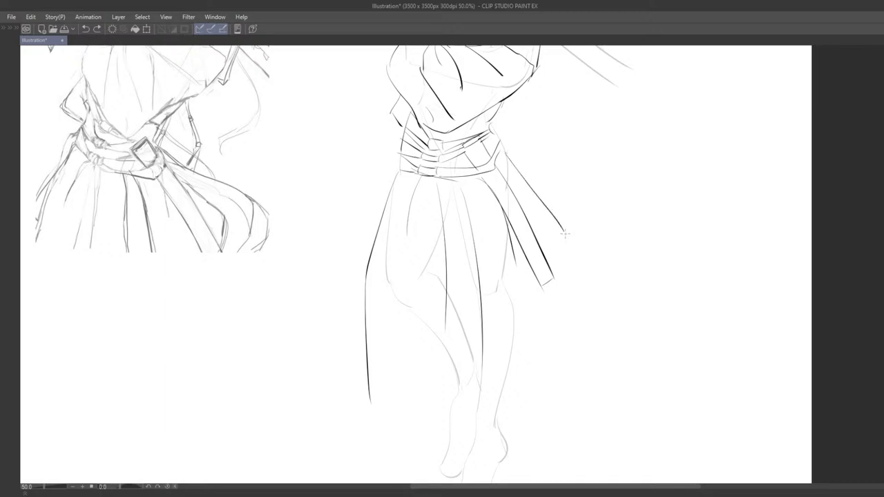
{"action": "key", "text": "ctrl+z"}
{"action": "key", "text": "ctrl+z"}
{"action": "left_click_drag", "start_coordinate": [505, 163], "coordinate": [592, 254]}
{"action": "key", "text": "ctrl+z"}
{"action": "left_click_drag", "start_coordinate": [504, 153], "coordinate": [573, 213]}
{"action": "key", "text": "ctrl+z"}
{"action": "mouse_move", "coordinate": [506, 155]}
{"action": "left_mouse_down"}
{"action": "mouse_move", "coordinate": [593, 244]}
{"action": "mouse_move", "coordinate": [568, 324]}
{"action": "mouse_move", "coordinate": [589, 284]}
{"action": "left_mouse_up"}
Draw the skirt's hem from the side opposite the scabbard across to the ankles and lengthen the front pleat toward it.
{"action": "left_click_drag", "start_coordinate": [392, 358], "coordinate": [444, 376]}
{"action": "key", "text": "ctrl+z"}
{"action": "scroll", "coordinate": [470, 308], "scroll_direction": "down", "scroll_amount": 2}
{"action": "scroll", "coordinate": [490, 290], "scroll_direction": "up", "scroll_amount": 1}
{"action": "key", "text": "ctrl+z"}
{"action": "left_click_drag", "start_coordinate": [408, 353], "coordinate": [453, 368]}
{"action": "key", "text": "ctrl+z"}
{"action": "mouse_move", "coordinate": [456, 300]}
{"action": "left_mouse_down"}
{"action": "mouse_move", "coordinate": [446, 358]}
{"action": "mouse_move", "coordinate": [452, 345]}
{"action": "left_mouse_up"}
{"action": "key", "text": "ctrl+z"}
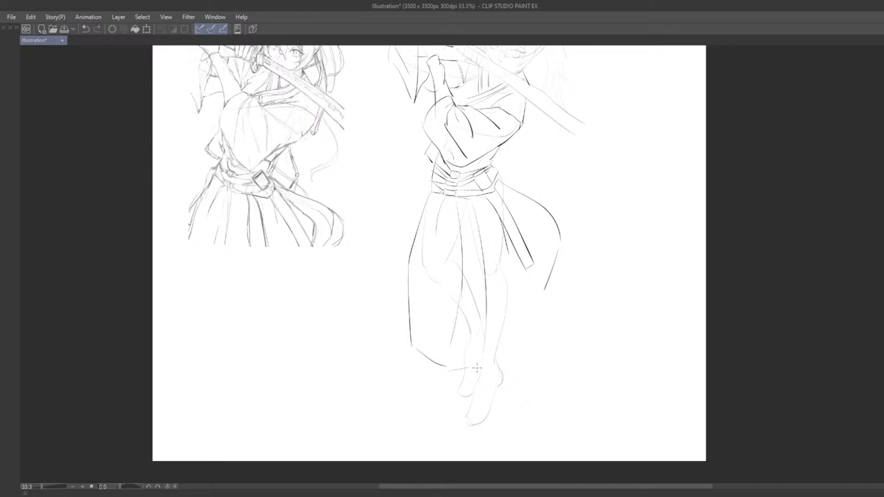
Draw the skirt's lower bulge on the scabbard side and join it to the hem at the ankles.
{"action": "left_click_drag", "start_coordinate": [498, 368], "coordinate": [528, 348]}
{"action": "left_click_drag", "start_coordinate": [544, 298], "coordinate": [531, 346]}
{"action": "key", "text": "ctrl+z"}
{"action": "left_click_drag", "start_coordinate": [556, 271], "coordinate": [571, 316]}
{"action": "key", "text": "ctrl+z"}
{"action": "mouse_move", "coordinate": [555, 268]}
{"action": "left_mouse_down"}
{"action": "mouse_move", "coordinate": [569, 333]}
{"action": "mouse_move", "coordinate": [518, 362]}
{"action": "left_mouse_up"}
Add a fold line just behind the scabbard and extend the fold inside the skirt's billowing edge.
{"action": "scroll", "coordinate": [533, 345], "scroll_direction": "up", "scroll_amount": 3}
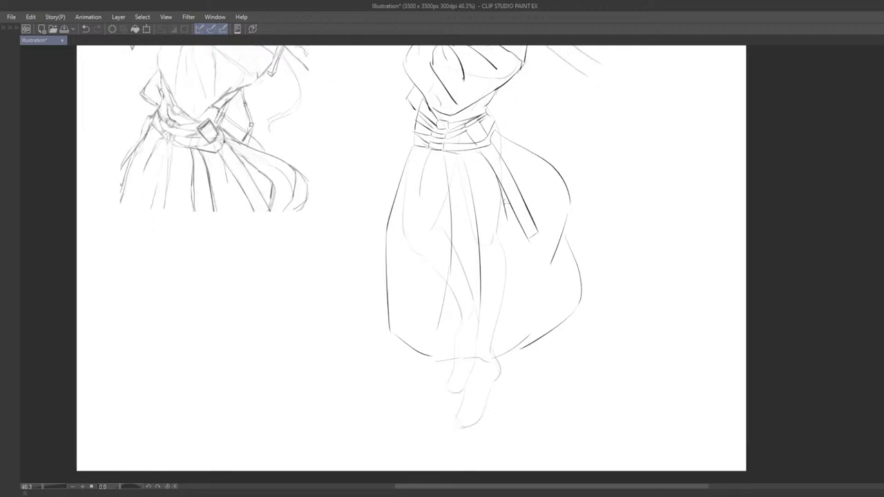
{"action": "scroll", "coordinate": [552, 270], "scroll_direction": "down", "scroll_amount": 3}
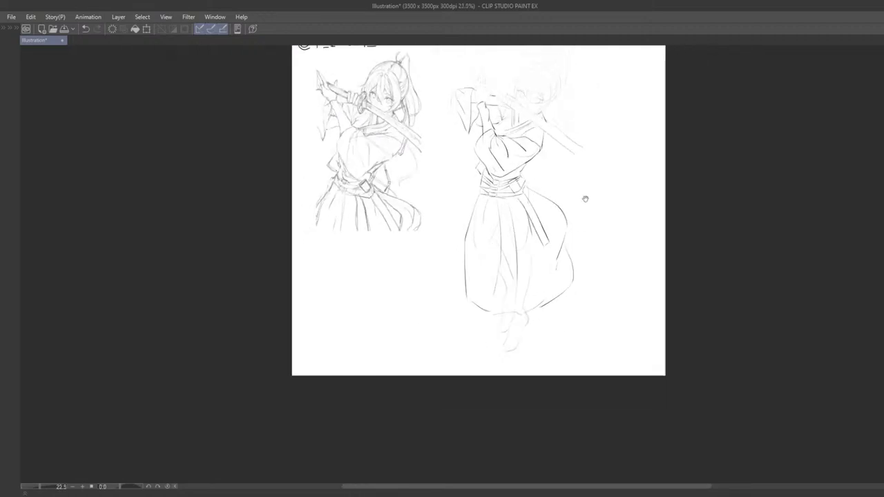
{"action": "scroll", "coordinate": [553, 190], "scroll_direction": "down", "scroll_amount": 3}
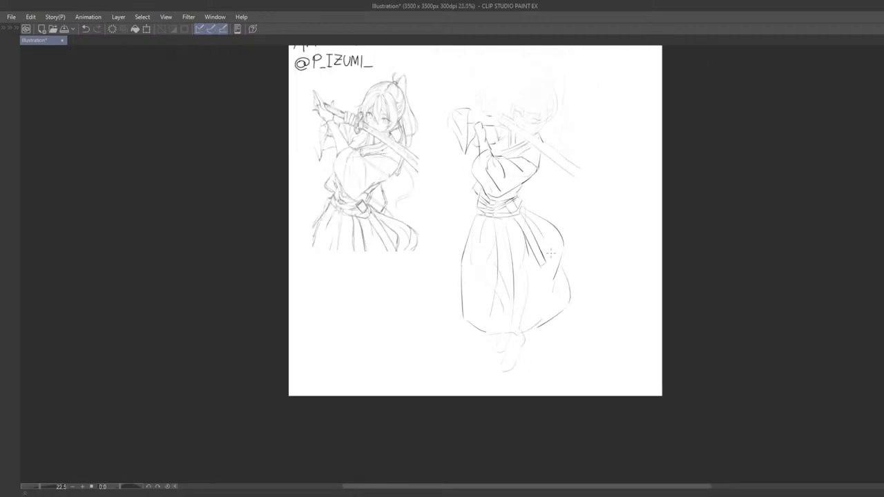
{"action": "scroll", "coordinate": [607, 187], "scroll_direction": "up", "scroll_amount": 4}
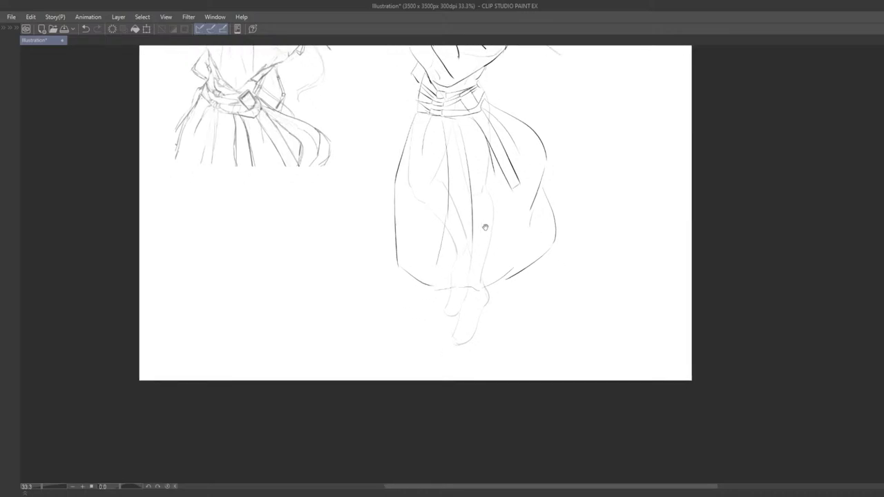
{"action": "scroll", "coordinate": [494, 264], "scroll_direction": "up", "scroll_amount": 3}
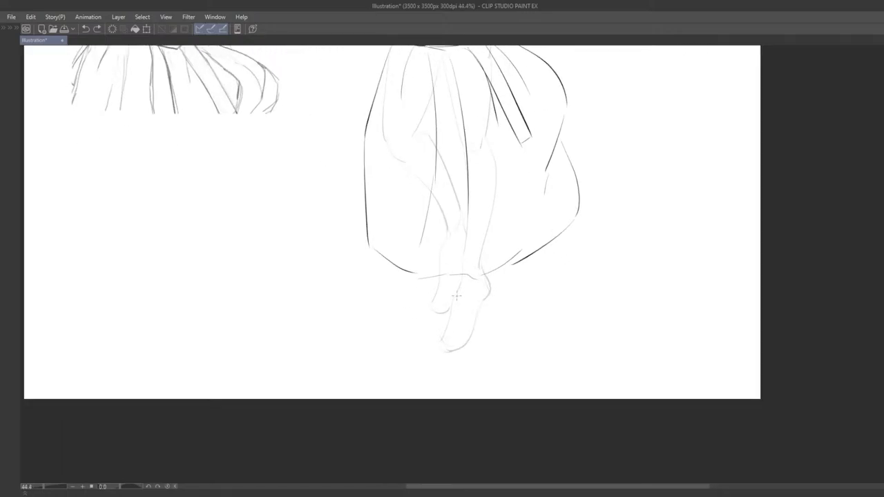
Draw a line down the front foot from the hem toward the toes, with short slanting strap lines above the toes.
{"action": "key", "text": "ctrl+z"}
{"action": "left_click_drag", "start_coordinate": [465, 286], "coordinate": [459, 333]}
{"action": "key", "text": "ctrl+z"}
{"action": "key", "text": "ctrl+z"}
{"action": "key", "text": "ctrl+z"}
{"action": "mouse_move", "coordinate": [467, 285]}
{"action": "left_mouse_down"}
{"action": "mouse_move", "coordinate": [459, 338]}
{"action": "mouse_move", "coordinate": [463, 311]}
{"action": "left_mouse_up"}
{"action": "left_click_drag", "start_coordinate": [480, 320], "coordinate": [473, 307]}
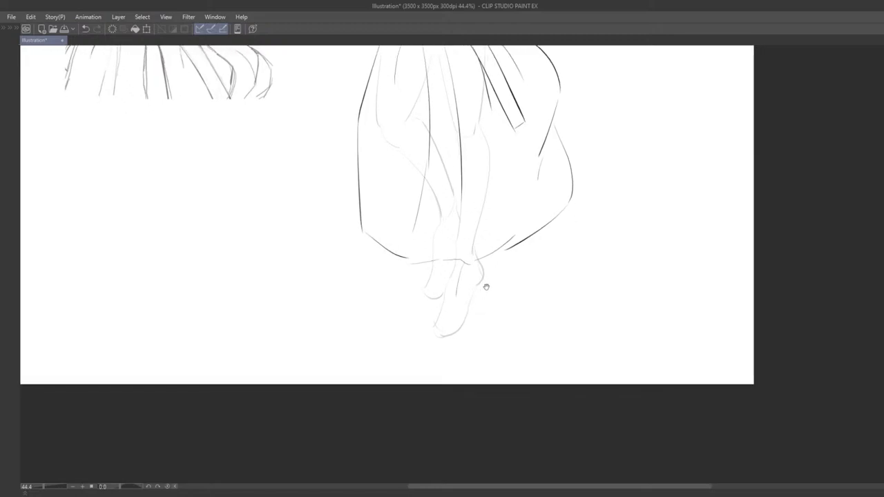
{"action": "mouse_move", "coordinate": [473, 249]}
{"action": "left_mouse_down"}
{"action": "mouse_move", "coordinate": [458, 261]}
{"action": "mouse_move", "coordinate": [432, 347]}
{"action": "mouse_move", "coordinate": [449, 287]}
{"action": "mouse_move", "coordinate": [490, 271]}
{"action": "mouse_move", "coordinate": [475, 263]}
{"action": "left_mouse_up"}
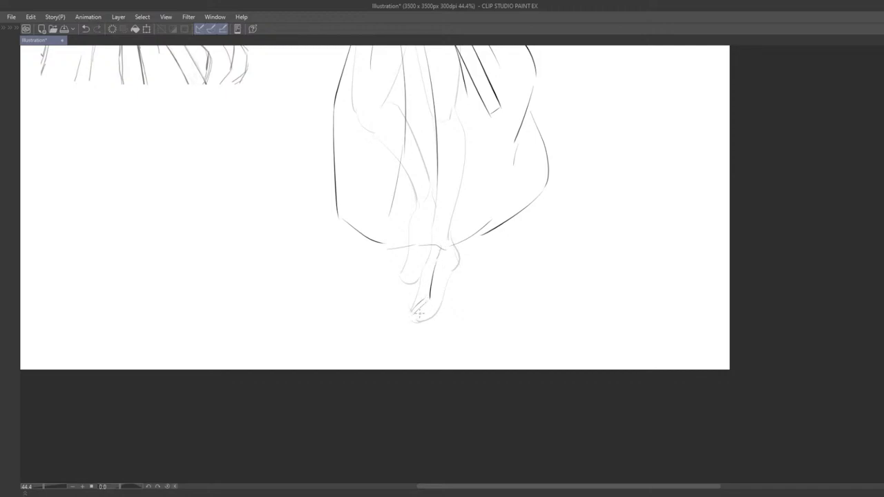
Add a second parallel line down the front foot and complete the V-shaped strap and curved tip over the toes.
{"action": "left_click_drag", "start_coordinate": [440, 259], "coordinate": [432, 285]}
{"action": "key", "text": "ctrl+z"}
{"action": "left_click_drag", "start_coordinate": [442, 249], "coordinate": [426, 296]}
{"action": "key", "text": "ctrl+z"}
{"action": "left_click_drag", "start_coordinate": [442, 256], "coordinate": [429, 301]}
{"action": "key", "text": "ctrl+z"}
{"action": "mouse_move", "coordinate": [418, 301]}
{"action": "left_mouse_down"}
{"action": "mouse_move", "coordinate": [410, 315]}
{"action": "mouse_move", "coordinate": [441, 318]}
{"action": "left_mouse_up"}
{"action": "key", "text": "ctrl+z"}
{"action": "mouse_move", "coordinate": [450, 257]}
{"action": "left_mouse_down"}
{"action": "mouse_move", "coordinate": [454, 276]}
{"action": "mouse_move", "coordinate": [470, 255]}
{"action": "left_mouse_up"}
{"action": "key", "text": "ctrl+z"}
{"action": "key", "text": "ctrl+z"}
{"action": "mouse_move", "coordinate": [414, 264]}
{"action": "left_mouse_down"}
{"action": "mouse_move", "coordinate": [446, 265]}
{"action": "mouse_move", "coordinate": [458, 277]}
{"action": "mouse_move", "coordinate": [431, 298]}
{"action": "mouse_move", "coordinate": [446, 225]}
{"action": "mouse_move", "coordinate": [449, 253]}
{"action": "left_mouse_up"}
{"action": "key", "text": "ctrl+y"}
{"action": "key", "text": "ctrl+z"}
{"action": "key", "text": "ctrl+y"}
{"action": "key", "text": "ctrl+z"}
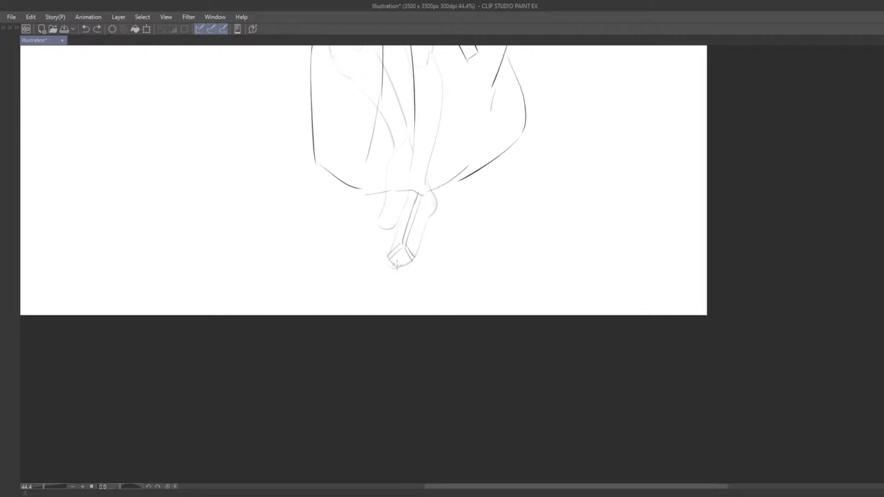
Draw the front foot's footwear contour around the heel and along the sole to the toes.
{"action": "left_click_drag", "start_coordinate": [431, 188], "coordinate": [438, 208]}
{"action": "key", "text": "ctrl+z"}
{"action": "key", "text": "ctrl+z"}
{"action": "left_click_drag", "start_coordinate": [438, 208], "coordinate": [424, 237]}
{"action": "key", "text": "ctrl+z"}
{"action": "left_click_drag", "start_coordinate": [420, 264], "coordinate": [442, 202]}
{"action": "left_click_drag", "start_coordinate": [435, 187], "coordinate": [435, 309]}
{"action": "scroll", "coordinate": [434, 304], "scroll_direction": "down", "scroll_amount": 3}
{"action": "scroll", "coordinate": [434, 303], "scroll_direction": "down", "scroll_amount": 3}
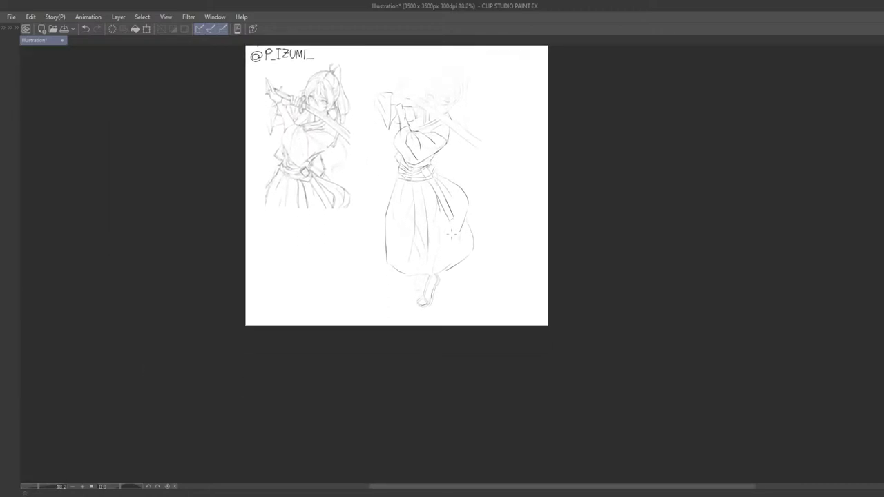
Draw the rear foot's footwear below the hem with strap lines down the foot and a curved toe tip.
{"action": "scroll", "coordinate": [450, 241], "scroll_direction": "up", "scroll_amount": 4}
{"action": "left_click_drag", "start_coordinate": [403, 315], "coordinate": [444, 283]}
{"action": "scroll", "coordinate": [441, 282], "scroll_direction": "up", "scroll_amount": 2}
{"action": "left_click_drag", "start_coordinate": [418, 243], "coordinate": [412, 270]}
{"action": "key", "text": "ctrl+z"}
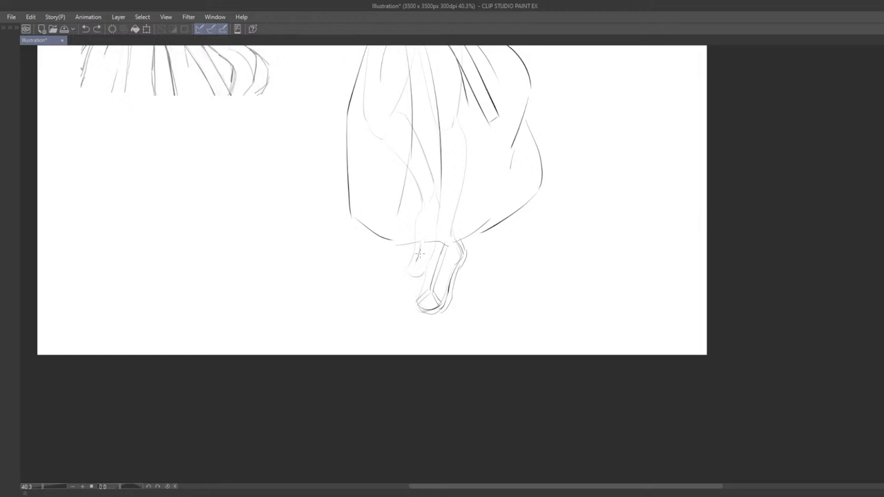
{"action": "scroll", "coordinate": [417, 261], "scroll_direction": "up", "scroll_amount": 1}
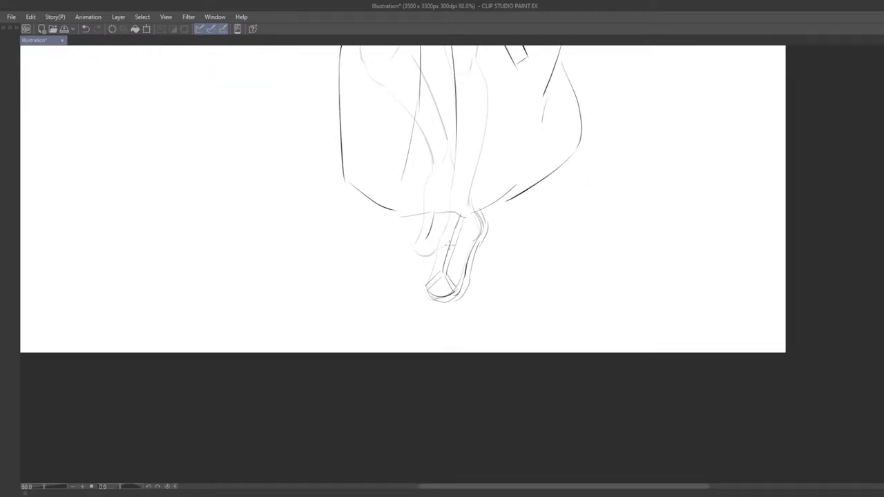
{"action": "key", "text": "ctrl+z"}
{"action": "mouse_move", "coordinate": [437, 215]}
{"action": "left_mouse_down"}
{"action": "mouse_move", "coordinate": [427, 246]}
{"action": "mouse_move", "coordinate": [424, 238]}
{"action": "mouse_move", "coordinate": [419, 250]}
{"action": "mouse_move", "coordinate": [420, 242]}
{"action": "mouse_move", "coordinate": [409, 244]}
{"action": "mouse_move", "coordinate": [421, 247]}
{"action": "mouse_move", "coordinate": [425, 238]}
{"action": "mouse_move", "coordinate": [414, 249]}
{"action": "mouse_move", "coordinate": [436, 252]}
{"action": "left_mouse_up"}
{"action": "key", "text": "ctrl+z"}
{"action": "key", "text": "ctrl+z"}
{"action": "key", "text": "ctrl+z"}
{"action": "key", "text": "ctrl+z"}
{"action": "key", "text": "ctrl+z"}
{"action": "key", "text": "ctrl+z"}
{"action": "scroll", "coordinate": [433, 266], "scroll_direction": "down", "scroll_amount": 4}
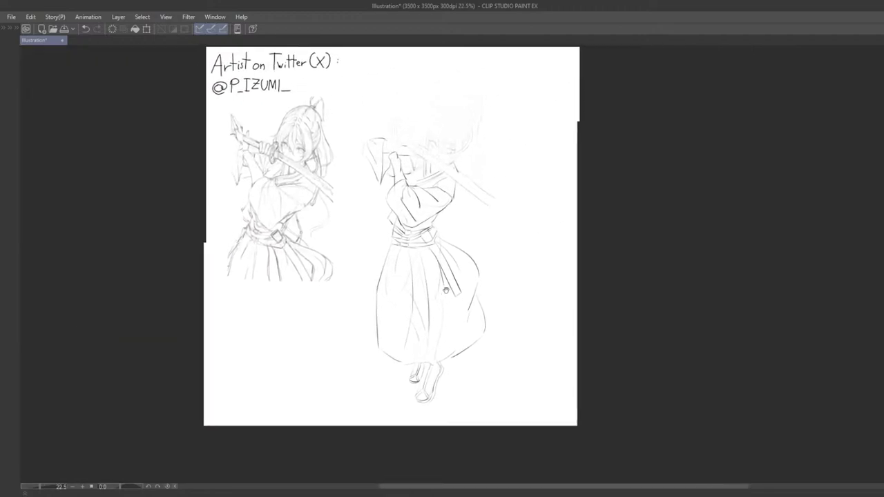
Add pleat lines running down from the sash on the skirt's side away from the scabbard.
{"action": "scroll", "coordinate": [397, 257], "scroll_direction": "up", "scroll_amount": 1}
{"action": "left_click_drag", "start_coordinate": [394, 191], "coordinate": [399, 222]}
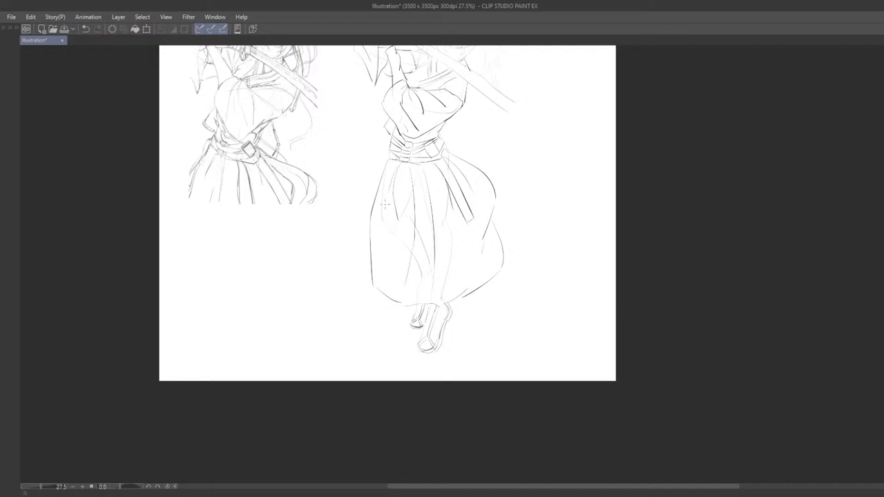
{"action": "scroll", "coordinate": [393, 178], "scroll_direction": "up", "scroll_amount": 2}
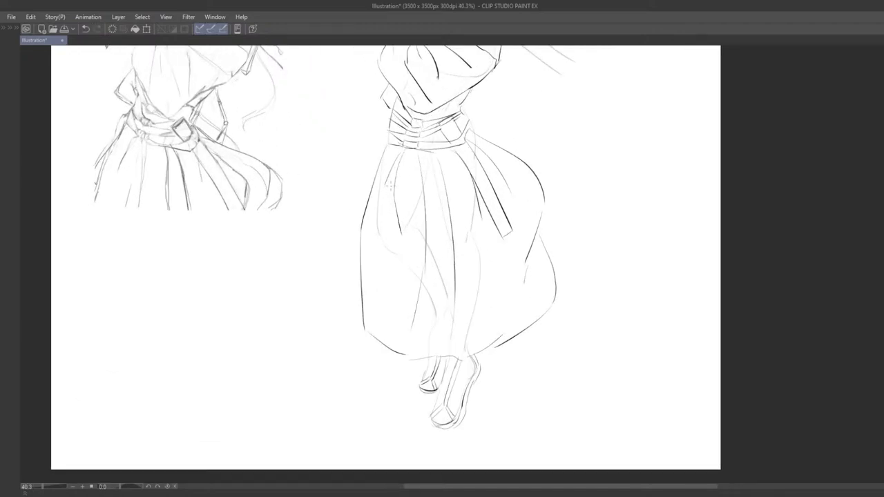
{"action": "left_click_drag", "start_coordinate": [408, 161], "coordinate": [411, 191]}
Draw a hooked fold line inside the skirt's billowing side, below the scabbard and near the hem.
{"action": "left_click_drag", "start_coordinate": [505, 286], "coordinate": [474, 242]}
{"action": "mouse_move", "coordinate": [469, 218]}
{"action": "left_mouse_down"}
{"action": "mouse_move", "coordinate": [448, 275]}
{"action": "mouse_move", "coordinate": [478, 274]}
{"action": "left_mouse_up"}
{"action": "key", "text": "ctrl+z"}
{"action": "scroll", "coordinate": [478, 278], "scroll_direction": "down", "scroll_amount": 2}
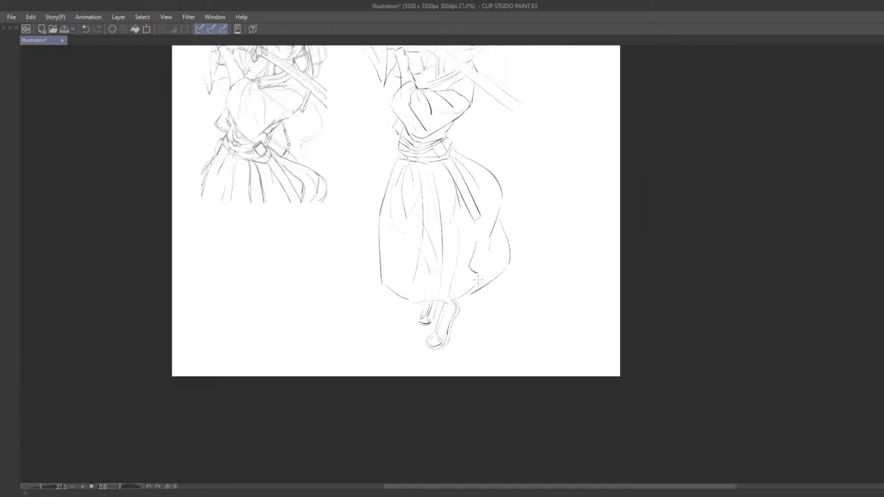
{"action": "scroll", "coordinate": [478, 280], "scroll_direction": "down", "scroll_amount": 1}
{"action": "scroll", "coordinate": [571, 209], "scroll_direction": "down", "scroll_amount": 1}
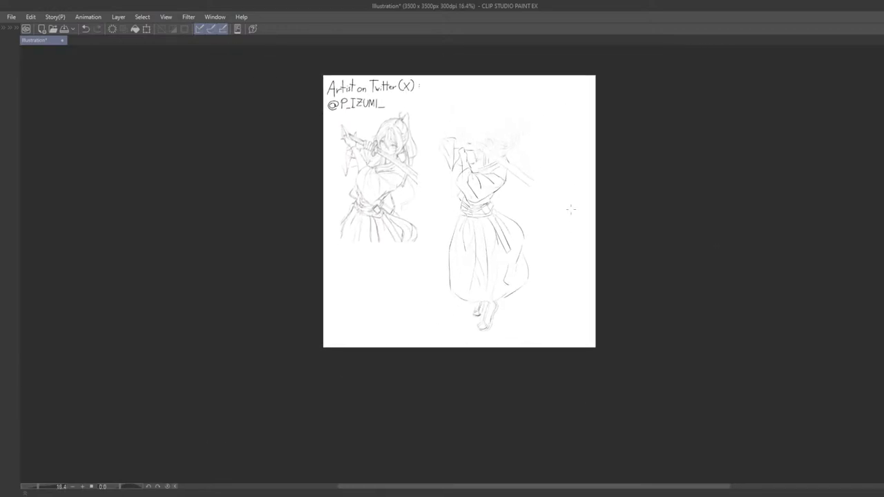
Extend the long fold line beside the scabbard down over the front leg of the skirt.
{"action": "scroll", "coordinate": [570, 210], "scroll_direction": "up", "scroll_amount": 3}
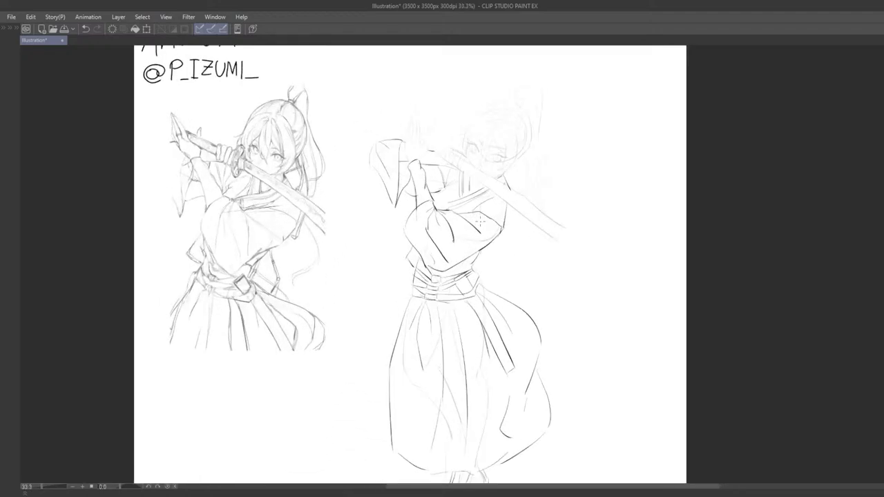
{"action": "left_click_drag", "start_coordinate": [418, 265], "coordinate": [413, 272]}
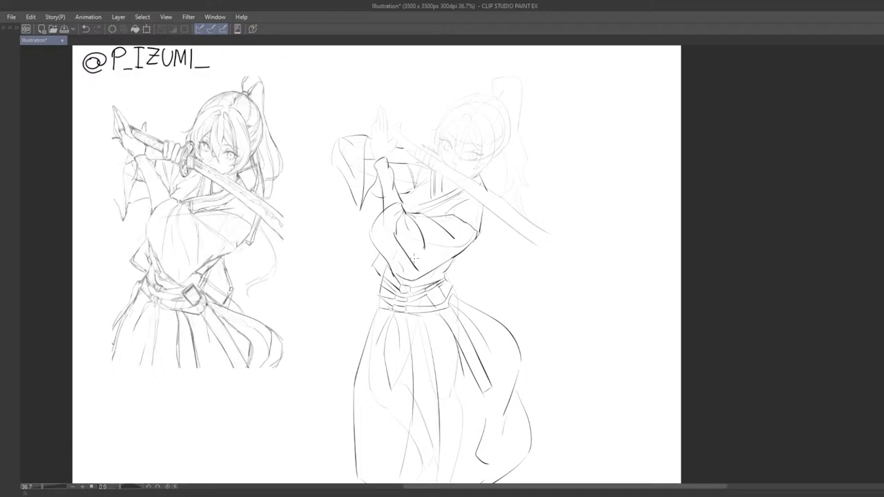
{"action": "left_click_drag", "start_coordinate": [533, 345], "coordinate": [543, 307]}
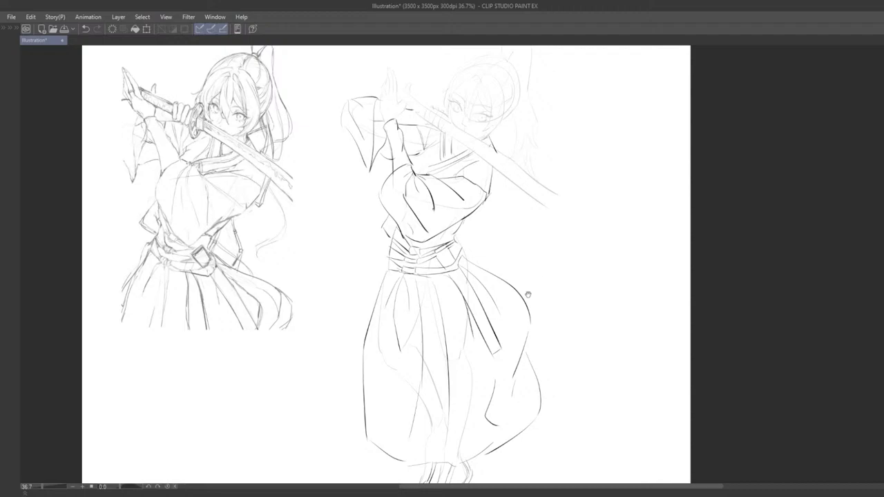
{"action": "mouse_move", "coordinate": [518, 346]}
{"action": "left_mouse_down"}
{"action": "mouse_move", "coordinate": [537, 346]}
{"action": "mouse_move", "coordinate": [530, 367]}
{"action": "mouse_move", "coordinate": [513, 329]}
{"action": "left_mouse_up"}
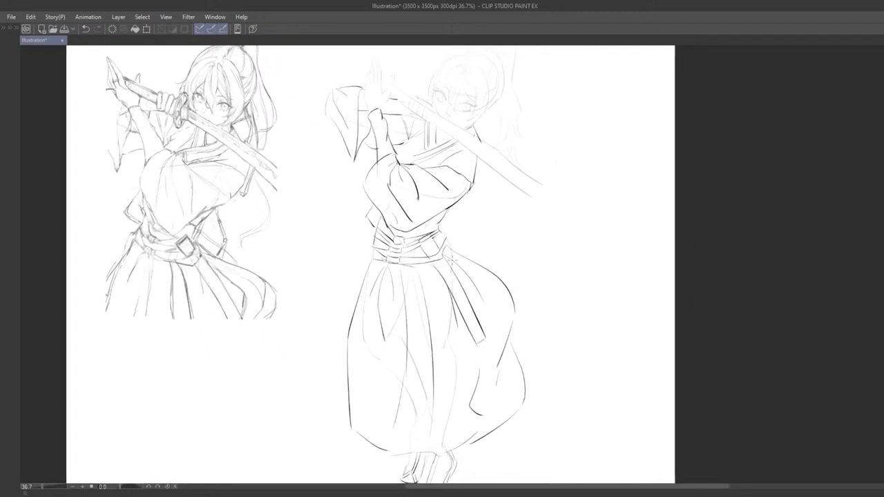
{"action": "left_click_drag", "start_coordinate": [515, 187], "coordinate": [498, 207]}
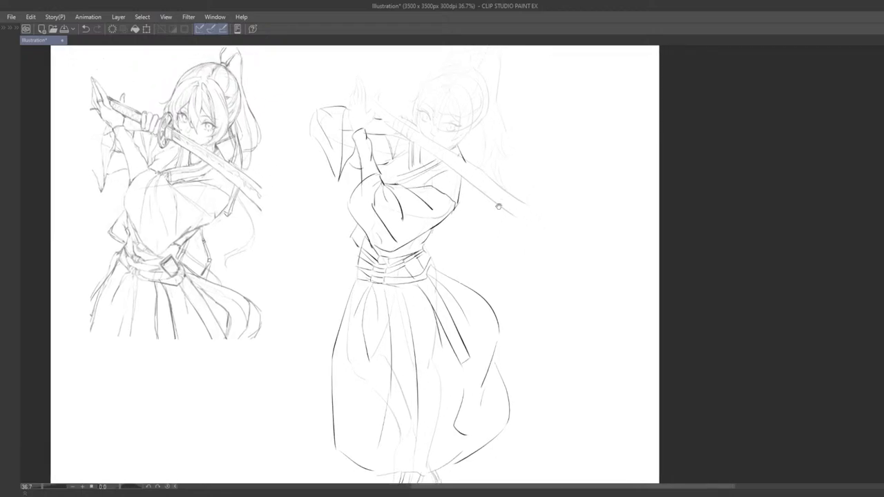
{"action": "left_click_drag", "start_coordinate": [495, 296], "coordinate": [466, 271]}
{"action": "scroll", "coordinate": [466, 272], "scroll_direction": "up", "scroll_amount": 2}
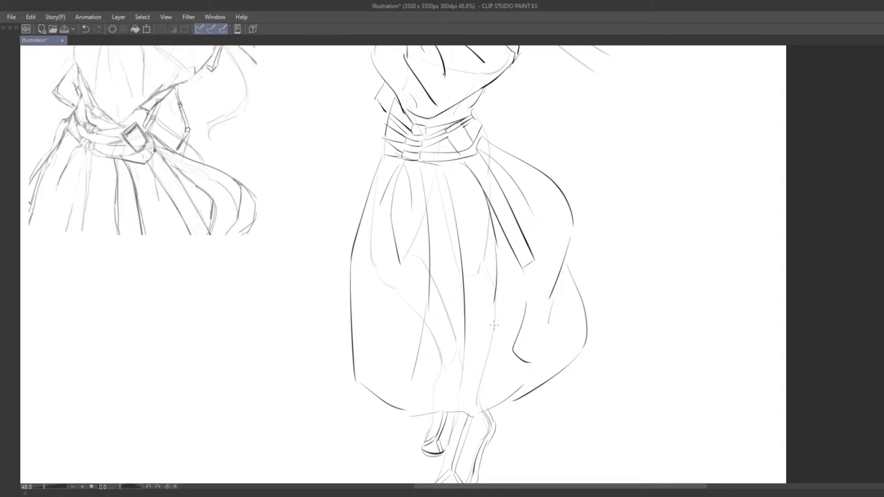
{"action": "scroll", "coordinate": [493, 323], "scroll_direction": "down", "scroll_amount": 3}
{"action": "left_click_drag", "start_coordinate": [492, 323], "coordinate": [478, 279]}
{"action": "scroll", "coordinate": [404, 263], "scroll_direction": "up", "scroll_amount": 2}
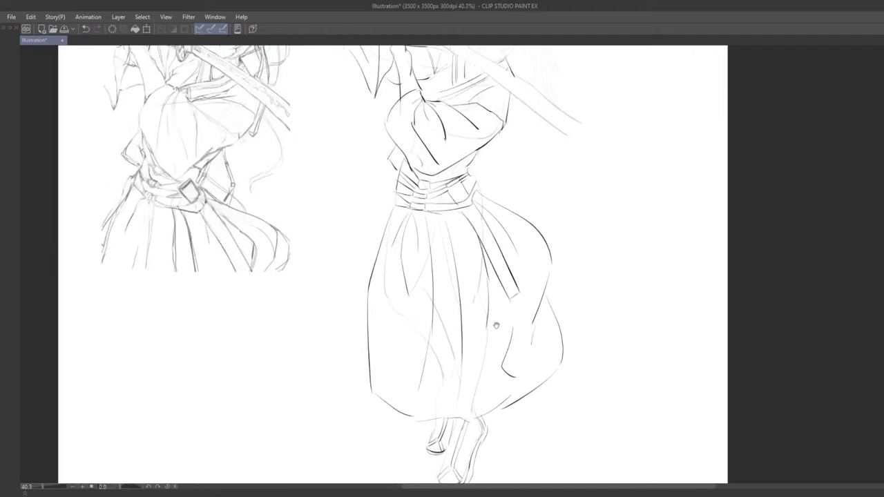
{"action": "key", "text": "ctrl+z"}
Draw a curved fold line low on the skirt's side away from the scabbard, bending toward the hem.
{"action": "left_click_drag", "start_coordinate": [409, 305], "coordinate": [410, 368]}
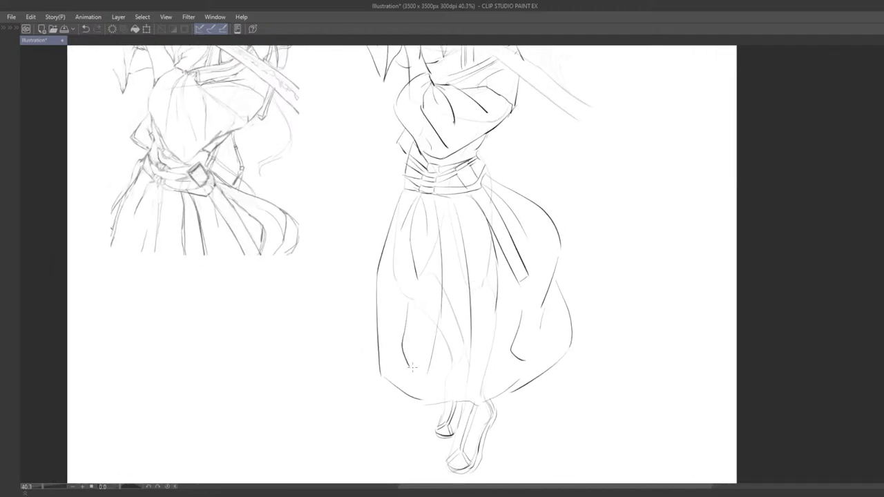
{"action": "key", "text": "ctrl+z"}
{"action": "left_click_drag", "start_coordinate": [403, 319], "coordinate": [414, 374]}
{"action": "key", "text": "ctrl+z"}
{"action": "left_click_drag", "start_coordinate": [401, 335], "coordinate": [415, 375]}
{"action": "scroll", "coordinate": [423, 359], "scroll_direction": "down", "scroll_amount": 3}
Draw the upper edge of the sword hilt from the raised palm to the gripping hand.
{"action": "left_click_drag", "start_coordinate": [423, 295], "coordinate": [452, 437]}
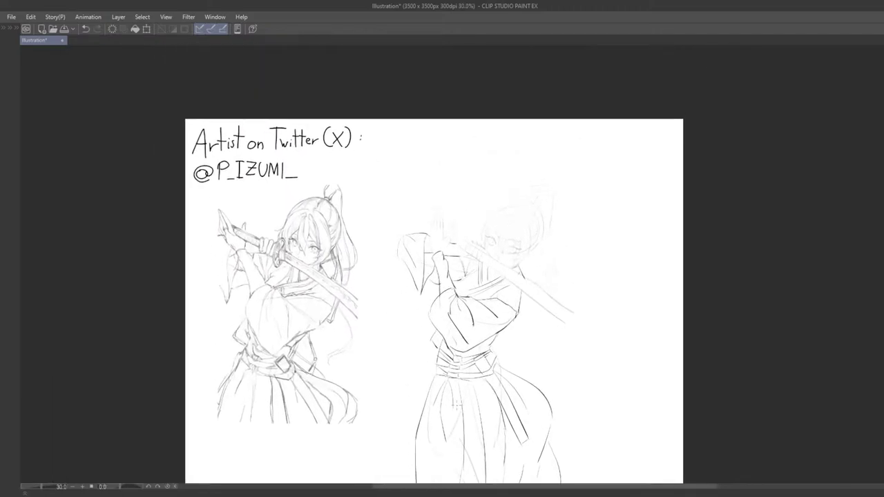
{"action": "scroll", "coordinate": [462, 358], "scroll_direction": "up", "scroll_amount": 3}
{"action": "left_click_drag", "start_coordinate": [470, 358], "coordinate": [455, 371]}
{"action": "scroll", "coordinate": [447, 351], "scroll_direction": "up", "scroll_amount": 2}
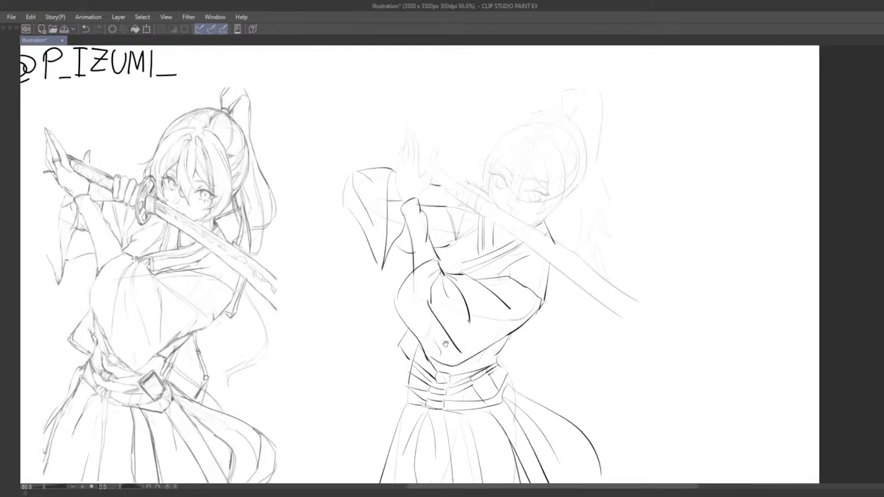
{"action": "left_click_drag", "start_coordinate": [455, 322], "coordinate": [468, 369]}
{"action": "scroll", "coordinate": [420, 265], "scroll_direction": "up", "scroll_amount": 2}
{"action": "left_click_drag", "start_coordinate": [424, 272], "coordinate": [439, 248]}
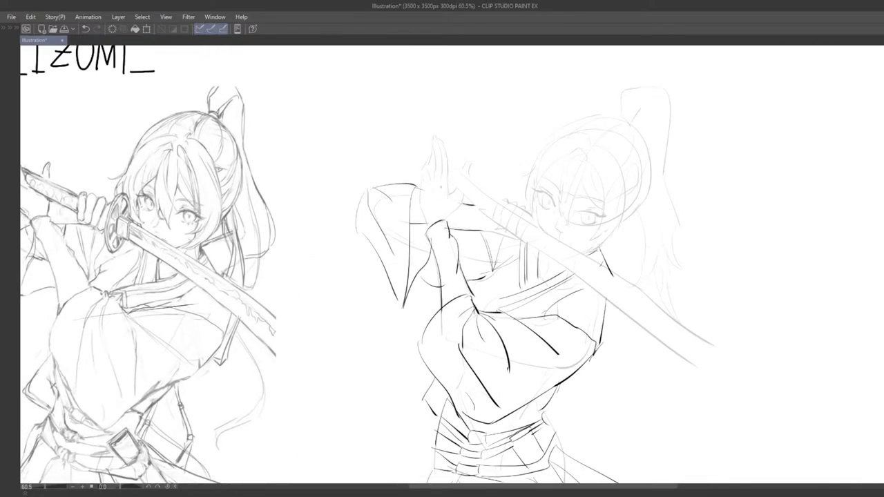
{"action": "left_click_drag", "start_coordinate": [447, 165], "coordinate": [450, 184]}
{"action": "mouse_move", "coordinate": [466, 204]}
{"action": "left_mouse_down"}
{"action": "mouse_move", "coordinate": [475, 210]}
{"action": "mouse_move", "coordinate": [499, 191]}
{"action": "left_mouse_up"}
{"action": "key", "text": "ctrl+z"}
{"action": "left_click_drag", "start_coordinate": [490, 153], "coordinate": [531, 195]}
{"action": "key", "text": "ctrl+z"}
{"action": "mouse_move", "coordinate": [487, 157]}
{"action": "left_mouse_down"}
{"action": "mouse_move", "coordinate": [541, 194]}
{"action": "mouse_move", "coordinate": [511, 172]}
{"action": "mouse_move", "coordinate": [530, 186]}
{"action": "mouse_move", "coordinate": [533, 210]}
{"action": "mouse_move", "coordinate": [521, 194]}
{"action": "left_mouse_up"}
{"action": "key", "text": "ctrl+z"}
{"action": "key", "text": "ctrl+y"}
{"action": "key", "text": "ctrl+z"}
{"action": "key", "text": "ctrl+y"}
{"action": "key", "text": "ctrl+z"}
{"action": "key", "text": "ctrl+z"}
{"action": "key", "text": "ctrl+z"}
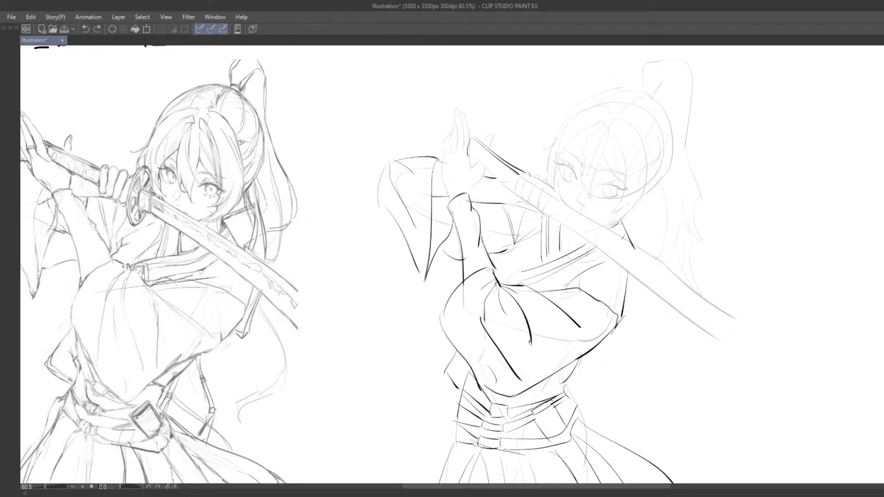
Close the hilt outline with its rounded end at the palm and its lower edge toward the gripping hand.
{"action": "mouse_move", "coordinate": [523, 206]}
{"action": "left_mouse_down"}
{"action": "mouse_move", "coordinate": [482, 237]}
{"action": "mouse_move", "coordinate": [512, 239]}
{"action": "left_mouse_up"}
{"action": "mouse_move", "coordinate": [456, 165]}
{"action": "left_mouse_down"}
{"action": "mouse_move", "coordinate": [508, 195]}
{"action": "mouse_move", "coordinate": [489, 173]}
{"action": "left_mouse_up"}
{"action": "key", "text": "ctrl+z"}
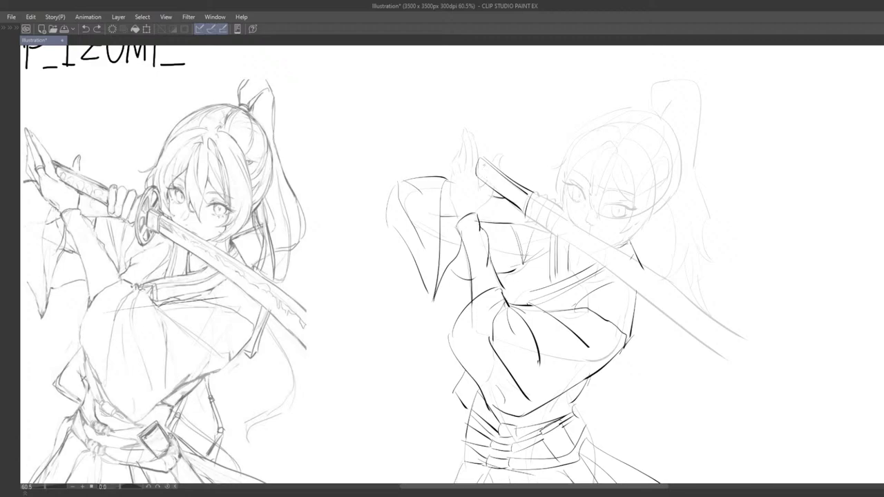
Draw a row of five oval wrap openings along the hilt between the palm and the gripping hand.
{"action": "mouse_move", "coordinate": [524, 233]}
{"action": "left_mouse_down"}
{"action": "mouse_move", "coordinate": [519, 213]}
{"action": "mouse_move", "coordinate": [530, 217]}
{"action": "mouse_move", "coordinate": [530, 231]}
{"action": "mouse_move", "coordinate": [528, 221]}
{"action": "mouse_move", "coordinate": [543, 226]}
{"action": "left_mouse_up"}
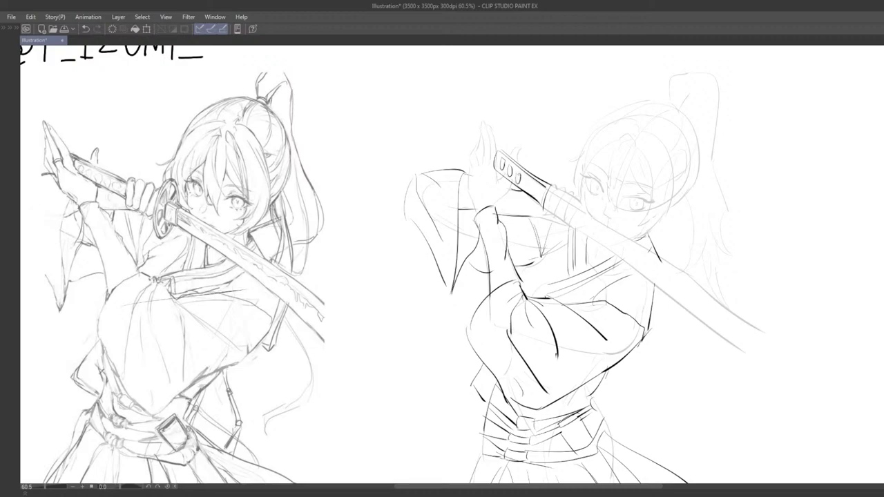
{"action": "left_click_drag", "start_coordinate": [530, 190], "coordinate": [498, 209]}
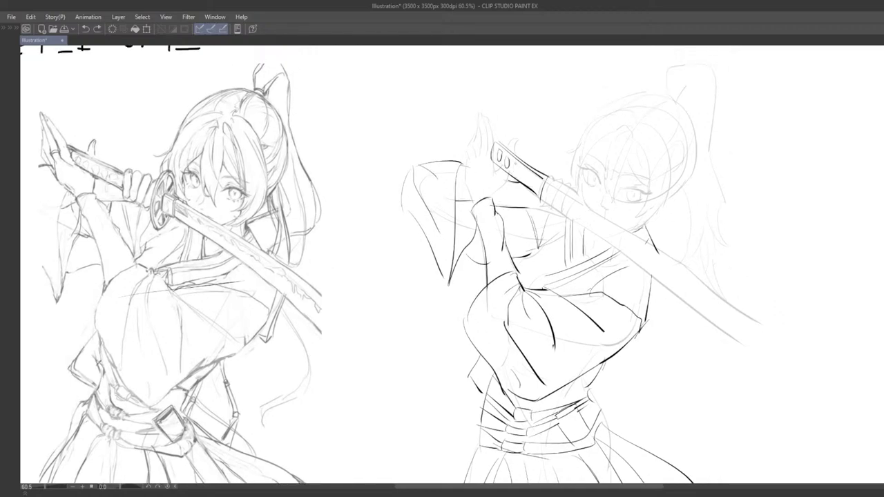
{"action": "mouse_move", "coordinate": [524, 167]}
{"action": "left_mouse_down"}
{"action": "mouse_move", "coordinate": [520, 187]}
{"action": "mouse_move", "coordinate": [539, 217]}
{"action": "mouse_move", "coordinate": [513, 212]}
{"action": "left_mouse_up"}
{"action": "key", "text": "ctrl+z"}
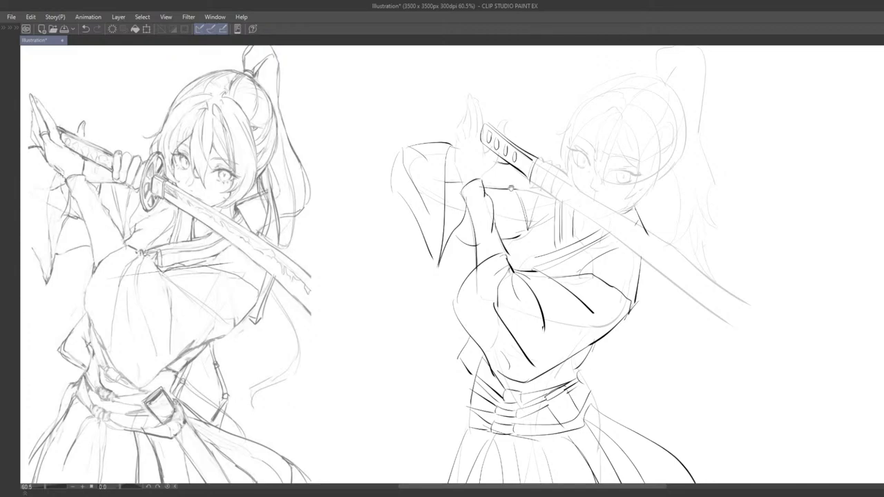
{"action": "mouse_move", "coordinate": [508, 315]}
{"action": "left_mouse_down"}
{"action": "mouse_move", "coordinate": [511, 292]}
{"action": "mouse_move", "coordinate": [501, 327]}
{"action": "left_mouse_up"}
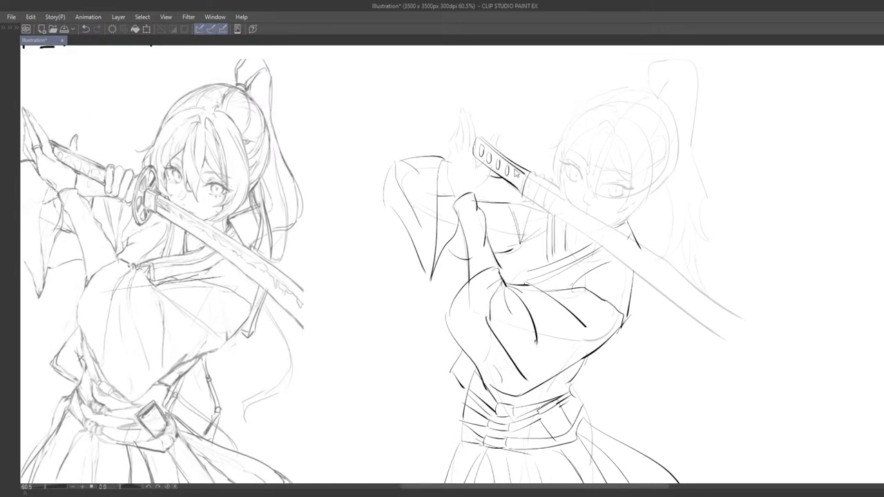
{"action": "key", "text": "ctrl+z"}
{"action": "key", "text": "ctrl+z"}
{"action": "key", "text": "ctrl+z"}
{"action": "left_click_drag", "start_coordinate": [508, 165], "coordinate": [513, 185]}
{"action": "mouse_move", "coordinate": [522, 229]}
{"action": "left_mouse_down"}
{"action": "mouse_move", "coordinate": [505, 239]}
{"action": "mouse_move", "coordinate": [529, 252]}
{"action": "mouse_move", "coordinate": [492, 270]}
{"action": "mouse_move", "coordinate": [505, 256]}
{"action": "left_mouse_up"}
{"action": "mouse_move", "coordinate": [499, 203]}
{"action": "left_mouse_down"}
{"action": "mouse_move", "coordinate": [508, 209]}
{"action": "mouse_move", "coordinate": [505, 201]}
{"action": "left_mouse_up"}
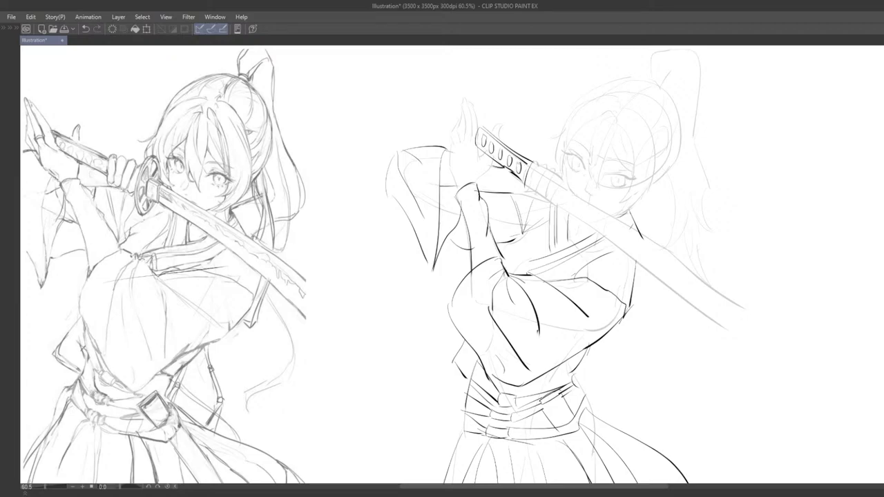
Try to draw the sword guard's curved edge beside the gripping hand.
{"action": "left_click_drag", "start_coordinate": [527, 199], "coordinate": [505, 177]}
{"action": "mouse_move", "coordinate": [581, 253]}
{"action": "left_mouse_down"}
{"action": "mouse_move", "coordinate": [532, 283]}
{"action": "mouse_move", "coordinate": [539, 267]}
{"action": "left_mouse_up"}
{"action": "mouse_move", "coordinate": [471, 144]}
{"action": "left_mouse_down"}
{"action": "mouse_move", "coordinate": [461, 182]}
{"action": "mouse_move", "coordinate": [504, 178]}
{"action": "mouse_move", "coordinate": [523, 205]}
{"action": "left_mouse_up"}
{"action": "key", "text": "ctrl+z"}
{"action": "key", "text": "ctrl+z"}
{"action": "left_click_drag", "start_coordinate": [532, 162], "coordinate": [522, 199]}
{"action": "key", "text": "ctrl+z"}
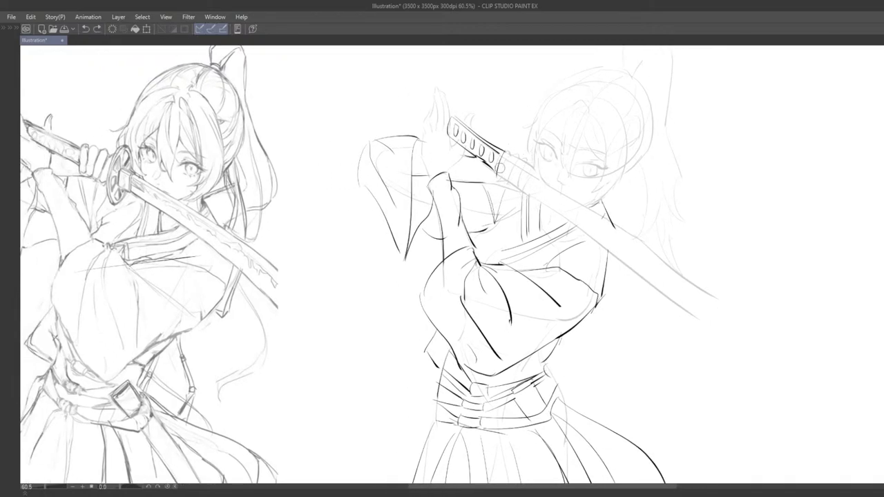
{"action": "key", "text": "ctrl+z"}
{"action": "mouse_move", "coordinate": [530, 163]}
{"action": "left_mouse_down"}
{"action": "mouse_move", "coordinate": [520, 179]}
{"action": "mouse_move", "coordinate": [524, 203]}
{"action": "left_mouse_up"}
{"action": "key", "text": "ctrl+z"}
{"action": "key", "text": "ctrl+z"}
{"action": "left_click_drag", "start_coordinate": [530, 163], "coordinate": [525, 205]}
{"action": "key", "text": "ctrl+z"}
{"action": "scroll", "coordinate": [518, 192], "scroll_direction": "down", "scroll_amount": 8}
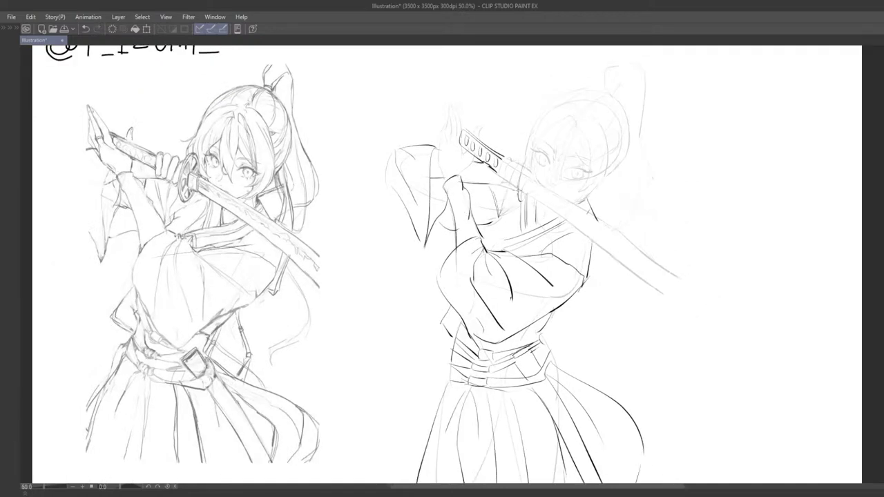
{"action": "scroll", "coordinate": [563, 153], "scroll_direction": "up", "scroll_amount": 5}
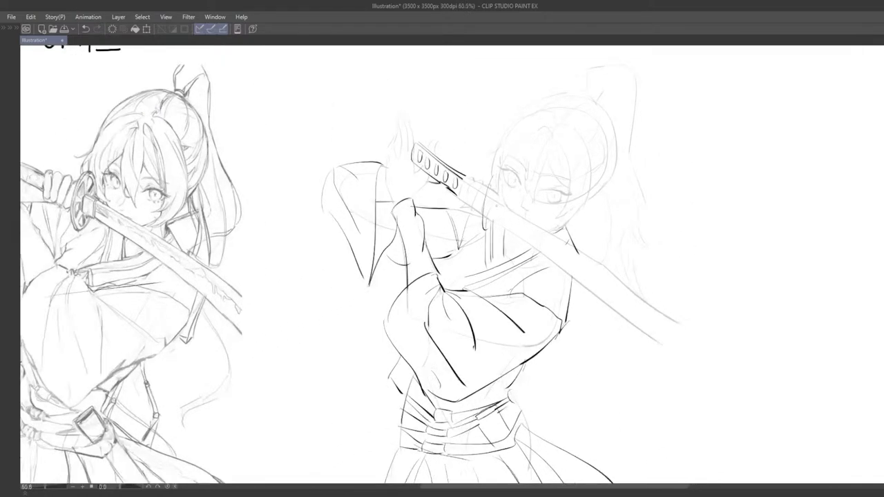
{"action": "key", "text": "ctrl+z"}
Draw the sword guard's curved near edge just past the gripping fingers, rounding it over at the upper end.
{"action": "left_click_drag", "start_coordinate": [521, 189], "coordinate": [503, 213]}
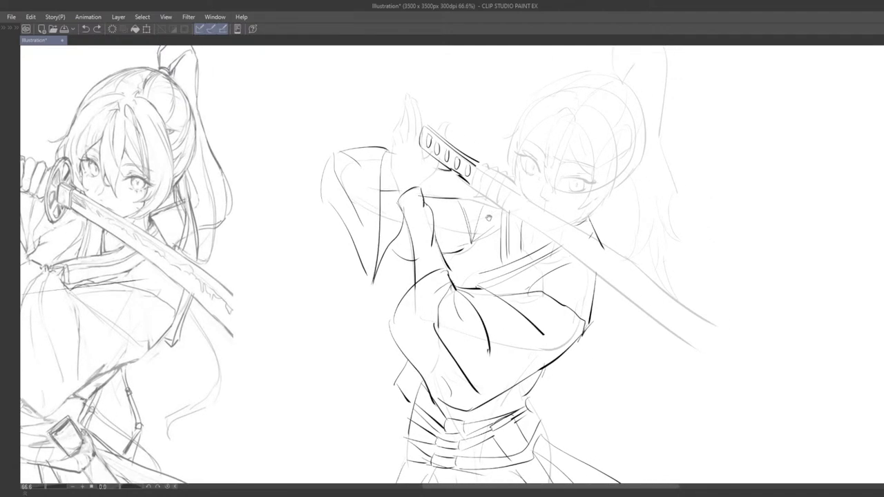
{"action": "scroll", "coordinate": [487, 238], "scroll_direction": "up", "scroll_amount": 1}
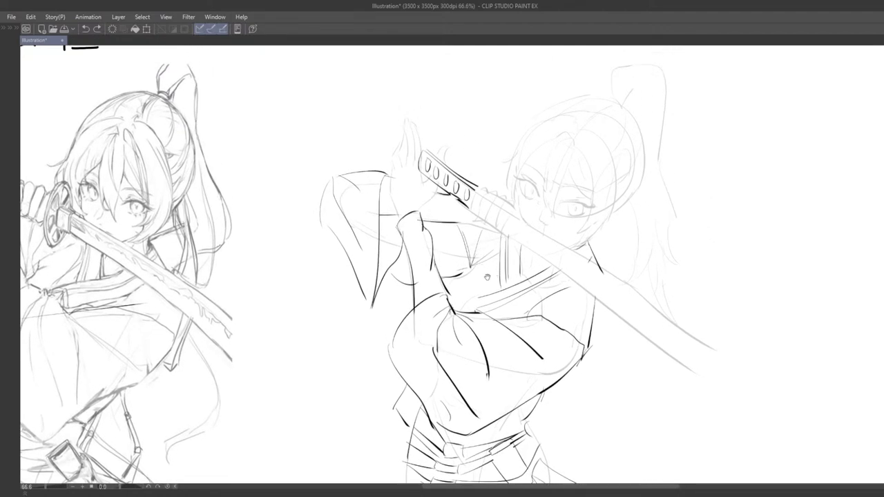
{"action": "left_click_drag", "start_coordinate": [496, 275], "coordinate": [503, 282]}
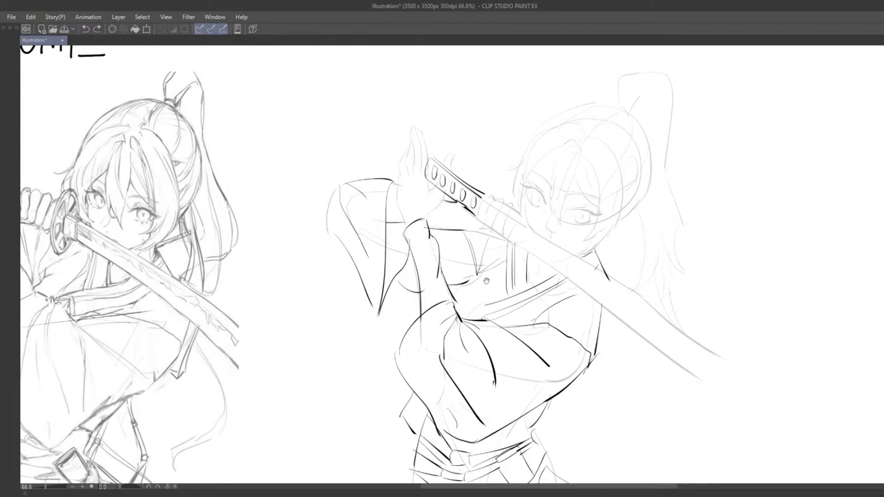
{"action": "left_click_drag", "start_coordinate": [487, 281], "coordinate": [498, 270]}
{"action": "left_click_drag", "start_coordinate": [533, 183], "coordinate": [518, 239]}
{"action": "key", "text": "ctrl+z"}
{"action": "key", "text": "ctrl+z"}
{"action": "key", "text": "ctrl+z"}
{"action": "key", "text": "ctrl+z"}
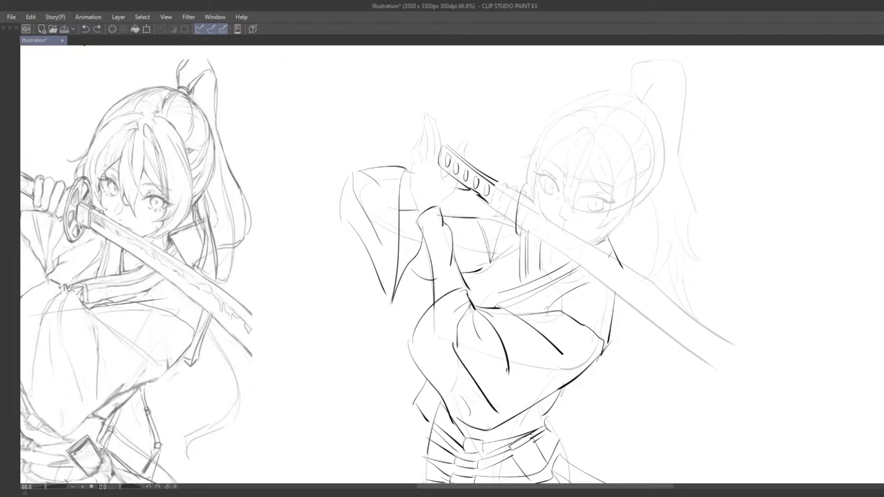
{"action": "key", "text": "ctrl+z"}
{"action": "mouse_move", "coordinate": [526, 183]}
{"action": "left_mouse_down"}
{"action": "mouse_move", "coordinate": [521, 220]}
{"action": "mouse_move", "coordinate": [528, 185]}
{"action": "mouse_move", "coordinate": [522, 224]}
{"action": "mouse_move", "coordinate": [530, 189]}
{"action": "left_mouse_up"}
{"action": "key", "text": "ctrl+z"}
{"action": "key", "text": "ctrl+z"}
{"action": "key", "text": "ctrl+z"}
{"action": "left_click_drag", "start_coordinate": [527, 183], "coordinate": [530, 188]}
{"action": "mouse_move", "coordinate": [528, 249]}
{"action": "left_mouse_down"}
{"action": "mouse_move", "coordinate": [518, 245]}
{"action": "mouse_move", "coordinate": [527, 256]}
{"action": "mouse_move", "coordinate": [530, 244]}
{"action": "left_mouse_up"}
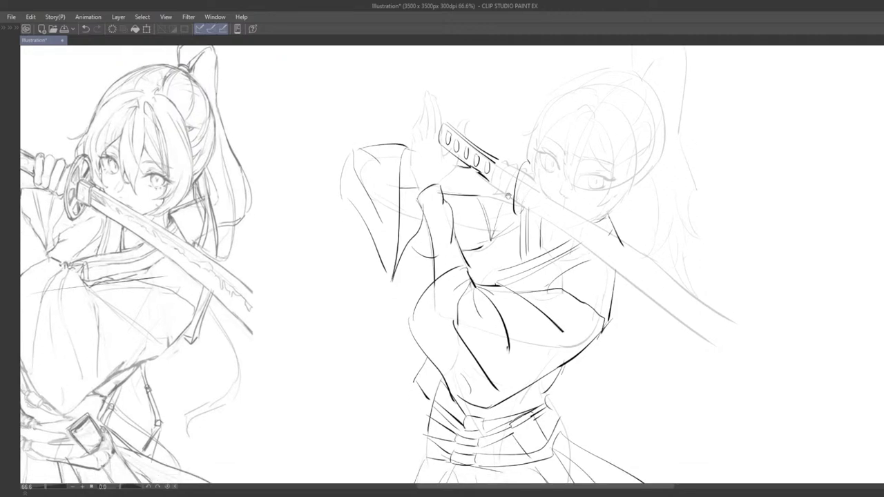
Try to draw the sword guard's far curved edge opposite its near edge.
{"action": "key", "text": "ctrl+z"}
{"action": "mouse_move", "coordinate": [508, 197]}
{"action": "left_mouse_down"}
{"action": "mouse_move", "coordinate": [521, 220]}
{"action": "mouse_move", "coordinate": [545, 228]}
{"action": "left_mouse_up"}
{"action": "key", "text": "ctrl+z"}
{"action": "left_click_drag", "start_coordinate": [550, 165], "coordinate": [531, 231]}
{"action": "key", "text": "ctrl+z"}
{"action": "key", "text": "ctrl+z"}
{"action": "left_click_drag", "start_coordinate": [548, 166], "coordinate": [532, 226]}
{"action": "key", "text": "ctrl+z"}
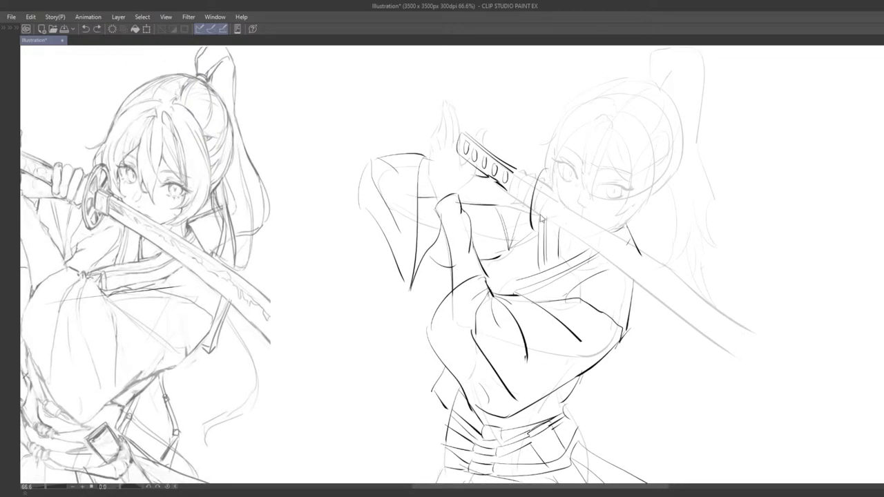
{"action": "mouse_move", "coordinate": [545, 170]}
{"action": "left_mouse_down"}
{"action": "mouse_move", "coordinate": [532, 228]}
{"action": "mouse_move", "coordinate": [534, 197]}
{"action": "mouse_move", "coordinate": [535, 213]}
{"action": "left_mouse_up"}
{"action": "key", "text": "ctrl+z"}
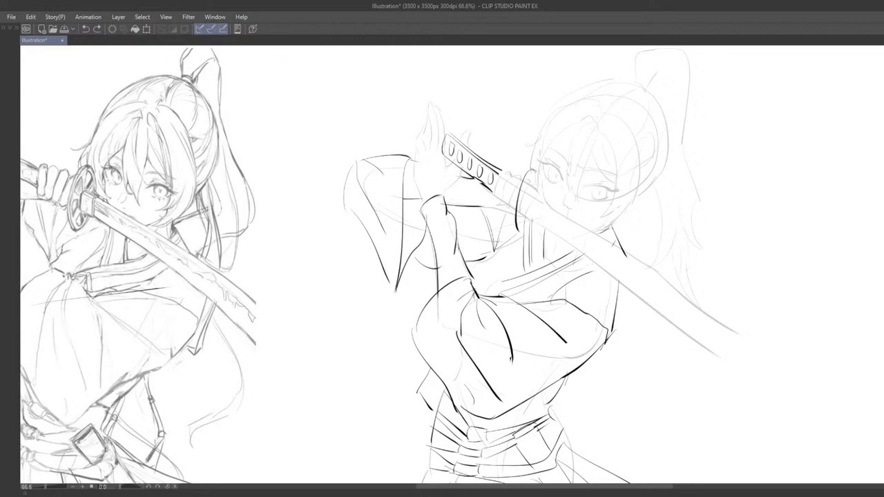
Draw the sword guard's far curved edge, closing the guard into a narrow upright oval beside the face.
{"action": "mouse_move", "coordinate": [534, 170]}
{"action": "left_mouse_down"}
{"action": "mouse_move", "coordinate": [537, 184]}
{"action": "mouse_move", "coordinate": [516, 220]}
{"action": "left_mouse_up"}
{"action": "key", "text": "ctrl+z"}
{"action": "left_click_drag", "start_coordinate": [530, 179], "coordinate": [520, 219]}
{"action": "key", "text": "ctrl+z"}
{"action": "left_click_drag", "start_coordinate": [530, 178], "coordinate": [520, 221]}
{"action": "key", "text": "ctrl+z"}
{"action": "left_click_drag", "start_coordinate": [529, 178], "coordinate": [520, 222]}
{"action": "left_click_drag", "start_coordinate": [549, 231], "coordinate": [541, 206]}
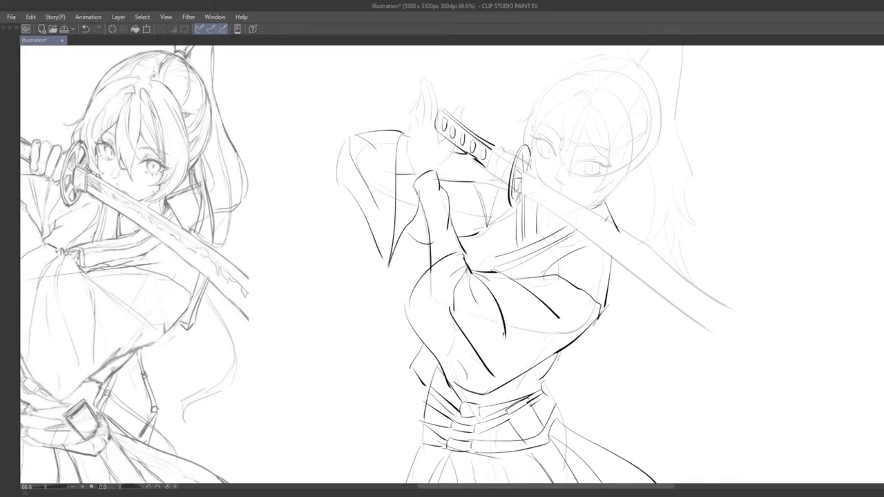
Draw the small rectangular collar where the blade emerges from the sword guard.
{"action": "key", "text": "ctrl+z"}
{"action": "left_click_drag", "start_coordinate": [524, 173], "coordinate": [522, 193]}
{"action": "key", "text": "ctrl+z"}
{"action": "left_click_drag", "start_coordinate": [523, 173], "coordinate": [524, 195]}
{"action": "key", "text": "ctrl+z"}
{"action": "left_click_drag", "start_coordinate": [525, 173], "coordinate": [529, 203]}
{"action": "left_click_drag", "start_coordinate": [558, 268], "coordinate": [535, 243]}
{"action": "left_click_drag", "start_coordinate": [551, 286], "coordinate": [492, 268]}
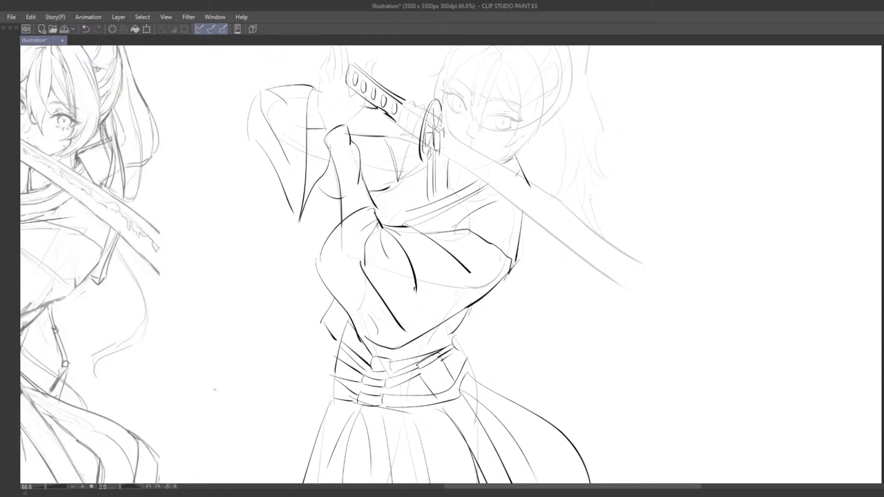
{"action": "scroll", "coordinate": [399, 299], "scroll_direction": "down", "scroll_amount": 1}
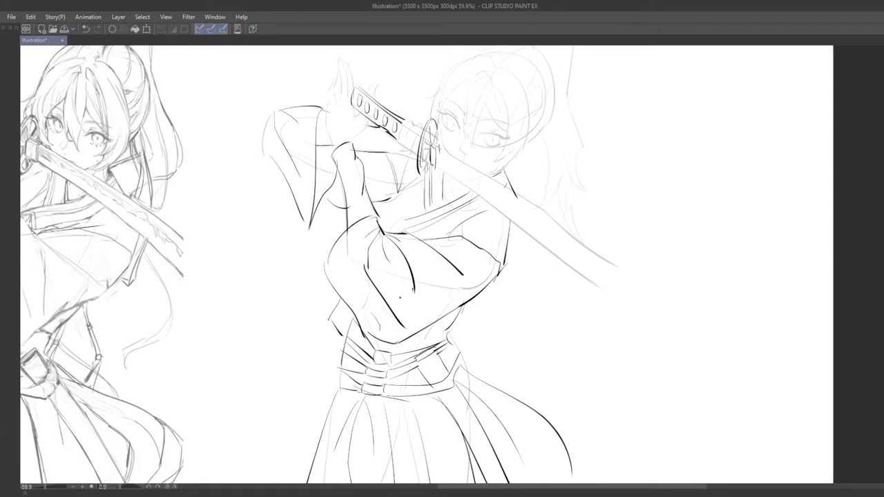
{"action": "left_click_drag", "start_coordinate": [413, 257], "coordinate": [444, 243]}
{"action": "scroll", "coordinate": [445, 244], "scroll_direction": "up", "scroll_amount": 1}
{"action": "mouse_move", "coordinate": [464, 210]}
{"action": "left_mouse_down"}
{"action": "mouse_move", "coordinate": [519, 197]}
{"action": "mouse_move", "coordinate": [521, 210]}
{"action": "left_mouse_up"}
{"action": "key", "text": "ctrl+z"}
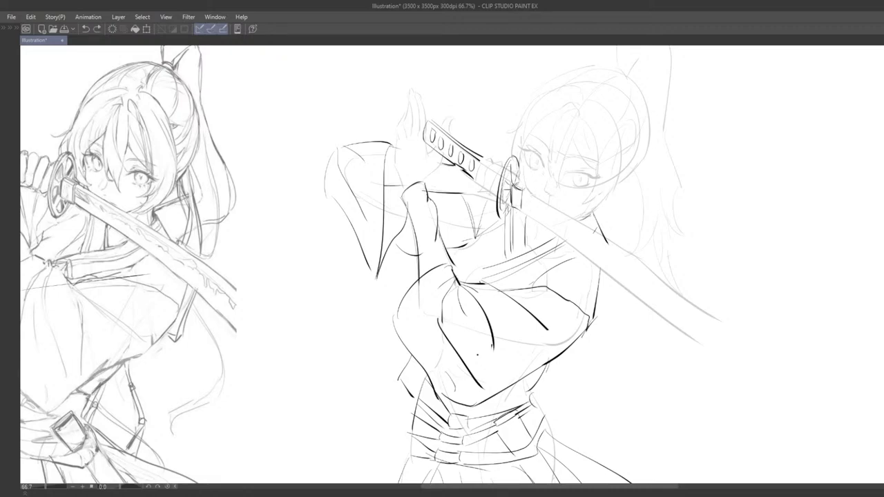
{"action": "left_click_drag", "start_coordinate": [531, 206], "coordinate": [515, 163]}
{"action": "left_click_drag", "start_coordinate": [639, 239], "coordinate": [618, 228]}
{"action": "key", "text": "ctrl+z"}
Try to draw the blade's long upper edge from the collar in one stroke.
{"action": "left_click_drag", "start_coordinate": [508, 148], "coordinate": [692, 266]}
{"action": "key", "text": "ctrl+z"}
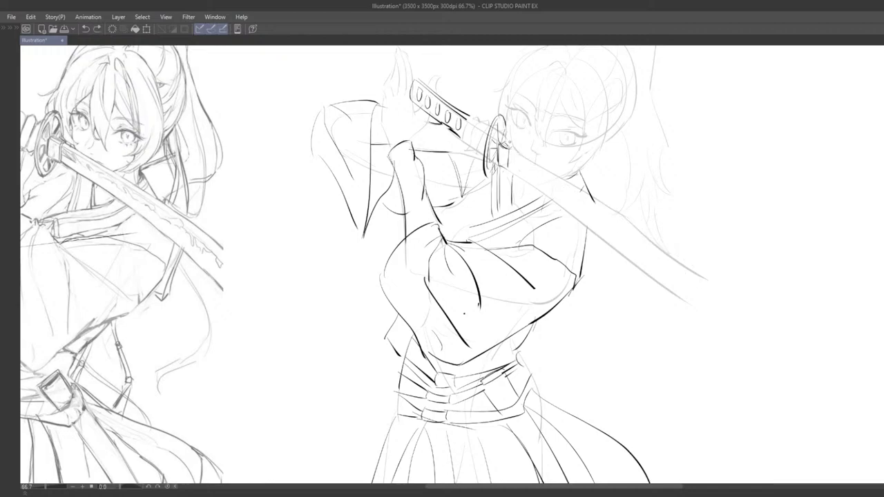
{"action": "mouse_move", "coordinate": [508, 147]}
{"action": "left_mouse_down"}
{"action": "mouse_move", "coordinate": [699, 295]}
{"action": "mouse_move", "coordinate": [595, 261]}
{"action": "left_mouse_up"}
{"action": "key", "text": "ctrl+z"}
{"action": "left_click_drag", "start_coordinate": [449, 126], "coordinate": [639, 271]}
{"action": "key", "text": "ctrl+z"}
{"action": "left_click_drag", "start_coordinate": [456, 129], "coordinate": [657, 262]}
{"action": "key", "text": "ctrl+z"}
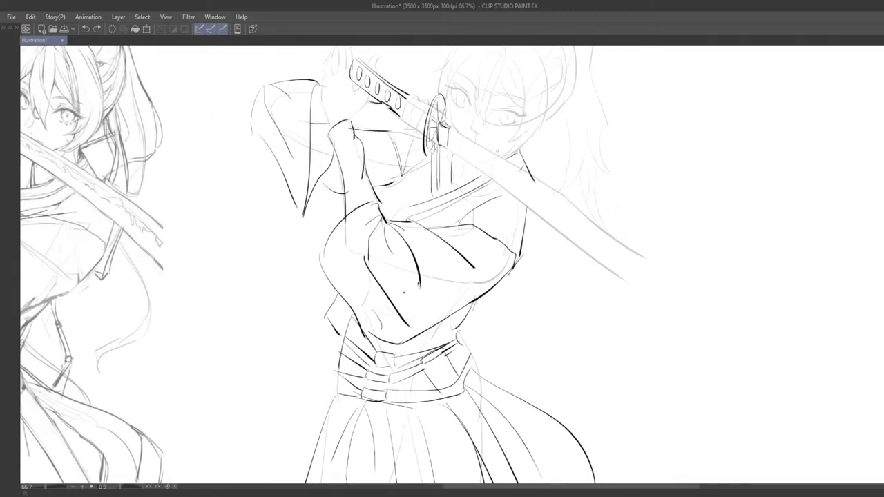
Draw the blade's long, slightly curved upper edge from the collar past the shoulder, following the rough sketch.
{"action": "left_click_drag", "start_coordinate": [450, 127], "coordinate": [654, 251]}
{"action": "key", "text": "ctrl+z"}
{"action": "left_click_drag", "start_coordinate": [449, 128], "coordinate": [638, 262]}
{"action": "left_click_drag", "start_coordinate": [612, 282], "coordinate": [560, 306]}
{"action": "key", "text": "ctrl+z"}
{"action": "left_click_drag", "start_coordinate": [399, 153], "coordinate": [598, 289]}
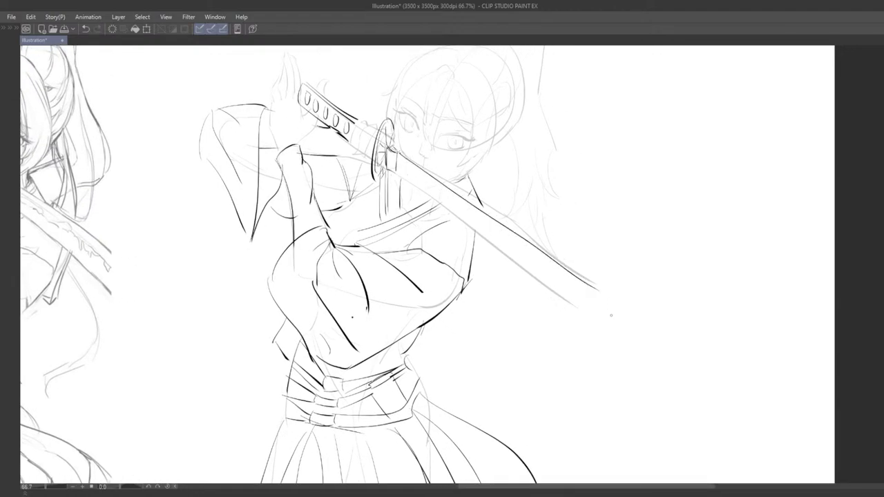
Add a second thin line running closely along the blade's upper edge to show the thickness of the spine.
{"action": "left_click_drag", "start_coordinate": [399, 146], "coordinate": [591, 279]}
{"action": "key", "text": "ctrl+z"}
{"action": "left_click_drag", "start_coordinate": [403, 150], "coordinate": [592, 274]}
{"action": "key", "text": "ctrl+z"}
{"action": "left_click_drag", "start_coordinate": [401, 151], "coordinate": [599, 280]}
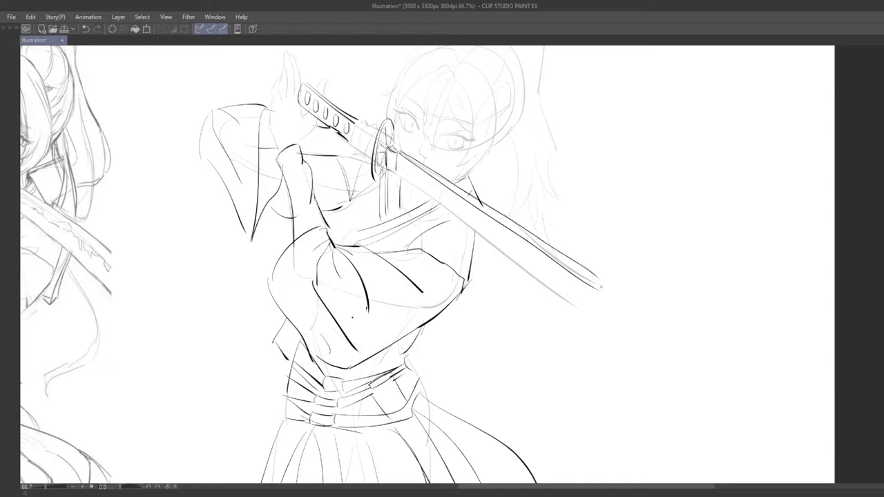
{"action": "key", "text": "ctrl+z"}
{"action": "left_click_drag", "start_coordinate": [401, 152], "coordinate": [573, 253]}
{"action": "key", "text": "ctrl+z"}
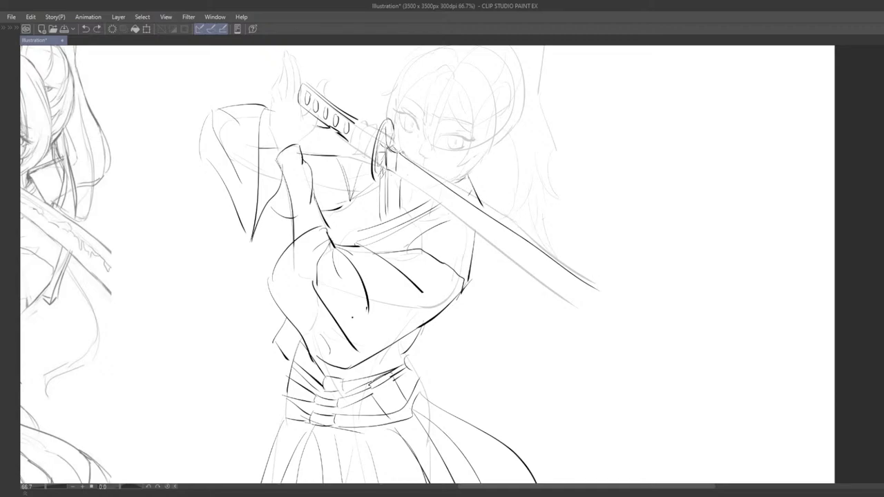
{"action": "left_click_drag", "start_coordinate": [401, 151], "coordinate": [572, 266]}
{"action": "mouse_move", "coordinate": [601, 337]}
{"action": "left_mouse_down"}
{"action": "mouse_move", "coordinate": [622, 330]}
{"action": "mouse_move", "coordinate": [504, 324]}
{"action": "mouse_move", "coordinate": [511, 364]}
{"action": "mouse_move", "coordinate": [484, 306]}
{"action": "mouse_move", "coordinate": [569, 372]}
{"action": "mouse_move", "coordinate": [553, 325]}
{"action": "mouse_move", "coordinate": [619, 308]}
{"action": "mouse_move", "coordinate": [562, 256]}
{"action": "left_mouse_up"}
Try to draw the blade's long lower edge parallel to the upper one.
{"action": "mouse_move", "coordinate": [512, 180]}
{"action": "left_mouse_down"}
{"action": "mouse_move", "coordinate": [682, 313]}
{"action": "mouse_move", "coordinate": [597, 327]}
{"action": "left_mouse_up"}
{"action": "key", "text": "ctrl+z"}
{"action": "left_click_drag", "start_coordinate": [441, 178], "coordinate": [621, 324]}
{"action": "key", "text": "ctrl+z"}
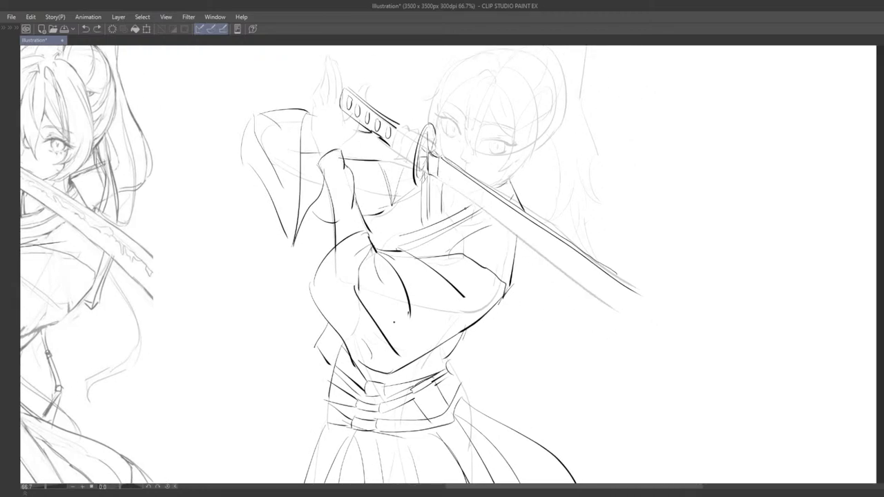
{"action": "left_click_drag", "start_coordinate": [440, 178], "coordinate": [615, 304]}
{"action": "key", "text": "ctrl+z"}
{"action": "left_click_drag", "start_coordinate": [438, 180], "coordinate": [611, 314]}
{"action": "key", "text": "ctrl+z"}
Draw the blade's long lower edge from the collar across the shoulder toward the tip.
{"action": "left_click_drag", "start_coordinate": [436, 177], "coordinate": [608, 292]}
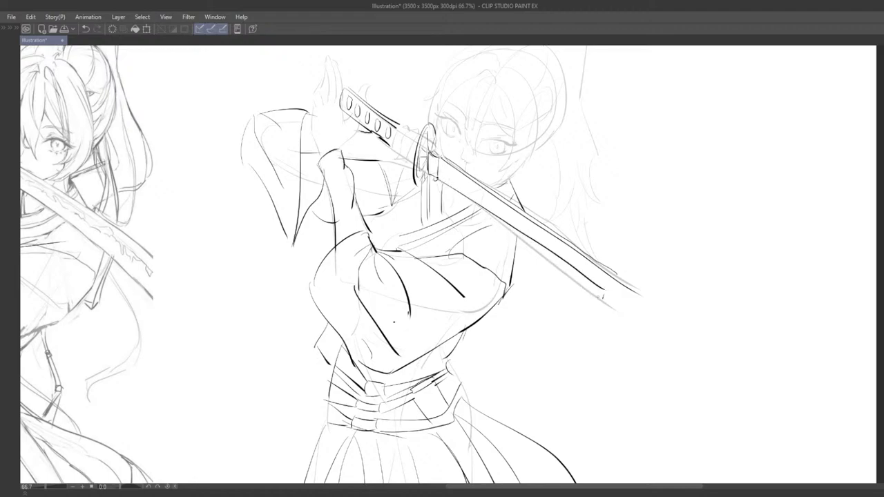
{"action": "key", "text": "ctrl+z"}
{"action": "left_click_drag", "start_coordinate": [435, 178], "coordinate": [598, 293]}
{"action": "key", "text": "ctrl+z"}
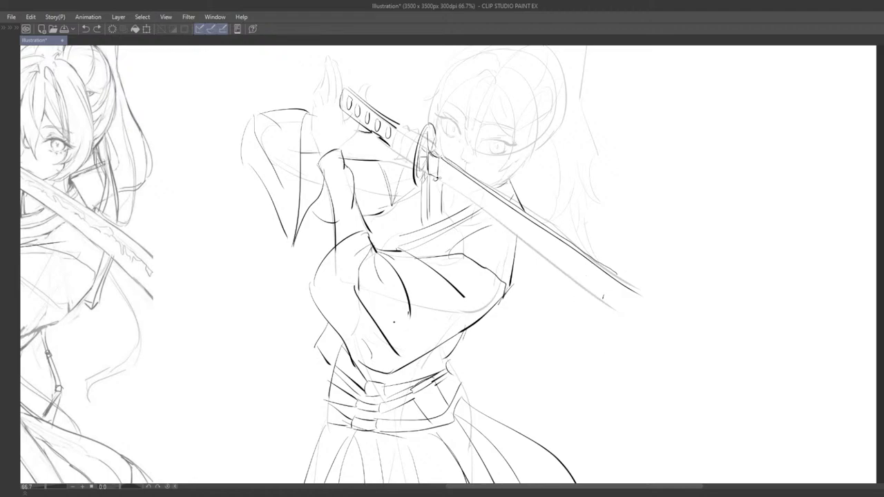
{"action": "left_click_drag", "start_coordinate": [436, 179], "coordinate": [599, 301]}
{"action": "key", "text": "ctrl+z"}
Draw a practice vertical line joining two marked dots in the empty canvas area below the reference.
{"action": "scroll", "coordinate": [588, 320], "scroll_direction": "down", "scroll_amount": 5}
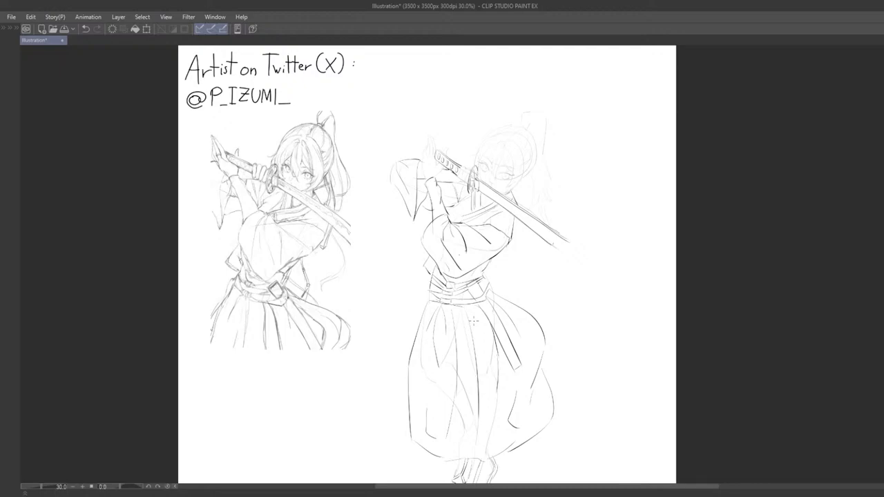
{"action": "left_click_drag", "start_coordinate": [535, 206], "coordinate": [516, 264]}
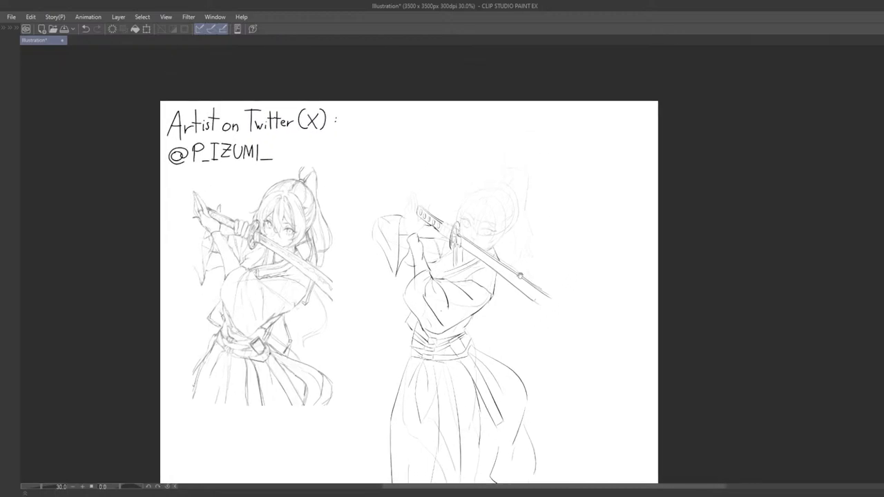
{"action": "scroll", "coordinate": [516, 254], "scroll_direction": "up", "scroll_amount": 3}
{"action": "mouse_move", "coordinate": [458, 320]}
{"action": "left_mouse_down"}
{"action": "mouse_move", "coordinate": [435, 408]}
{"action": "mouse_move", "coordinate": [549, 251]}
{"action": "mouse_move", "coordinate": [591, 170]}
{"action": "left_mouse_up"}
{"action": "left_click_drag", "start_coordinate": [481, 398], "coordinate": [589, 213]}
{"action": "scroll", "coordinate": [589, 213], "scroll_direction": "up", "scroll_amount": 1}
{"action": "left_click_drag", "start_coordinate": [551, 251], "coordinate": [551, 294]}
{"action": "mouse_move", "coordinate": [520, 356]}
{"action": "left_mouse_down"}
{"action": "mouse_move", "coordinate": [551, 308]}
{"action": "mouse_move", "coordinate": [532, 290]}
{"action": "left_mouse_up"}
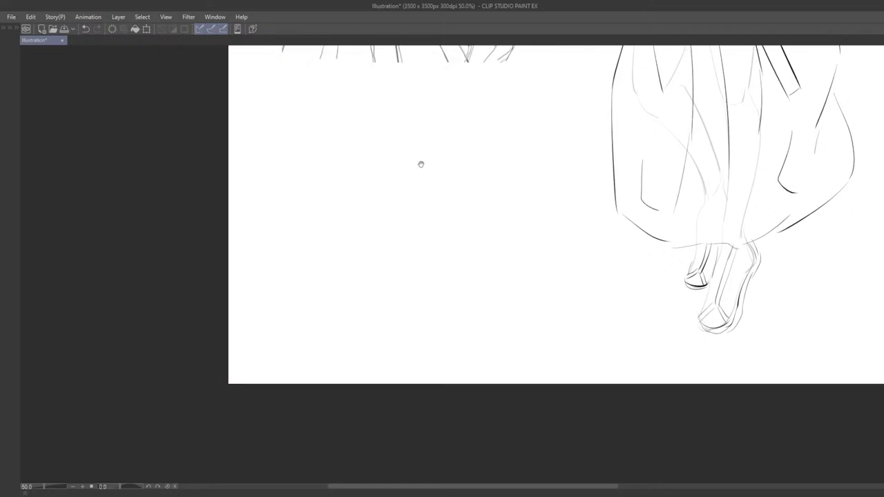
{"action": "left_click_drag", "start_coordinate": [330, 129], "coordinate": [335, 349]}
{"action": "key", "text": "ctrl+z"}
{"action": "left_click", "coordinate": [338, 120]}
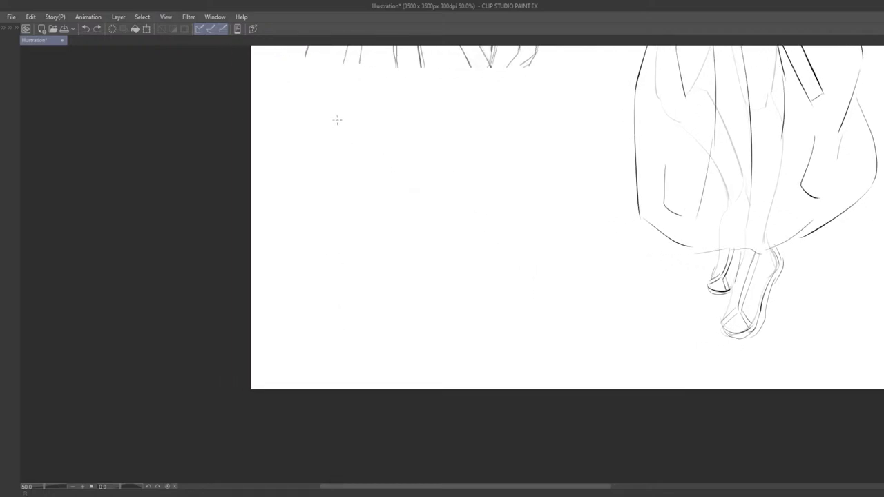
{"action": "left_click", "coordinate": [343, 311]}
{"action": "left_click_drag", "start_coordinate": [339, 122], "coordinate": [342, 314]}
{"action": "key", "text": "ctrl+z"}
{"action": "left_click_drag", "start_coordinate": [339, 120], "coordinate": [341, 318]}
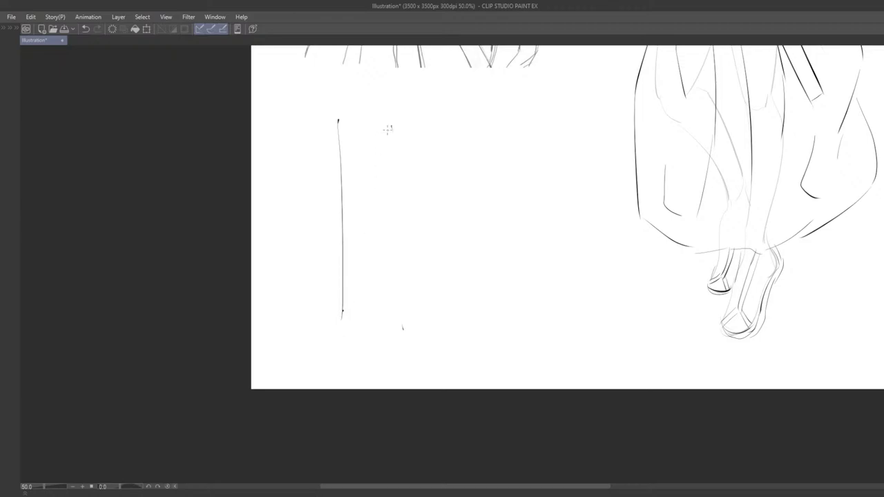
Draw four more long practice vertical lines beside the first one.
{"action": "left_click_drag", "start_coordinate": [388, 124], "coordinate": [403, 322]}
{"action": "key", "text": "ctrl+z"}
{"action": "left_click_drag", "start_coordinate": [391, 126], "coordinate": [403, 331]}
{"action": "scroll", "coordinate": [397, 297], "scroll_direction": "down", "scroll_amount": 2}
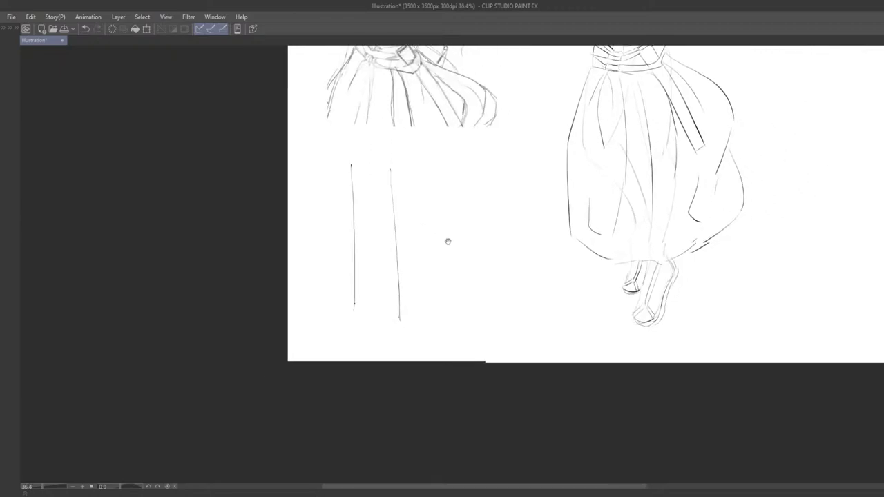
{"action": "scroll", "coordinate": [447, 241], "scroll_direction": "up", "scroll_amount": 1}
{"action": "left_click_drag", "start_coordinate": [409, 148], "coordinate": [426, 332]}
{"action": "key", "text": "ctrl+z"}
{"action": "left_click_drag", "start_coordinate": [447, 146], "coordinate": [456, 321]}
{"action": "left_click_drag", "start_coordinate": [473, 146], "coordinate": [484, 335]}
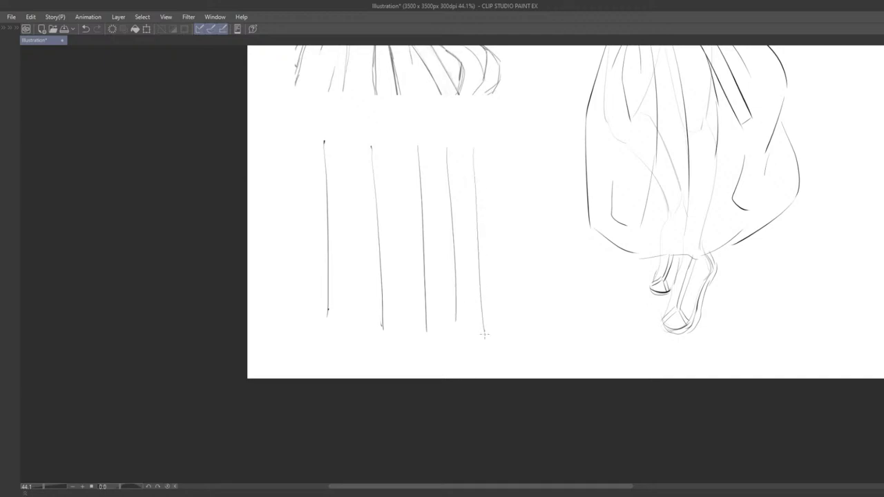
Cross the last three practice verticals with six evenly spaced horizontal lines.
{"action": "left_click_drag", "start_coordinate": [399, 169], "coordinate": [516, 168]}
{"action": "left_click_drag", "start_coordinate": [400, 199], "coordinate": [499, 198]}
{"action": "left_click_drag", "start_coordinate": [415, 221], "coordinate": [520, 221]}
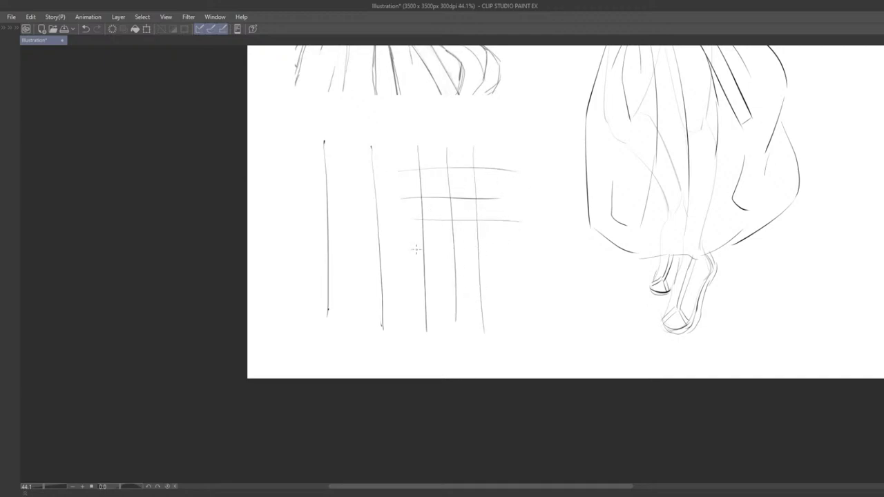
{"action": "left_click_drag", "start_coordinate": [409, 248], "coordinate": [505, 249]}
{"action": "left_click_drag", "start_coordinate": [402, 270], "coordinate": [515, 270]}
{"action": "left_click_drag", "start_coordinate": [423, 301], "coordinate": [514, 298]}
{"action": "mouse_move", "coordinate": [414, 323]}
{"action": "left_mouse_down"}
{"action": "mouse_move", "coordinate": [507, 316]}
{"action": "mouse_move", "coordinate": [477, 304]}
{"action": "mouse_move", "coordinate": [403, 330]}
{"action": "left_mouse_up"}
{"action": "scroll", "coordinate": [530, 324], "scroll_direction": "down", "scroll_amount": 1}
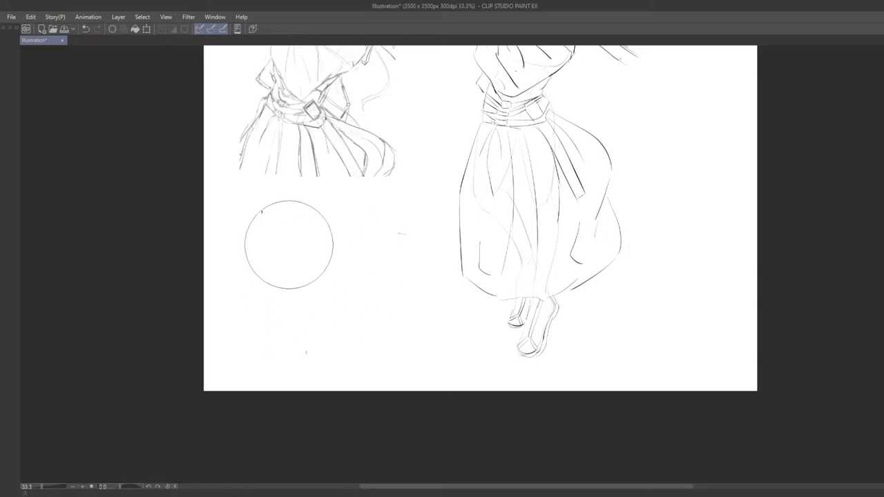
Return to the sword blade and reduce the brush size by nine steps.
{"action": "left_click_drag", "start_coordinate": [546, 195], "coordinate": [418, 418]}
{"action": "scroll", "coordinate": [418, 418], "scroll_direction": "up", "scroll_amount": 3}
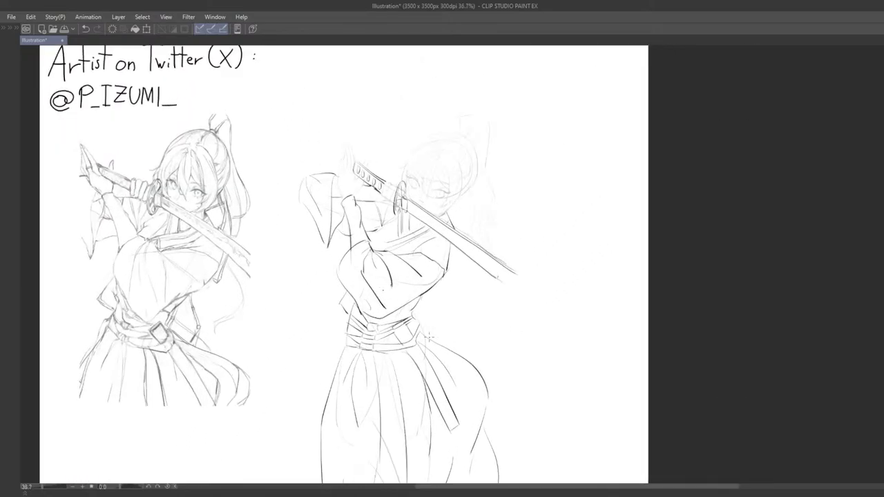
{"action": "left_click_drag", "start_coordinate": [443, 322], "coordinate": [497, 275]}
{"action": "scroll", "coordinate": [496, 274], "scroll_direction": "up", "scroll_amount": 2}
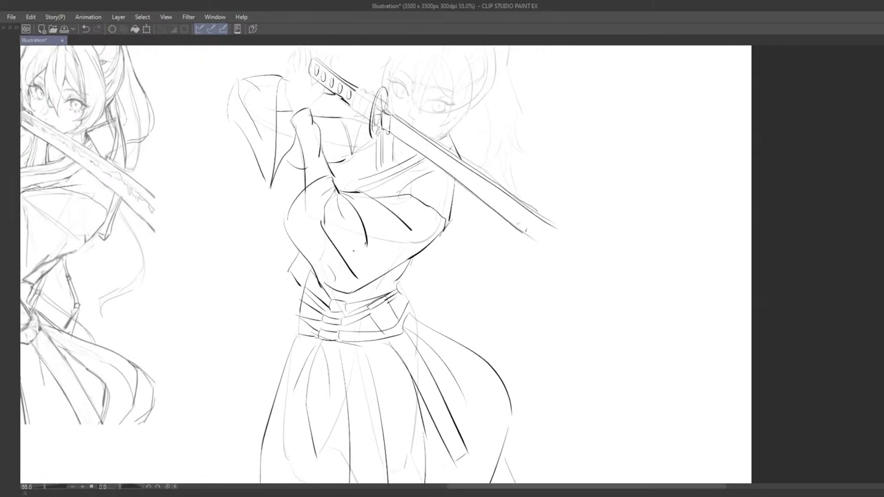
{"action": "key", "text": "["}
{"action": "key", "text": "["}
{"action": "key", "text": "["}
{"action": "key", "text": "["}
{"action": "key", "text": "["}
{"action": "key", "text": "["}
{"action": "key", "text": "["}
{"action": "key", "text": "["}
{"action": "key", "text": "["}
{"action": "scroll", "coordinate": [552, 270], "scroll_direction": "down", "scroll_amount": 3}
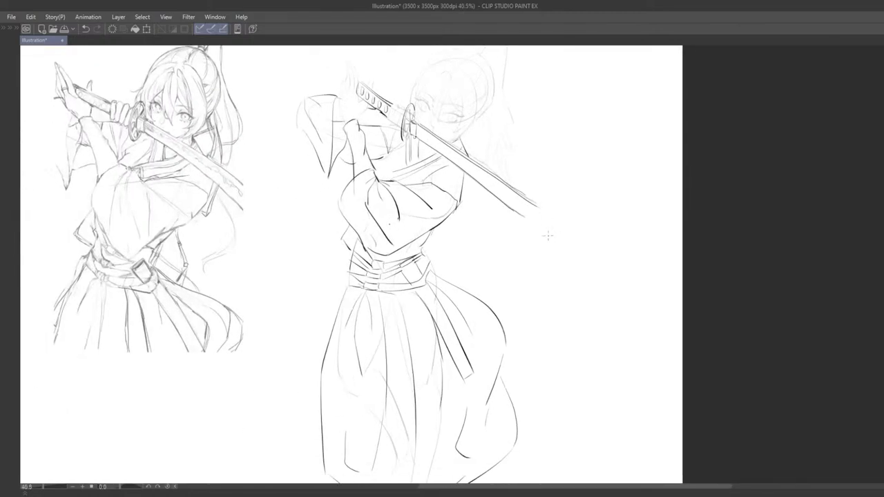
Draw the blade's curved, pointed tip, joining the ends of the upper and lower edges.
{"action": "left_click_drag", "start_coordinate": [568, 265], "coordinate": [560, 255]}
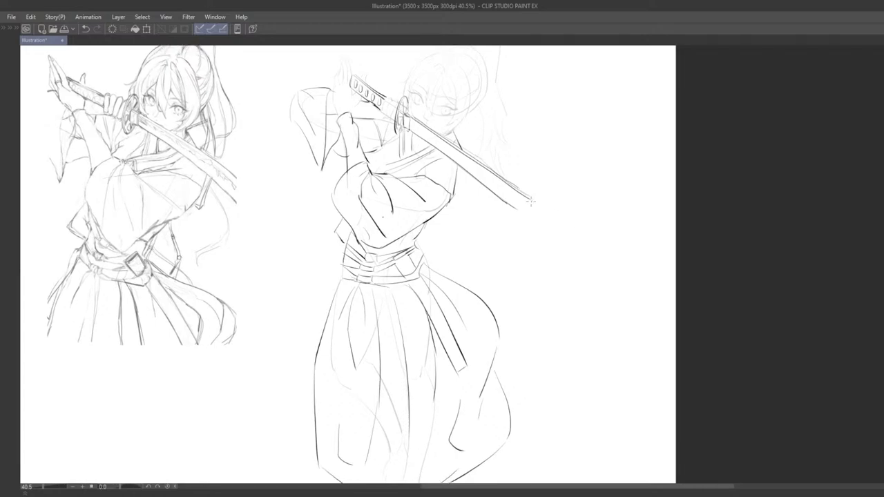
{"action": "left_click_drag", "start_coordinate": [530, 201], "coordinate": [530, 224]}
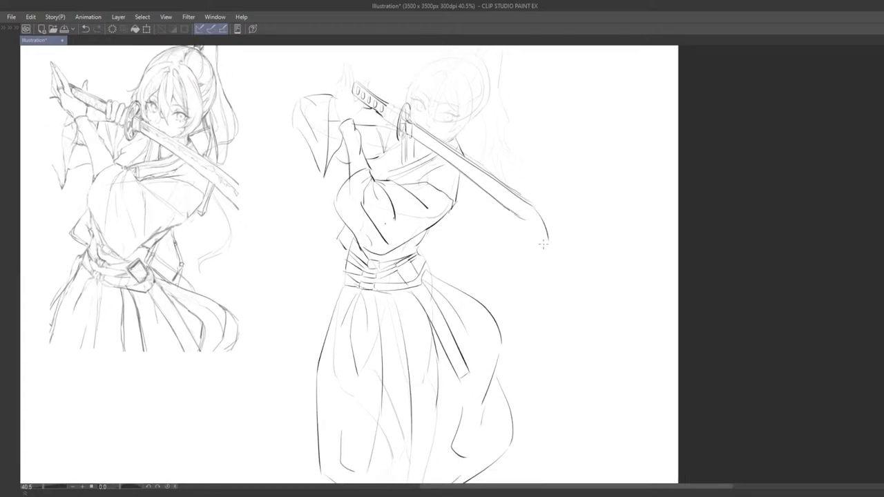
{"action": "key", "text": "ctrl+z"}
{"action": "key", "text": "ctrl+z"}
{"action": "left_click_drag", "start_coordinate": [532, 207], "coordinate": [555, 240]}
{"action": "key", "text": "ctrl+z"}
{"action": "key", "text": "ctrl+z"}
{"action": "key", "text": "ctrl+z"}
{"action": "mouse_move", "coordinate": [532, 201]}
{"action": "left_mouse_down"}
{"action": "mouse_move", "coordinate": [555, 233]}
{"action": "mouse_move", "coordinate": [537, 338]}
{"action": "mouse_move", "coordinate": [521, 298]}
{"action": "left_mouse_up"}
{"action": "key", "text": "ctrl+z"}
{"action": "key", "text": "ctrl+z"}
{"action": "key", "text": "ctrl+z"}
{"action": "mouse_move", "coordinate": [422, 236]}
{"action": "left_mouse_down"}
{"action": "mouse_move", "coordinate": [440, 278]}
{"action": "mouse_move", "coordinate": [399, 261]}
{"action": "mouse_move", "coordinate": [422, 286]}
{"action": "left_mouse_up"}
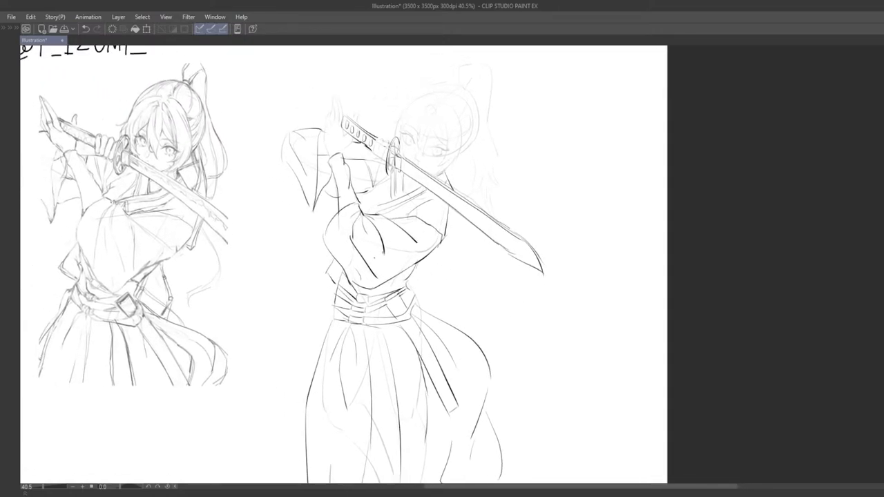
Draw a thin wavy temper line along the inside of the blade, starting at the collar.
{"action": "key", "text": "ctrl+z"}
{"action": "key", "text": "ctrl+z"}
{"action": "left_click_drag", "start_coordinate": [409, 168], "coordinate": [426, 181]}
{"action": "scroll", "coordinate": [479, 219], "scroll_direction": "down", "scroll_amount": 4}
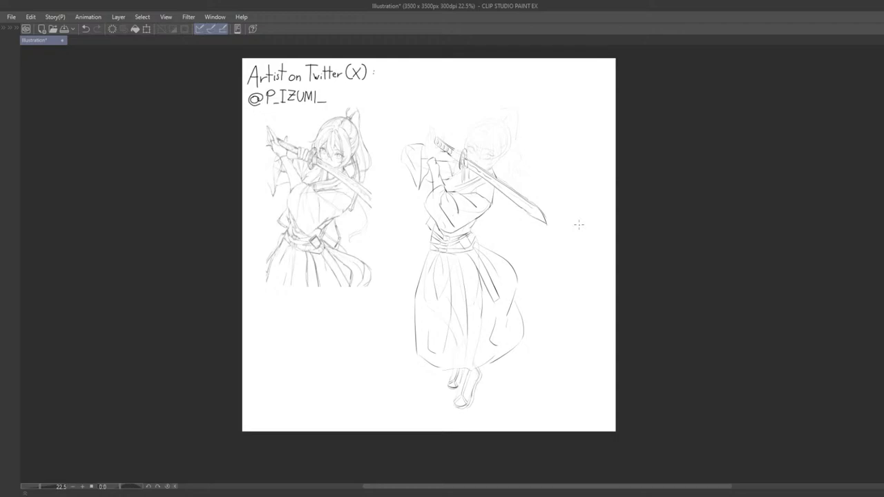
Examine the whole figure and the drawn sword against the reference, checking proportions and blade details.
{"action": "scroll", "coordinate": [477, 207], "scroll_direction": "up", "scroll_amount": 3}
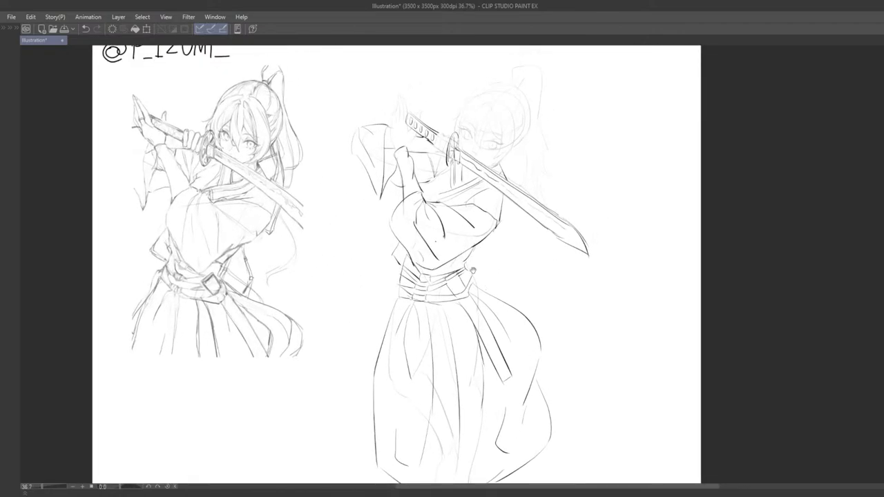
{"action": "left_click_drag", "start_coordinate": [473, 271], "coordinate": [467, 268]}
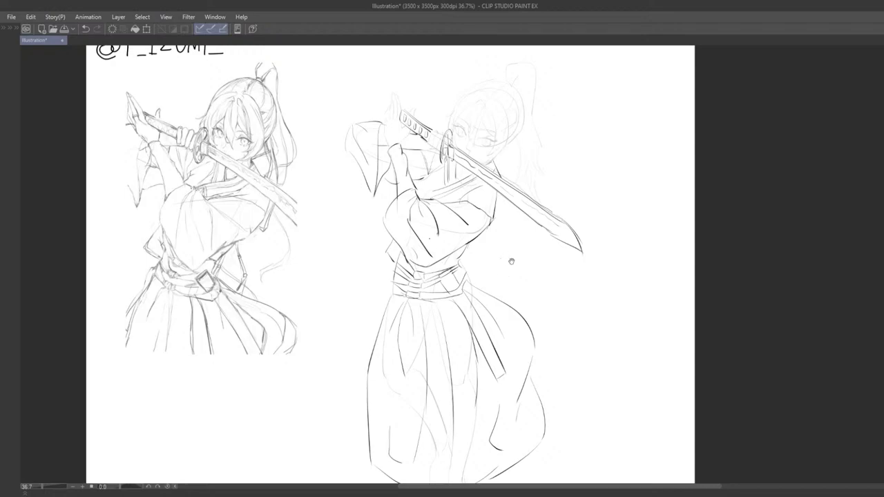
{"action": "left_click_drag", "start_coordinate": [512, 285], "coordinate": [510, 352]}
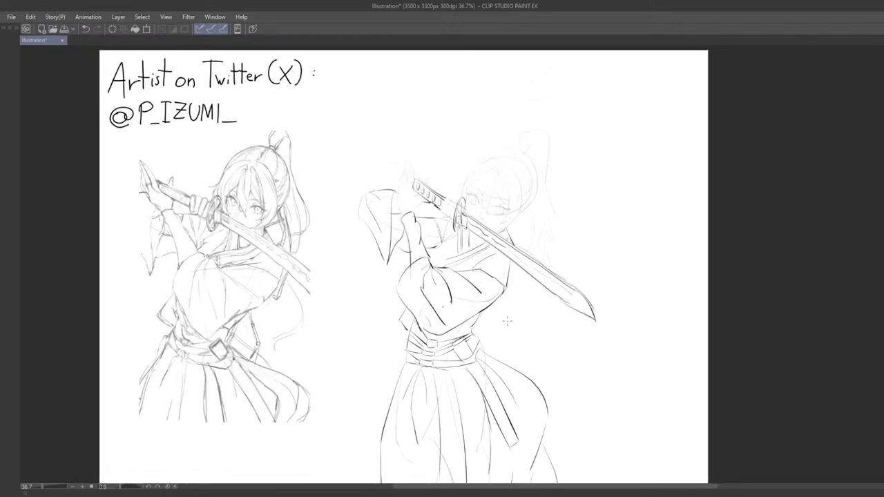
{"action": "left_click_drag", "start_coordinate": [506, 314], "coordinate": [512, 295]}
{"action": "scroll", "coordinate": [516, 289], "scroll_direction": "down", "scroll_amount": 3}
{"action": "left_click_drag", "start_coordinate": [521, 262], "coordinate": [521, 229]}
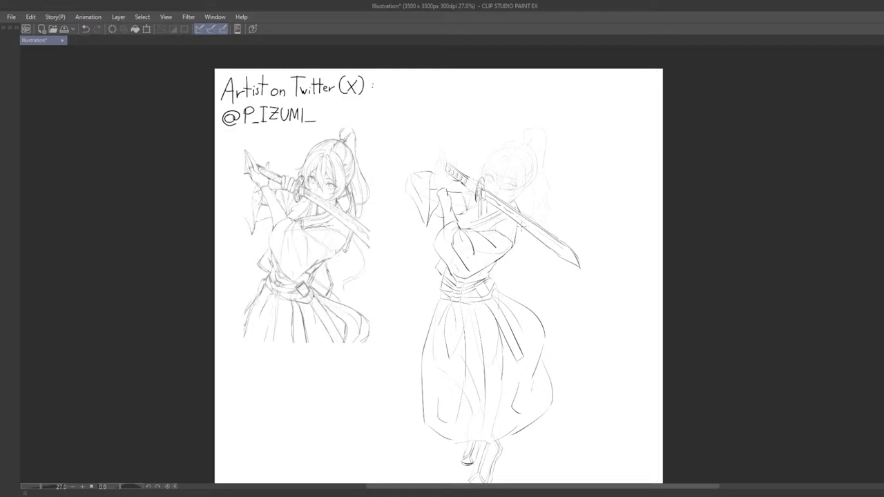
{"action": "scroll", "coordinate": [458, 185], "scroll_direction": "up", "scroll_amount": 12}
{"action": "scroll", "coordinate": [555, 249], "scroll_direction": "down", "scroll_amount": 8}
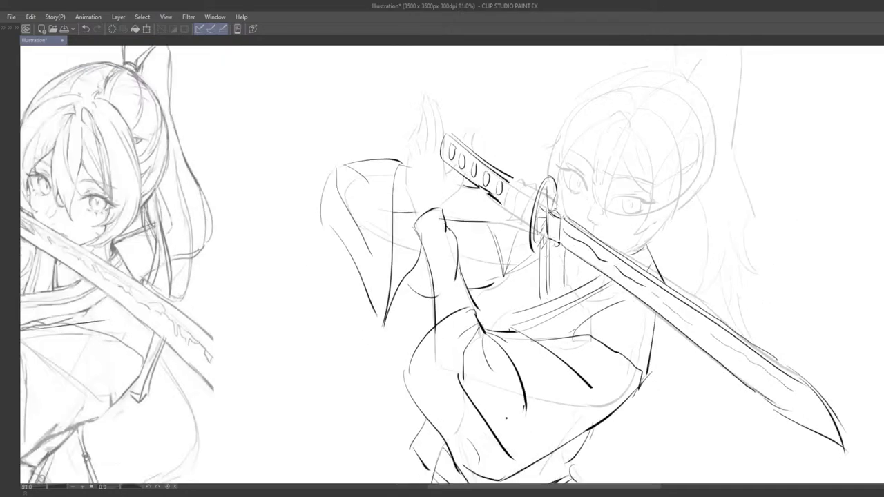
Examine the clothing against the reference, from the sleeves down over the waistband to the long skirt and feet.
{"action": "left_click_drag", "start_coordinate": [589, 238], "coordinate": [546, 216]}
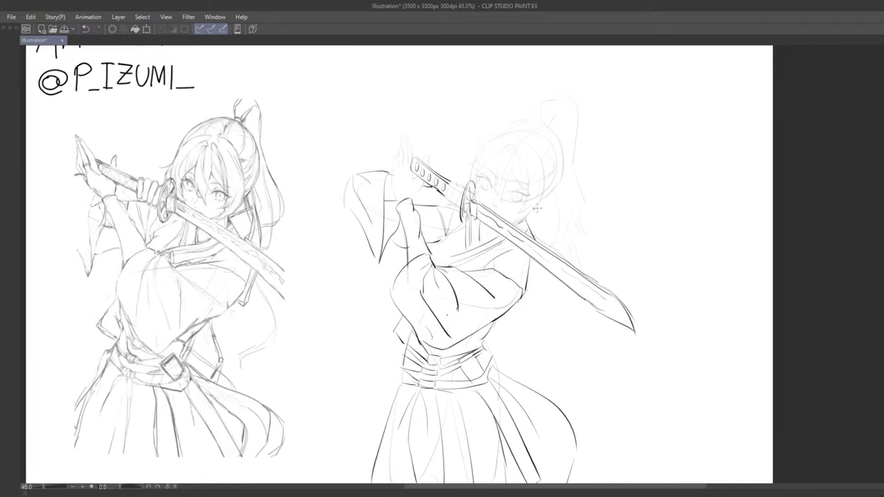
{"action": "left_click_drag", "start_coordinate": [561, 236], "coordinate": [523, 248]}
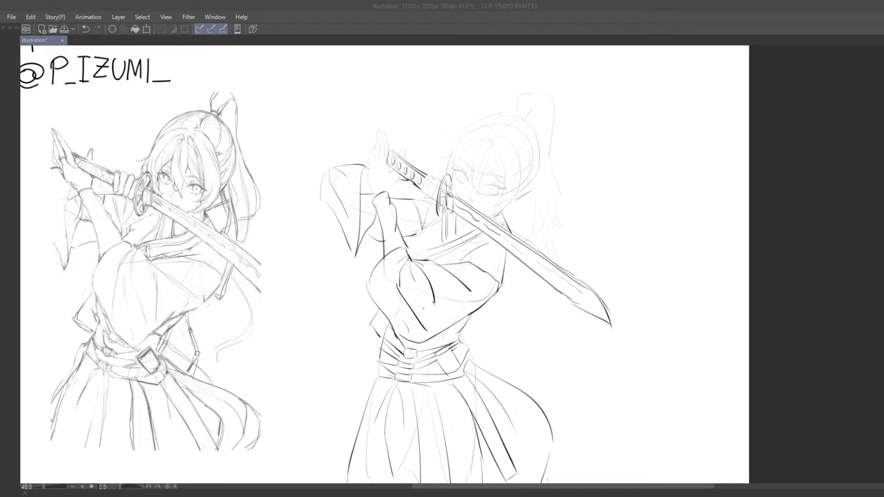
{"action": "left_click", "coordinate": [513, 392]}
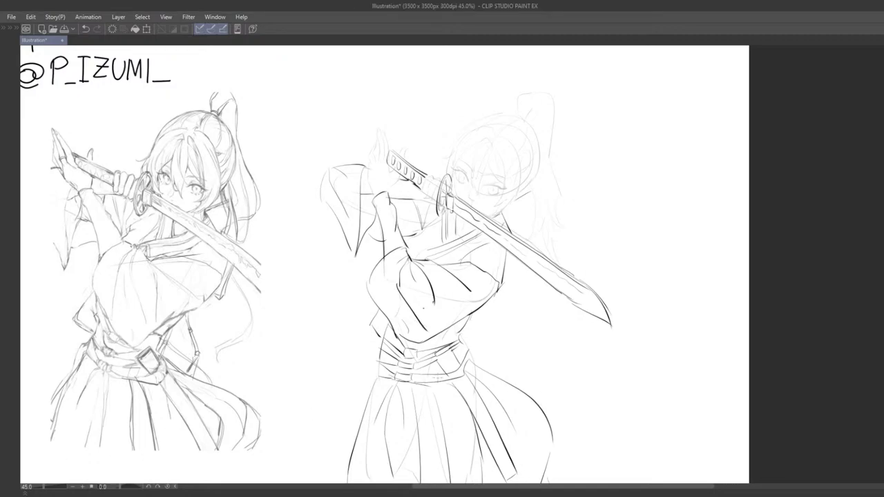
{"action": "left_click_drag", "start_coordinate": [438, 377], "coordinate": [454, 295]}
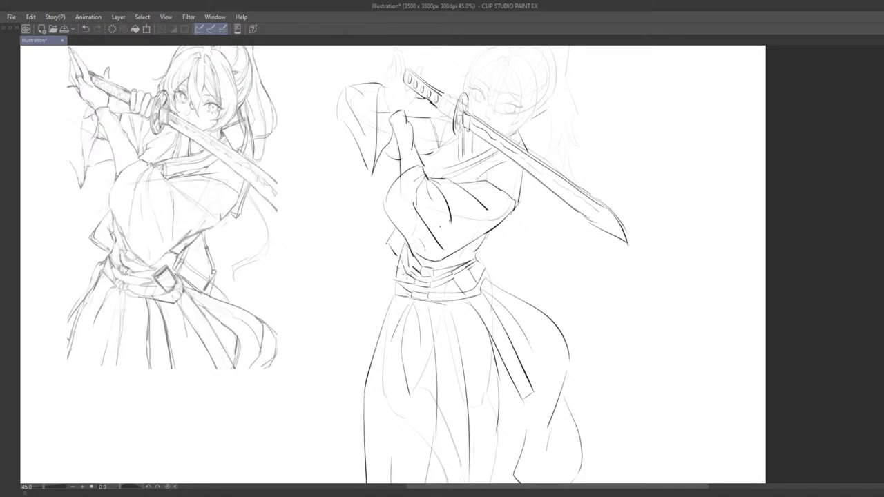
{"action": "mouse_move", "coordinate": [411, 282]}
{"action": "left_mouse_down"}
{"action": "mouse_move", "coordinate": [411, 297]}
{"action": "mouse_move", "coordinate": [401, 300]}
{"action": "left_mouse_up"}
{"action": "key", "text": "p"}
{"action": "key", "text": "ctrl+z"}
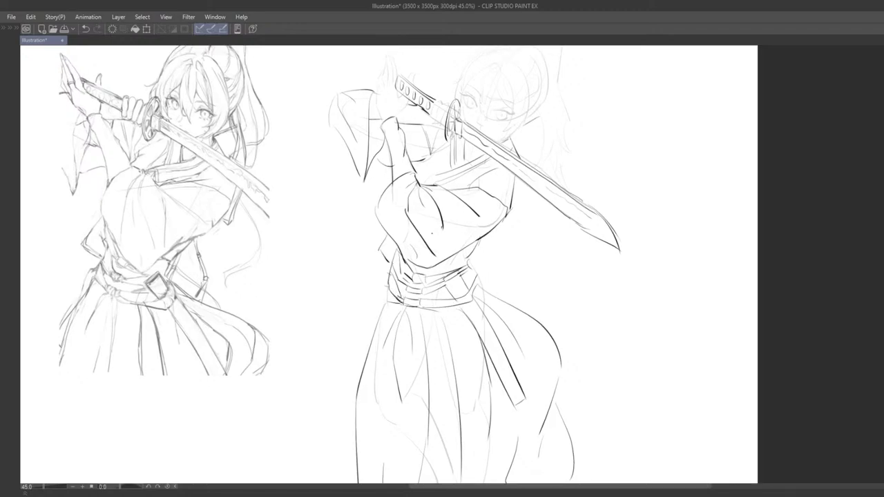
{"action": "left_click_drag", "start_coordinate": [400, 298], "coordinate": [398, 314]}
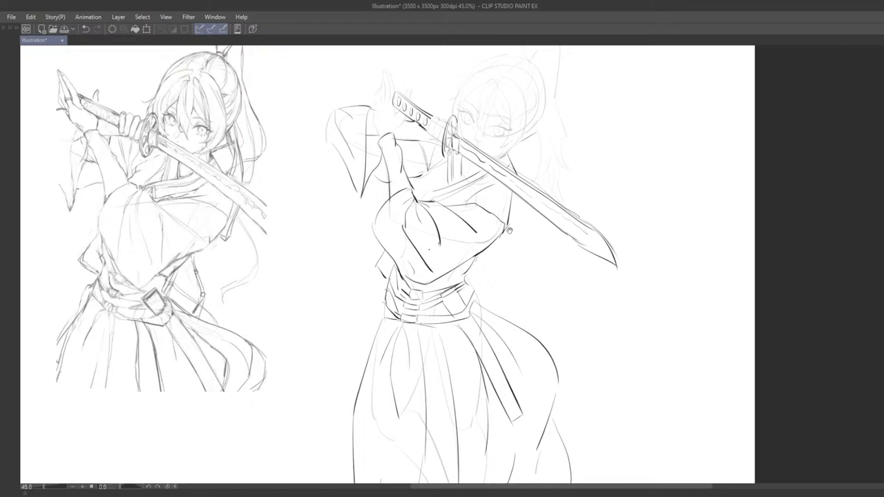
{"action": "left_click_drag", "start_coordinate": [509, 232], "coordinate": [536, 298]}
{"action": "scroll", "coordinate": [524, 247], "scroll_direction": "down", "scroll_amount": 2}
Add a new vector layer above the sketch 3 layer and set sketch 3's opacity to 20%.
{"action": "key", "text": "Tab"}
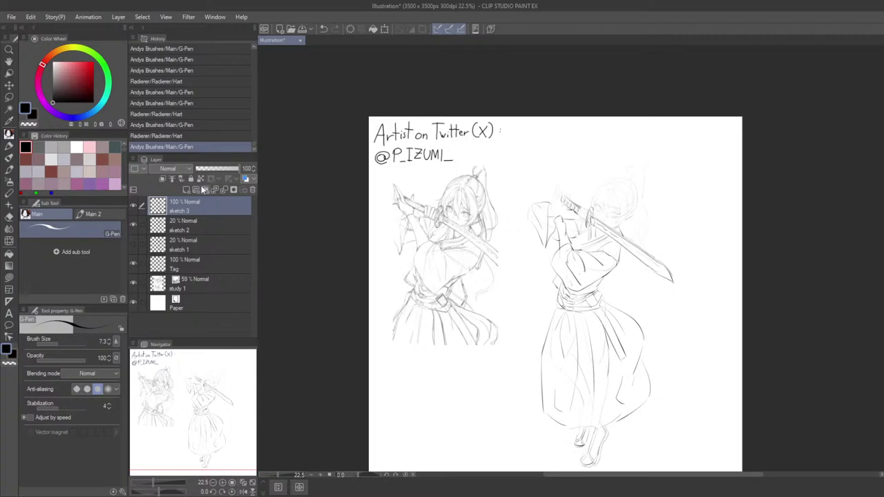
{"action": "left_click", "coordinate": [196, 189]}
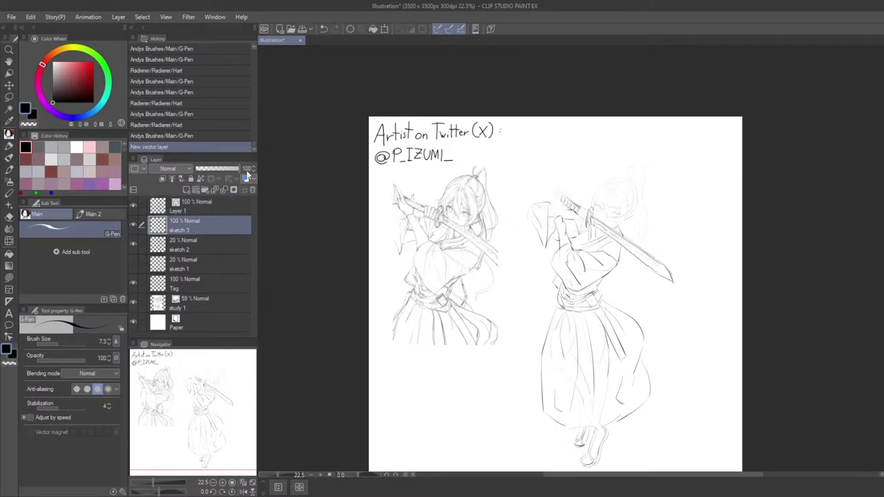
{"action": "type", "text": "20"}
{"action": "key", "text": "Return"}
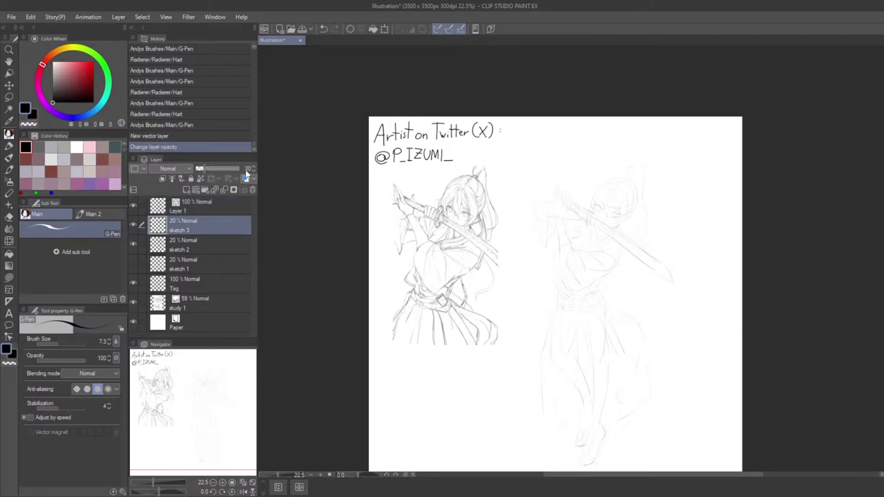
Select the new vector layer and rename it line.
{"action": "left_click", "coordinate": [212, 207]}
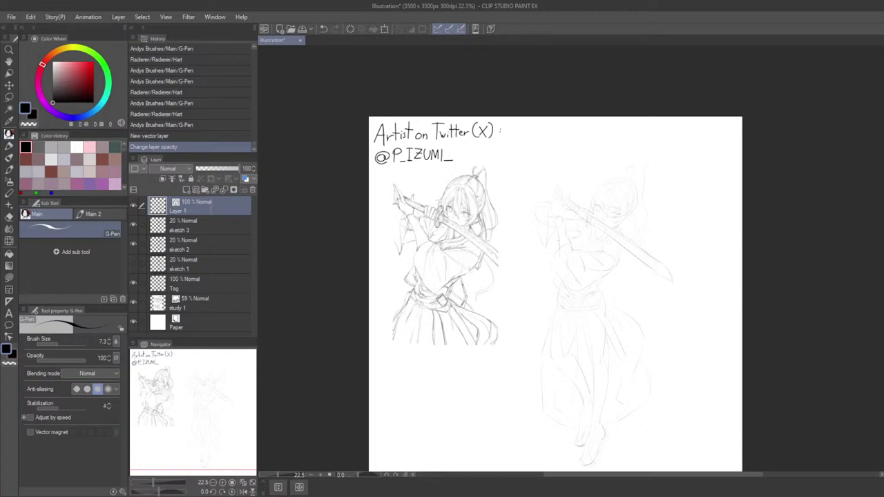
{"action": "type", "text": "sketch"}
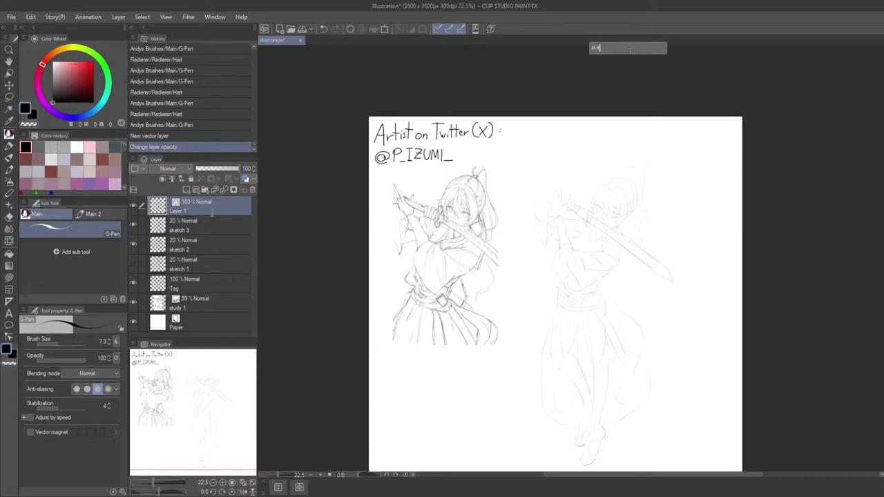
{"action": "key", "text": "BackSpace"}
{"action": "key", "text": "BackSpace"}
{"action": "key", "text": "BackSpace"}
{"action": "type", "text": "line"}
{"action": "key", "text": "Return"}
Ink the upper lash line of the girl's left eye as a curve that thickens towards the outer corner.
{"action": "key", "text": "ctrl+alt+0"}
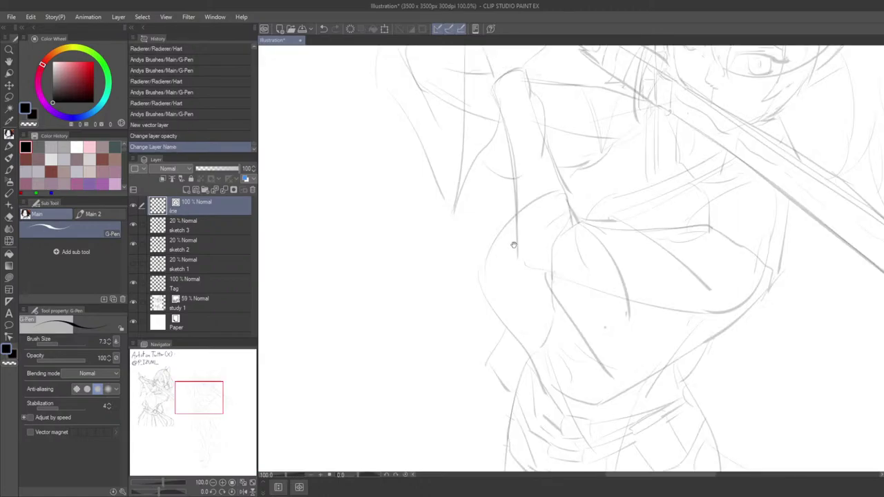
{"action": "scroll", "coordinate": [514, 245], "scroll_direction": "down", "scroll_amount": 3}
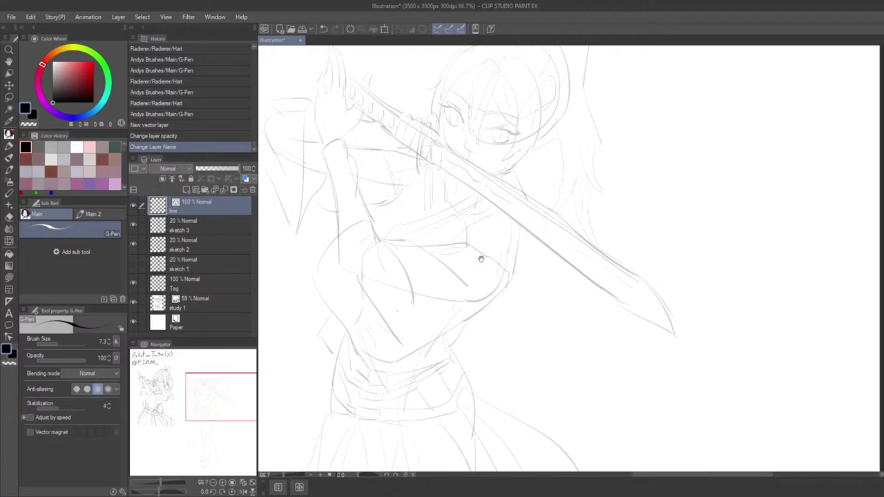
{"action": "left_click_drag", "start_coordinate": [482, 259], "coordinate": [547, 373]}
{"action": "scroll", "coordinate": [481, 309], "scroll_direction": "down", "scroll_amount": 2}
{"action": "left_click_drag", "start_coordinate": [509, 318], "coordinate": [538, 333]}
{"action": "key", "text": "ctrl+plus"}
{"action": "key", "text": "ctrl+plus"}
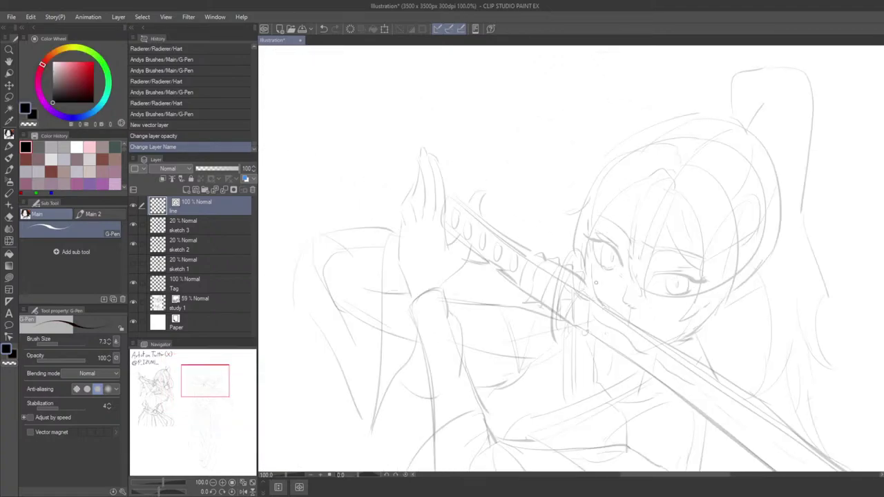
{"action": "key", "text": "Tab"}
{"action": "left_click_drag", "start_coordinate": [536, 297], "coordinate": [531, 257]}
{"action": "left_click_drag", "start_coordinate": [411, 291], "coordinate": [351, 286]}
{"action": "scroll", "coordinate": [356, 294], "scroll_direction": "up", "scroll_amount": 3}
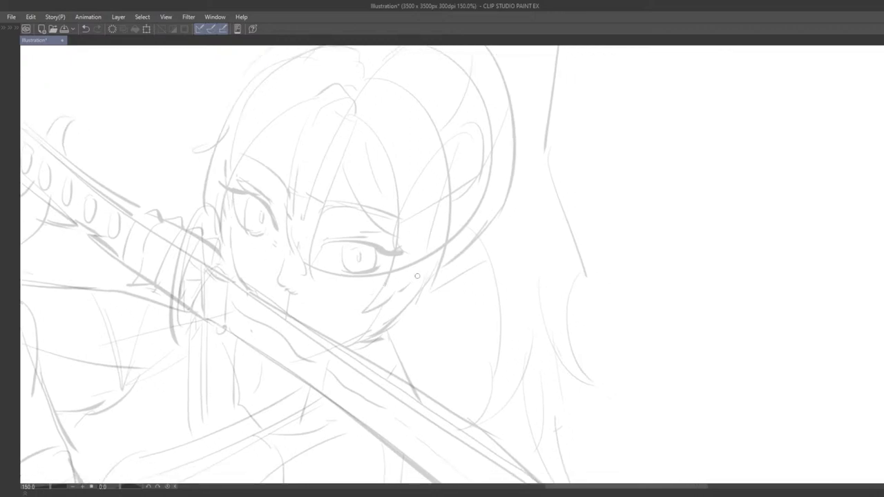
{"action": "mouse_move", "coordinate": [424, 303]}
{"action": "left_mouse_down"}
{"action": "mouse_move", "coordinate": [417, 298]}
{"action": "mouse_move", "coordinate": [431, 317]}
{"action": "mouse_move", "coordinate": [451, 310]}
{"action": "left_mouse_up"}
{"action": "key", "text": "ctrl+z"}
{"action": "mouse_move", "coordinate": [351, 261]}
{"action": "left_mouse_down"}
{"action": "mouse_move", "coordinate": [395, 254]}
{"action": "mouse_move", "coordinate": [408, 272]}
{"action": "left_mouse_up"}
{"action": "key", "text": "ctrl+z"}
{"action": "key", "text": "ctrl+z"}
{"action": "key", "text": "ctrl+z"}
{"action": "mouse_move", "coordinate": [350, 257]}
{"action": "left_mouse_down"}
{"action": "mouse_move", "coordinate": [416, 270]}
{"action": "mouse_move", "coordinate": [400, 293]}
{"action": "mouse_move", "coordinate": [413, 298]}
{"action": "mouse_move", "coordinate": [394, 286]}
{"action": "mouse_move", "coordinate": [422, 293]}
{"action": "mouse_move", "coordinate": [402, 302]}
{"action": "left_mouse_up"}
{"action": "key", "text": "ctrl+z"}
{"action": "key", "text": "ctrl+z"}
{"action": "mouse_move", "coordinate": [394, 265]}
{"action": "left_mouse_down"}
{"action": "mouse_move", "coordinate": [454, 278]}
{"action": "mouse_move", "coordinate": [441, 282]}
{"action": "left_mouse_up"}
{"action": "key", "text": "ctrl+z"}
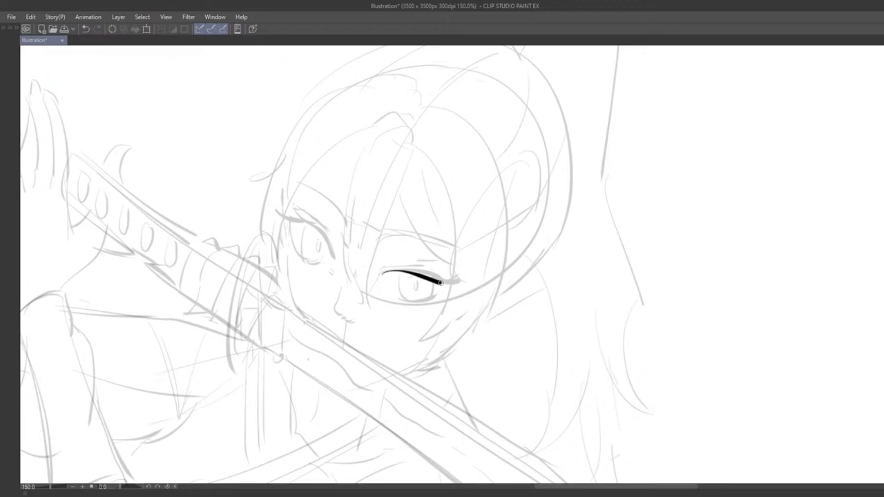
{"action": "left_click_drag", "start_coordinate": [489, 331], "coordinate": [483, 294]}
{"action": "left_click_drag", "start_coordinate": [458, 268], "coordinate": [469, 281]}
{"action": "key", "text": "ctrl+z"}
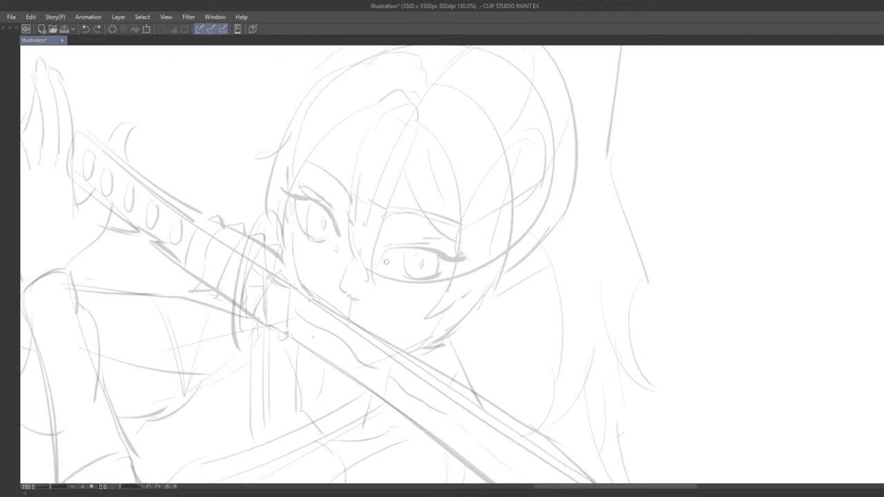
{"action": "mouse_move", "coordinate": [387, 247]}
{"action": "left_mouse_down"}
{"action": "mouse_move", "coordinate": [471, 274]}
{"action": "mouse_move", "coordinate": [498, 295]}
{"action": "left_mouse_up"}
{"action": "key", "text": "ctrl+z"}
{"action": "left_click_drag", "start_coordinate": [429, 258], "coordinate": [495, 275]}
{"action": "key", "text": "ctrl+z"}
{"action": "key", "text": "ctrl+z"}
{"action": "left_click_drag", "start_coordinate": [433, 260], "coordinate": [492, 271]}
{"action": "left_click_drag", "start_coordinate": [493, 301], "coordinate": [450, 283]}
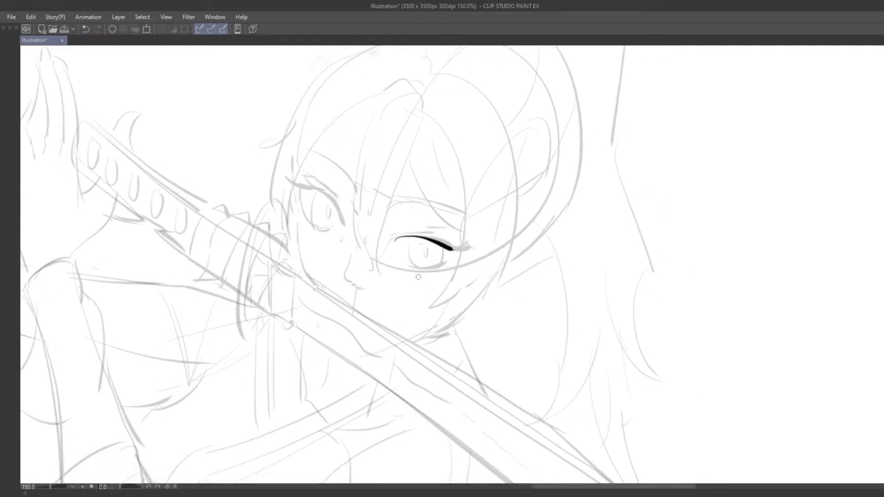
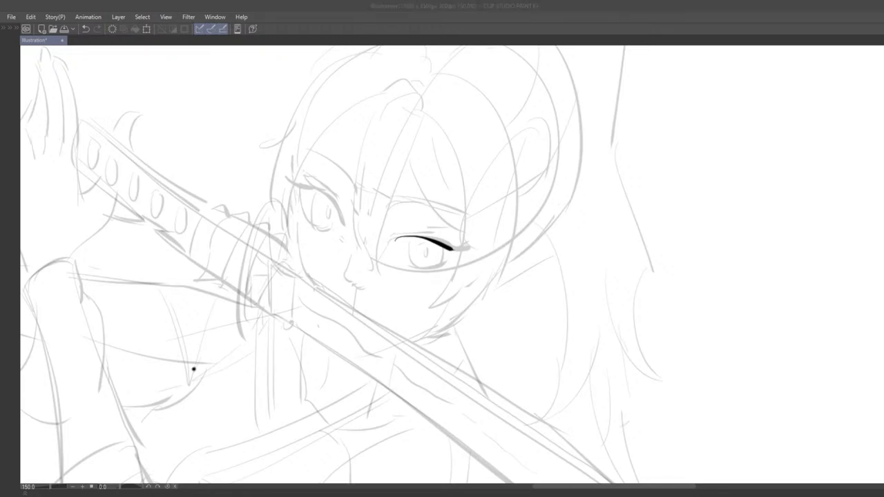
Extend the upper lash line into a thick outer wing and add small lashes along its upper side.
{"action": "key", "text": "ctrl+minus"}
{"action": "left_click_drag", "start_coordinate": [389, 304], "coordinate": [416, 268]}
{"action": "key", "text": "ctrl+plus"}
{"action": "left_click_drag", "start_coordinate": [448, 238], "coordinate": [432, 267]}
{"action": "key", "text": "ctrl+z"}
{"action": "mouse_move", "coordinate": [474, 222]}
{"action": "left_mouse_down"}
{"action": "mouse_move", "coordinate": [497, 220]}
{"action": "mouse_move", "coordinate": [496, 230]}
{"action": "left_mouse_up"}
{"action": "key", "text": "ctrl+z"}
{"action": "key", "text": "ctrl+z"}
{"action": "key", "text": "ctrl+z"}
{"action": "key", "text": "ctrl+z"}
{"action": "key", "text": "ctrl+z"}
{"action": "key", "text": "ctrl+z"}
{"action": "mouse_move", "coordinate": [475, 212]}
{"action": "left_mouse_down"}
{"action": "mouse_move", "coordinate": [486, 215]}
{"action": "mouse_move", "coordinate": [471, 204]}
{"action": "mouse_move", "coordinate": [422, 204]}
{"action": "left_mouse_up"}
{"action": "key", "text": "ctrl+z"}
{"action": "key", "text": "ctrl+z"}
{"action": "key", "text": "ctrl+z"}
{"action": "key", "text": "ctrl+z"}
{"action": "key", "text": "ctrl+z"}
Draw a short, slightly curved lower lid line under the iris of the inked eye.
{"action": "left_click_drag", "start_coordinate": [453, 248], "coordinate": [450, 232]}
{"action": "mouse_move", "coordinate": [463, 266]}
{"action": "left_mouse_down"}
{"action": "mouse_move", "coordinate": [472, 253]}
{"action": "mouse_move", "coordinate": [449, 257]}
{"action": "mouse_move", "coordinate": [453, 281]}
{"action": "mouse_move", "coordinate": [440, 290]}
{"action": "mouse_move", "coordinate": [440, 321]}
{"action": "mouse_move", "coordinate": [437, 299]}
{"action": "left_mouse_up"}
{"action": "left_click_drag", "start_coordinate": [419, 228], "coordinate": [454, 228]}
{"action": "key", "text": "ctrl+z"}
{"action": "key", "text": "ctrl+z"}
{"action": "key", "text": "ctrl+z"}
{"action": "key", "text": "ctrl+z"}
{"action": "key", "text": "ctrl+z"}
{"action": "key", "text": "ctrl+z"}
{"action": "key", "text": "ctrl+z"}
{"action": "key", "text": "ctrl+z"}
{"action": "key", "text": "ctrl+y"}
{"action": "key", "text": "ctrl+z"}
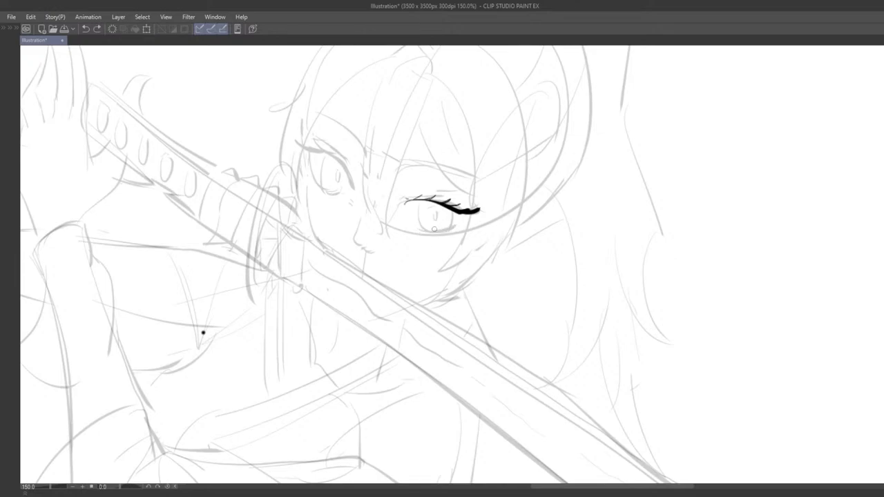
{"action": "key", "text": "ctrl+y"}
{"action": "scroll", "coordinate": [471, 207], "scroll_direction": "down", "scroll_amount": 3}
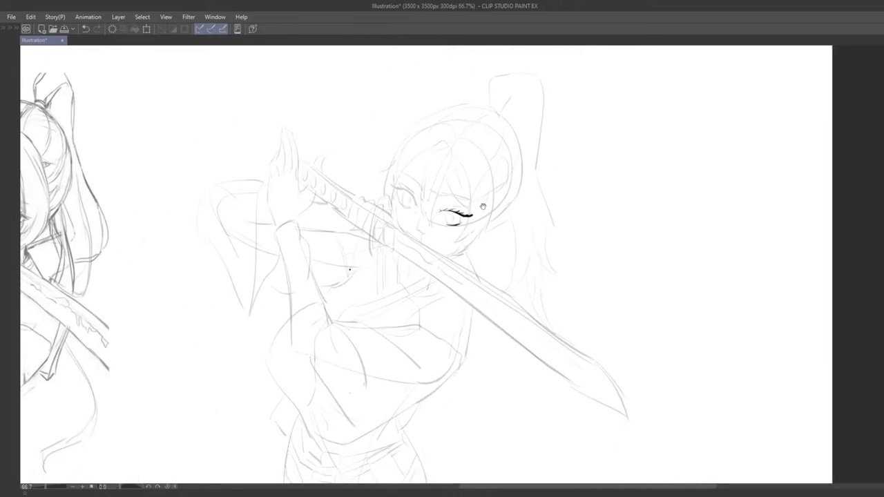
{"action": "scroll", "coordinate": [472, 207], "scroll_direction": "up", "scroll_amount": 5}
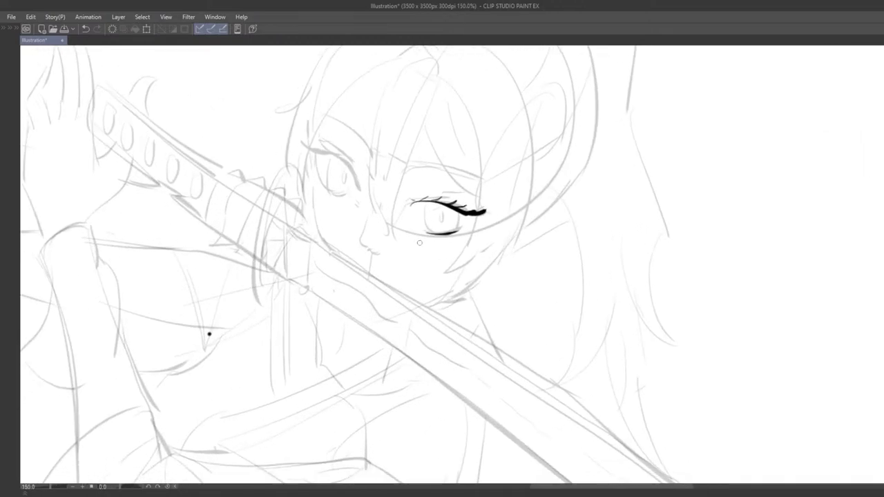
{"action": "key", "text": "ctrl+z"}
{"action": "left_click_drag", "start_coordinate": [425, 227], "coordinate": [474, 228]}
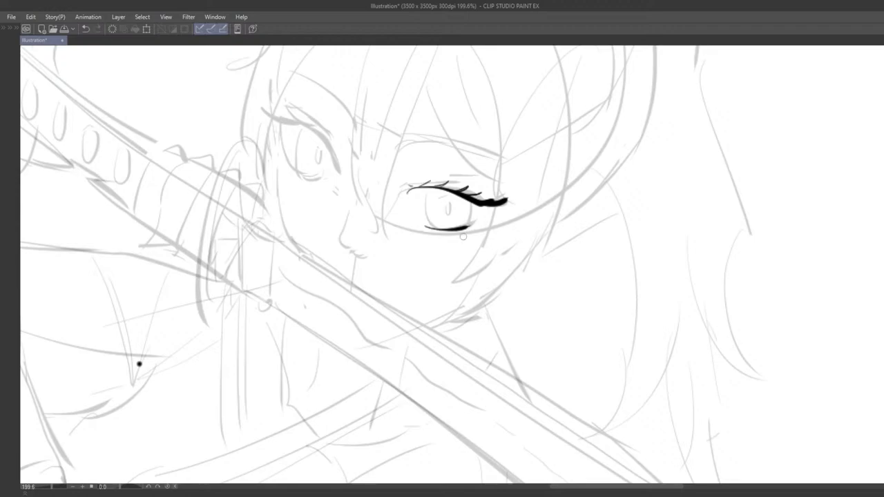
{"action": "scroll", "coordinate": [450, 247], "scroll_direction": "down", "scroll_amount": 5}
{"action": "scroll", "coordinate": [450, 245], "scroll_direction": "up", "scroll_amount": 5}
Draw the outer side of the iris, running from the upper lash line down to the lower lid.
{"action": "left_click_drag", "start_coordinate": [438, 263], "coordinate": [414, 282]}
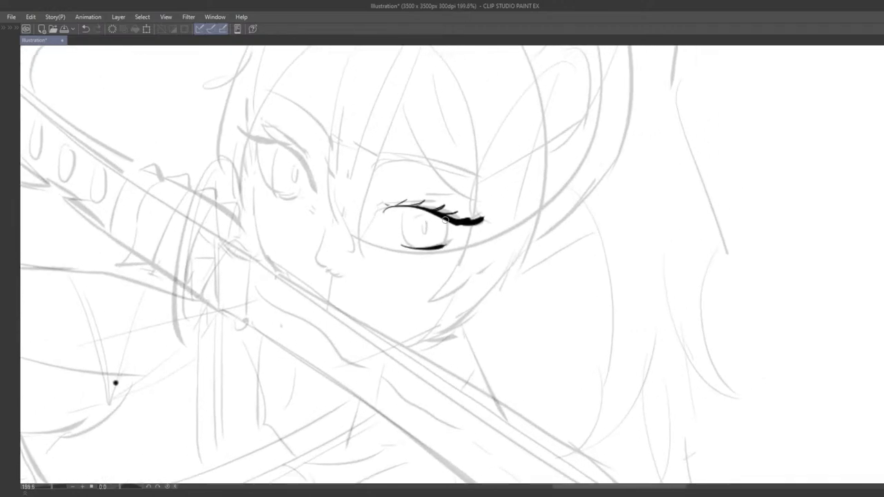
{"action": "key", "text": "ctrl+z"}
{"action": "left_click_drag", "start_coordinate": [446, 221], "coordinate": [442, 247]}
{"action": "key", "text": "ctrl+z"}
{"action": "key", "text": "ctrl+z"}
{"action": "left_click_drag", "start_coordinate": [405, 208], "coordinate": [409, 246]}
{"action": "key", "text": "ctrl+z"}
{"action": "key", "text": "ctrl+z"}
{"action": "mouse_move", "coordinate": [405, 208]}
{"action": "left_mouse_down"}
{"action": "mouse_move", "coordinate": [409, 247]}
{"action": "mouse_move", "coordinate": [448, 241]}
{"action": "left_mouse_up"}
{"action": "key", "text": "ctrl+z"}
Draw the inner side of the iris down to the lower lid and add a small, narrow oval pupil.
{"action": "mouse_move", "coordinate": [436, 279]}
{"action": "left_mouse_down"}
{"action": "mouse_move", "coordinate": [436, 318]}
{"action": "mouse_move", "coordinate": [425, 317]}
{"action": "mouse_move", "coordinate": [443, 327]}
{"action": "mouse_move", "coordinate": [444, 346]}
{"action": "mouse_move", "coordinate": [447, 330]}
{"action": "mouse_move", "coordinate": [435, 328]}
{"action": "mouse_move", "coordinate": [424, 266]}
{"action": "left_mouse_up"}
{"action": "key", "text": "ctrl+z"}
{"action": "left_click_drag", "start_coordinate": [415, 234], "coordinate": [422, 269]}
{"action": "key", "text": "ctrl+z"}
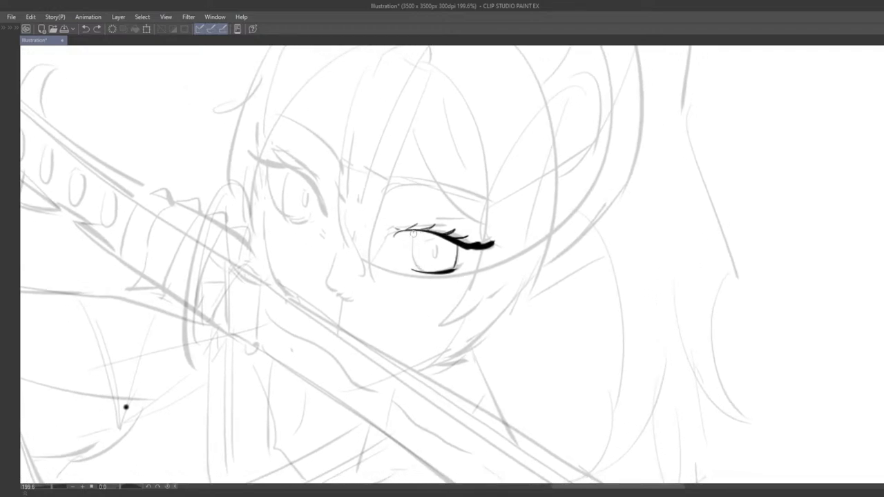
{"action": "key", "text": "ctrl+z"}
{"action": "mouse_move", "coordinate": [414, 233]}
{"action": "left_mouse_down"}
{"action": "mouse_move", "coordinate": [421, 272]}
{"action": "mouse_move", "coordinate": [437, 248]}
{"action": "mouse_move", "coordinate": [409, 252]}
{"action": "mouse_move", "coordinate": [420, 274]}
{"action": "left_mouse_up"}
{"action": "key", "text": "ctrl+z"}
{"action": "key", "text": "ctrl+z"}
{"action": "key", "text": "ctrl+z"}
{"action": "key", "text": "ctrl+z"}
{"action": "key", "text": "ctrl+z"}
{"action": "key", "text": "ctrl+z"}
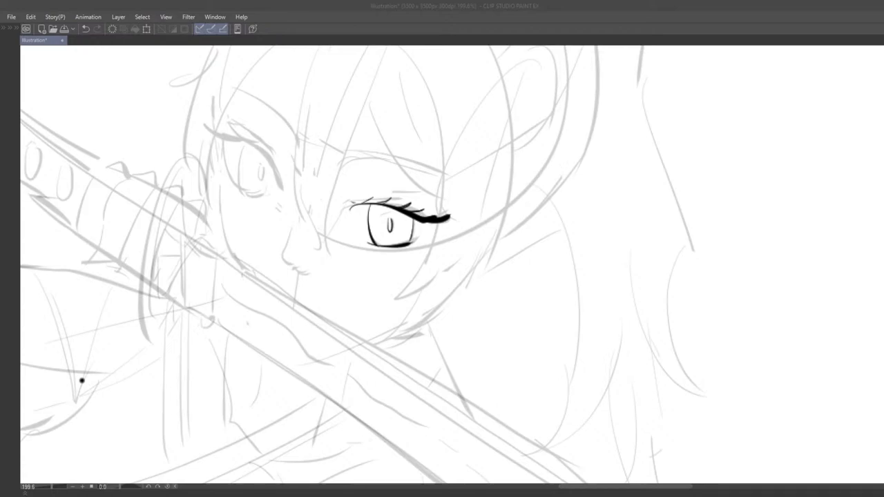
Draw a small round highlight in the upper inner part of the iris and check the eye against the whole face.
{"action": "left_click", "coordinate": [475, 245]}
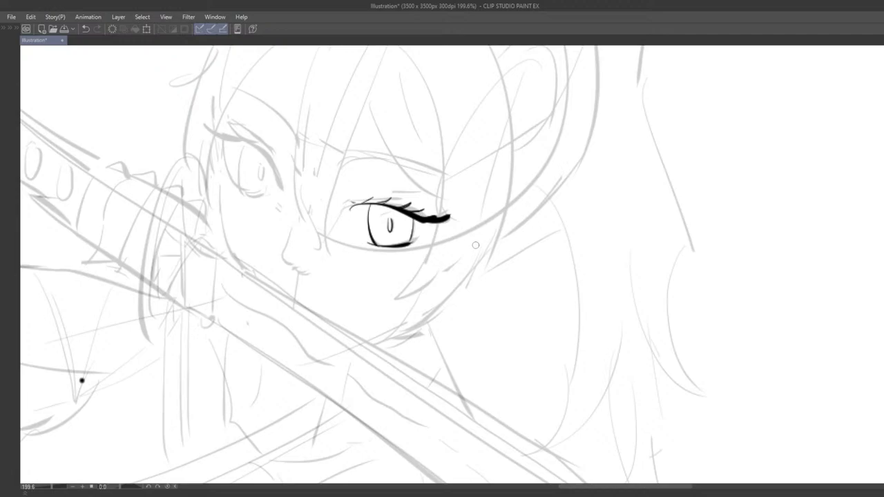
{"action": "scroll", "coordinate": [474, 246], "scroll_direction": "down", "scroll_amount": 1}
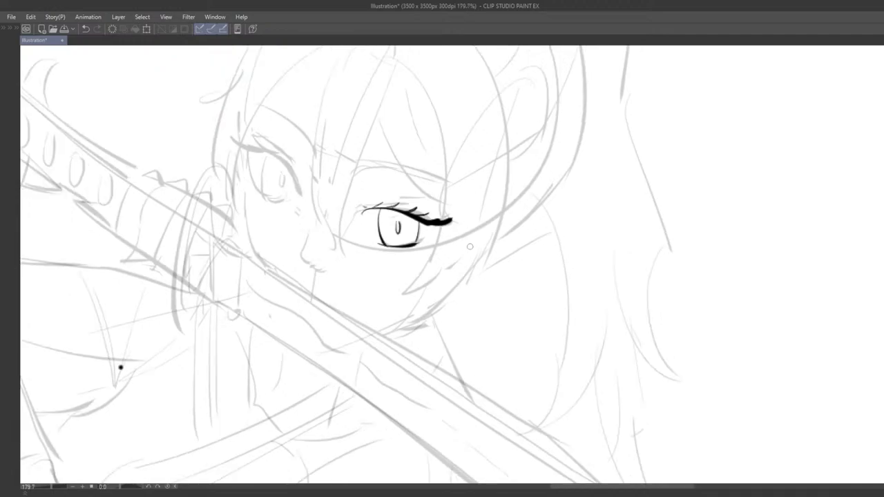
{"action": "scroll", "coordinate": [470, 246], "scroll_direction": "up", "scroll_amount": 1}
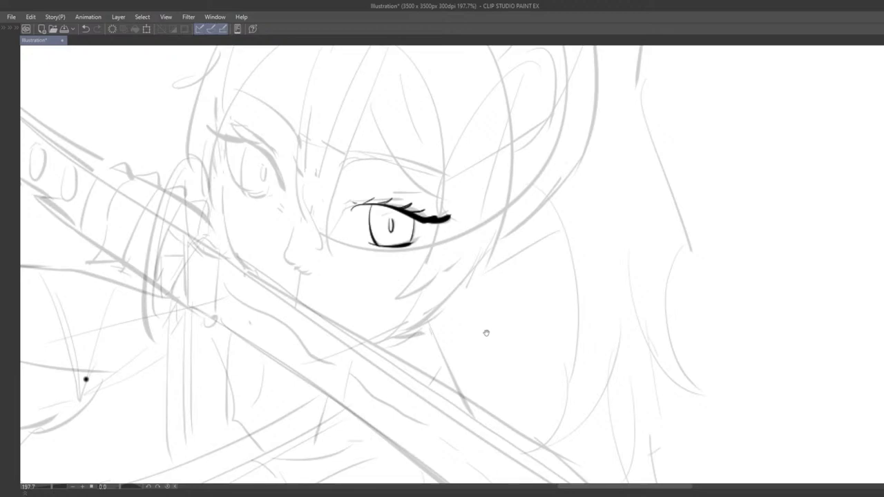
{"action": "mouse_move", "coordinate": [488, 331]}
{"action": "left_mouse_down"}
{"action": "mouse_move", "coordinate": [476, 332]}
{"action": "mouse_move", "coordinate": [480, 347]}
{"action": "mouse_move", "coordinate": [463, 333]}
{"action": "left_mouse_up"}
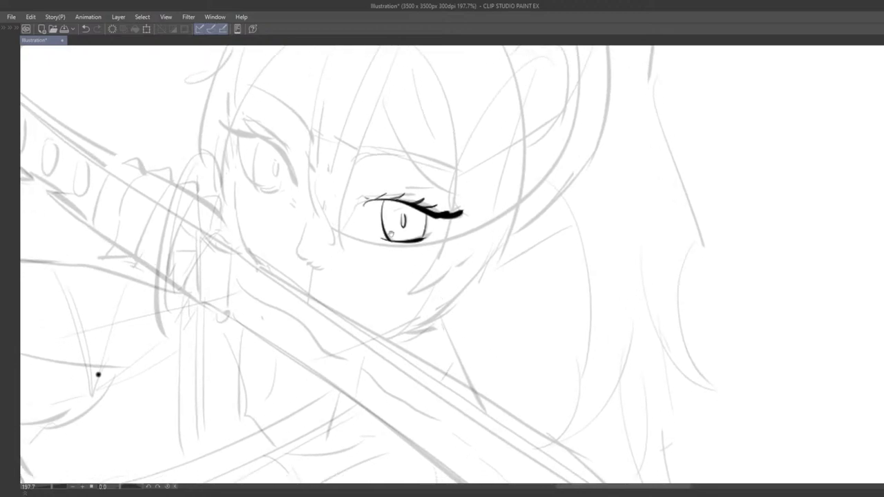
{"action": "left_click_drag", "start_coordinate": [399, 245], "coordinate": [411, 250]}
{"action": "left_click_drag", "start_coordinate": [404, 212], "coordinate": [407, 211]}
{"action": "key", "text": "ctrl+z"}
{"action": "mouse_move", "coordinate": [399, 239]}
{"action": "left_mouse_down"}
{"action": "mouse_move", "coordinate": [339, 240]}
{"action": "mouse_move", "coordinate": [583, 230]}
{"action": "left_mouse_up"}
{"action": "scroll", "coordinate": [583, 230], "scroll_direction": "up", "scroll_amount": 5}
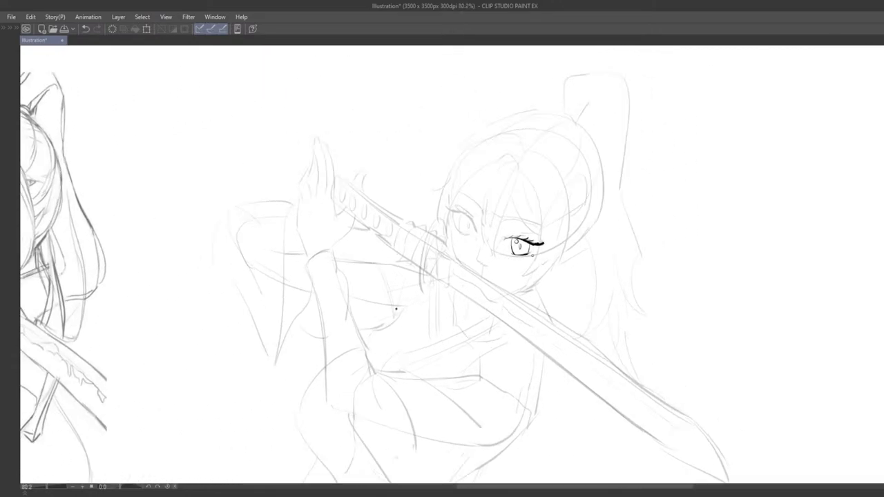
{"action": "left_click_drag", "start_coordinate": [443, 256], "coordinate": [430, 263]}
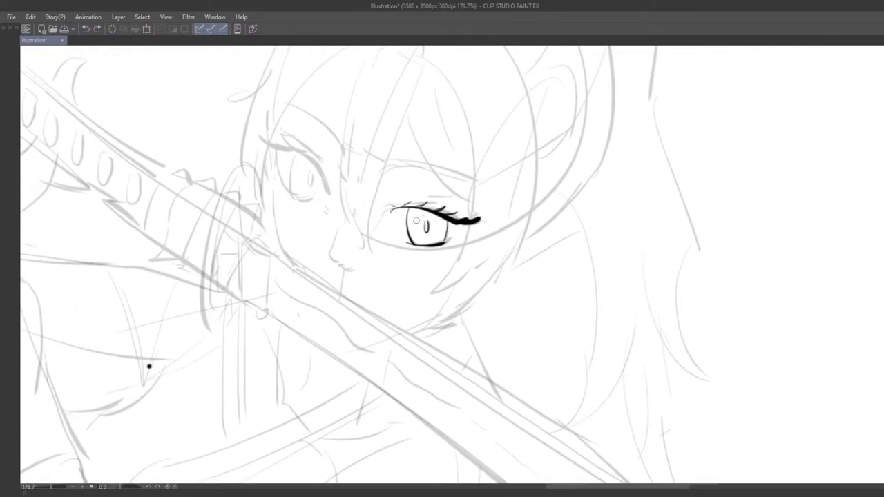
{"action": "key", "text": "ctrl+z"}
{"action": "scroll", "coordinate": [419, 238], "scroll_direction": "down", "scroll_amount": 6}
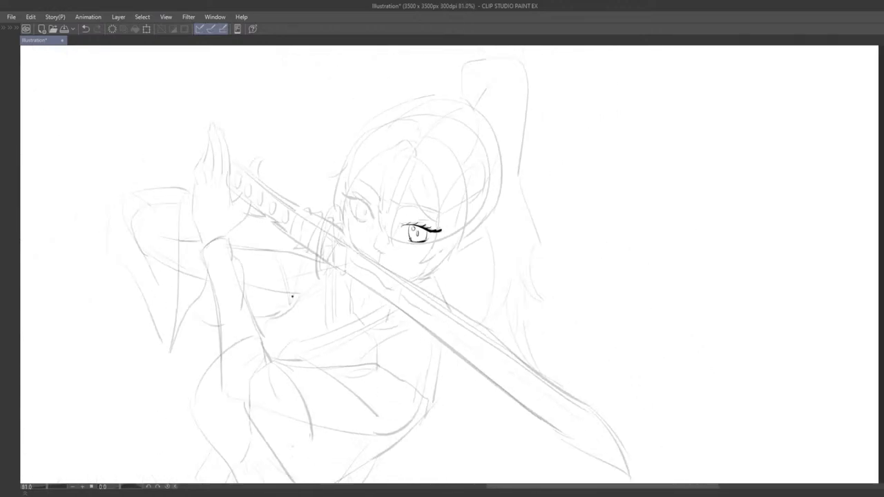
{"action": "left_click_drag", "start_coordinate": [464, 252], "coordinate": [482, 241]}
{"action": "scroll", "coordinate": [464, 242], "scroll_direction": "up", "scroll_amount": 4}
{"action": "left_click_drag", "start_coordinate": [425, 288], "coordinate": [430, 337]}
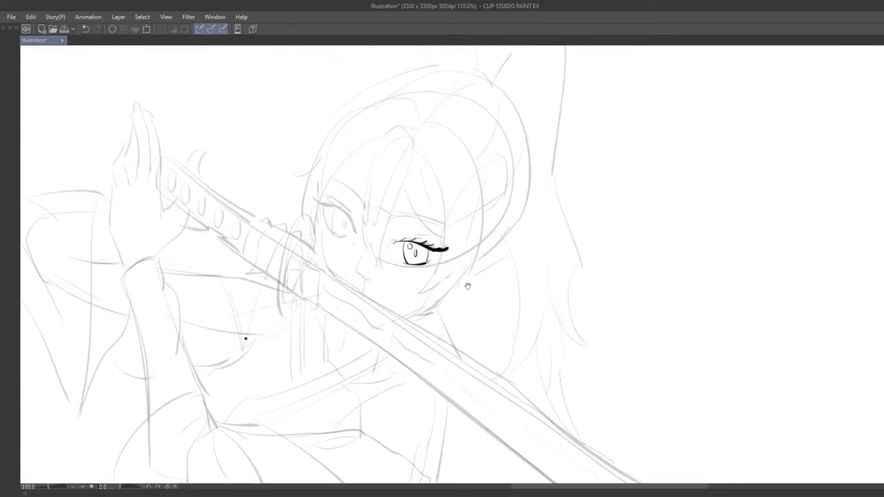
{"action": "left_click_drag", "start_coordinate": [461, 304], "coordinate": [468, 293]}
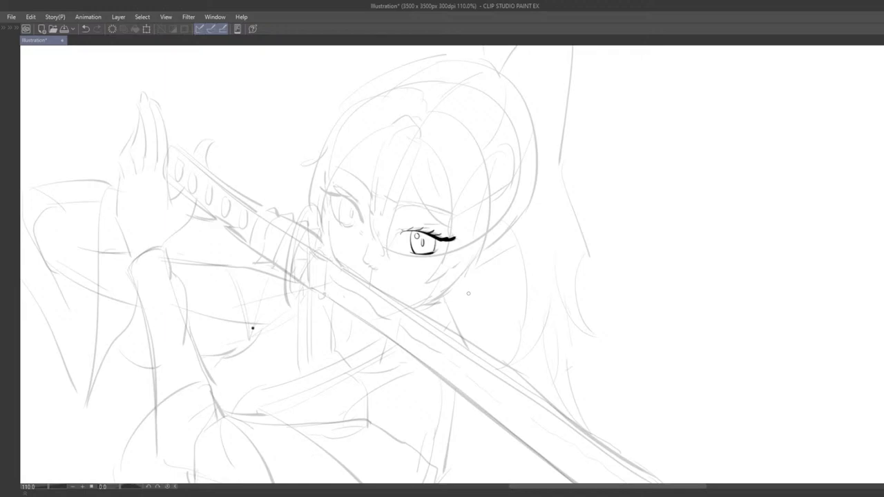
Ink a thin, tapered extension of the upper lash line toward the eye's inner corner.
{"action": "left_click_drag", "start_coordinate": [479, 341], "coordinate": [503, 326]}
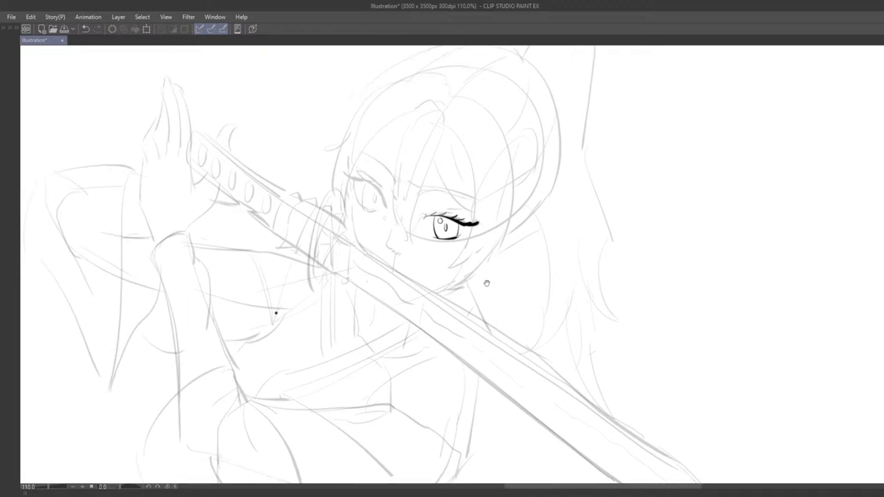
{"action": "left_click_drag", "start_coordinate": [488, 284], "coordinate": [516, 352]}
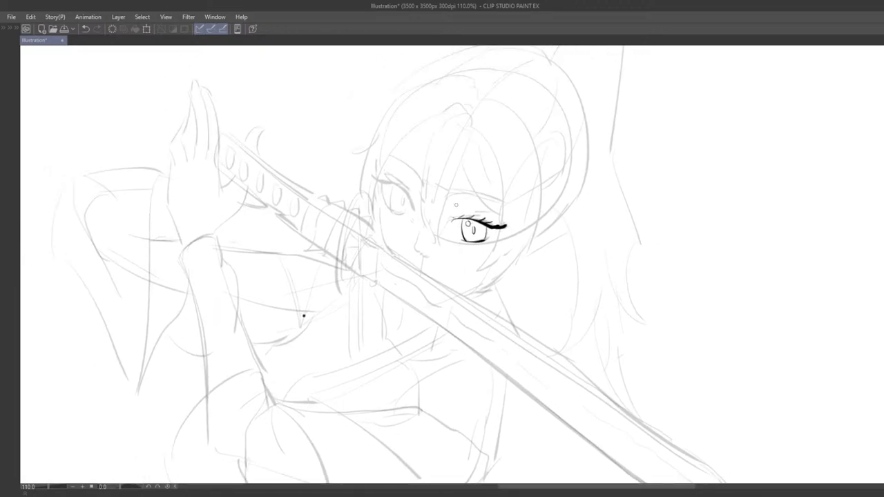
{"action": "left_click_drag", "start_coordinate": [480, 198], "coordinate": [452, 221]}
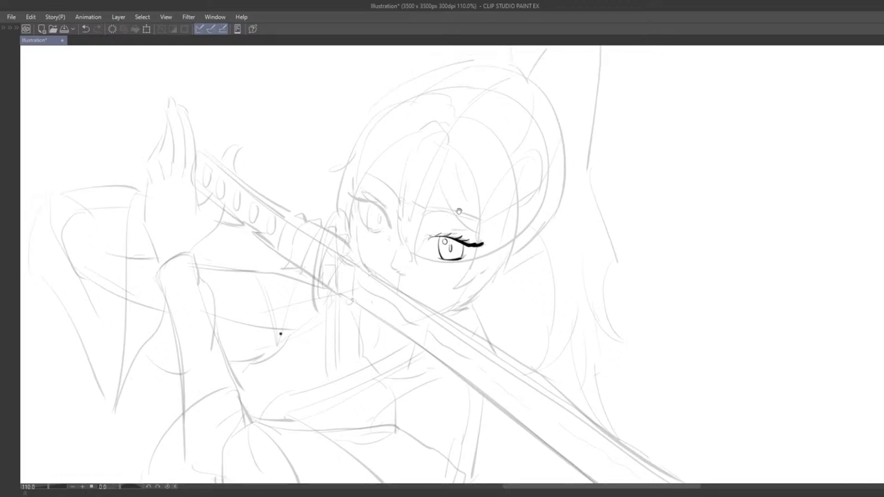
{"action": "scroll", "coordinate": [459, 211], "scroll_direction": "up", "scroll_amount": 2}
{"action": "key", "text": "ctrl+z"}
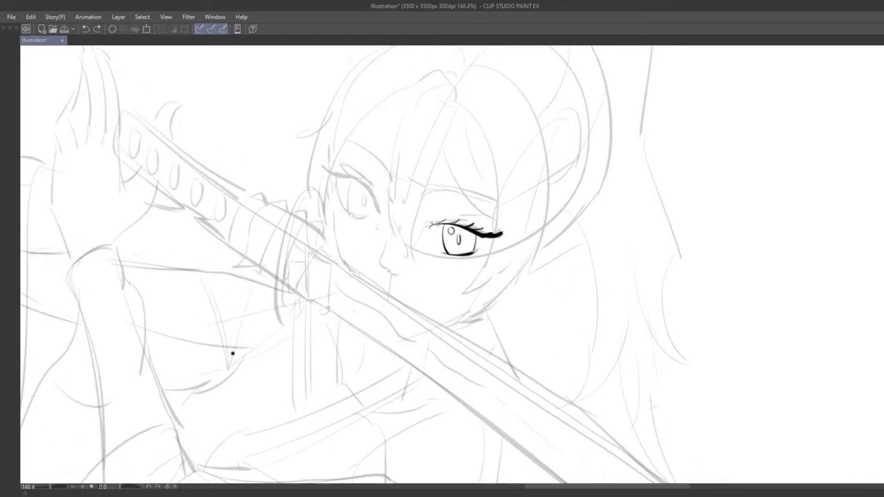
{"action": "left_click_drag", "start_coordinate": [428, 229], "coordinate": [445, 225]}
{"action": "key", "text": "ctrl+z"}
{"action": "key", "text": "ctrl+z"}
{"action": "key", "text": "ctrl+z"}
{"action": "key", "text": "ctrl+z"}
{"action": "left_click_drag", "start_coordinate": [497, 334], "coordinate": [509, 369]}
{"action": "scroll", "coordinate": [504, 276], "scroll_direction": "up", "scroll_amount": 2}
{"action": "scroll", "coordinate": [505, 276], "scroll_direction": "up", "scroll_amount": 1}
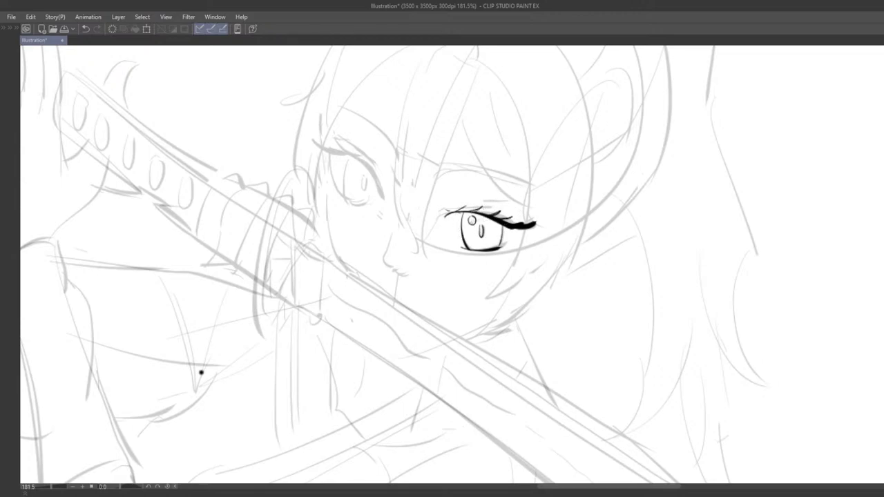
Try to add a small detail inside the highlight and a curved line across the iris.
{"action": "key", "text": "ctrl+z"}
{"action": "left_click_drag", "start_coordinate": [472, 218], "coordinate": [474, 219]}
{"action": "key", "text": "ctrl+z"}
{"action": "scroll", "coordinate": [468, 243], "scroll_direction": "down", "scroll_amount": 5}
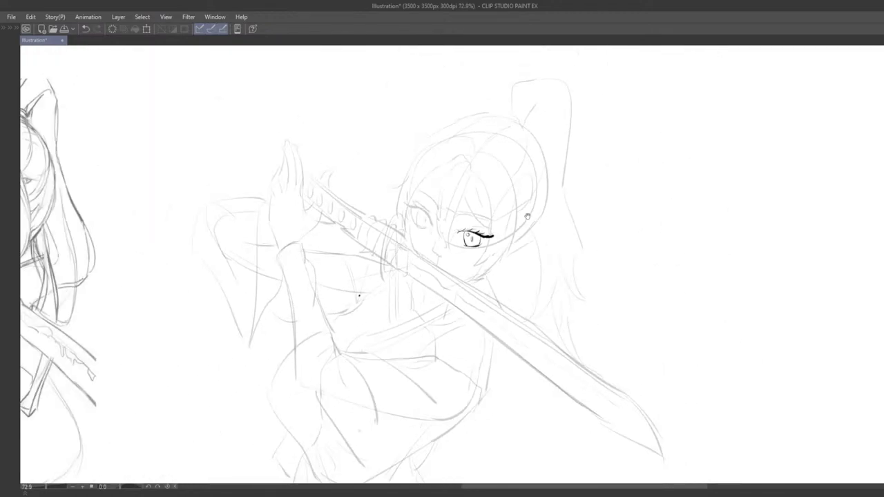
{"action": "scroll", "coordinate": [527, 216], "scroll_direction": "up", "scroll_amount": 4}
{"action": "key", "text": "ctrl+z"}
{"action": "left_click_drag", "start_coordinate": [434, 245], "coordinate": [462, 241]}
{"action": "key", "text": "ctrl+z"}
{"action": "key", "text": "ctrl+z"}
{"action": "left_click_drag", "start_coordinate": [432, 239], "coordinate": [463, 244]}
{"action": "key", "text": "ctrl+z"}
{"action": "key", "text": "ctrl+z"}
{"action": "key", "text": "ctrl+z"}
{"action": "scroll", "coordinate": [457, 272], "scroll_direction": "down", "scroll_amount": 11}
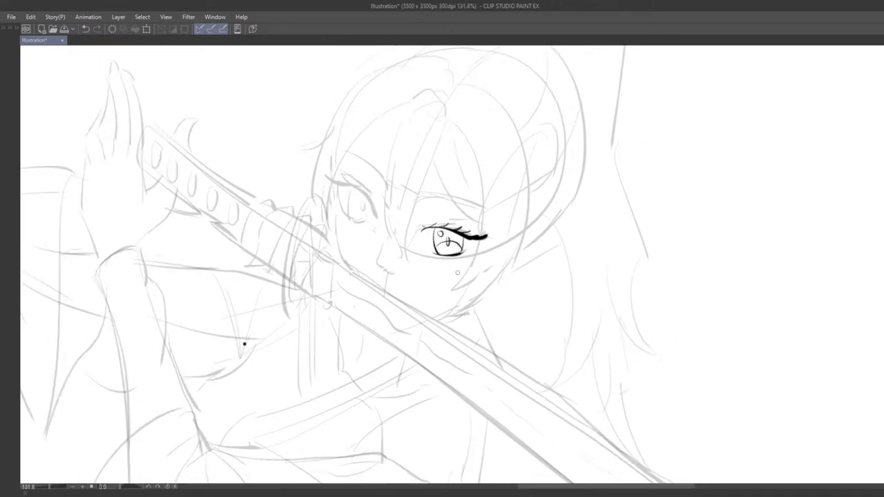
Try a second, smaller highlight beside the pupil and an inner ring around the pupil.
{"action": "scroll", "coordinate": [457, 273], "scroll_direction": "up", "scroll_amount": 9}
{"action": "scroll", "coordinate": [458, 273], "scroll_direction": "up", "scroll_amount": 1}
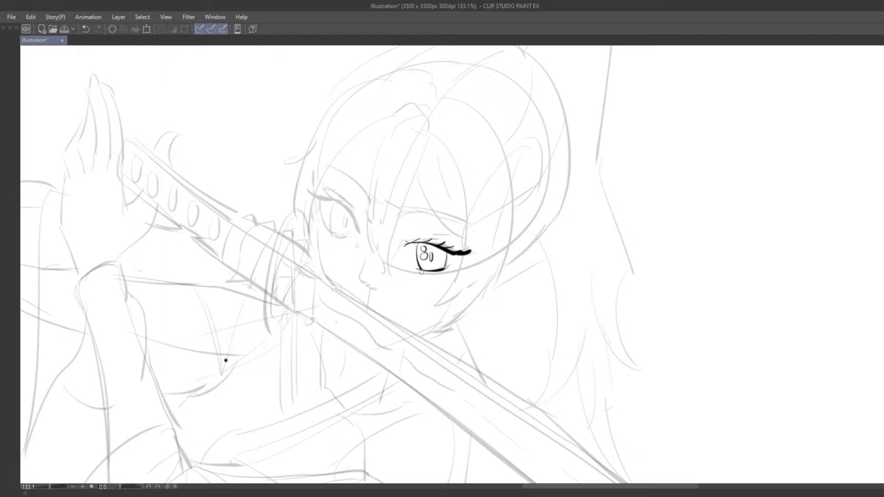
{"action": "scroll", "coordinate": [424, 254], "scroll_direction": "up", "scroll_amount": 3}
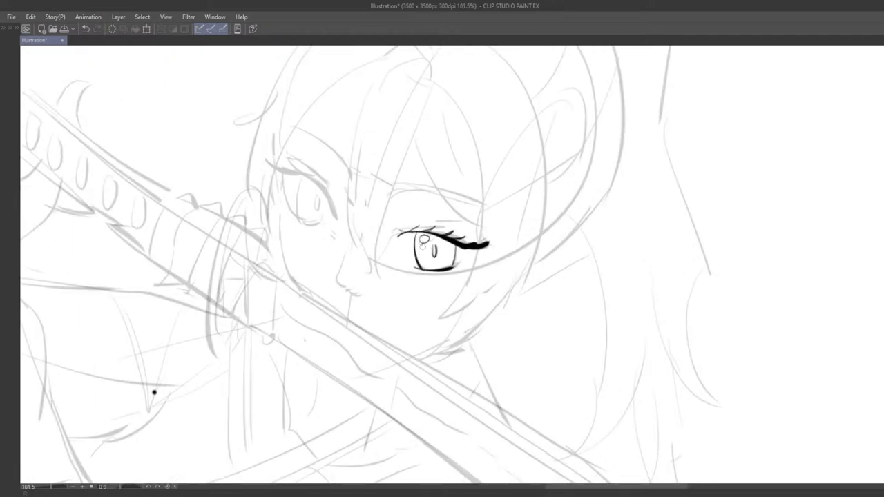
{"action": "scroll", "coordinate": [404, 275], "scroll_direction": "down", "scroll_amount": 5}
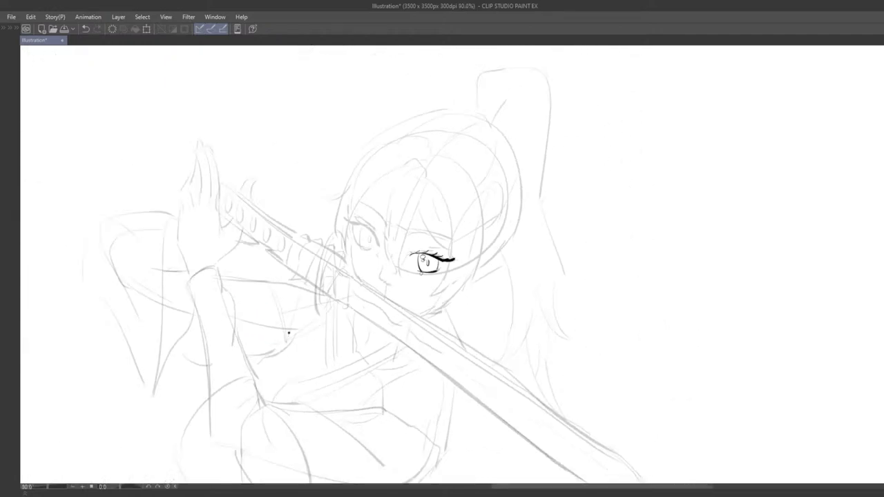
{"action": "scroll", "coordinate": [404, 275], "scroll_direction": "up", "scroll_amount": 4}
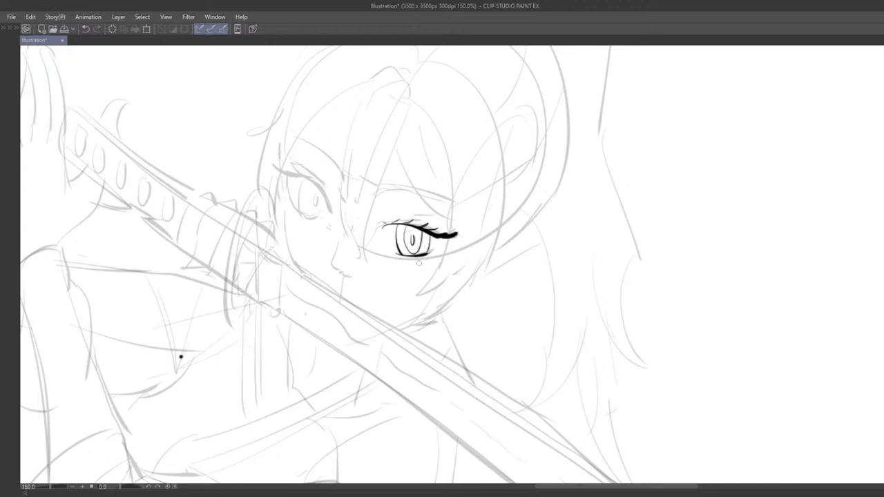
{"action": "scroll", "coordinate": [419, 263], "scroll_direction": "down", "scroll_amount": 8}
{"action": "left_click_drag", "start_coordinate": [419, 263], "coordinate": [439, 243]}
{"action": "scroll", "coordinate": [459, 221], "scroll_direction": "up", "scroll_amount": 6}
{"action": "mouse_move", "coordinate": [409, 286]}
{"action": "left_mouse_down"}
{"action": "mouse_move", "coordinate": [390, 274]}
{"action": "mouse_move", "coordinate": [429, 304]}
{"action": "left_mouse_up"}
{"action": "scroll", "coordinate": [401, 275], "scroll_direction": "up", "scroll_amount": 3}
{"action": "left_click_drag", "start_coordinate": [407, 264], "coordinate": [462, 239]}
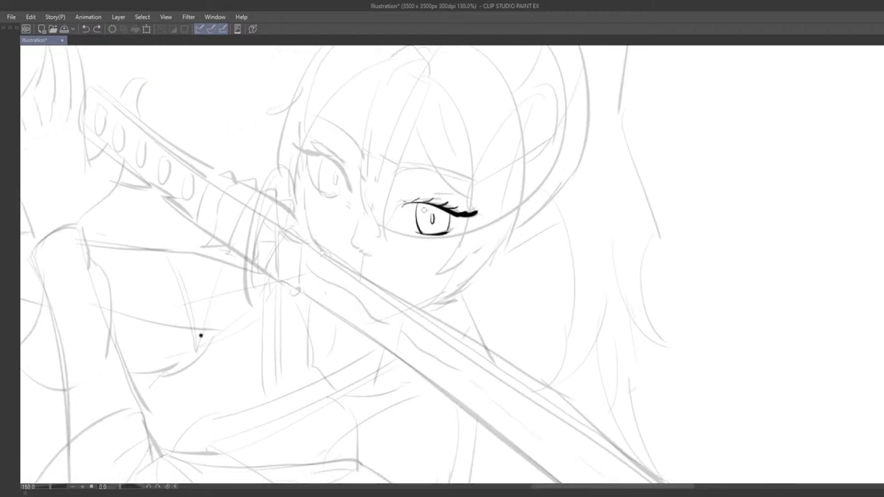
Redraw the small round highlight in the upper inner part of the iris.
{"action": "left_click_drag", "start_coordinate": [424, 206], "coordinate": [425, 208]}
{"action": "key", "text": "ctrl+z"}
{"action": "key", "text": "ctrl+z"}
{"action": "key", "text": "ctrl+z"}
{"action": "key", "text": "ctrl+z"}
{"action": "key", "text": "ctrl+z"}
Draw a thin eyelid fold curving closely above the upper lashes.
{"action": "mouse_move", "coordinate": [463, 256]}
{"action": "left_mouse_down"}
{"action": "mouse_move", "coordinate": [449, 253]}
{"action": "mouse_move", "coordinate": [466, 271]}
{"action": "mouse_move", "coordinate": [454, 286]}
{"action": "mouse_move", "coordinate": [484, 310]}
{"action": "mouse_move", "coordinate": [457, 279]}
{"action": "mouse_move", "coordinate": [460, 253]}
{"action": "left_mouse_up"}
{"action": "key", "text": "ctrl+z"}
{"action": "key", "text": "ctrl+z"}
{"action": "mouse_move", "coordinate": [465, 290]}
{"action": "left_mouse_down"}
{"action": "mouse_move", "coordinate": [453, 296]}
{"action": "mouse_move", "coordinate": [443, 270]}
{"action": "mouse_move", "coordinate": [489, 280]}
{"action": "mouse_move", "coordinate": [486, 287]}
{"action": "mouse_move", "coordinate": [477, 276]}
{"action": "mouse_move", "coordinate": [481, 294]}
{"action": "mouse_move", "coordinate": [439, 266]}
{"action": "left_mouse_up"}
{"action": "left_click_drag", "start_coordinate": [422, 206], "coordinate": [440, 214]}
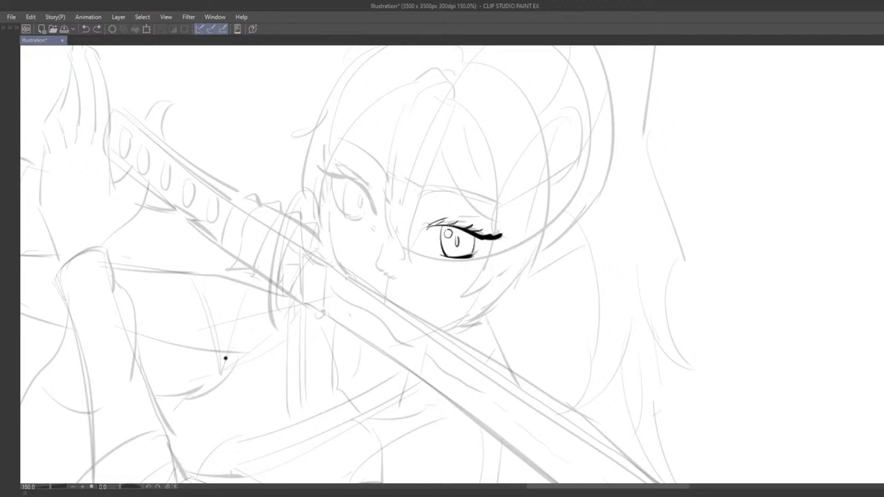
{"action": "scroll", "coordinate": [488, 234], "scroll_direction": "down", "scroll_amount": 5}
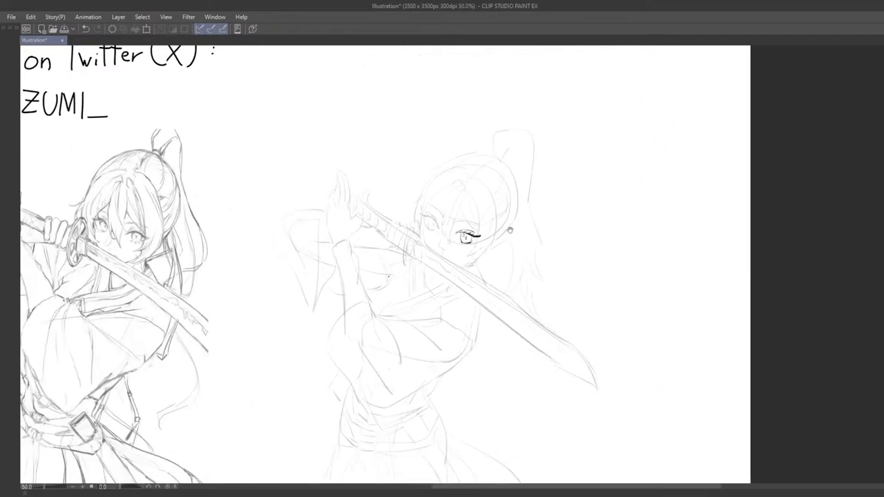
{"action": "scroll", "coordinate": [510, 230], "scroll_direction": "up", "scroll_amount": 5}
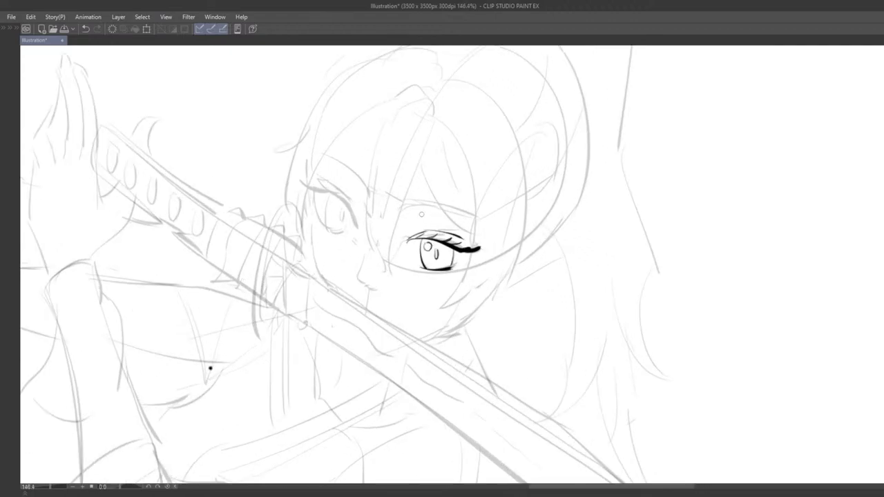
Ink a slim, tapered eyebrow above the inked eye and erase its outer end.
{"action": "left_click_drag", "start_coordinate": [409, 210], "coordinate": [473, 222]}
{"action": "left_click_drag", "start_coordinate": [409, 210], "coordinate": [469, 219]}
{"action": "key", "text": "ctrl+z"}
{"action": "key", "text": "ctrl+z"}
{"action": "left_click_drag", "start_coordinate": [408, 210], "coordinate": [470, 220]}
{"action": "key", "text": "ctrl+z"}
{"action": "key", "text": "ctrl+z"}
{"action": "left_click_drag", "start_coordinate": [410, 208], "coordinate": [465, 213]}
{"action": "left_click_drag", "start_coordinate": [410, 210], "coordinate": [466, 212]}
{"action": "key", "text": "ctrl+z"}
{"action": "key", "text": "ctrl+z"}
{"action": "left_click_drag", "start_coordinate": [409, 209], "coordinate": [463, 210]}
{"action": "key", "text": "ctrl+z"}
{"action": "key", "text": "ctrl+z"}
{"action": "mouse_move", "coordinate": [408, 211]}
{"action": "left_mouse_down"}
{"action": "mouse_move", "coordinate": [469, 216]}
{"action": "mouse_move", "coordinate": [456, 208]}
{"action": "mouse_move", "coordinate": [471, 218]}
{"action": "left_mouse_up"}
{"action": "key", "text": "ctrl+z"}
{"action": "key", "text": "ctrl+z"}
{"action": "left_click_drag", "start_coordinate": [485, 251], "coordinate": [464, 233]}
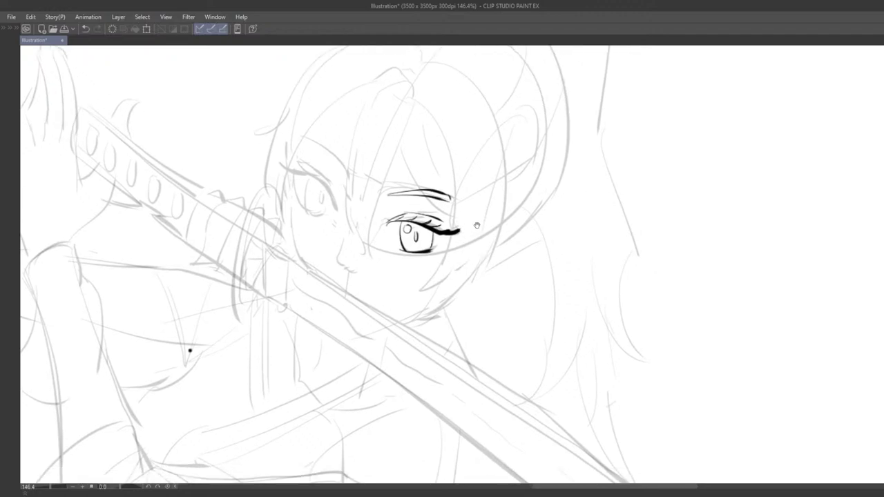
{"action": "left_click_drag", "start_coordinate": [448, 196], "coordinate": [422, 199]}
Draw a curved hair strand from the forehead past the eyebrow to the outer corner of the eye.
{"action": "left_click_drag", "start_coordinate": [493, 230], "coordinate": [513, 277]}
{"action": "left_click_drag", "start_coordinate": [427, 175], "coordinate": [475, 269]}
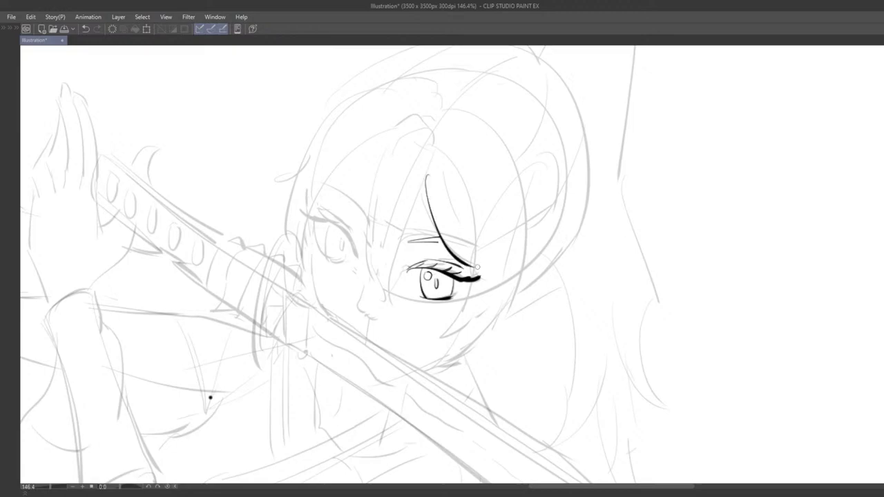
{"action": "key", "text": "ctrl+z"}
{"action": "mouse_move", "coordinate": [425, 193]}
{"action": "left_mouse_down"}
{"action": "mouse_move", "coordinate": [434, 225]}
{"action": "mouse_move", "coordinate": [479, 271]}
{"action": "mouse_move", "coordinate": [446, 246]}
{"action": "mouse_move", "coordinate": [477, 266]}
{"action": "left_mouse_up"}
{"action": "key", "text": "ctrl+z"}
{"action": "key", "text": "ctrl+z"}
{"action": "key", "text": "ctrl+z"}
Try to draw the long outer edge of the bangs from the parting past the eye to the cheek.
{"action": "mouse_move", "coordinate": [447, 155]}
{"action": "left_mouse_down"}
{"action": "mouse_move", "coordinate": [475, 298]}
{"action": "mouse_move", "coordinate": [482, 277]}
{"action": "left_mouse_up"}
{"action": "key", "text": "ctrl+z"}
{"action": "left_click_drag", "start_coordinate": [451, 136], "coordinate": [460, 313]}
{"action": "key", "text": "ctrl+z"}
{"action": "left_click_drag", "start_coordinate": [445, 132], "coordinate": [468, 306]}
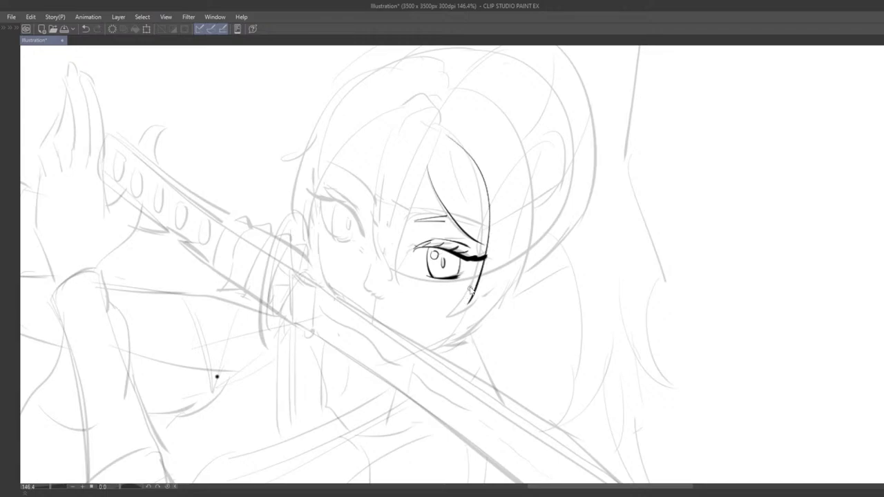
{"action": "key", "text": "ctrl+z"}
Shorten the outer wing of the upper lash line beside the hair strand.
{"action": "mouse_move", "coordinate": [491, 257]}
{"action": "left_mouse_down"}
{"action": "mouse_move", "coordinate": [471, 261]}
{"action": "mouse_move", "coordinate": [483, 258]}
{"action": "mouse_move", "coordinate": [479, 234]}
{"action": "left_mouse_up"}
{"action": "key", "text": "ctrl+z"}
{"action": "key", "text": "ctrl+z"}
{"action": "key", "text": "ctrl+z"}
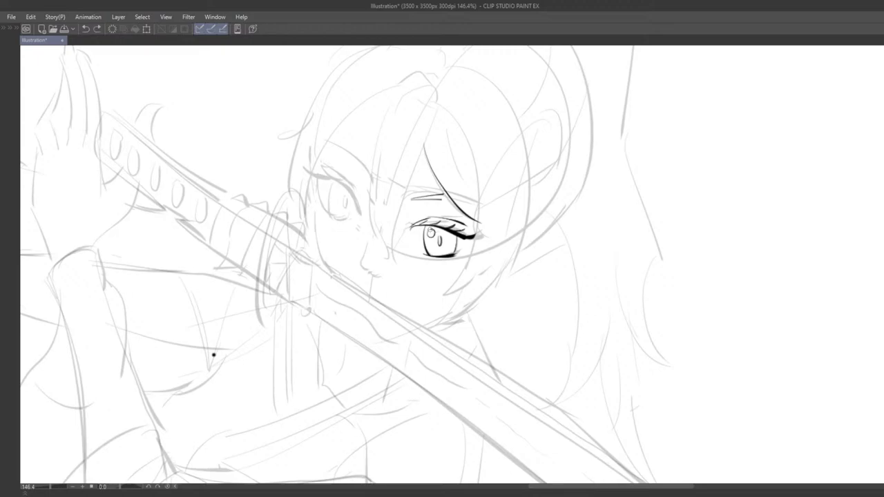
Redraw the inner end of the upper lash line as a darker, slightly heavier stroke.
{"action": "left_click_drag", "start_coordinate": [414, 229], "coordinate": [437, 226]}
{"action": "key", "text": "ctrl+z"}
{"action": "key", "text": "ctrl+z"}
{"action": "key", "text": "ctrl+z"}
{"action": "key", "text": "ctrl+z"}
{"action": "key", "text": "ctrl+z"}
{"action": "key", "text": "ctrl+z"}
{"action": "key", "text": "ctrl+z"}
{"action": "key", "text": "ctrl+z"}
Extend the lower lid line toward the inner corner with a short, thin stroke.
{"action": "left_click_drag", "start_coordinate": [422, 265], "coordinate": [382, 259]}
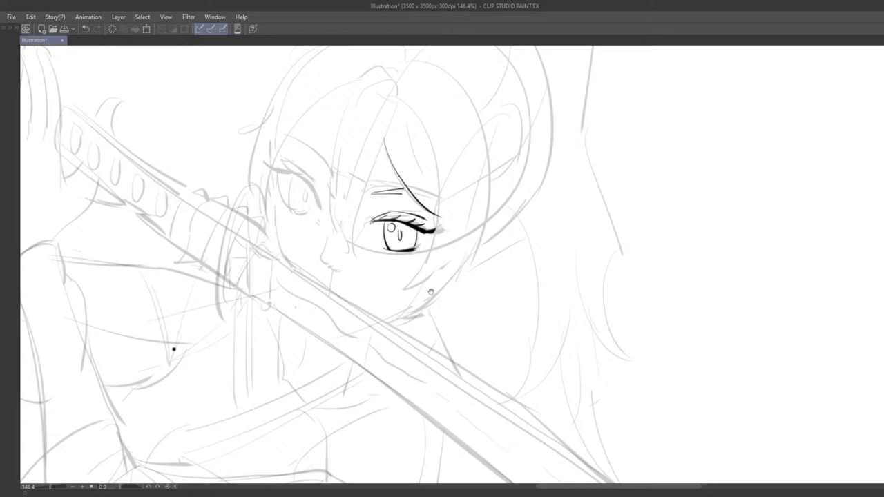
{"action": "mouse_move", "coordinate": [430, 292]}
{"action": "left_mouse_down"}
{"action": "mouse_move", "coordinate": [469, 282]}
{"action": "mouse_move", "coordinate": [479, 288]}
{"action": "left_mouse_up"}
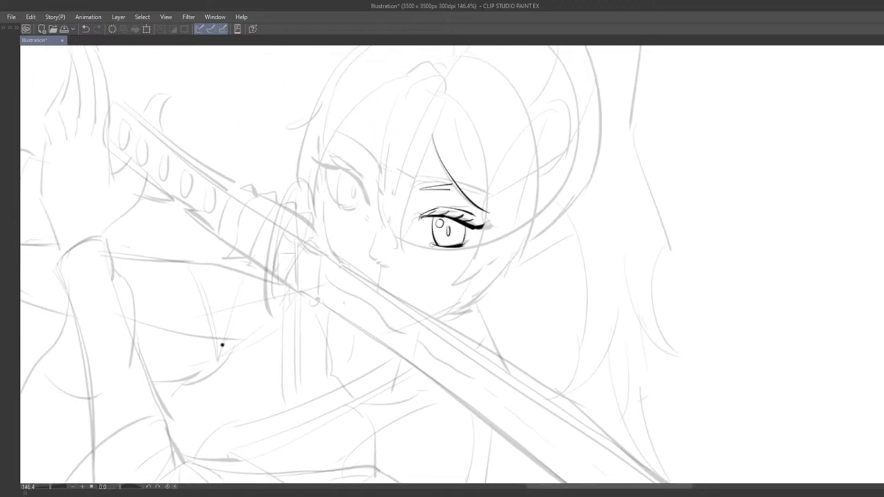
{"action": "key", "text": "ctrl+z"}
{"action": "left_click_drag", "start_coordinate": [423, 243], "coordinate": [437, 249]}
{"action": "key", "text": "ctrl+z"}
{"action": "scroll", "coordinate": [461, 266], "scroll_direction": "down", "scroll_amount": 6}
{"action": "scroll", "coordinate": [459, 266], "scroll_direction": "up", "scroll_amount": 6}
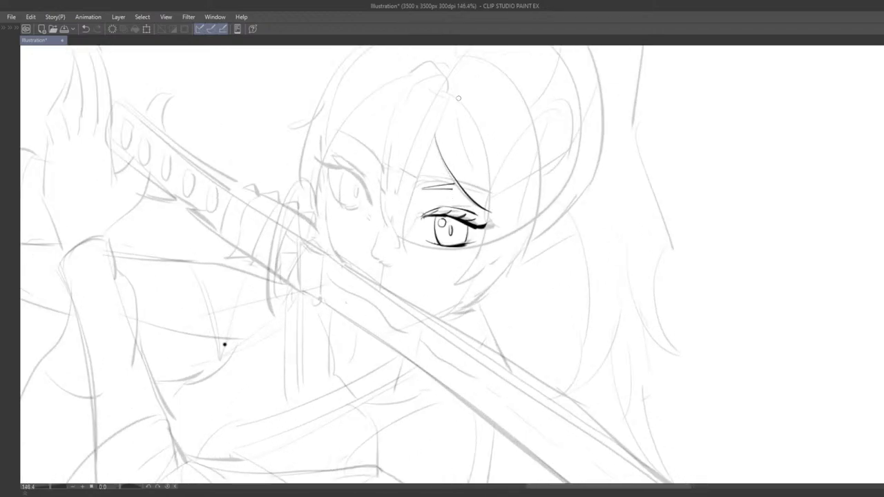
Ink the long outer curve of the bangs from the hair parting, past the outer eye corner, down to the cheek.
{"action": "left_click_drag", "start_coordinate": [457, 99], "coordinate": [467, 244]}
{"action": "key", "text": "ctrl+z"}
{"action": "mouse_move", "coordinate": [460, 101]}
{"action": "left_mouse_down"}
{"action": "mouse_move", "coordinate": [468, 282]}
{"action": "mouse_move", "coordinate": [494, 204]}
{"action": "mouse_move", "coordinate": [471, 276]}
{"action": "mouse_move", "coordinate": [473, 255]}
{"action": "mouse_move", "coordinate": [458, 280]}
{"action": "left_mouse_up"}
{"action": "key", "text": "ctrl+z"}
{"action": "key", "text": "ctrl+z"}
{"action": "key", "text": "ctrl+z"}
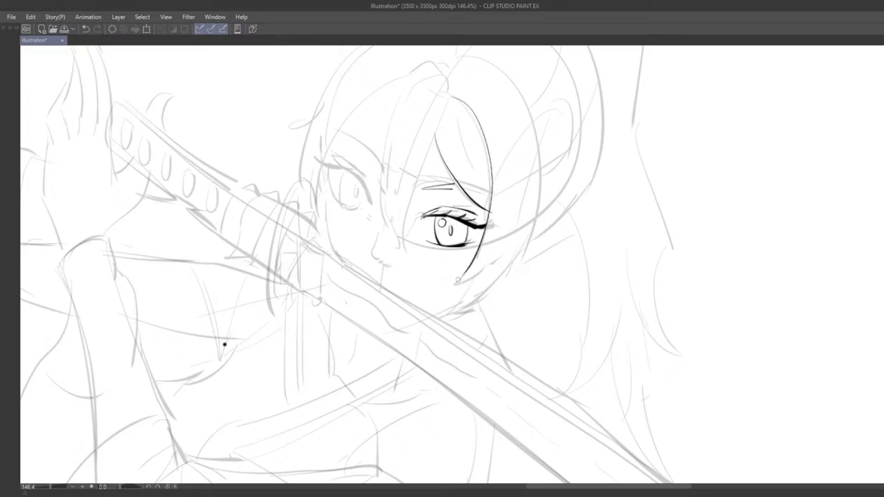
{"action": "key", "text": "ctrl+z"}
{"action": "mouse_move", "coordinate": [452, 97]}
{"action": "left_mouse_down"}
{"action": "mouse_move", "coordinate": [474, 250]}
{"action": "mouse_move", "coordinate": [452, 289]}
{"action": "mouse_move", "coordinate": [474, 257]}
{"action": "mouse_move", "coordinate": [456, 277]}
{"action": "left_mouse_up"}
{"action": "key", "text": "ctrl+z"}
{"action": "key", "text": "ctrl+z"}
{"action": "left_click_drag", "start_coordinate": [451, 95], "coordinate": [455, 287]}
{"action": "key", "text": "ctrl+z"}
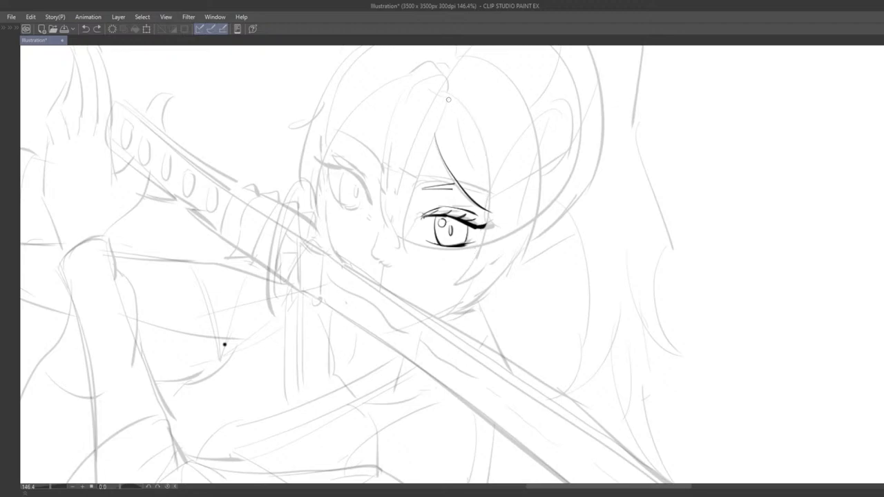
{"action": "left_click_drag", "start_coordinate": [449, 98], "coordinate": [464, 270]}
{"action": "key", "text": "ctrl+z"}
{"action": "mouse_move", "coordinate": [450, 95]}
{"action": "left_mouse_down"}
{"action": "mouse_move", "coordinate": [490, 156]}
{"action": "mouse_move", "coordinate": [456, 290]}
{"action": "mouse_move", "coordinate": [478, 131]}
{"action": "mouse_move", "coordinate": [454, 281]}
{"action": "mouse_move", "coordinate": [487, 266]}
{"action": "left_mouse_up"}
{"action": "key", "text": "ctrl+z"}
Draw the lower edge of the bang's pointed tip, curving outward and up from the cheek.
{"action": "left_click_drag", "start_coordinate": [487, 249], "coordinate": [462, 265]}
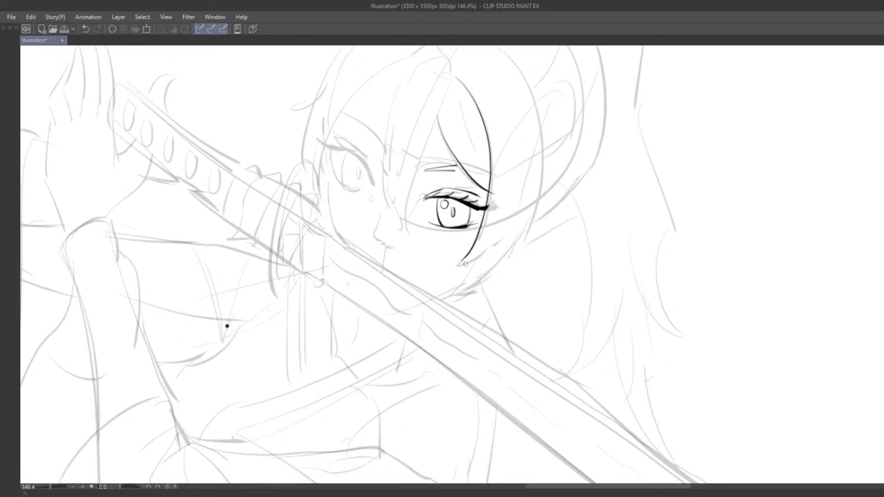
{"action": "key", "text": "ctrl+z"}
{"action": "mouse_move", "coordinate": [505, 229]}
{"action": "left_mouse_down"}
{"action": "mouse_move", "coordinate": [457, 263]}
{"action": "mouse_move", "coordinate": [477, 257]}
{"action": "mouse_move", "coordinate": [451, 294]}
{"action": "left_mouse_up"}
{"action": "key", "text": "ctrl+z"}
{"action": "key", "text": "ctrl+z"}
{"action": "key", "text": "ctrl+z"}
{"action": "key", "text": "ctrl+z"}
{"action": "key", "text": "ctrl+z"}
{"action": "key", "text": "ctrl+z"}
Draw a second pointed hair lock beneath the first, with its tip meeting the jaw.
{"action": "left_click_drag", "start_coordinate": [476, 259], "coordinate": [453, 293]}
{"action": "key", "text": "ctrl+z"}
{"action": "mouse_move", "coordinate": [523, 229]}
{"action": "left_mouse_down"}
{"action": "mouse_move", "coordinate": [465, 295]}
{"action": "mouse_move", "coordinate": [506, 280]}
{"action": "mouse_move", "coordinate": [453, 290]}
{"action": "left_mouse_up"}
{"action": "key", "text": "ctrl+z"}
{"action": "key", "text": "ctrl+z"}
{"action": "key", "text": "ctrl+z"}
{"action": "left_click_drag", "start_coordinate": [478, 256], "coordinate": [453, 288]}
{"action": "left_click_drag", "start_coordinate": [494, 266], "coordinate": [460, 289]}
{"action": "key", "text": "ctrl+z"}
{"action": "mouse_move", "coordinate": [539, 209]}
{"action": "left_mouse_down"}
{"action": "mouse_move", "coordinate": [460, 285]}
{"action": "mouse_move", "coordinate": [518, 246]}
{"action": "mouse_move", "coordinate": [478, 272]}
{"action": "mouse_move", "coordinate": [534, 216]}
{"action": "mouse_move", "coordinate": [461, 282]}
{"action": "left_mouse_up"}
{"action": "key", "text": "ctrl+z"}
{"action": "key", "text": "ctrl+z"}
{"action": "key", "text": "ctrl+z"}
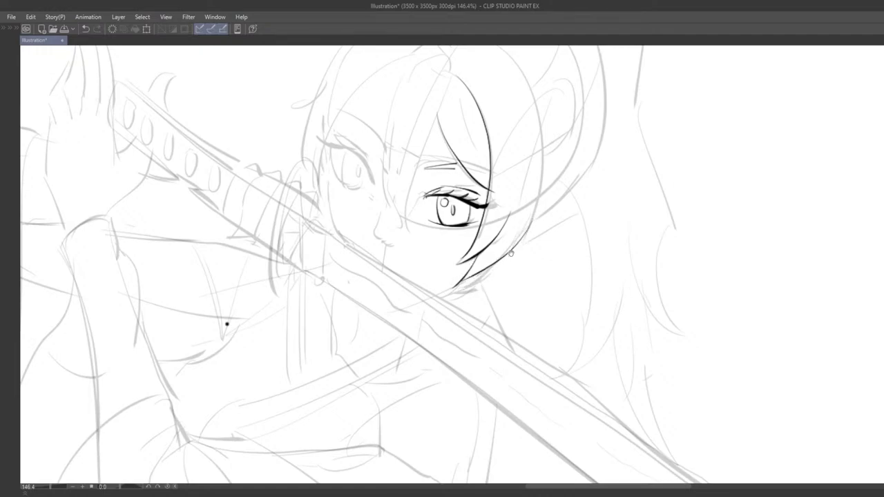
Redraw the outer edge of the lower hair lock as one long, smooth curve rising from its tip at the jaw.
{"action": "left_click_drag", "start_coordinate": [512, 253], "coordinate": [483, 319]}
{"action": "key", "text": "ctrl+z"}
{"action": "mouse_move", "coordinate": [506, 289]}
{"action": "left_mouse_down"}
{"action": "mouse_move", "coordinate": [435, 349]}
{"action": "mouse_move", "coordinate": [477, 323]}
{"action": "mouse_move", "coordinate": [438, 350]}
{"action": "mouse_move", "coordinate": [506, 288]}
{"action": "left_mouse_up"}
{"action": "key", "text": "ctrl+z"}
{"action": "key", "text": "ctrl+z"}
{"action": "key", "text": "ctrl+z"}
{"action": "mouse_move", "coordinate": [434, 350]}
{"action": "left_mouse_down"}
{"action": "mouse_move", "coordinate": [466, 334]}
{"action": "mouse_move", "coordinate": [499, 293]}
{"action": "mouse_move", "coordinate": [434, 350]}
{"action": "mouse_move", "coordinate": [474, 322]}
{"action": "mouse_move", "coordinate": [507, 280]}
{"action": "left_mouse_up"}
{"action": "key", "text": "ctrl+z"}
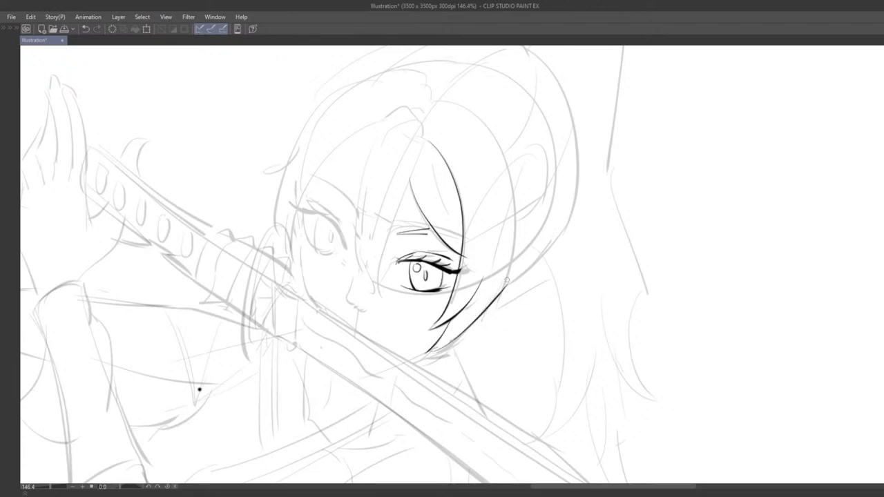
{"action": "key", "text": "ctrl+z"}
{"action": "mouse_move", "coordinate": [431, 351]}
{"action": "left_mouse_down"}
{"action": "mouse_move", "coordinate": [483, 317]}
{"action": "mouse_move", "coordinate": [506, 286]}
{"action": "mouse_move", "coordinate": [437, 350]}
{"action": "mouse_move", "coordinate": [506, 281]}
{"action": "left_mouse_up"}
{"action": "key", "text": "ctrl+z"}
{"action": "left_click_drag", "start_coordinate": [508, 311], "coordinate": [502, 299]}
{"action": "key", "text": "ctrl+z"}
{"action": "mouse_move", "coordinate": [422, 342]}
{"action": "left_mouse_down"}
{"action": "mouse_move", "coordinate": [458, 325]}
{"action": "mouse_move", "coordinate": [490, 282]}
{"action": "mouse_move", "coordinate": [507, 279]}
{"action": "left_mouse_up"}
{"action": "key", "text": "ctrl+z"}
{"action": "key", "text": "ctrl+z"}
{"action": "key", "text": "ctrl+z"}
{"action": "left_click_drag", "start_coordinate": [422, 344], "coordinate": [493, 281]}
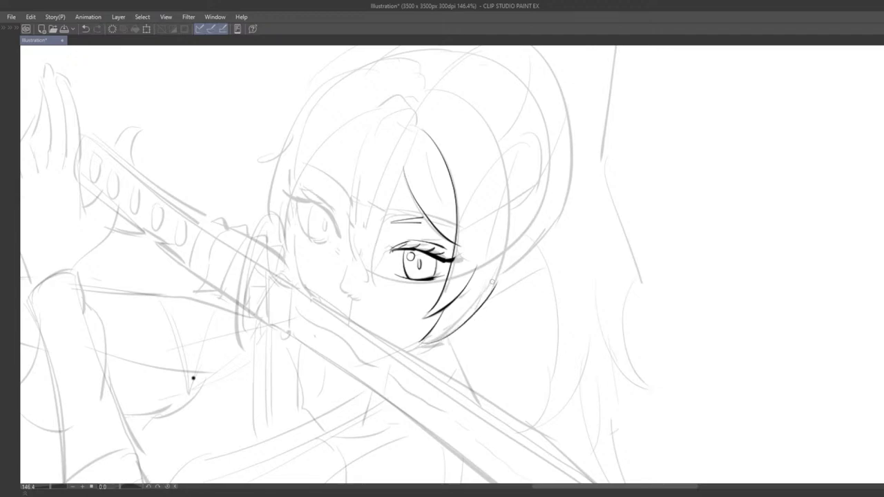
Redraw the lower hair lock's outer edge as a curve rising from its tip at the jaw.
{"action": "key", "text": "ctrl+z"}
{"action": "key", "text": "ctrl+z"}
{"action": "left_click_drag", "start_coordinate": [421, 346], "coordinate": [498, 281]}
{"action": "scroll", "coordinate": [473, 322], "scroll_direction": "down", "scroll_amount": 3}
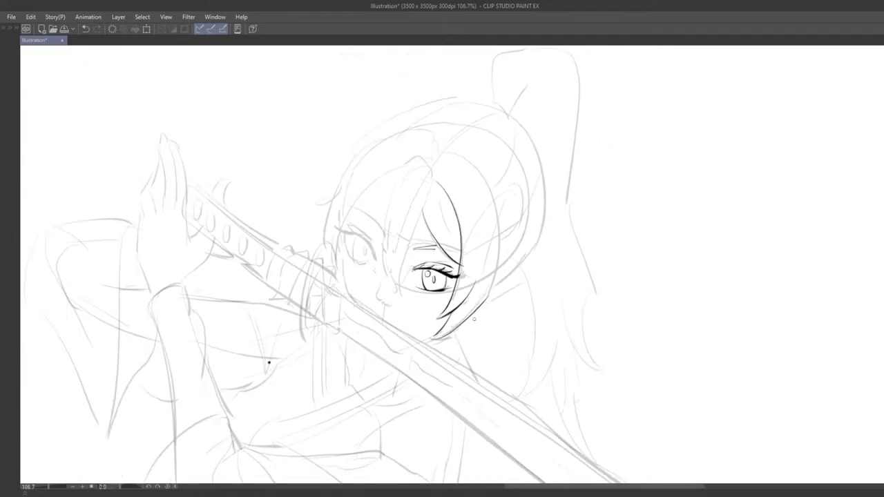
{"action": "scroll", "coordinate": [474, 318], "scroll_direction": "down", "scroll_amount": 3}
{"action": "scroll", "coordinate": [526, 248], "scroll_direction": "up", "scroll_amount": 3}
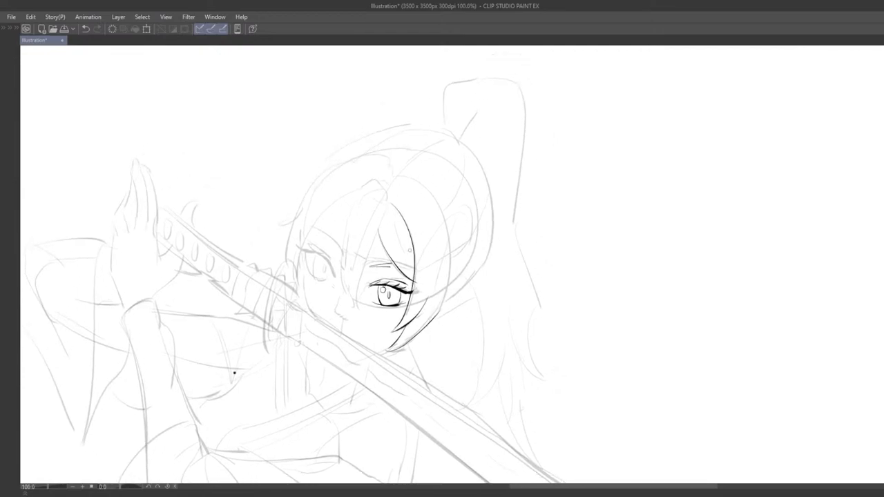
Ink a short curve rising from the hair parting and rough in the outer arc of the side hair.
{"action": "key", "text": "ctrl+z"}
{"action": "mouse_move", "coordinate": [388, 199]}
{"action": "left_mouse_down"}
{"action": "mouse_move", "coordinate": [400, 179]}
{"action": "mouse_move", "coordinate": [439, 200]}
{"action": "mouse_move", "coordinate": [449, 232]}
{"action": "left_mouse_up"}
{"action": "key", "text": "ctrl+z"}
{"action": "key", "text": "ctrl+z"}
{"action": "mouse_move", "coordinate": [417, 178]}
{"action": "left_mouse_down"}
{"action": "mouse_move", "coordinate": [447, 226]}
{"action": "mouse_move", "coordinate": [445, 284]}
{"action": "left_mouse_up"}
{"action": "key", "text": "ctrl+z"}
{"action": "mouse_move", "coordinate": [390, 193]}
{"action": "left_mouse_down"}
{"action": "mouse_move", "coordinate": [427, 178]}
{"action": "mouse_move", "coordinate": [448, 292]}
{"action": "mouse_move", "coordinate": [446, 228]}
{"action": "mouse_move", "coordinate": [447, 296]}
{"action": "left_mouse_up"}
{"action": "key", "text": "ctrl+z"}
{"action": "mouse_move", "coordinate": [443, 264]}
{"action": "left_mouse_down"}
{"action": "mouse_move", "coordinate": [509, 257]}
{"action": "mouse_move", "coordinate": [470, 226]}
{"action": "mouse_move", "coordinate": [454, 233]}
{"action": "mouse_move", "coordinate": [481, 232]}
{"action": "mouse_move", "coordinate": [478, 245]}
{"action": "left_mouse_up"}
{"action": "scroll", "coordinate": [480, 235], "scroll_direction": "up", "scroll_amount": 2}
{"action": "key", "text": "ctrl+z"}
Try to draw the side hair's outer arc from the parting's peak to the lower lock in one stroke.
{"action": "mouse_move", "coordinate": [409, 123]}
{"action": "left_mouse_down"}
{"action": "mouse_move", "coordinate": [466, 218]}
{"action": "mouse_move", "coordinate": [461, 250]}
{"action": "mouse_move", "coordinate": [459, 161]}
{"action": "mouse_move", "coordinate": [466, 273]}
{"action": "left_mouse_up"}
{"action": "key", "text": "ctrl+z"}
{"action": "key", "text": "ctrl+z"}
{"action": "left_click_drag", "start_coordinate": [407, 122], "coordinate": [460, 269]}
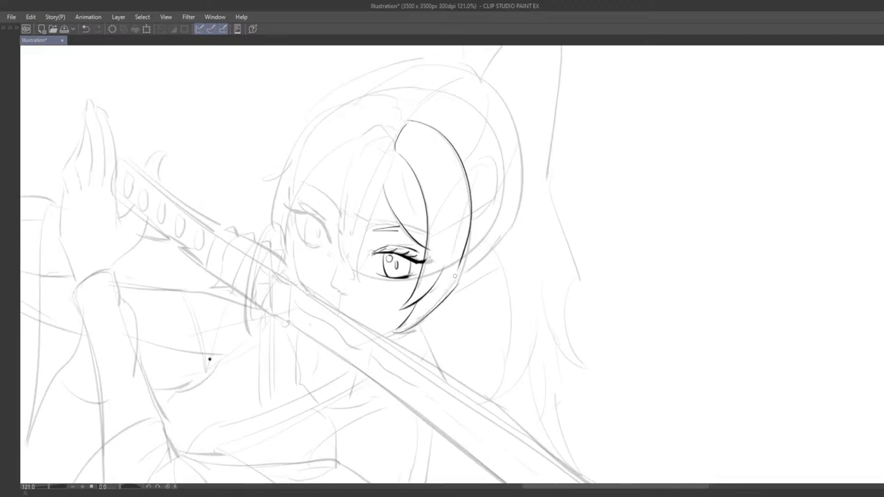
{"action": "key", "text": "ctrl+z"}
{"action": "mouse_move", "coordinate": [407, 123]}
{"action": "left_mouse_down"}
{"action": "mouse_move", "coordinate": [464, 276]}
{"action": "mouse_move", "coordinate": [436, 126]}
{"action": "mouse_move", "coordinate": [459, 278]}
{"action": "left_mouse_up"}
{"action": "key", "text": "ctrl+z"}
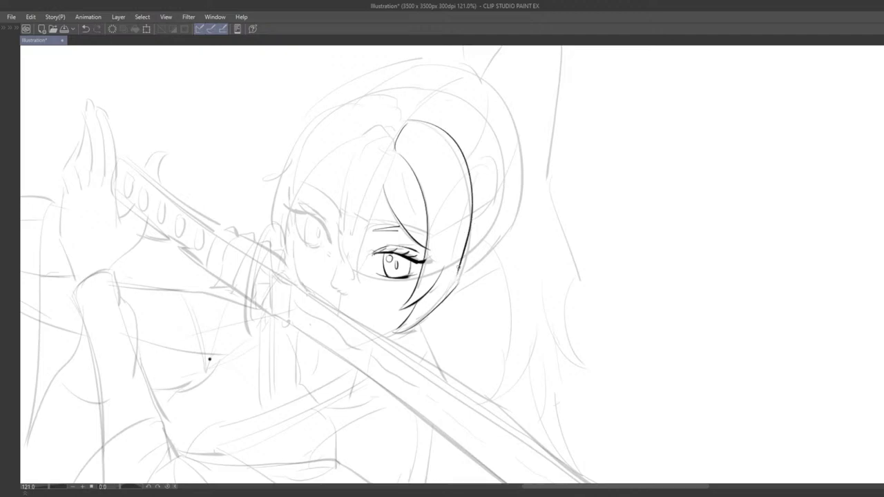
{"action": "key", "text": "ctrl+z"}
{"action": "left_click_drag", "start_coordinate": [410, 121], "coordinate": [471, 263]}
{"action": "key", "text": "ctrl+z"}
{"action": "left_click_drag", "start_coordinate": [408, 120], "coordinate": [457, 265]}
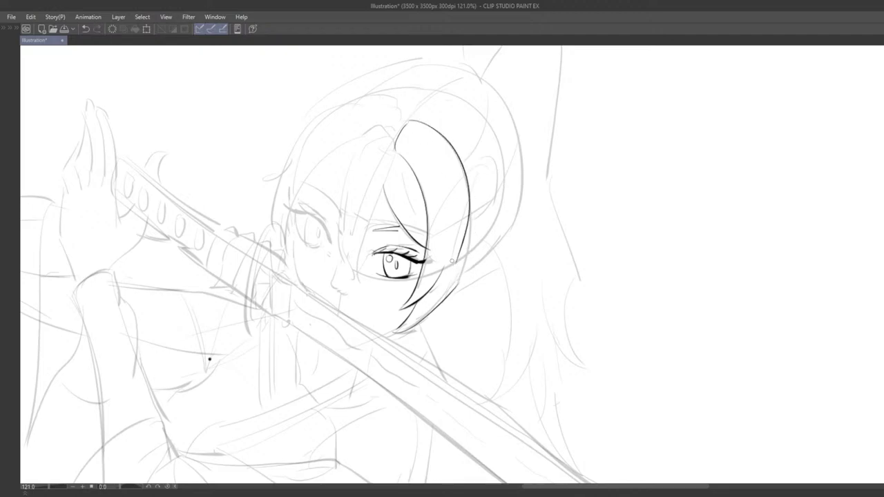
{"action": "key", "text": "ctrl+z"}
{"action": "mouse_move", "coordinate": [413, 118]}
{"action": "left_mouse_down"}
{"action": "mouse_move", "coordinate": [472, 253]}
{"action": "mouse_move", "coordinate": [430, 123]}
{"action": "mouse_move", "coordinate": [478, 242]}
{"action": "mouse_move", "coordinate": [467, 245]}
{"action": "mouse_move", "coordinate": [467, 275]}
{"action": "mouse_move", "coordinate": [467, 181]}
{"action": "mouse_move", "coordinate": [471, 297]}
{"action": "mouse_move", "coordinate": [471, 216]}
{"action": "mouse_move", "coordinate": [458, 275]}
{"action": "mouse_move", "coordinate": [471, 207]}
{"action": "mouse_move", "coordinate": [464, 257]}
{"action": "left_mouse_up"}
{"action": "key", "text": "ctrl+z"}
{"action": "key", "text": "ctrl+z"}
{"action": "key", "text": "ctrl+z"}
{"action": "key", "text": "ctrl+z"}
{"action": "key", "text": "ctrl+z"}
Ink the outer arc of the side hair from the parting's peak down to the outer edge of the lower lock.
{"action": "left_click_drag", "start_coordinate": [485, 273], "coordinate": [459, 252]}
{"action": "left_click_drag", "start_coordinate": [453, 220], "coordinate": [481, 206]}
{"action": "mouse_move", "coordinate": [409, 85]}
{"action": "left_mouse_down"}
{"action": "mouse_move", "coordinate": [472, 155]}
{"action": "mouse_move", "coordinate": [461, 224]}
{"action": "mouse_move", "coordinate": [474, 153]}
{"action": "left_mouse_up"}
{"action": "key", "text": "ctrl+z"}
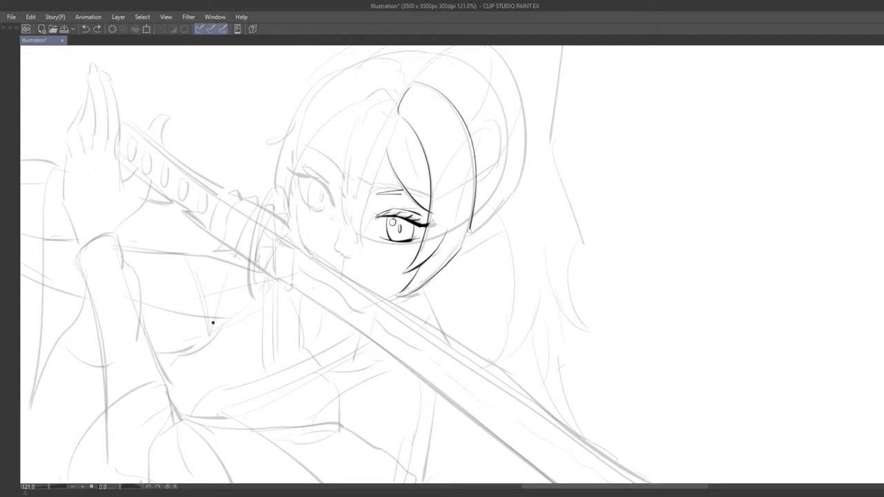
{"action": "key", "text": "ctrl+z"}
{"action": "left_click_drag", "start_coordinate": [410, 85], "coordinate": [476, 171]}
{"action": "key", "text": "ctrl+z"}
{"action": "mouse_move", "coordinate": [413, 87]}
{"action": "left_mouse_down"}
{"action": "mouse_move", "coordinate": [481, 177]}
{"action": "mouse_move", "coordinate": [468, 256]}
{"action": "left_mouse_up"}
{"action": "key", "text": "ctrl+z"}
{"action": "mouse_move", "coordinate": [414, 87]}
{"action": "left_mouse_down"}
{"action": "mouse_move", "coordinate": [463, 131]}
{"action": "mouse_move", "coordinate": [456, 237]}
{"action": "left_mouse_up"}
{"action": "key", "text": "ctrl+z"}
{"action": "mouse_move", "coordinate": [418, 80]}
{"action": "left_mouse_down"}
{"action": "mouse_move", "coordinate": [464, 261]}
{"action": "mouse_move", "coordinate": [474, 182]}
{"action": "mouse_move", "coordinate": [459, 247]}
{"action": "left_mouse_up"}
{"action": "key", "text": "ctrl+z"}
{"action": "key", "text": "ctrl+z"}
{"action": "left_click_drag", "start_coordinate": [426, 89], "coordinate": [460, 259]}
{"action": "left_click_drag", "start_coordinate": [502, 280], "coordinate": [514, 274]}
{"action": "mouse_move", "coordinate": [506, 236]}
{"action": "left_mouse_down"}
{"action": "mouse_move", "coordinate": [468, 281]}
{"action": "mouse_move", "coordinate": [470, 253]}
{"action": "mouse_move", "coordinate": [507, 259]}
{"action": "mouse_move", "coordinate": [500, 232]}
{"action": "left_mouse_up"}
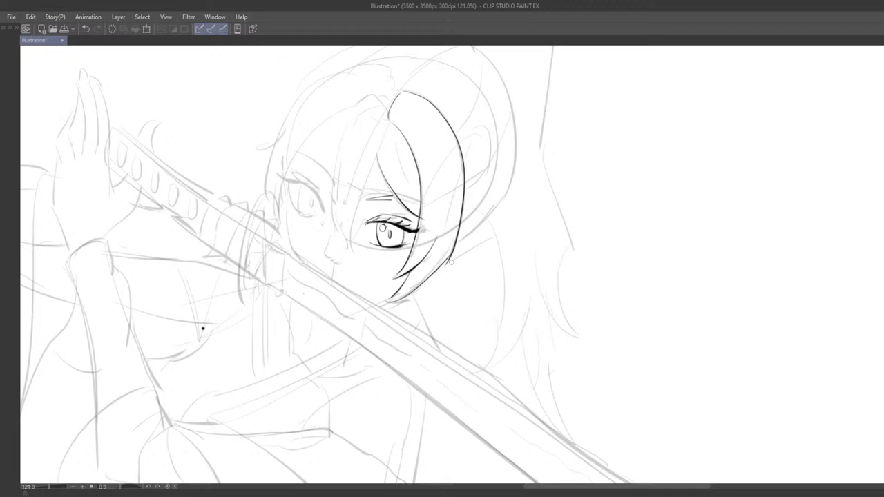
Add thin vertical strand lines inside the side hair, between the bangs' curve and the outer arc.
{"action": "scroll", "coordinate": [430, 284], "scroll_direction": "down", "scroll_amount": 4}
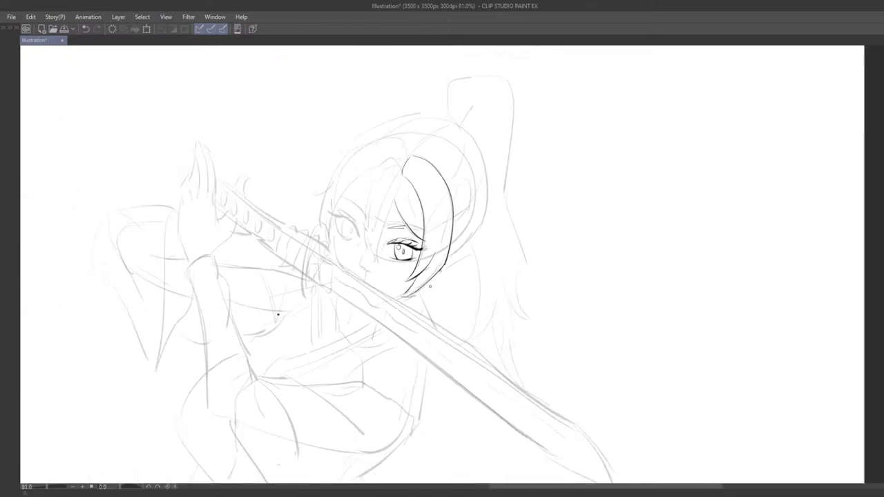
{"action": "mouse_move", "coordinate": [498, 253]}
{"action": "left_mouse_down"}
{"action": "mouse_move", "coordinate": [529, 233]}
{"action": "mouse_move", "coordinate": [582, 234]}
{"action": "left_mouse_up"}
{"action": "scroll", "coordinate": [536, 241], "scroll_direction": "up", "scroll_amount": 1}
{"action": "scroll", "coordinate": [538, 242], "scroll_direction": "up", "scroll_amount": 1}
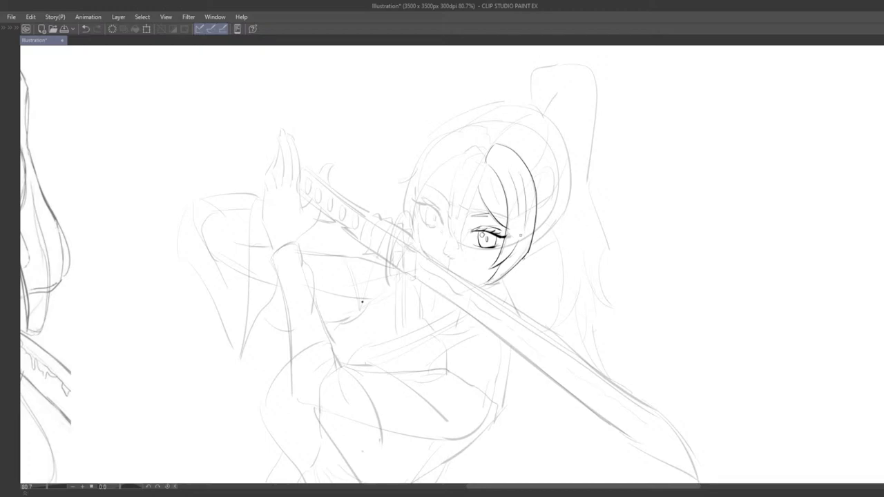
{"action": "key", "text": "ctrl+z"}
{"action": "scroll", "coordinate": [521, 248], "scroll_direction": "down", "scroll_amount": 8}
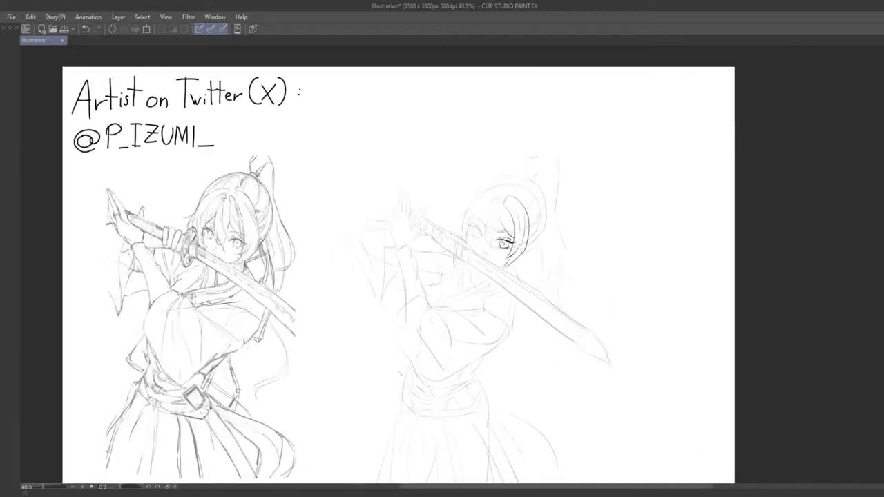
{"action": "scroll", "coordinate": [548, 193], "scroll_direction": "up", "scroll_amount": 10}
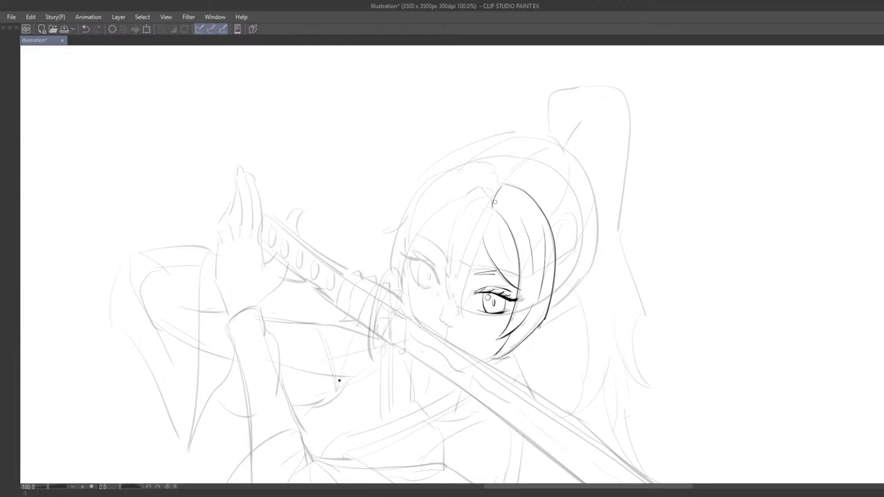
Ink fine strand lines fanning down from the parting inside the narrow bang lock above the eyebrow.
{"action": "key", "text": "ctrl+z"}
{"action": "left_click_drag", "start_coordinate": [492, 213], "coordinate": [532, 165]}
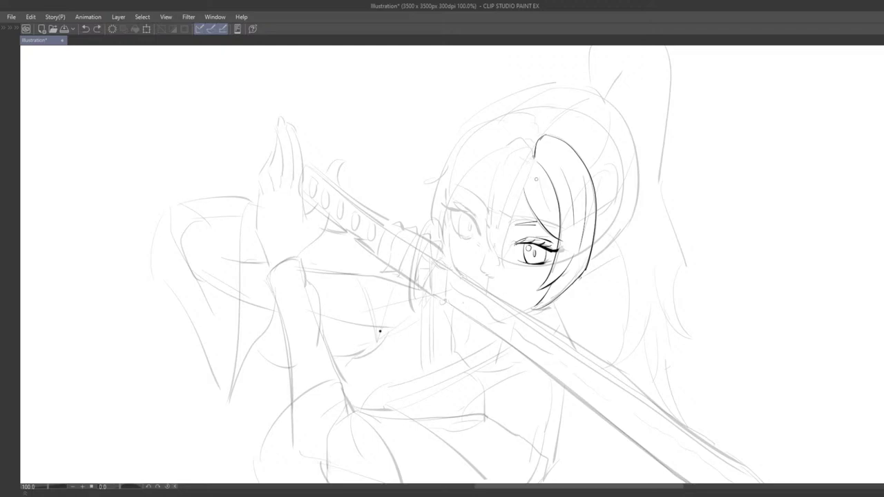
{"action": "left_click_drag", "start_coordinate": [538, 177], "coordinate": [539, 207]}
{"action": "key", "text": "ctrl+z"}
{"action": "key", "text": "ctrl+z"}
{"action": "scroll", "coordinate": [533, 200], "scroll_direction": "down", "scroll_amount": 5}
{"action": "mouse_move", "coordinate": [533, 160]}
{"action": "left_mouse_down"}
{"action": "mouse_move", "coordinate": [527, 181]}
{"action": "mouse_move", "coordinate": [513, 184]}
{"action": "mouse_move", "coordinate": [527, 164]}
{"action": "left_mouse_up"}
{"action": "scroll", "coordinate": [503, 220], "scroll_direction": "up", "scroll_amount": 2}
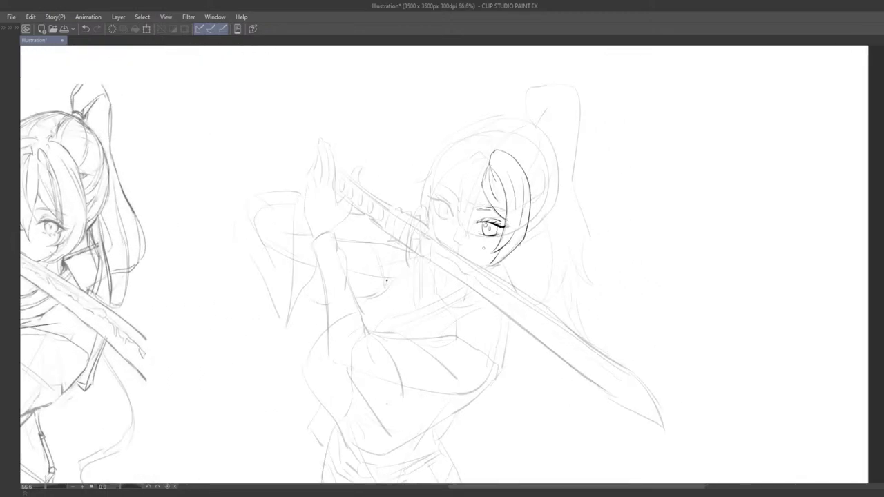
{"action": "left_click_drag", "start_coordinate": [490, 213], "coordinate": [526, 215]}
{"action": "scroll", "coordinate": [511, 208], "scroll_direction": "up", "scroll_amount": 3}
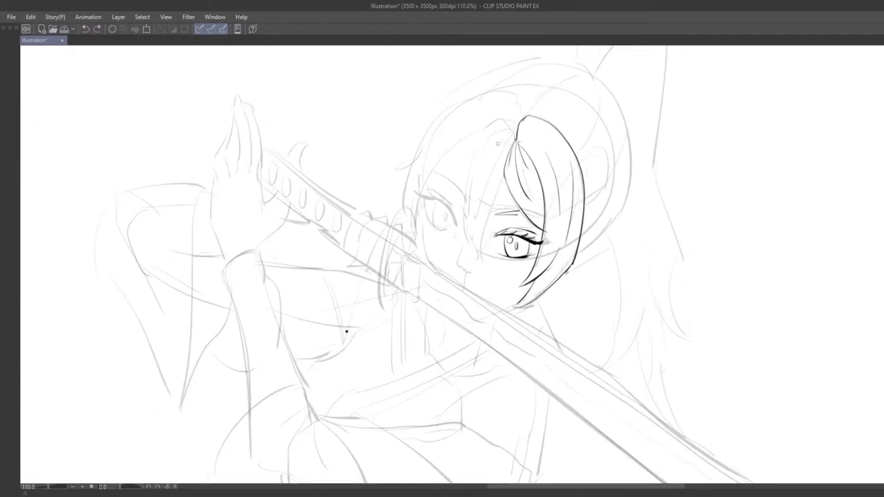
Try to draw the edge of a centre bang lock from the parting down over the nose bridge.
{"action": "mouse_move", "coordinate": [509, 131]}
{"action": "left_mouse_down"}
{"action": "mouse_move", "coordinate": [467, 197]}
{"action": "mouse_move", "coordinate": [481, 145]}
{"action": "mouse_move", "coordinate": [468, 217]}
{"action": "mouse_move", "coordinate": [473, 242]}
{"action": "mouse_move", "coordinate": [508, 130]}
{"action": "mouse_move", "coordinate": [464, 238]}
{"action": "mouse_move", "coordinate": [477, 150]}
{"action": "mouse_move", "coordinate": [481, 250]}
{"action": "left_mouse_up"}
{"action": "key", "text": "ctrl+z"}
{"action": "key", "text": "ctrl+z"}
{"action": "key", "text": "ctrl+z"}
{"action": "key", "text": "ctrl+z"}
{"action": "key", "text": "ctrl+z"}
{"action": "mouse_move", "coordinate": [512, 129]}
{"action": "left_mouse_down"}
{"action": "mouse_move", "coordinate": [472, 225]}
{"action": "mouse_move", "coordinate": [487, 142]}
{"action": "mouse_move", "coordinate": [472, 237]}
{"action": "mouse_move", "coordinate": [483, 261]}
{"action": "left_mouse_up"}
{"action": "key", "text": "ctrl+z"}
{"action": "key", "text": "ctrl+z"}
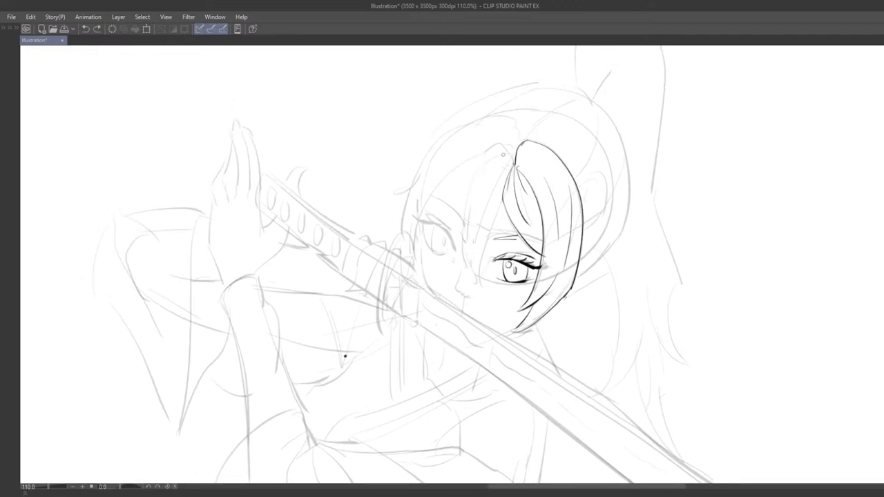
Ink both edges of the centre bang lock, curving from the parting down to a point beside the nose.
{"action": "mouse_move", "coordinate": [508, 152]}
{"action": "left_mouse_down"}
{"action": "mouse_move", "coordinate": [470, 242]}
{"action": "mouse_move", "coordinate": [501, 155]}
{"action": "mouse_move", "coordinate": [470, 239]}
{"action": "mouse_move", "coordinate": [483, 164]}
{"action": "mouse_move", "coordinate": [464, 245]}
{"action": "left_mouse_up"}
{"action": "key", "text": "ctrl+z"}
{"action": "key", "text": "ctrl+z"}
{"action": "key", "text": "ctrl+z"}
{"action": "left_click_drag", "start_coordinate": [503, 197], "coordinate": [479, 284]}
{"action": "key", "text": "ctrl+z"}
{"action": "key", "text": "ctrl+z"}
{"action": "key", "text": "ctrl+z"}
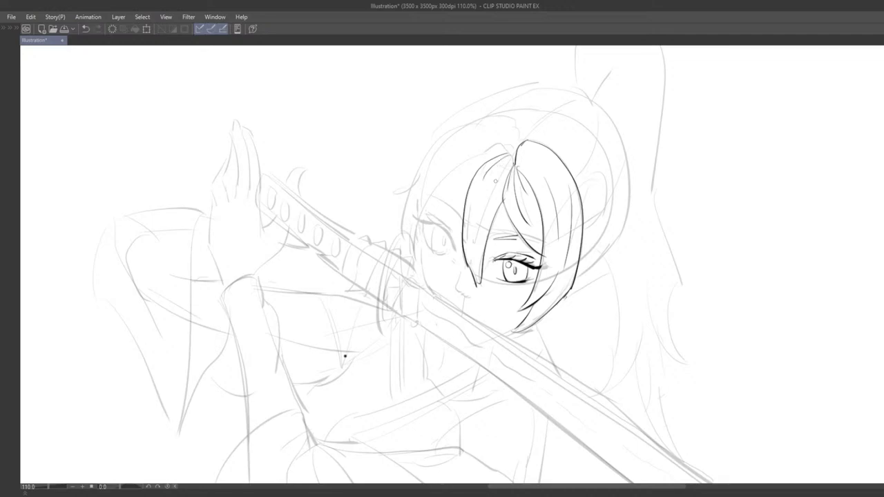
Add thin strand lines inside the centre bang lock, radiating from the parting.
{"action": "key", "text": "ctrl+z"}
{"action": "left_click_drag", "start_coordinate": [513, 164], "coordinate": [478, 226]}
{"action": "key", "text": "ctrl+z"}
{"action": "scroll", "coordinate": [345, 357], "scroll_direction": "down", "scroll_amount": 5}
{"action": "scroll", "coordinate": [367, 325], "scroll_direction": "up", "scroll_amount": 3}
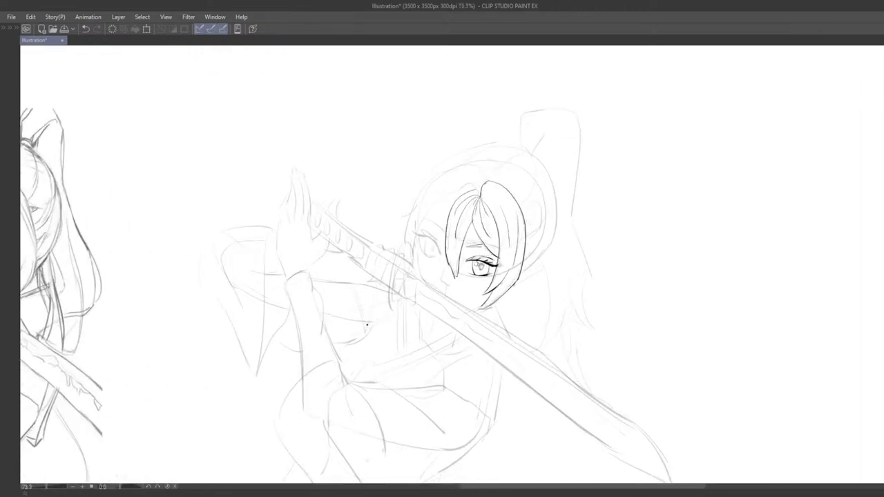
{"action": "mouse_move", "coordinate": [505, 251]}
{"action": "left_mouse_down"}
{"action": "mouse_move", "coordinate": [493, 274]}
{"action": "mouse_move", "coordinate": [472, 241]}
{"action": "mouse_move", "coordinate": [513, 264]}
{"action": "mouse_move", "coordinate": [513, 248]}
{"action": "left_mouse_up"}
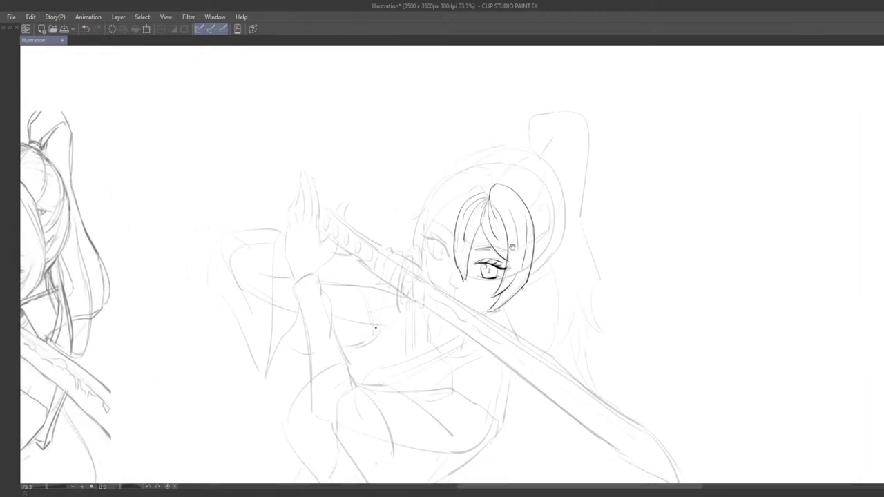
{"action": "scroll", "coordinate": [428, 185], "scroll_direction": "up", "scroll_amount": 3}
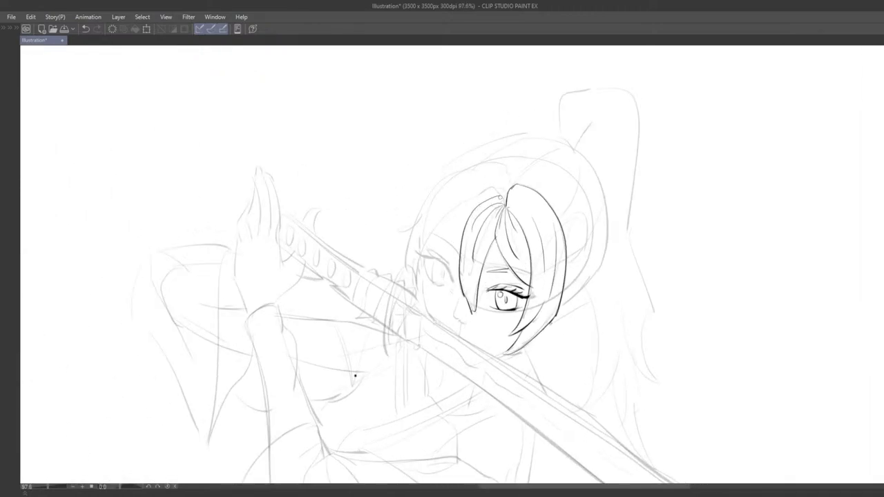
Try to draw the inner edge of the far-side bangs from the parting toward the sketched far eye.
{"action": "mouse_move", "coordinate": [501, 198]}
{"action": "left_mouse_down"}
{"action": "mouse_move", "coordinate": [512, 205]}
{"action": "mouse_move", "coordinate": [479, 187]}
{"action": "mouse_move", "coordinate": [436, 252]}
{"action": "left_mouse_up"}
{"action": "key", "text": "ctrl+z"}
{"action": "key", "text": "ctrl+z"}
{"action": "mouse_move", "coordinate": [518, 179]}
{"action": "left_mouse_down"}
{"action": "mouse_move", "coordinate": [435, 264]}
{"action": "mouse_move", "coordinate": [494, 181]}
{"action": "mouse_move", "coordinate": [440, 271]}
{"action": "left_mouse_up"}
{"action": "key", "text": "ctrl+z"}
{"action": "key", "text": "ctrl+z"}
{"action": "left_click_drag", "start_coordinate": [485, 184], "coordinate": [435, 276]}
{"action": "key", "text": "ctrl+z"}
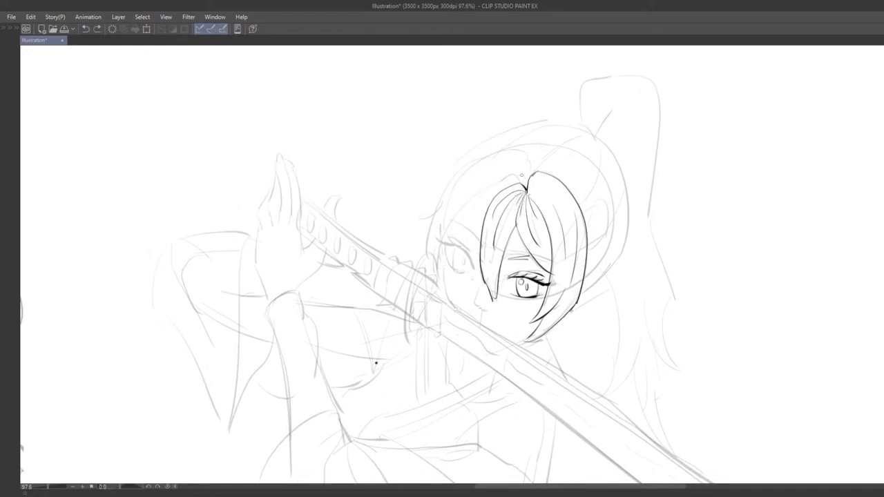
Ink the inner edge of the far-side bangs, curving from the parting past the sketched far eye's outer side.
{"action": "key", "text": "ctrl+z"}
{"action": "mouse_move", "coordinate": [485, 186]}
{"action": "left_mouse_down"}
{"action": "mouse_move", "coordinate": [440, 268]}
{"action": "mouse_move", "coordinate": [431, 255]}
{"action": "mouse_move", "coordinate": [437, 278]}
{"action": "left_mouse_up"}
{"action": "key", "text": "ctrl+z"}
{"action": "key", "text": "ctrl+z"}
{"action": "left_click_drag", "start_coordinate": [513, 179], "coordinate": [436, 265]}
{"action": "key", "text": "ctrl+z"}
{"action": "mouse_move", "coordinate": [485, 184]}
{"action": "left_mouse_down"}
{"action": "mouse_move", "coordinate": [467, 199]}
{"action": "mouse_move", "coordinate": [438, 271]}
{"action": "left_mouse_up"}
{"action": "key", "text": "ctrl+z"}
{"action": "left_click_drag", "start_coordinate": [517, 176], "coordinate": [442, 274]}
{"action": "key", "text": "ctrl+z"}
{"action": "mouse_move", "coordinate": [518, 177]}
{"action": "left_mouse_down"}
{"action": "mouse_move", "coordinate": [440, 272]}
{"action": "mouse_move", "coordinate": [461, 209]}
{"action": "mouse_move", "coordinate": [442, 273]}
{"action": "left_mouse_up"}
{"action": "key", "text": "ctrl+z"}
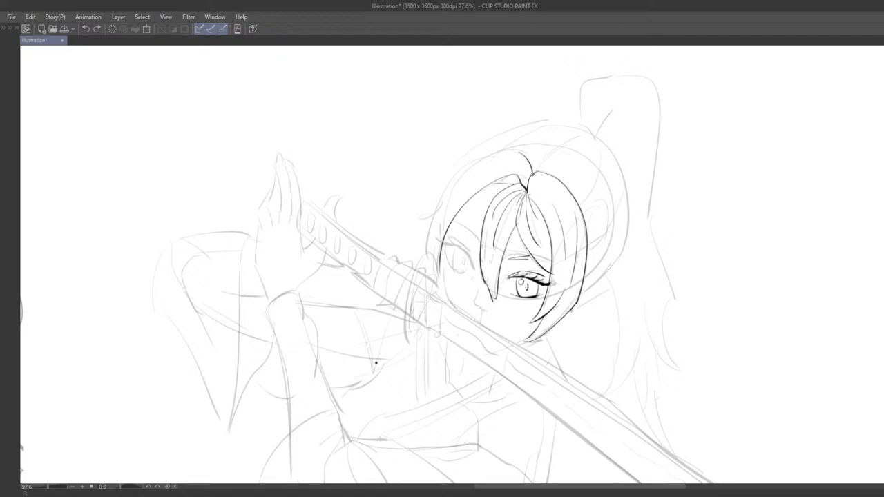
Ink the upper outer contour of the far-side bangs, sweeping from the parting's crest down toward the temple.
{"action": "left_click_drag", "start_coordinate": [525, 152], "coordinate": [452, 188]}
{"action": "key", "text": "ctrl+z"}
{"action": "key", "text": "ctrl+z"}
{"action": "mouse_move", "coordinate": [524, 149]}
{"action": "left_mouse_down"}
{"action": "mouse_move", "coordinate": [444, 194]}
{"action": "mouse_move", "coordinate": [433, 211]}
{"action": "left_mouse_up"}
{"action": "key", "text": "ctrl+z"}
{"action": "left_click_drag", "start_coordinate": [520, 151], "coordinate": [438, 218]}
{"action": "key", "text": "ctrl+z"}
{"action": "key", "text": "ctrl+z"}
{"action": "mouse_move", "coordinate": [520, 152]}
{"action": "left_mouse_down"}
{"action": "mouse_move", "coordinate": [431, 219]}
{"action": "mouse_move", "coordinate": [442, 195]}
{"action": "mouse_move", "coordinate": [435, 222]}
{"action": "left_mouse_up"}
{"action": "key", "text": "ctrl+z"}
{"action": "left_click_drag", "start_coordinate": [522, 151], "coordinate": [452, 186]}
{"action": "key", "text": "ctrl+z"}
{"action": "mouse_move", "coordinate": [523, 151]}
{"action": "left_mouse_down"}
{"action": "mouse_move", "coordinate": [452, 185]}
{"action": "mouse_move", "coordinate": [436, 241]}
{"action": "left_mouse_up"}
{"action": "key", "text": "ctrl+z"}
{"action": "key", "text": "ctrl+z"}
{"action": "key", "text": "ctrl+z"}
Continue the far-side bangs' outer contour down the side of the face to a pointed tip above the sword.
{"action": "left_click_drag", "start_coordinate": [456, 177], "coordinate": [430, 268]}
{"action": "key", "text": "ctrl+z"}
{"action": "key", "text": "ctrl+z"}
{"action": "key", "text": "ctrl+z"}
{"action": "left_click_drag", "start_coordinate": [453, 178], "coordinate": [440, 288]}
{"action": "key", "text": "ctrl+z"}
{"action": "scroll", "coordinate": [485, 311], "scroll_direction": "down", "scroll_amount": 3}
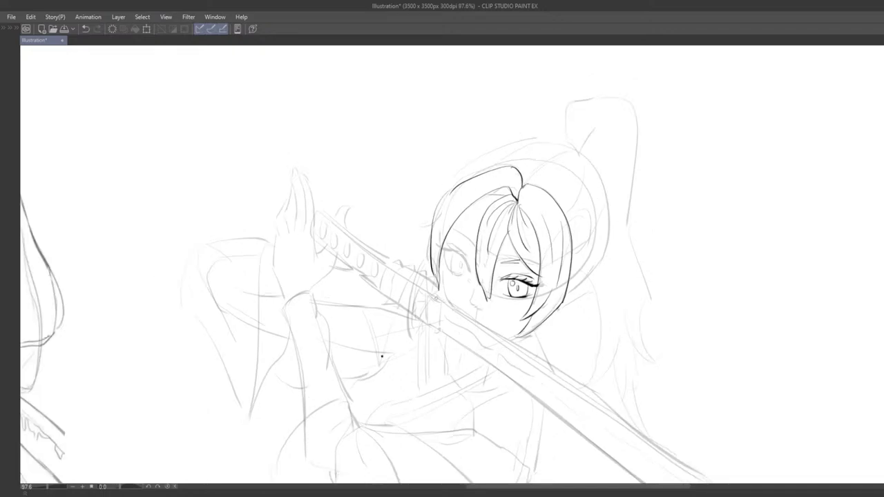
Retouch the far-side bangs' outer contour near the temple and connect the near-side bang curve to the parting.
{"action": "left_click_drag", "start_coordinate": [486, 314], "coordinate": [436, 295]}
{"action": "scroll", "coordinate": [436, 296], "scroll_direction": "up", "scroll_amount": 3}
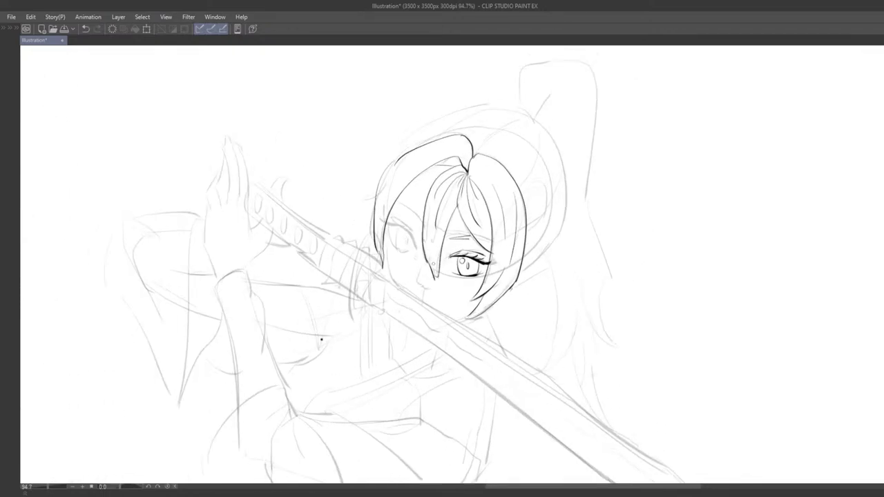
{"action": "scroll", "coordinate": [436, 295], "scroll_direction": "up", "scroll_amount": 3}
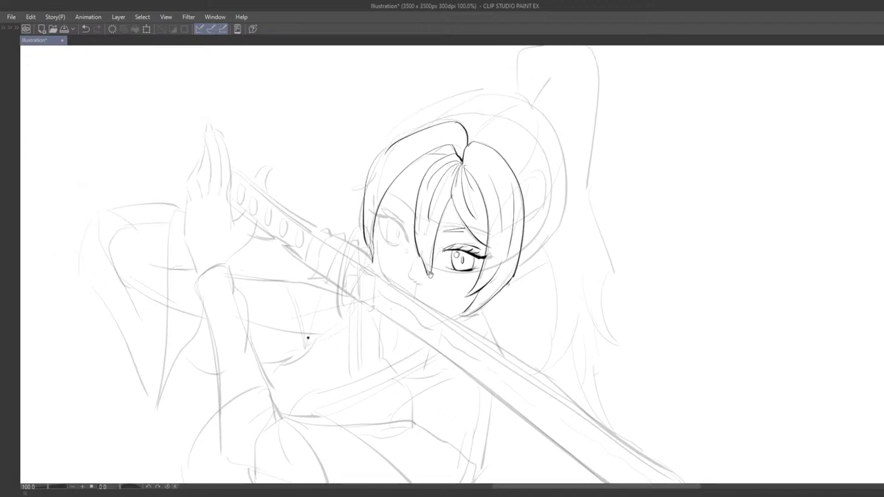
{"action": "left_click_drag", "start_coordinate": [448, 295], "coordinate": [449, 263]}
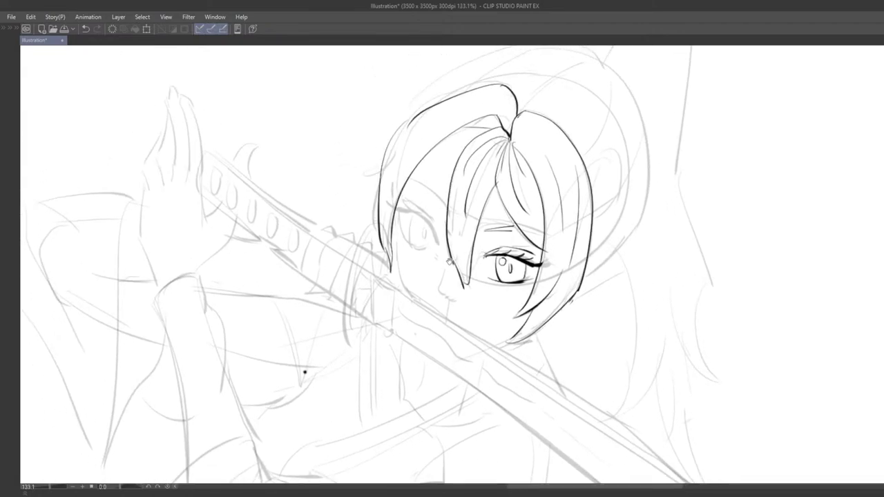
{"action": "mouse_move", "coordinate": [414, 123]}
{"action": "left_mouse_down"}
{"action": "mouse_move", "coordinate": [414, 145]}
{"action": "mouse_move", "coordinate": [388, 167]}
{"action": "left_mouse_up"}
{"action": "scroll", "coordinate": [430, 186], "scroll_direction": "down", "scroll_amount": 3}
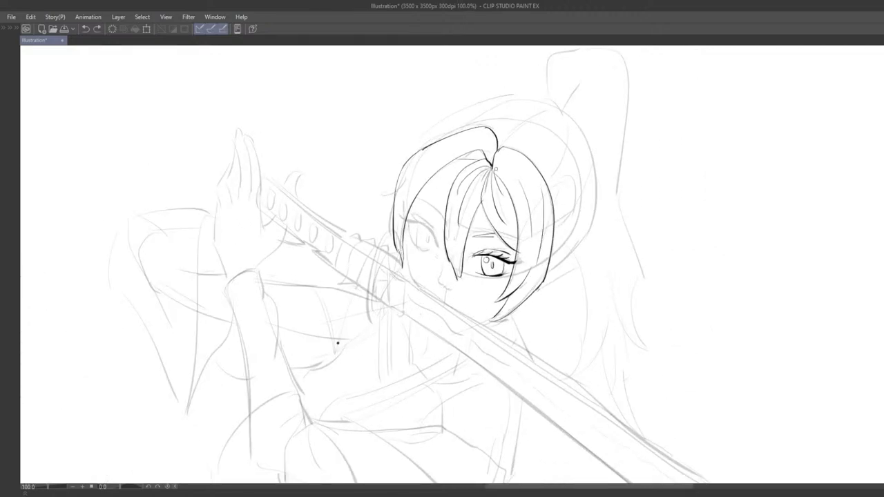
{"action": "scroll", "coordinate": [516, 203], "scroll_direction": "down", "scroll_amount": 3}
{"action": "scroll", "coordinate": [541, 220], "scroll_direction": "up", "scroll_amount": 2}
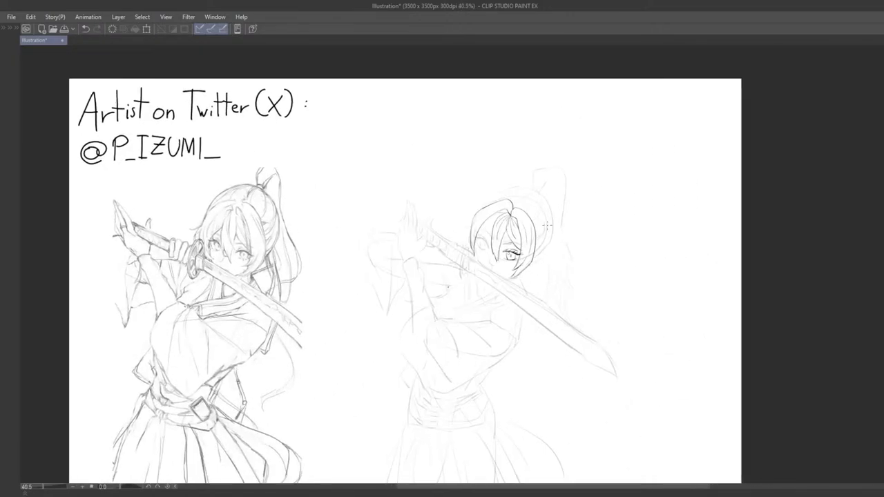
{"action": "scroll", "coordinate": [541, 220], "scroll_direction": "up", "scroll_amount": 3}
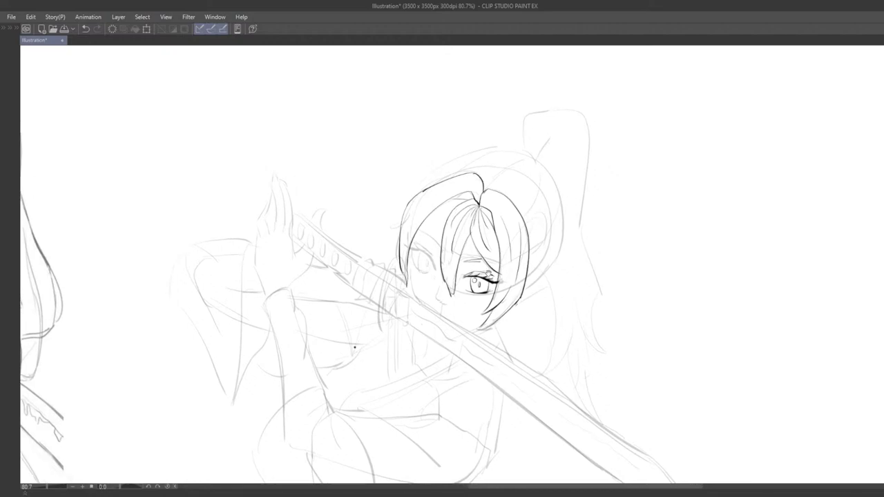
{"action": "mouse_move", "coordinate": [485, 280]}
{"action": "left_mouse_down"}
{"action": "mouse_move", "coordinate": [473, 328]}
{"action": "mouse_move", "coordinate": [456, 318]}
{"action": "mouse_move", "coordinate": [516, 284]}
{"action": "mouse_move", "coordinate": [492, 278]}
{"action": "left_mouse_up"}
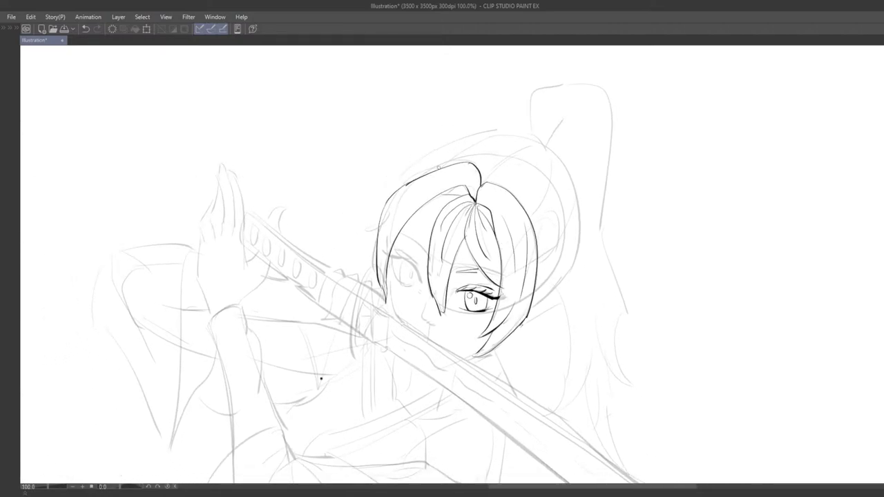
Ink the crown of the head as an arc from the far-side bangs' contour over to the ponytail base.
{"action": "key", "text": "ctrl+z"}
{"action": "mouse_move", "coordinate": [514, 141]}
{"action": "left_mouse_down"}
{"action": "mouse_move", "coordinate": [400, 181]}
{"action": "mouse_move", "coordinate": [415, 184]}
{"action": "left_mouse_up"}
{"action": "key", "text": "ctrl+z"}
{"action": "left_click_drag", "start_coordinate": [536, 140], "coordinate": [413, 176]}
{"action": "key", "text": "ctrl+z"}
{"action": "mouse_move", "coordinate": [403, 185]}
{"action": "left_mouse_down"}
{"action": "mouse_move", "coordinate": [532, 140]}
{"action": "mouse_move", "coordinate": [573, 209]}
{"action": "left_mouse_up"}
{"action": "key", "text": "ctrl+z"}
Ink the back of the head as one long curve from the ponytail base down behind the near-side bangs.
{"action": "mouse_move", "coordinate": [536, 139]}
{"action": "left_mouse_down"}
{"action": "mouse_move", "coordinate": [566, 259]}
{"action": "mouse_move", "coordinate": [575, 184]}
{"action": "mouse_move", "coordinate": [534, 306]}
{"action": "mouse_move", "coordinate": [570, 190]}
{"action": "mouse_move", "coordinate": [531, 306]}
{"action": "left_mouse_up"}
{"action": "key", "text": "ctrl+z"}
{"action": "key", "text": "ctrl+z"}
{"action": "mouse_move", "coordinate": [582, 273]}
{"action": "left_mouse_down"}
{"action": "mouse_move", "coordinate": [486, 223]}
{"action": "mouse_move", "coordinate": [512, 253]}
{"action": "left_mouse_up"}
{"action": "key", "text": "ctrl+z"}
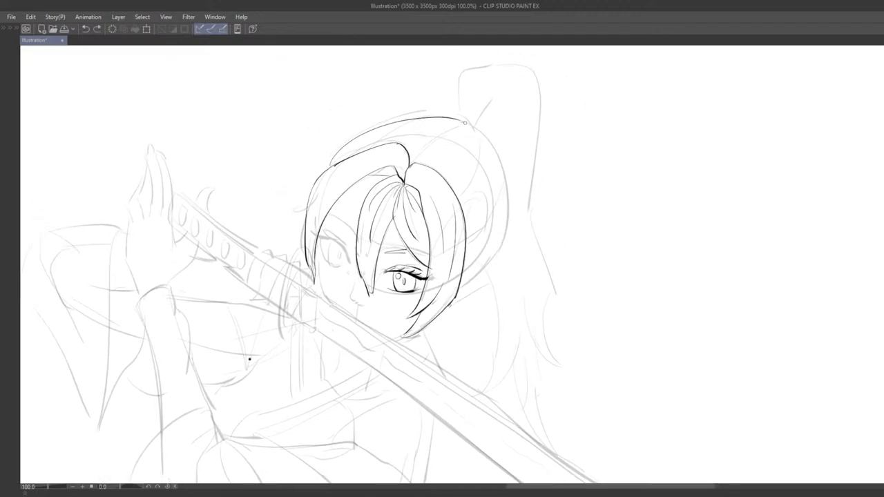
{"action": "key", "text": "ctrl+z"}
{"action": "mouse_move", "coordinate": [465, 123]}
{"action": "left_mouse_down"}
{"action": "mouse_move", "coordinate": [484, 271]}
{"action": "mouse_move", "coordinate": [468, 274]}
{"action": "mouse_move", "coordinate": [496, 158]}
{"action": "mouse_move", "coordinate": [453, 293]}
{"action": "left_mouse_up"}
{"action": "key", "text": "ctrl+z"}
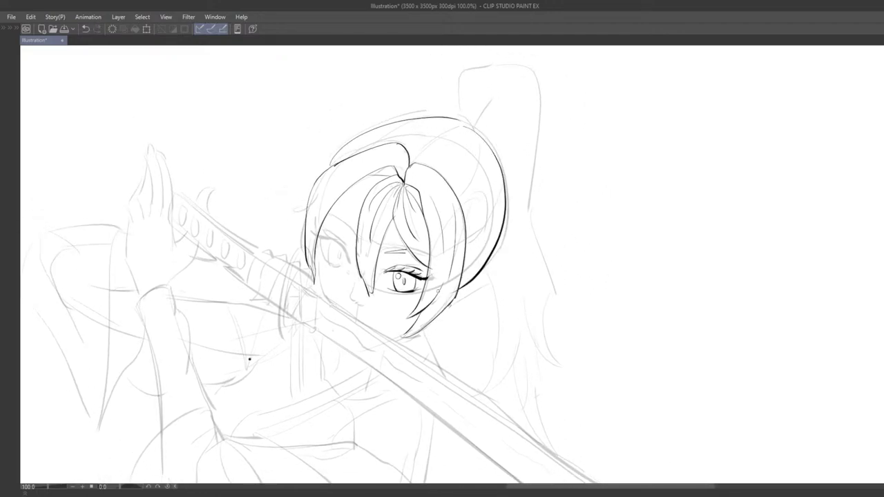
{"action": "key", "text": "ctrl+z"}
{"action": "mouse_move", "coordinate": [464, 124]}
{"action": "left_mouse_down"}
{"action": "mouse_move", "coordinate": [502, 175]}
{"action": "mouse_move", "coordinate": [458, 288]}
{"action": "left_mouse_up"}
{"action": "key", "text": "ctrl+z"}
{"action": "mouse_move", "coordinate": [464, 120]}
{"action": "left_mouse_down"}
{"action": "mouse_move", "coordinate": [452, 295]}
{"action": "mouse_move", "coordinate": [463, 299]}
{"action": "left_mouse_up"}
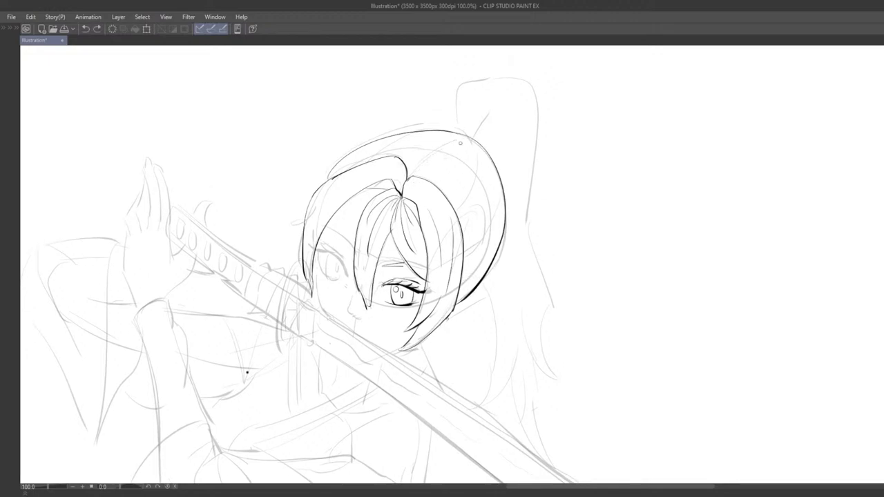
Ink the hair section lines running from the ponytail base toward the parting and down behind the near-side bangs.
{"action": "left_click_drag", "start_coordinate": [468, 137], "coordinate": [409, 176]}
{"action": "key", "text": "ctrl+z"}
{"action": "left_click_drag", "start_coordinate": [471, 139], "coordinate": [458, 210]}
{"action": "key", "text": "ctrl+z"}
{"action": "key", "text": "ctrl+z"}
{"action": "mouse_move", "coordinate": [489, 178]}
{"action": "left_mouse_down"}
{"action": "mouse_move", "coordinate": [491, 210]}
{"action": "mouse_move", "coordinate": [469, 260]}
{"action": "mouse_move", "coordinate": [471, 247]}
{"action": "mouse_move", "coordinate": [465, 254]}
{"action": "left_mouse_up"}
{"action": "key", "text": "ctrl+z"}
{"action": "left_click_drag", "start_coordinate": [495, 211], "coordinate": [483, 264]}
{"action": "key", "text": "ctrl+z"}
{"action": "mouse_move", "coordinate": [494, 217]}
{"action": "left_mouse_down"}
{"action": "mouse_move", "coordinate": [474, 274]}
{"action": "mouse_move", "coordinate": [513, 298]}
{"action": "left_mouse_up"}
Add thin strand lines across the pulled-back hair between the near-side bangs and the back contour.
{"action": "mouse_move", "coordinate": [456, 220]}
{"action": "left_mouse_down"}
{"action": "mouse_move", "coordinate": [469, 199]}
{"action": "mouse_move", "coordinate": [454, 230]}
{"action": "mouse_move", "coordinate": [476, 227]}
{"action": "left_mouse_up"}
{"action": "key", "text": "ctrl+z"}
{"action": "mouse_move", "coordinate": [466, 146]}
{"action": "left_mouse_down"}
{"action": "mouse_move", "coordinate": [433, 163]}
{"action": "mouse_move", "coordinate": [457, 181]}
{"action": "left_mouse_up"}
{"action": "key", "text": "ctrl+z"}
{"action": "key", "text": "ctrl+z"}
{"action": "left_click_drag", "start_coordinate": [507, 163], "coordinate": [489, 203]}
{"action": "scroll", "coordinate": [480, 230], "scroll_direction": "down", "scroll_amount": 2}
{"action": "scroll", "coordinate": [480, 230], "scroll_direction": "down", "scroll_amount": 6}
{"action": "left_click_drag", "start_coordinate": [519, 144], "coordinate": [539, 120]}
{"action": "scroll", "coordinate": [482, 200], "scroll_direction": "up", "scroll_amount": 8}
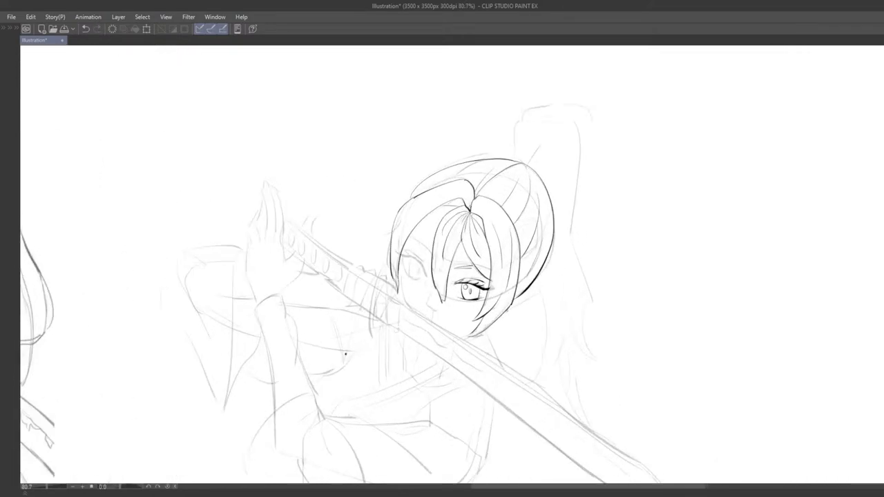
Ink inner strand lines fanning from the parting's crest across the far-side bangs.
{"action": "left_click_drag", "start_coordinate": [474, 202], "coordinate": [406, 215]}
{"action": "key", "text": "ctrl+z"}
{"action": "key", "text": "ctrl+z"}
{"action": "mouse_move", "coordinate": [470, 185]}
{"action": "left_mouse_down"}
{"action": "mouse_move", "coordinate": [401, 219]}
{"action": "mouse_move", "coordinate": [465, 188]}
{"action": "mouse_move", "coordinate": [432, 204]}
{"action": "mouse_move", "coordinate": [506, 225]}
{"action": "left_mouse_up"}
{"action": "key", "text": "ctrl+z"}
{"action": "key", "text": "ctrl+z"}
{"action": "key", "text": "ctrl+z"}
{"action": "key", "text": "ctrl+z"}
{"action": "key", "text": "ctrl+z"}
{"action": "key", "text": "ctrl+z"}
{"action": "key", "text": "ctrl+z"}
{"action": "mouse_move", "coordinate": [481, 198]}
{"action": "left_mouse_down"}
{"action": "mouse_move", "coordinate": [502, 214]}
{"action": "mouse_move", "coordinate": [531, 212]}
{"action": "left_mouse_up"}
Refine the peaked strand lines next to the parting inside the far-side bangs.
{"action": "scroll", "coordinate": [494, 268], "scroll_direction": "down", "scroll_amount": 4}
{"action": "scroll", "coordinate": [484, 274], "scroll_direction": "down", "scroll_amount": 3}
{"action": "scroll", "coordinate": [476, 237], "scroll_direction": "up", "scroll_amount": 7}
{"action": "mouse_move", "coordinate": [460, 310]}
{"action": "left_mouse_down"}
{"action": "mouse_move", "coordinate": [453, 302]}
{"action": "mouse_move", "coordinate": [446, 331]}
{"action": "left_mouse_up"}
{"action": "scroll", "coordinate": [316, 387], "scroll_direction": "up", "scroll_amount": 3}
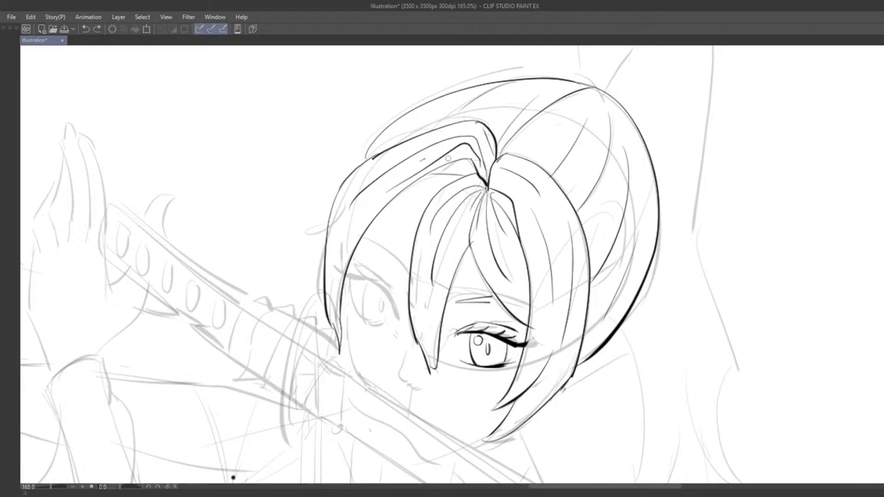
{"action": "left_click_drag", "start_coordinate": [420, 138], "coordinate": [475, 155]}
{"action": "key", "text": "ctrl+z"}
{"action": "key", "text": "ctrl+z"}
Ink the far-side eyebrow as a tapered curve beneath the far-side bangs.
{"action": "scroll", "coordinate": [463, 151], "scroll_direction": "down", "scroll_amount": 4}
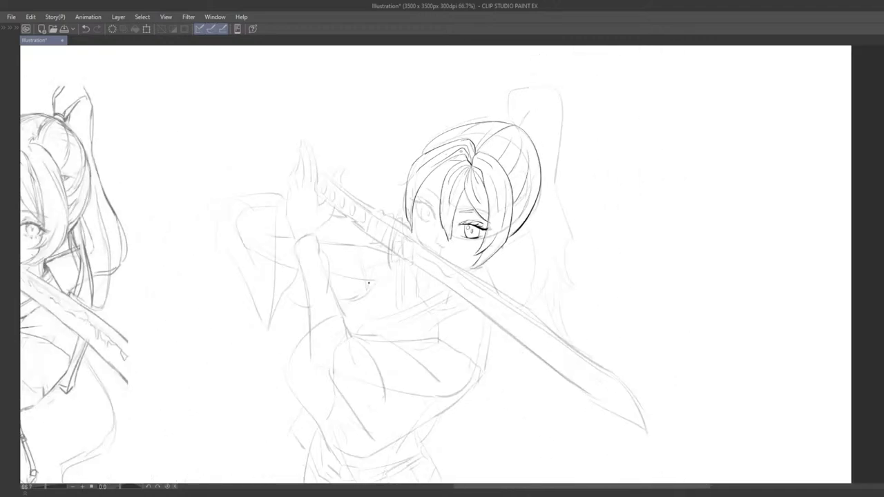
{"action": "scroll", "coordinate": [462, 151], "scroll_direction": "down", "scroll_amount": 2}
{"action": "scroll", "coordinate": [509, 198], "scroll_direction": "up", "scroll_amount": 5}
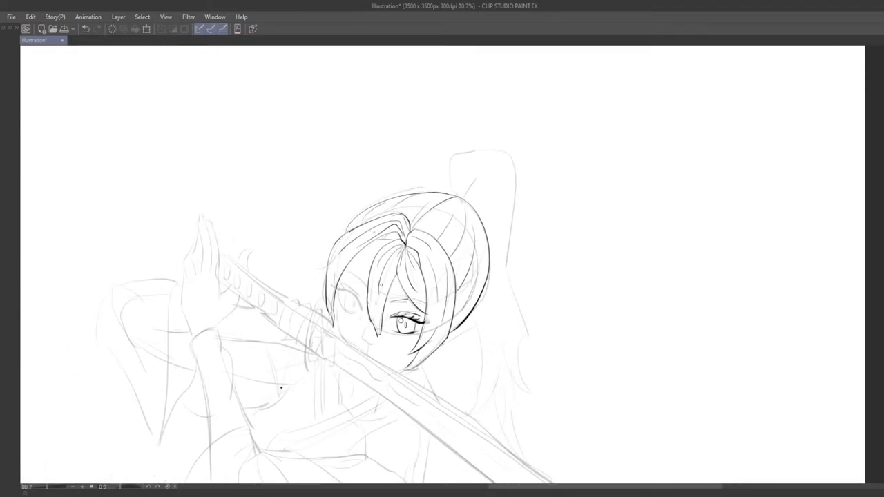
{"action": "scroll", "coordinate": [381, 284], "scroll_direction": "down", "scroll_amount": 2}
{"action": "scroll", "coordinate": [387, 251], "scroll_direction": "up", "scroll_amount": 3}
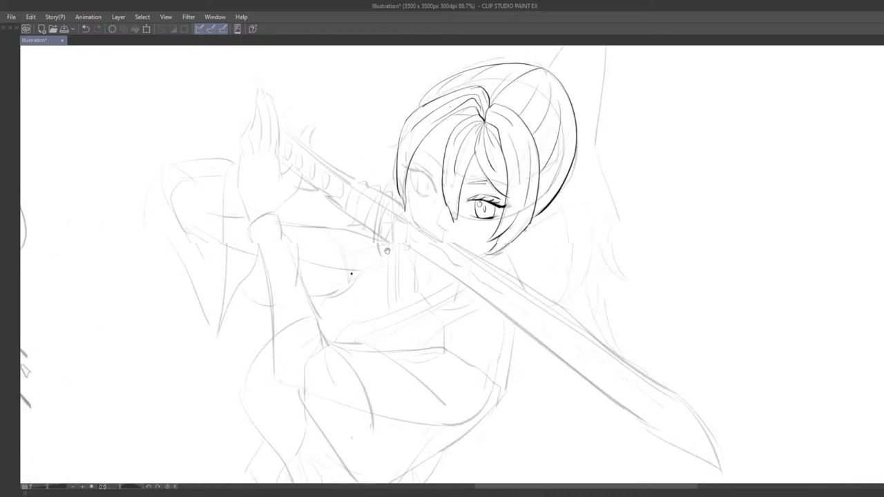
{"action": "scroll", "coordinate": [387, 251], "scroll_direction": "up", "scroll_amount": 1}
{"action": "scroll", "coordinate": [423, 234], "scroll_direction": "up", "scroll_amount": 3}
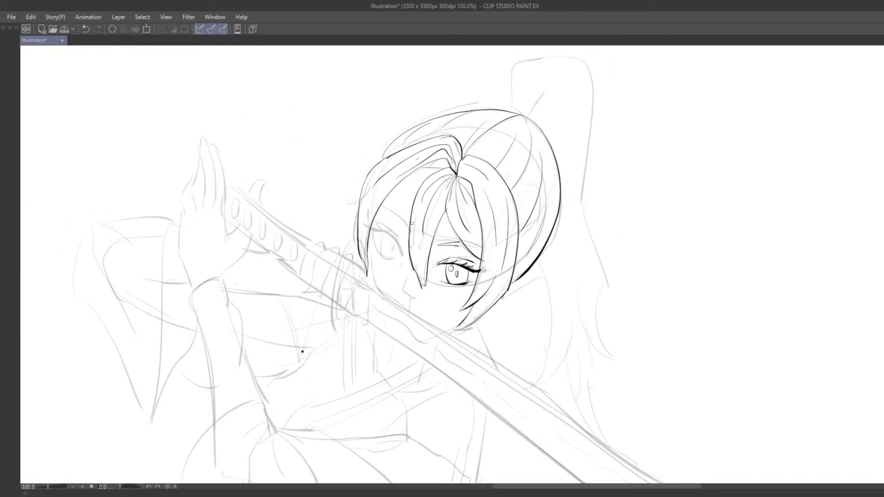
{"action": "scroll", "coordinate": [384, 240], "scroll_direction": "down", "scroll_amount": 3}
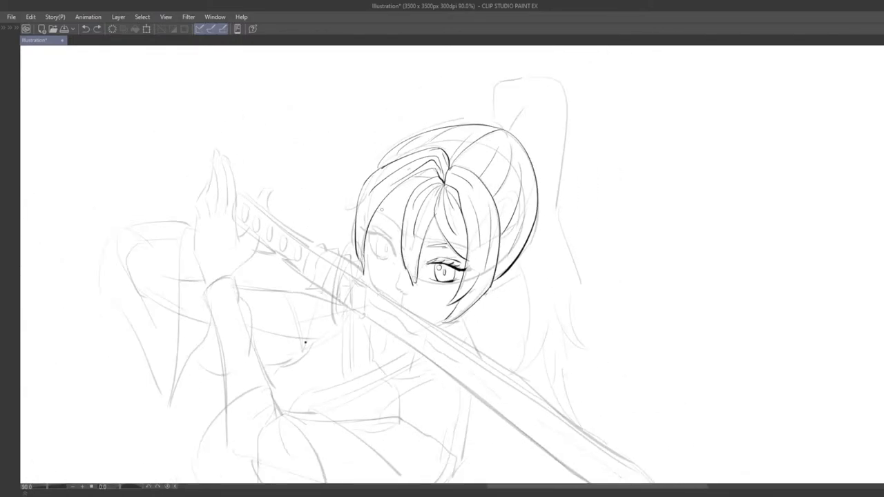
{"action": "scroll", "coordinate": [277, 341], "scroll_direction": "up", "scroll_amount": 1}
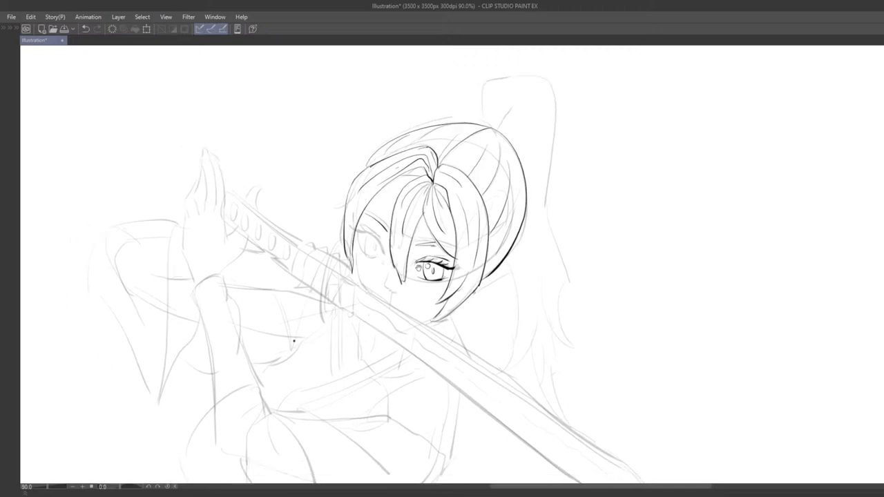
{"action": "scroll", "coordinate": [407, 259], "scroll_direction": "down", "scroll_amount": 3}
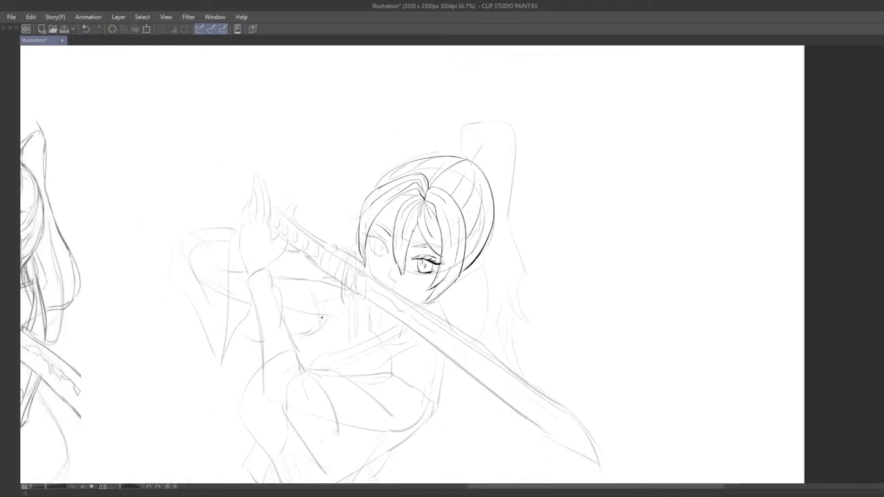
Compare the inked head with the face, bangs and ponytail in the reference sketch.
{"action": "left_click_drag", "start_coordinate": [368, 246], "coordinate": [440, 278]}
{"action": "scroll", "coordinate": [415, 277], "scroll_direction": "down", "scroll_amount": 1}
{"action": "left_click_drag", "start_coordinate": [318, 343], "coordinate": [396, 319]}
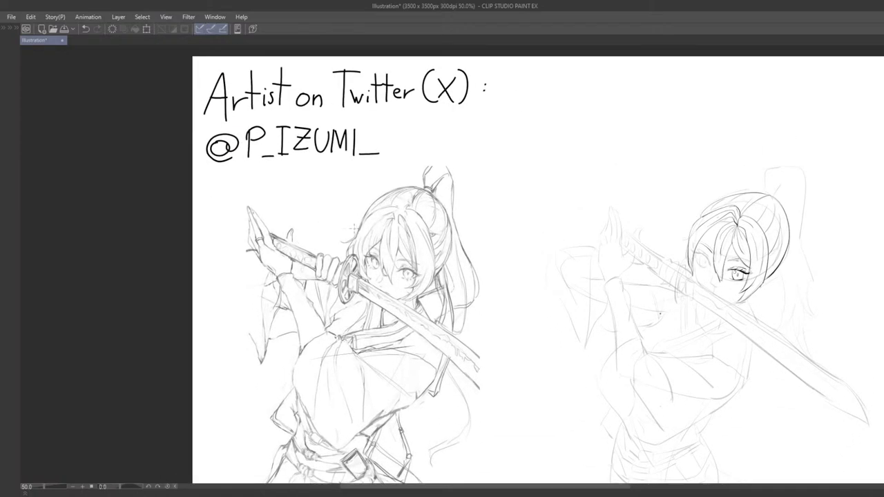
{"action": "left_click_drag", "start_coordinate": [511, 294], "coordinate": [495, 251]}
{"action": "left_click_drag", "start_coordinate": [563, 329], "coordinate": [579, 445]}
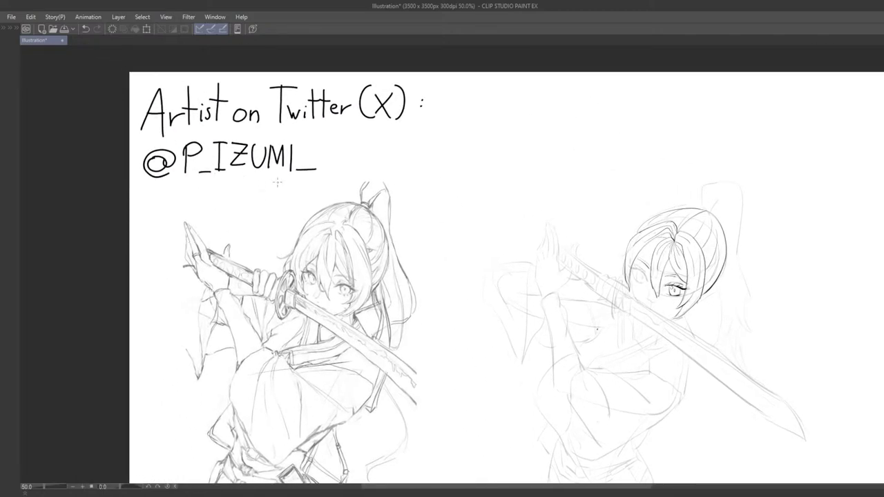
{"action": "left_click_drag", "start_coordinate": [548, 340], "coordinate": [430, 303]}
{"action": "left_click_drag", "start_coordinate": [423, 354], "coordinate": [437, 427]}
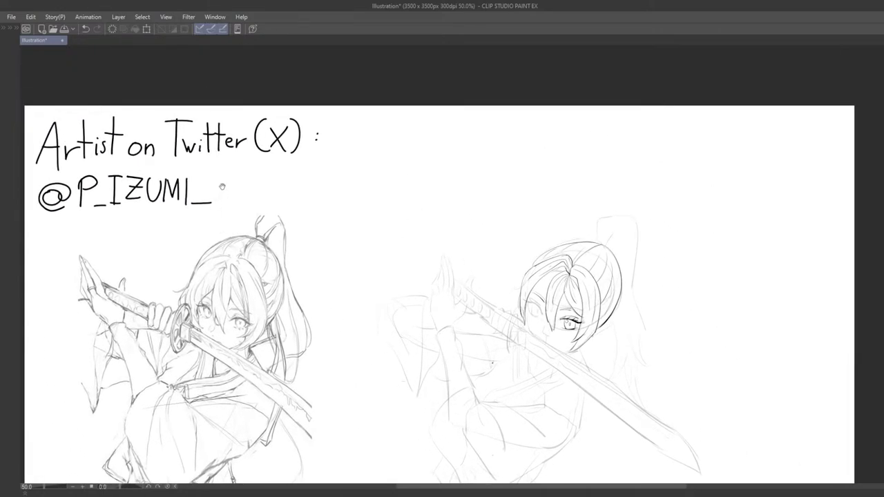
{"action": "left_click_drag", "start_coordinate": [506, 359], "coordinate": [530, 253]}
{"action": "left_click_drag", "start_coordinate": [501, 320], "coordinate": [462, 387]}
{"action": "scroll", "coordinate": [491, 350], "scroll_direction": "up", "scroll_amount": 2}
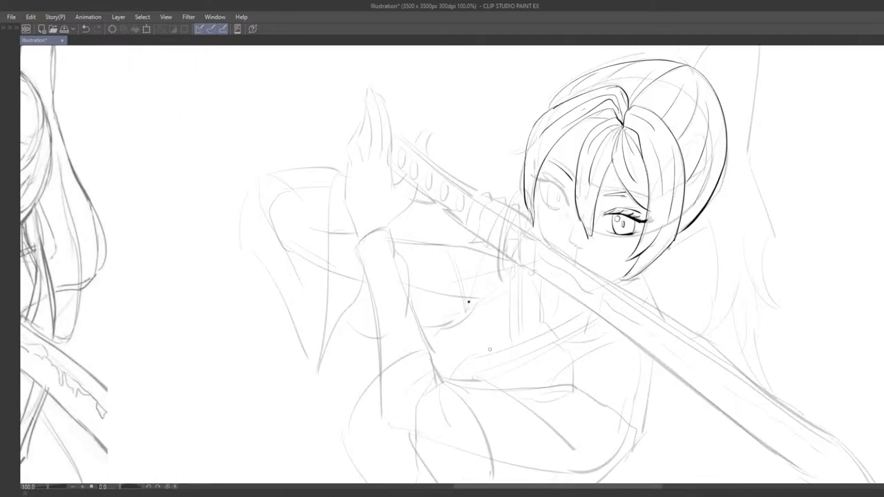
{"action": "scroll", "coordinate": [491, 350], "scroll_direction": "down", "scroll_amount": 1}
{"action": "left_click_drag", "start_coordinate": [524, 325], "coordinate": [436, 281]}
{"action": "left_click_drag", "start_coordinate": [427, 314], "coordinate": [426, 295]}
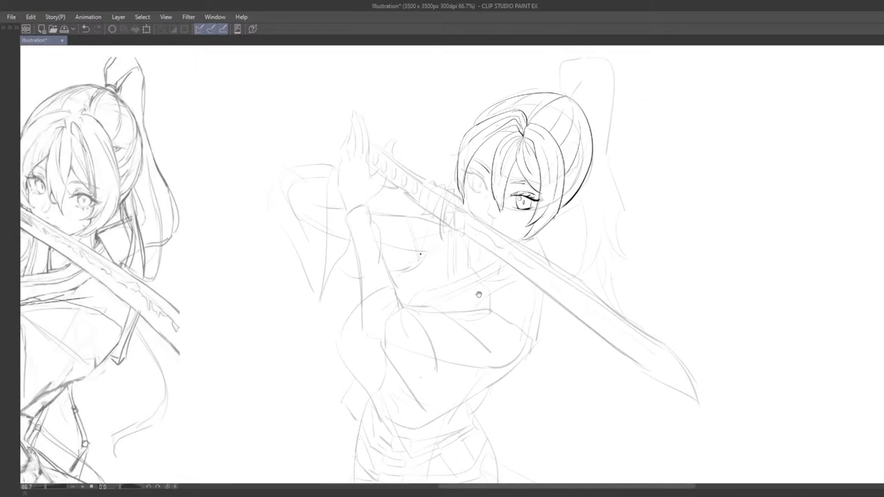
{"action": "left_click_drag", "start_coordinate": [521, 283], "coordinate": [500, 315]}
{"action": "scroll", "coordinate": [492, 268], "scroll_direction": "up", "scroll_amount": 6}
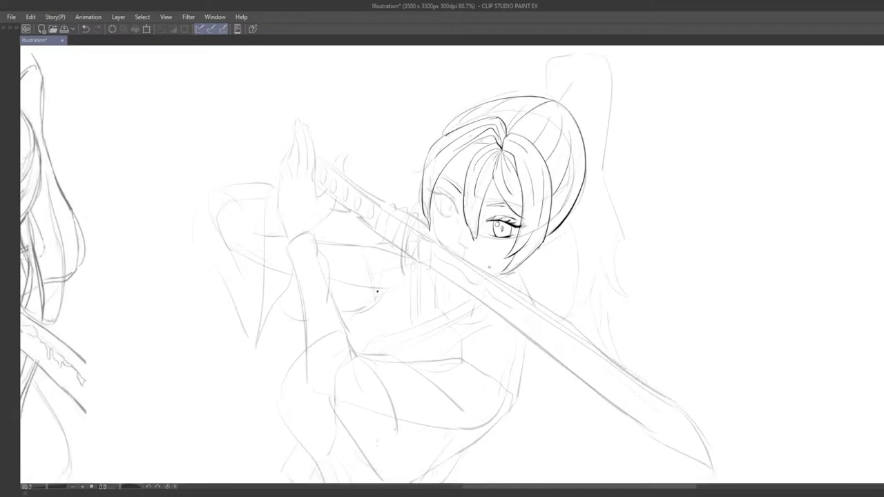
Ink the far-side eye's upper lash line as a curve sloping down toward the central bangs.
{"action": "left_click_drag", "start_coordinate": [440, 248], "coordinate": [426, 269]}
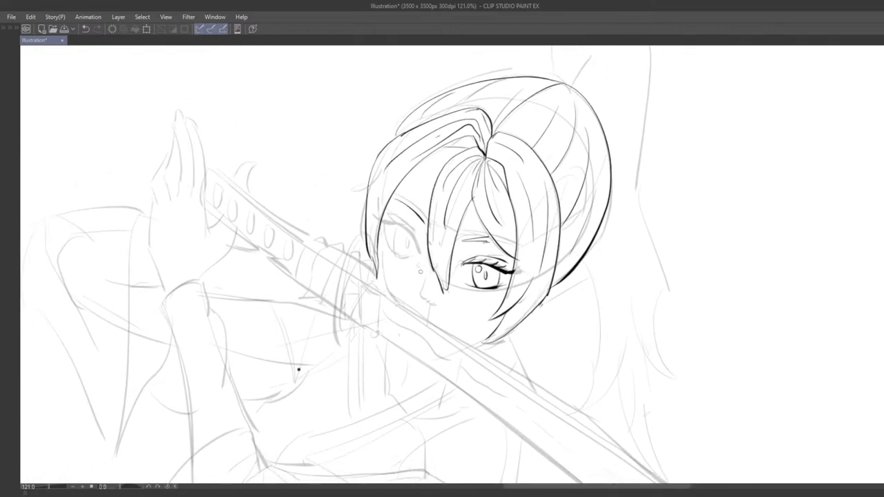
{"action": "left_click_drag", "start_coordinate": [420, 268], "coordinate": [393, 271]}
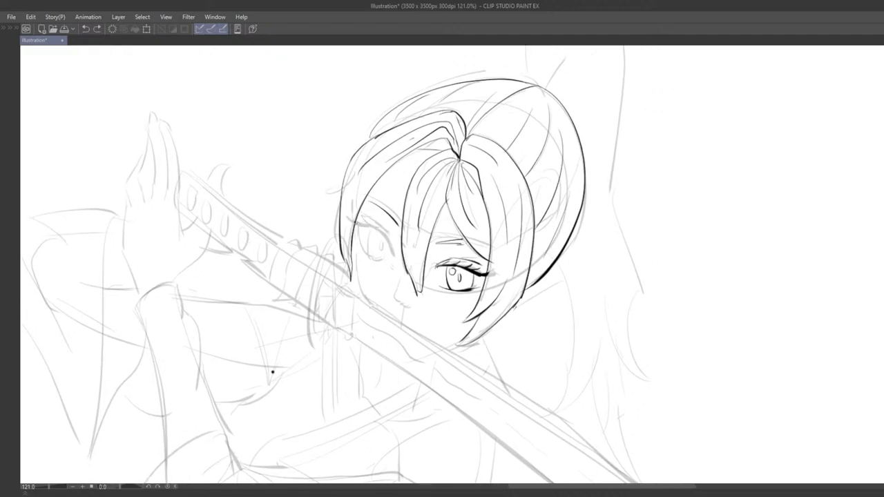
{"action": "left_click_drag", "start_coordinate": [358, 224], "coordinate": [393, 253]}
{"action": "key", "text": "ctrl+z"}
{"action": "key", "text": "ctrl+z"}
{"action": "left_click_drag", "start_coordinate": [359, 224], "coordinate": [393, 253]}
Examine the whole canvas to compare the figure's face and proportions with the reference sketch.
{"action": "scroll", "coordinate": [398, 269], "scroll_direction": "down", "scroll_amount": 3}
{"action": "scroll", "coordinate": [395, 273], "scroll_direction": "down", "scroll_amount": 3}
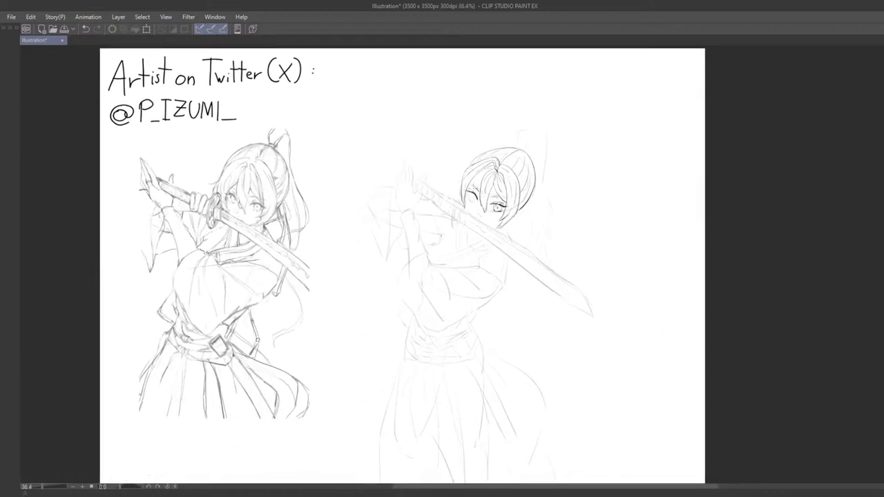
{"action": "mouse_move", "coordinate": [369, 167]}
{"action": "left_mouse_down"}
{"action": "mouse_move", "coordinate": [276, 224]}
{"action": "mouse_move", "coordinate": [286, 230]}
{"action": "left_mouse_up"}
{"action": "key", "text": "ctrl+z"}
{"action": "key", "text": "ctrl+z"}
{"action": "scroll", "coordinate": [359, 176], "scroll_direction": "down", "scroll_amount": 1}
{"action": "left_click_drag", "start_coordinate": [357, 179], "coordinate": [345, 159]}
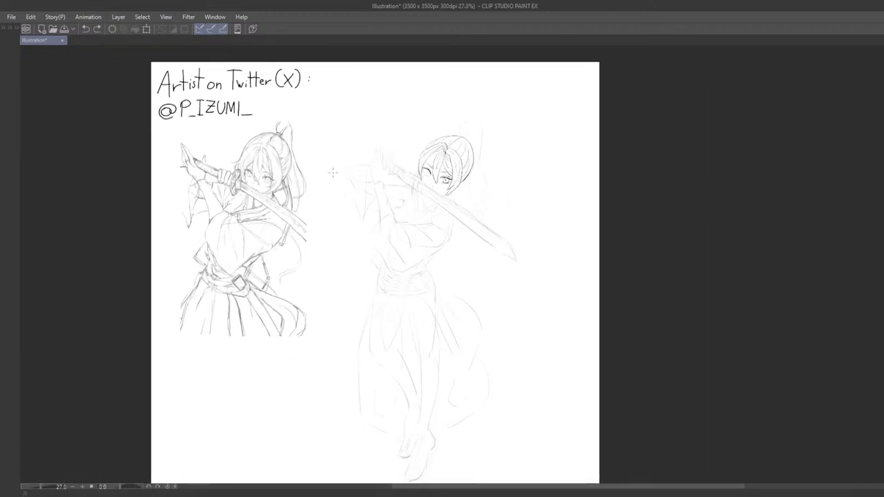
{"action": "key", "text": "ctrl+z"}
{"action": "mouse_move", "coordinate": [266, 209]}
{"action": "left_mouse_down"}
{"action": "mouse_move", "coordinate": [361, 207]}
{"action": "mouse_move", "coordinate": [362, 220]}
{"action": "left_mouse_up"}
{"action": "key", "text": "ctrl+z"}
{"action": "key", "text": "ctrl+z"}
{"action": "key", "text": "ctrl+z"}
{"action": "left_click_drag", "start_coordinate": [266, 356], "coordinate": [263, 349]}
{"action": "left_click_drag", "start_coordinate": [415, 268], "coordinate": [439, 385]}
Thicken the far-side eye's upper lash line and extend its outer corner past the bangs in a pointed flick.
{"action": "key", "text": "ctrl+alt+0"}
{"action": "scroll", "coordinate": [439, 380], "scroll_direction": "down", "scroll_amount": 3}
{"action": "left_click_drag", "start_coordinate": [492, 260], "coordinate": [424, 339]}
{"action": "scroll", "coordinate": [443, 259], "scroll_direction": "up", "scroll_amount": 2}
{"action": "scroll", "coordinate": [442, 259], "scroll_direction": "up", "scroll_amount": 2}
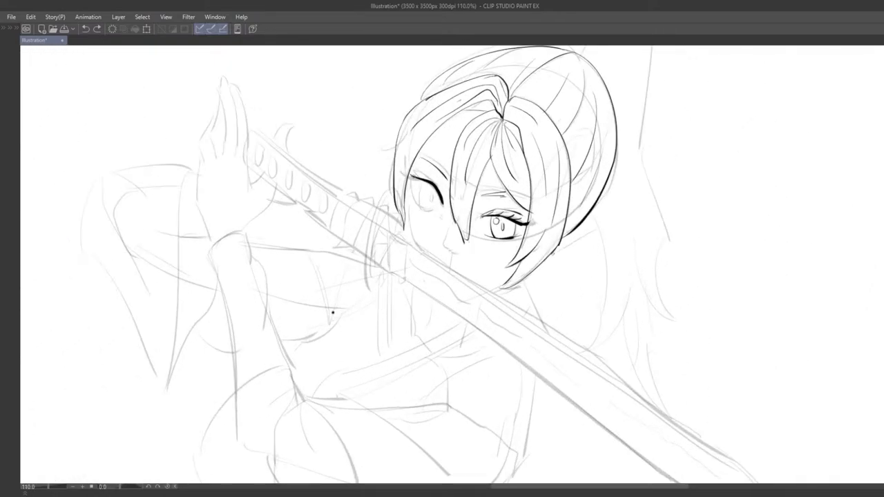
{"action": "scroll", "coordinate": [447, 196], "scroll_direction": "up", "scroll_amount": 2}
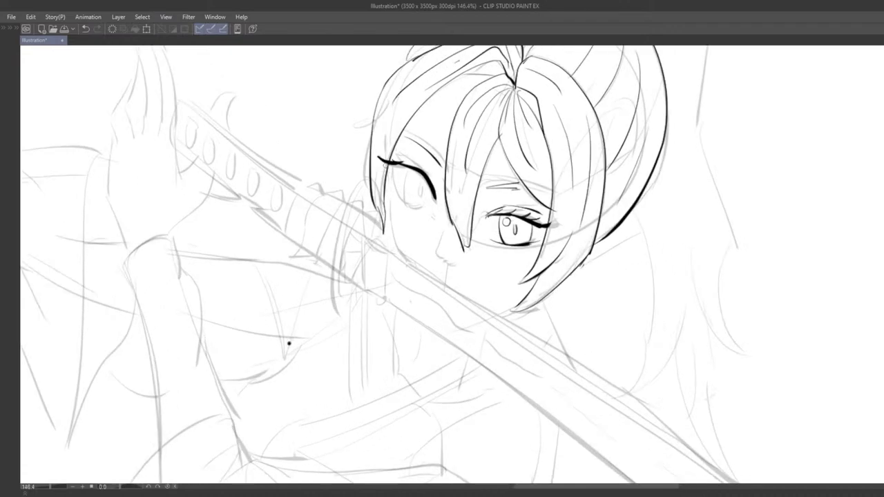
{"action": "left_click_drag", "start_coordinate": [382, 157], "coordinate": [403, 165]}
{"action": "key", "text": "ctrl+z"}
{"action": "mouse_move", "coordinate": [423, 191]}
{"action": "left_mouse_down"}
{"action": "mouse_move", "coordinate": [417, 181]}
{"action": "mouse_move", "coordinate": [389, 207]}
{"action": "mouse_move", "coordinate": [452, 245]}
{"action": "mouse_move", "coordinate": [429, 219]}
{"action": "mouse_move", "coordinate": [405, 268]}
{"action": "mouse_move", "coordinate": [414, 249]}
{"action": "mouse_move", "coordinate": [414, 281]}
{"action": "mouse_move", "coordinate": [407, 274]}
{"action": "mouse_move", "coordinate": [377, 331]}
{"action": "mouse_move", "coordinate": [403, 266]}
{"action": "mouse_move", "coordinate": [651, 221]}
{"action": "left_mouse_up"}
Add the eyelid crease and small individual lashes above the far-side eye's thick lash line.
{"action": "scroll", "coordinate": [377, 328], "scroll_direction": "down", "scroll_amount": 4}
{"action": "left_click_drag", "start_coordinate": [331, 253], "coordinate": [257, 265]}
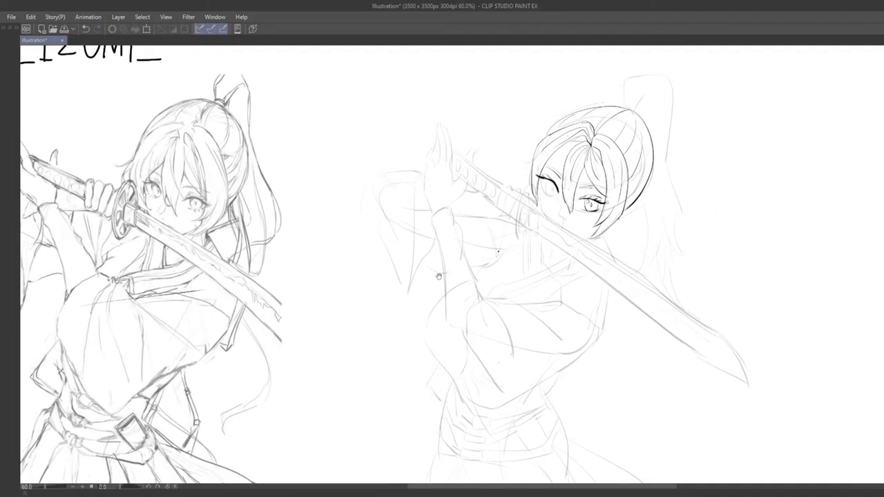
{"action": "mouse_move", "coordinate": [439, 277]}
{"action": "left_mouse_down"}
{"action": "mouse_move", "coordinate": [442, 217]}
{"action": "mouse_move", "coordinate": [332, 386]}
{"action": "left_mouse_up"}
{"action": "scroll", "coordinate": [373, 329], "scroll_direction": "up", "scroll_amount": 1}
{"action": "scroll", "coordinate": [522, 340], "scroll_direction": "up", "scroll_amount": 3}
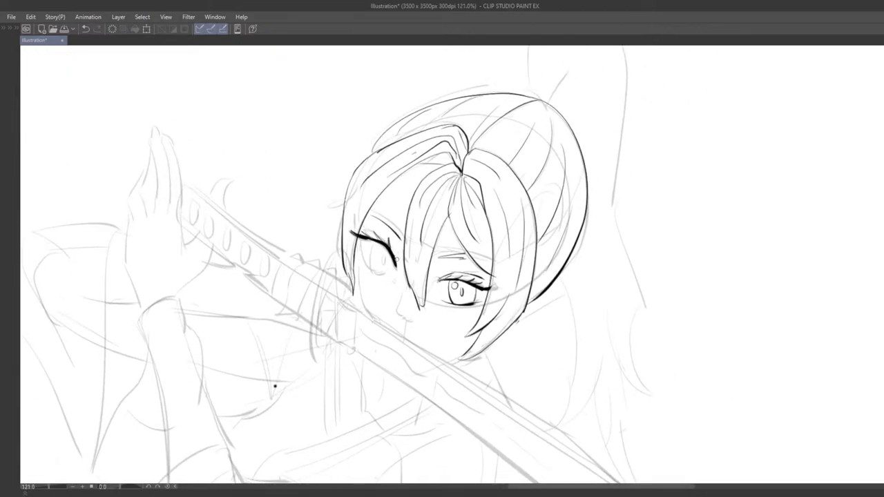
{"action": "scroll", "coordinate": [274, 387], "scroll_direction": "up", "scroll_amount": 3}
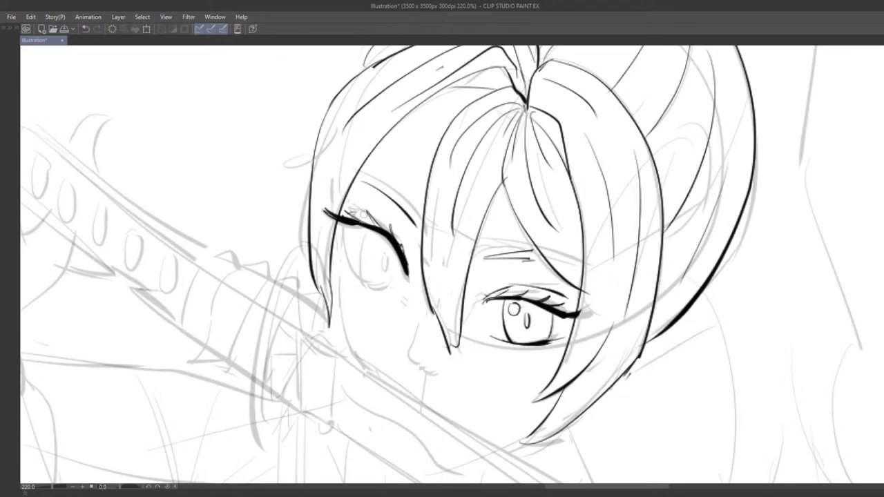
{"action": "left_click_drag", "start_coordinate": [355, 209], "coordinate": [398, 229]}
{"action": "key", "text": "ctrl+z"}
{"action": "key", "text": "ctrl+z"}
{"action": "left_click_drag", "start_coordinate": [352, 209], "coordinate": [400, 229]}
{"action": "mouse_move", "coordinate": [400, 238]}
{"action": "left_mouse_down"}
{"action": "mouse_move", "coordinate": [410, 272]}
{"action": "mouse_move", "coordinate": [394, 267]}
{"action": "mouse_move", "coordinate": [400, 289]}
{"action": "mouse_move", "coordinate": [387, 282]}
{"action": "mouse_move", "coordinate": [381, 290]}
{"action": "mouse_move", "coordinate": [383, 300]}
{"action": "mouse_move", "coordinate": [400, 298]}
{"action": "left_mouse_up"}
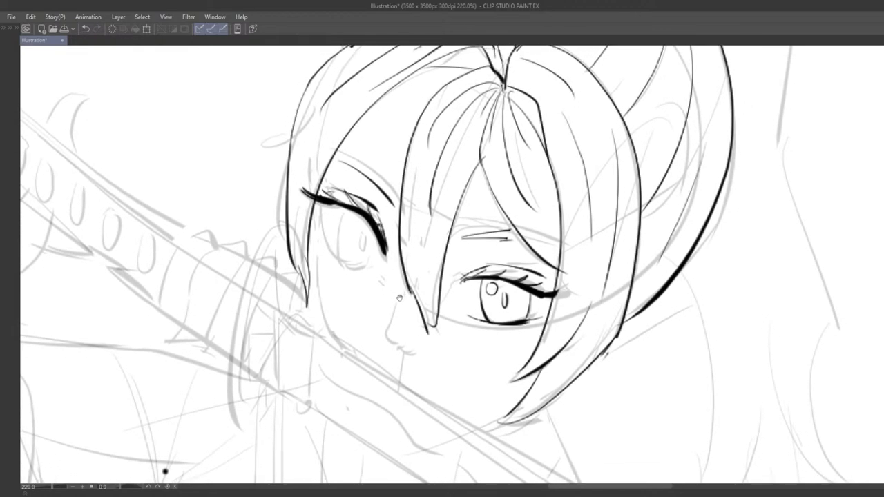
Ink a large crescent shape rising from the far side of the crown, reworking it so its tip hooks inward.
{"action": "scroll", "coordinate": [406, 245], "scroll_direction": "down", "scroll_amount": 3}
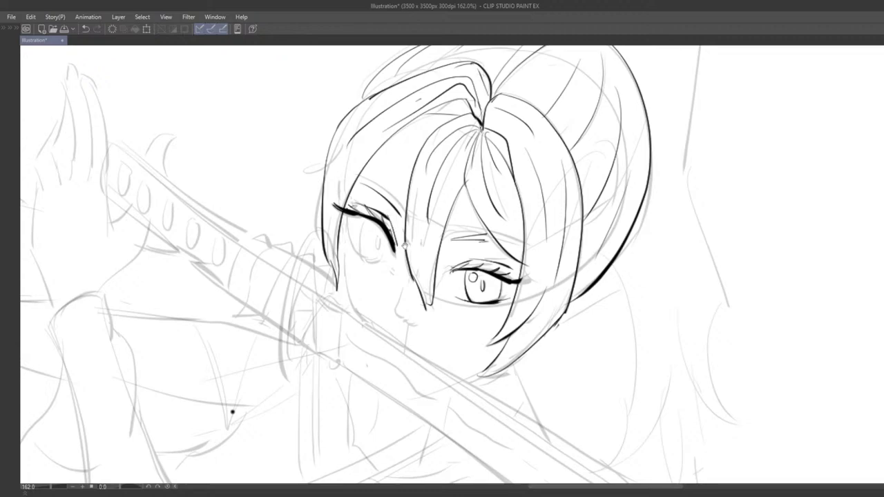
{"action": "left_click_drag", "start_coordinate": [405, 244], "coordinate": [453, 214]}
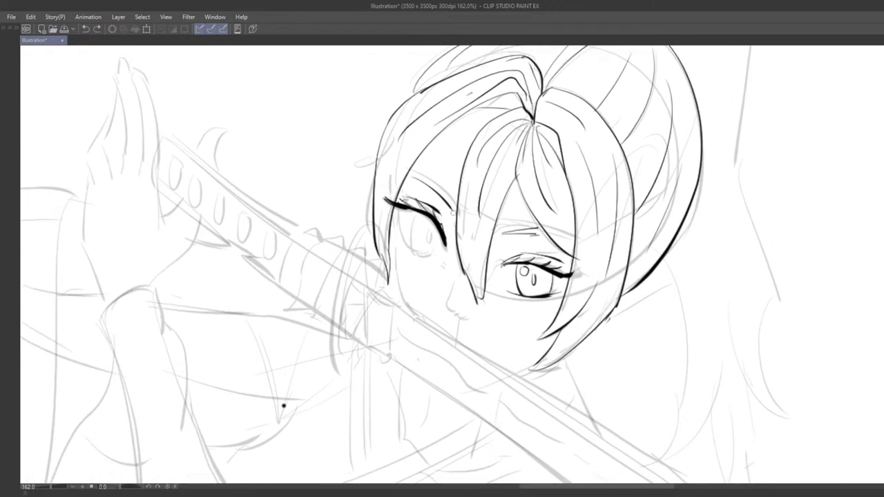
{"action": "scroll", "coordinate": [453, 213], "scroll_direction": "down", "scroll_amount": 3}
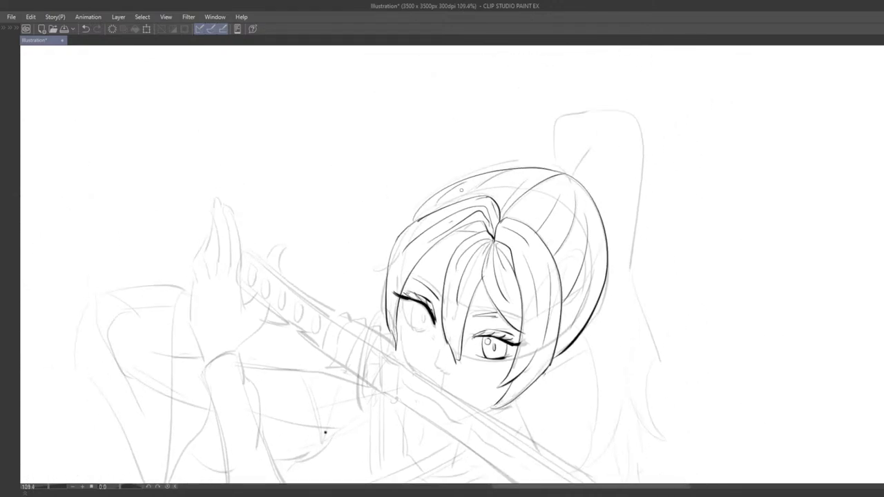
{"action": "scroll", "coordinate": [449, 141], "scroll_direction": "down", "scroll_amount": 5}
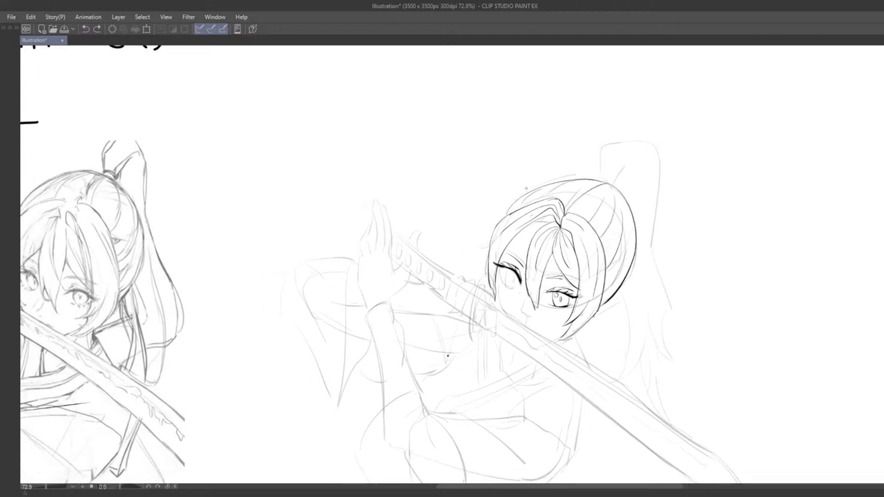
{"action": "key", "text": "ctrl+z"}
{"action": "mouse_move", "coordinate": [526, 190]}
{"action": "left_mouse_down"}
{"action": "mouse_move", "coordinate": [499, 121]}
{"action": "mouse_move", "coordinate": [476, 124]}
{"action": "left_mouse_up"}
{"action": "key", "text": "ctrl+z"}
{"action": "key", "text": "ctrl+z"}
{"action": "left_click_drag", "start_coordinate": [565, 191], "coordinate": [492, 202]}
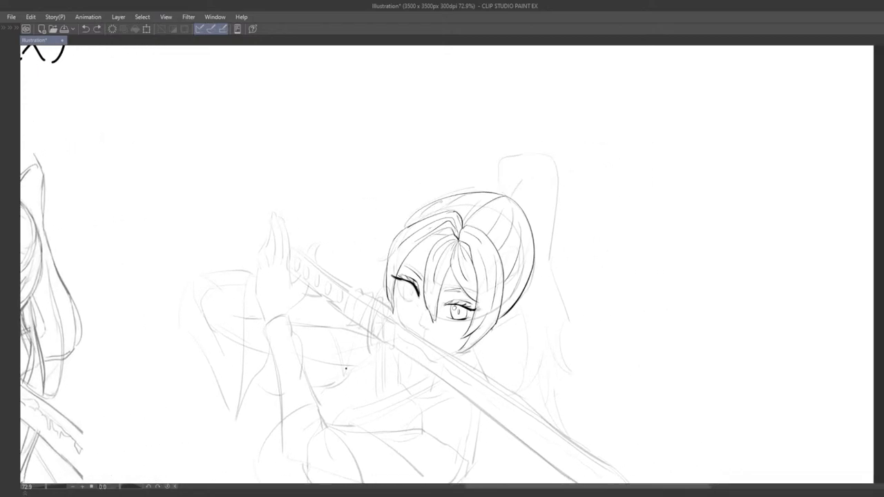
{"action": "mouse_move", "coordinate": [440, 196]}
{"action": "left_mouse_down"}
{"action": "mouse_move", "coordinate": [404, 87]}
{"action": "mouse_move", "coordinate": [400, 224]}
{"action": "left_mouse_up"}
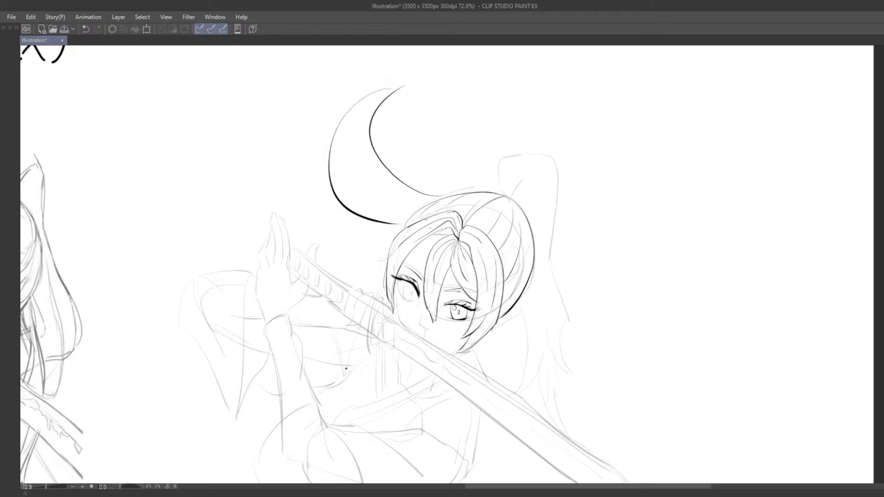
{"action": "mouse_move", "coordinate": [433, 197]}
{"action": "left_mouse_down"}
{"action": "mouse_move", "coordinate": [455, 166]}
{"action": "mouse_move", "coordinate": [474, 220]}
{"action": "mouse_move", "coordinate": [464, 148]}
{"action": "mouse_move", "coordinate": [347, 197]}
{"action": "mouse_move", "coordinate": [439, 242]}
{"action": "left_mouse_up"}
{"action": "key", "text": "ctrl+z"}
{"action": "key", "text": "ctrl+z"}
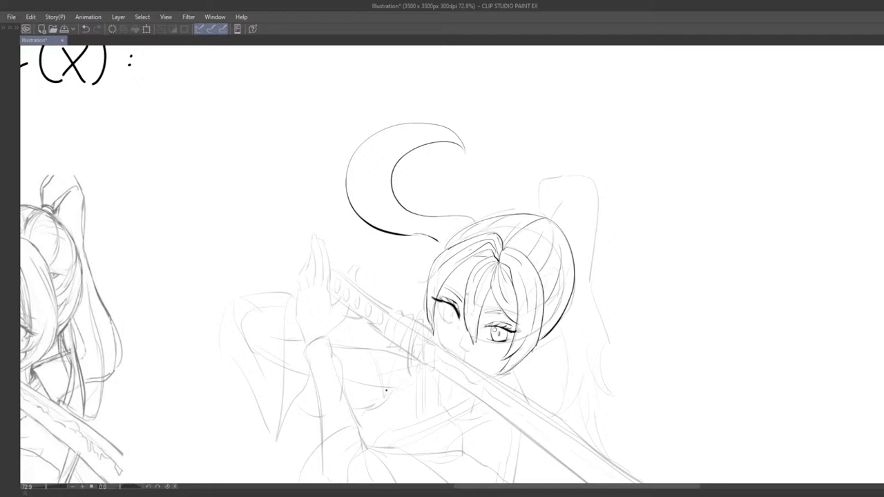
Ink curved ridge lines across the base and lower bend of the far-side horn, redoing strokes until they follow its curve.
{"action": "mouse_move", "coordinate": [521, 269]}
{"action": "left_mouse_down"}
{"action": "mouse_move", "coordinate": [551, 249]}
{"action": "mouse_move", "coordinate": [464, 260]}
{"action": "mouse_move", "coordinate": [483, 250]}
{"action": "left_mouse_up"}
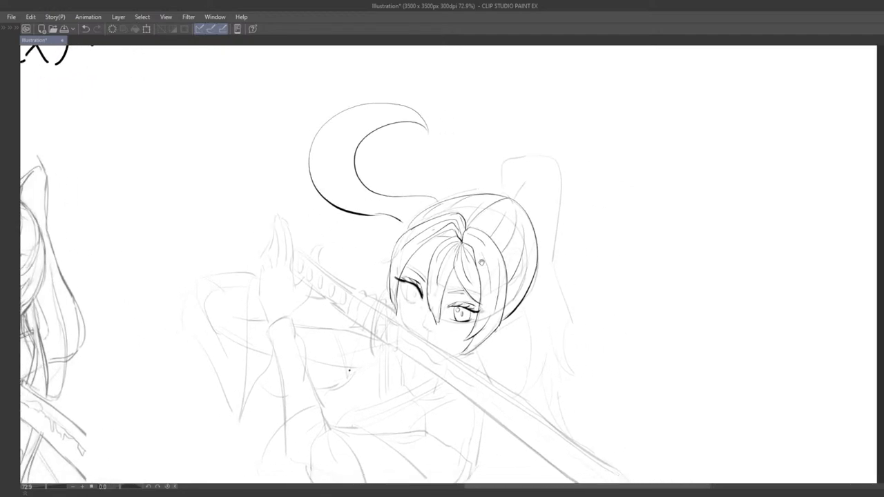
{"action": "mouse_move", "coordinate": [461, 282]}
{"action": "left_mouse_down"}
{"action": "mouse_move", "coordinate": [484, 280]}
{"action": "mouse_move", "coordinate": [456, 275]}
{"action": "left_mouse_up"}
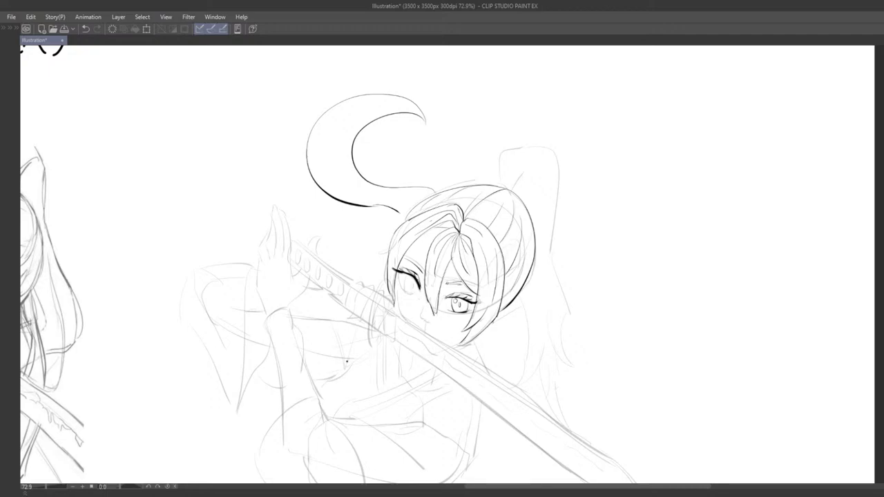
{"action": "mouse_move", "coordinate": [482, 275]}
{"action": "left_mouse_down"}
{"action": "mouse_move", "coordinate": [445, 276]}
{"action": "mouse_move", "coordinate": [458, 272]}
{"action": "mouse_move", "coordinate": [464, 284]}
{"action": "mouse_move", "coordinate": [450, 295]}
{"action": "mouse_move", "coordinate": [483, 306]}
{"action": "mouse_move", "coordinate": [434, 300]}
{"action": "mouse_move", "coordinate": [480, 266]}
{"action": "left_mouse_up"}
{"action": "scroll", "coordinate": [482, 283], "scroll_direction": "up", "scroll_amount": 3}
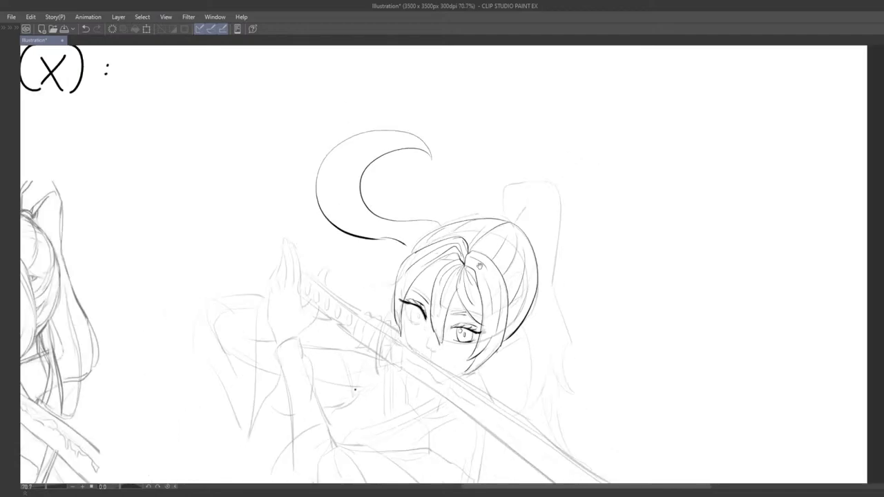
{"action": "key", "text": "ctrl+z"}
{"action": "mouse_move", "coordinate": [433, 224]}
{"action": "left_mouse_down"}
{"action": "mouse_move", "coordinate": [409, 244]}
{"action": "mouse_move", "coordinate": [420, 236]}
{"action": "mouse_move", "coordinate": [378, 240]}
{"action": "left_mouse_up"}
{"action": "key", "text": "ctrl+z"}
{"action": "key", "text": "ctrl+z"}
{"action": "key", "text": "ctrl+z"}
{"action": "key", "text": "ctrl+z"}
{"action": "key", "text": "ctrl+z"}
{"action": "key", "text": "ctrl+z"}
{"action": "key", "text": "ctrl+z"}
{"action": "left_click_drag", "start_coordinate": [366, 207], "coordinate": [331, 223]}
Continue the curved ridge lines over the far-side horn's outer bend and up to its tip.
{"action": "mouse_move", "coordinate": [321, 170]}
{"action": "left_mouse_down"}
{"action": "mouse_move", "coordinate": [357, 188]}
{"action": "mouse_move", "coordinate": [343, 170]}
{"action": "mouse_move", "coordinate": [365, 182]}
{"action": "left_mouse_up"}
{"action": "key", "text": "ctrl+z"}
{"action": "key", "text": "ctrl+z"}
{"action": "left_click_drag", "start_coordinate": [354, 138], "coordinate": [376, 161]}
{"action": "key", "text": "ctrl+z"}
{"action": "key", "text": "ctrl+z"}
{"action": "left_click_drag", "start_coordinate": [318, 173], "coordinate": [359, 179]}
{"action": "left_click_drag", "start_coordinate": [355, 137], "coordinate": [373, 161]}
{"action": "key", "text": "ctrl+z"}
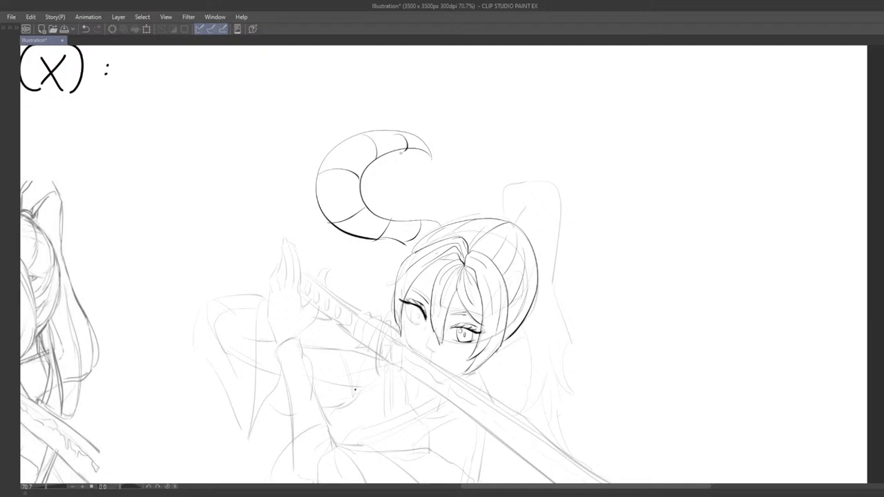
Ink a matching curled horn on the near side of the head, sweeping out from the hair with its tip curving inward.
{"action": "scroll", "coordinate": [395, 185], "scroll_direction": "down", "scroll_amount": 2}
{"action": "scroll", "coordinate": [396, 186], "scroll_direction": "up", "scroll_amount": 1}
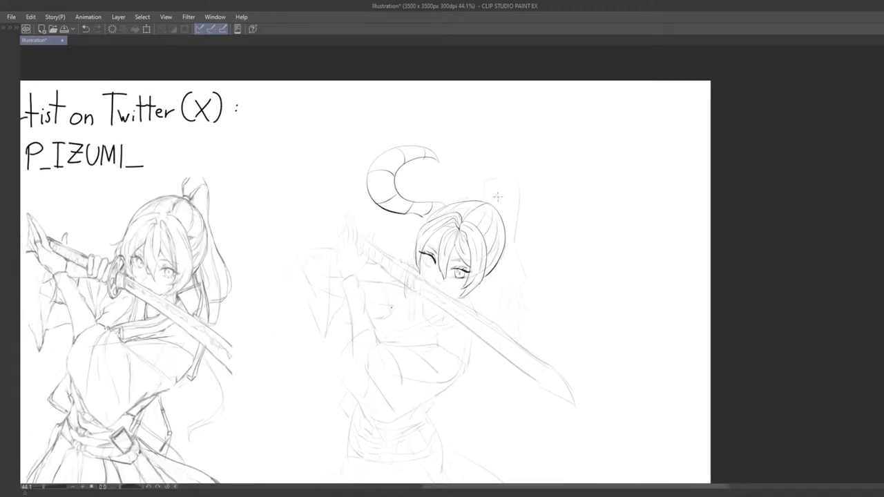
{"action": "scroll", "coordinate": [496, 199], "scroll_direction": "up", "scroll_amount": 2}
{"action": "left_click_drag", "start_coordinate": [496, 200], "coordinate": [480, 214]}
{"action": "mouse_move", "coordinate": [470, 264]}
{"action": "left_mouse_down"}
{"action": "mouse_move", "coordinate": [498, 261]}
{"action": "mouse_move", "coordinate": [542, 177]}
{"action": "mouse_move", "coordinate": [530, 160]}
{"action": "left_mouse_up"}
{"action": "key", "text": "ctrl+z"}
{"action": "key", "text": "ctrl+z"}
{"action": "key", "text": "ctrl+z"}
{"action": "mouse_move", "coordinate": [470, 239]}
{"action": "left_mouse_down"}
{"action": "mouse_move", "coordinate": [500, 162]}
{"action": "mouse_move", "coordinate": [548, 241]}
{"action": "mouse_move", "coordinate": [490, 159]}
{"action": "mouse_move", "coordinate": [575, 168]}
{"action": "mouse_move", "coordinate": [577, 259]}
{"action": "mouse_move", "coordinate": [507, 277]}
{"action": "left_mouse_up"}
{"action": "key", "text": "ctrl+z"}
{"action": "key", "text": "ctrl+z"}
{"action": "mouse_move", "coordinate": [573, 259]}
{"action": "left_mouse_down"}
{"action": "mouse_move", "coordinate": [558, 278]}
{"action": "mouse_move", "coordinate": [458, 266]}
{"action": "left_mouse_up"}
{"action": "key", "text": "ctrl+z"}
Ink curved ridge lines across the near-side horn from base to tip, redrawing those close to the tip.
{"action": "mouse_move", "coordinate": [493, 239]}
{"action": "left_mouse_down"}
{"action": "mouse_move", "coordinate": [492, 274]}
{"action": "mouse_move", "coordinate": [540, 278]}
{"action": "mouse_move", "coordinate": [539, 287]}
{"action": "left_mouse_up"}
{"action": "key", "text": "ctrl+z"}
{"action": "mouse_move", "coordinate": [542, 253]}
{"action": "left_mouse_down"}
{"action": "mouse_move", "coordinate": [578, 245]}
{"action": "mouse_move", "coordinate": [557, 233]}
{"action": "mouse_move", "coordinate": [594, 224]}
{"action": "left_mouse_up"}
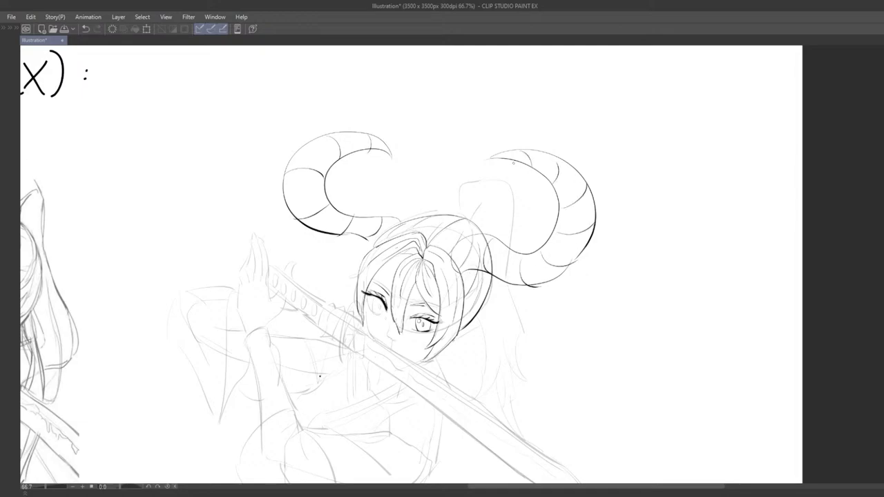
{"action": "scroll", "coordinate": [501, 185], "scroll_direction": "down", "scroll_amount": 6}
{"action": "scroll", "coordinate": [503, 186], "scroll_direction": "up", "scroll_amount": 4}
{"action": "key", "text": "ctrl+z"}
{"action": "key", "text": "ctrl+z"}
{"action": "key", "text": "ctrl+z"}
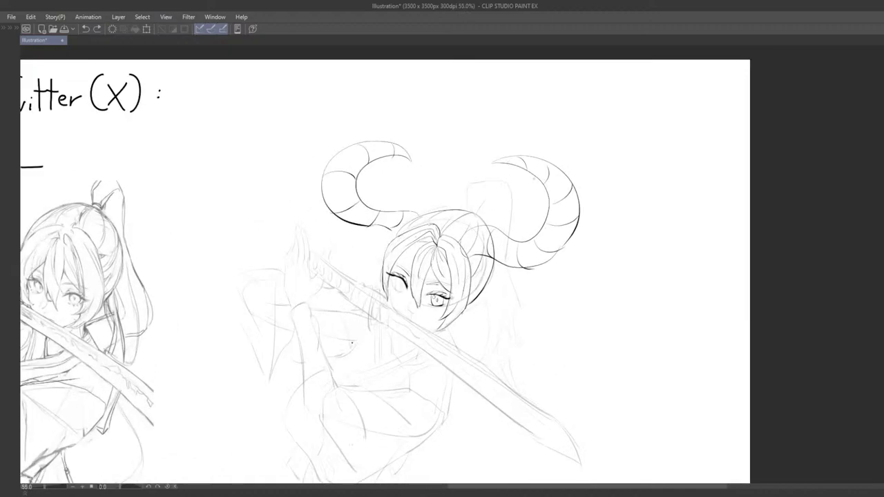
{"action": "mouse_move", "coordinate": [552, 163]}
{"action": "left_mouse_down"}
{"action": "mouse_move", "coordinate": [543, 175]}
{"action": "mouse_move", "coordinate": [553, 178]}
{"action": "left_mouse_up"}
Add a few short hatch strokes as shading on the outer bend of both horns.
{"action": "scroll", "coordinate": [557, 216], "scroll_direction": "down", "scroll_amount": 4}
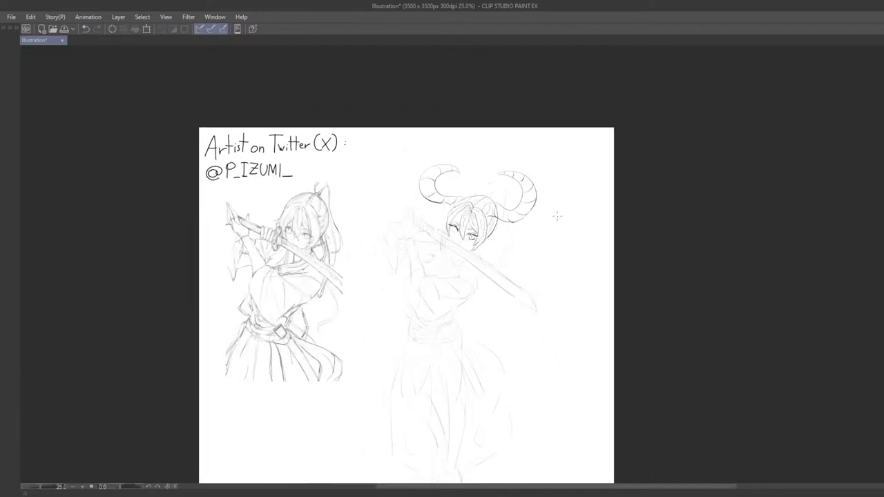
{"action": "scroll", "coordinate": [556, 216], "scroll_direction": "up", "scroll_amount": 5}
{"action": "scroll", "coordinate": [553, 217], "scroll_direction": "down", "scroll_amount": 2}
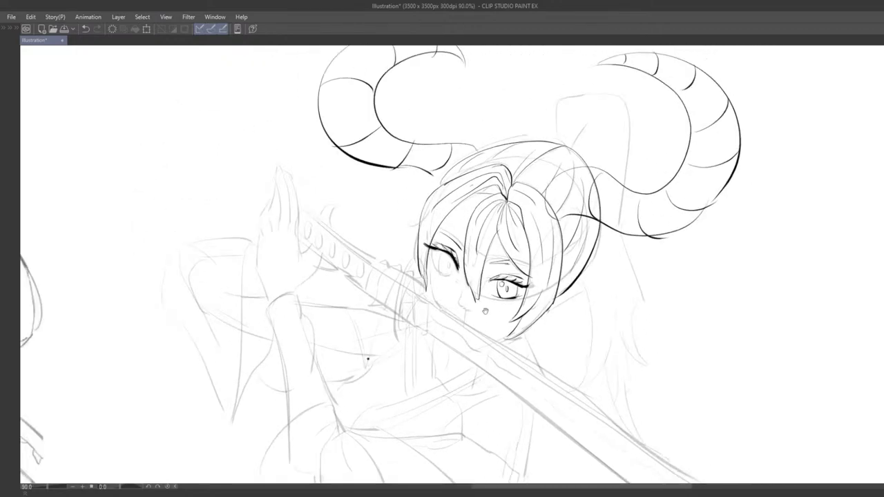
{"action": "key", "text": "ctrl+z"}
{"action": "left_click_drag", "start_coordinate": [351, 171], "coordinate": [350, 205]}
{"action": "left_click_drag", "start_coordinate": [347, 173], "coordinate": [352, 199]}
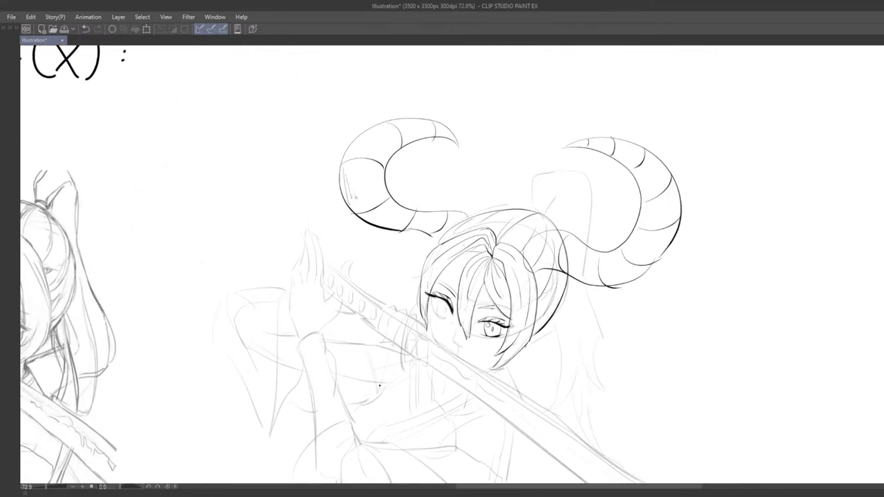
{"action": "left_click_drag", "start_coordinate": [521, 228], "coordinate": [481, 198]}
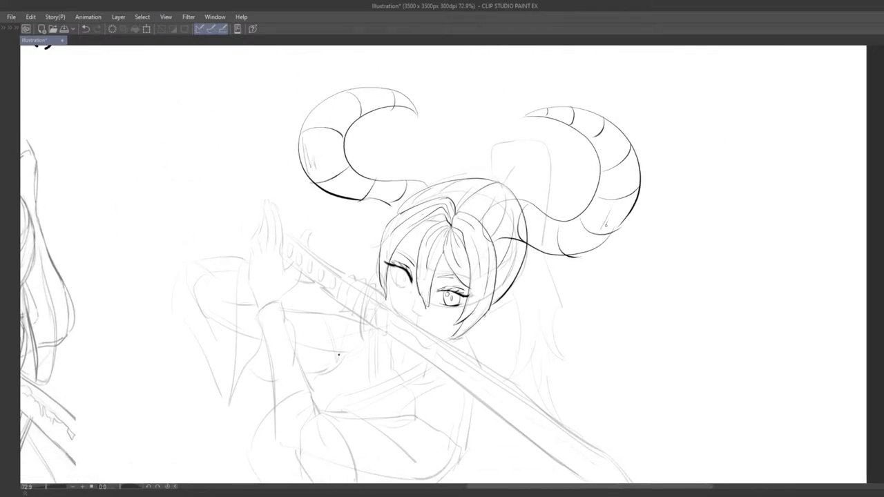
{"action": "scroll", "coordinate": [586, 233], "scroll_direction": "down", "scroll_amount": 4}
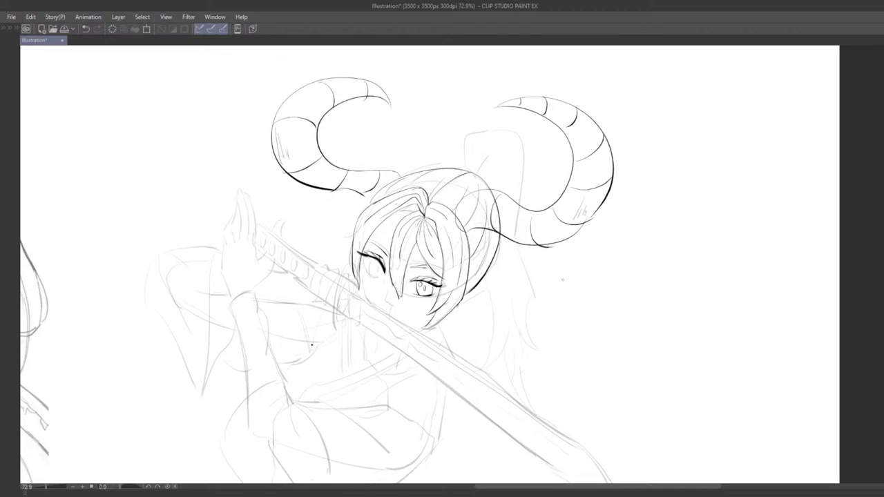
Rework the tips of both horns, extending each into a longer point that hooks downward.
{"action": "scroll", "coordinate": [601, 214], "scroll_direction": "down", "scroll_amount": 4}
{"action": "scroll", "coordinate": [604, 210], "scroll_direction": "up", "scroll_amount": 8}
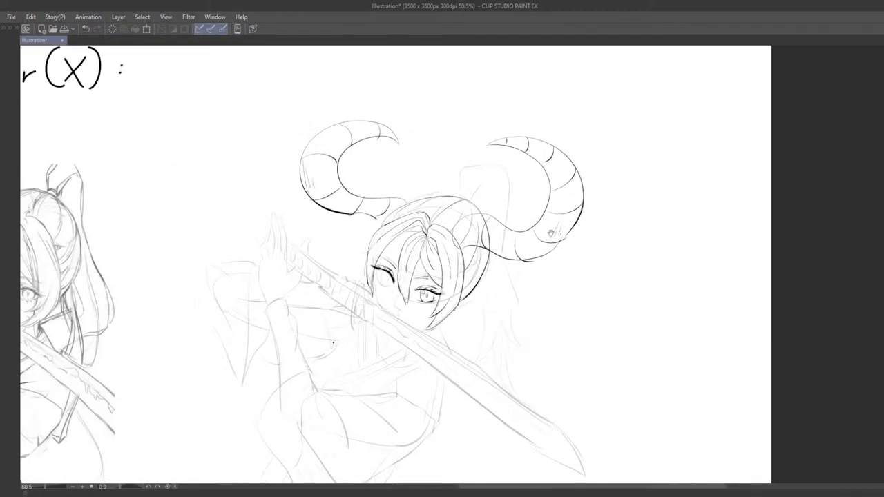
{"action": "left_click_drag", "start_coordinate": [553, 233], "coordinate": [550, 254]}
{"action": "left_click_drag", "start_coordinate": [473, 167], "coordinate": [496, 163]}
{"action": "key", "text": "ctrl+z"}
{"action": "left_click_drag", "start_coordinate": [482, 200], "coordinate": [497, 215]}
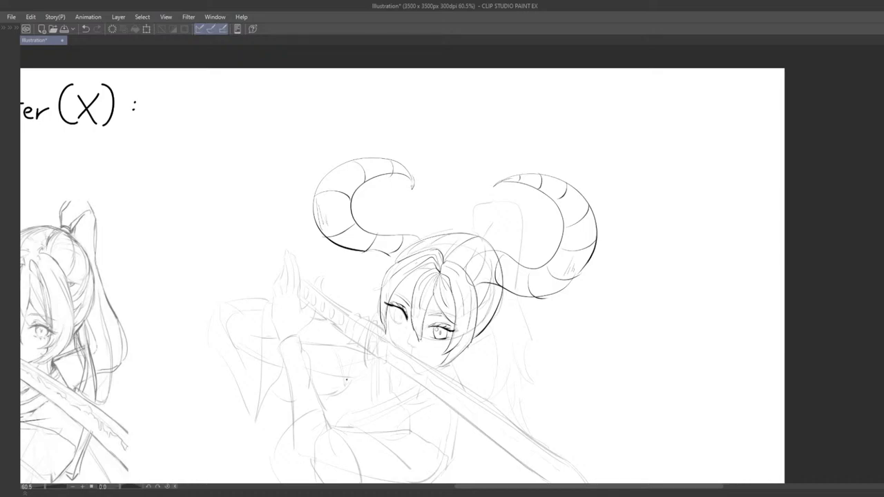
{"action": "key", "text": "ctrl+z"}
{"action": "left_click_drag", "start_coordinate": [412, 177], "coordinate": [409, 197]}
{"action": "key", "text": "ctrl+z"}
{"action": "key", "text": "ctrl+z"}
{"action": "left_click_drag", "start_coordinate": [501, 246], "coordinate": [467, 250]}
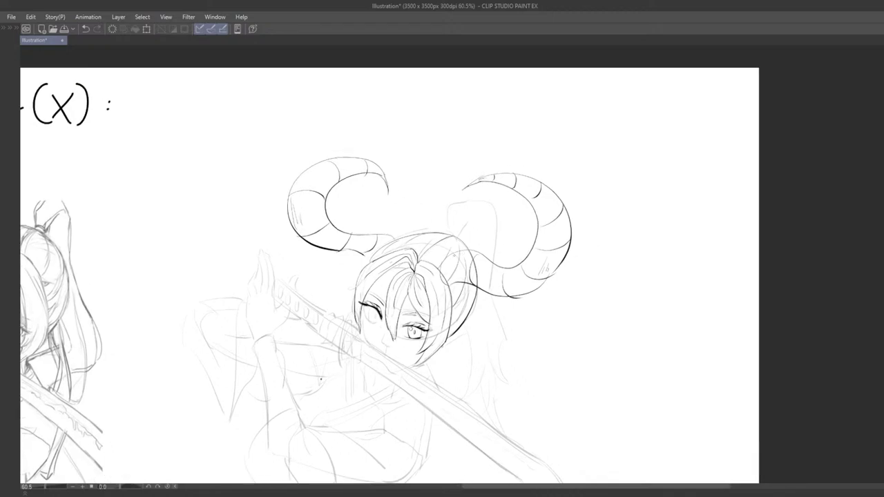
Try to ink the upper outline of the ponytail rising from the crown between the two horns.
{"action": "scroll", "coordinate": [465, 252], "scroll_direction": "down", "scroll_amount": 3}
{"action": "mouse_move", "coordinate": [485, 289]}
{"action": "left_mouse_down"}
{"action": "mouse_move", "coordinate": [475, 260]}
{"action": "mouse_move", "coordinate": [477, 303]}
{"action": "left_mouse_up"}
{"action": "scroll", "coordinate": [470, 275], "scroll_direction": "up", "scroll_amount": 4}
{"action": "scroll", "coordinate": [461, 273], "scroll_direction": "up", "scroll_amount": 2}
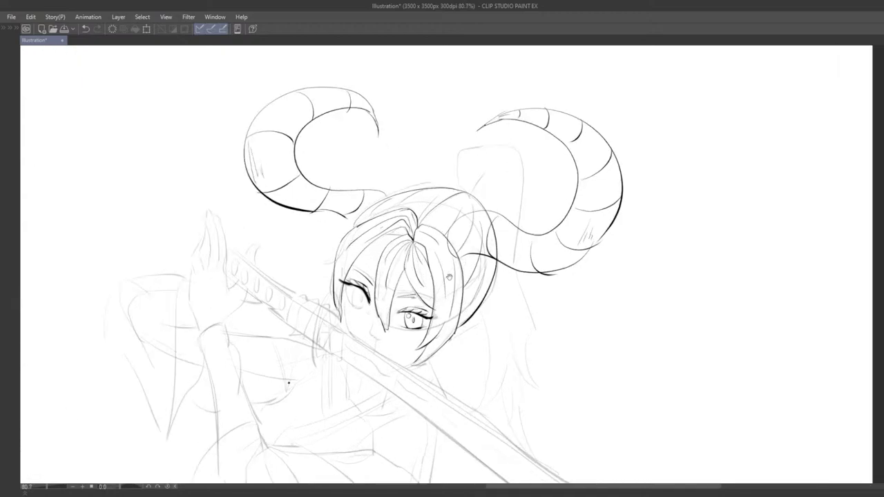
{"action": "left_click_drag", "start_coordinate": [460, 243], "coordinate": [453, 248]}
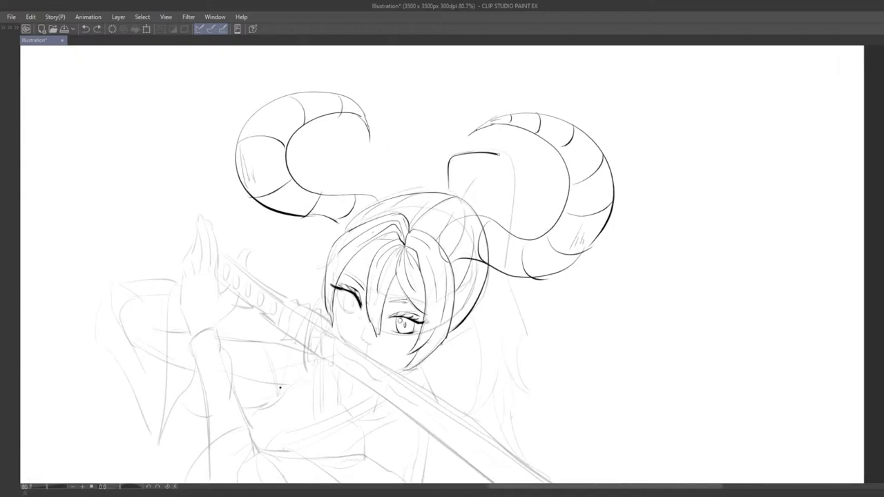
{"action": "scroll", "coordinate": [450, 192], "scroll_direction": "down", "scroll_amount": 3}
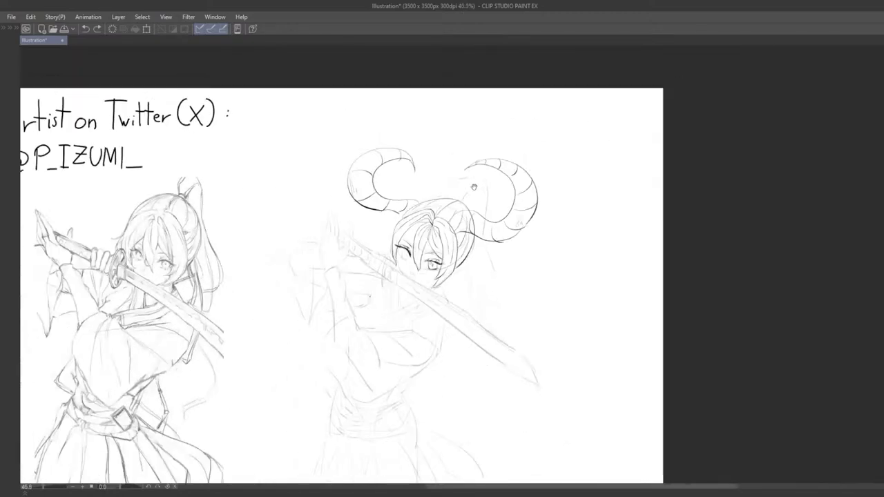
Ink the iris outline and pupil of the swordswoman's left eye in the drawing, over the rough sketch.
{"action": "scroll", "coordinate": [423, 280], "scroll_direction": "up", "scroll_amount": 3}
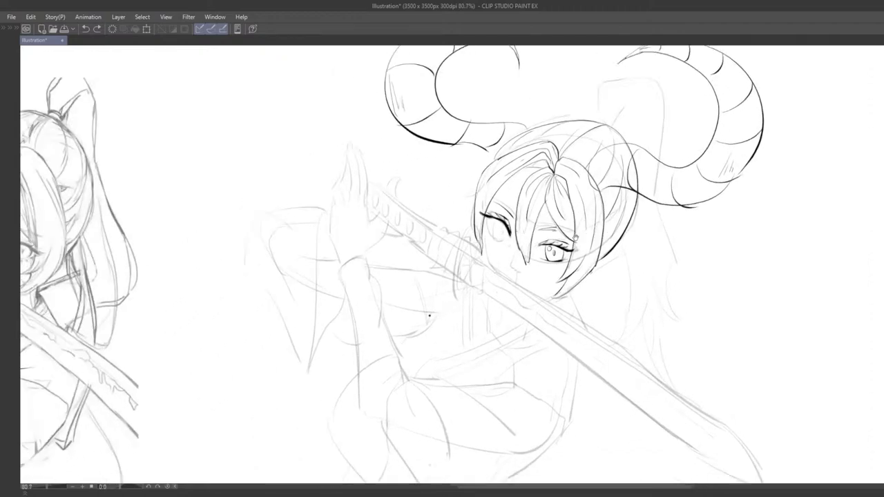
{"action": "scroll", "coordinate": [477, 224], "scroll_direction": "up", "scroll_amount": 3}
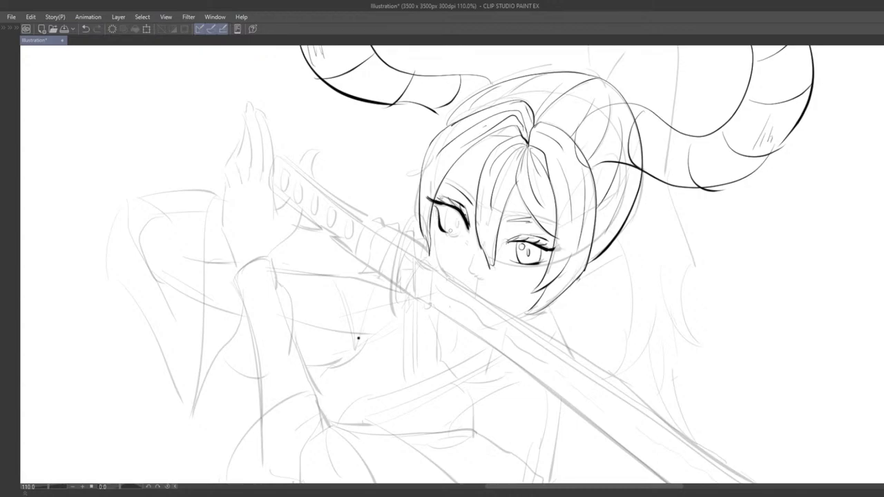
{"action": "scroll", "coordinate": [457, 263], "scroll_direction": "down", "scroll_amount": 6}
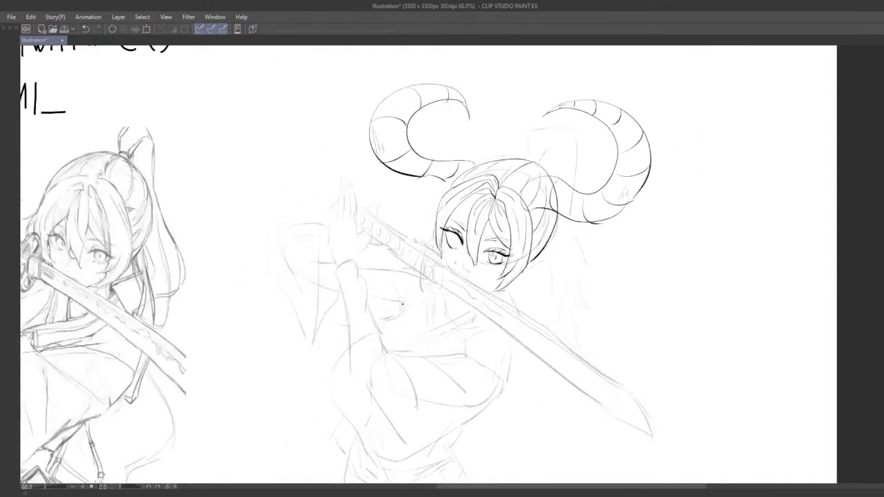
{"action": "scroll", "coordinate": [492, 238], "scroll_direction": "up", "scroll_amount": 5}
{"action": "scroll", "coordinate": [490, 233], "scroll_direction": "up", "scroll_amount": 2}
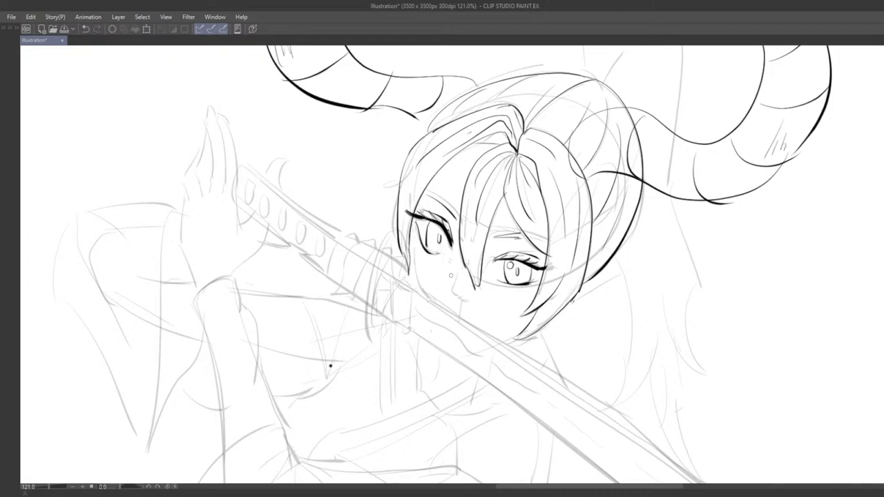
{"action": "scroll", "coordinate": [451, 275], "scroll_direction": "down", "scroll_amount": 5}
{"action": "scroll", "coordinate": [450, 275], "scroll_direction": "up", "scroll_amount": 2}
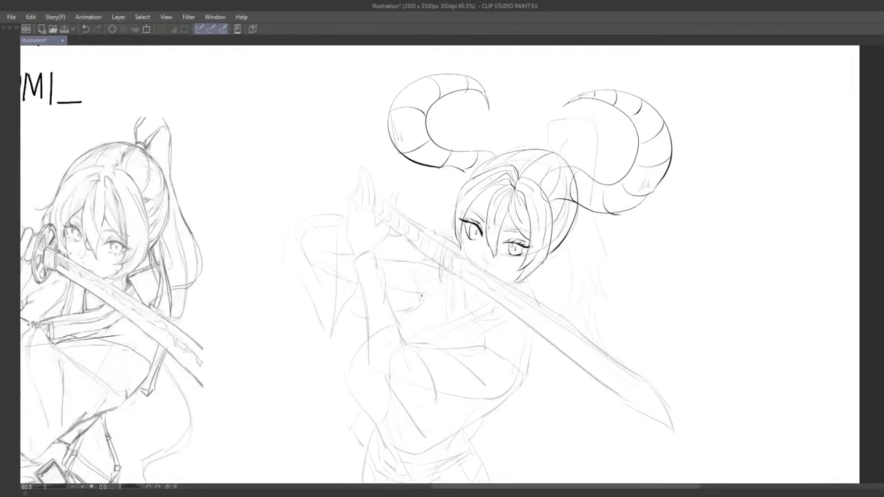
Draw small highlight shapes inside the iris of the left eye, undoing strokes that miss.
{"action": "scroll", "coordinate": [484, 232], "scroll_direction": "up", "scroll_amount": 5}
{"action": "key", "text": "ctrl+z"}
{"action": "mouse_move", "coordinate": [452, 235]}
{"action": "left_mouse_down"}
{"action": "mouse_move", "coordinate": [446, 230]}
{"action": "mouse_move", "coordinate": [462, 250]}
{"action": "mouse_move", "coordinate": [457, 274]}
{"action": "mouse_move", "coordinate": [451, 266]}
{"action": "mouse_move", "coordinate": [460, 313]}
{"action": "mouse_move", "coordinate": [447, 286]}
{"action": "mouse_move", "coordinate": [433, 285]}
{"action": "mouse_move", "coordinate": [429, 295]}
{"action": "left_mouse_up"}
{"action": "key", "text": "ctrl+z"}
{"action": "key", "text": "ctrl+z"}
{"action": "key", "text": "ctrl+z"}
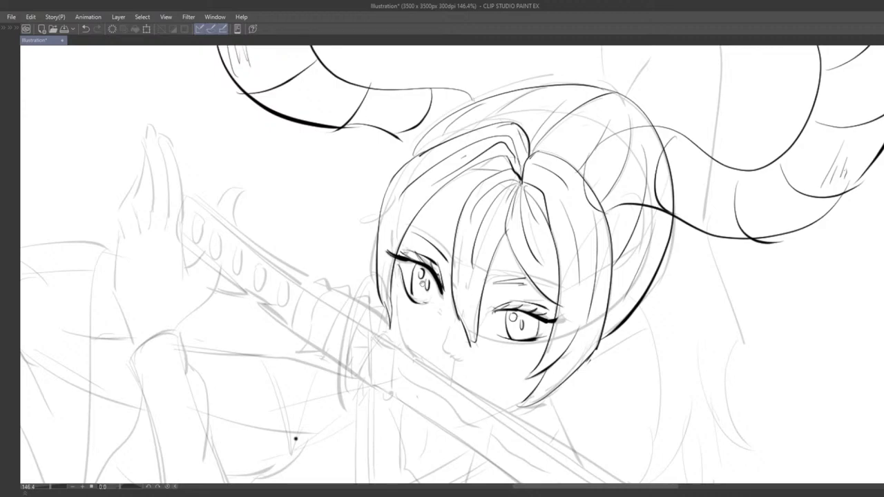
Rework the line along the nose side of the left eye's iris and upper lash.
{"action": "mouse_move", "coordinate": [461, 320]}
{"action": "left_mouse_down"}
{"action": "mouse_move", "coordinate": [447, 323]}
{"action": "mouse_move", "coordinate": [451, 315]}
{"action": "left_mouse_up"}
{"action": "left_click_drag", "start_coordinate": [521, 217], "coordinate": [453, 217]}
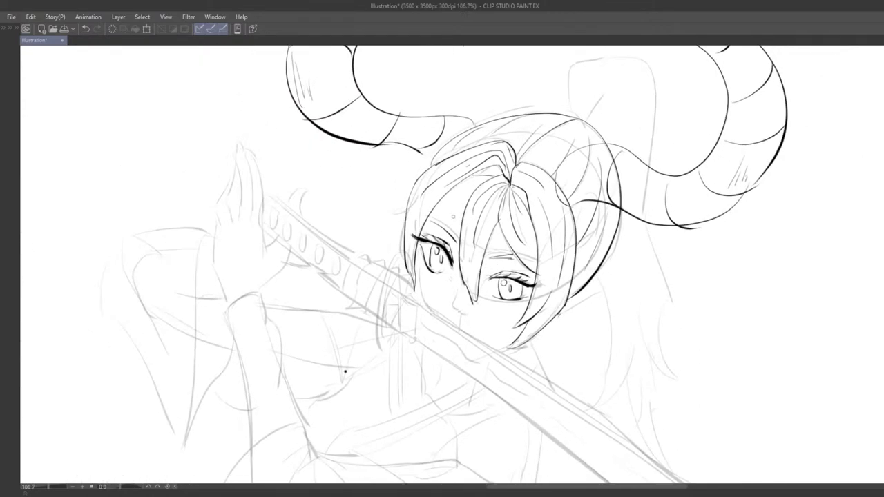
{"action": "scroll", "coordinate": [430, 241], "scroll_direction": "up", "scroll_amount": 3}
{"action": "mouse_move", "coordinate": [447, 251]}
{"action": "left_mouse_down"}
{"action": "mouse_move", "coordinate": [462, 280]}
{"action": "mouse_move", "coordinate": [451, 275]}
{"action": "left_mouse_up"}
{"action": "key", "text": "ctrl+z"}
{"action": "key", "text": "ctrl+z"}
{"action": "left_click_drag", "start_coordinate": [427, 234], "coordinate": [442, 262]}
{"action": "key", "text": "ctrl+z"}
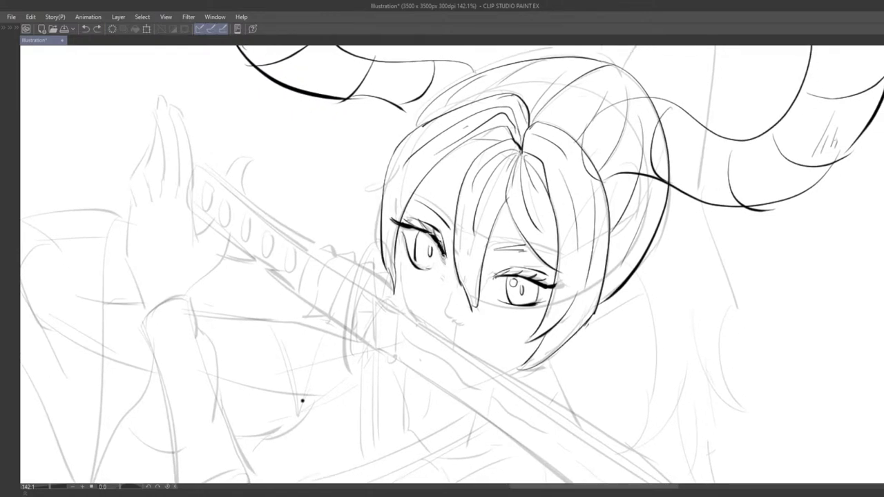
Redraw the highlight and pupil details in the left eye so they match the other eye.
{"action": "key", "text": "ctrl+y"}
{"action": "left_click_drag", "start_coordinate": [302, 401], "coordinate": [295, 387]}
{"action": "key", "text": "ctrl+z"}
{"action": "key", "text": "ctrl+y"}
{"action": "key", "text": "ctrl+y"}
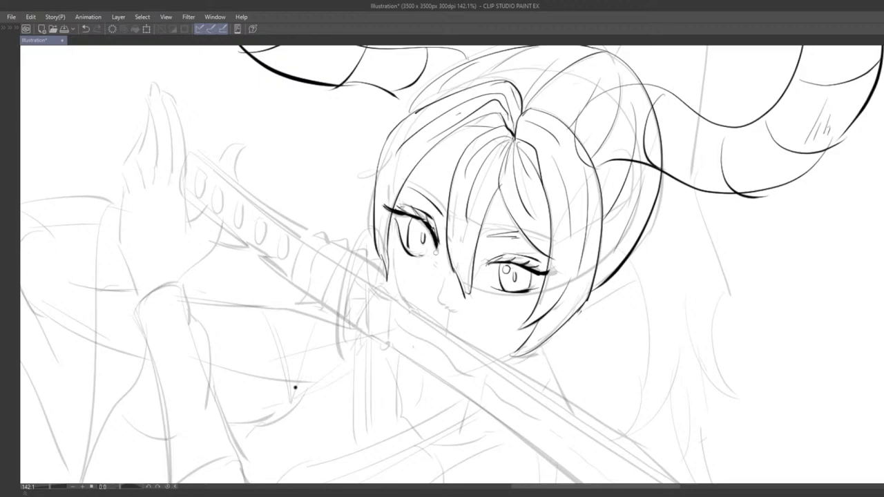
{"action": "mouse_move", "coordinate": [431, 241]}
{"action": "left_mouse_down"}
{"action": "mouse_move", "coordinate": [387, 242]}
{"action": "mouse_move", "coordinate": [433, 242]}
{"action": "mouse_move", "coordinate": [418, 220]}
{"action": "mouse_move", "coordinate": [416, 239]}
{"action": "left_mouse_up"}
{"action": "key", "text": "ctrl+z"}
{"action": "key", "text": "ctrl+z"}
{"action": "key", "text": "ctrl+z"}
{"action": "left_click_drag", "start_coordinate": [412, 245], "coordinate": [449, 223]}
{"action": "scroll", "coordinate": [313, 365], "scroll_direction": "down", "scroll_amount": 4}
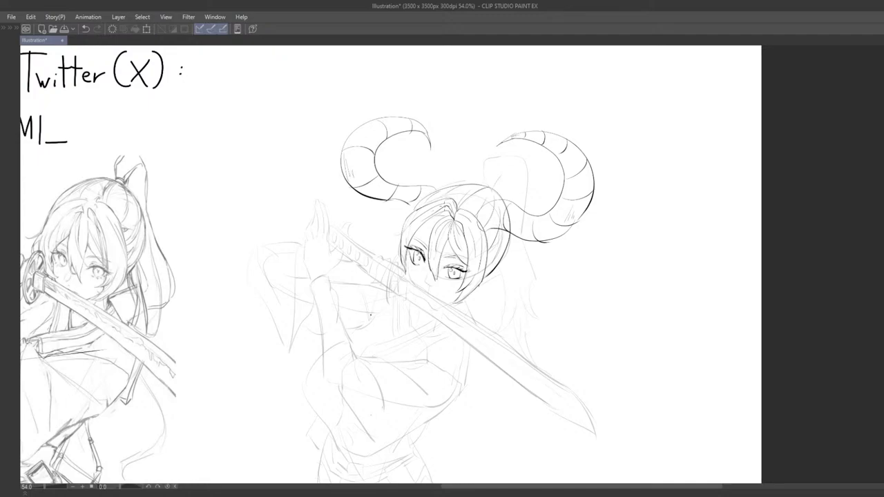
Ink the hair tie at the base of the ponytail on top of the head.
{"action": "left_click_drag", "start_coordinate": [447, 289], "coordinate": [473, 336]}
{"action": "scroll", "coordinate": [490, 282], "scroll_direction": "up", "scroll_amount": 2}
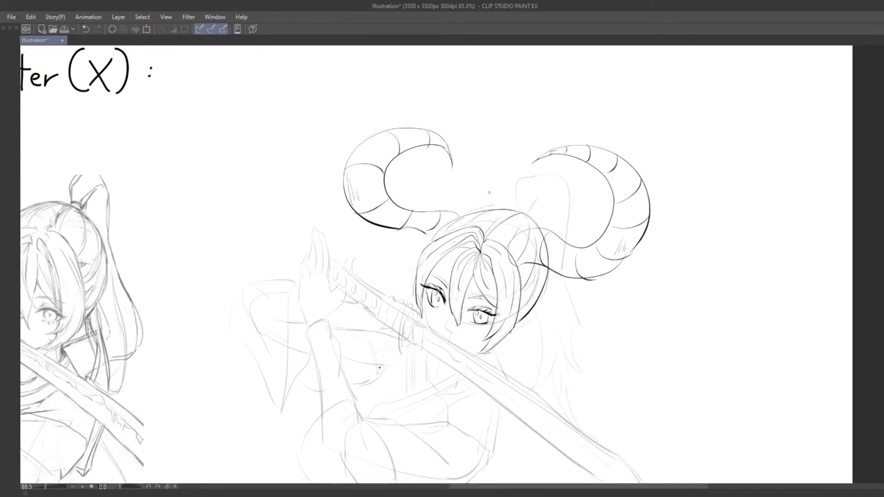
{"action": "mouse_move", "coordinate": [523, 216]}
{"action": "left_mouse_down"}
{"action": "mouse_move", "coordinate": [528, 194]}
{"action": "mouse_move", "coordinate": [542, 200]}
{"action": "mouse_move", "coordinate": [527, 165]}
{"action": "mouse_move", "coordinate": [562, 158]}
{"action": "mouse_move", "coordinate": [574, 167]}
{"action": "mouse_move", "coordinate": [553, 169]}
{"action": "left_mouse_up"}
{"action": "key", "text": "ctrl+z"}
{"action": "key", "text": "ctrl+z"}
{"action": "key", "text": "ctrl+z"}
{"action": "key", "text": "ctrl+z"}
{"action": "key", "text": "ctrl+z"}
Ink the ponytail's raised upper loop and a curved strand inside it, beside the right horn.
{"action": "mouse_move", "coordinate": [516, 143]}
{"action": "left_mouse_down"}
{"action": "mouse_move", "coordinate": [549, 138]}
{"action": "mouse_move", "coordinate": [563, 201]}
{"action": "mouse_move", "coordinate": [535, 140]}
{"action": "mouse_move", "coordinate": [567, 207]}
{"action": "mouse_move", "coordinate": [594, 149]}
{"action": "mouse_move", "coordinate": [570, 127]}
{"action": "mouse_move", "coordinate": [582, 127]}
{"action": "left_mouse_up"}
{"action": "key", "text": "ctrl+z"}
{"action": "key", "text": "ctrl+z"}
{"action": "key", "text": "ctrl+z"}
{"action": "key", "text": "ctrl+z"}
{"action": "mouse_move", "coordinate": [563, 139]}
{"action": "left_mouse_down"}
{"action": "mouse_move", "coordinate": [573, 166]}
{"action": "mouse_move", "coordinate": [565, 164]}
{"action": "left_mouse_up"}
{"action": "key", "text": "ctrl+z"}
{"action": "key", "text": "ctrl+z"}
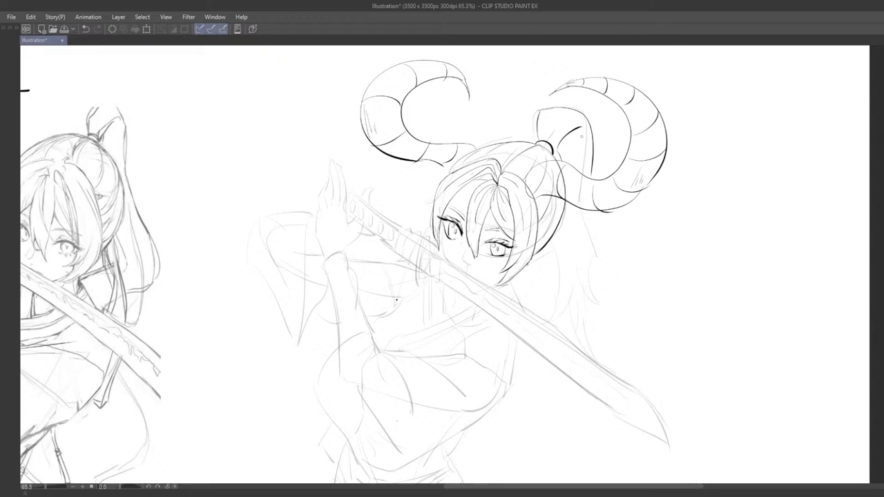
Ink the outer ponytail strand hanging below the right horn, sweeping outward to a pointed tip.
{"action": "mouse_move", "coordinate": [600, 225]}
{"action": "left_mouse_down"}
{"action": "mouse_move", "coordinate": [569, 181]}
{"action": "mouse_move", "coordinate": [547, 236]}
{"action": "left_mouse_up"}
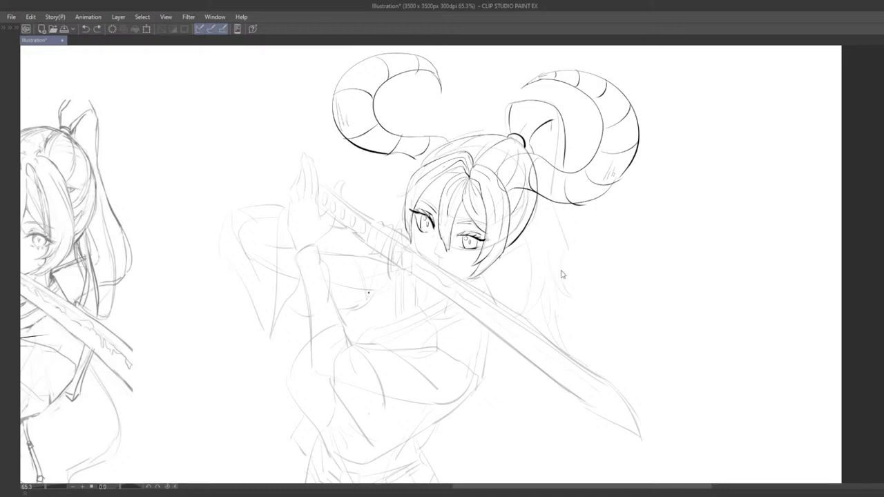
{"action": "mouse_move", "coordinate": [562, 206]}
{"action": "left_mouse_down"}
{"action": "mouse_move", "coordinate": [569, 278]}
{"action": "mouse_move", "coordinate": [572, 245]}
{"action": "mouse_move", "coordinate": [577, 278]}
{"action": "left_mouse_up"}
{"action": "key", "text": "ctrl+z"}
{"action": "key", "text": "ctrl+z"}
{"action": "key", "text": "ctrl+z"}
{"action": "left_click_drag", "start_coordinate": [559, 206], "coordinate": [585, 289]}
{"action": "key", "text": "ctrl+z"}
{"action": "mouse_move", "coordinate": [559, 257]}
{"action": "left_mouse_down"}
{"action": "mouse_move", "coordinate": [584, 290]}
{"action": "mouse_move", "coordinate": [557, 266]}
{"action": "left_mouse_up"}
{"action": "left_click_drag", "start_coordinate": [546, 222], "coordinate": [552, 288]}
{"action": "key", "text": "ctrl+z"}
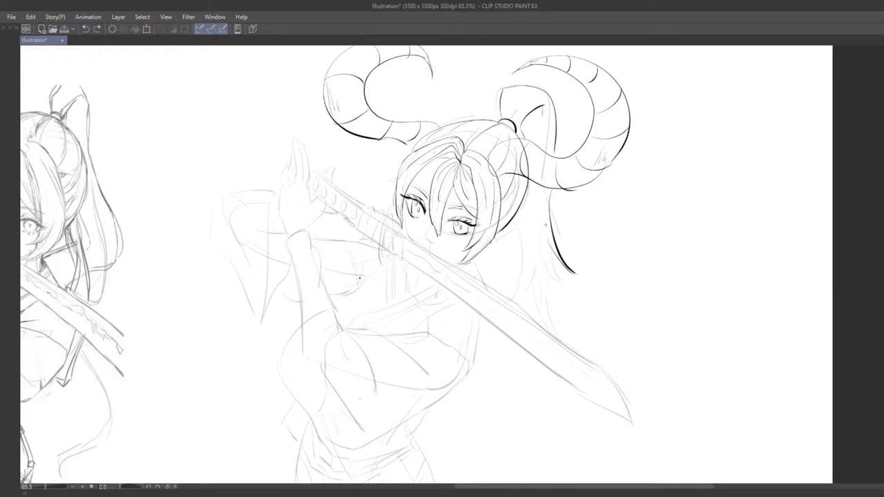
Ink the long middle ponytail strand from below the right horn down to the sword blade.
{"action": "left_click_drag", "start_coordinate": [544, 222], "coordinate": [558, 332]}
{"action": "key", "text": "ctrl+z"}
{"action": "key", "text": "ctrl+z"}
{"action": "left_click_drag", "start_coordinate": [537, 257], "coordinate": [548, 326]}
Ink a shorter inner ponytail strand between the neck and the long strand, retrying until the curve fits.
{"action": "left_click_drag", "start_coordinate": [527, 228], "coordinate": [518, 301]}
{"action": "key", "text": "ctrl+z"}
{"action": "key", "text": "ctrl+z"}
{"action": "key", "text": "ctrl+z"}
{"action": "key", "text": "ctrl+z"}
{"action": "key", "text": "ctrl+z"}
{"action": "key", "text": "ctrl+z"}
{"action": "key", "text": "ctrl+z"}
{"action": "left_click_drag", "start_coordinate": [535, 257], "coordinate": [523, 294]}
{"action": "key", "text": "ctrl+z"}
{"action": "key", "text": "ctrl+z"}
{"action": "left_click_drag", "start_coordinate": [526, 222], "coordinate": [520, 312]}
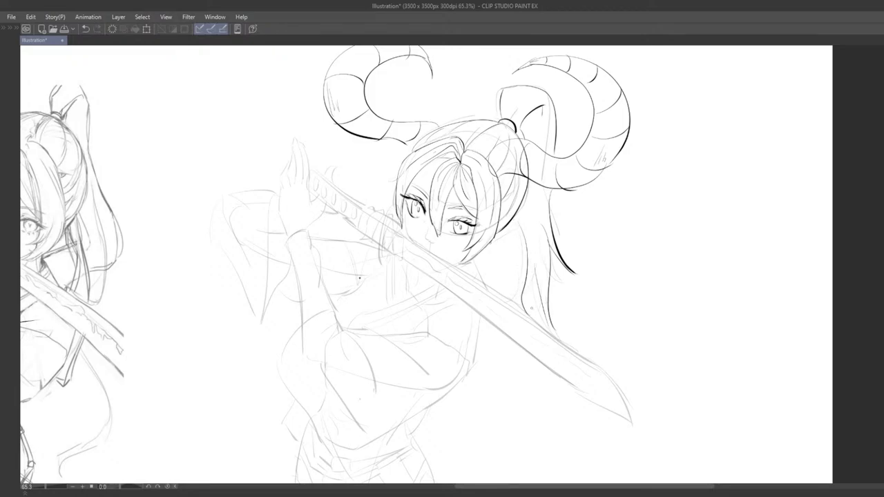
{"action": "key", "text": "ctrl+z"}
{"action": "left_click_drag", "start_coordinate": [535, 259], "coordinate": [525, 311]}
Erase the lower part of the long ponytail strand above the sword blade.
{"action": "scroll", "coordinate": [533, 309], "scroll_direction": "down", "scroll_amount": 5}
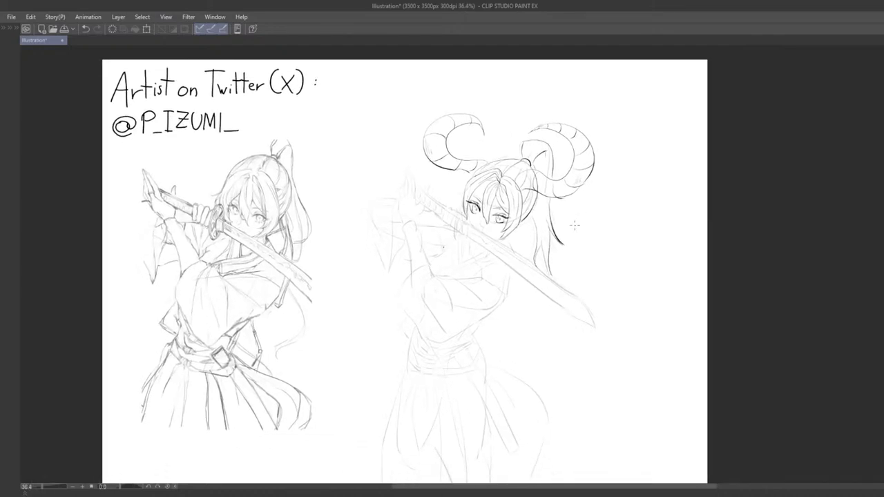
{"action": "scroll", "coordinate": [532, 311], "scroll_direction": "up", "scroll_amount": 3}
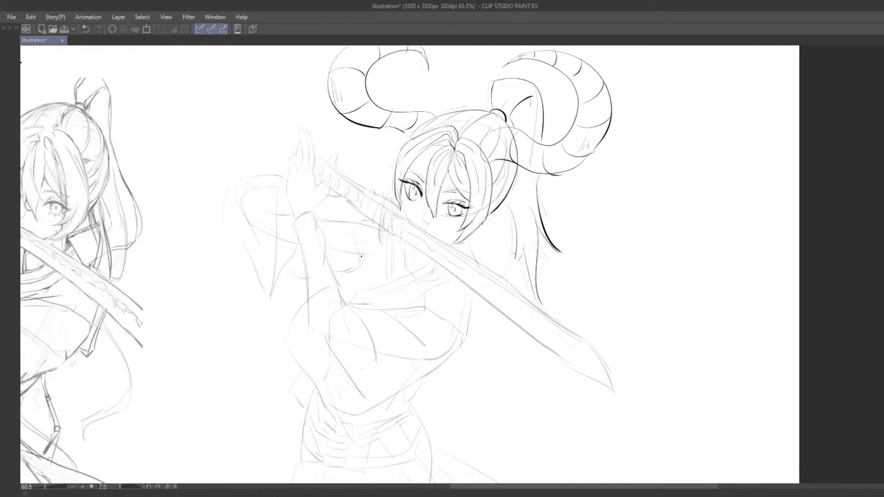
{"action": "key", "text": "ctrl+z"}
{"action": "key", "text": "e"}
{"action": "left_click_drag", "start_coordinate": [546, 295], "coordinate": [538, 265]}
Redraw the long ponytail strand with a smooth curve bending outward at the sword blade.
{"action": "key", "text": "p"}
{"action": "left_click_drag", "start_coordinate": [538, 234], "coordinate": [539, 265]}
{"action": "left_click_drag", "start_coordinate": [536, 222], "coordinate": [563, 318]}
{"action": "key", "text": "ctrl+z"}
{"action": "left_click_drag", "start_coordinate": [535, 223], "coordinate": [560, 317]}
{"action": "key", "text": "ctrl+z"}
{"action": "left_click_drag", "start_coordinate": [538, 232], "coordinate": [564, 326]}
Ink an upturned curl at the tip of the long strand and erase the stray line there.
{"action": "left_click_drag", "start_coordinate": [529, 267], "coordinate": [558, 325]}
{"action": "key", "text": "ctrl+z"}
{"action": "mouse_move", "coordinate": [530, 266]}
{"action": "left_mouse_down"}
{"action": "mouse_move", "coordinate": [558, 320]}
{"action": "mouse_move", "coordinate": [551, 313]}
{"action": "mouse_move", "coordinate": [565, 298]}
{"action": "left_mouse_up"}
{"action": "key", "text": "ctrl+z"}
{"action": "key", "text": "e"}
{"action": "left_click_drag", "start_coordinate": [565, 305], "coordinate": [560, 317]}
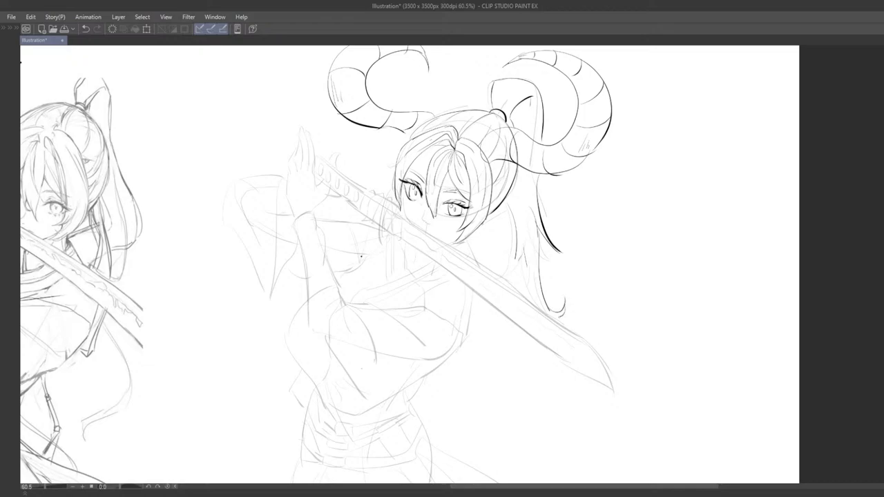
Draw a second line along the inside of the long strand toward its curled tip.
{"action": "left_click_drag", "start_coordinate": [528, 273], "coordinate": [544, 315]}
{"action": "key", "text": "ctrl+z"}
{"action": "left_click_drag", "start_coordinate": [526, 258], "coordinate": [550, 312]}
{"action": "key", "text": "ctrl+z"}
{"action": "key", "text": "e"}
Ink the short inner ponytail strand's end as a small curl above the sword blade.
{"action": "key", "text": "p"}
{"action": "mouse_move", "coordinate": [513, 262]}
{"action": "left_mouse_down"}
{"action": "mouse_move", "coordinate": [516, 254]}
{"action": "mouse_move", "coordinate": [515, 282]}
{"action": "left_mouse_up"}
{"action": "key", "text": "ctrl+z"}
{"action": "left_click_drag", "start_coordinate": [526, 255], "coordinate": [517, 282]}
{"action": "key", "text": "ctrl+z"}
{"action": "key", "text": "ctrl+z"}
{"action": "left_click_drag", "start_coordinate": [516, 239], "coordinate": [519, 289]}
{"action": "key", "text": "ctrl+z"}
{"action": "key", "text": "ctrl+z"}
{"action": "left_click_drag", "start_coordinate": [525, 257], "coordinate": [520, 287]}
{"action": "key", "text": "ctrl+z"}
{"action": "key", "text": "ctrl+z"}
{"action": "left_click_drag", "start_coordinate": [519, 242], "coordinate": [508, 275]}
Erase the flared tip of the outer ponytail strand and redraw the strand hanging straighter down.
{"action": "scroll", "coordinate": [535, 223], "scroll_direction": "down", "scroll_amount": 5}
{"action": "key", "text": "e"}
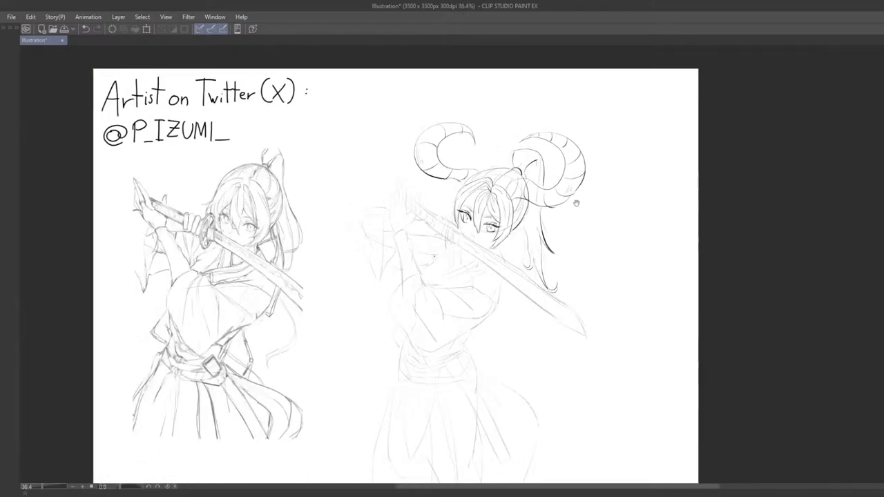
{"action": "scroll", "coordinate": [553, 231], "scroll_direction": "up", "scroll_amount": 5}
{"action": "mouse_move", "coordinate": [556, 233]}
{"action": "left_mouse_down"}
{"action": "mouse_move", "coordinate": [535, 209]}
{"action": "mouse_move", "coordinate": [541, 242]}
{"action": "left_mouse_up"}
{"action": "key", "text": "p"}
{"action": "key", "text": "ctrl+z"}
{"action": "left_click_drag", "start_coordinate": [530, 222], "coordinate": [542, 242]}
{"action": "key", "text": "ctrl+z"}
{"action": "left_click_drag", "start_coordinate": [523, 203], "coordinate": [542, 245]}
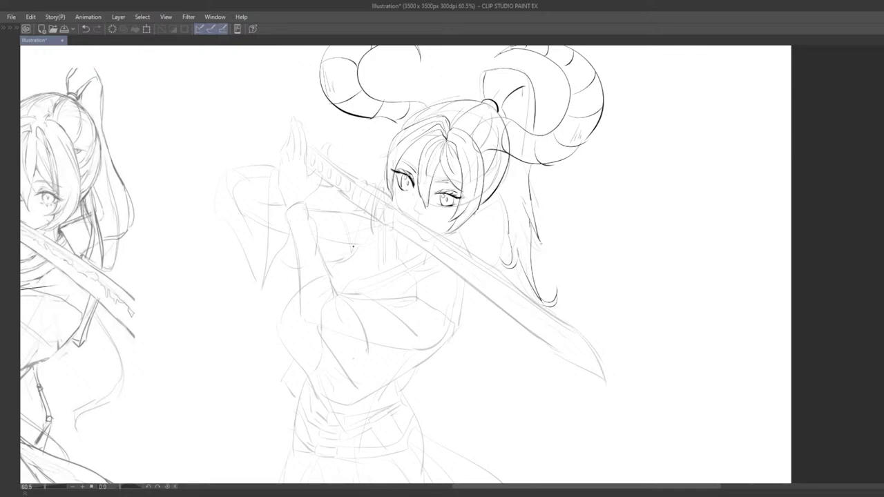
{"action": "key", "text": "ctrl+z"}
{"action": "left_click_drag", "start_coordinate": [523, 199], "coordinate": [539, 254]}
{"action": "key", "text": "ctrl+z"}
Compare the inked head and ponytail with the full-body sketch and the reference drawing beside it.
{"action": "scroll", "coordinate": [551, 255], "scroll_direction": "down", "scroll_amount": 5}
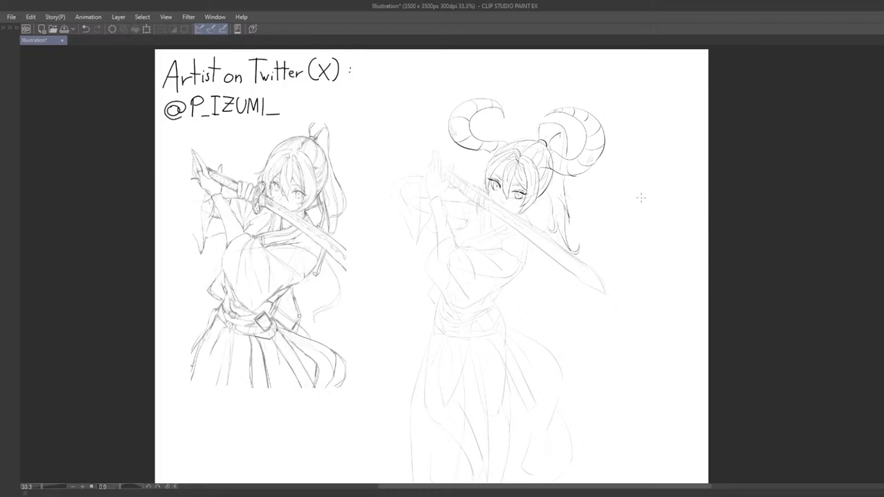
{"action": "left_click_drag", "start_coordinate": [481, 269], "coordinate": [466, 249]}
{"action": "left_click_drag", "start_coordinate": [494, 201], "coordinate": [462, 199]}
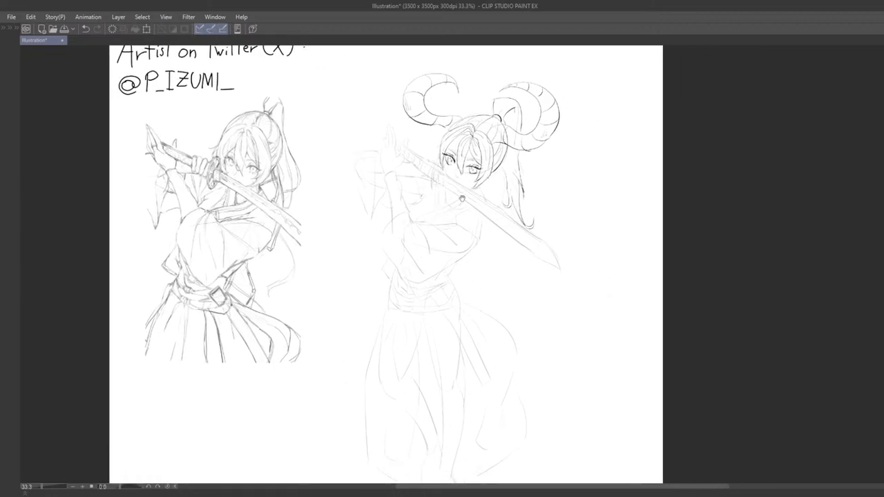
{"action": "left_click_drag", "start_coordinate": [454, 239], "coordinate": [402, 279]}
{"action": "scroll", "coordinate": [437, 288], "scroll_direction": "up", "scroll_amount": 4}
{"action": "scroll", "coordinate": [437, 288], "scroll_direction": "up", "scroll_amount": 1}
{"action": "left_click_drag", "start_coordinate": [411, 310], "coordinate": [412, 295]}
{"action": "left_click_drag", "start_coordinate": [410, 259], "coordinate": [399, 242]}
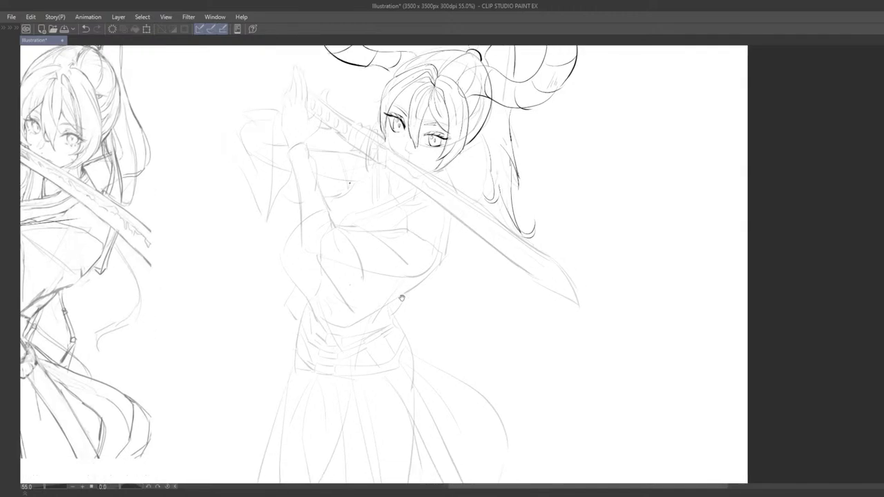
{"action": "left_click_drag", "start_coordinate": [403, 298], "coordinate": [425, 293]}
{"action": "scroll", "coordinate": [432, 345], "scroll_direction": "down", "scroll_amount": 2}
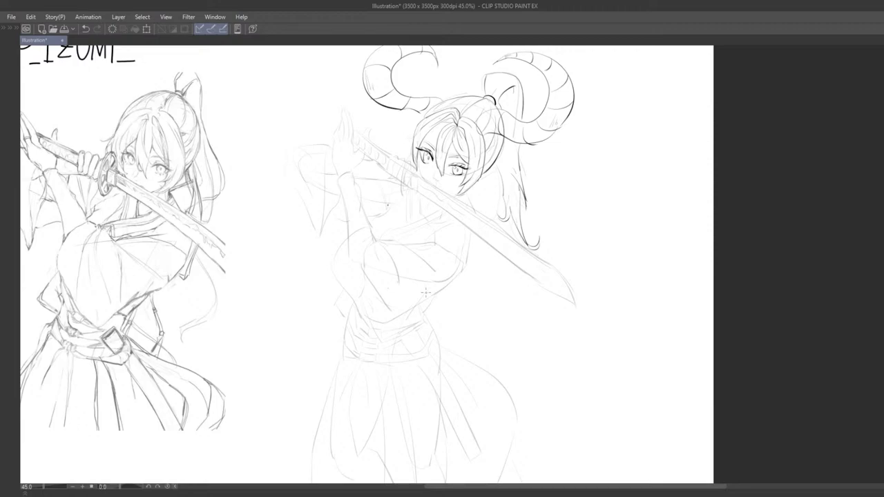
{"action": "scroll", "coordinate": [425, 293], "scroll_direction": "up", "scroll_amount": 3}
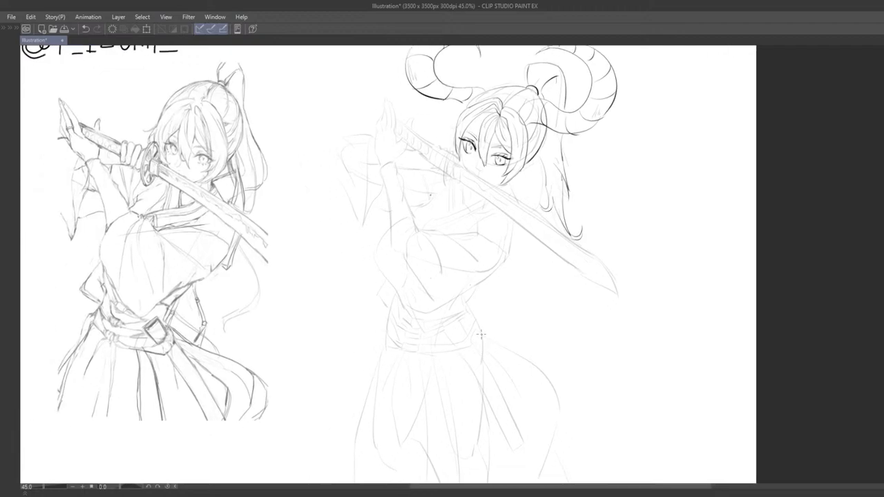
{"action": "left_click_drag", "start_coordinate": [468, 312], "coordinate": [467, 373]}
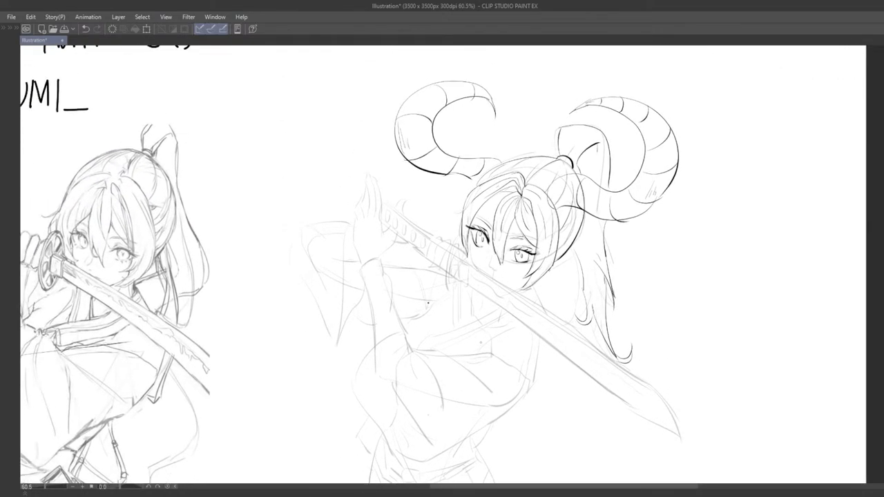
Ink short lower lashes beneath both of the swordswoman's eyes.
{"action": "scroll", "coordinate": [466, 326], "scroll_direction": "up", "scroll_amount": 2}
{"action": "left_click_drag", "start_coordinate": [467, 342], "coordinate": [500, 257]}
{"action": "scroll", "coordinate": [500, 257], "scroll_direction": "up", "scroll_amount": 2}
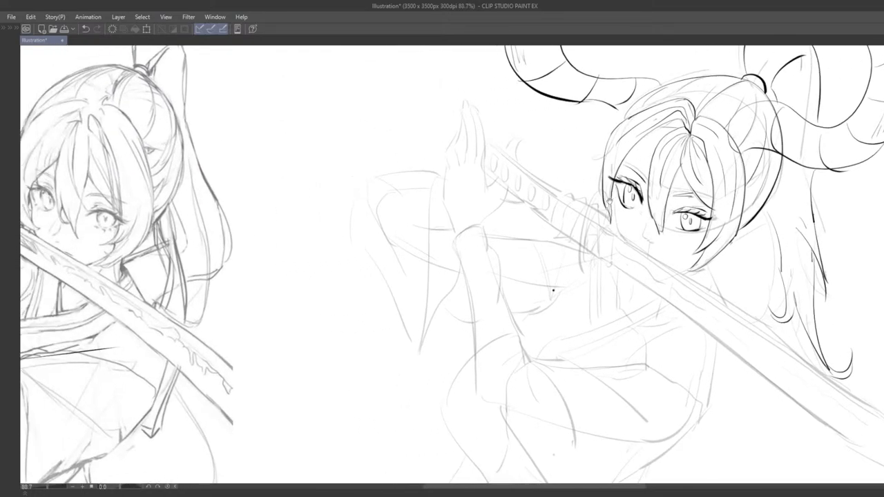
{"action": "mouse_move", "coordinate": [624, 207]}
{"action": "left_mouse_down"}
{"action": "mouse_move", "coordinate": [634, 212]}
{"action": "mouse_move", "coordinate": [628, 207]}
{"action": "left_mouse_up"}
{"action": "key", "text": "ctrl+z"}
{"action": "key", "text": "ctrl+z"}
{"action": "mouse_move", "coordinate": [676, 247]}
{"action": "left_mouse_down"}
{"action": "mouse_move", "coordinate": [655, 237]}
{"action": "mouse_move", "coordinate": [665, 226]}
{"action": "left_mouse_up"}
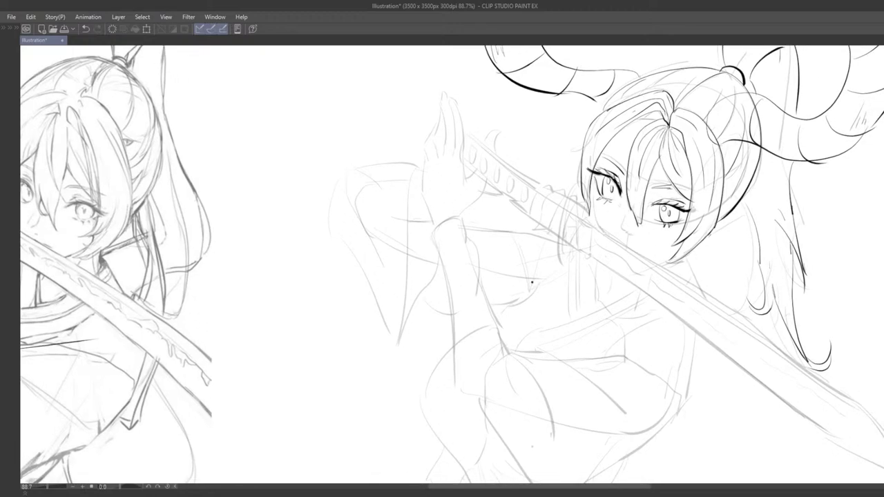
Refine the lower lash strokes under the right eye, undoing the ones that do not fit.
{"action": "key", "text": "ctrl+z"}
{"action": "key", "text": "ctrl+z"}
{"action": "mouse_move", "coordinate": [663, 223]}
{"action": "left_mouse_down"}
{"action": "mouse_move", "coordinate": [685, 245]}
{"action": "mouse_move", "coordinate": [670, 250]}
{"action": "left_mouse_up"}
{"action": "key", "text": "ctrl+z"}
{"action": "key", "text": "ctrl+z"}
{"action": "scroll", "coordinate": [671, 256], "scroll_direction": "down", "scroll_amount": 4}
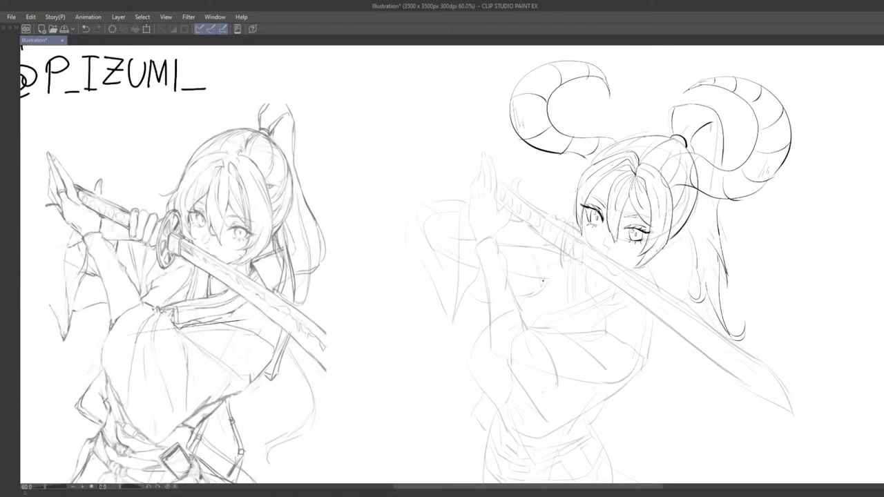
{"action": "scroll", "coordinate": [670, 247], "scroll_direction": "up", "scroll_amount": 2}
{"action": "left_click_drag", "start_coordinate": [543, 264], "coordinate": [558, 246]}
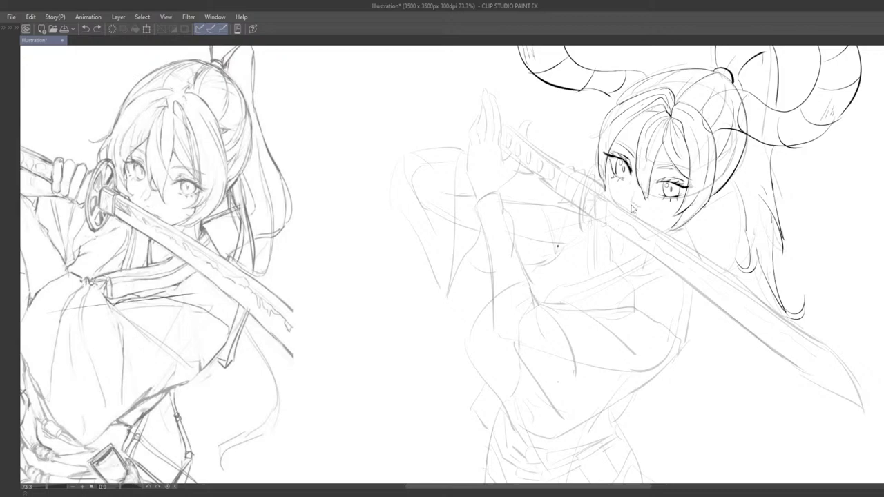
Ink the small nose line below the fringe, undoing the strokes around it that do not fit.
{"action": "key", "text": "ctrl+z"}
{"action": "key", "text": "ctrl+y"}
{"action": "key", "text": "ctrl+z"}
{"action": "key", "text": "ctrl+y"}
{"action": "key", "text": "ctrl+z"}
{"action": "mouse_move", "coordinate": [636, 195]}
{"action": "left_mouse_down"}
{"action": "mouse_move", "coordinate": [644, 219]}
{"action": "mouse_move", "coordinate": [677, 210]}
{"action": "mouse_move", "coordinate": [667, 213]}
{"action": "left_mouse_up"}
{"action": "key", "text": "ctrl+z"}
{"action": "key", "text": "ctrl+z"}
{"action": "key", "text": "ctrl+z"}
{"action": "key", "text": "ctrl+z"}
Compare the inked face and horns with the full-body sketch and the reference drawing beside it.
{"action": "scroll", "coordinate": [648, 235], "scroll_direction": "down", "scroll_amount": 4}
{"action": "scroll", "coordinate": [648, 234], "scroll_direction": "down", "scroll_amount": 3}
{"action": "mouse_move", "coordinate": [641, 247]}
{"action": "left_mouse_down"}
{"action": "mouse_move", "coordinate": [602, 251]}
{"action": "mouse_move", "coordinate": [587, 262]}
{"action": "mouse_move", "coordinate": [557, 239]}
{"action": "mouse_move", "coordinate": [506, 225]}
{"action": "left_mouse_up"}
{"action": "scroll", "coordinate": [507, 225], "scroll_direction": "up", "scroll_amount": 4}
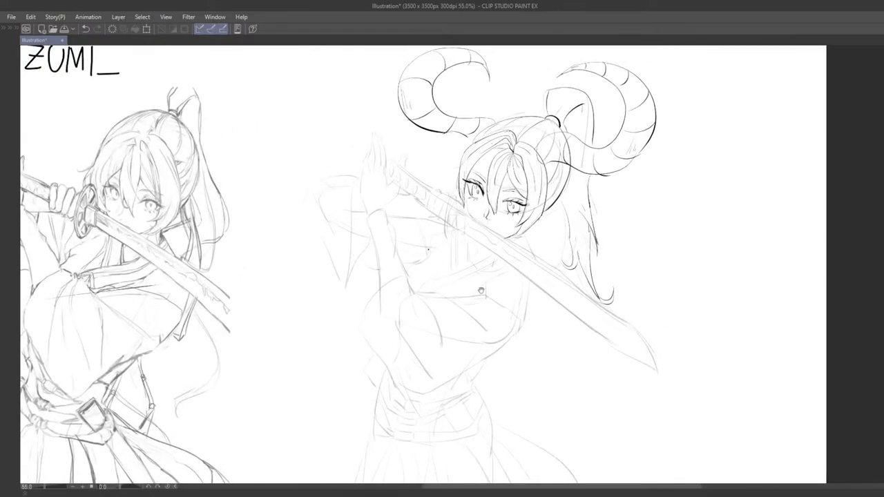
{"action": "key", "text": "Tab"}
{"action": "key", "text": "Tab"}
{"action": "mouse_move", "coordinate": [423, 268]}
{"action": "left_mouse_down"}
{"action": "mouse_move", "coordinate": [480, 264]}
{"action": "mouse_move", "coordinate": [455, 272]}
{"action": "mouse_move", "coordinate": [472, 242]}
{"action": "mouse_move", "coordinate": [413, 293]}
{"action": "left_mouse_up"}
{"action": "scroll", "coordinate": [481, 264], "scroll_direction": "up", "scroll_amount": 4}
{"action": "scroll", "coordinate": [454, 270], "scroll_direction": "down", "scroll_amount": 3}
{"action": "scroll", "coordinate": [413, 295], "scroll_direction": "up", "scroll_amount": 1}
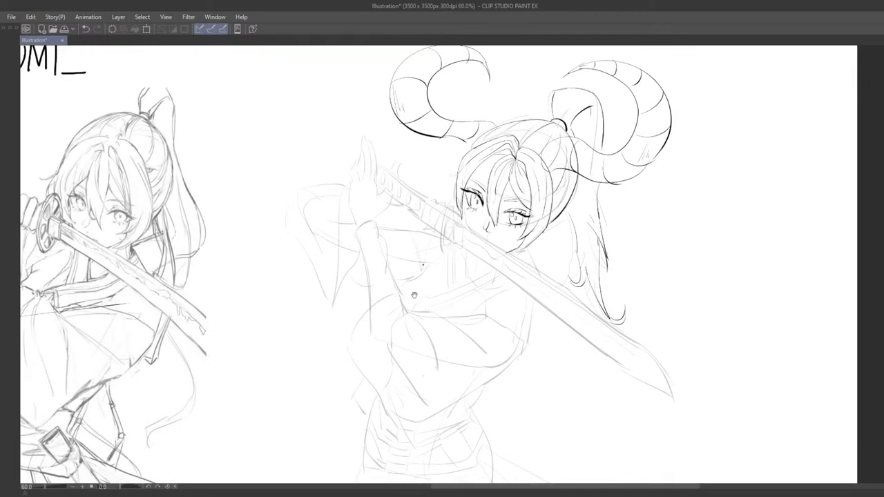
{"action": "scroll", "coordinate": [414, 297], "scroll_direction": "down", "scroll_amount": 2}
{"action": "scroll", "coordinate": [422, 308], "scroll_direction": "up", "scroll_amount": 1}
{"action": "scroll", "coordinate": [422, 309], "scroll_direction": "up", "scroll_amount": 3}
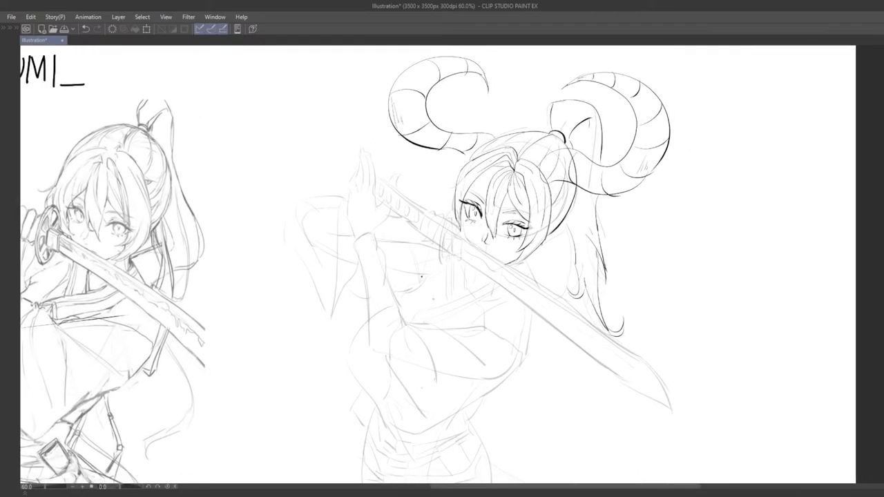
Ink a thin hair strand beside the cheek nearest the sword handle, undoing the strokes that do not fit.
{"action": "left_click_drag", "start_coordinate": [441, 198], "coordinate": [441, 196]}
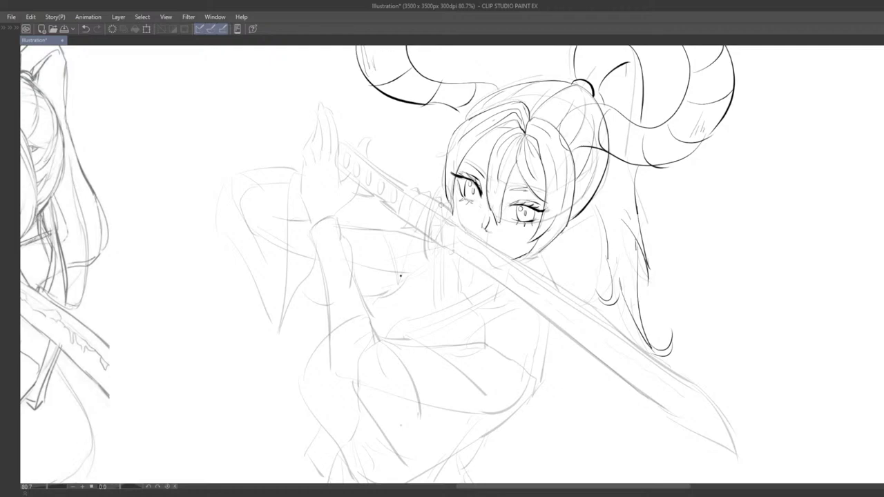
{"action": "left_click_drag", "start_coordinate": [426, 248], "coordinate": [615, 208]}
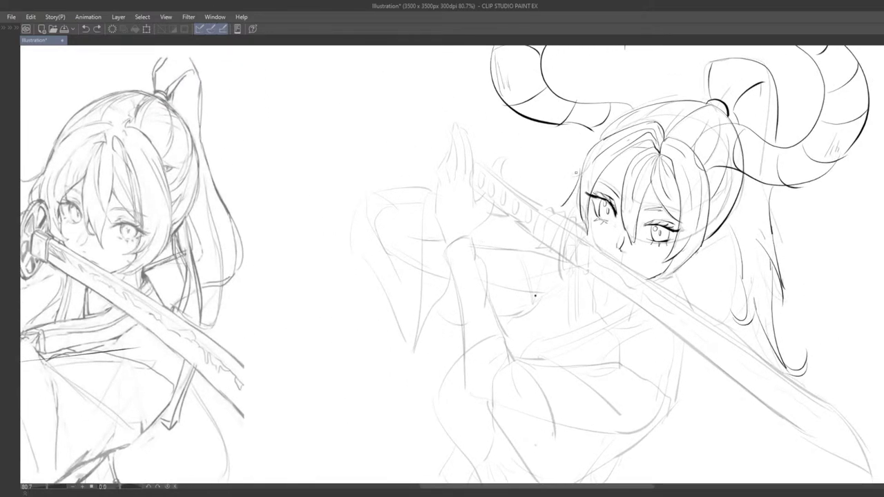
{"action": "key", "text": "ctrl+z"}
{"action": "key", "text": "ctrl+z"}
{"action": "key", "text": "ctrl+z"}
{"action": "left_click_drag", "start_coordinate": [607, 184], "coordinate": [631, 151]}
{"action": "scroll", "coordinate": [621, 181], "scroll_direction": "down", "scroll_amount": 6}
{"action": "left_click_drag", "start_coordinate": [621, 181], "coordinate": [569, 167]}
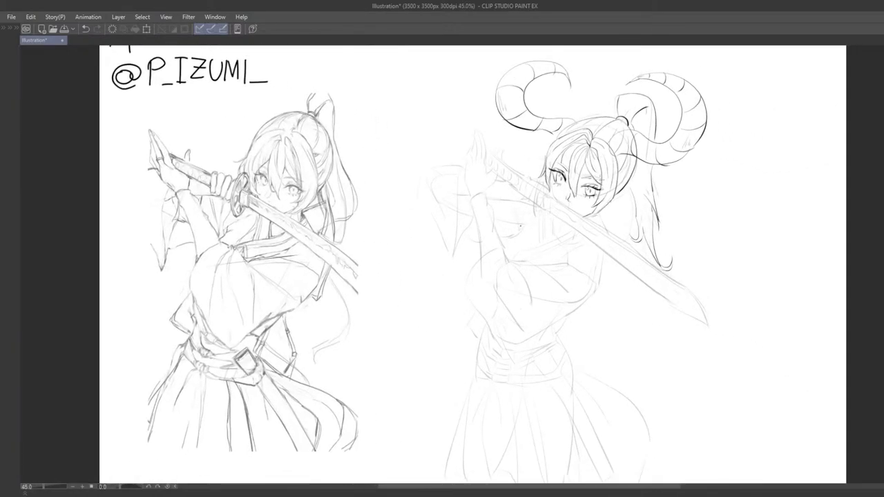
{"action": "scroll", "coordinate": [581, 188], "scroll_direction": "up", "scroll_amount": 4}
{"action": "left_click_drag", "start_coordinate": [561, 220], "coordinate": [570, 268]}
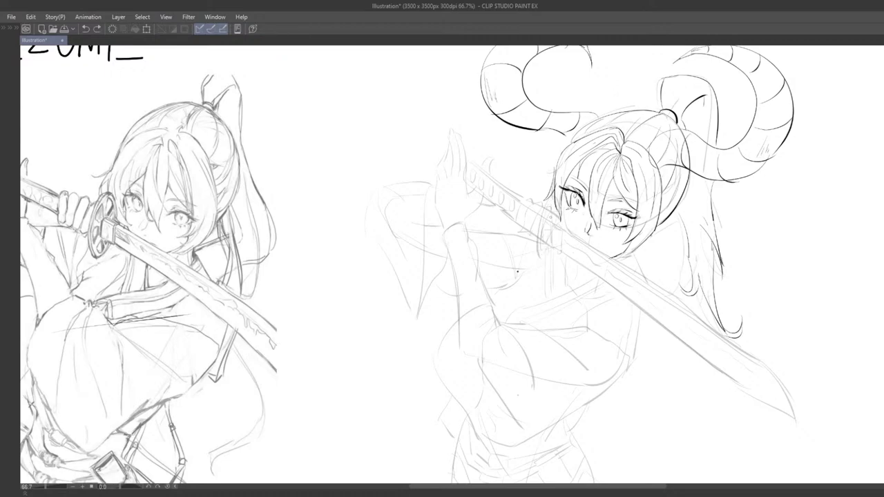
Ink the sword guard as a narrow curved loop beside the side hair strand.
{"action": "left_click_drag", "start_coordinate": [553, 201], "coordinate": [540, 250]}
{"action": "mouse_move", "coordinate": [558, 239]}
{"action": "left_mouse_down"}
{"action": "mouse_move", "coordinate": [560, 221]}
{"action": "mouse_move", "coordinate": [510, 249]}
{"action": "mouse_move", "coordinate": [487, 318]}
{"action": "mouse_move", "coordinate": [567, 236]}
{"action": "mouse_move", "coordinate": [518, 255]}
{"action": "mouse_move", "coordinate": [546, 248]}
{"action": "mouse_move", "coordinate": [478, 351]}
{"action": "left_mouse_up"}
{"action": "scroll", "coordinate": [477, 351], "scroll_direction": "up", "scroll_amount": 2}
{"action": "scroll", "coordinate": [481, 332], "scroll_direction": "down", "scroll_amount": 3}
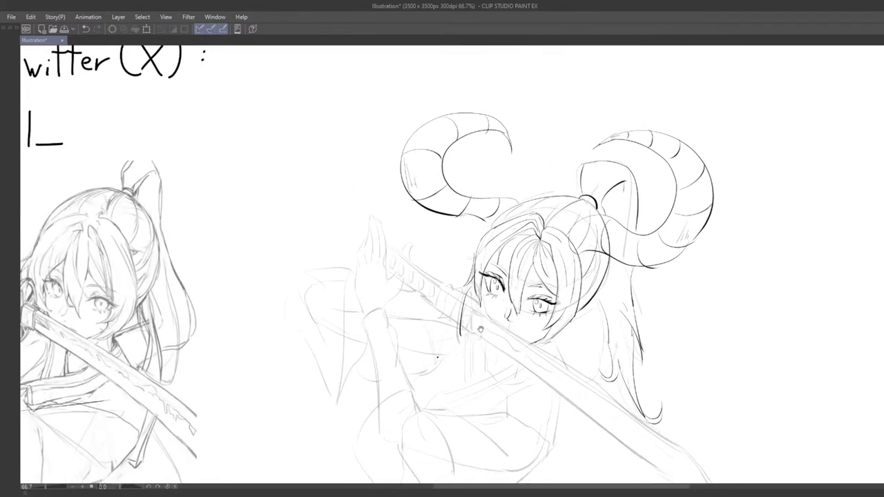
{"action": "scroll", "coordinate": [479, 316], "scroll_direction": "down", "scroll_amount": 1}
{"action": "scroll", "coordinate": [463, 228], "scroll_direction": "up", "scroll_amount": 3}
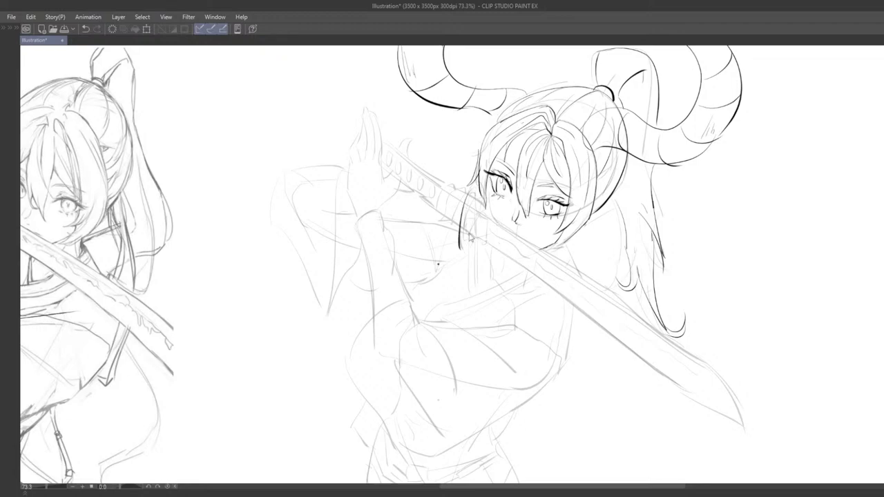
{"action": "key", "text": "ctrl+z"}
{"action": "left_click_drag", "start_coordinate": [475, 187], "coordinate": [460, 252]}
{"action": "key", "text": "ctrl+z"}
{"action": "scroll", "coordinate": [476, 197], "scroll_direction": "down", "scroll_amount": 3}
{"action": "scroll", "coordinate": [477, 197], "scroll_direction": "up", "scroll_amount": 2}
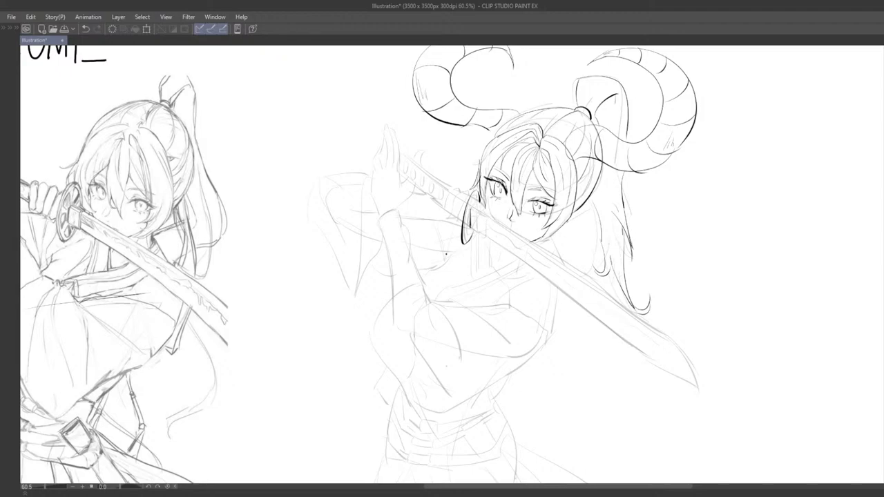
Ink the short angular lines of the blade collar where the blade meets the guard.
{"action": "left_click_drag", "start_coordinate": [472, 227], "coordinate": [477, 234]}
{"action": "key", "text": "ctrl+z"}
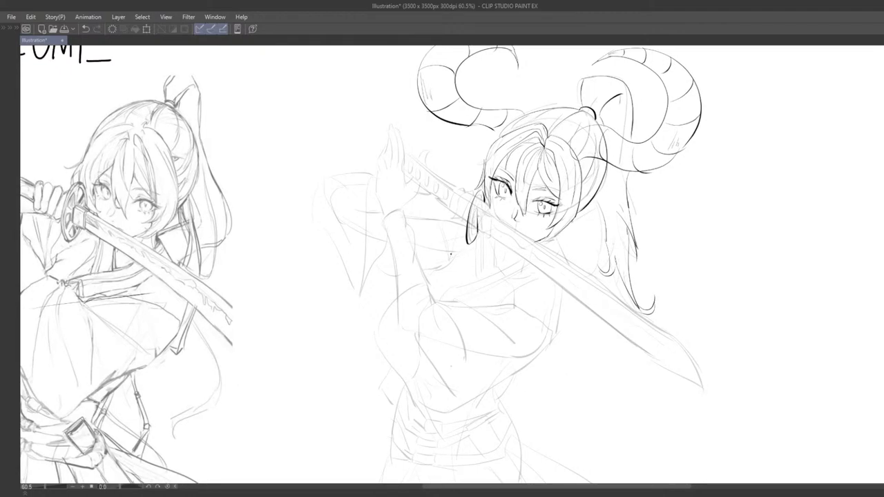
{"action": "key", "text": "ctrl+z"}
{"action": "key", "text": "ctrl+z"}
{"action": "mouse_move", "coordinate": [479, 235]}
{"action": "left_mouse_down"}
{"action": "mouse_move", "coordinate": [490, 230]}
{"action": "mouse_move", "coordinate": [490, 238]}
{"action": "left_mouse_up"}
{"action": "key", "text": "ctrl+z"}
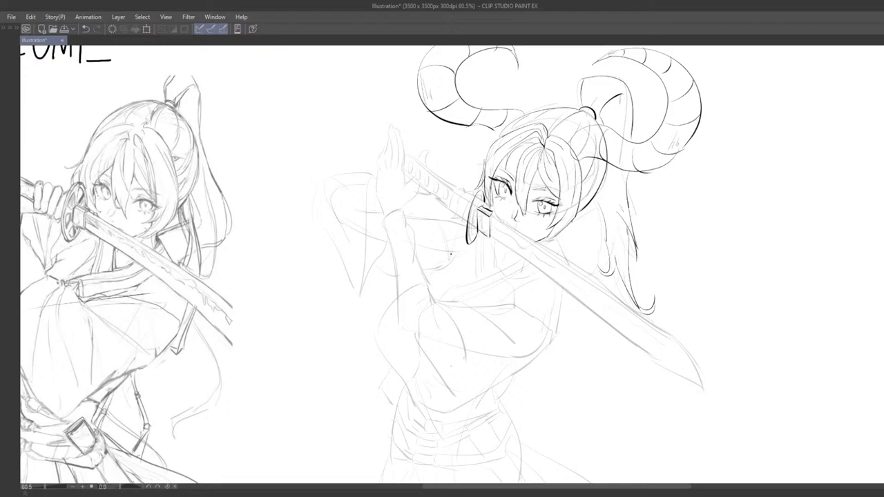
{"action": "scroll", "coordinate": [495, 228], "scroll_direction": "down", "scroll_amount": 3}
{"action": "left_click_drag", "start_coordinate": [562, 260], "coordinate": [545, 246]}
{"action": "scroll", "coordinate": [535, 239], "scroll_direction": "up", "scroll_amount": 4}
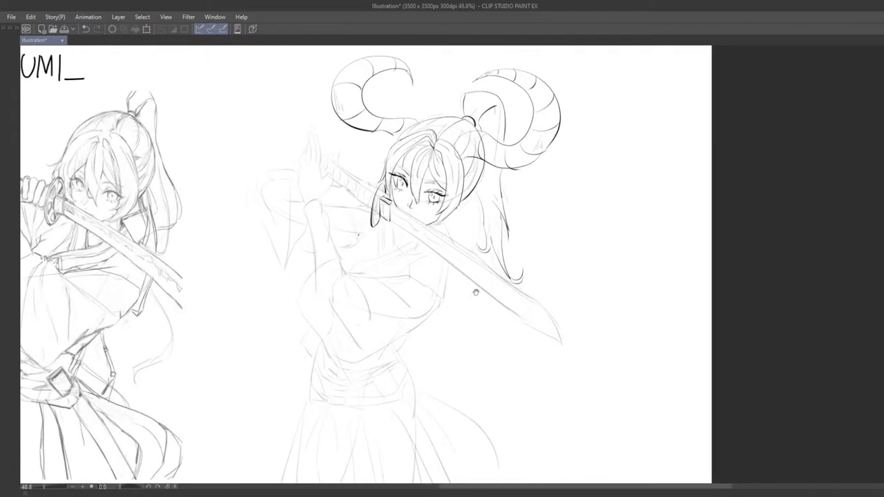
Redraw the narrow loop of the sword guard beside the blade collar.
{"action": "mouse_move", "coordinate": [475, 293]}
{"action": "left_mouse_down"}
{"action": "mouse_move", "coordinate": [461, 295]}
{"action": "mouse_move", "coordinate": [499, 262]}
{"action": "mouse_move", "coordinate": [557, 288]}
{"action": "mouse_move", "coordinate": [509, 317]}
{"action": "mouse_move", "coordinate": [490, 347]}
{"action": "left_mouse_up"}
{"action": "scroll", "coordinate": [551, 274], "scroll_direction": "up", "scroll_amount": 3}
{"action": "scroll", "coordinate": [509, 316], "scroll_direction": "up", "scroll_amount": 2}
{"action": "left_click_drag", "start_coordinate": [449, 272], "coordinate": [450, 256]}
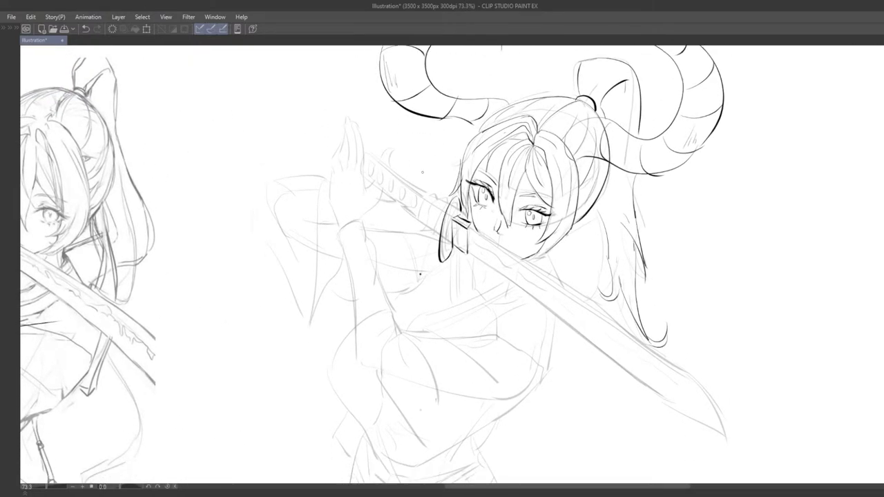
{"action": "key", "text": "ctrl+z"}
{"action": "key", "text": "ctrl+z"}
{"action": "left_click_drag", "start_coordinate": [452, 197], "coordinate": [441, 258]}
{"action": "key", "text": "ctrl+z"}
{"action": "key", "text": "ctrl+z"}
{"action": "key", "text": "ctrl+z"}
{"action": "key", "text": "ctrl+y"}
{"action": "key", "text": "ctrl+z"}
{"action": "key", "text": "ctrl+z"}
{"action": "scroll", "coordinate": [451, 256], "scroll_direction": "down", "scroll_amount": 1}
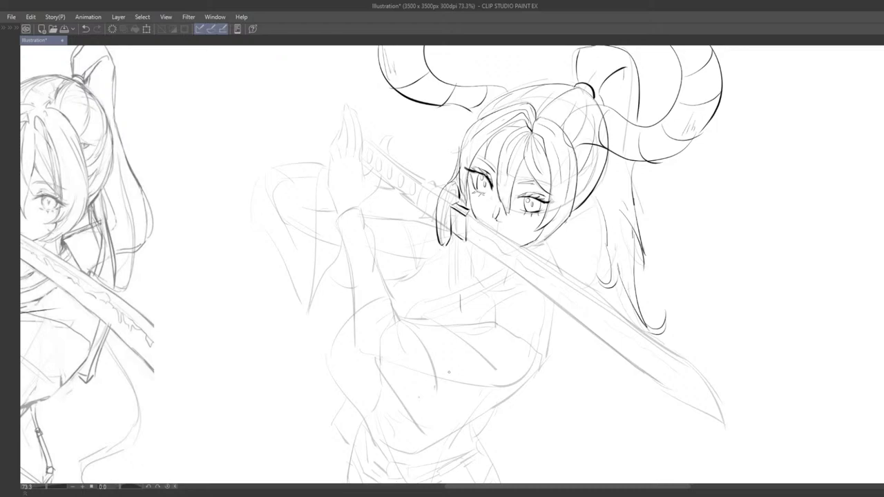
Rework the narrow guard's long outer curve with repeated strokes and check it against the whole figure.
{"action": "mouse_move", "coordinate": [535, 309]}
{"action": "left_mouse_down"}
{"action": "mouse_move", "coordinate": [561, 307]}
{"action": "mouse_move", "coordinate": [545, 342]}
{"action": "mouse_move", "coordinate": [496, 375]}
{"action": "mouse_move", "coordinate": [516, 332]}
{"action": "mouse_move", "coordinate": [533, 364]}
{"action": "mouse_move", "coordinate": [510, 319]}
{"action": "left_mouse_up"}
{"action": "scroll", "coordinate": [553, 304], "scroll_direction": "up", "scroll_amount": 2}
{"action": "left_click_drag", "start_coordinate": [440, 244], "coordinate": [469, 237]}
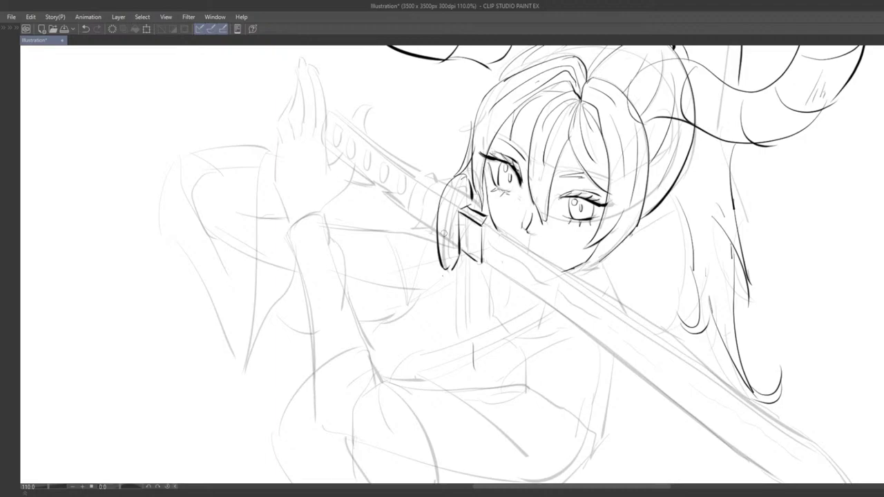
{"action": "key", "text": "ctrl+z"}
{"action": "mouse_move", "coordinate": [451, 190]}
{"action": "left_mouse_down"}
{"action": "mouse_move", "coordinate": [441, 275]}
{"action": "mouse_move", "coordinate": [444, 265]}
{"action": "left_mouse_up"}
{"action": "key", "text": "ctrl+z"}
{"action": "key", "text": "ctrl+z"}
{"action": "key", "text": "ctrl+z"}
{"action": "left_click_drag", "start_coordinate": [451, 181], "coordinate": [441, 268]}
{"action": "key", "text": "ctrl+z"}
{"action": "left_click_drag", "start_coordinate": [449, 180], "coordinate": [444, 269]}
{"action": "key", "text": "ctrl+z"}
{"action": "key", "text": "ctrl+z"}
{"action": "left_click_drag", "start_coordinate": [450, 184], "coordinate": [444, 269]}
{"action": "scroll", "coordinate": [443, 227], "scroll_direction": "down", "scroll_amount": 5}
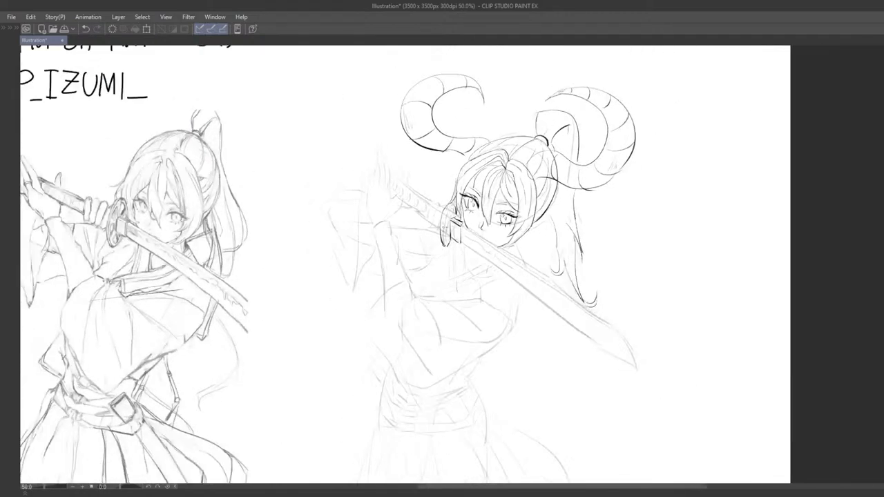
{"action": "scroll", "coordinate": [468, 197], "scroll_direction": "up", "scroll_amount": 5}
{"action": "scroll", "coordinate": [445, 241], "scroll_direction": "up", "scroll_amount": 1}
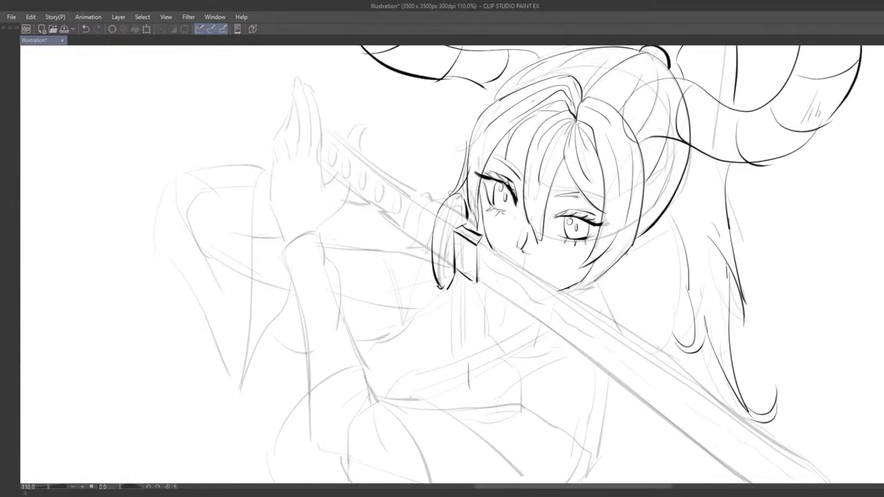
Remove the narrow guard curve and ink a wider oval guard outline around the blade collar.
{"action": "key", "text": "ctrl+z"}
{"action": "mouse_move", "coordinate": [450, 193]}
{"action": "left_mouse_down"}
{"action": "mouse_move", "coordinate": [431, 227]}
{"action": "mouse_move", "coordinate": [428, 266]}
{"action": "mouse_move", "coordinate": [438, 275]}
{"action": "mouse_move", "coordinate": [429, 269]}
{"action": "mouse_move", "coordinate": [439, 213]}
{"action": "mouse_move", "coordinate": [420, 280]}
{"action": "mouse_move", "coordinate": [449, 293]}
{"action": "mouse_move", "coordinate": [453, 277]}
{"action": "mouse_move", "coordinate": [432, 292]}
{"action": "mouse_move", "coordinate": [451, 286]}
{"action": "left_mouse_up"}
{"action": "key", "text": "ctrl+z"}
{"action": "key", "text": "e"}
{"action": "key", "text": "ctrl+z"}
{"action": "key", "text": "ctrl+z"}
{"action": "key", "text": "ctrl+z"}
{"action": "key", "text": "ctrl+z"}
{"action": "left_click_drag", "start_coordinate": [423, 282], "coordinate": [460, 293]}
{"action": "key", "text": "ctrl+z"}
{"action": "key", "text": "ctrl+z"}
{"action": "left_click_drag", "start_coordinate": [460, 201], "coordinate": [478, 225]}
{"action": "key", "text": "ctrl+z"}
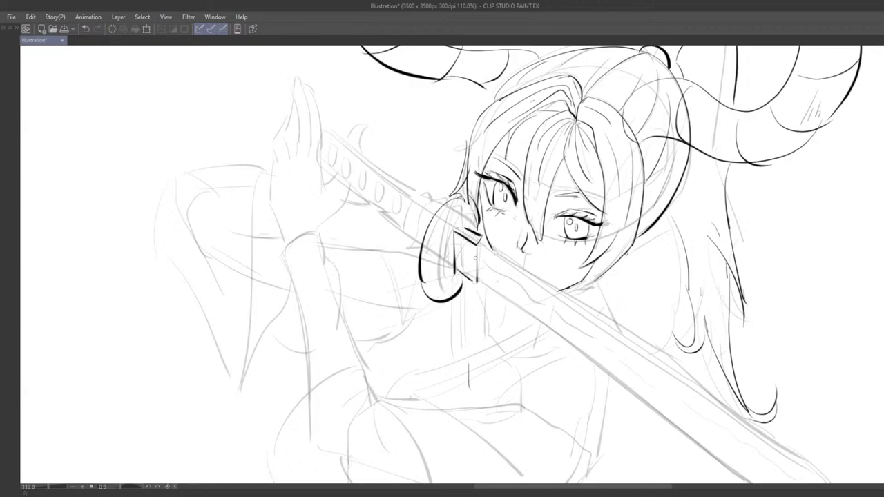
Clean up the wide guard outline and refine its rounded lower edge below the blade collar.
{"action": "mouse_move", "coordinate": [464, 287]}
{"action": "left_mouse_down"}
{"action": "mouse_move", "coordinate": [472, 276]}
{"action": "mouse_move", "coordinate": [451, 302]}
{"action": "mouse_move", "coordinate": [447, 217]}
{"action": "left_mouse_up"}
{"action": "key", "text": "ctrl+z"}
{"action": "key", "text": "e"}
{"action": "key", "text": "ctrl+z"}
{"action": "mouse_move", "coordinate": [436, 216]}
{"action": "left_mouse_down"}
{"action": "mouse_move", "coordinate": [447, 294]}
{"action": "mouse_move", "coordinate": [465, 293]}
{"action": "mouse_move", "coordinate": [470, 282]}
{"action": "mouse_move", "coordinate": [505, 291]}
{"action": "mouse_move", "coordinate": [487, 262]}
{"action": "mouse_move", "coordinate": [513, 293]}
{"action": "left_mouse_up"}
{"action": "key", "text": "ctrl+z"}
{"action": "key", "text": "ctrl+z"}
{"action": "key", "text": "ctrl+z"}
{"action": "key", "text": "ctrl+z"}
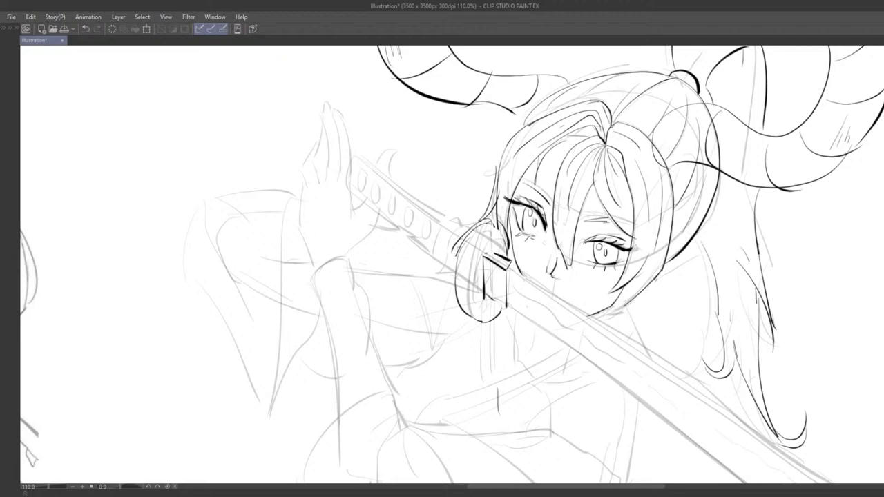
Ink the outer edge along the guard's handle side, undoing the strokes that do not follow the oval.
{"action": "key", "text": "ctrl+z"}
{"action": "left_click_drag", "start_coordinate": [452, 251], "coordinate": [453, 255]}
{"action": "key", "text": "ctrl+z"}
{"action": "mouse_move", "coordinate": [476, 224]}
{"action": "left_mouse_down"}
{"action": "mouse_move", "coordinate": [450, 269]}
{"action": "mouse_move", "coordinate": [453, 263]}
{"action": "left_mouse_up"}
{"action": "key", "text": "ctrl+z"}
{"action": "key", "text": "ctrl+z"}
{"action": "key", "text": "ctrl+z"}
{"action": "left_click_drag", "start_coordinate": [462, 231], "coordinate": [449, 268]}
{"action": "key", "text": "ctrl+z"}
{"action": "key", "text": "ctrl+z"}
{"action": "left_click_drag", "start_coordinate": [462, 232], "coordinate": [452, 262]}
{"action": "key", "text": "ctrl+z"}
{"action": "left_click_drag", "start_coordinate": [463, 232], "coordinate": [453, 260]}
{"action": "mouse_move", "coordinate": [467, 302]}
{"action": "left_mouse_down"}
{"action": "mouse_move", "coordinate": [460, 277]}
{"action": "mouse_move", "coordinate": [468, 283]}
{"action": "left_mouse_up"}
{"action": "mouse_move", "coordinate": [448, 255]}
{"action": "left_mouse_down"}
{"action": "mouse_move", "coordinate": [461, 288]}
{"action": "mouse_move", "coordinate": [467, 279]}
{"action": "left_mouse_up"}
{"action": "key", "text": "ctrl+z"}
Redraw the guard's upper edge as a clean curve reaching the side hair strand.
{"action": "mouse_move", "coordinate": [514, 196]}
{"action": "left_mouse_down"}
{"action": "mouse_move", "coordinate": [484, 223]}
{"action": "mouse_move", "coordinate": [489, 217]}
{"action": "mouse_move", "coordinate": [473, 271]}
{"action": "mouse_move", "coordinate": [473, 247]}
{"action": "left_mouse_up"}
{"action": "key", "text": "ctrl+z"}
{"action": "key", "text": "ctrl+z"}
{"action": "key", "text": "ctrl+z"}
{"action": "key", "text": "ctrl+z"}
{"action": "key", "text": "ctrl+z"}
{"action": "mouse_move", "coordinate": [498, 205]}
{"action": "left_mouse_down"}
{"action": "mouse_move", "coordinate": [477, 233]}
{"action": "mouse_move", "coordinate": [471, 269]}
{"action": "left_mouse_up"}
{"action": "key", "text": "ctrl+z"}
{"action": "key", "text": "ctrl+z"}
{"action": "left_click_drag", "start_coordinate": [474, 238], "coordinate": [470, 283]}
{"action": "key", "text": "ctrl+z"}
{"action": "mouse_move", "coordinate": [475, 235]}
{"action": "left_mouse_down"}
{"action": "mouse_move", "coordinate": [472, 289]}
{"action": "mouse_move", "coordinate": [493, 306]}
{"action": "mouse_move", "coordinate": [489, 215]}
{"action": "mouse_move", "coordinate": [387, 232]}
{"action": "left_mouse_up"}
{"action": "key", "text": "ctrl+z"}
{"action": "key", "text": "ctrl+z"}
{"action": "left_click_drag", "start_coordinate": [498, 225], "coordinate": [627, 202]}
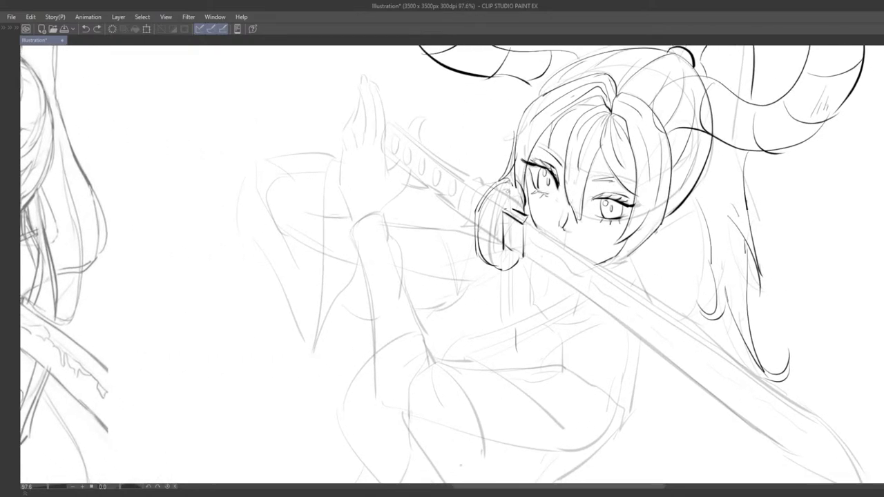
Ink the inner rim and the upper cutout details inside the sword guard.
{"action": "key", "text": "ctrl+z"}
{"action": "left_click_drag", "start_coordinate": [510, 189], "coordinate": [522, 207]}
{"action": "key", "text": "ctrl+z"}
{"action": "left_click_drag", "start_coordinate": [497, 197], "coordinate": [487, 217]}
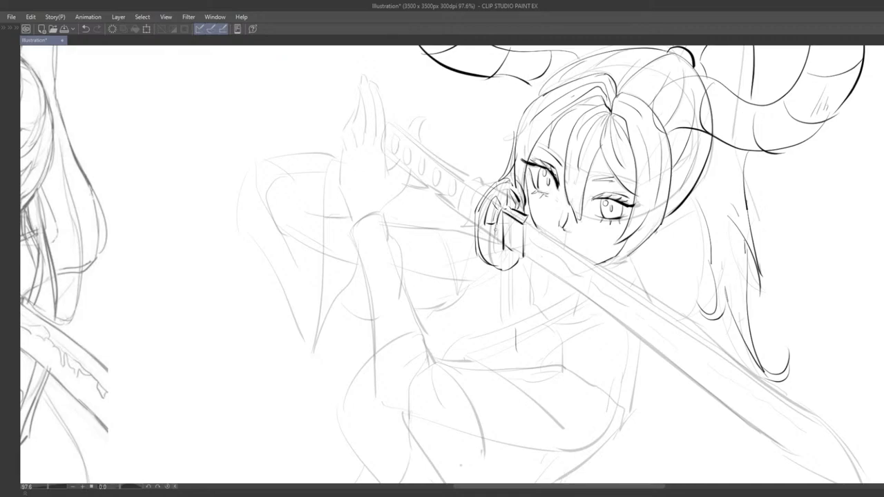
{"action": "scroll", "coordinate": [496, 235], "scroll_direction": "down", "scroll_amount": 1}
{"action": "scroll", "coordinate": [496, 235], "scroll_direction": "up", "scroll_amount": 1}
{"action": "key", "text": "ctrl+z"}
{"action": "mouse_move", "coordinate": [489, 237]}
{"action": "left_mouse_down"}
{"action": "mouse_move", "coordinate": [493, 264]}
{"action": "mouse_move", "coordinate": [500, 260]}
{"action": "mouse_move", "coordinate": [484, 246]}
{"action": "left_mouse_up"}
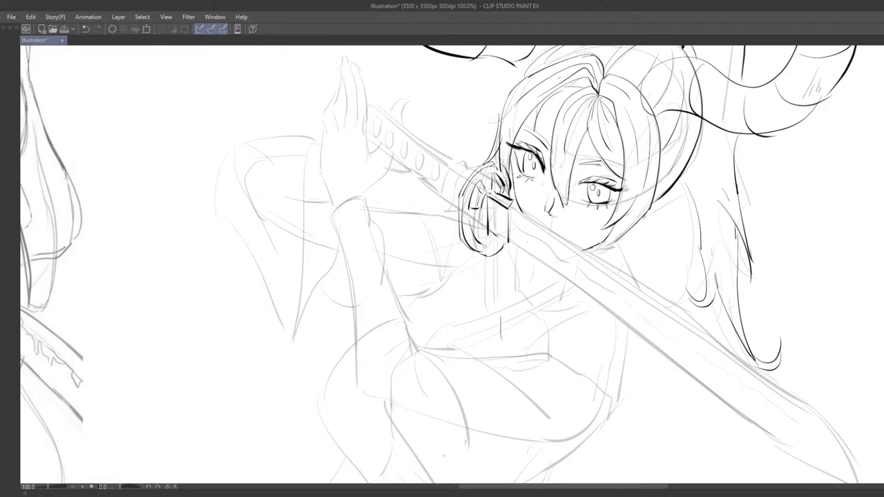
Add the lower cutout lines inside the guard and check them against the full figure and reference.
{"action": "mouse_move", "coordinate": [500, 347]}
{"action": "left_mouse_down"}
{"action": "mouse_move", "coordinate": [484, 320]}
{"action": "mouse_move", "coordinate": [489, 381]}
{"action": "mouse_move", "coordinate": [487, 361]}
{"action": "mouse_move", "coordinate": [442, 318]}
{"action": "mouse_move", "coordinate": [486, 315]}
{"action": "mouse_move", "coordinate": [478, 310]}
{"action": "left_mouse_up"}
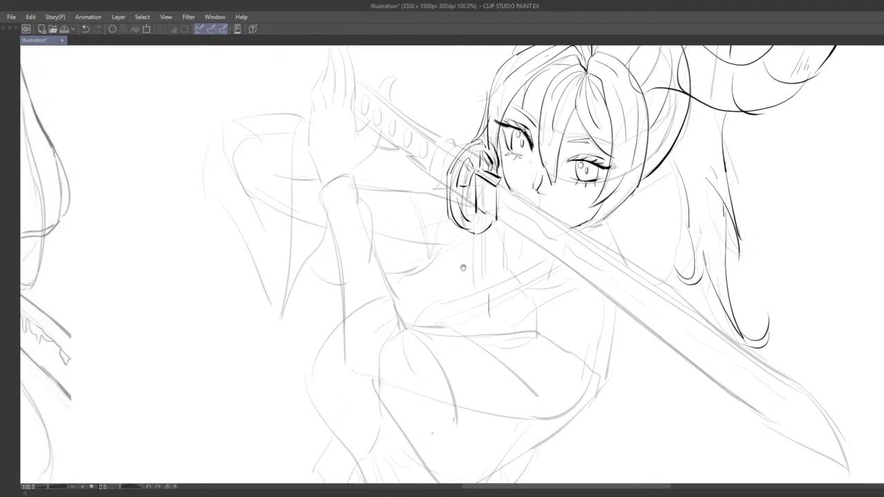
{"action": "mouse_move", "coordinate": [463, 268]}
{"action": "left_mouse_down"}
{"action": "mouse_move", "coordinate": [484, 336]}
{"action": "mouse_move", "coordinate": [468, 302]}
{"action": "left_mouse_up"}
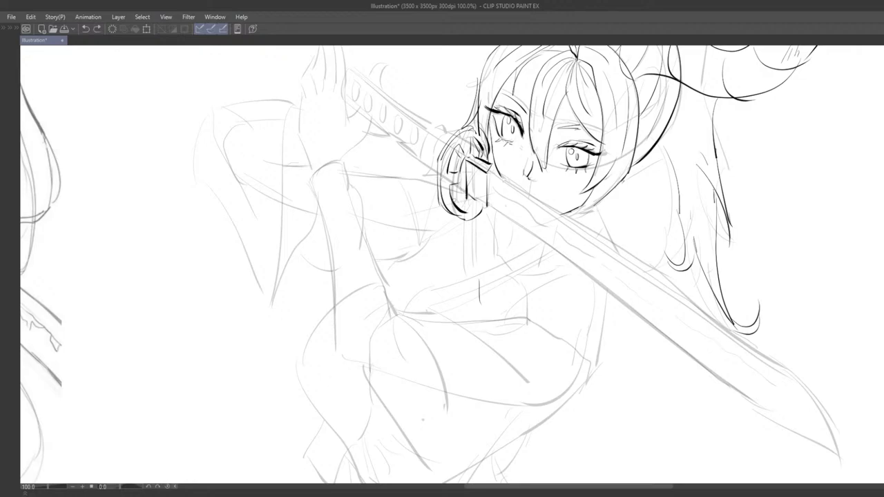
{"action": "scroll", "coordinate": [464, 221], "scroll_direction": "down", "scroll_amount": 5}
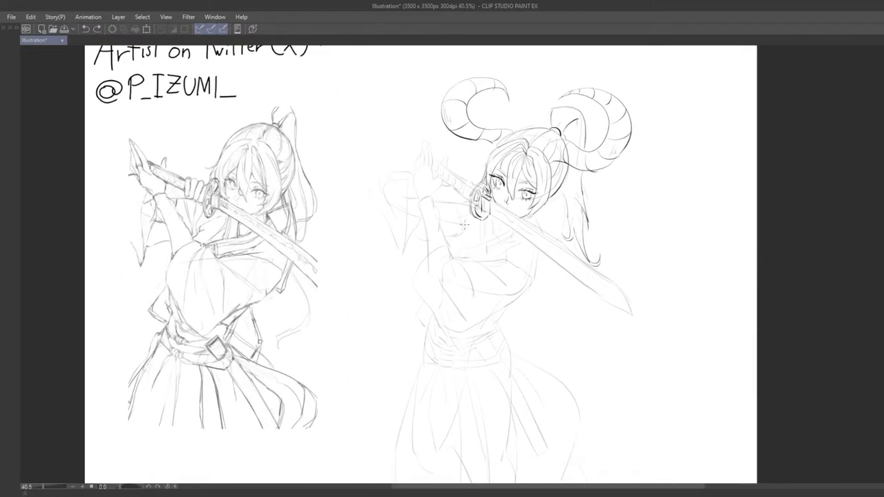
{"action": "scroll", "coordinate": [464, 224], "scroll_direction": "up", "scroll_amount": 6}
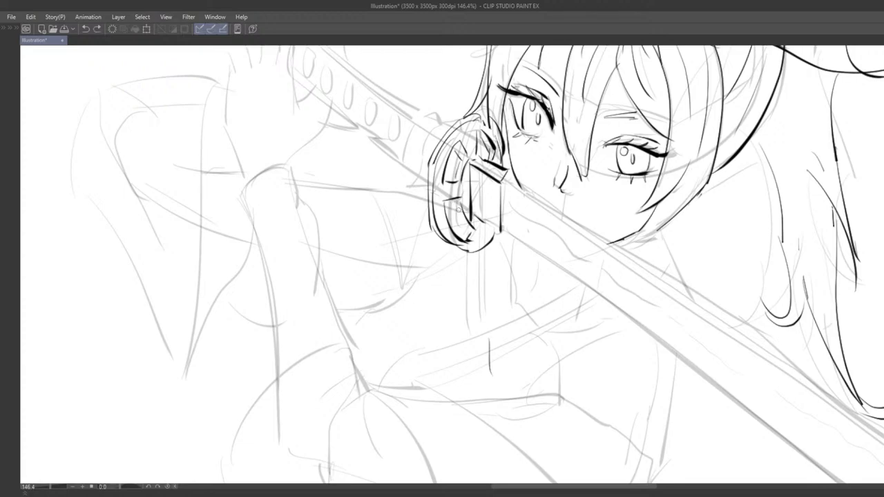
{"action": "scroll", "coordinate": [458, 257], "scroll_direction": "down", "scroll_amount": 10}
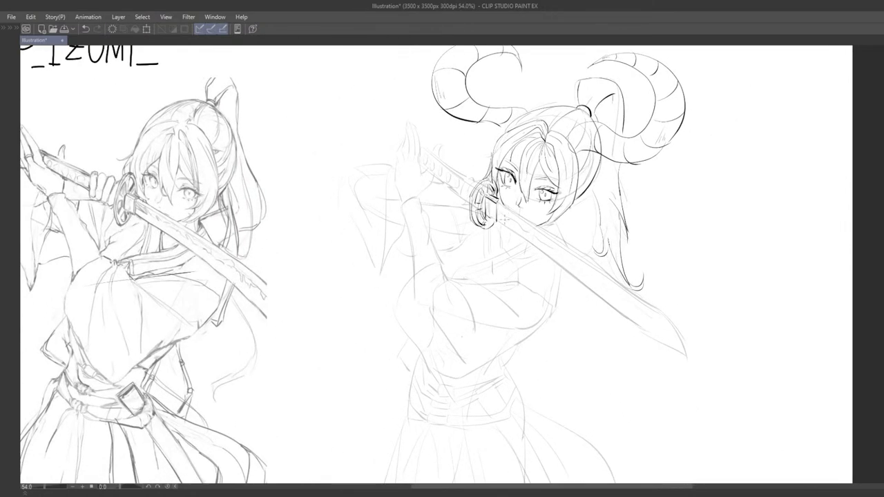
{"action": "scroll", "coordinate": [484, 223], "scroll_direction": "up", "scroll_amount": 8}
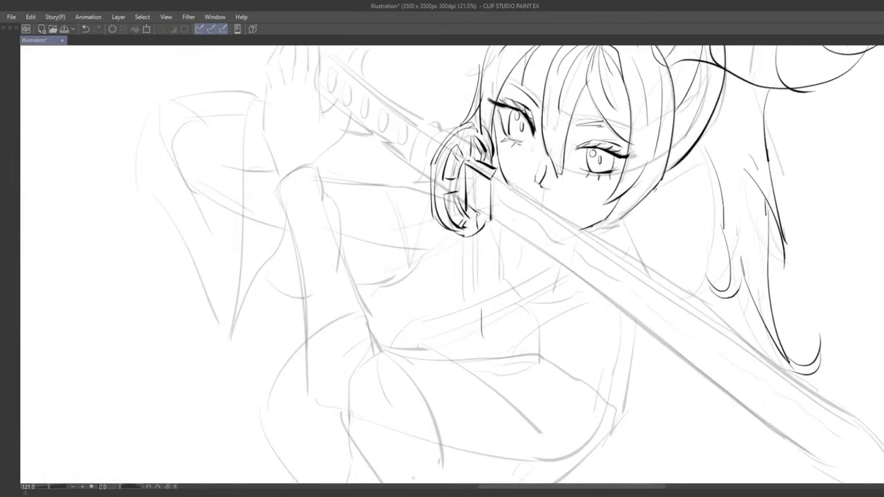
{"action": "scroll", "coordinate": [482, 217], "scroll_direction": "down", "scroll_amount": 6}
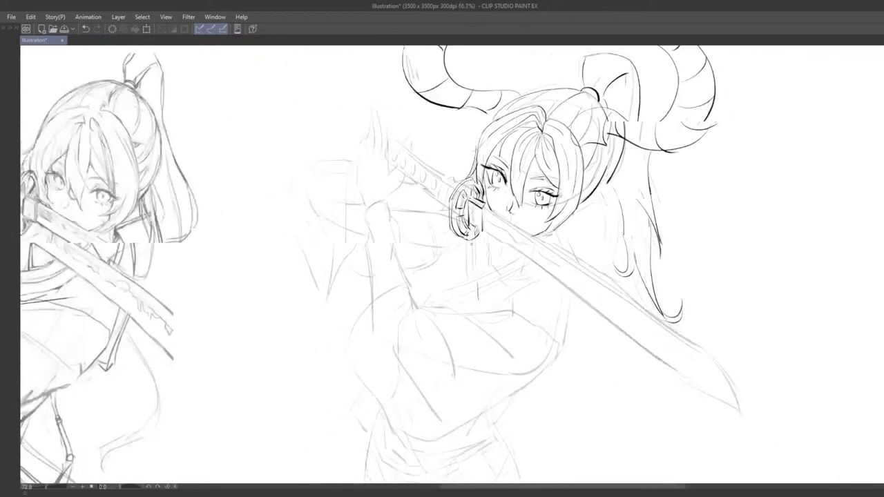
{"action": "scroll", "coordinate": [466, 257], "scroll_direction": "up", "scroll_amount": 6}
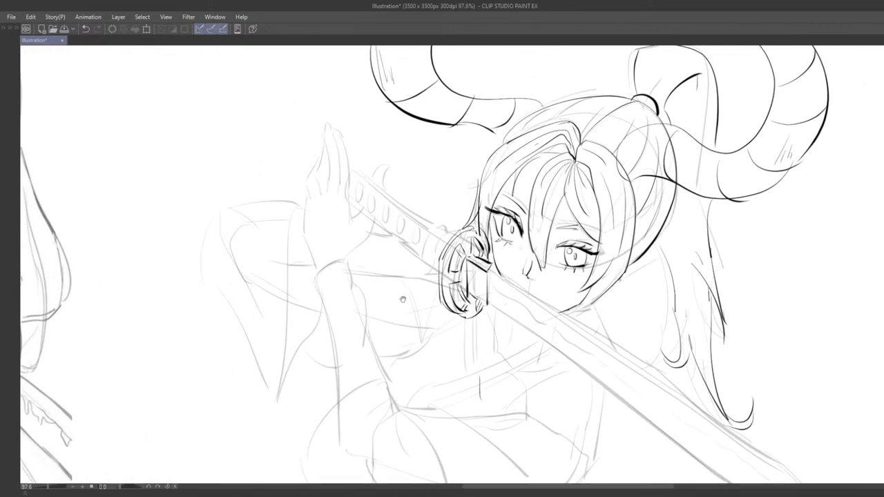
Ink the outline of the gripping finger on the sword handle beside the guard.
{"action": "left_click_drag", "start_coordinate": [401, 321], "coordinate": [393, 324]}
{"action": "mouse_move", "coordinate": [432, 263]}
{"action": "left_mouse_down"}
{"action": "mouse_move", "coordinate": [427, 280]}
{"action": "mouse_move", "coordinate": [479, 271]}
{"action": "left_mouse_up"}
{"action": "mouse_move", "coordinate": [342, 158]}
{"action": "left_mouse_down"}
{"action": "mouse_move", "coordinate": [439, 225]}
{"action": "mouse_move", "coordinate": [427, 235]}
{"action": "mouse_move", "coordinate": [434, 232]}
{"action": "mouse_move", "coordinate": [427, 261]}
{"action": "mouse_move", "coordinate": [438, 271]}
{"action": "mouse_move", "coordinate": [442, 257]}
{"action": "mouse_move", "coordinate": [449, 290]}
{"action": "left_mouse_up"}
{"action": "key", "text": "ctrl+z"}
{"action": "key", "text": "ctrl+z"}
{"action": "key", "text": "ctrl+z"}
{"action": "key", "text": "ctrl+z"}
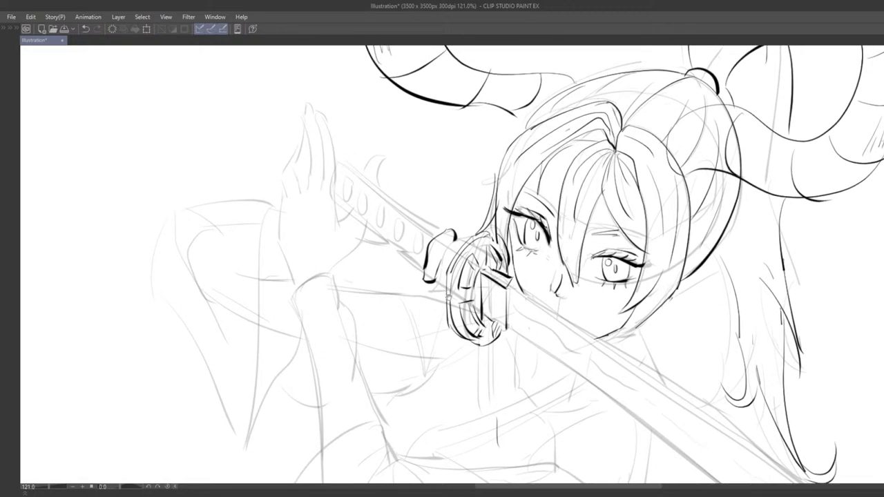
Add the neighbouring finger contours and lower fingertip between the first gripping finger and the guard.
{"action": "key", "text": "asciicircum"}
{"action": "key", "text": "asciicircum"}
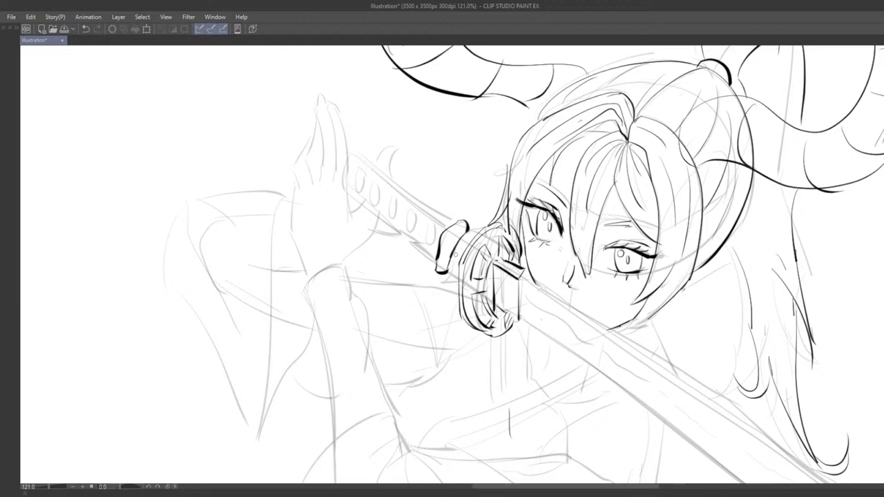
{"action": "key", "text": "ctrl+z"}
{"action": "key", "text": "ctrl+z"}
{"action": "mouse_move", "coordinate": [477, 228]}
{"action": "left_mouse_down"}
{"action": "mouse_move", "coordinate": [454, 270]}
{"action": "mouse_move", "coordinate": [459, 279]}
{"action": "left_mouse_up"}
{"action": "scroll", "coordinate": [454, 232], "scroll_direction": "down", "scroll_amount": 2}
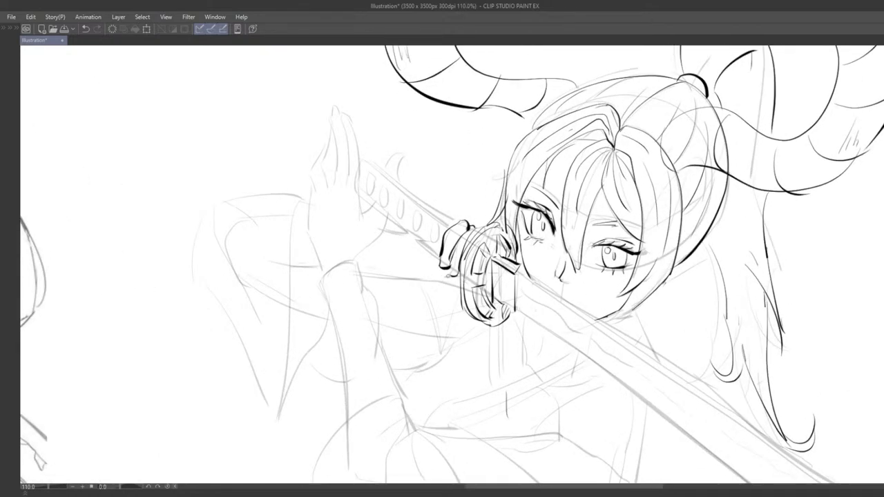
{"action": "left_click_drag", "start_coordinate": [450, 274], "coordinate": [457, 276]}
Ink the upper edge of the sword handle as a clean line running from its end to the gripping fingers.
{"action": "mouse_move", "coordinate": [411, 229]}
{"action": "left_mouse_down"}
{"action": "mouse_move", "coordinate": [440, 245]}
{"action": "mouse_move", "coordinate": [442, 261]}
{"action": "left_mouse_up"}
{"action": "key", "text": "ctrl+z"}
{"action": "left_click_drag", "start_coordinate": [391, 194], "coordinate": [494, 261]}
{"action": "key", "text": "ctrl+z"}
{"action": "key", "text": "ctrl+z"}
{"action": "left_click_drag", "start_coordinate": [392, 195], "coordinate": [493, 261]}
{"action": "key", "text": "ctrl+z"}
{"action": "left_click_drag", "start_coordinate": [392, 191], "coordinate": [493, 257]}
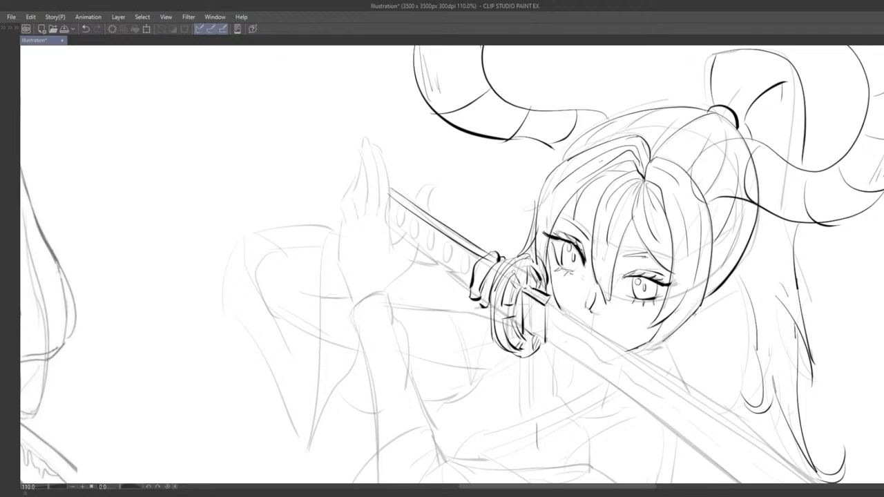
{"action": "key", "text": "ctrl+z"}
{"action": "left_click_drag", "start_coordinate": [394, 192], "coordinate": [492, 257]}
Ink the handle's short end cap and its lower edge down to the gripping fingers, undoing the inaccurate strokes.
{"action": "scroll", "coordinate": [394, 222], "scroll_direction": "down", "scroll_amount": 8}
{"action": "left_click_drag", "start_coordinate": [420, 212], "coordinate": [451, 194]}
{"action": "scroll", "coordinate": [451, 193], "scroll_direction": "up", "scroll_amount": 5}
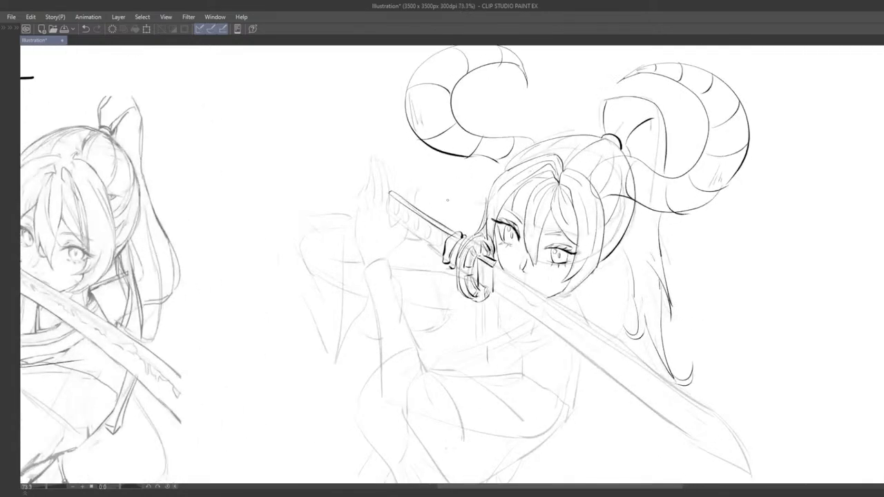
{"action": "scroll", "coordinate": [447, 201], "scroll_direction": "up", "scroll_amount": 3}
{"action": "key", "text": "ctrl+z"}
{"action": "mouse_move", "coordinate": [341, 188]}
{"action": "left_mouse_down"}
{"action": "mouse_move", "coordinate": [339, 232]}
{"action": "mouse_move", "coordinate": [441, 291]}
{"action": "left_mouse_up"}
{"action": "key", "text": "ctrl+z"}
{"action": "key", "text": "ctrl+z"}
{"action": "left_click_drag", "start_coordinate": [342, 228], "coordinate": [442, 307]}
{"action": "key", "text": "ctrl+z"}
{"action": "key", "text": "ctrl+z"}
{"action": "key", "text": "ctrl+z"}
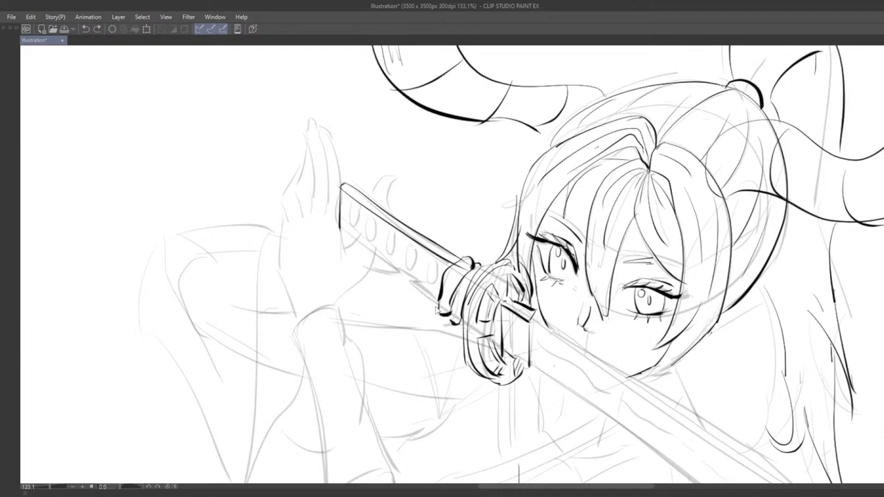
{"action": "left_click_drag", "start_coordinate": [346, 231], "coordinate": [440, 307]}
Compare the inked handle and gripping hand with the full figure and the reference drawing.
{"action": "scroll", "coordinate": [447, 328], "scroll_direction": "down", "scroll_amount": 12}
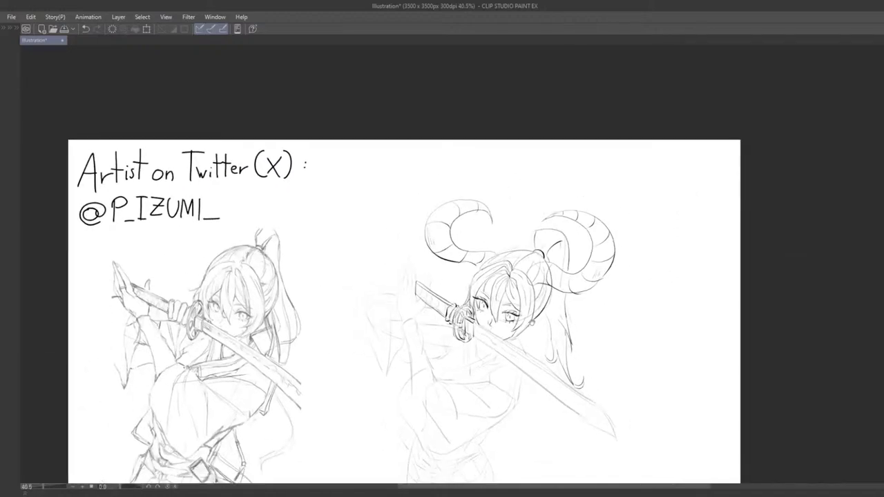
{"action": "left_click_drag", "start_coordinate": [507, 374], "coordinate": [517, 273]}
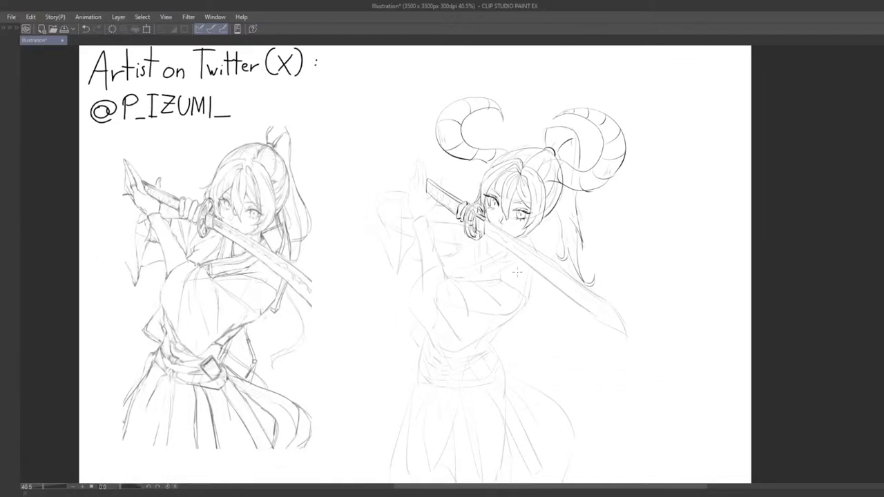
{"action": "key", "text": "ctrl+alt+0"}
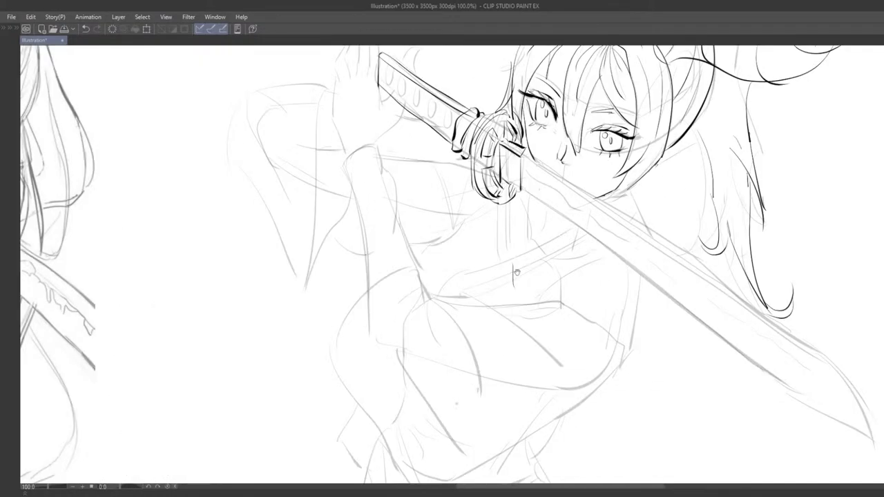
{"action": "mouse_move", "coordinate": [455, 240]}
{"action": "left_mouse_down"}
{"action": "mouse_move", "coordinate": [435, 314]}
{"action": "mouse_move", "coordinate": [438, 395]}
{"action": "mouse_move", "coordinate": [469, 345]}
{"action": "mouse_move", "coordinate": [461, 343]}
{"action": "mouse_move", "coordinate": [460, 325]}
{"action": "left_mouse_up"}
{"action": "scroll", "coordinate": [446, 316], "scroll_direction": "down", "scroll_amount": 3}
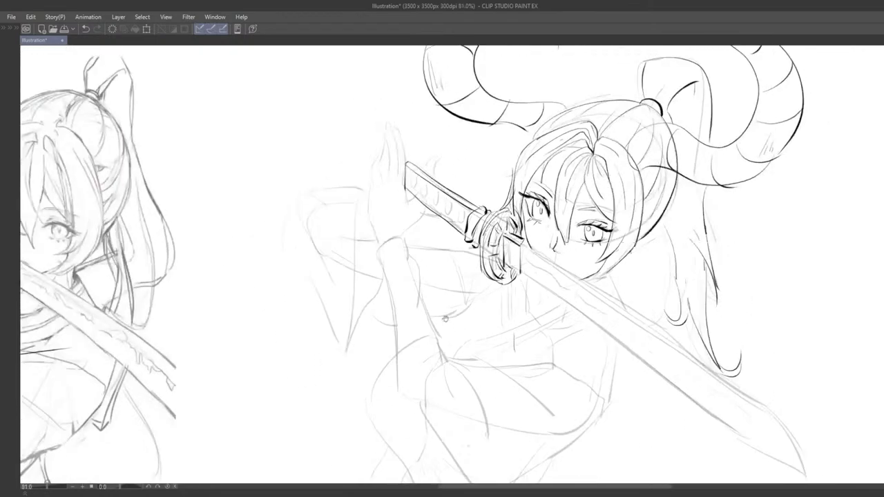
{"action": "left_click_drag", "start_coordinate": [449, 285], "coordinate": [510, 351]}
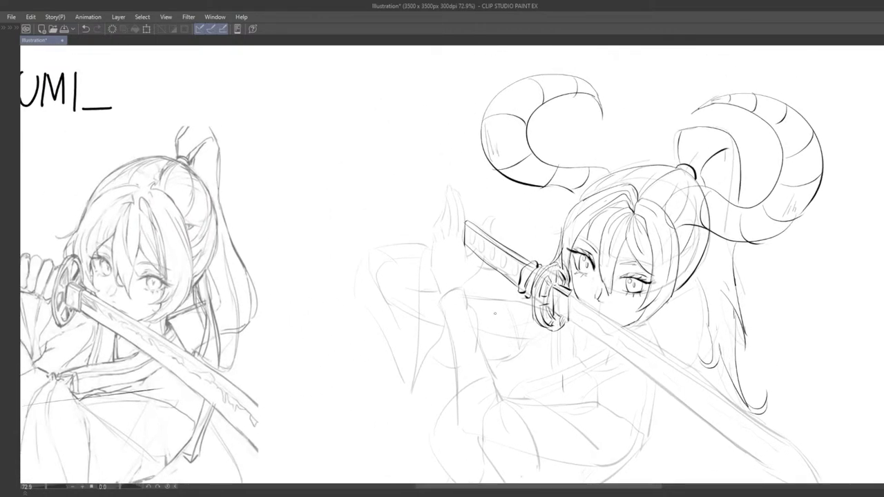
{"action": "scroll", "coordinate": [474, 306], "scroll_direction": "up", "scroll_amount": 3}
{"action": "left_click_drag", "start_coordinate": [474, 307], "coordinate": [429, 294]}
{"action": "scroll", "coordinate": [466, 294], "scroll_direction": "up", "scroll_amount": 2}
{"action": "left_click_drag", "start_coordinate": [383, 217], "coordinate": [374, 221]}
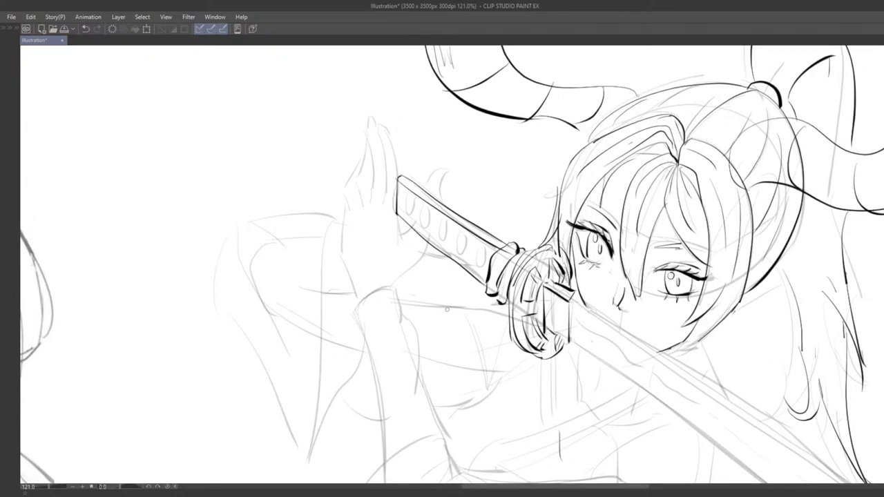
Ink the first two oval wrap openings near the outer end of the handle, redrawing uneven ovals.
{"action": "mouse_move", "coordinate": [447, 311]}
{"action": "left_mouse_down"}
{"action": "mouse_move", "coordinate": [570, 306]}
{"action": "mouse_move", "coordinate": [756, 325]}
{"action": "mouse_move", "coordinate": [841, 317]}
{"action": "mouse_move", "coordinate": [328, 358]}
{"action": "mouse_move", "coordinate": [280, 339]}
{"action": "mouse_move", "coordinate": [278, 323]}
{"action": "left_mouse_up"}
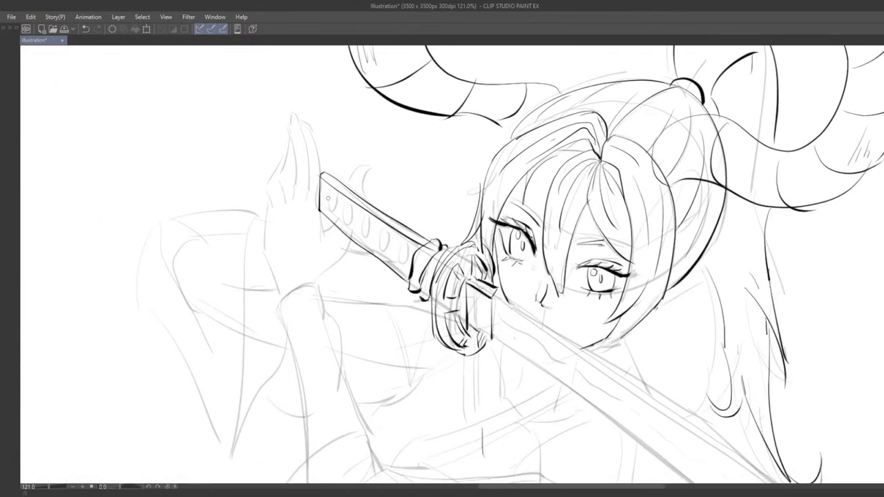
{"action": "key", "text": "ctrl+z"}
{"action": "mouse_move", "coordinate": [331, 195]}
{"action": "left_mouse_down"}
{"action": "mouse_move", "coordinate": [328, 219]}
{"action": "mouse_move", "coordinate": [332, 192]}
{"action": "left_mouse_up"}
{"action": "key", "text": "ctrl+z"}
{"action": "key", "text": "ctrl+z"}
{"action": "key", "text": "ctrl+z"}
{"action": "key", "text": "ctrl+z"}
{"action": "mouse_move", "coordinate": [369, 255]}
{"action": "left_mouse_down"}
{"action": "mouse_move", "coordinate": [430, 237]}
{"action": "mouse_move", "coordinate": [420, 217]}
{"action": "mouse_move", "coordinate": [403, 231]}
{"action": "left_mouse_up"}
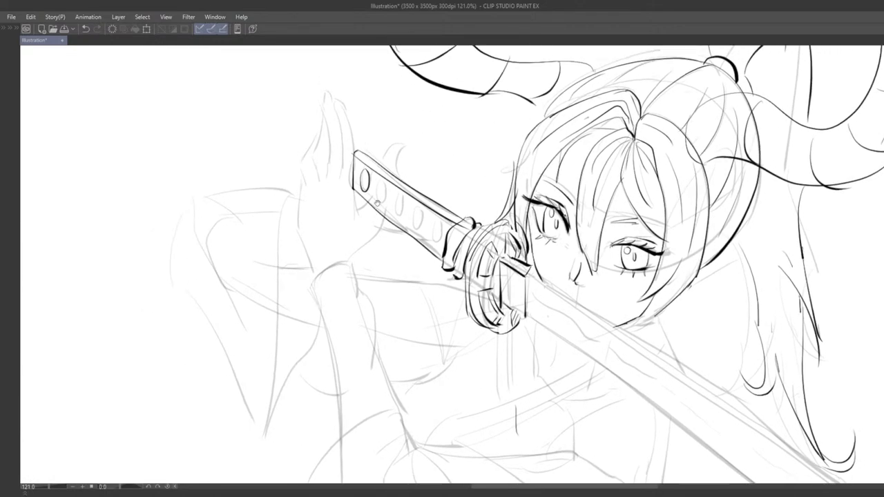
{"action": "key", "text": "ctrl+z"}
{"action": "mouse_move", "coordinate": [365, 173]}
{"action": "left_mouse_down"}
{"action": "mouse_move", "coordinate": [363, 196]}
{"action": "mouse_move", "coordinate": [365, 175]}
{"action": "left_mouse_up"}
{"action": "key", "text": "ctrl+z"}
{"action": "key", "text": "ctrl+z"}
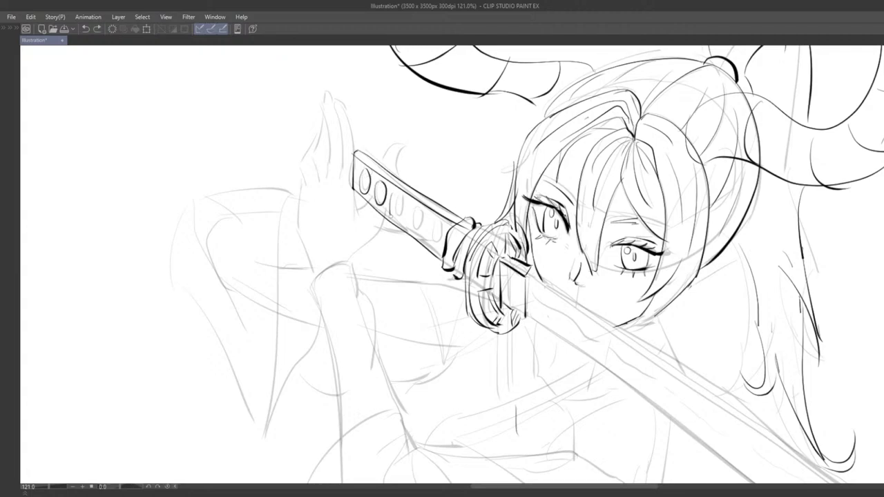
Ink the remaining ovals along the handle up to the gripping fingers.
{"action": "key", "text": "ctrl+z"}
{"action": "left_click_drag", "start_coordinate": [391, 216], "coordinate": [398, 181]}
{"action": "key", "text": "ctrl+z"}
{"action": "key", "text": "ctrl+z"}
{"action": "key", "text": "ctrl+z"}
{"action": "key", "text": "ctrl+z"}
{"action": "key", "text": "ctrl+z"}
{"action": "key", "text": "ctrl+z"}
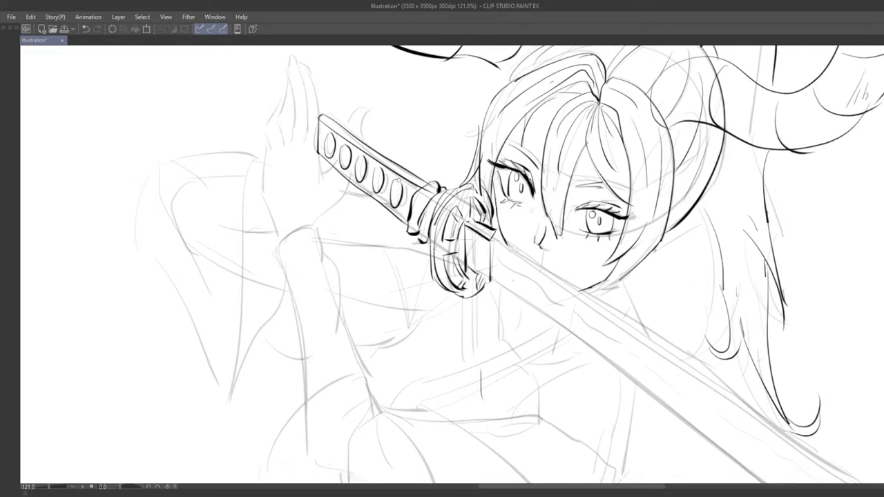
Erase the double line along the handle's upper edge and redraw it cleanly over the sketch.
{"action": "scroll", "coordinate": [401, 233], "scroll_direction": "down", "scroll_amount": 4}
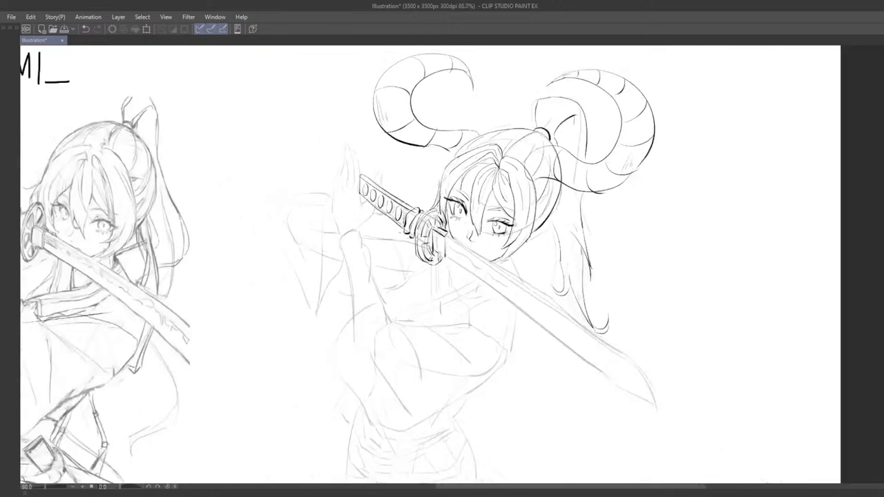
{"action": "left_click_drag", "start_coordinate": [401, 233], "coordinate": [496, 273]}
{"action": "scroll", "coordinate": [468, 192], "scroll_direction": "up", "scroll_amount": 2}
{"action": "scroll", "coordinate": [468, 194], "scroll_direction": "up", "scroll_amount": 1}
{"action": "scroll", "coordinate": [513, 200], "scroll_direction": "up", "scroll_amount": 2}
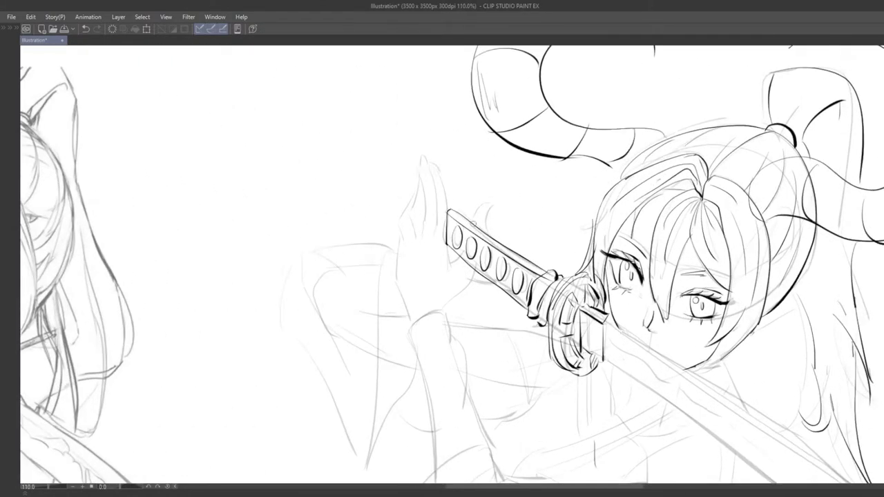
{"action": "left_click_drag", "start_coordinate": [514, 245], "coordinate": [468, 214]}
{"action": "scroll", "coordinate": [468, 213], "scroll_direction": "up", "scroll_amount": 1}
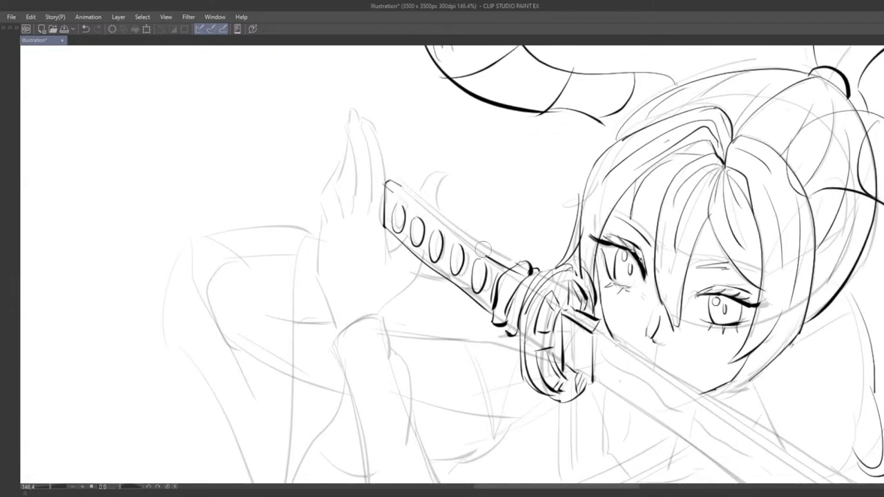
{"action": "key", "text": "p"}
{"action": "mouse_move", "coordinate": [409, 188]}
{"action": "left_mouse_down"}
{"action": "mouse_move", "coordinate": [396, 183]}
{"action": "mouse_move", "coordinate": [517, 262]}
{"action": "left_mouse_up"}
{"action": "key", "text": "ctrl+z"}
{"action": "key", "text": "ctrl+z"}
{"action": "scroll", "coordinate": [525, 296], "scroll_direction": "down", "scroll_amount": 3}
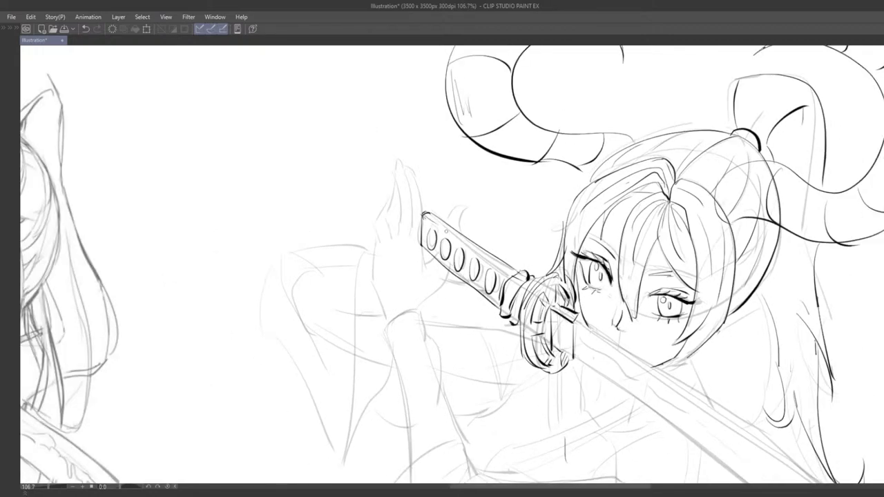
Add the thin inner line above the ovals along the handle and check it against the whole figure.
{"action": "left_click_drag", "start_coordinate": [445, 229], "coordinate": [482, 254]}
{"action": "key", "text": "ctrl+z"}
{"action": "left_click_drag", "start_coordinate": [441, 226], "coordinate": [506, 275]}
{"action": "scroll", "coordinate": [505, 323], "scroll_direction": "down", "scroll_amount": 5}
{"action": "left_click_drag", "start_coordinate": [505, 323], "coordinate": [508, 270]}
{"action": "scroll", "coordinate": [499, 242], "scroll_direction": "up", "scroll_amount": 4}
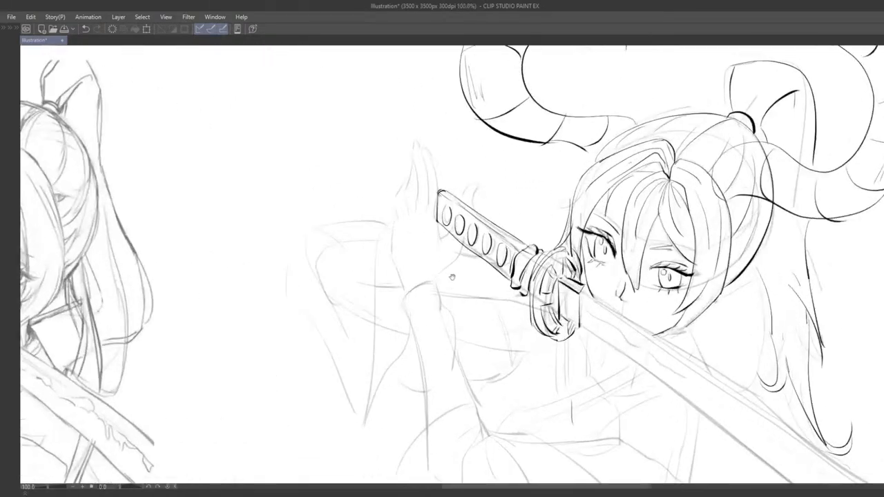
{"action": "scroll", "coordinate": [452, 277], "scroll_direction": "up", "scroll_amount": 2}
Ink the small curved tip rising behind the handle's upper edge.
{"action": "mouse_move", "coordinate": [528, 154]}
{"action": "left_mouse_down"}
{"action": "mouse_move", "coordinate": [523, 183]}
{"action": "mouse_move", "coordinate": [516, 156]}
{"action": "mouse_move", "coordinate": [506, 173]}
{"action": "mouse_move", "coordinate": [521, 182]}
{"action": "left_mouse_up"}
{"action": "key", "text": "ctrl+z"}
{"action": "key", "text": "ctrl+z"}
{"action": "key", "text": "ctrl+z"}
{"action": "key", "text": "ctrl+z"}
{"action": "key", "text": "ctrl+z"}
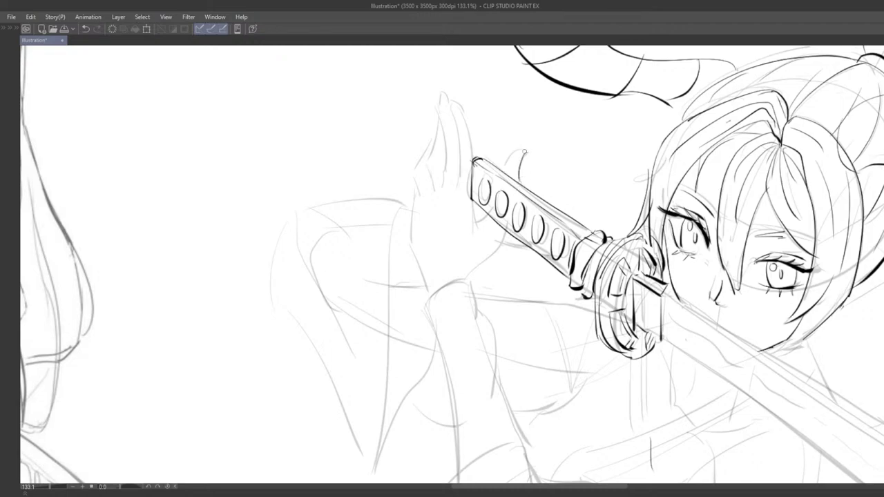
{"action": "left_click_drag", "start_coordinate": [526, 149], "coordinate": [504, 172]}
Ink the short palm contours of the raised hand just below the handle's end.
{"action": "left_click_drag", "start_coordinate": [509, 229], "coordinate": [489, 255]}
{"action": "key", "text": "ctrl+z"}
{"action": "key", "text": "ctrl+z"}
{"action": "mouse_move", "coordinate": [488, 213]}
{"action": "left_mouse_down"}
{"action": "mouse_move", "coordinate": [474, 226]}
{"action": "mouse_move", "coordinate": [479, 221]}
{"action": "left_mouse_up"}
{"action": "left_click_drag", "start_coordinate": [474, 199], "coordinate": [480, 236]}
{"action": "key", "text": "ctrl+z"}
{"action": "left_click_drag", "start_coordinate": [460, 178], "coordinate": [463, 200]}
{"action": "key", "text": "ctrl+z"}
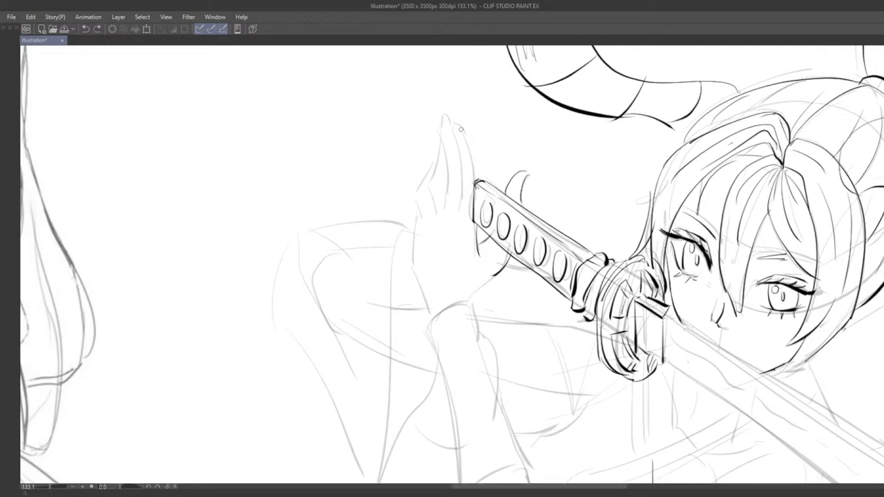
Ink the outer edge of the raised finger nearest the handle, from its tip to the handle's end.
{"action": "left_click_drag", "start_coordinate": [462, 131], "coordinate": [474, 208]}
{"action": "mouse_move", "coordinate": [465, 170]}
{"action": "left_mouse_down"}
{"action": "mouse_move", "coordinate": [444, 167]}
{"action": "mouse_move", "coordinate": [421, 253]}
{"action": "mouse_move", "coordinate": [451, 178]}
{"action": "mouse_move", "coordinate": [485, 257]}
{"action": "mouse_move", "coordinate": [492, 256]}
{"action": "left_mouse_up"}
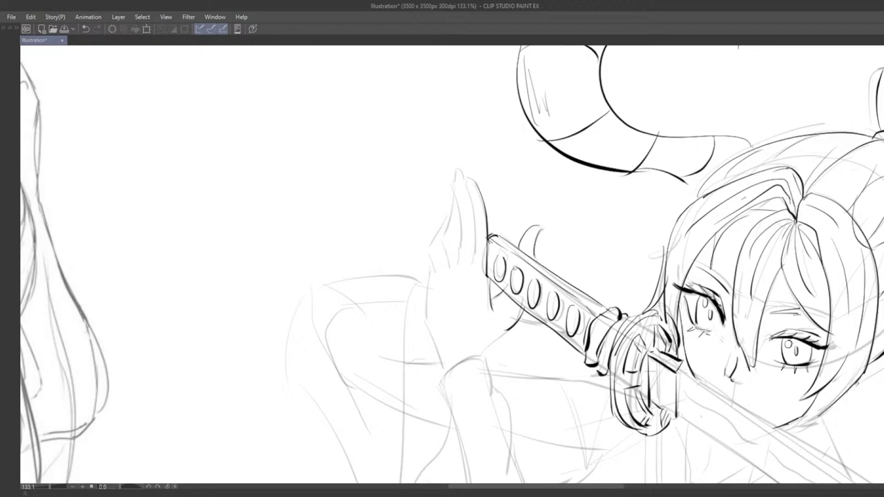
{"action": "left_click_drag", "start_coordinate": [522, 286], "coordinate": [527, 279]}
{"action": "scroll", "coordinate": [527, 276], "scroll_direction": "up", "scroll_amount": 2}
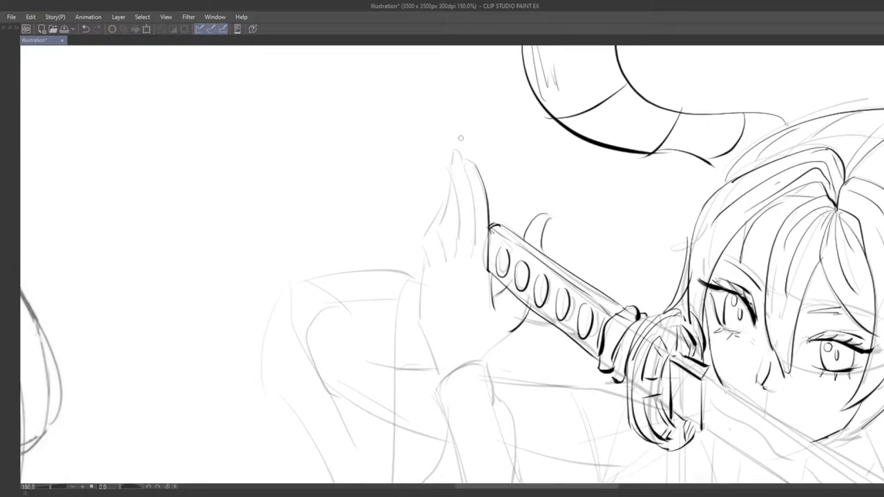
Ink the inner edge of the finger nearest the handle down into the palm, redoing strokes that miss the sketch.
{"action": "left_click_drag", "start_coordinate": [464, 167], "coordinate": [471, 202]}
{"action": "key", "text": "ctrl+z"}
{"action": "key", "text": "ctrl+z"}
{"action": "mouse_move", "coordinate": [465, 167]}
{"action": "left_mouse_down"}
{"action": "mouse_move", "coordinate": [478, 174]}
{"action": "mouse_move", "coordinate": [477, 229]}
{"action": "left_mouse_up"}
{"action": "key", "text": "ctrl+z"}
{"action": "key", "text": "ctrl+z"}
{"action": "left_click_drag", "start_coordinate": [471, 196], "coordinate": [476, 234]}
{"action": "key", "text": "ctrl+z"}
{"action": "left_click_drag", "start_coordinate": [472, 192], "coordinate": [474, 272]}
{"action": "key", "text": "ctrl+z"}
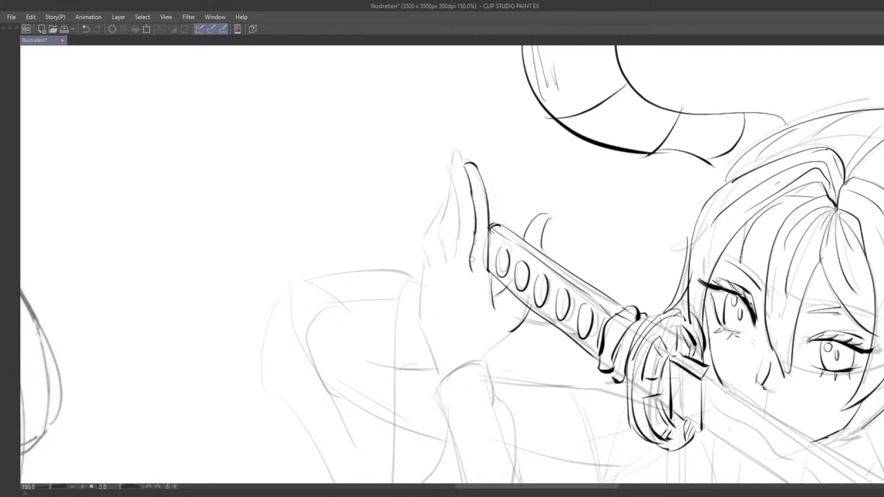
{"action": "key", "text": "ctrl+z"}
{"action": "key", "text": "ctrl+z"}
{"action": "left_click_drag", "start_coordinate": [475, 233], "coordinate": [474, 280]}
Ink the pointed tip and upper edge of the second raised finger.
{"action": "left_click_drag", "start_coordinate": [440, 237], "coordinate": [441, 241]}
{"action": "key", "text": "ctrl+z"}
{"action": "left_click_drag", "start_coordinate": [452, 177], "coordinate": [458, 201]}
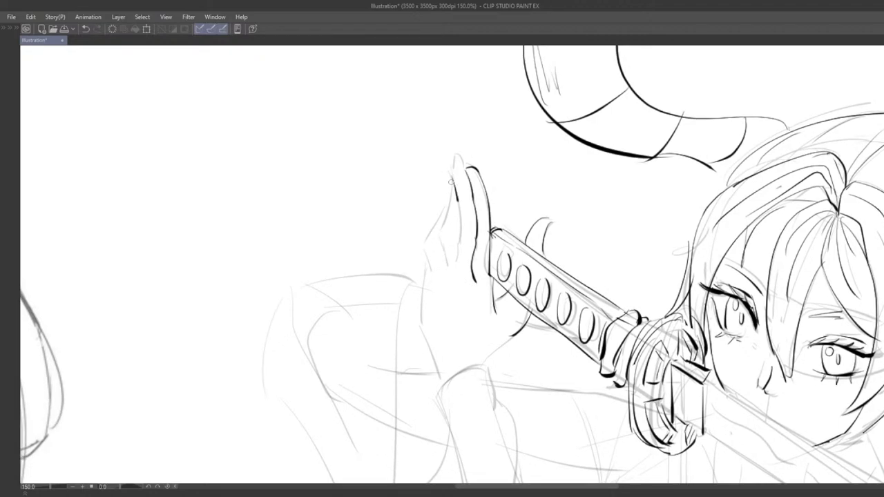
{"action": "key", "text": "ctrl+z"}
{"action": "key", "text": "ctrl+z"}
{"action": "left_click_drag", "start_coordinate": [454, 156], "coordinate": [458, 207]}
{"action": "key", "text": "ctrl+z"}
{"action": "mouse_move", "coordinate": [454, 158]}
{"action": "left_mouse_down"}
{"action": "mouse_move", "coordinate": [468, 199]}
{"action": "mouse_move", "coordinate": [464, 171]}
{"action": "left_mouse_up"}
{"action": "key", "text": "ctrl+z"}
Extend the second finger's side edge down toward the palm and compare the hand with the reference.
{"action": "key", "text": "ctrl+z"}
{"action": "mouse_move", "coordinate": [456, 211]}
{"action": "left_mouse_down"}
{"action": "mouse_move", "coordinate": [459, 196]}
{"action": "mouse_move", "coordinate": [461, 234]}
{"action": "left_mouse_up"}
{"action": "key", "text": "ctrl+z"}
{"action": "left_click_drag", "start_coordinate": [457, 192], "coordinate": [458, 300]}
{"action": "key", "text": "ctrl+z"}
{"action": "left_click_drag", "start_coordinate": [460, 236], "coordinate": [453, 290]}
{"action": "key", "text": "ctrl+z"}
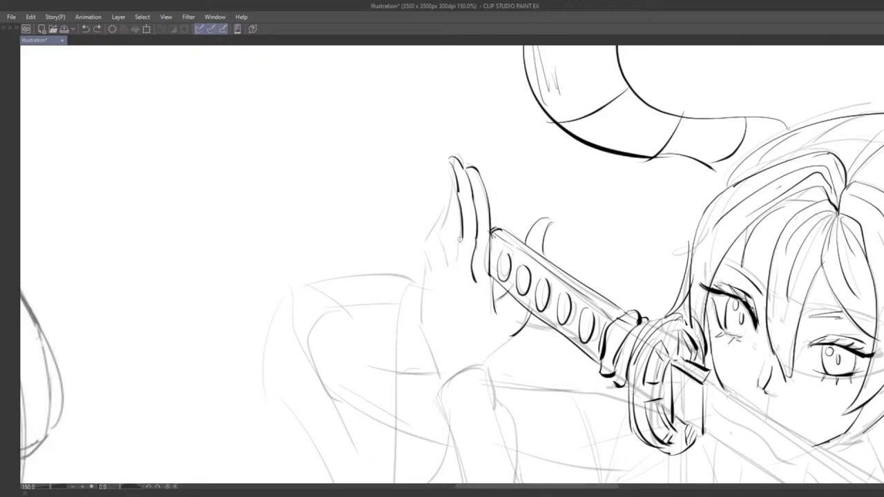
{"action": "left_click_drag", "start_coordinate": [460, 235], "coordinate": [454, 293]}
{"action": "scroll", "coordinate": [465, 318], "scroll_direction": "down", "scroll_amount": 3}
{"action": "left_click_drag", "start_coordinate": [523, 272], "coordinate": [541, 228]}
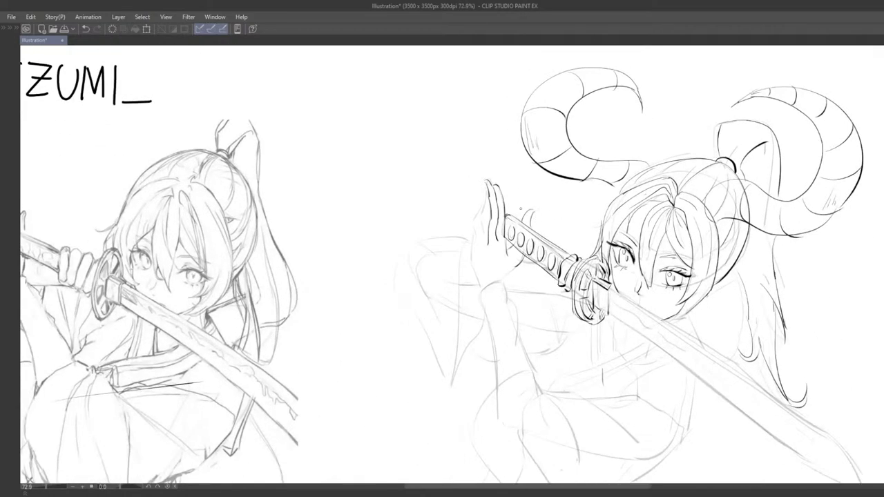
{"action": "scroll", "coordinate": [513, 240], "scroll_direction": "up", "scroll_amount": 3}
{"action": "key", "text": "ctrl+z"}
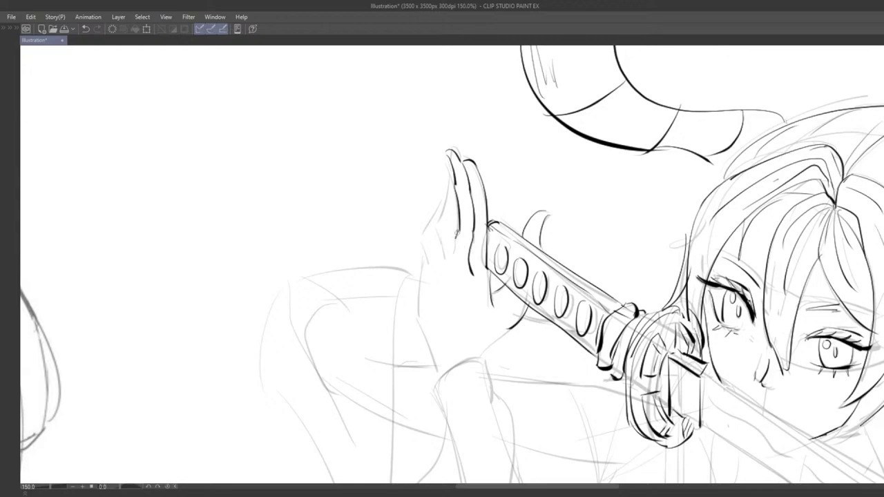
Ink the raised hand's outer edge from the finger base toward the wrist, plus the line across the palm.
{"action": "mouse_move", "coordinate": [455, 250]}
{"action": "left_mouse_down"}
{"action": "mouse_move", "coordinate": [429, 314]}
{"action": "mouse_move", "coordinate": [437, 277]}
{"action": "mouse_move", "coordinate": [420, 312]}
{"action": "left_mouse_up"}
{"action": "key", "text": "ctrl+z"}
{"action": "key", "text": "ctrl+z"}
{"action": "left_click_drag", "start_coordinate": [445, 268], "coordinate": [427, 313]}
{"action": "key", "text": "ctrl+z"}
{"action": "key", "text": "ctrl+z"}
{"action": "mouse_move", "coordinate": [452, 252]}
{"action": "left_mouse_down"}
{"action": "mouse_move", "coordinate": [467, 250]}
{"action": "mouse_move", "coordinate": [415, 320]}
{"action": "mouse_move", "coordinate": [477, 260]}
{"action": "left_mouse_up"}
{"action": "key", "text": "ctrl+z"}
{"action": "key", "text": "ctrl+z"}
{"action": "left_click_drag", "start_coordinate": [464, 215], "coordinate": [433, 284]}
{"action": "key", "text": "ctrl+z"}
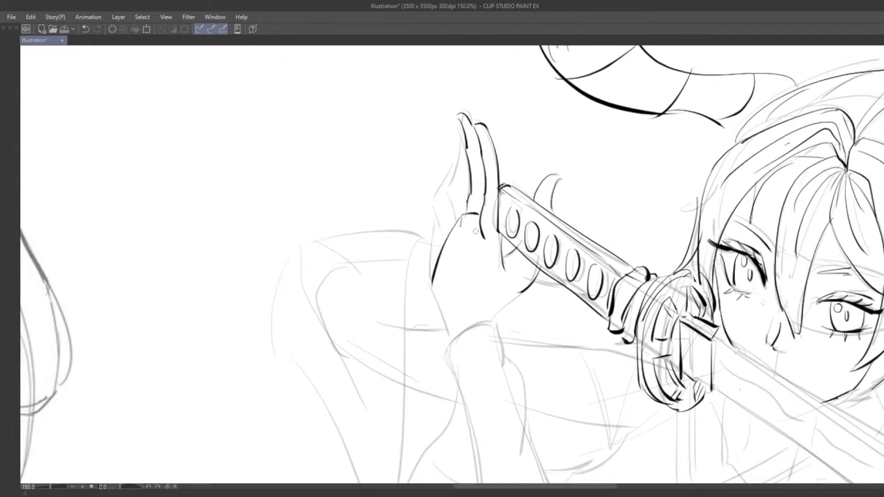
{"action": "key", "text": "ctrl+z"}
{"action": "left_click_drag", "start_coordinate": [482, 219], "coordinate": [539, 360]}
Try to ink the outer edge of the third raised finger from its tip toward the palm.
{"action": "left_click_drag", "start_coordinate": [539, 360], "coordinate": [477, 264]}
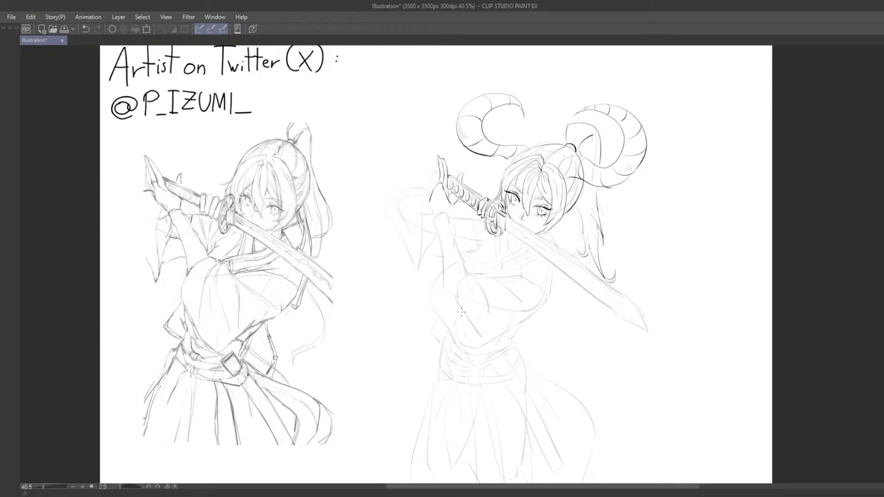
{"action": "scroll", "coordinate": [477, 228], "scroll_direction": "up", "scroll_amount": 6}
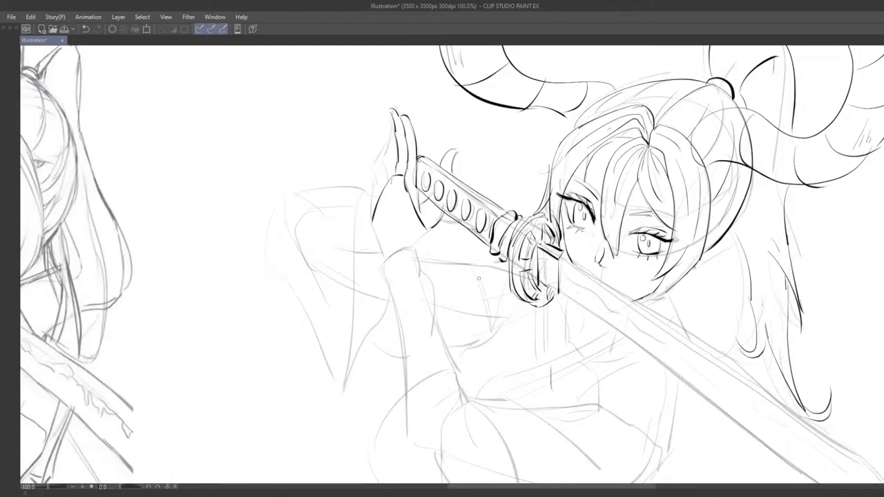
{"action": "scroll", "coordinate": [377, 180], "scroll_direction": "up", "scroll_amount": 3}
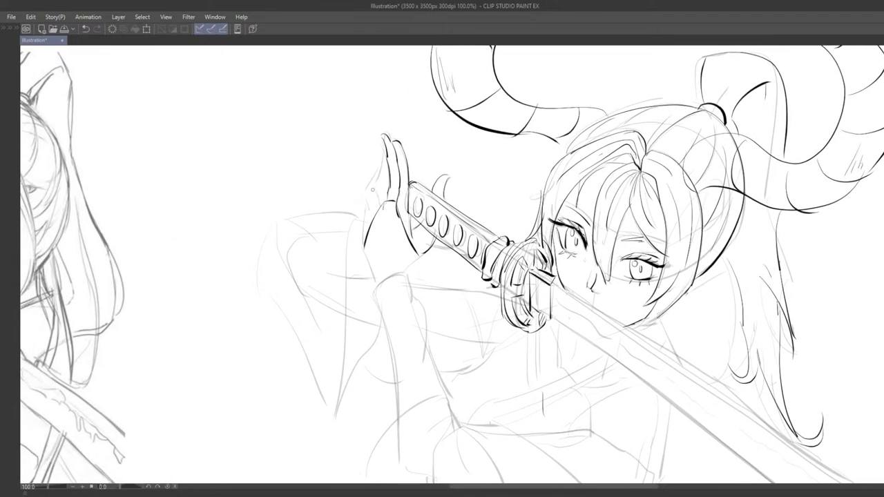
{"action": "key", "text": "ctrl+z"}
{"action": "left_click_drag", "start_coordinate": [386, 170], "coordinate": [374, 230]}
{"action": "key", "text": "ctrl+z"}
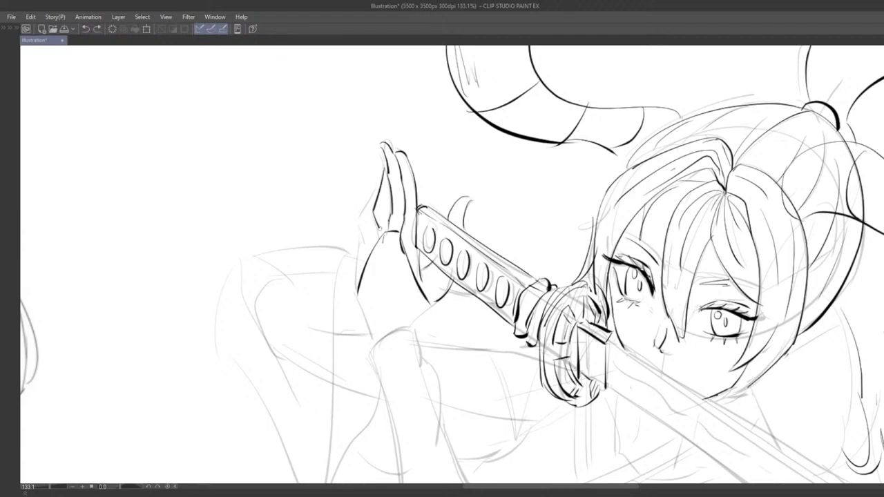
{"action": "key", "text": "ctrl+z"}
{"action": "key", "text": "ctrl+z"}
Try to ink the third finger's inner edge as a curve from beside the fingertip down to the palm.
{"action": "mouse_move", "coordinate": [384, 169]}
{"action": "left_mouse_down"}
{"action": "mouse_move", "coordinate": [380, 235]}
{"action": "mouse_move", "coordinate": [380, 170]}
{"action": "mouse_move", "coordinate": [377, 213]}
{"action": "left_mouse_up"}
{"action": "key", "text": "ctrl+z"}
{"action": "key", "text": "ctrl+z"}
{"action": "key", "text": "ctrl+z"}
{"action": "mouse_move", "coordinate": [386, 174]}
{"action": "left_mouse_down"}
{"action": "mouse_move", "coordinate": [376, 239]}
{"action": "mouse_move", "coordinate": [383, 174]}
{"action": "mouse_move", "coordinate": [384, 229]}
{"action": "mouse_move", "coordinate": [360, 270]}
{"action": "left_mouse_up"}
{"action": "key", "text": "ctrl+z"}
{"action": "key", "text": "ctrl+z"}
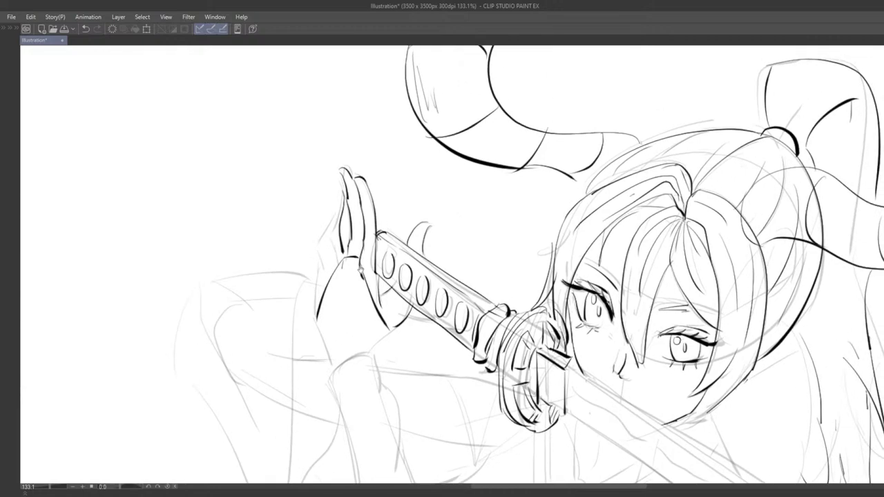
{"action": "mouse_move", "coordinate": [390, 299]}
{"action": "left_mouse_down"}
{"action": "mouse_move", "coordinate": [430, 267]}
{"action": "mouse_move", "coordinate": [425, 278]}
{"action": "left_mouse_up"}
{"action": "key", "text": "ctrl+z"}
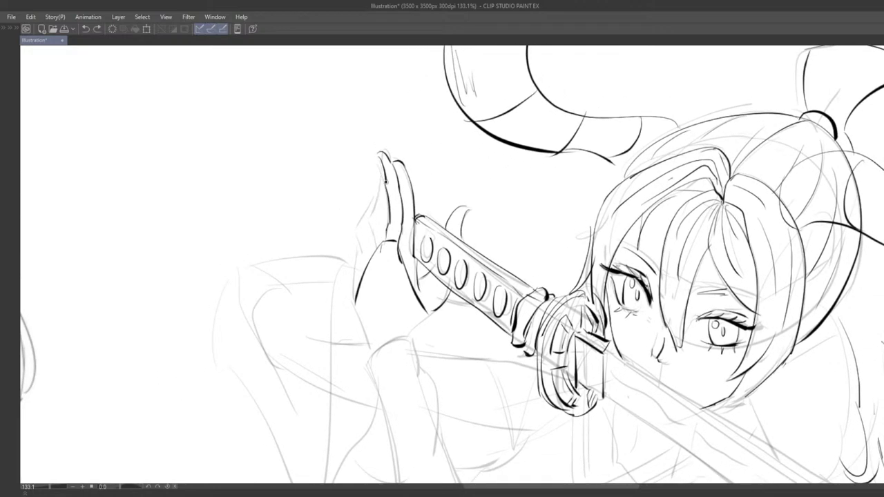
Ink both side edges of the third raised finger over the sketch, redoing strokes that miss it.
{"action": "left_click_drag", "start_coordinate": [384, 166], "coordinate": [380, 238]}
{"action": "key", "text": "ctrl+z"}
{"action": "left_click_drag", "start_coordinate": [382, 180], "coordinate": [365, 223]}
{"action": "key", "text": "ctrl+z"}
{"action": "key", "text": "ctrl+z"}
{"action": "mouse_move", "coordinate": [381, 174]}
{"action": "left_mouse_down"}
{"action": "mouse_move", "coordinate": [366, 209]}
{"action": "mouse_move", "coordinate": [366, 245]}
{"action": "left_mouse_up"}
{"action": "key", "text": "ctrl+z"}
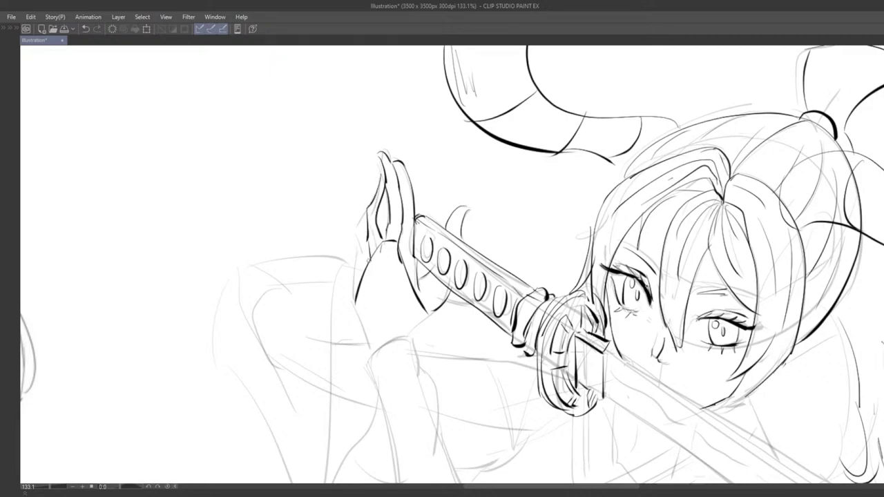
Ink the little finger's outer edge down to the side of the raised hand and compare the hand with the reference.
{"action": "left_click_drag", "start_coordinate": [366, 260], "coordinate": [374, 246]}
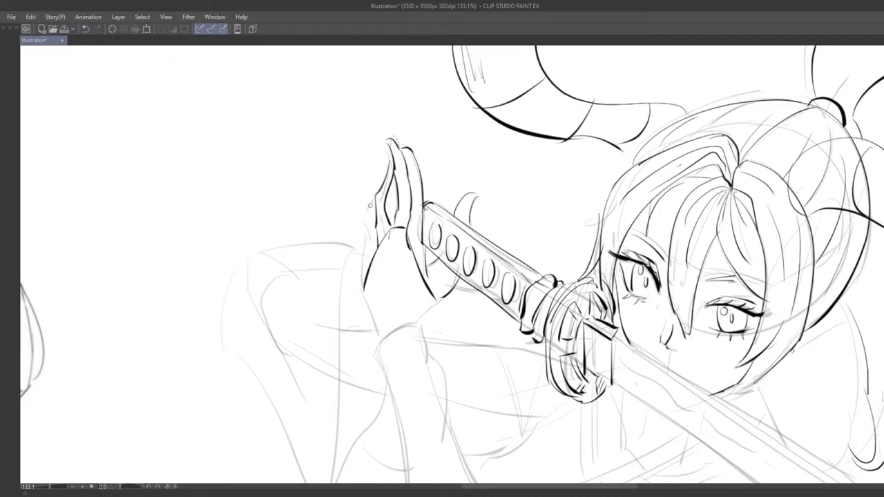
{"action": "key", "text": "ctrl+z"}
{"action": "left_click_drag", "start_coordinate": [374, 200], "coordinate": [364, 253]}
{"action": "key", "text": "ctrl+z"}
{"action": "key", "text": "ctrl+z"}
{"action": "left_click_drag", "start_coordinate": [373, 205], "coordinate": [360, 278]}
{"action": "key", "text": "ctrl+z"}
{"action": "key", "text": "ctrl+z"}
{"action": "left_click_drag", "start_coordinate": [376, 204], "coordinate": [363, 277]}
{"action": "scroll", "coordinate": [356, 270], "scroll_direction": "down", "scroll_amount": 10}
{"action": "left_click_drag", "start_coordinate": [411, 245], "coordinate": [505, 174]}
{"action": "left_click_drag", "start_coordinate": [556, 288], "coordinate": [553, 299]}
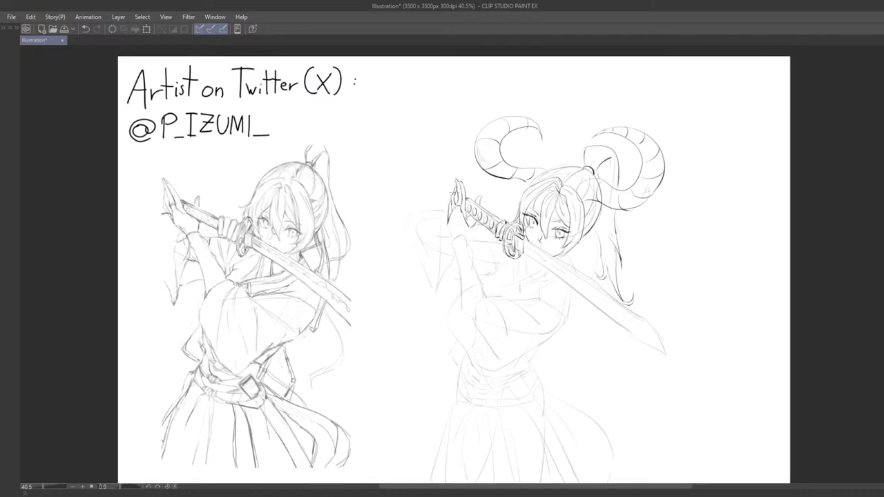
Clear the third finger's inked edges and try a new side stroke down to the palm.
{"action": "scroll", "coordinate": [456, 199], "scroll_direction": "up", "scroll_amount": 5}
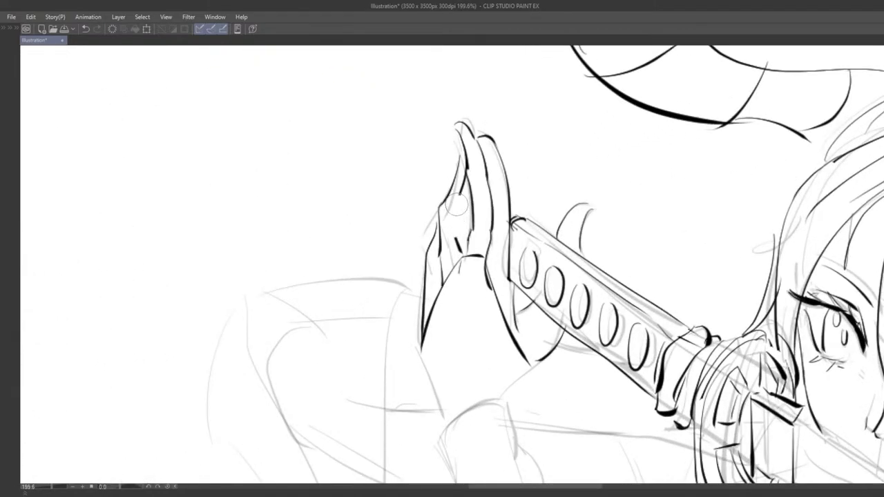
{"action": "mouse_move", "coordinate": [456, 205]}
{"action": "left_mouse_down"}
{"action": "mouse_move", "coordinate": [461, 186]}
{"action": "mouse_move", "coordinate": [447, 221]}
{"action": "mouse_move", "coordinate": [459, 257]}
{"action": "left_mouse_up"}
{"action": "key", "text": "p"}
{"action": "key", "text": "ctrl+z"}
{"action": "key", "text": "ctrl+z"}
{"action": "left_click_drag", "start_coordinate": [449, 210], "coordinate": [456, 255]}
{"action": "key", "text": "ctrl+z"}
{"action": "key", "text": "ctrl+z"}
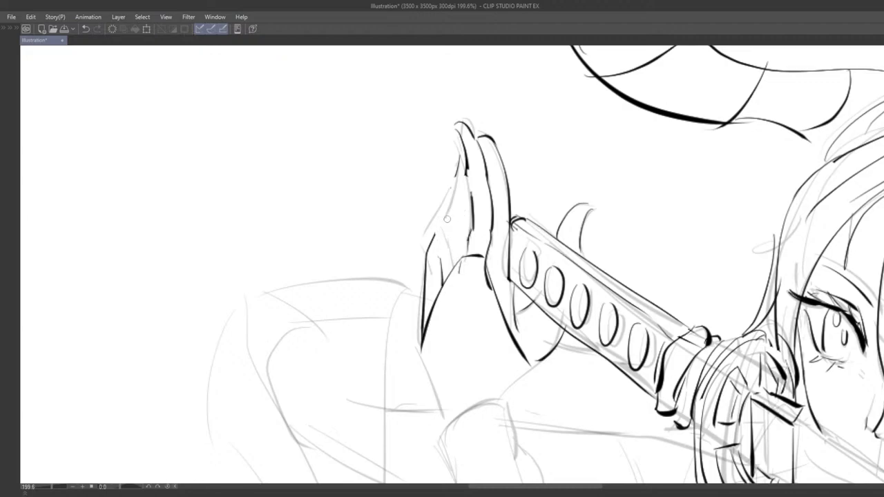
Try redrawing the third finger's side and the short line beneath the second fingertip.
{"action": "key", "text": "ctrl+z"}
{"action": "left_click_drag", "start_coordinate": [448, 217], "coordinate": [456, 263]}
{"action": "key", "text": "ctrl+z"}
{"action": "key", "text": "ctrl+z"}
{"action": "mouse_move", "coordinate": [456, 173]}
{"action": "left_mouse_down"}
{"action": "mouse_move", "coordinate": [453, 208]}
{"action": "mouse_move", "coordinate": [462, 169]}
{"action": "mouse_move", "coordinate": [453, 247]}
{"action": "mouse_move", "coordinate": [451, 175]}
{"action": "mouse_move", "coordinate": [463, 179]}
{"action": "mouse_move", "coordinate": [459, 186]}
{"action": "mouse_move", "coordinate": [465, 172]}
{"action": "mouse_move", "coordinate": [469, 196]}
{"action": "mouse_move", "coordinate": [466, 172]}
{"action": "mouse_move", "coordinate": [471, 200]}
{"action": "left_mouse_up"}
{"action": "key", "text": "ctrl+z"}
{"action": "key", "text": "ctrl+z"}
{"action": "key", "text": "e"}
{"action": "key", "text": "p"}
{"action": "key", "text": "ctrl+z"}
Try to ink the third finger's slanted outer edge from below the second fingertip toward the knuckle.
{"action": "scroll", "coordinate": [466, 209], "scroll_direction": "down", "scroll_amount": 1}
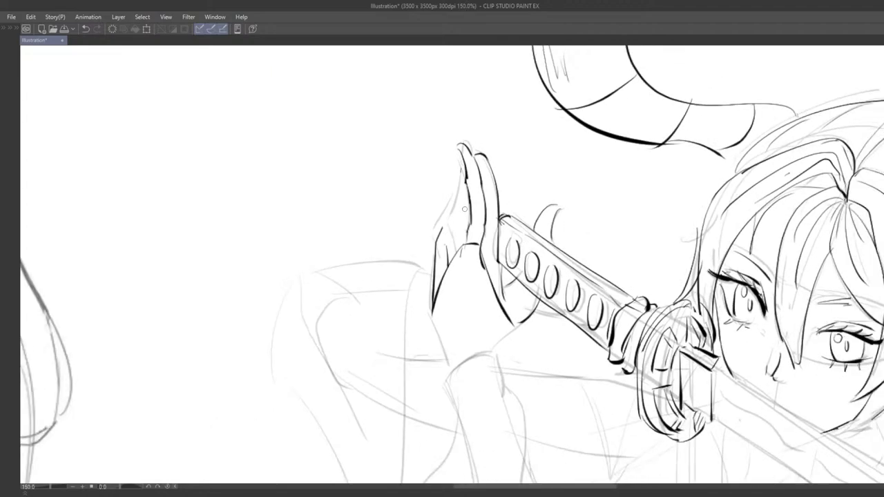
{"action": "scroll", "coordinate": [465, 210], "scroll_direction": "down", "scroll_amount": 3}
{"action": "scroll", "coordinate": [465, 209], "scroll_direction": "up", "scroll_amount": 3}
{"action": "left_click_drag", "start_coordinate": [437, 277], "coordinate": [427, 284]}
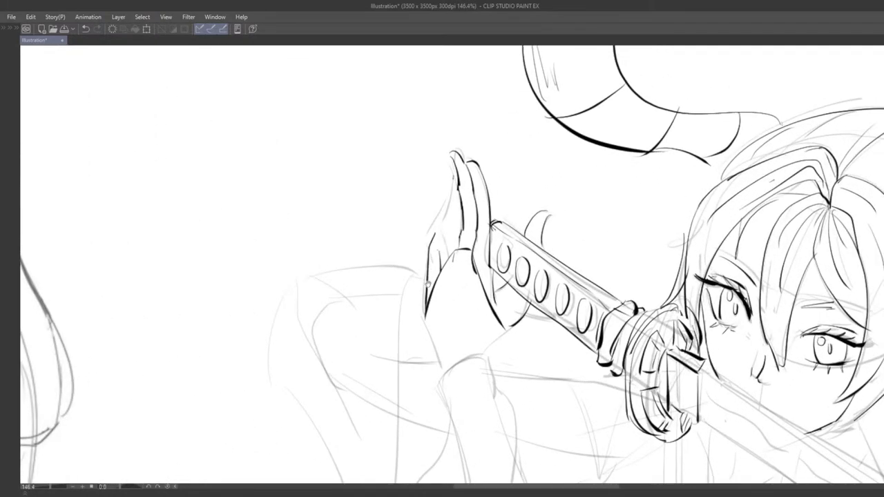
{"action": "left_click_drag", "start_coordinate": [499, 311], "coordinate": [456, 286]}
{"action": "mouse_move", "coordinate": [379, 171]}
{"action": "left_mouse_down"}
{"action": "mouse_move", "coordinate": [385, 206]}
{"action": "mouse_move", "coordinate": [369, 209]}
{"action": "mouse_move", "coordinate": [377, 195]}
{"action": "left_mouse_up"}
{"action": "left_click_drag", "start_coordinate": [391, 223], "coordinate": [392, 230]}
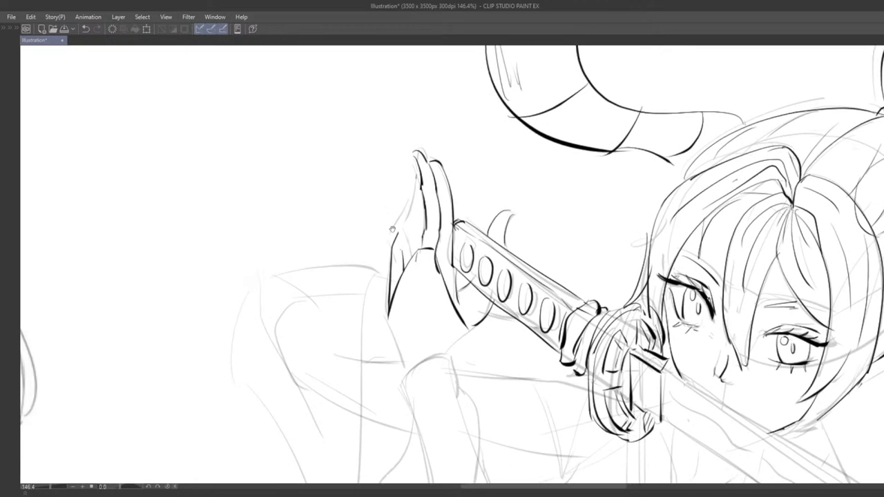
{"action": "left_click_drag", "start_coordinate": [421, 189], "coordinate": [412, 228]}
{"action": "key", "text": "ctrl+z"}
{"action": "key", "text": "ctrl+z"}
{"action": "mouse_move", "coordinate": [417, 172]}
{"action": "left_mouse_down"}
{"action": "mouse_move", "coordinate": [410, 219]}
{"action": "mouse_move", "coordinate": [432, 230]}
{"action": "mouse_move", "coordinate": [395, 224]}
{"action": "left_mouse_up"}
{"action": "key", "text": "ctrl+z"}
{"action": "key", "text": "ctrl+z"}
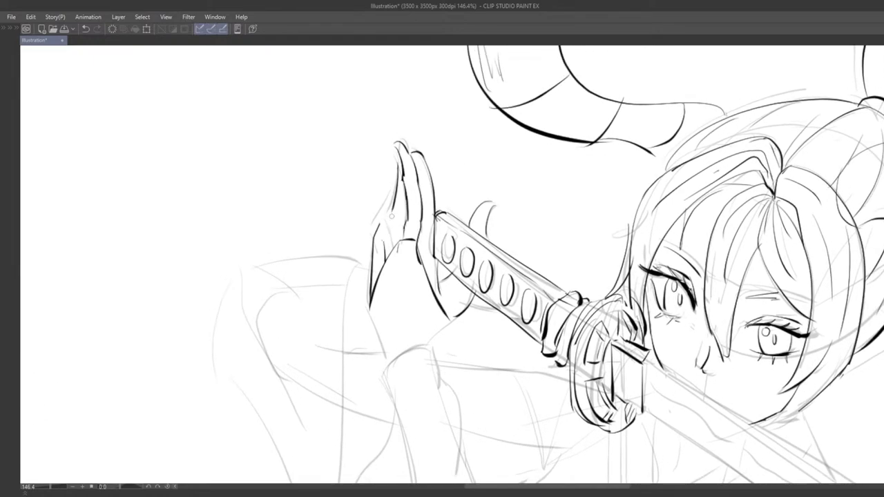
Ink the third finger's inner edge alongside the second finger down to the palm, replacing missed strokes.
{"action": "key", "text": "ctrl+z"}
{"action": "key", "text": "ctrl+z"}
{"action": "mouse_move", "coordinate": [398, 166]}
{"action": "left_mouse_down"}
{"action": "mouse_move", "coordinate": [392, 212]}
{"action": "mouse_move", "coordinate": [399, 211]}
{"action": "left_mouse_up"}
{"action": "key", "text": "ctrl+z"}
{"action": "left_click_drag", "start_coordinate": [399, 175], "coordinate": [397, 194]}
{"action": "key", "text": "ctrl+z"}
{"action": "left_click_drag", "start_coordinate": [399, 163], "coordinate": [398, 242]}
{"action": "key", "text": "ctrl+z"}
Ink the third finger's outer edge and continue it along the hand's side toward the wrist.
{"action": "mouse_move", "coordinate": [396, 211]}
{"action": "left_mouse_down"}
{"action": "mouse_move", "coordinate": [398, 252]}
{"action": "mouse_move", "coordinate": [372, 253]}
{"action": "left_mouse_up"}
{"action": "key", "text": "ctrl+z"}
{"action": "key", "text": "ctrl+z"}
{"action": "key", "text": "ctrl+z"}
{"action": "key", "text": "ctrl+z"}
{"action": "key", "text": "ctrl+z"}
{"action": "key", "text": "ctrl+z"}
{"action": "left_click_drag", "start_coordinate": [391, 210], "coordinate": [372, 292]}
{"action": "key", "text": "e"}
{"action": "key", "text": "ctrl+z"}
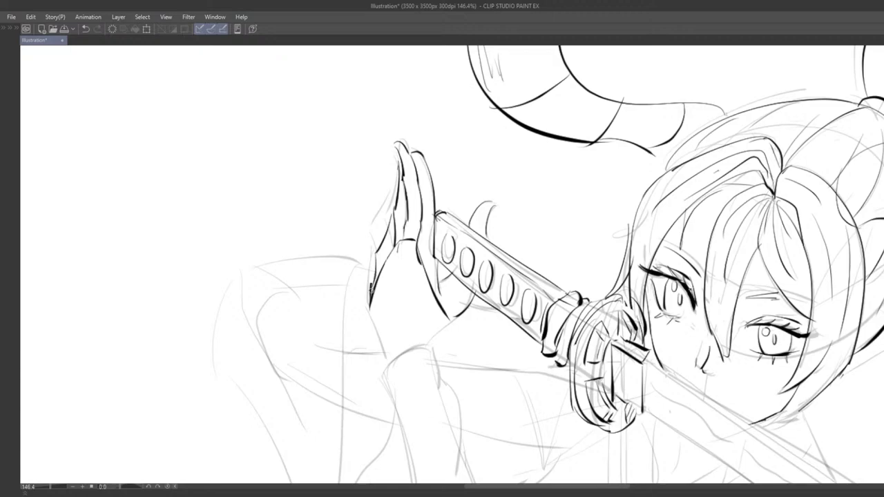
Remove the newly inked outer finger lines, including stray marks beside the second finger.
{"action": "scroll", "coordinate": [373, 287], "scroll_direction": "down", "scroll_amount": 5}
{"action": "scroll", "coordinate": [377, 287], "scroll_direction": "up", "scroll_amount": 3}
{"action": "key", "text": "ctrl+z"}
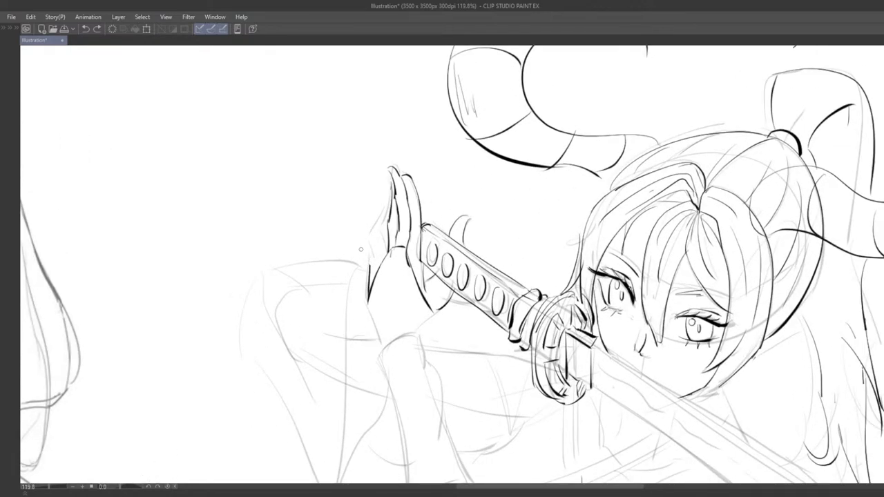
{"action": "scroll", "coordinate": [360, 255], "scroll_direction": "up", "scroll_amount": 2}
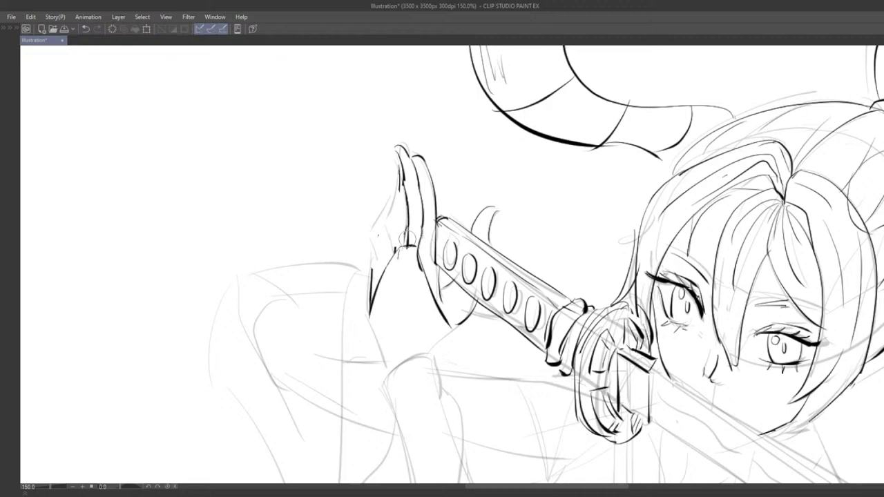
{"action": "mouse_move", "coordinate": [393, 192]}
{"action": "left_mouse_down"}
{"action": "mouse_move", "coordinate": [393, 180]}
{"action": "mouse_move", "coordinate": [392, 211]}
{"action": "left_mouse_up"}
{"action": "key", "text": "p"}
{"action": "key", "text": "ctrl+z"}
{"action": "key", "text": "ctrl+z"}
Ink the third finger's inner contour again from beneath the second fingertip to the finger base.
{"action": "mouse_move", "coordinate": [398, 167]}
{"action": "left_mouse_down"}
{"action": "mouse_move", "coordinate": [387, 221]}
{"action": "mouse_move", "coordinate": [398, 250]}
{"action": "left_mouse_up"}
{"action": "key", "text": "ctrl+z"}
{"action": "mouse_move", "coordinate": [399, 166]}
{"action": "left_mouse_down"}
{"action": "mouse_move", "coordinate": [393, 210]}
{"action": "mouse_move", "coordinate": [401, 247]}
{"action": "left_mouse_up"}
{"action": "key", "text": "ctrl+z"}
{"action": "key", "text": "ctrl+z"}
{"action": "key", "text": "ctrl+z"}
{"action": "mouse_move", "coordinate": [400, 166]}
{"action": "left_mouse_down"}
{"action": "mouse_move", "coordinate": [393, 200]}
{"action": "mouse_move", "coordinate": [404, 240]}
{"action": "left_mouse_up"}
{"action": "key", "text": "ctrl+z"}
{"action": "left_click_drag", "start_coordinate": [392, 202], "coordinate": [403, 247]}
{"action": "key", "text": "ctrl+z"}
Ink the outer contour of the third and little fingers down the side of the hand and check the shape.
{"action": "mouse_move", "coordinate": [388, 192]}
{"action": "left_mouse_down"}
{"action": "mouse_move", "coordinate": [380, 232]}
{"action": "mouse_move", "coordinate": [387, 262]}
{"action": "mouse_move", "coordinate": [371, 285]}
{"action": "left_mouse_up"}
{"action": "key", "text": "ctrl+z"}
{"action": "key", "text": "e"}
{"action": "key", "text": "p"}
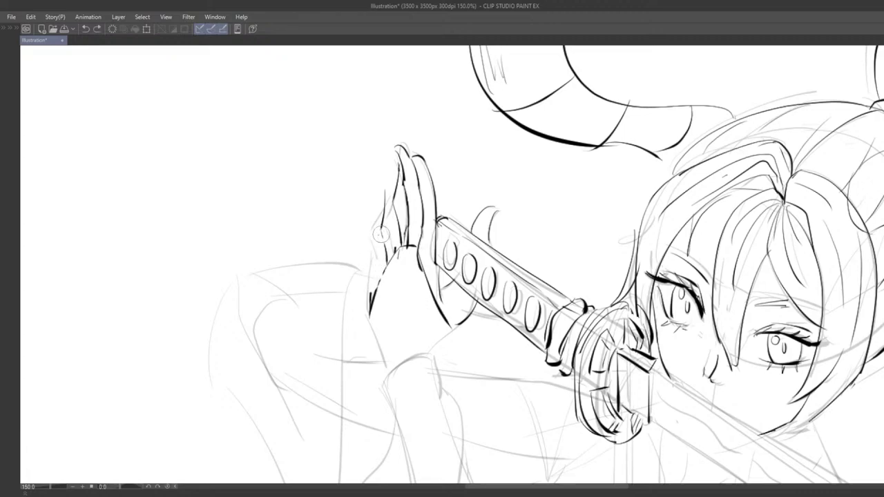
{"action": "key", "text": "p"}
{"action": "left_click_drag", "start_coordinate": [381, 235], "coordinate": [374, 292]}
{"action": "key", "text": "ctrl+z"}
{"action": "key", "text": "ctrl+z"}
{"action": "left_click_drag", "start_coordinate": [380, 233], "coordinate": [371, 294]}
{"action": "scroll", "coordinate": [387, 188], "scroll_direction": "down", "scroll_amount": 6}
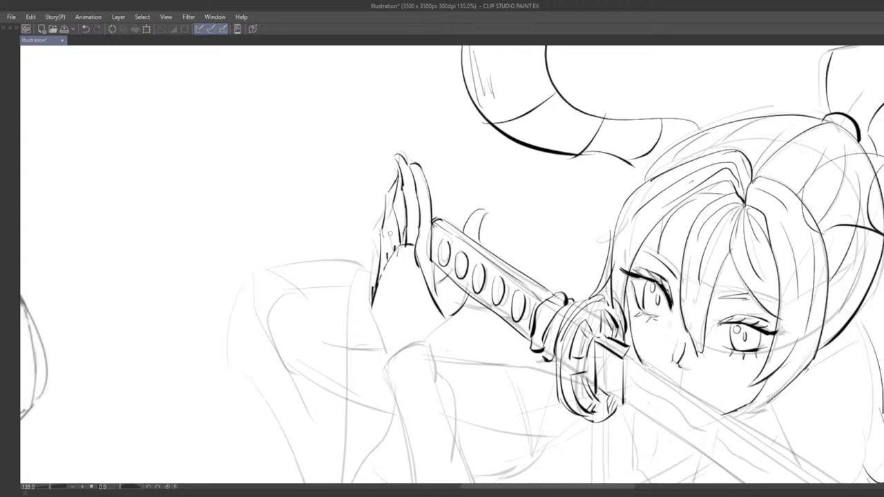
{"action": "scroll", "coordinate": [401, 183], "scroll_direction": "up", "scroll_amount": 3}
{"action": "scroll", "coordinate": [449, 187], "scroll_direction": "up", "scroll_amount": 3}
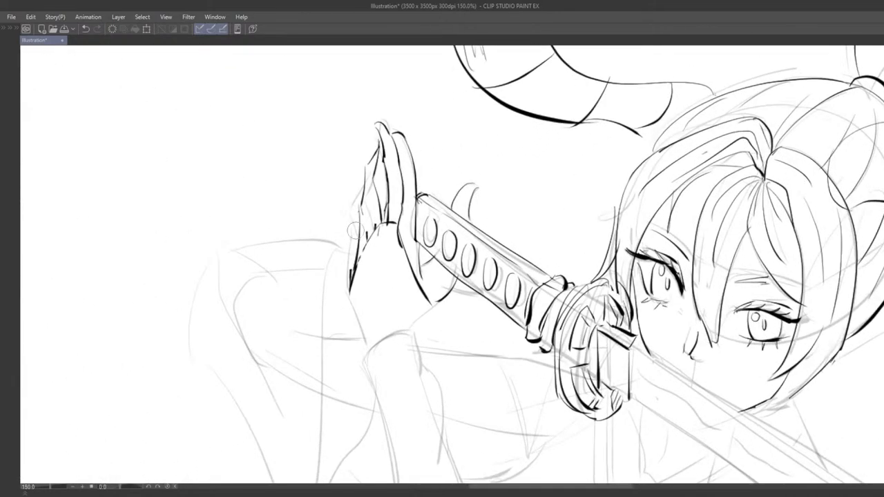
Remove the third and little finger contours from the raised hand.
{"action": "mouse_move", "coordinate": [363, 214]}
{"action": "left_mouse_down"}
{"action": "mouse_move", "coordinate": [363, 166]}
{"action": "mouse_move", "coordinate": [374, 182]}
{"action": "mouse_move", "coordinate": [373, 160]}
{"action": "mouse_move", "coordinate": [378, 201]}
{"action": "mouse_move", "coordinate": [353, 260]}
{"action": "left_mouse_up"}
{"action": "mouse_move", "coordinate": [367, 192]}
{"action": "left_mouse_down"}
{"action": "mouse_move", "coordinate": [406, 205]}
{"action": "mouse_move", "coordinate": [419, 235]}
{"action": "left_mouse_up"}
{"action": "key", "text": "ctrl+z"}
{"action": "key", "text": "ctrl+z"}
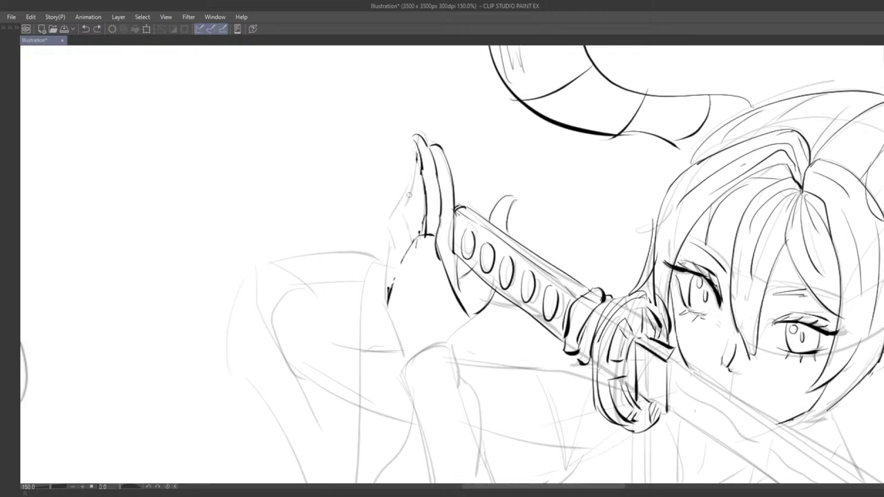
Ink a slim inner edge for the third finger, bowing away from the second finger and meeting the palm.
{"action": "left_click_drag", "start_coordinate": [409, 190], "coordinate": [418, 233]}
{"action": "key", "text": "ctrl+z"}
{"action": "left_click_drag", "start_coordinate": [413, 191], "coordinate": [412, 240]}
{"action": "key", "text": "ctrl+z"}
{"action": "key", "text": "ctrl+z"}
{"action": "left_click_drag", "start_coordinate": [410, 191], "coordinate": [420, 156]}
{"action": "key", "text": "ctrl+z"}
Re-ink the raised hand's outer edge from the little finger's base toward the wrist and erase stray ends.
{"action": "left_click_drag", "start_coordinate": [408, 198], "coordinate": [388, 287]}
{"action": "key", "text": "ctrl+z"}
{"action": "key", "text": "ctrl+z"}
{"action": "key", "text": "ctrl+z"}
{"action": "mouse_move", "coordinate": [397, 245]}
{"action": "left_mouse_down"}
{"action": "mouse_move", "coordinate": [385, 290]}
{"action": "mouse_move", "coordinate": [395, 296]}
{"action": "left_mouse_up"}
{"action": "key", "text": "e"}
{"action": "key", "text": "p"}
{"action": "key", "text": "ctrl+z"}
{"action": "left_click_drag", "start_coordinate": [405, 261], "coordinate": [389, 295]}
{"action": "key", "text": "e"}
{"action": "left_click_drag", "start_coordinate": [400, 235], "coordinate": [404, 209]}
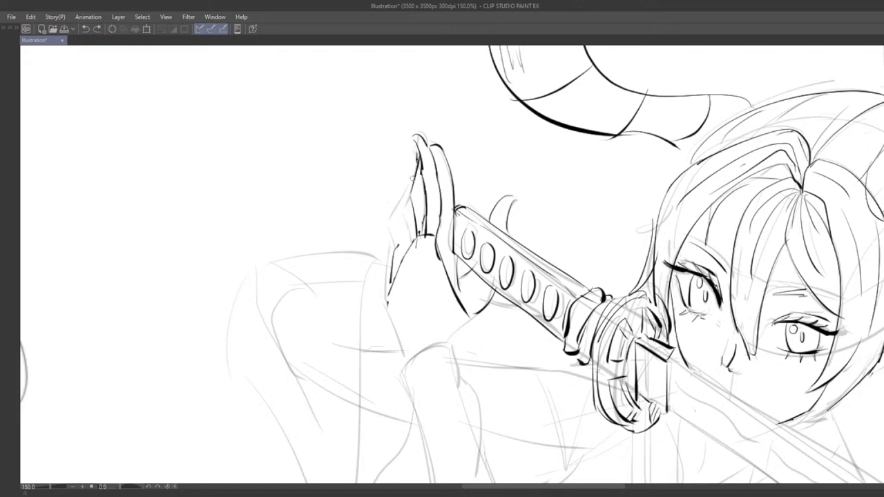
Ink the outer edge joining the third and little fingers to the hand, and compare the figure with the reference.
{"action": "left_click_drag", "start_coordinate": [411, 177], "coordinate": [395, 247]}
{"action": "scroll", "coordinate": [399, 268], "scroll_direction": "down", "scroll_amount": 3}
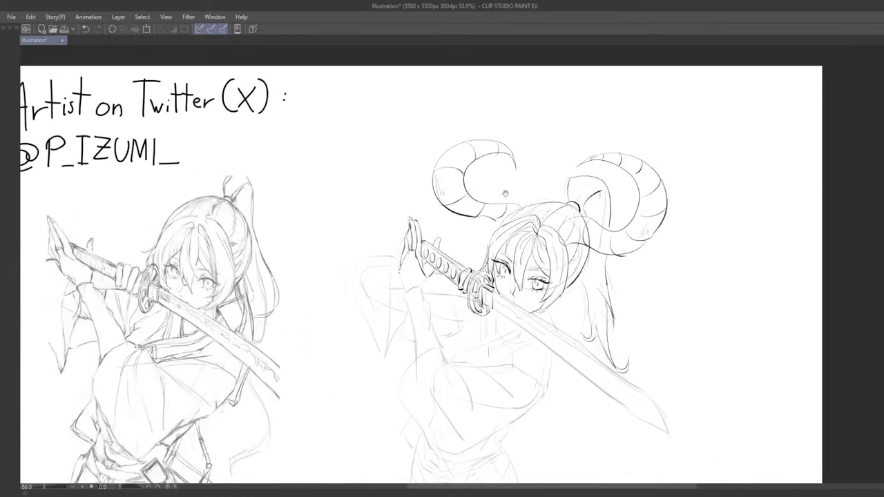
{"action": "left_click_drag", "start_coordinate": [506, 210], "coordinate": [526, 190]}
{"action": "scroll", "coordinate": [431, 207], "scroll_direction": "up", "scroll_amount": 6}
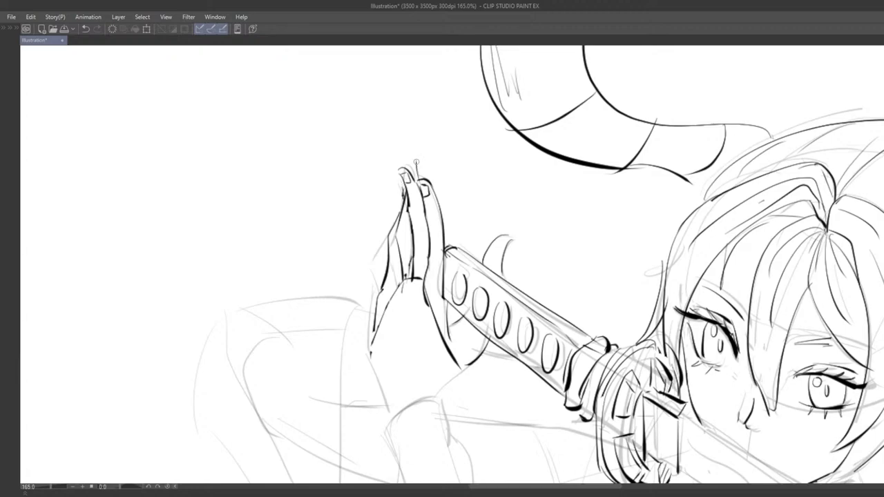
Try to ink small fingernails on the tips of the first two raised fingers.
{"action": "key", "text": "ctrl+z"}
{"action": "mouse_move", "coordinate": [416, 182]}
{"action": "left_mouse_down"}
{"action": "mouse_move", "coordinate": [418, 155]}
{"action": "mouse_move", "coordinate": [427, 182]}
{"action": "left_mouse_up"}
{"action": "key", "text": "ctrl+z"}
{"action": "key", "text": "ctrl+z"}
{"action": "key", "text": "ctrl+z"}
{"action": "scroll", "coordinate": [482, 208], "scroll_direction": "down", "scroll_amount": 3}
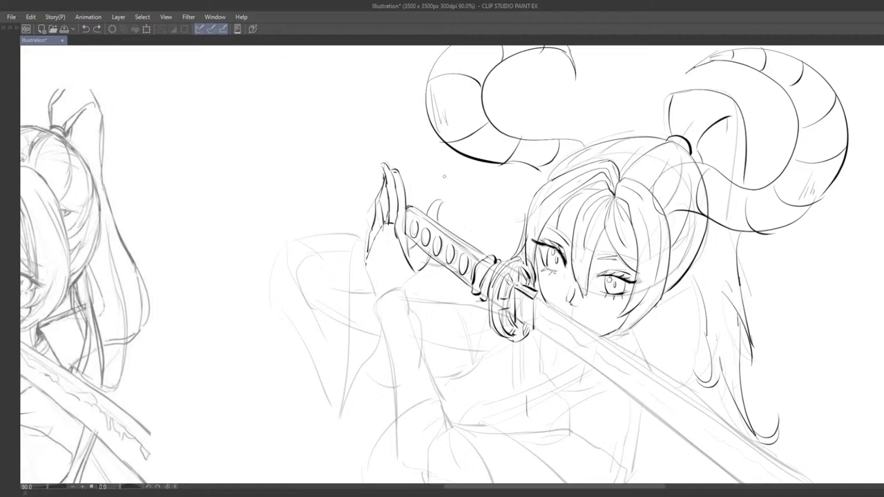
{"action": "scroll", "coordinate": [444, 177], "scroll_direction": "up", "scroll_amount": 4}
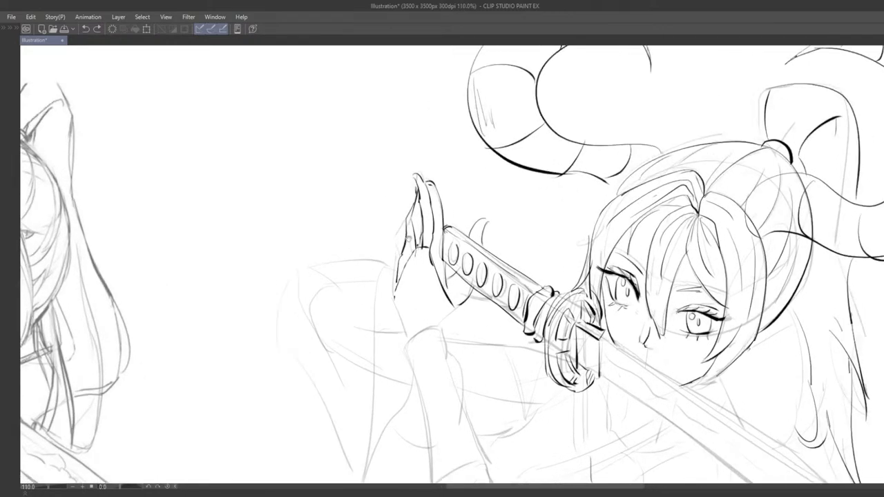
Ink a long pointed nail on the tip of the raised finger nearest the handle and check it at different magnifications.
{"action": "mouse_move", "coordinate": [426, 226]}
{"action": "left_mouse_down"}
{"action": "mouse_move", "coordinate": [425, 179]}
{"action": "mouse_move", "coordinate": [445, 219]}
{"action": "mouse_move", "coordinate": [438, 236]}
{"action": "mouse_move", "coordinate": [447, 232]}
{"action": "mouse_move", "coordinate": [425, 197]}
{"action": "left_mouse_up"}
{"action": "key", "text": "ctrl+z"}
{"action": "key", "text": "ctrl+z"}
{"action": "key", "text": "ctrl+z"}
{"action": "key", "text": "ctrl+z"}
{"action": "key", "text": "ctrl+z"}
{"action": "mouse_move", "coordinate": [429, 219]}
{"action": "left_mouse_down"}
{"action": "mouse_move", "coordinate": [424, 177]}
{"action": "mouse_move", "coordinate": [446, 221]}
{"action": "left_mouse_up"}
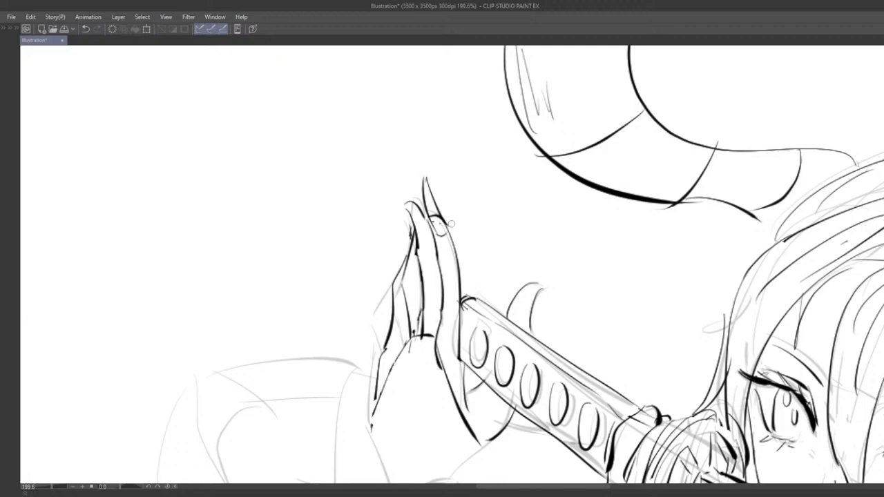
{"action": "scroll", "coordinate": [458, 239], "scroll_direction": "down", "scroll_amount": 3}
{"action": "scroll", "coordinate": [457, 238], "scroll_direction": "up", "scroll_amount": 2}
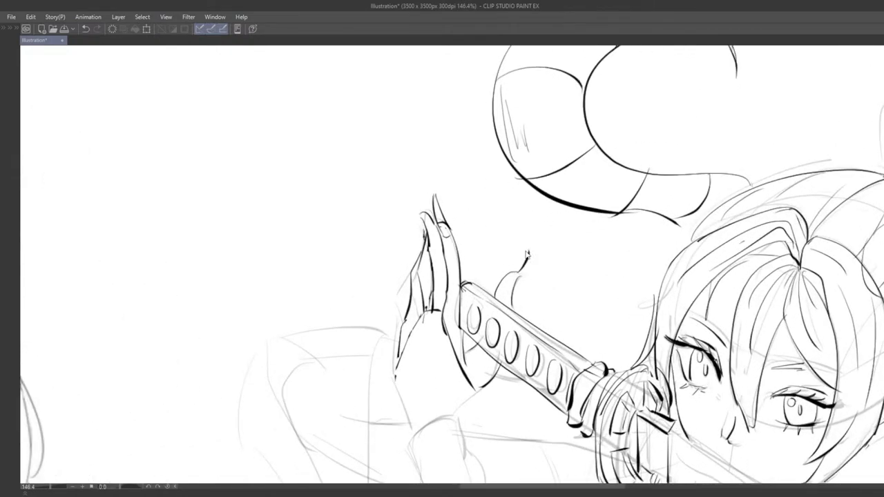
Ink a curved pointed nail on the thumb behind the sword handle and check it against the whole figure.
{"action": "mouse_move", "coordinate": [523, 255]}
{"action": "left_mouse_down"}
{"action": "mouse_move", "coordinate": [516, 296]}
{"action": "mouse_move", "coordinate": [533, 258]}
{"action": "left_mouse_up"}
{"action": "scroll", "coordinate": [516, 284], "scroll_direction": "up", "scroll_amount": 2}
{"action": "key", "text": "ctrl+z"}
{"action": "key", "text": "ctrl+z"}
{"action": "mouse_move", "coordinate": [518, 278]}
{"action": "left_mouse_down"}
{"action": "mouse_move", "coordinate": [539, 266]}
{"action": "mouse_move", "coordinate": [521, 295]}
{"action": "mouse_move", "coordinate": [539, 261]}
{"action": "left_mouse_up"}
{"action": "key", "text": "ctrl+z"}
{"action": "key", "text": "ctrl+z"}
{"action": "mouse_move", "coordinate": [538, 261]}
{"action": "left_mouse_down"}
{"action": "mouse_move", "coordinate": [518, 285]}
{"action": "mouse_move", "coordinate": [519, 311]}
{"action": "left_mouse_up"}
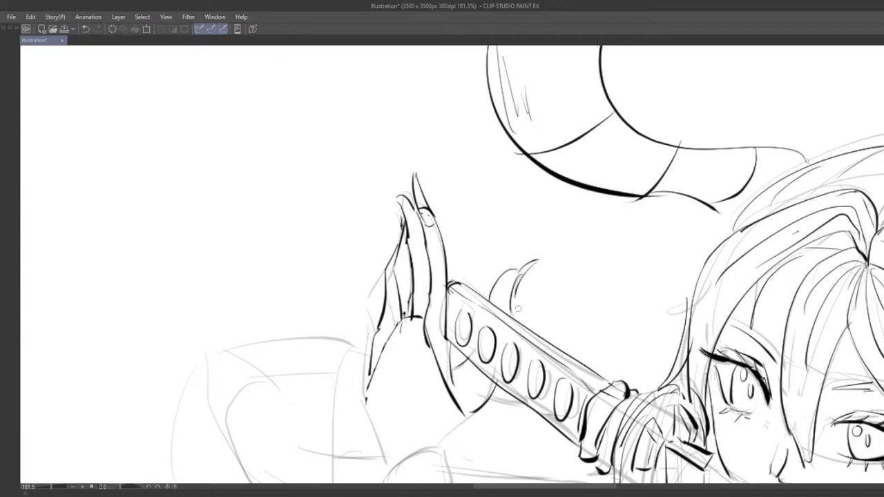
{"action": "scroll", "coordinate": [519, 310], "scroll_direction": "down", "scroll_amount": 10}
{"action": "scroll", "coordinate": [562, 270], "scroll_direction": "up", "scroll_amount": 1}
{"action": "left_click_drag", "start_coordinate": [563, 270], "coordinate": [593, 204]}
{"action": "scroll", "coordinate": [592, 204], "scroll_direction": "up", "scroll_amount": 5}
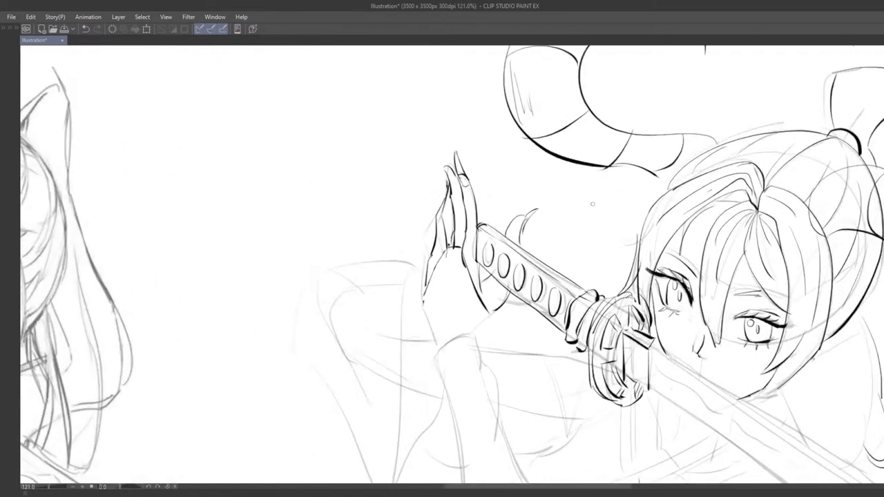
Undo the long fingernail and try to ink a slimmer pointed nail on the raised finger nearest the handle.
{"action": "key", "text": "ctrl+z"}
{"action": "left_click_drag", "start_coordinate": [430, 199], "coordinate": [440, 203]}
{"action": "key", "text": "ctrl+z"}
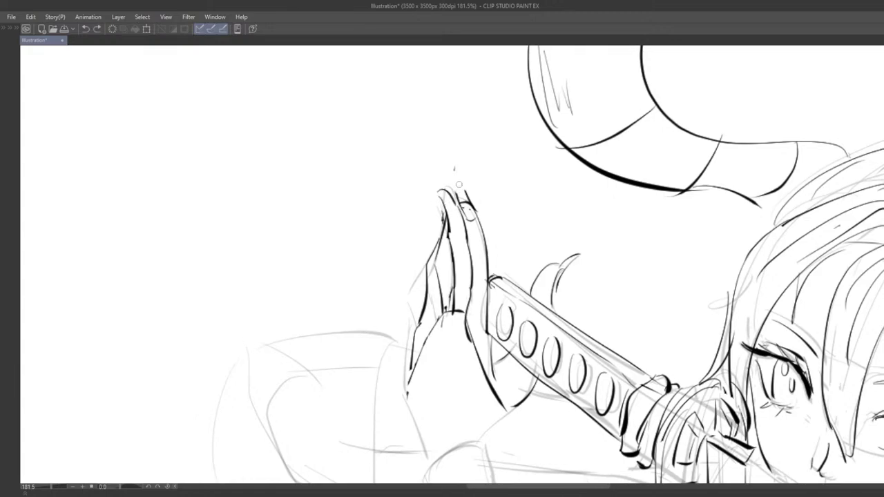
{"action": "mouse_move", "coordinate": [449, 168]}
{"action": "left_mouse_down"}
{"action": "mouse_move", "coordinate": [465, 194]}
{"action": "mouse_move", "coordinate": [469, 205]}
{"action": "left_mouse_up"}
{"action": "left_click_drag", "start_coordinate": [448, 174], "coordinate": [472, 210]}
{"action": "key", "text": "ctrl+z"}
{"action": "left_click_drag", "start_coordinate": [448, 175], "coordinate": [474, 219]}
{"action": "key", "text": "ctrl+z"}
{"action": "mouse_move", "coordinate": [449, 175]}
{"action": "left_mouse_down"}
{"action": "mouse_move", "coordinate": [475, 219]}
{"action": "mouse_move", "coordinate": [475, 210]}
{"action": "left_mouse_up"}
{"action": "key", "text": "ctrl+z"}
Try to ink thin pointed nails on the remaining raised fingertips and compare the hand with the reference.
{"action": "mouse_move", "coordinate": [418, 176]}
{"action": "left_mouse_down"}
{"action": "mouse_move", "coordinate": [453, 219]}
{"action": "mouse_move", "coordinate": [453, 202]}
{"action": "left_mouse_up"}
{"action": "key", "text": "ctrl+z"}
{"action": "left_click_drag", "start_coordinate": [417, 176], "coordinate": [454, 204]}
{"action": "mouse_move", "coordinate": [467, 241]}
{"action": "left_mouse_down"}
{"action": "mouse_move", "coordinate": [470, 225]}
{"action": "mouse_move", "coordinate": [429, 242]}
{"action": "mouse_move", "coordinate": [469, 200]}
{"action": "left_mouse_up"}
{"action": "scroll", "coordinate": [446, 238], "scroll_direction": "down", "scroll_amount": 10}
{"action": "scroll", "coordinate": [541, 131], "scroll_direction": "up", "scroll_amount": 10}
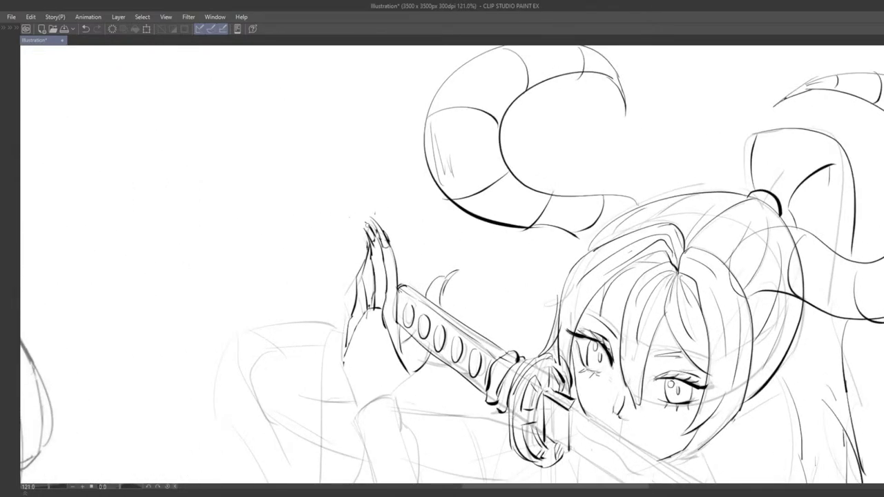
{"action": "left_click_drag", "start_coordinate": [367, 226], "coordinate": [371, 249]}
{"action": "scroll", "coordinate": [499, 252], "scroll_direction": "down", "scroll_amount": 10}
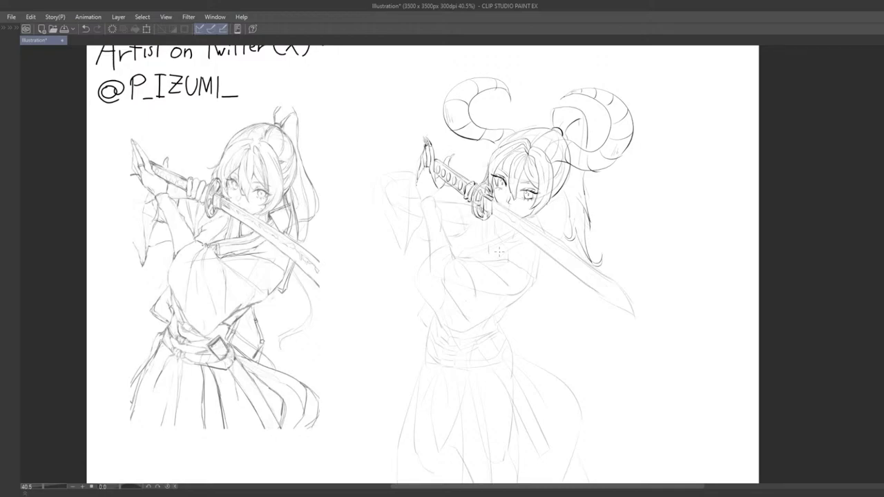
{"action": "left_click_drag", "start_coordinate": [471, 337], "coordinate": [470, 357]}
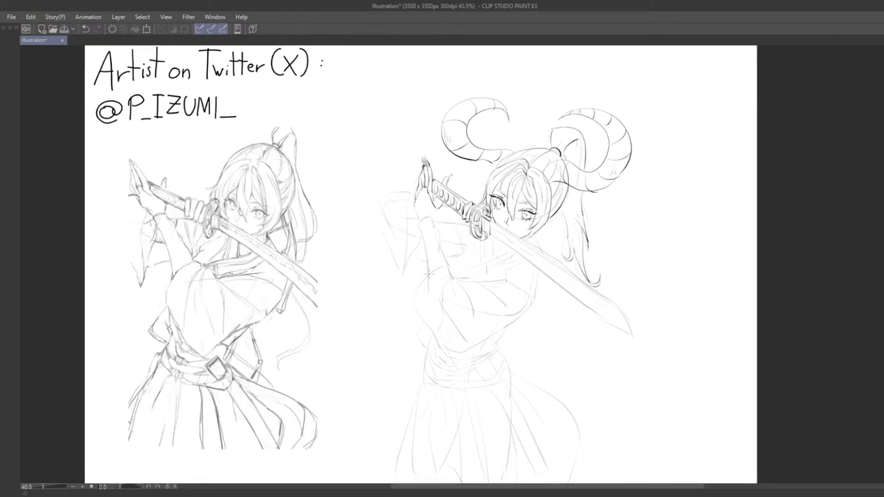
{"action": "scroll", "coordinate": [402, 248], "scroll_direction": "up", "scroll_amount": 5}
{"action": "left_click_drag", "start_coordinate": [396, 246], "coordinate": [377, 380]}
{"action": "scroll", "coordinate": [392, 289], "scroll_direction": "up", "scroll_amount": 1}
{"action": "scroll", "coordinate": [393, 288], "scroll_direction": "up", "scroll_amount": 2}
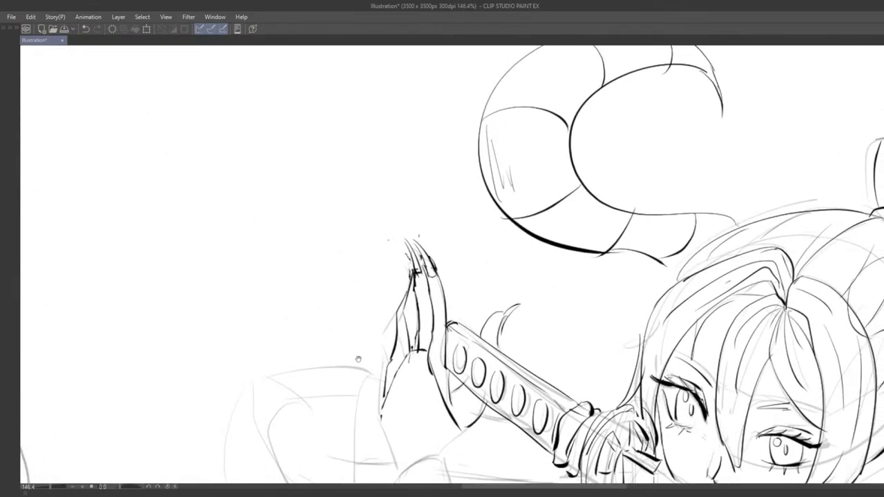
{"action": "scroll", "coordinate": [391, 283], "scroll_direction": "up", "scroll_amount": 1}
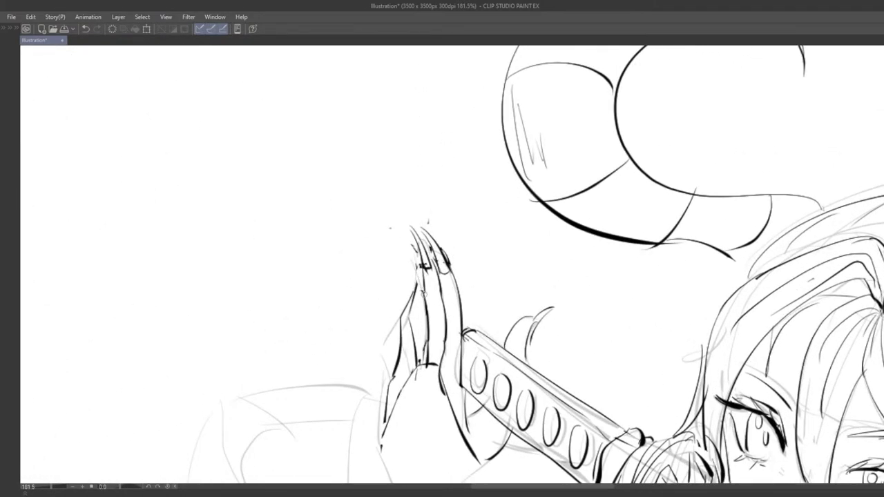
Undo the fingertip nails and try to ink a short curved nail on the middle raised finger.
{"action": "mouse_move", "coordinate": [409, 262]}
{"action": "left_mouse_down"}
{"action": "mouse_move", "coordinate": [439, 239]}
{"action": "mouse_move", "coordinate": [443, 249]}
{"action": "mouse_move", "coordinate": [424, 254]}
{"action": "mouse_move", "coordinate": [431, 243]}
{"action": "mouse_move", "coordinate": [419, 257]}
{"action": "mouse_move", "coordinate": [424, 291]}
{"action": "left_mouse_up"}
{"action": "key", "text": "ctrl+z"}
{"action": "key", "text": "ctrl+z"}
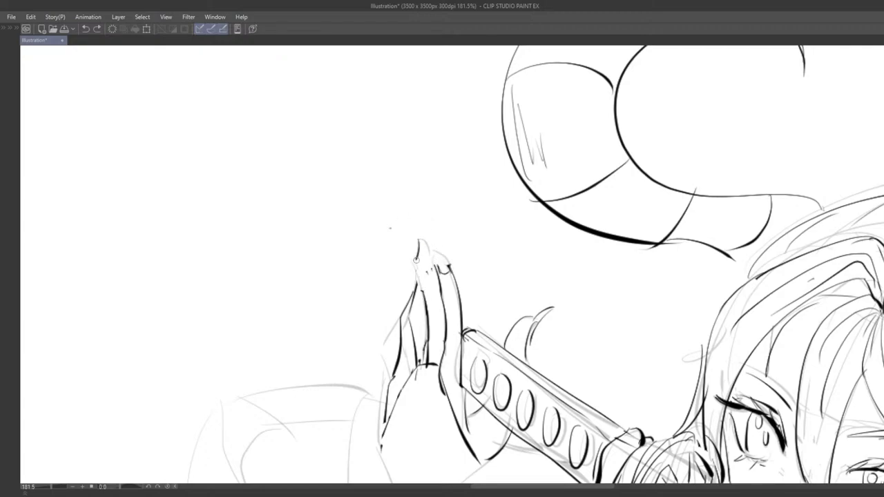
{"action": "mouse_move", "coordinate": [416, 260]}
{"action": "left_mouse_down"}
{"action": "mouse_move", "coordinate": [434, 273]}
{"action": "mouse_move", "coordinate": [416, 245]}
{"action": "mouse_move", "coordinate": [425, 294]}
{"action": "mouse_move", "coordinate": [421, 247]}
{"action": "left_mouse_up"}
{"action": "key", "text": "ctrl+z"}
{"action": "left_click_drag", "start_coordinate": [422, 266], "coordinate": [419, 275]}
{"action": "mouse_move", "coordinate": [421, 240]}
{"action": "left_mouse_down"}
{"action": "mouse_move", "coordinate": [435, 302]}
{"action": "mouse_move", "coordinate": [414, 248]}
{"action": "mouse_move", "coordinate": [452, 279]}
{"action": "mouse_move", "coordinate": [456, 306]}
{"action": "mouse_move", "coordinate": [425, 255]}
{"action": "left_mouse_up"}
{"action": "key", "text": "ctrl+z"}
{"action": "key", "text": "ctrl+z"}
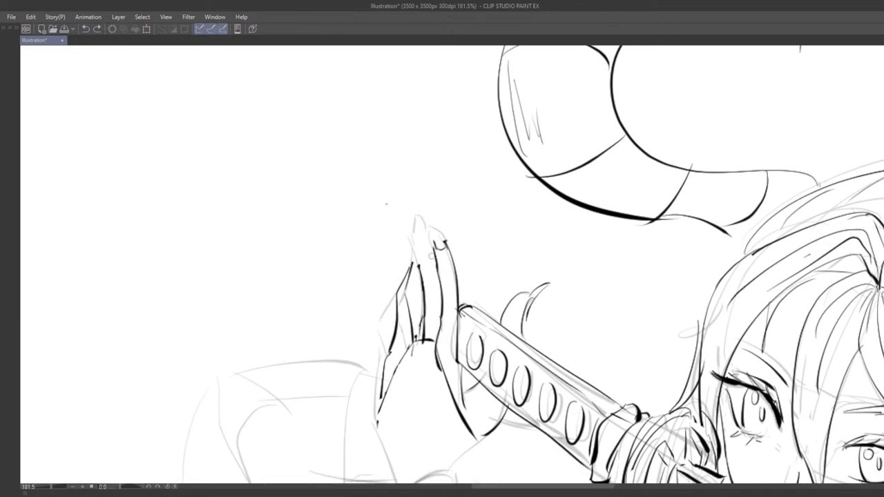
Ink tapered, pointed tips on the two raised fingers nearest the handle, following the sketch.
{"action": "left_click_drag", "start_coordinate": [416, 215], "coordinate": [417, 264]}
{"action": "key", "text": "ctrl+z"}
{"action": "key", "text": "ctrl+z"}
{"action": "key", "text": "ctrl+z"}
{"action": "mouse_move", "coordinate": [415, 213]}
{"action": "left_mouse_down"}
{"action": "mouse_move", "coordinate": [417, 243]}
{"action": "mouse_move", "coordinate": [450, 237]}
{"action": "mouse_move", "coordinate": [453, 265]}
{"action": "left_mouse_up"}
{"action": "key", "text": "e"}
{"action": "key", "text": "p"}
{"action": "key", "text": "ctrl+z"}
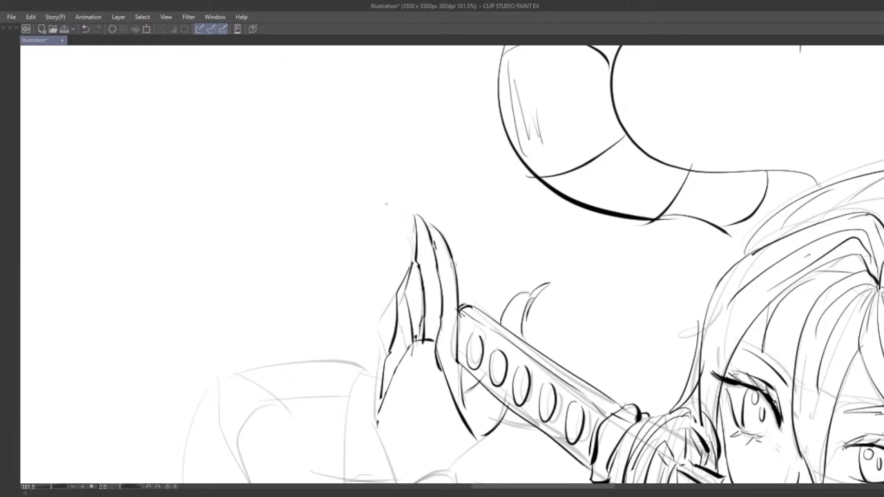
Clean up and ink the thumb's curved pointed tip behind the handle, and check the hand against the reference.
{"action": "scroll", "coordinate": [446, 255], "scroll_direction": "down", "scroll_amount": 13}
{"action": "left_click_drag", "start_coordinate": [518, 300], "coordinate": [523, 251]}
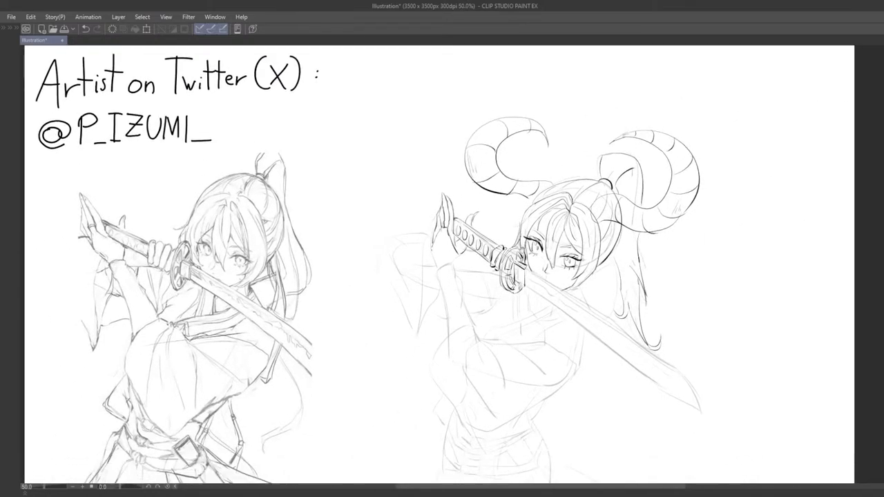
{"action": "scroll", "coordinate": [508, 215], "scroll_direction": "up", "scroll_amount": 4}
{"action": "scroll", "coordinate": [501, 202], "scroll_direction": "up", "scroll_amount": 4}
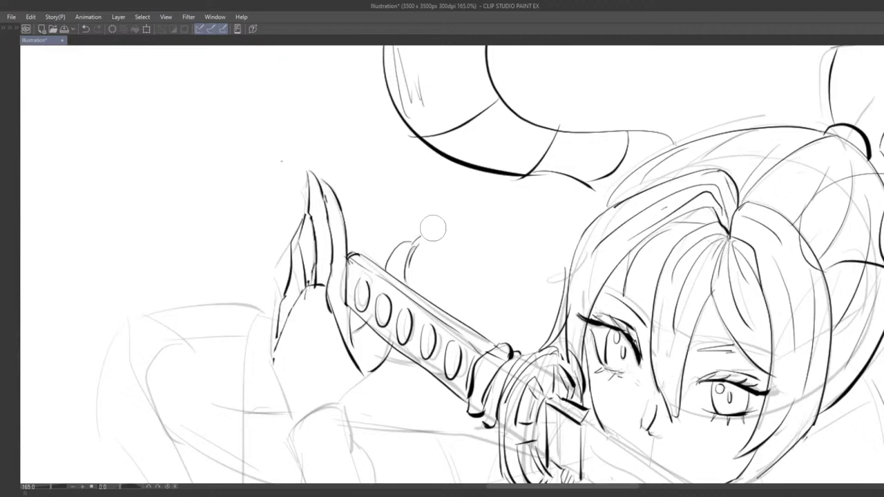
{"action": "mouse_move", "coordinate": [426, 258]}
{"action": "left_mouse_down"}
{"action": "mouse_move", "coordinate": [407, 267]}
{"action": "mouse_move", "coordinate": [419, 245]}
{"action": "left_mouse_up"}
{"action": "key", "text": "p"}
{"action": "key", "text": "ctrl+z"}
{"action": "scroll", "coordinate": [407, 289], "scroll_direction": "down", "scroll_amount": 7}
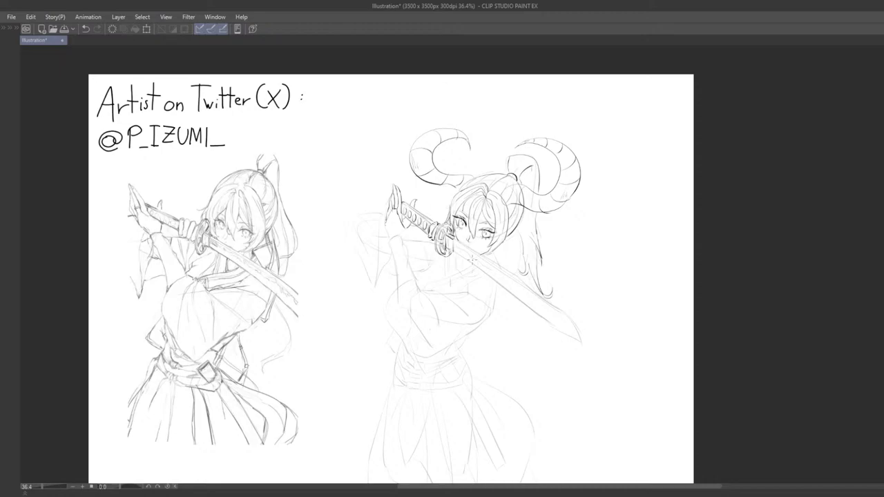
{"action": "scroll", "coordinate": [472, 259], "scroll_direction": "up", "scroll_amount": 5}
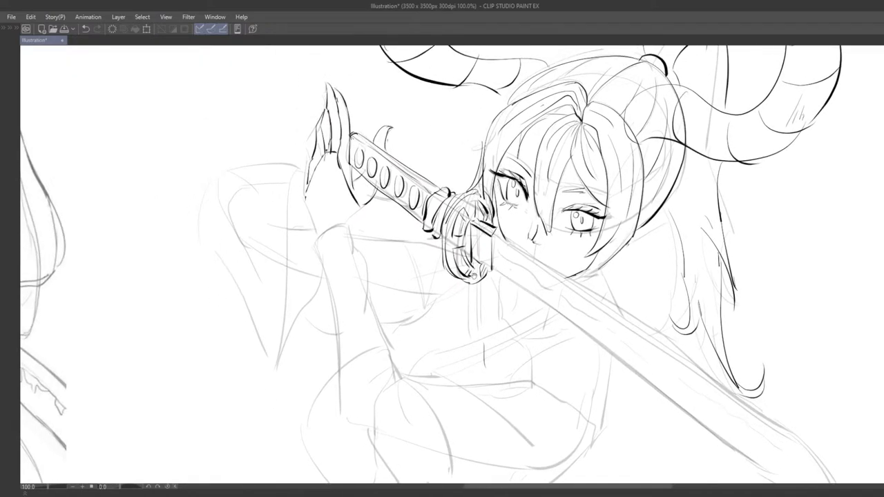
Ink the raised hand's outer edge down to the wrist and the line across the wrist.
{"action": "left_click_drag", "start_coordinate": [418, 242], "coordinate": [410, 225]}
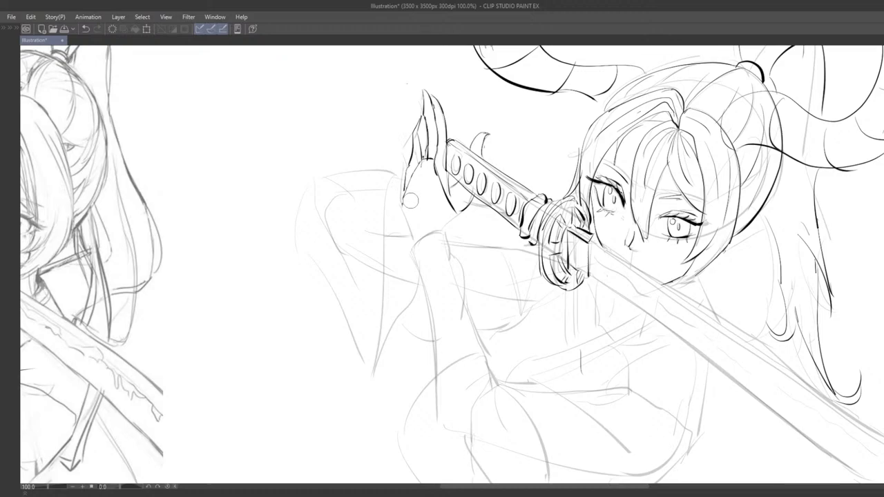
{"action": "left_click_drag", "start_coordinate": [404, 191], "coordinate": [416, 242]}
{"action": "key", "text": "ctrl+z"}
{"action": "mouse_move", "coordinate": [405, 191]}
{"action": "left_mouse_down"}
{"action": "mouse_move", "coordinate": [413, 240]}
{"action": "mouse_move", "coordinate": [443, 217]}
{"action": "left_mouse_up"}
{"action": "key", "text": "ctrl+z"}
{"action": "key", "text": "ctrl+z"}
{"action": "key", "text": "ctrl+z"}
{"action": "scroll", "coordinate": [458, 212], "scroll_direction": "down", "scroll_amount": 5}
{"action": "left_click_drag", "start_coordinate": [444, 266], "coordinate": [453, 280]}
{"action": "scroll", "coordinate": [421, 235], "scroll_direction": "up", "scroll_amount": 1}
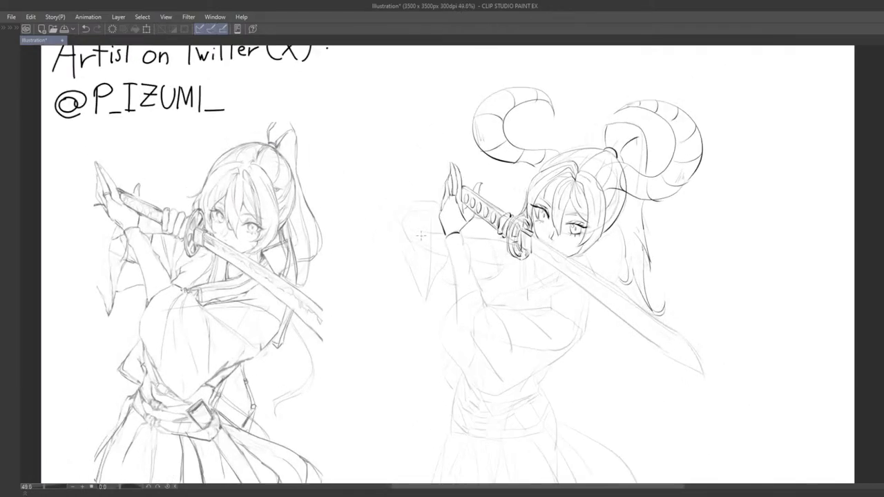
{"action": "scroll", "coordinate": [421, 236], "scroll_direction": "up", "scroll_amount": 4}
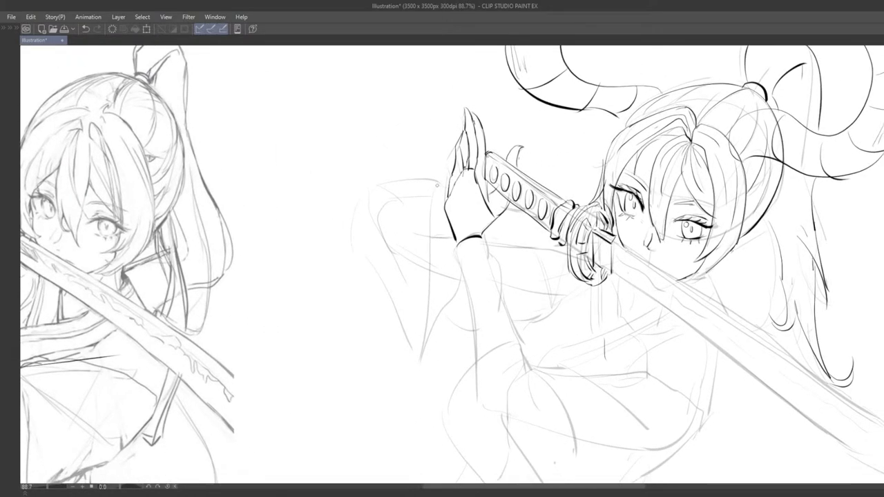
Ink the hanging sleeve's long vertical edge from beside the raised hand down to its pointed tip.
{"action": "key", "text": "ctrl+z"}
{"action": "left_click_drag", "start_coordinate": [437, 185], "coordinate": [423, 354]}
{"action": "key", "text": "ctrl+z"}
{"action": "key", "text": "ctrl+z"}
{"action": "mouse_move", "coordinate": [440, 184]}
{"action": "left_mouse_down"}
{"action": "mouse_move", "coordinate": [428, 215]}
{"action": "mouse_move", "coordinate": [420, 350]}
{"action": "left_mouse_up"}
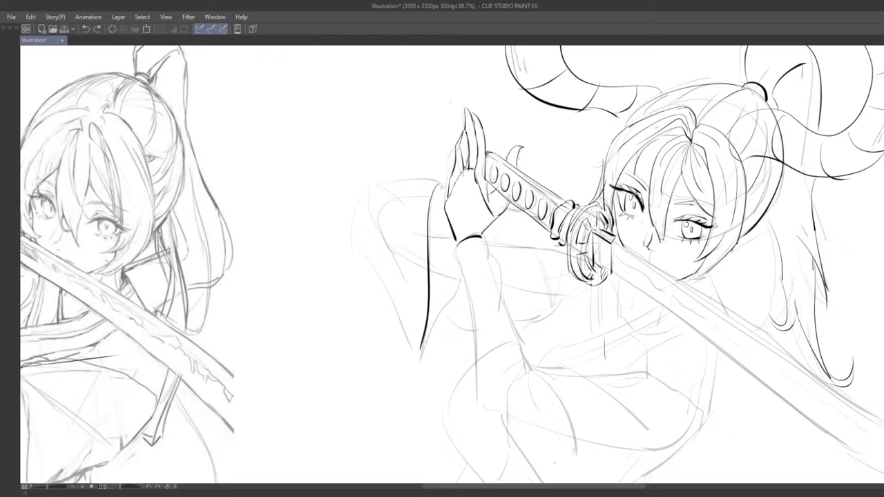
{"action": "key", "text": "ctrl+z"}
{"action": "left_click_drag", "start_coordinate": [441, 186], "coordinate": [421, 350]}
{"action": "key", "text": "ctrl+z"}
{"action": "key", "text": "ctrl+z"}
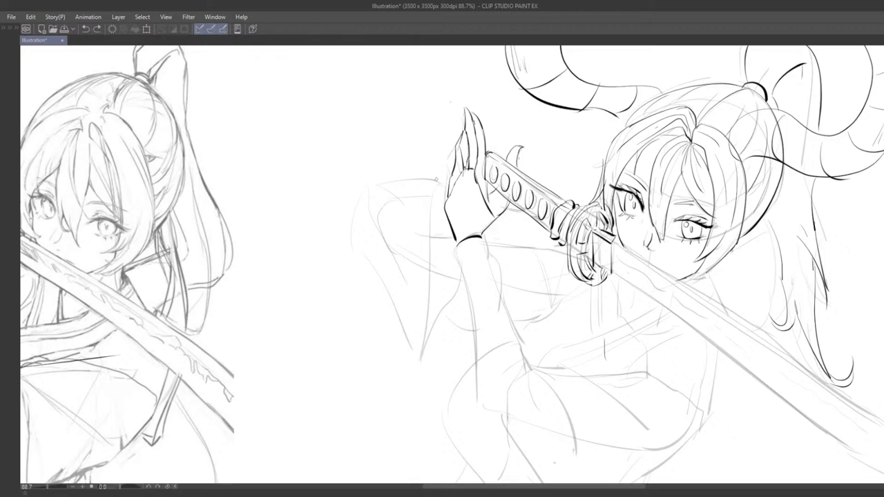
{"action": "left_click_drag", "start_coordinate": [440, 184], "coordinate": [428, 339]}
{"action": "key", "text": "ctrl+z"}
{"action": "left_click_drag", "start_coordinate": [438, 184], "coordinate": [421, 360]}
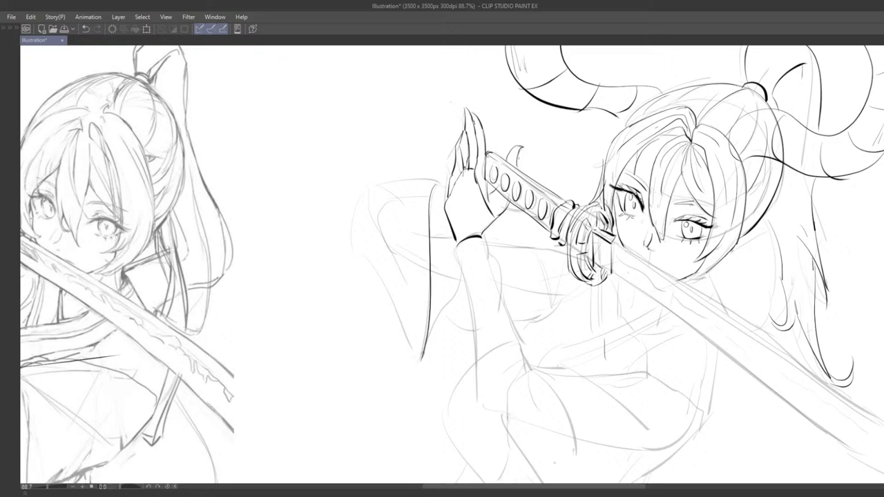
Ink the curved lower edge from the hanging sleeve's pointed tip up to the forearm.
{"action": "mouse_move", "coordinate": [463, 278]}
{"action": "left_mouse_down"}
{"action": "mouse_move", "coordinate": [429, 362]}
{"action": "mouse_move", "coordinate": [458, 280]}
{"action": "left_mouse_up"}
{"action": "key", "text": "ctrl+z"}
{"action": "key", "text": "ctrl+z"}
{"action": "left_click_drag", "start_coordinate": [426, 347], "coordinate": [459, 277]}
{"action": "key", "text": "ctrl+z"}
{"action": "left_click_drag", "start_coordinate": [439, 320], "coordinate": [459, 268]}
{"action": "key", "text": "ctrl+z"}
{"action": "mouse_move", "coordinate": [425, 360]}
{"action": "left_mouse_down"}
{"action": "mouse_move", "coordinate": [459, 270]}
{"action": "mouse_move", "coordinate": [453, 290]}
{"action": "left_mouse_up"}
{"action": "key", "text": "ctrl+z"}
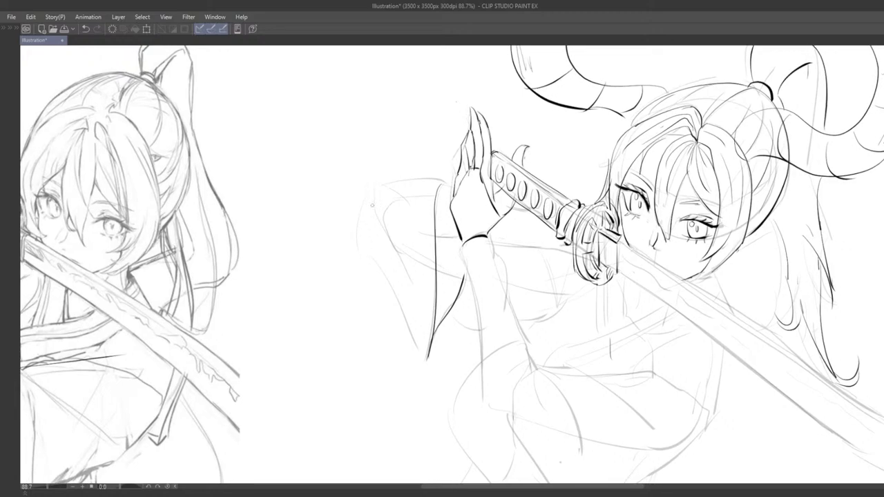
Ink the hanging sleeve's top edge and its rounded outer corner.
{"action": "key", "text": "ctrl+z"}
{"action": "left_click_drag", "start_coordinate": [365, 203], "coordinate": [442, 177]}
{"action": "key", "text": "ctrl+z"}
{"action": "left_click_drag", "start_coordinate": [366, 199], "coordinate": [358, 237]}
{"action": "key", "text": "ctrl+z"}
{"action": "mouse_move", "coordinate": [367, 195]}
{"action": "left_mouse_down"}
{"action": "mouse_move", "coordinate": [365, 254]}
{"action": "mouse_move", "coordinate": [403, 305]}
{"action": "left_mouse_up"}
{"action": "key", "text": "ctrl+z"}
{"action": "mouse_move", "coordinate": [359, 246]}
{"action": "left_mouse_down"}
{"action": "mouse_move", "coordinate": [417, 340]}
{"action": "mouse_move", "coordinate": [376, 308]}
{"action": "left_mouse_up"}
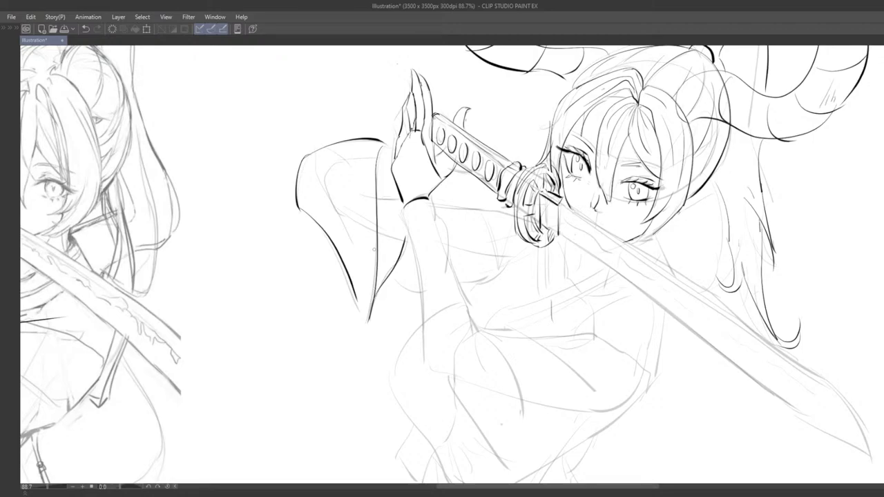
Re-ink the hanging sleeve's slanted outer edge from the rounded corner down to the pointed tip.
{"action": "left_click_drag", "start_coordinate": [372, 294], "coordinate": [412, 297]}
{"action": "key", "text": "ctrl+z"}
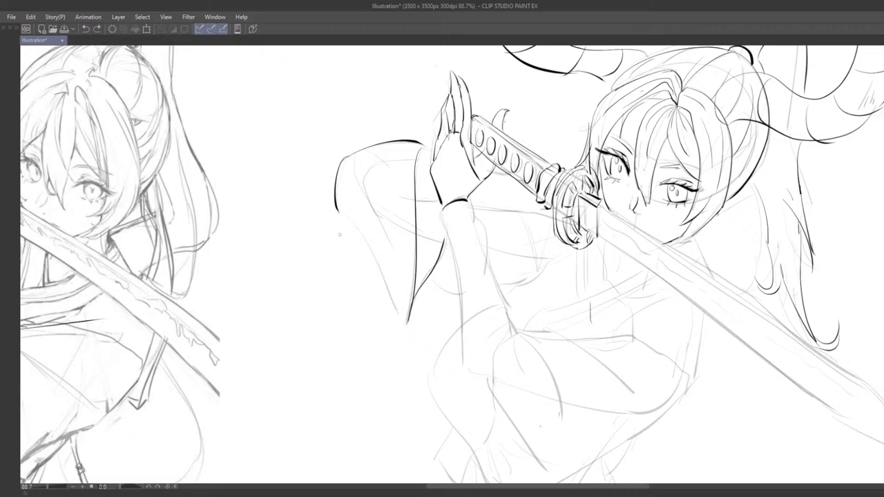
{"action": "left_click_drag", "start_coordinate": [338, 211], "coordinate": [396, 306]}
{"action": "key", "text": "ctrl+z"}
{"action": "key", "text": "ctrl+z"}
{"action": "left_click_drag", "start_coordinate": [337, 212], "coordinate": [407, 331]}
{"action": "key", "text": "ctrl+z"}
{"action": "left_click_drag", "start_coordinate": [338, 202], "coordinate": [403, 318]}
{"action": "key", "text": "ctrl+z"}
{"action": "key", "text": "ctrl+z"}
Ink a long diagonal fold line inside the hanging sleeve, starting from its upper outer corner.
{"action": "left_click_drag", "start_coordinate": [345, 159], "coordinate": [391, 229]}
{"action": "key", "text": "ctrl+z"}
{"action": "key", "text": "ctrl+z"}
{"action": "left_click_drag", "start_coordinate": [347, 159], "coordinate": [394, 235]}
{"action": "key", "text": "ctrl+z"}
{"action": "mouse_move", "coordinate": [347, 159]}
{"action": "left_mouse_down"}
{"action": "mouse_move", "coordinate": [388, 232]}
{"action": "mouse_move", "coordinate": [381, 178]}
{"action": "mouse_move", "coordinate": [404, 239]}
{"action": "mouse_move", "coordinate": [360, 192]}
{"action": "mouse_move", "coordinate": [406, 251]}
{"action": "mouse_move", "coordinate": [399, 237]}
{"action": "left_mouse_up"}
{"action": "key", "text": "ctrl+z"}
{"action": "key", "text": "ctrl+z"}
{"action": "key", "text": "ctrl+z"}
{"action": "key", "text": "ctrl+z"}
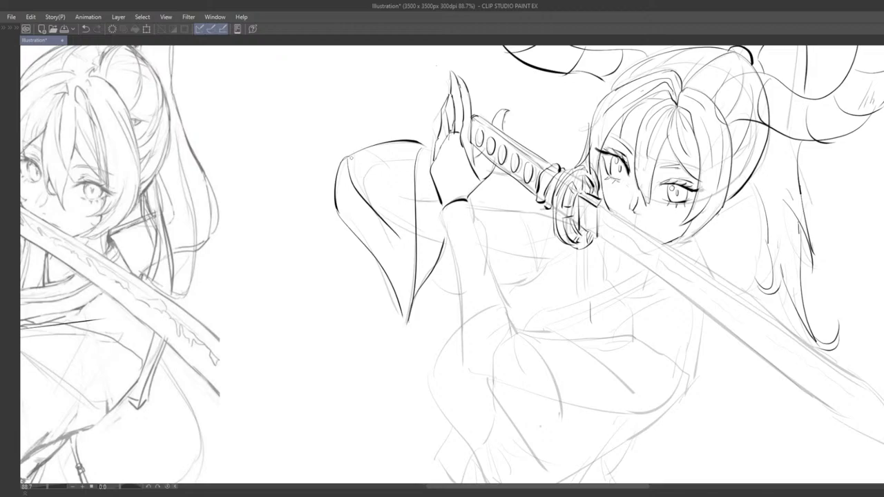
Add a short upper fold at the sleeve's outer corner and refine the long diagonal fold.
{"action": "key", "text": "ctrl+z"}
{"action": "left_click_drag", "start_coordinate": [351, 158], "coordinate": [391, 178]}
{"action": "left_click_drag", "start_coordinate": [347, 157], "coordinate": [342, 184]}
{"action": "scroll", "coordinate": [386, 215], "scroll_direction": "down", "scroll_amount": 10}
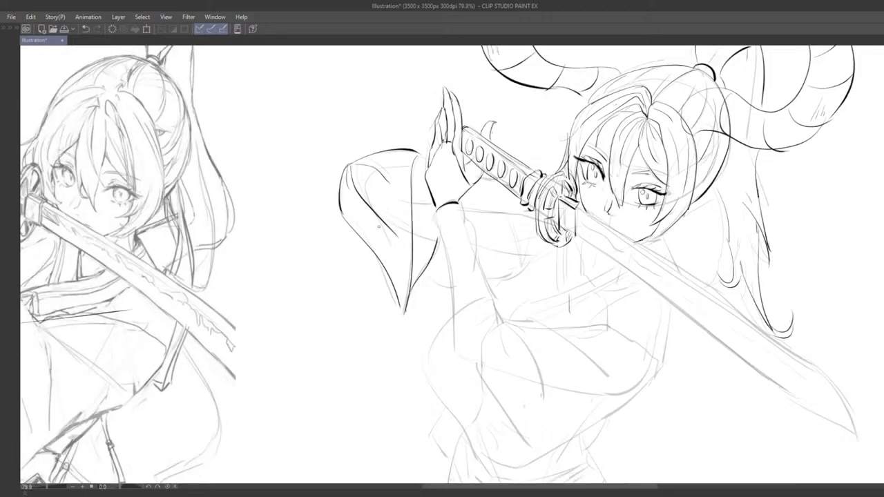
{"action": "scroll", "coordinate": [465, 207], "scroll_direction": "up", "scroll_amount": 5}
{"action": "scroll", "coordinate": [464, 201], "scroll_direction": "up", "scroll_amount": 3}
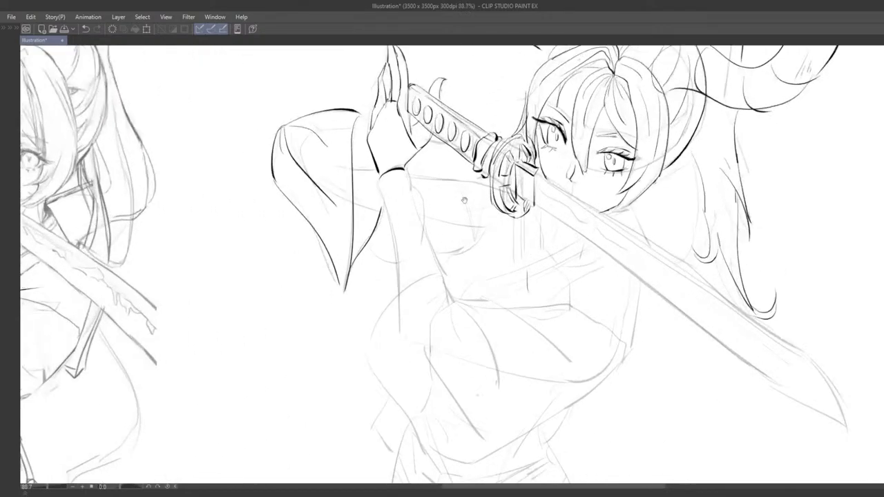
{"action": "key", "text": "ctrl+z"}
{"action": "left_click_drag", "start_coordinate": [278, 145], "coordinate": [297, 177]}
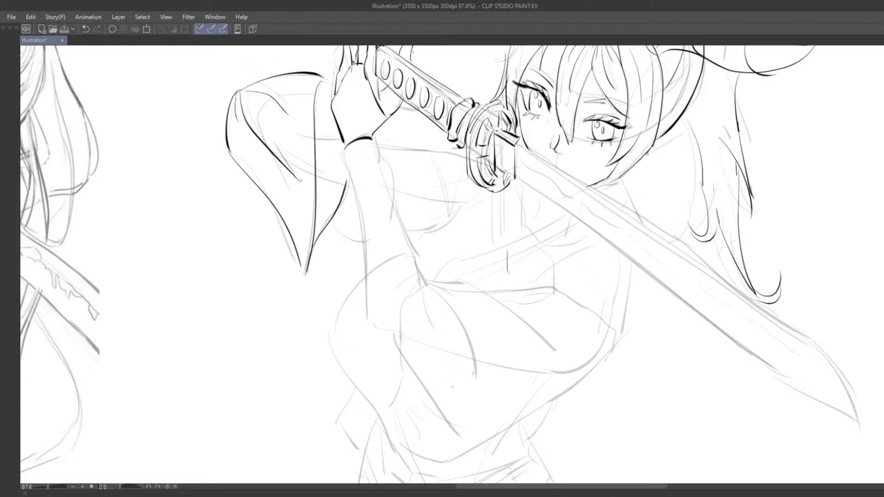
{"action": "mouse_move", "coordinate": [419, 255]}
{"action": "left_mouse_down"}
{"action": "mouse_move", "coordinate": [419, 291]}
{"action": "mouse_move", "coordinate": [412, 286]}
{"action": "left_mouse_up"}
{"action": "key", "text": "ctrl+z"}
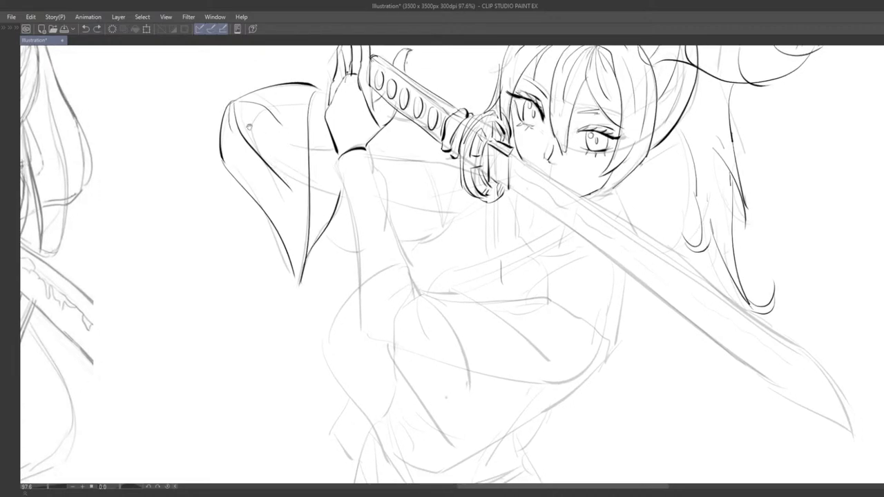
Ink the short edge of the raised hand's thumb base beneath the sword handle.
{"action": "left_click_drag", "start_coordinate": [369, 202], "coordinate": [380, 217]}
{"action": "left_click_drag", "start_coordinate": [381, 148], "coordinate": [401, 164]}
{"action": "left_click_drag", "start_coordinate": [420, 143], "coordinate": [443, 148]}
{"action": "key", "text": "ctrl+z"}
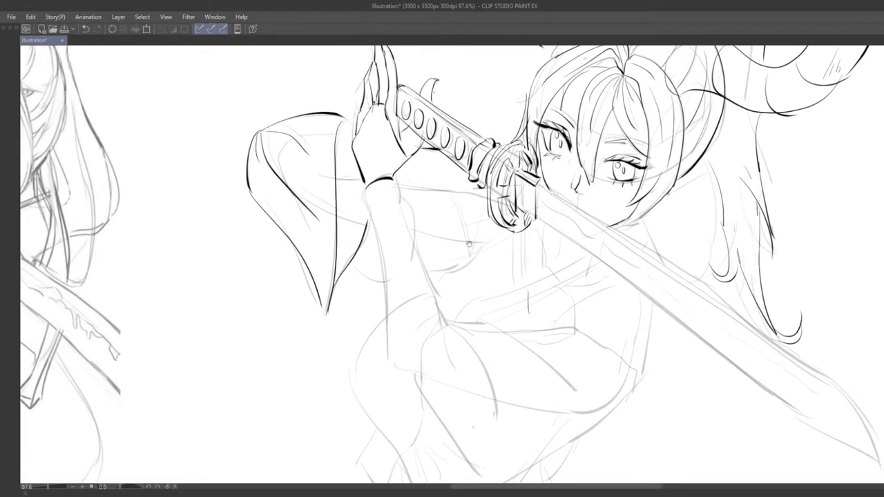
{"action": "left_click_drag", "start_coordinate": [449, 246], "coordinate": [464, 211]}
{"action": "left_click_drag", "start_coordinate": [383, 159], "coordinate": [398, 205]}
{"action": "key", "text": "ctrl+z"}
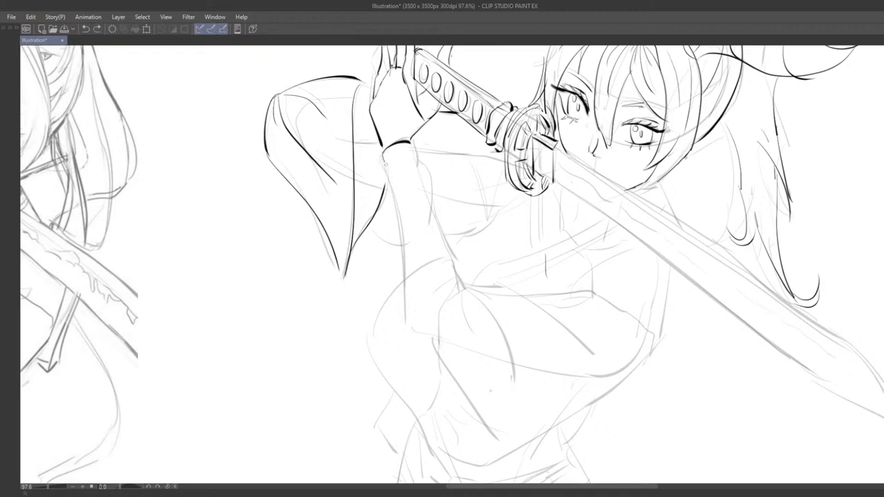
Try to ink the raised forearm's outer edge from the wrist toward the elbow.
{"action": "key", "text": "ctrl+z"}
{"action": "mouse_move", "coordinate": [382, 153]}
{"action": "left_mouse_down"}
{"action": "mouse_move", "coordinate": [420, 285]}
{"action": "mouse_move", "coordinate": [411, 301]}
{"action": "left_mouse_up"}
{"action": "key", "text": "ctrl+z"}
{"action": "key", "text": "ctrl+z"}
{"action": "left_click_drag", "start_coordinate": [382, 155], "coordinate": [412, 268]}
{"action": "key", "text": "ctrl+z"}
{"action": "mouse_move", "coordinate": [401, 229]}
{"action": "left_mouse_down"}
{"action": "mouse_move", "coordinate": [422, 235]}
{"action": "mouse_move", "coordinate": [408, 228]}
{"action": "mouse_move", "coordinate": [419, 308]}
{"action": "mouse_move", "coordinate": [417, 249]}
{"action": "mouse_move", "coordinate": [463, 254]}
{"action": "mouse_move", "coordinate": [431, 233]}
{"action": "mouse_move", "coordinate": [423, 280]}
{"action": "mouse_move", "coordinate": [435, 235]}
{"action": "mouse_move", "coordinate": [449, 297]}
{"action": "mouse_move", "coordinate": [434, 254]}
{"action": "mouse_move", "coordinate": [422, 267]}
{"action": "mouse_move", "coordinate": [402, 260]}
{"action": "left_mouse_up"}
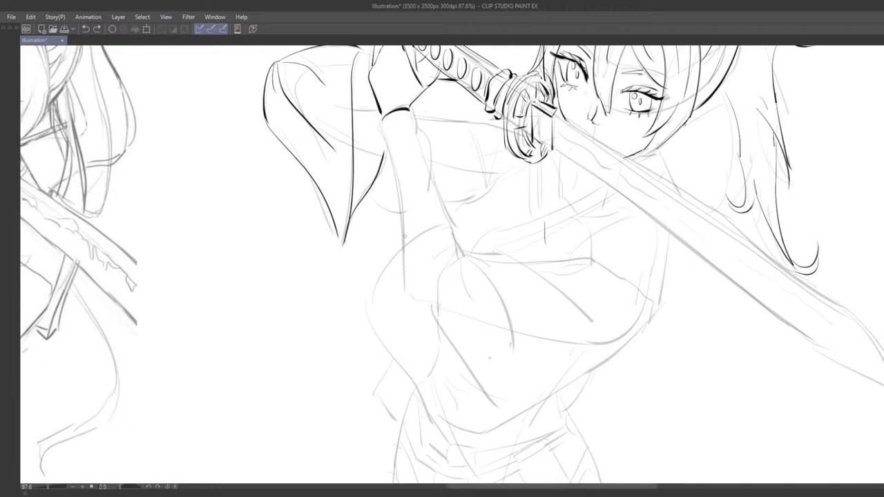
Re-ink the raised forearm's outer edge as a bolder line from the wrist down to the upper sleeve opening.
{"action": "left_click_drag", "start_coordinate": [529, 385], "coordinate": [543, 404]}
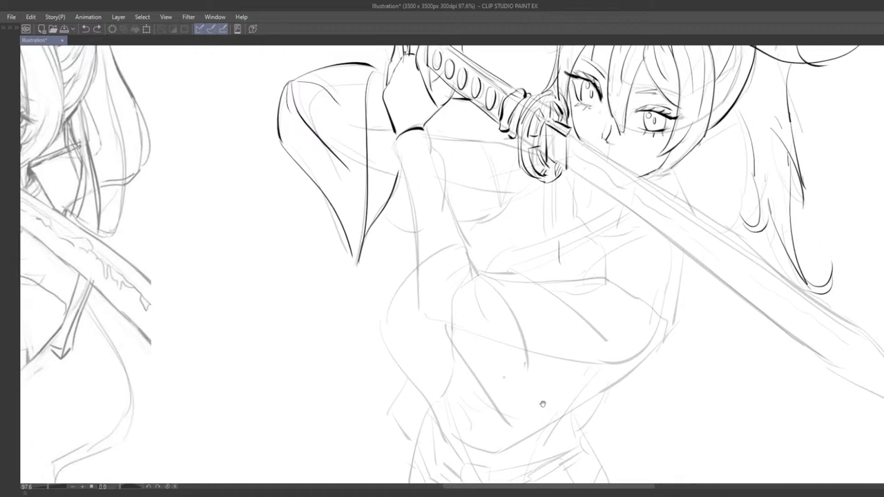
{"action": "key", "text": "ctrl+z"}
{"action": "key", "text": "ctrl+z"}
{"action": "mouse_move", "coordinate": [398, 139]}
{"action": "left_mouse_down"}
{"action": "mouse_move", "coordinate": [425, 125]}
{"action": "mouse_move", "coordinate": [423, 269]}
{"action": "mouse_move", "coordinate": [405, 169]}
{"action": "mouse_move", "coordinate": [417, 263]}
{"action": "left_mouse_up"}
{"action": "key", "text": "ctrl+z"}
{"action": "key", "text": "ctrl+z"}
{"action": "key", "text": "ctrl+z"}
{"action": "key", "text": "ctrl+z"}
{"action": "key", "text": "ctrl+z"}
{"action": "key", "text": "ctrl+z"}
{"action": "key", "text": "ctrl+z"}
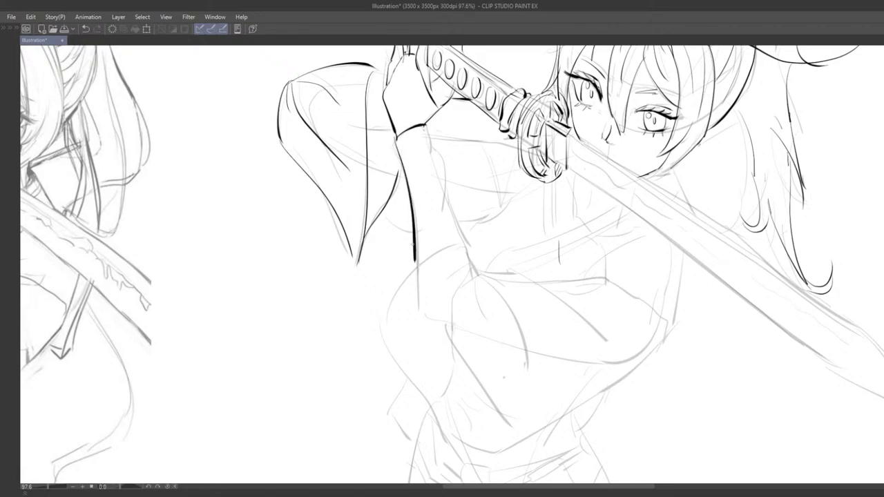
Re-ink the raised forearm's outer edge as a finer tapered line from the wrist toward the elbow.
{"action": "key", "text": "ctrl+z"}
{"action": "left_click_drag", "start_coordinate": [397, 143], "coordinate": [418, 264]}
{"action": "key", "text": "ctrl+z"}
{"action": "left_click_drag", "start_coordinate": [402, 219], "coordinate": [406, 227]}
{"action": "key", "text": "ctrl+z"}
{"action": "key", "text": "ctrl+z"}
{"action": "mouse_move", "coordinate": [393, 141]}
{"action": "left_mouse_down"}
{"action": "mouse_move", "coordinate": [417, 264]}
{"action": "mouse_move", "coordinate": [411, 191]}
{"action": "mouse_move", "coordinate": [418, 268]}
{"action": "mouse_move", "coordinate": [447, 261]}
{"action": "left_mouse_up"}
{"action": "key", "text": "ctrl+z"}
{"action": "key", "text": "ctrl+z"}
{"action": "scroll", "coordinate": [416, 253], "scroll_direction": "down", "scroll_amount": 1}
{"action": "scroll", "coordinate": [417, 253], "scroll_direction": "down", "scroll_amount": 8}
{"action": "scroll", "coordinate": [433, 206], "scroll_direction": "up", "scroll_amount": 10}
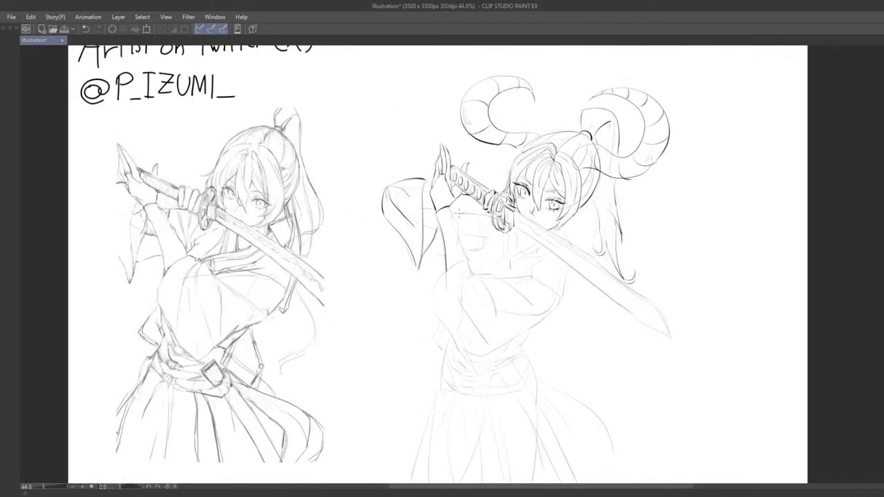
Try to ink the raised forearm's inner edge from the wrist down to the lower sleeve opening.
{"action": "left_click_drag", "start_coordinate": [437, 199], "coordinate": [458, 284]}
{"action": "key", "text": "ctrl+z"}
{"action": "key", "text": "ctrl+z"}
{"action": "key", "text": "ctrl+z"}
{"action": "left_click_drag", "start_coordinate": [449, 227], "coordinate": [461, 299]}
{"action": "key", "text": "ctrl+z"}
{"action": "left_click_drag", "start_coordinate": [446, 222], "coordinate": [464, 322]}
{"action": "key", "text": "ctrl+z"}
{"action": "mouse_move", "coordinate": [462, 283]}
{"action": "left_mouse_down"}
{"action": "mouse_move", "coordinate": [479, 329]}
{"action": "mouse_move", "coordinate": [487, 262]}
{"action": "left_mouse_up"}
{"action": "scroll", "coordinate": [476, 332], "scroll_direction": "down", "scroll_amount": 8}
{"action": "scroll", "coordinate": [498, 243], "scroll_direction": "up", "scroll_amount": 5}
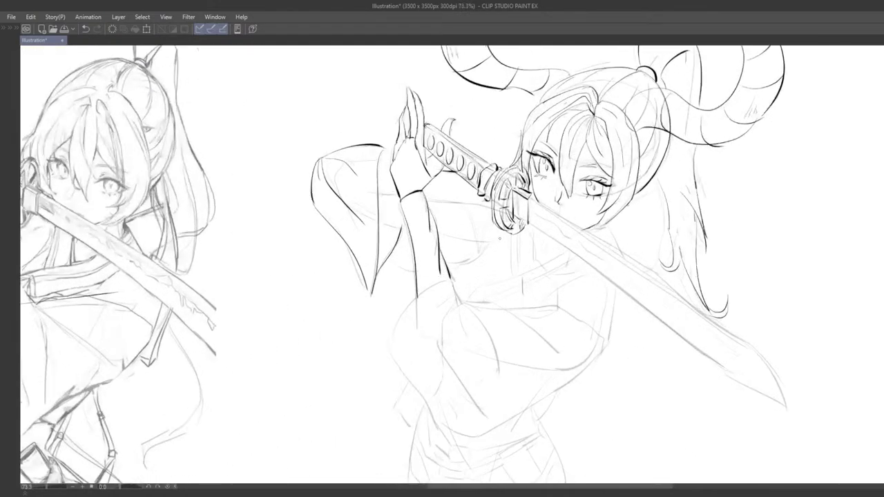
Ink the upper stretch of the raised forearm's inner edge just below the wrist.
{"action": "left_click_drag", "start_coordinate": [457, 318], "coordinate": [505, 206]}
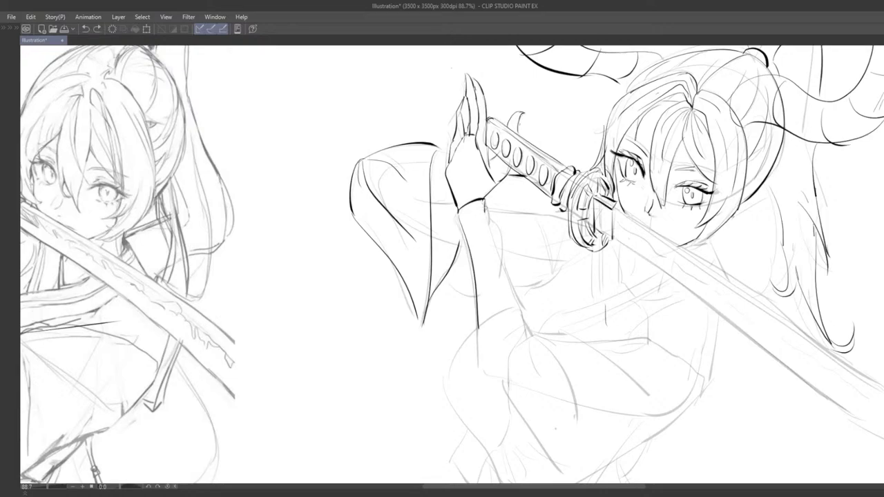
{"action": "left_click_drag", "start_coordinate": [501, 226], "coordinate": [501, 278]}
{"action": "mouse_move", "coordinate": [452, 296]}
{"action": "left_mouse_down"}
{"action": "mouse_move", "coordinate": [446, 280]}
{"action": "mouse_move", "coordinate": [446, 307]}
{"action": "left_mouse_up"}
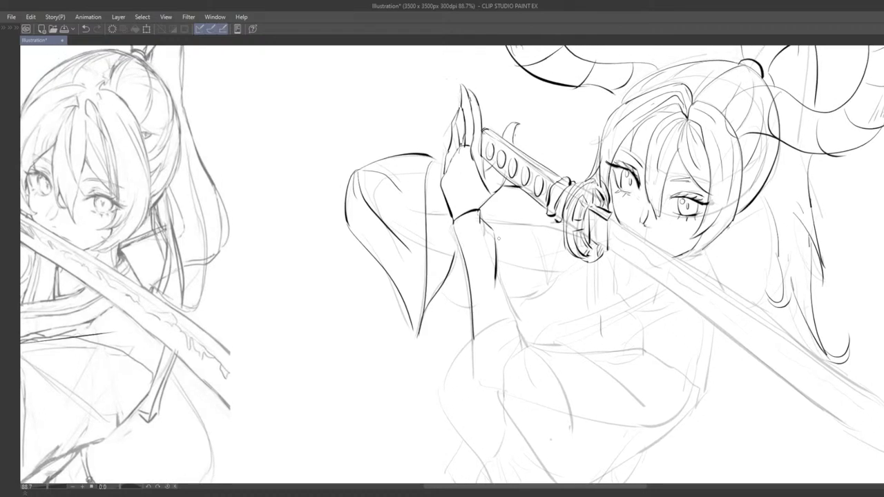
{"action": "key", "text": "ctrl+z"}
{"action": "mouse_move", "coordinate": [497, 231]}
{"action": "left_mouse_down"}
{"action": "mouse_move", "coordinate": [494, 292]}
{"action": "mouse_move", "coordinate": [494, 283]}
{"action": "left_mouse_up"}
{"action": "key", "text": "ctrl+z"}
{"action": "key", "text": "ctrl+z"}
{"action": "key", "text": "ctrl+z"}
Continue the forearm's inner edge with a curved, overlapping stroke down to the lower sleeve opening.
{"action": "mouse_move", "coordinate": [496, 251]}
{"action": "left_mouse_down"}
{"action": "mouse_move", "coordinate": [519, 330]}
{"action": "mouse_move", "coordinate": [508, 278]}
{"action": "mouse_move", "coordinate": [516, 322]}
{"action": "left_mouse_up"}
{"action": "key", "text": "ctrl+z"}
{"action": "key", "text": "ctrl+z"}
{"action": "key", "text": "ctrl+z"}
{"action": "mouse_move", "coordinate": [549, 297]}
{"action": "left_mouse_down"}
{"action": "mouse_move", "coordinate": [518, 246]}
{"action": "mouse_move", "coordinate": [561, 260]}
{"action": "mouse_move", "coordinate": [562, 251]}
{"action": "left_mouse_up"}
{"action": "left_click_drag", "start_coordinate": [558, 251], "coordinate": [591, 248]}
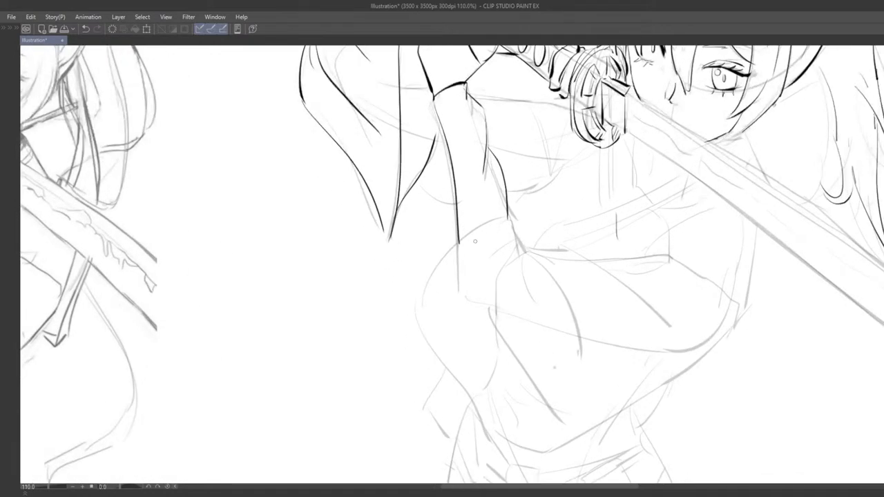
Ink the lower sleeve's upper outer curve from the forearm's inner edge around to the outer corner.
{"action": "key", "text": "ctrl+z"}
{"action": "mouse_move", "coordinate": [503, 219]}
{"action": "left_mouse_down"}
{"action": "mouse_move", "coordinate": [481, 225]}
{"action": "mouse_move", "coordinate": [416, 318]}
{"action": "left_mouse_up"}
{"action": "key", "text": "ctrl+z"}
{"action": "key", "text": "ctrl+z"}
{"action": "left_click_drag", "start_coordinate": [506, 217], "coordinate": [416, 316]}
{"action": "key", "text": "ctrl+z"}
{"action": "left_click_drag", "start_coordinate": [509, 213], "coordinate": [415, 324]}
Ink a short, bold edge at the sleeve opening, continuing down from the forearm's inner edge.
{"action": "mouse_move", "coordinate": [529, 240]}
{"action": "left_mouse_down"}
{"action": "mouse_move", "coordinate": [508, 248]}
{"action": "mouse_move", "coordinate": [500, 232]}
{"action": "mouse_move", "coordinate": [511, 222]}
{"action": "mouse_move", "coordinate": [522, 255]}
{"action": "left_mouse_up"}
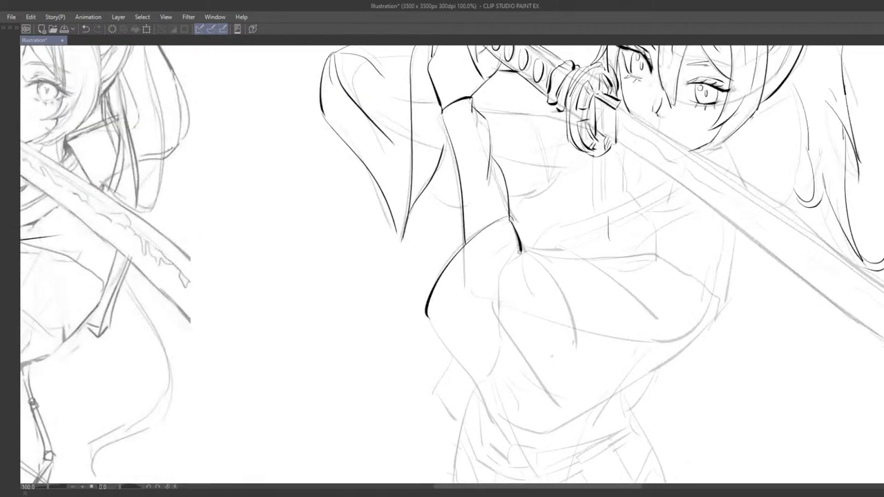
{"action": "key", "text": "ctrl+z"}
{"action": "left_click_drag", "start_coordinate": [510, 218], "coordinate": [522, 250]}
{"action": "key", "text": "ctrl+z"}
{"action": "mouse_move", "coordinate": [506, 284]}
{"action": "left_mouse_down"}
{"action": "mouse_move", "coordinate": [460, 284]}
{"action": "mouse_move", "coordinate": [502, 286]}
{"action": "left_mouse_up"}
Ink the lower sleeve's outer edge from its side corner diagonally down to the waist.
{"action": "left_click_drag", "start_coordinate": [483, 323], "coordinate": [463, 243]}
{"action": "key", "text": "ctrl+z"}
{"action": "mouse_move", "coordinate": [411, 229]}
{"action": "left_mouse_down"}
{"action": "mouse_move", "coordinate": [470, 336]}
{"action": "mouse_move", "coordinate": [505, 348]}
{"action": "left_mouse_up"}
{"action": "key", "text": "e"}
{"action": "key", "text": "p"}
{"action": "key", "text": "ctrl+z"}
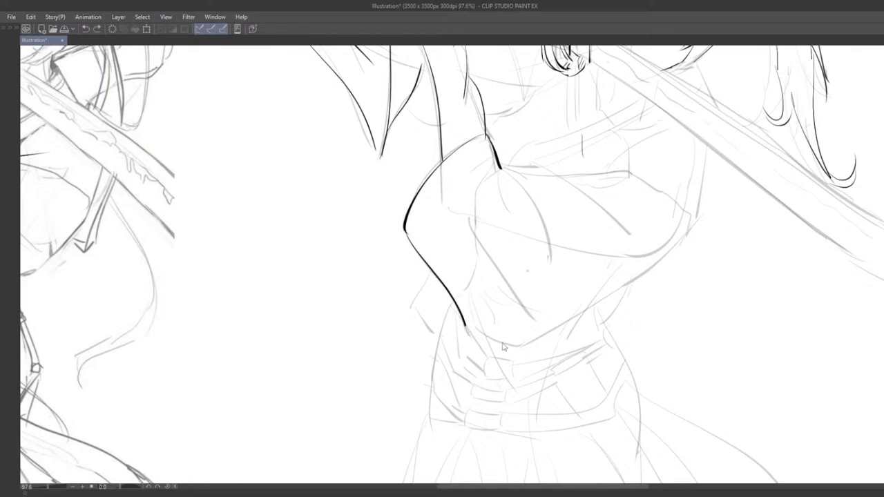
Ink the short curved bottom edge of the lower sleeve just above the waist.
{"action": "mouse_move", "coordinate": [465, 324]}
{"action": "left_mouse_down"}
{"action": "mouse_move", "coordinate": [528, 346]}
{"action": "mouse_move", "coordinate": [509, 329]}
{"action": "mouse_move", "coordinate": [482, 330]}
{"action": "left_mouse_up"}
{"action": "key", "text": "ctrl+z"}
{"action": "key", "text": "ctrl+z"}
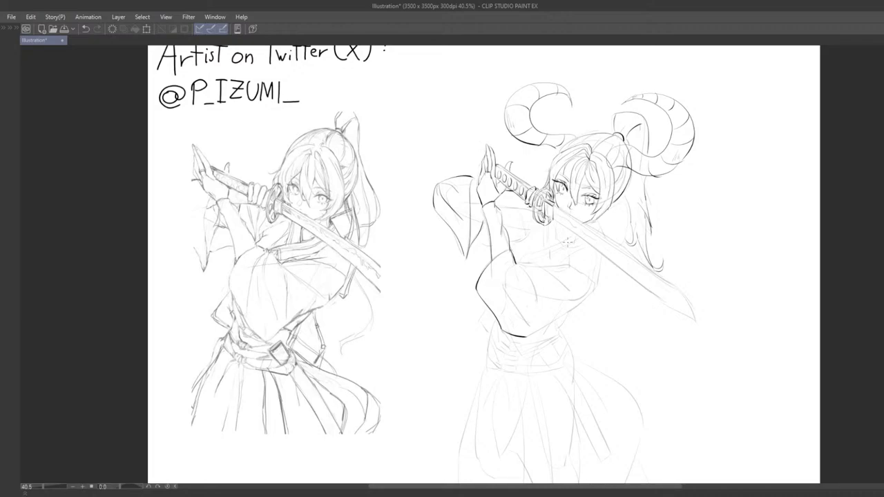
{"action": "key", "text": "ctrl+alt+0"}
Ink the curved inner edge of the lower sleeve opening, sweeping down toward the bottom hem.
{"action": "mouse_move", "coordinate": [603, 303]}
{"action": "left_mouse_down"}
{"action": "mouse_move", "coordinate": [535, 258]}
{"action": "mouse_move", "coordinate": [489, 245]}
{"action": "left_mouse_up"}
{"action": "mouse_move", "coordinate": [488, 205]}
{"action": "left_mouse_down"}
{"action": "mouse_move", "coordinate": [470, 222]}
{"action": "mouse_move", "coordinate": [457, 295]}
{"action": "mouse_move", "coordinate": [486, 313]}
{"action": "mouse_move", "coordinate": [473, 218]}
{"action": "mouse_move", "coordinate": [521, 358]}
{"action": "left_mouse_up"}
{"action": "key", "text": "ctrl+z"}
{"action": "key", "text": "ctrl+z"}
{"action": "key", "text": "ctrl+z"}
{"action": "scroll", "coordinate": [503, 332], "scroll_direction": "down", "scroll_amount": 6}
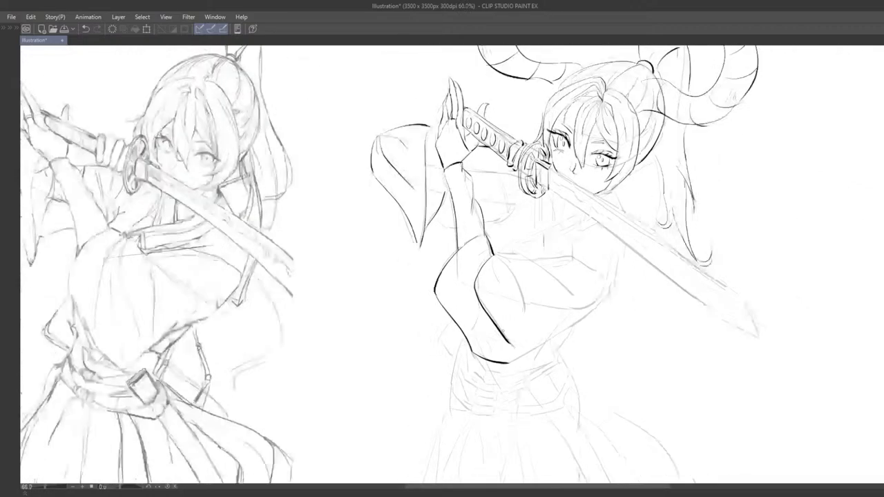
Try to re-ink the raised sleeve's diagonal fold from its upper outer corner.
{"action": "left_click_drag", "start_coordinate": [539, 300], "coordinate": [505, 261]}
{"action": "scroll", "coordinate": [424, 112], "scroll_direction": "up", "scroll_amount": 3}
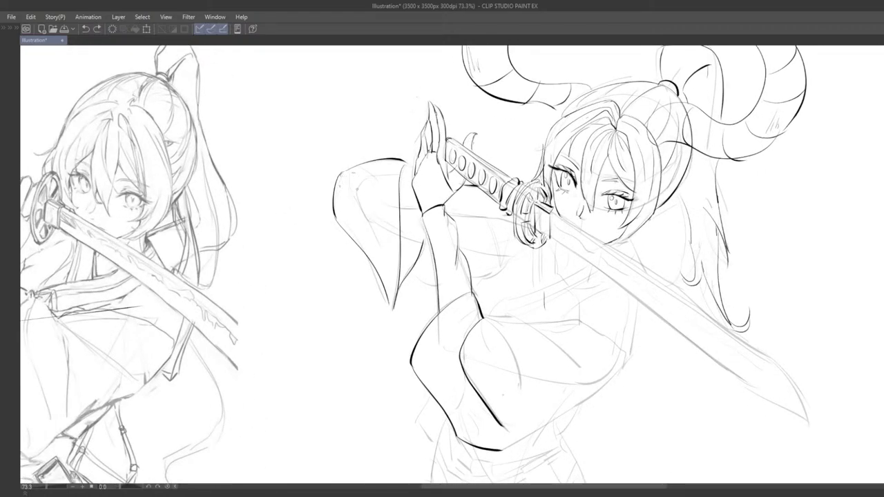
{"action": "mouse_move", "coordinate": [344, 176]}
{"action": "left_mouse_down"}
{"action": "mouse_move", "coordinate": [361, 180]}
{"action": "mouse_move", "coordinate": [377, 231]}
{"action": "mouse_move", "coordinate": [563, 230]}
{"action": "mouse_move", "coordinate": [447, 262]}
{"action": "left_mouse_up"}
{"action": "key", "text": "ctrl+z"}
{"action": "key", "text": "ctrl+z"}
{"action": "key", "text": "ctrl+z"}
{"action": "scroll", "coordinate": [463, 237], "scroll_direction": "down", "scroll_amount": 3}
{"action": "scroll", "coordinate": [456, 238], "scroll_direction": "up", "scroll_amount": 3}
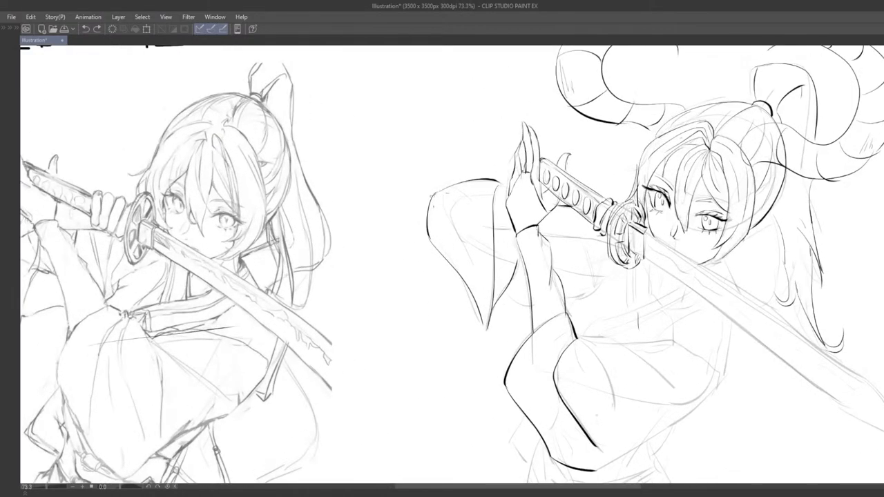
Try to redraw the raised sleeve's outer corner and upper edge.
{"action": "mouse_move", "coordinate": [436, 193]}
{"action": "left_mouse_down"}
{"action": "mouse_move", "coordinate": [451, 233]}
{"action": "mouse_move", "coordinate": [439, 222]}
{"action": "mouse_move", "coordinate": [443, 231]}
{"action": "mouse_move", "coordinate": [427, 233]}
{"action": "left_mouse_up"}
{"action": "key", "text": "ctrl+z"}
{"action": "key", "text": "ctrl+z"}
{"action": "key", "text": "ctrl+z"}
{"action": "key", "text": "ctrl+z"}
{"action": "key", "text": "ctrl+z"}
{"action": "mouse_move", "coordinate": [434, 196]}
{"action": "left_mouse_down"}
{"action": "mouse_move", "coordinate": [428, 231]}
{"action": "mouse_move", "coordinate": [450, 203]}
{"action": "mouse_move", "coordinate": [470, 219]}
{"action": "mouse_move", "coordinate": [484, 191]}
{"action": "left_mouse_up"}
{"action": "scroll", "coordinate": [430, 243], "scroll_direction": "down", "scroll_amount": 12}
{"action": "scroll", "coordinate": [430, 243], "scroll_direction": "up", "scroll_amount": 7}
{"action": "scroll", "coordinate": [429, 238], "scroll_direction": "up", "scroll_amount": 2}
{"action": "key", "text": "ctrl+z"}
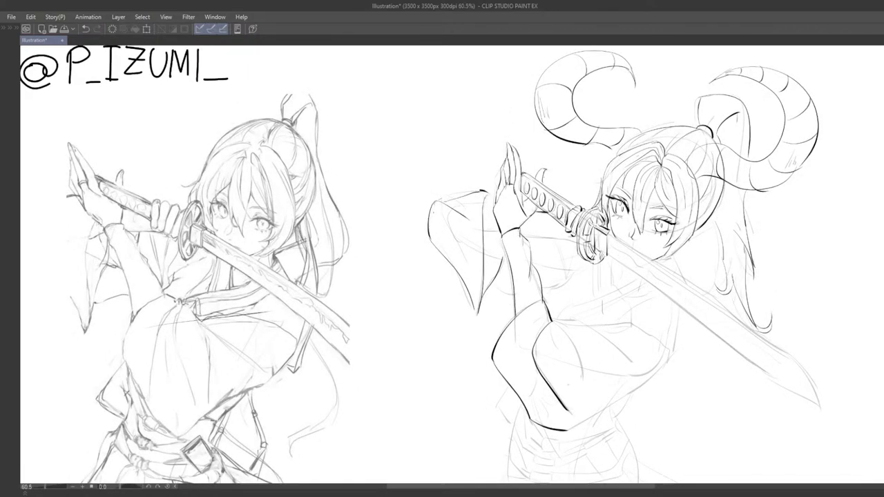
Re-ink the raised sleeve's upper edge and a short curved fold descending from its outer corner.
{"action": "scroll", "coordinate": [431, 210], "scroll_direction": "down", "scroll_amount": 3}
{"action": "scroll", "coordinate": [431, 210], "scroll_direction": "up", "scroll_amount": 4}
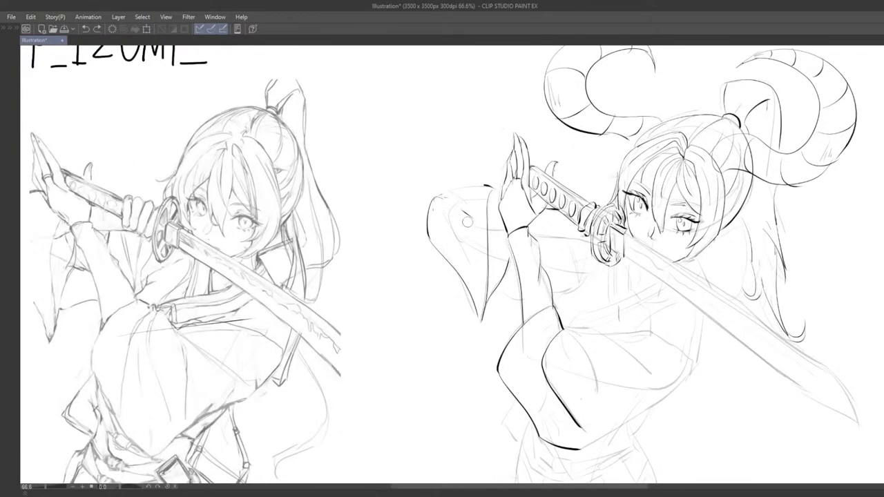
{"action": "left_click_drag", "start_coordinate": [466, 234], "coordinate": [467, 242]}
{"action": "left_click_drag", "start_coordinate": [445, 198], "coordinate": [483, 185]}
{"action": "key", "text": "ctrl+z"}
{"action": "scroll", "coordinate": [485, 222], "scroll_direction": "down", "scroll_amount": 5}
{"action": "scroll", "coordinate": [431, 210], "scroll_direction": "down", "scroll_amount": 2}
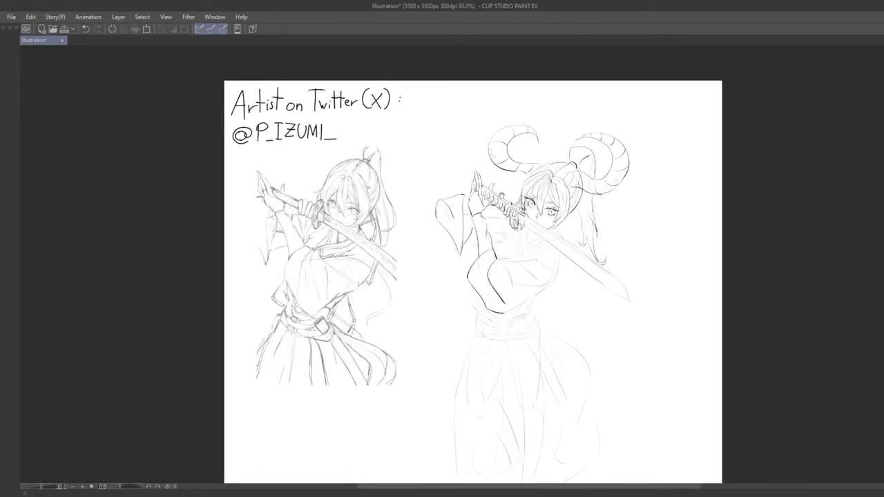
{"action": "scroll", "coordinate": [431, 210], "scroll_direction": "up", "scroll_amount": 2}
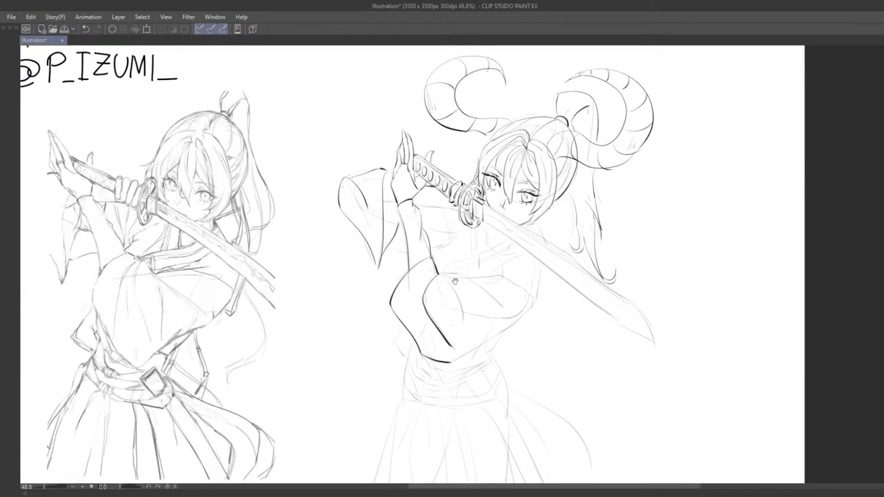
{"action": "scroll", "coordinate": [440, 288], "scroll_direction": "up", "scroll_amount": 2}
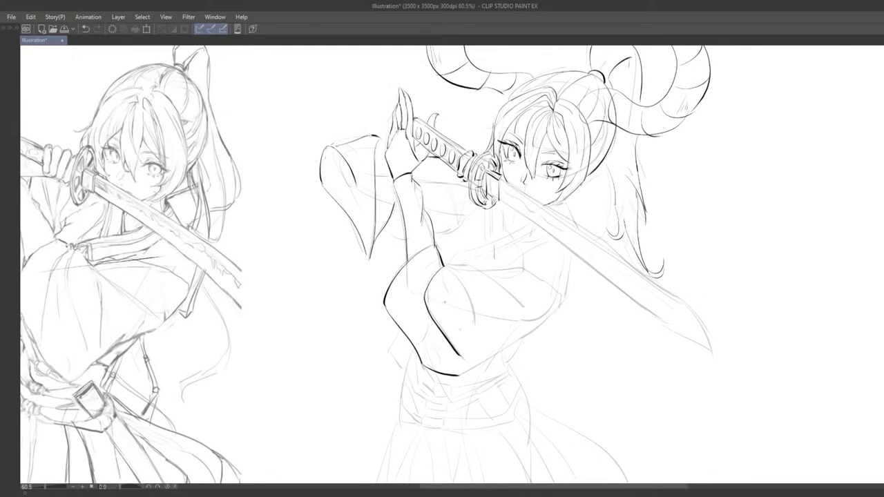
Ink a short crease and a longer curved fold fanning down from the lower sleeve's gathered top point.
{"action": "scroll", "coordinate": [444, 302], "scroll_direction": "up", "scroll_amount": 3}
{"action": "mouse_move", "coordinate": [431, 217]}
{"action": "left_mouse_down"}
{"action": "mouse_move", "coordinate": [473, 276]}
{"action": "mouse_move", "coordinate": [443, 235]}
{"action": "left_mouse_up"}
{"action": "key", "text": "ctrl+z"}
{"action": "mouse_move", "coordinate": [420, 193]}
{"action": "left_mouse_down"}
{"action": "mouse_move", "coordinate": [426, 233]}
{"action": "mouse_move", "coordinate": [470, 284]}
{"action": "left_mouse_up"}
{"action": "key", "text": "ctrl+z"}
{"action": "key", "text": "ctrl+z"}
{"action": "key", "text": "ctrl+z"}
{"action": "left_click_drag", "start_coordinate": [421, 194], "coordinate": [469, 269]}
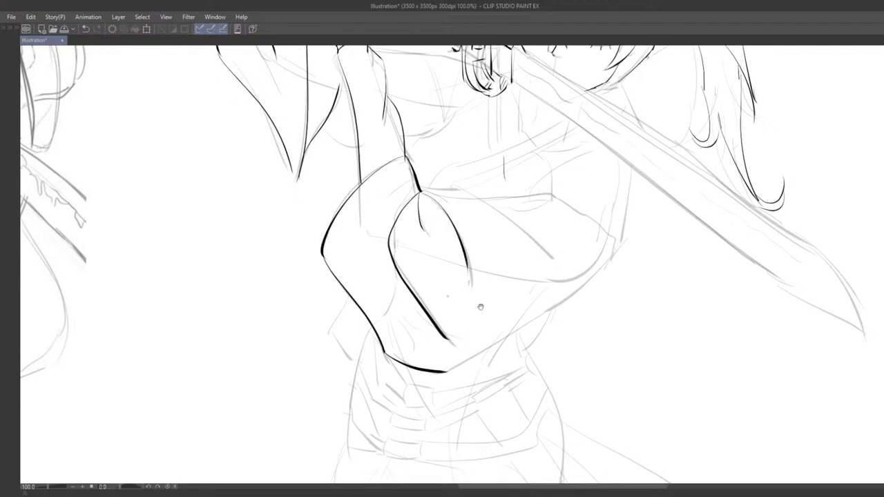
Try to ink the lower sleeve's long underside in one sweep from the bottom hem to the outer elbow.
{"action": "left_click_drag", "start_coordinate": [481, 307], "coordinate": [484, 271]}
{"action": "key", "text": "ctrl+z"}
{"action": "left_click_drag", "start_coordinate": [450, 336], "coordinate": [600, 238]}
{"action": "key", "text": "ctrl+z"}
{"action": "key", "text": "ctrl+z"}
{"action": "left_click_drag", "start_coordinate": [447, 338], "coordinate": [590, 239]}
{"action": "key", "text": "ctrl+z"}
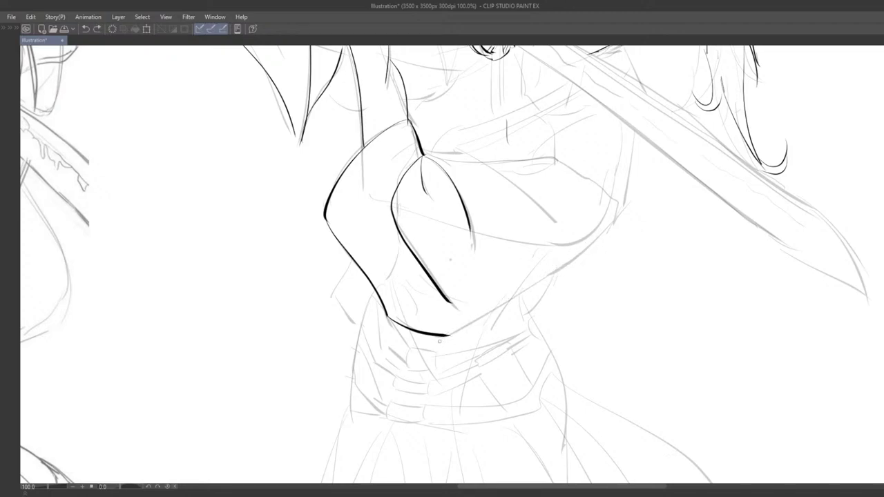
{"action": "left_click_drag", "start_coordinate": [443, 338], "coordinate": [602, 235]}
{"action": "key", "text": "ctrl+z"}
{"action": "mouse_move", "coordinate": [445, 341]}
{"action": "left_mouse_down"}
{"action": "mouse_move", "coordinate": [580, 257]}
{"action": "mouse_move", "coordinate": [599, 238]}
{"action": "mouse_move", "coordinate": [467, 328]}
{"action": "mouse_move", "coordinate": [614, 218]}
{"action": "left_mouse_up"}
{"action": "key", "text": "ctrl+z"}
{"action": "key", "text": "ctrl+z"}
{"action": "left_click_drag", "start_coordinate": [444, 338], "coordinate": [619, 219]}
{"action": "key", "text": "ctrl+z"}
{"action": "left_click_drag", "start_coordinate": [447, 336], "coordinate": [613, 216]}
{"action": "key", "text": "ctrl+z"}
Try to build the sleeve's long underside from two strokes meeting partway between the hem and the elbow.
{"action": "left_click_drag", "start_coordinate": [441, 342], "coordinate": [577, 255]}
{"action": "left_click_drag", "start_coordinate": [629, 204], "coordinate": [579, 254]}
{"action": "key", "text": "ctrl+z"}
{"action": "mouse_move", "coordinate": [445, 339]}
{"action": "left_mouse_down"}
{"action": "mouse_move", "coordinate": [578, 254]}
{"action": "mouse_move", "coordinate": [484, 336]}
{"action": "mouse_move", "coordinate": [446, 331]}
{"action": "mouse_move", "coordinate": [445, 350]}
{"action": "mouse_move", "coordinate": [449, 335]}
{"action": "left_mouse_up"}
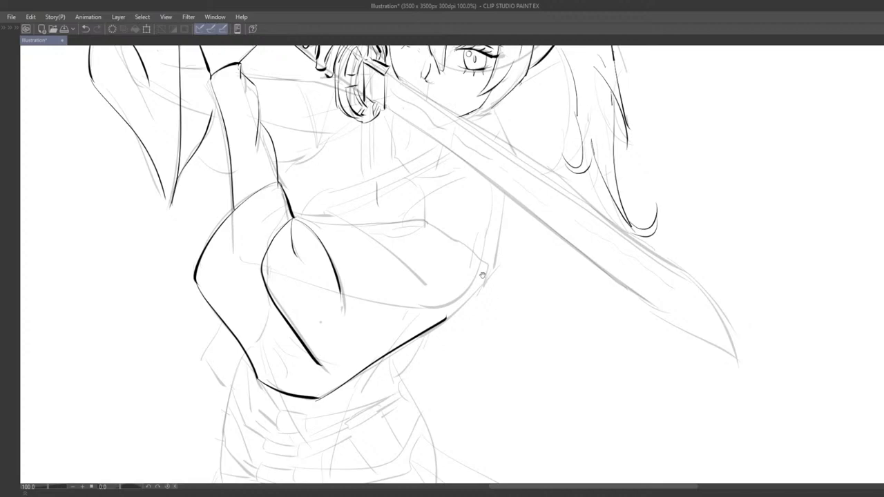
{"action": "mouse_move", "coordinate": [472, 290]}
{"action": "left_mouse_down"}
{"action": "mouse_move", "coordinate": [453, 283]}
{"action": "mouse_move", "coordinate": [467, 302]}
{"action": "mouse_move", "coordinate": [503, 297]}
{"action": "left_mouse_up"}
{"action": "key", "text": "ctrl+z"}
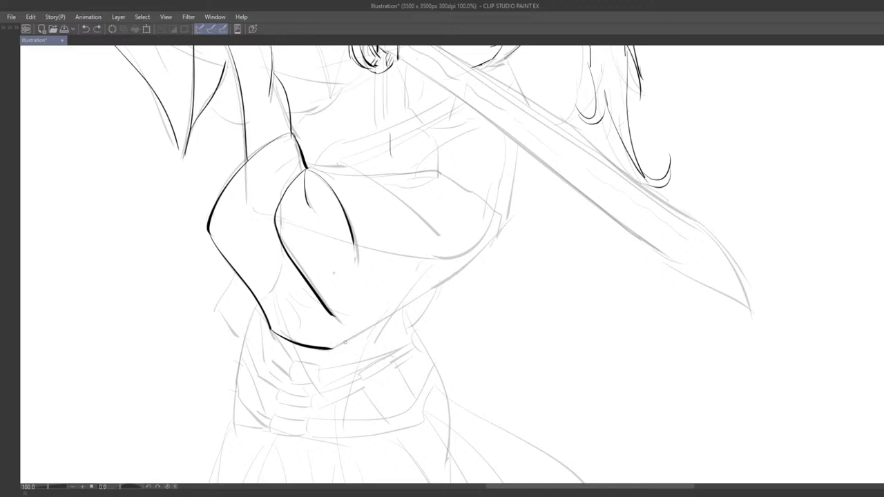
Ink the lower sleeve's long underside as a tapered diagonal from the bottom hem toward the outer elbow.
{"action": "left_click_drag", "start_coordinate": [333, 349], "coordinate": [472, 264]}
{"action": "key", "text": "ctrl+z"}
{"action": "key", "text": "ctrl+z"}
{"action": "left_click_drag", "start_coordinate": [347, 338], "coordinate": [469, 265]}
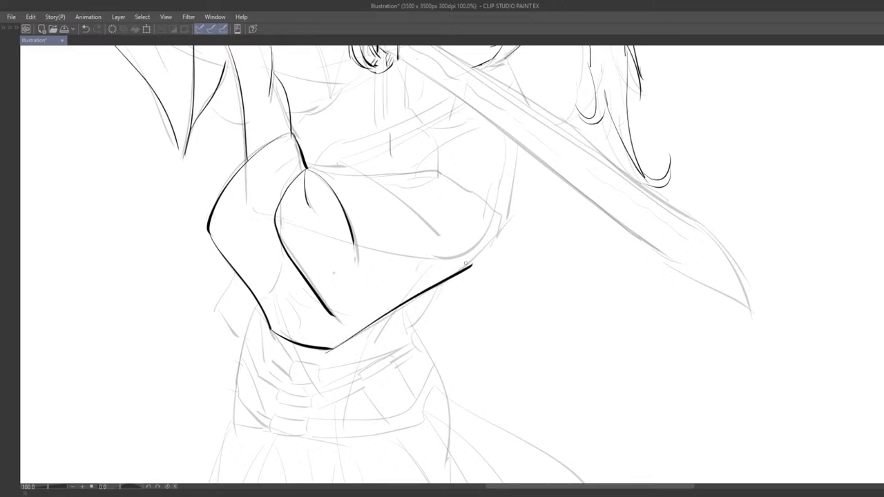
{"action": "key", "text": "ctrl+z"}
{"action": "key", "text": "ctrl+z"}
{"action": "left_click_drag", "start_coordinate": [333, 348], "coordinate": [472, 264]}
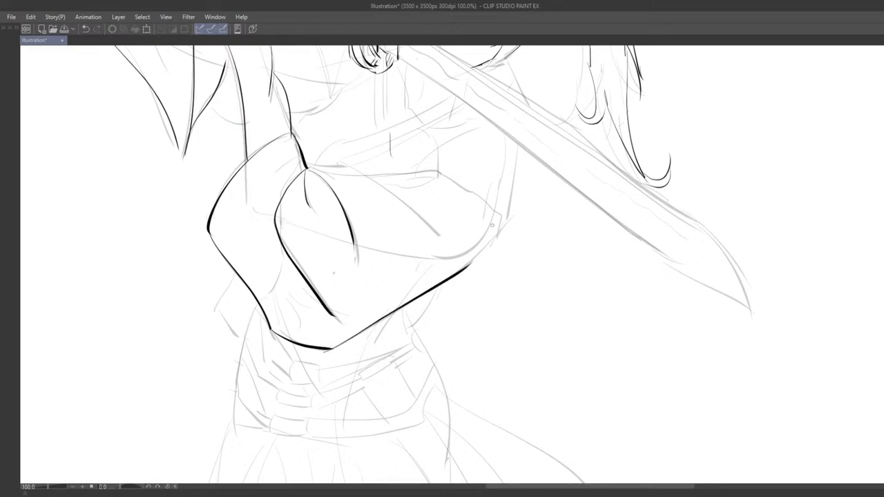
Extend the sleeve's underside line upward around the outer elbow.
{"action": "mouse_move", "coordinate": [500, 223]}
{"action": "left_mouse_down"}
{"action": "mouse_move", "coordinate": [461, 270]}
{"action": "mouse_move", "coordinate": [470, 266]}
{"action": "mouse_move", "coordinate": [526, 363]}
{"action": "left_mouse_up"}
{"action": "key", "text": "ctrl+z"}
{"action": "key", "text": "ctrl+z"}
{"action": "key", "text": "ctrl+z"}
Ink the long fold running from the sleeve's gathered point across the top and diagonally toward the elbow.
{"action": "mouse_move", "coordinate": [350, 248]}
{"action": "left_mouse_down"}
{"action": "mouse_move", "coordinate": [414, 250]}
{"action": "mouse_move", "coordinate": [395, 240]}
{"action": "mouse_move", "coordinate": [462, 279]}
{"action": "mouse_move", "coordinate": [491, 313]}
{"action": "left_mouse_up"}
{"action": "key", "text": "ctrl+z"}
{"action": "key", "text": "ctrl+z"}
{"action": "key", "text": "ctrl+z"}
{"action": "key", "text": "ctrl+z"}
{"action": "key", "text": "ctrl+z"}
{"action": "key", "text": "ctrl+z"}
{"action": "key", "text": "ctrl+z"}
{"action": "mouse_move", "coordinate": [342, 244]}
{"action": "left_mouse_down"}
{"action": "mouse_move", "coordinate": [394, 246]}
{"action": "mouse_move", "coordinate": [472, 298]}
{"action": "mouse_move", "coordinate": [488, 315]}
{"action": "left_mouse_up"}
{"action": "key", "text": "ctrl+z"}
Ink the upper edge of the bent arm's sleeve from the long fold out toward the elbow.
{"action": "left_click_drag", "start_coordinate": [404, 253], "coordinate": [484, 248]}
{"action": "key", "text": "ctrl+z"}
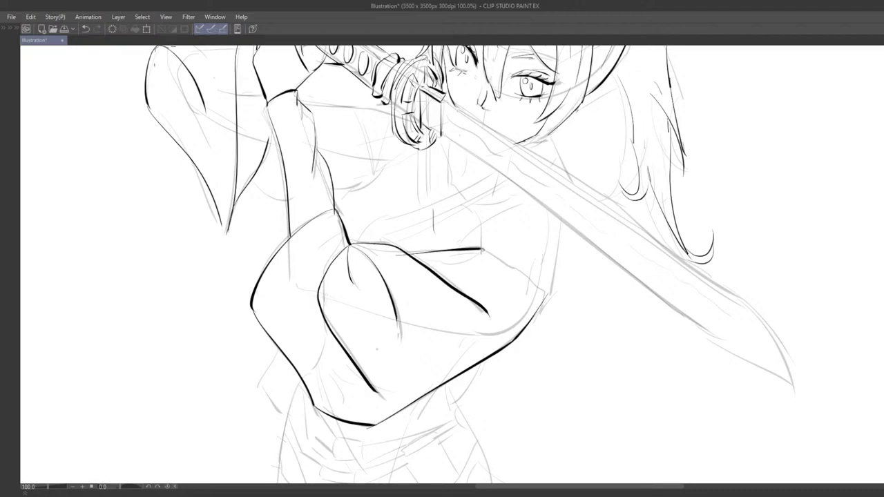
{"action": "scroll", "coordinate": [487, 258], "scroll_direction": "down", "scroll_amount": 5}
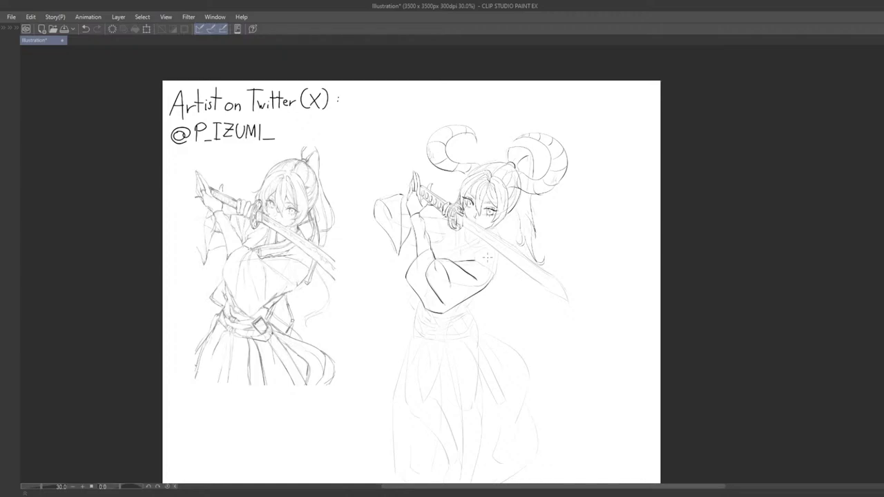
{"action": "scroll", "coordinate": [487, 258], "scroll_direction": "up", "scroll_amount": 4}
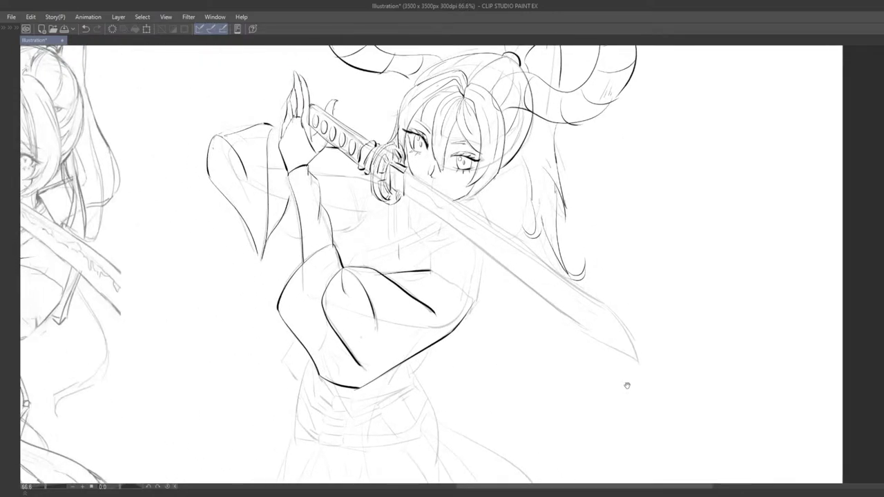
{"action": "left_click_drag", "start_coordinate": [593, 262], "coordinate": [622, 260]}
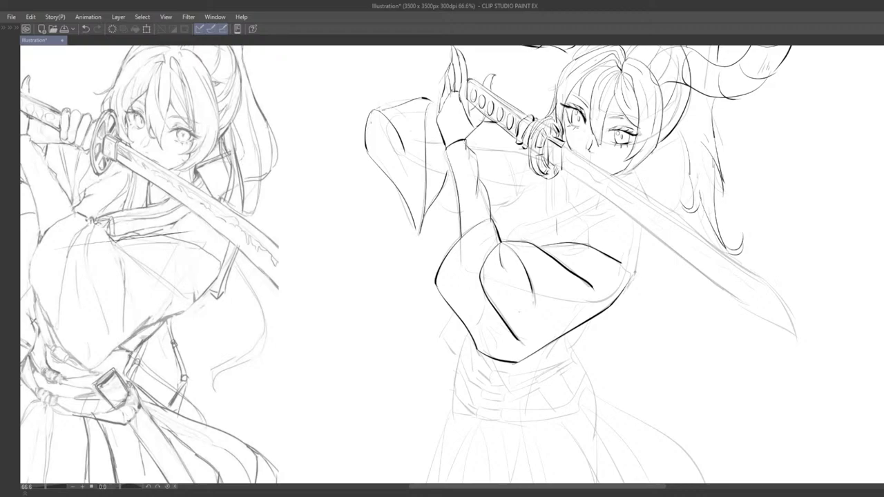
Ink the short outer edge from beneath the sword blade down to the elbow.
{"action": "mouse_move", "coordinate": [642, 226]}
{"action": "left_mouse_down"}
{"action": "mouse_move", "coordinate": [623, 292]}
{"action": "mouse_move", "coordinate": [637, 252]}
{"action": "mouse_move", "coordinate": [629, 288]}
{"action": "mouse_move", "coordinate": [626, 263]}
{"action": "left_mouse_up"}
{"action": "key", "text": "ctrl+z"}
{"action": "key", "text": "ctrl+z"}
{"action": "key", "text": "ctrl+z"}
{"action": "scroll", "coordinate": [628, 291], "scroll_direction": "down", "scroll_amount": 3}
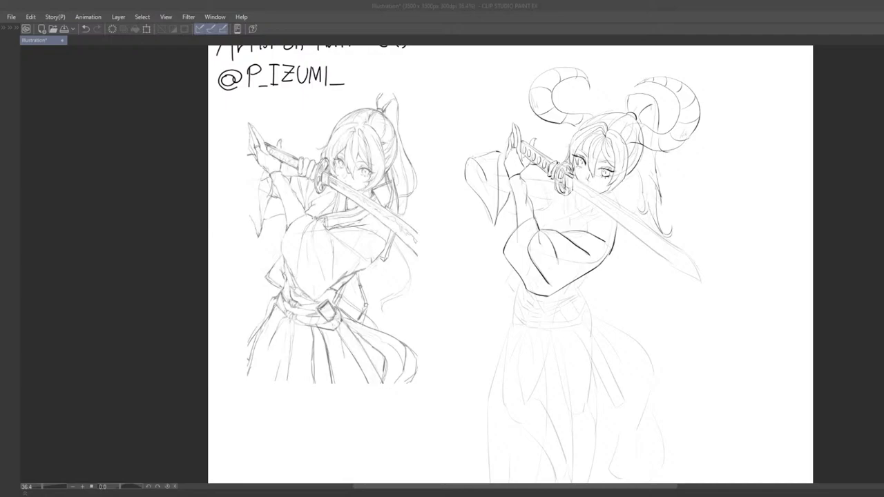
{"action": "left_click", "coordinate": [497, 323]}
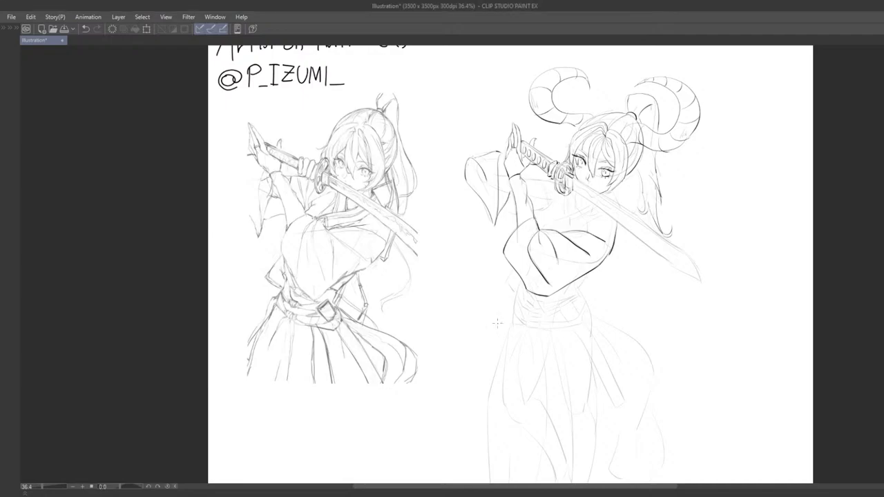
{"action": "key", "text": "ctrl+plus"}
{"action": "key", "text": "ctrl+plus"}
{"action": "key", "text": "ctrl+plus"}
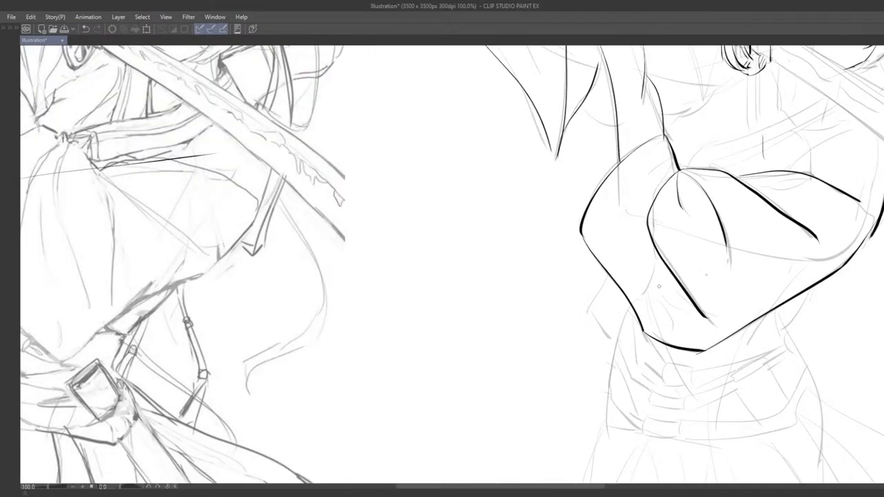
{"action": "scroll", "coordinate": [659, 288], "scroll_direction": "down", "scroll_amount": 2}
{"action": "left_click_drag", "start_coordinate": [717, 263], "coordinate": [639, 242]}
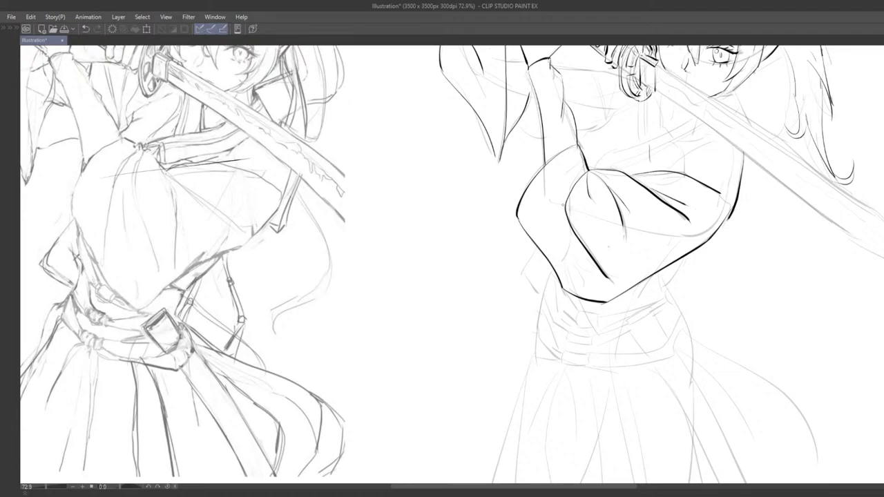
Ink the shoulder edge of the bent arm's sleeve beneath the blade and a short fold inside the raised arm's sleeve.
{"action": "scroll", "coordinate": [589, 240], "scroll_direction": "down", "scroll_amount": 3}
{"action": "scroll", "coordinate": [590, 205], "scroll_direction": "up", "scroll_amount": 3}
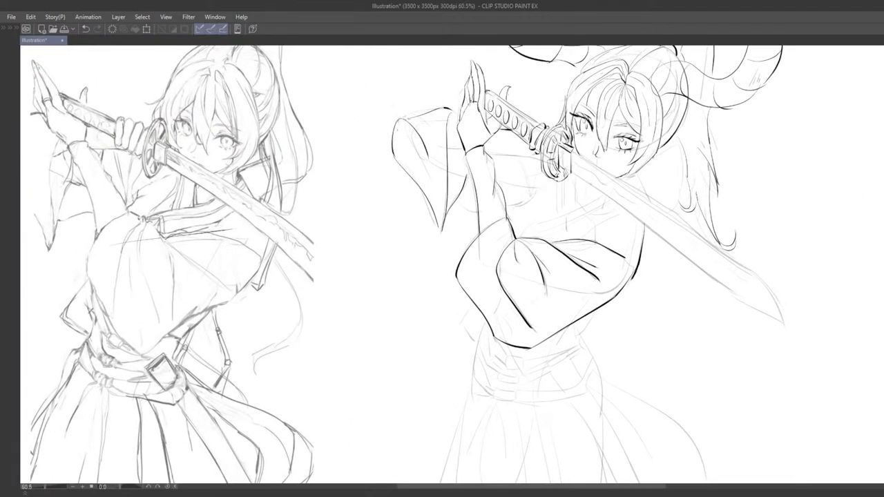
{"action": "mouse_move", "coordinate": [585, 240]}
{"action": "left_mouse_down"}
{"action": "mouse_move", "coordinate": [637, 216]}
{"action": "mouse_move", "coordinate": [597, 237]}
{"action": "left_mouse_up"}
{"action": "key", "text": "ctrl+z"}
{"action": "key", "text": "ctrl+z"}
{"action": "left_click_drag", "start_coordinate": [619, 197], "coordinate": [421, 202]}
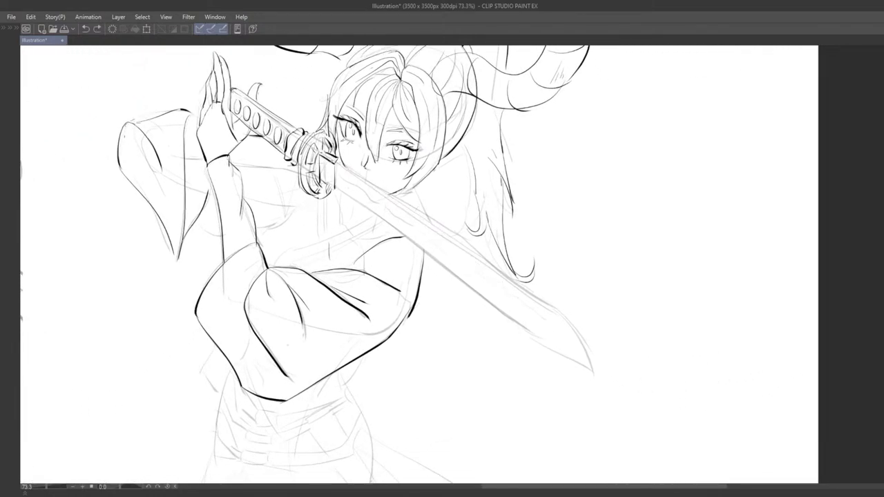
{"action": "left_click_drag", "start_coordinate": [330, 162], "coordinate": [546, 306]}
{"action": "key", "text": "ctrl+z"}
{"action": "left_click_drag", "start_coordinate": [332, 162], "coordinate": [559, 313]}
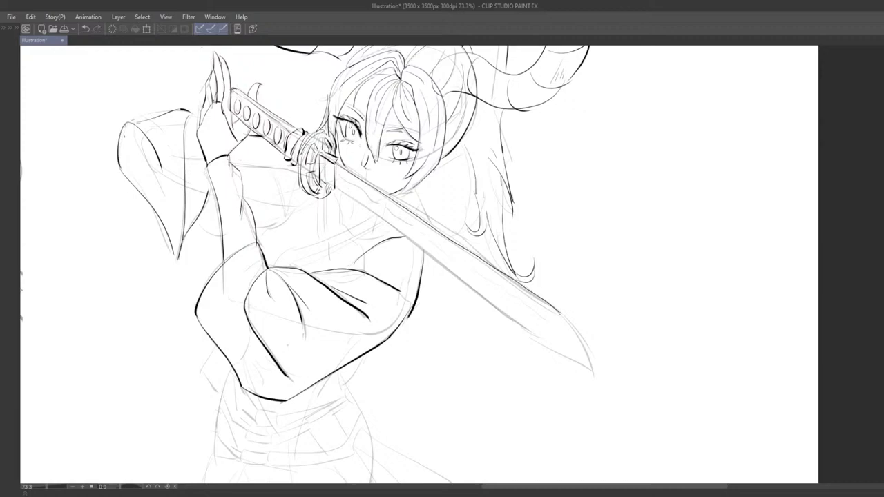
{"action": "key", "text": "ctrl+z"}
{"action": "left_click_drag", "start_coordinate": [333, 162], "coordinate": [549, 307]}
{"action": "key", "text": "ctrl+z"}
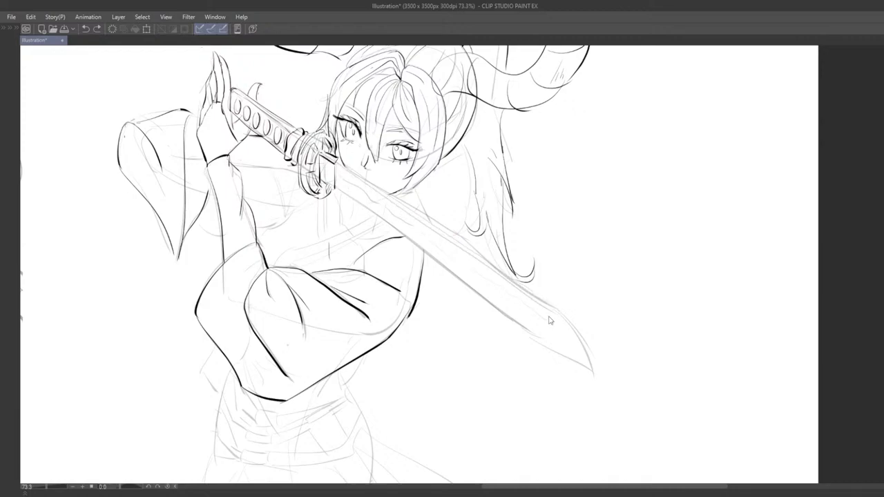
{"action": "left_click_drag", "start_coordinate": [335, 166], "coordinate": [561, 313]}
{"action": "key", "text": "ctrl+z"}
{"action": "left_click_drag", "start_coordinate": [334, 164], "coordinate": [543, 293]}
{"action": "key", "text": "ctrl+z"}
{"action": "left_click_drag", "start_coordinate": [333, 165], "coordinate": [550, 306]}
{"action": "key", "text": "ctrl+z"}
{"action": "left_click_drag", "start_coordinate": [337, 166], "coordinate": [551, 308]}
{"action": "key", "text": "ctrl+z"}
Ink the upper edge of the sword blade from the guard to where the tip begins to curve.
{"action": "left_click_drag", "start_coordinate": [451, 297], "coordinate": [379, 261]}
{"action": "left_click_drag", "start_coordinate": [267, 129], "coordinate": [414, 237]}
{"action": "key", "text": "ctrl+z"}
{"action": "left_click_drag", "start_coordinate": [262, 128], "coordinate": [457, 253]}
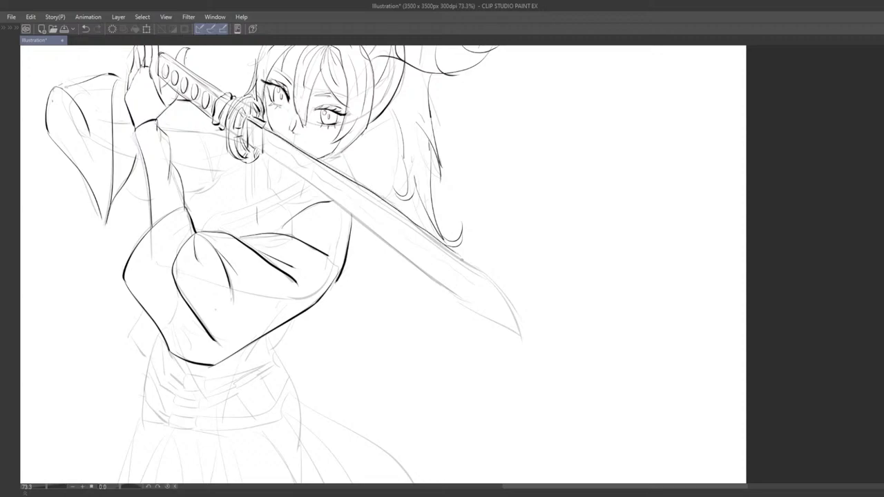
{"action": "key", "text": "ctrl+z"}
{"action": "mouse_move", "coordinate": [263, 127]}
{"action": "left_mouse_down"}
{"action": "mouse_move", "coordinate": [488, 278]}
{"action": "mouse_move", "coordinate": [466, 334]}
{"action": "left_mouse_up"}
{"action": "left_click_drag", "start_coordinate": [253, 164], "coordinate": [375, 246]}
{"action": "key", "text": "ctrl+z"}
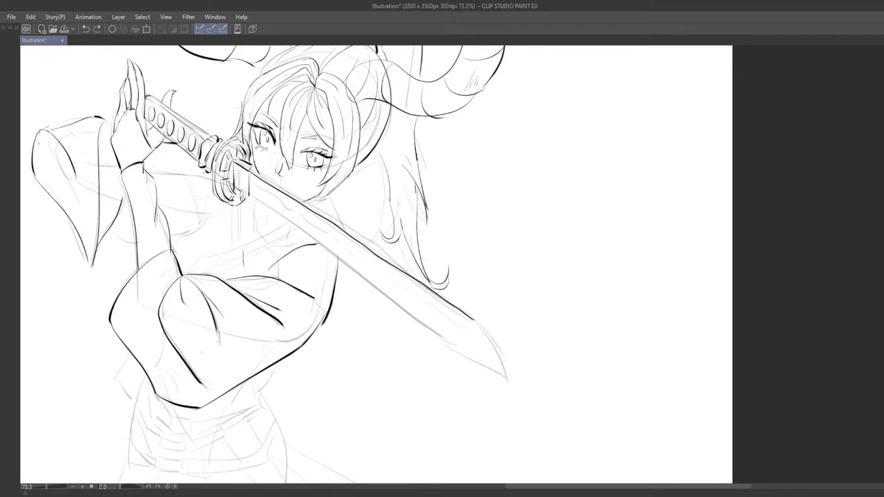
{"action": "left_click_drag", "start_coordinate": [255, 164], "coordinate": [361, 248]}
{"action": "key", "text": "ctrl+z"}
{"action": "mouse_move", "coordinate": [278, 202]}
{"action": "left_mouse_down"}
{"action": "mouse_move", "coordinate": [266, 211]}
{"action": "mouse_move", "coordinate": [251, 207]}
{"action": "left_mouse_up"}
{"action": "mouse_move", "coordinate": [263, 262]}
{"action": "left_mouse_down"}
{"action": "mouse_move", "coordinate": [248, 250]}
{"action": "mouse_move", "coordinate": [351, 250]}
{"action": "mouse_move", "coordinate": [302, 257]}
{"action": "mouse_move", "coordinate": [340, 263]}
{"action": "mouse_move", "coordinate": [333, 249]}
{"action": "left_mouse_up"}
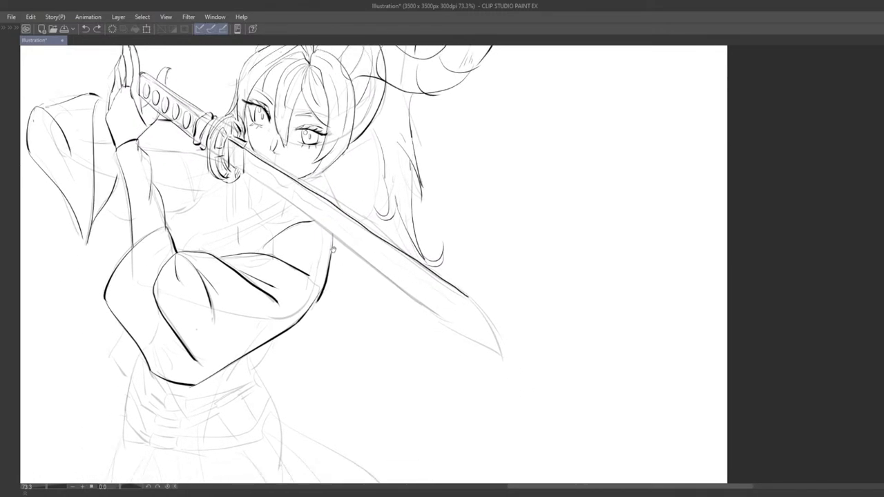
{"action": "left_click_drag", "start_coordinate": [273, 155], "coordinate": [347, 201]}
{"action": "key", "text": "ctrl+z"}
{"action": "left_click_drag", "start_coordinate": [247, 146], "coordinate": [430, 268]}
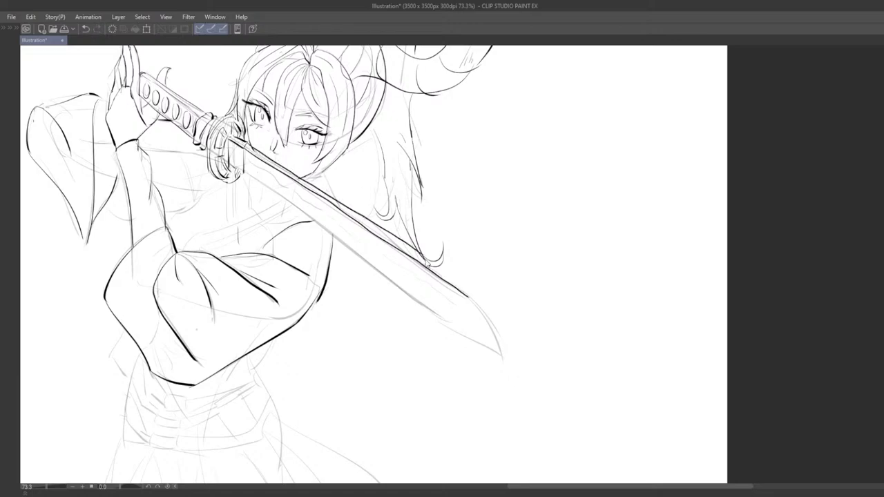
{"action": "key", "text": "ctrl+z"}
{"action": "left_click_drag", "start_coordinate": [248, 146], "coordinate": [320, 196]}
{"action": "key", "text": "ctrl+z"}
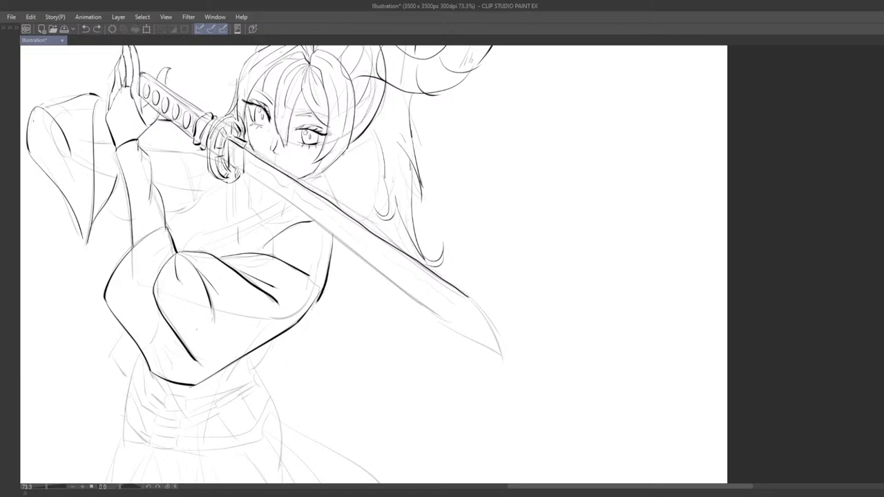
{"action": "left_click_drag", "start_coordinate": [264, 156], "coordinate": [407, 240]}
{"action": "key", "text": "ctrl+z"}
{"action": "left_click_drag", "start_coordinate": [261, 156], "coordinate": [397, 242]}
{"action": "key", "text": "ctrl+z"}
{"action": "left_click_drag", "start_coordinate": [265, 156], "coordinate": [387, 242]}
{"action": "key", "text": "ctrl+z"}
{"action": "left_click_drag", "start_coordinate": [264, 156], "coordinate": [423, 253]}
{"action": "key", "text": "ctrl+z"}
{"action": "left_click_drag", "start_coordinate": [248, 144], "coordinate": [429, 262]}
{"action": "key", "text": "ctrl+z"}
{"action": "left_click_drag", "start_coordinate": [249, 143], "coordinate": [380, 223]}
{"action": "key", "text": "ctrl+z"}
{"action": "left_click_drag", "start_coordinate": [242, 143], "coordinate": [423, 262]}
{"action": "key", "text": "ctrl+z"}
Ink a second line closely following the blade's upper edge from the guard to the start of the tip.
{"action": "left_click_drag", "start_coordinate": [248, 147], "coordinate": [461, 291]}
{"action": "key", "text": "ctrl+z"}
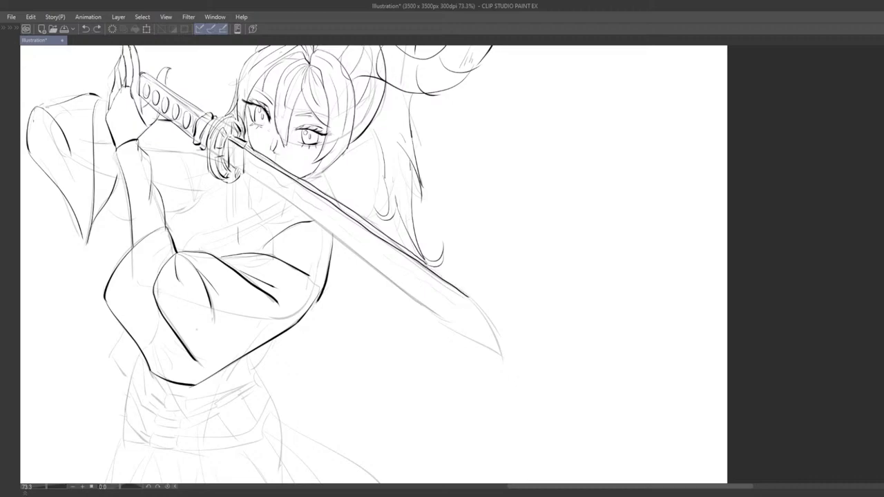
{"action": "left_click_drag", "start_coordinate": [425, 262], "coordinate": [467, 295]}
{"action": "key", "text": "ctrl+z"}
{"action": "left_click_drag", "start_coordinate": [426, 263], "coordinate": [470, 293]}
{"action": "key", "text": "ctrl+z"}
{"action": "key", "text": "ctrl+z"}
{"action": "left_click_drag", "start_coordinate": [426, 263], "coordinate": [473, 298]}
Ink the blade's curved tip with a thickened outer line tapering down to the point.
{"action": "left_click_drag", "start_coordinate": [511, 354], "coordinate": [462, 300]}
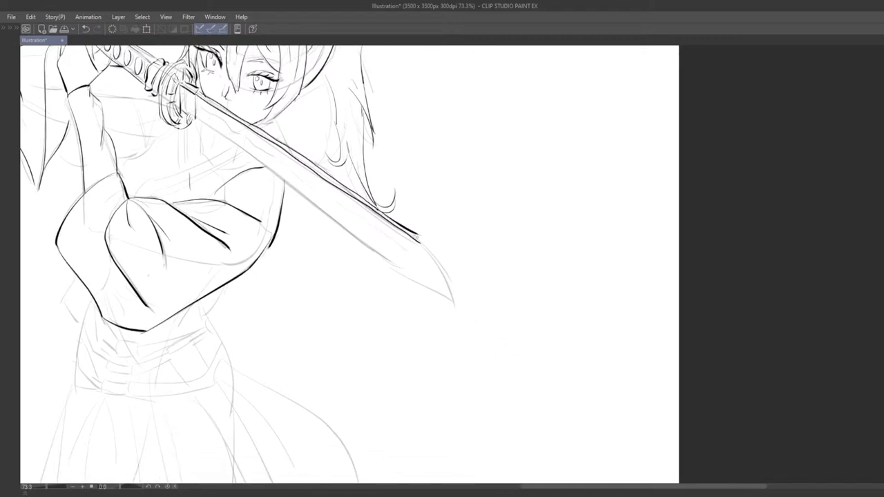
{"action": "key", "text": "ctrl+z"}
{"action": "mouse_move", "coordinate": [418, 242]}
{"action": "left_mouse_down"}
{"action": "mouse_move", "coordinate": [454, 287]}
{"action": "mouse_move", "coordinate": [451, 298]}
{"action": "left_mouse_up"}
{"action": "key", "text": "ctrl+z"}
{"action": "key", "text": "ctrl+z"}
{"action": "key", "text": "ctrl+z"}
{"action": "left_click_drag", "start_coordinate": [419, 241], "coordinate": [450, 301]}
{"action": "key", "text": "ctrl+z"}
{"action": "mouse_move", "coordinate": [419, 239]}
{"action": "left_mouse_down"}
{"action": "mouse_move", "coordinate": [452, 301]}
{"action": "mouse_move", "coordinate": [431, 285]}
{"action": "mouse_move", "coordinate": [448, 294]}
{"action": "mouse_move", "coordinate": [456, 260]}
{"action": "mouse_move", "coordinate": [422, 237]}
{"action": "mouse_move", "coordinate": [443, 281]}
{"action": "left_mouse_up"}
{"action": "key", "text": "ctrl+z"}
{"action": "key", "text": "ctrl+z"}
{"action": "key", "text": "ctrl+z"}
{"action": "left_click_drag", "start_coordinate": [412, 221], "coordinate": [443, 280]}
{"action": "key", "text": "ctrl+z"}
{"action": "mouse_move", "coordinate": [412, 220]}
{"action": "left_mouse_down"}
{"action": "mouse_move", "coordinate": [444, 282]}
{"action": "mouse_move", "coordinate": [417, 270]}
{"action": "mouse_move", "coordinate": [436, 303]}
{"action": "mouse_move", "coordinate": [389, 291]}
{"action": "mouse_move", "coordinate": [394, 264]}
{"action": "mouse_move", "coordinate": [393, 293]}
{"action": "left_mouse_up"}
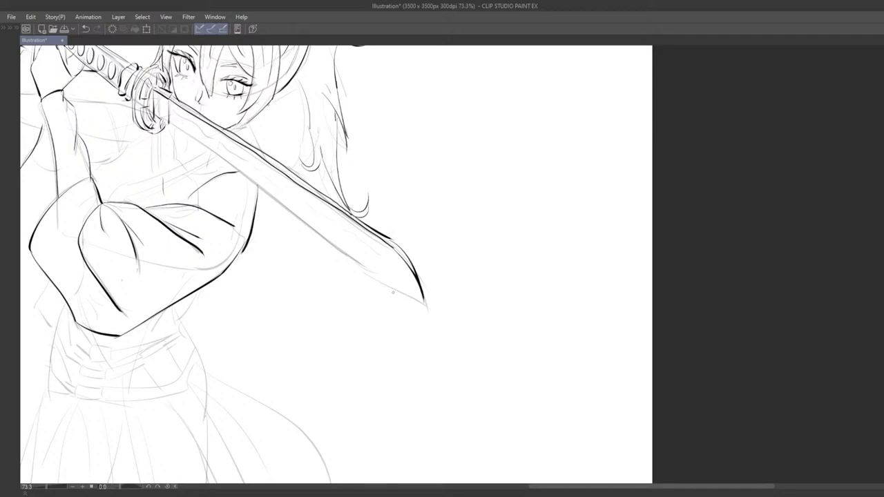
Ink the lower edge of the sword blade in one long line from the guard to the tip.
{"action": "left_click_drag", "start_coordinate": [431, 298], "coordinate": [494, 305]}
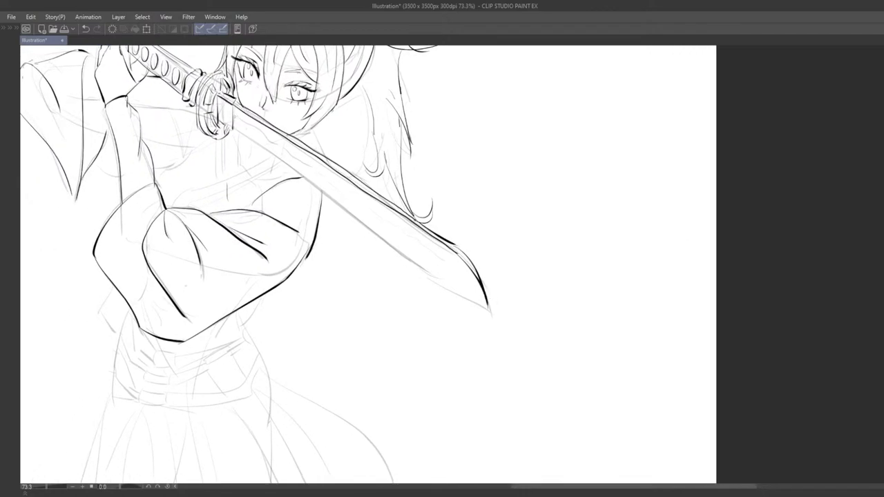
{"action": "left_click_drag", "start_coordinate": [235, 126], "coordinate": [453, 293]}
{"action": "key", "text": "ctrl+z"}
{"action": "left_click_drag", "start_coordinate": [233, 129], "coordinate": [471, 297]}
{"action": "key", "text": "ctrl+z"}
{"action": "left_click_drag", "start_coordinate": [234, 128], "coordinate": [470, 300]}
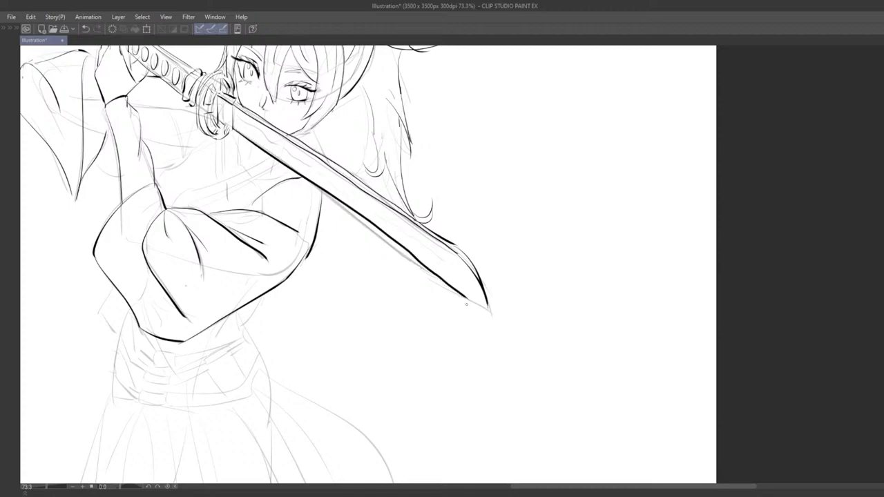
{"action": "key", "text": "ctrl+z"}
{"action": "left_click_drag", "start_coordinate": [234, 129], "coordinate": [437, 279]}
{"action": "key", "text": "ctrl+z"}
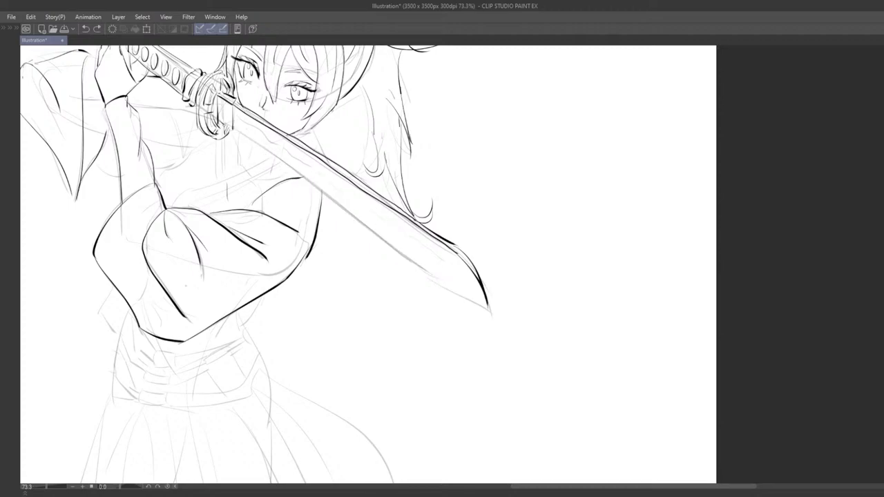
{"action": "left_click_drag", "start_coordinate": [234, 128], "coordinate": [473, 298]}
{"action": "key", "text": "ctrl+z"}
{"action": "left_click_drag", "start_coordinate": [234, 127], "coordinate": [401, 253]}
{"action": "key", "text": "ctrl+z"}
{"action": "mouse_move", "coordinate": [232, 127]}
{"action": "left_mouse_down"}
{"action": "mouse_move", "coordinate": [487, 308]}
{"action": "mouse_move", "coordinate": [568, 331]}
{"action": "left_mouse_up"}
Ink a thin wavy temper line inside the sword blade along its length.
{"action": "scroll", "coordinate": [492, 307], "scroll_direction": "down", "scroll_amount": 5}
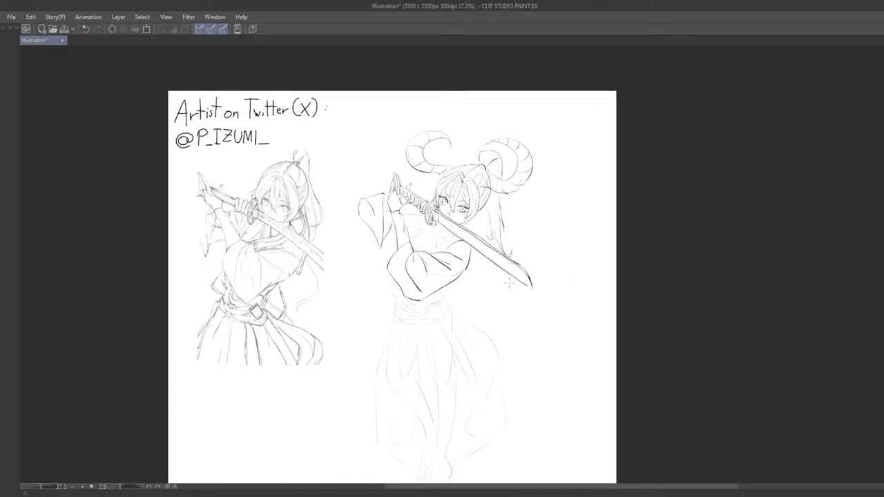
{"action": "scroll", "coordinate": [512, 283], "scroll_direction": "up", "scroll_amount": 3}
{"action": "mouse_move", "coordinate": [491, 288]}
{"action": "left_mouse_down"}
{"action": "mouse_move", "coordinate": [459, 323]}
{"action": "mouse_move", "coordinate": [456, 289]}
{"action": "left_mouse_up"}
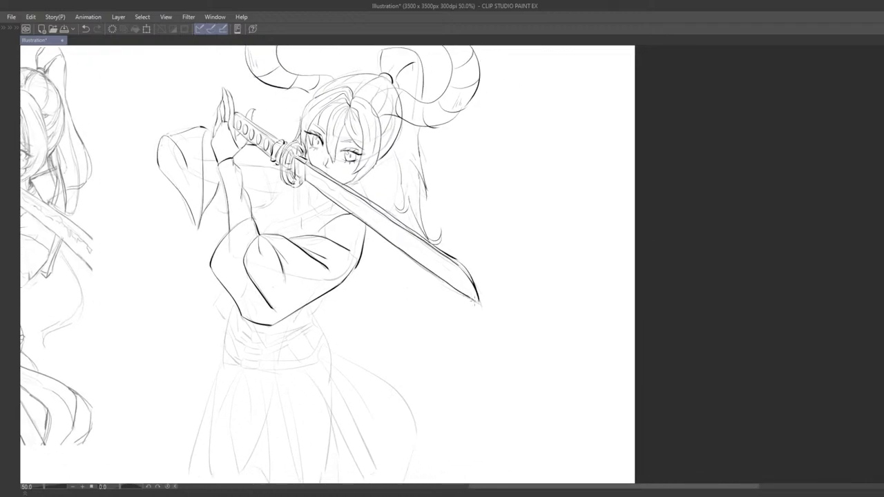
{"action": "scroll", "coordinate": [478, 322], "scroll_direction": "down", "scroll_amount": 3}
{"action": "left_click_drag", "start_coordinate": [477, 323], "coordinate": [511, 318]}
{"action": "scroll", "coordinate": [493, 288], "scroll_direction": "up", "scroll_amount": 2}
{"action": "left_click_drag", "start_coordinate": [426, 335], "coordinate": [424, 361]}
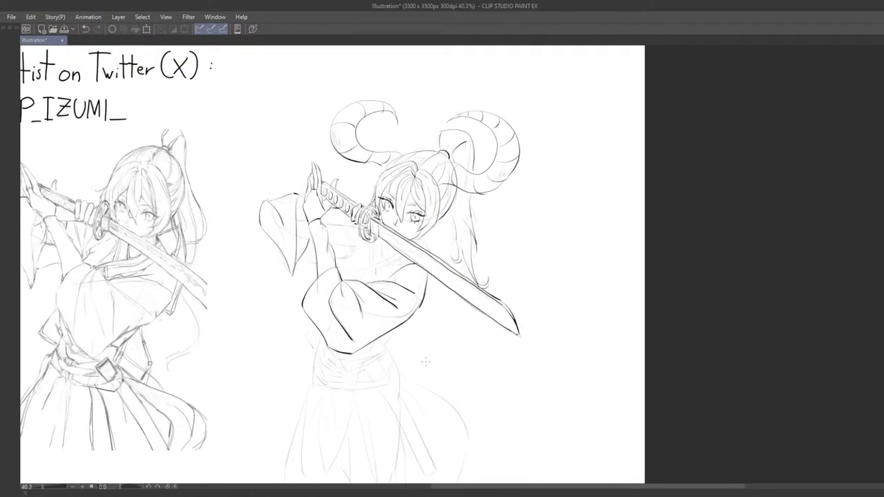
{"action": "scroll", "coordinate": [424, 359], "scroll_direction": "up", "scroll_amount": 1}
{"action": "mouse_move", "coordinate": [425, 320]}
{"action": "left_mouse_down"}
{"action": "mouse_move", "coordinate": [448, 326]}
{"action": "mouse_move", "coordinate": [478, 312]}
{"action": "left_mouse_up"}
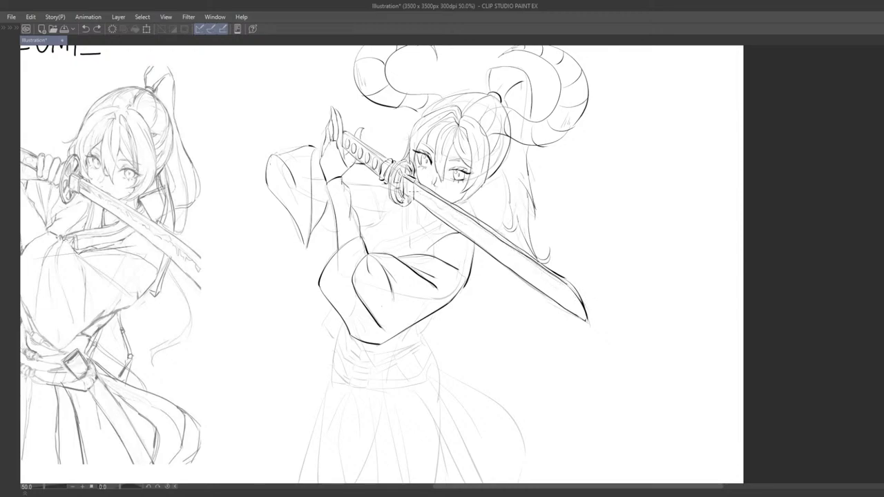
{"action": "left_click_drag", "start_coordinate": [435, 201], "coordinate": [555, 283]}
{"action": "scroll", "coordinate": [574, 306], "scroll_direction": "down", "scroll_amount": 3}
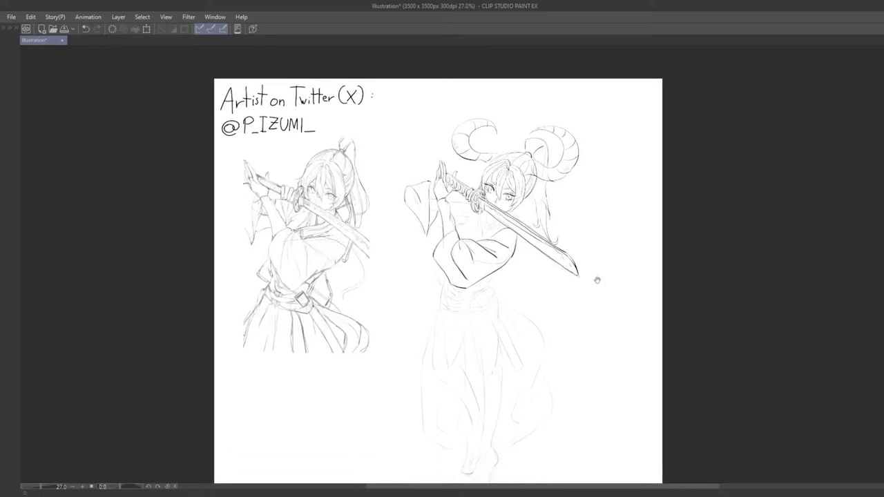
Ink the garment's upper chest line between the raised forearm and the sword guard, with folds and the curve under the bust.
{"action": "scroll", "coordinate": [509, 322], "scroll_direction": "up", "scroll_amount": 3}
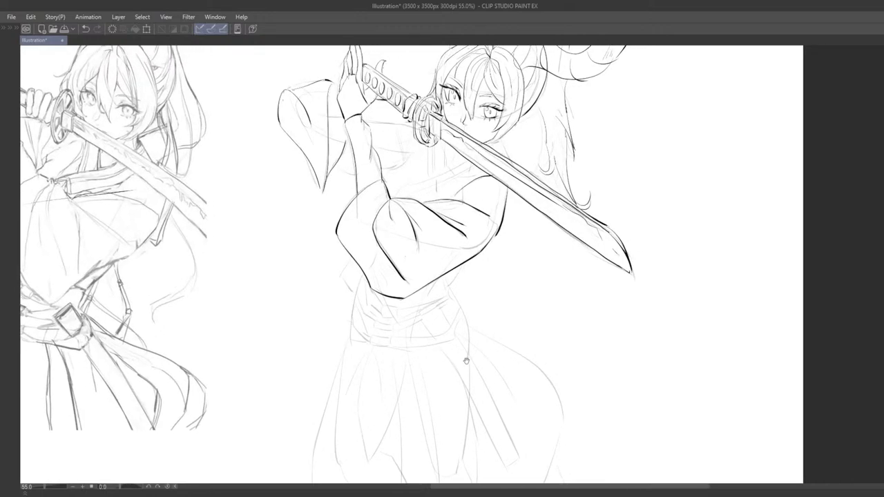
{"action": "left_click_drag", "start_coordinate": [463, 360], "coordinate": [521, 417]}
{"action": "scroll", "coordinate": [415, 263], "scroll_direction": "up", "scroll_amount": 1}
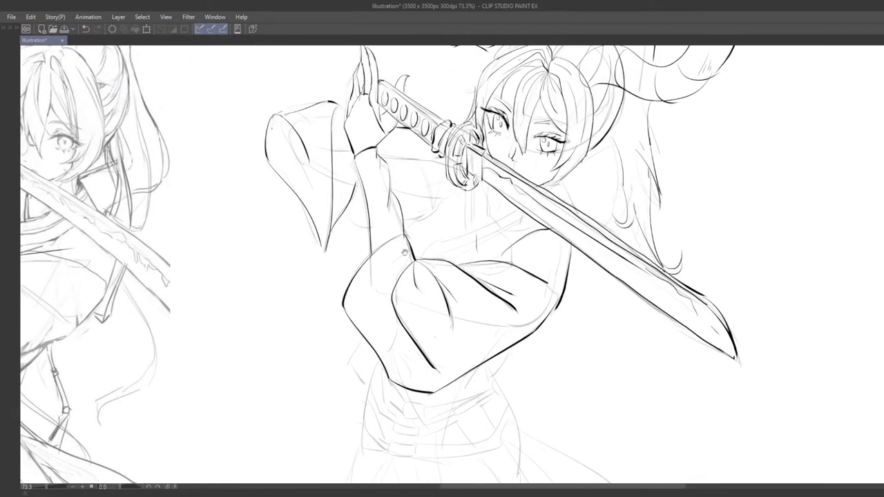
{"action": "left_click_drag", "start_coordinate": [404, 252], "coordinate": [409, 285]}
{"action": "left_click_drag", "start_coordinate": [394, 195], "coordinate": [578, 226]}
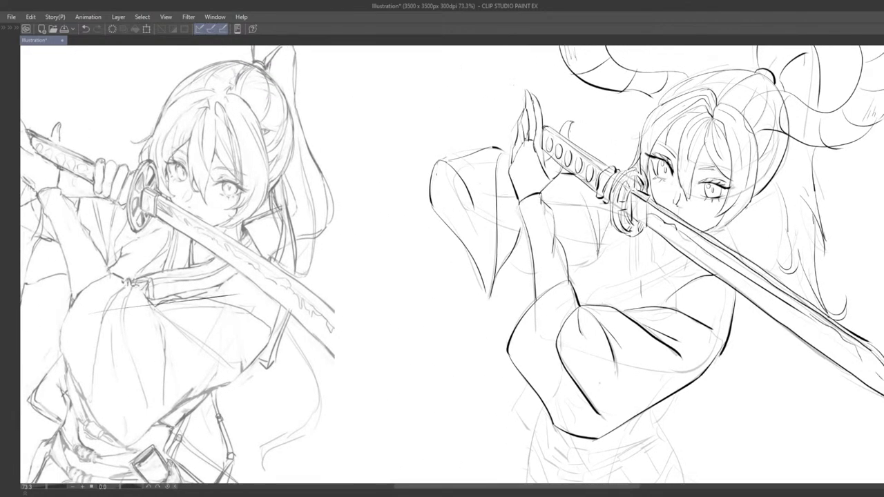
{"action": "left_click_drag", "start_coordinate": [572, 264], "coordinate": [599, 263]}
{"action": "key", "text": "ctrl+z"}
{"action": "scroll", "coordinate": [582, 271], "scroll_direction": "down", "scroll_amount": 7}
{"action": "scroll", "coordinate": [582, 271], "scroll_direction": "up", "scroll_amount": 5}
{"action": "mouse_move", "coordinate": [558, 210]}
{"action": "left_mouse_down"}
{"action": "mouse_move", "coordinate": [600, 222]}
{"action": "mouse_move", "coordinate": [577, 222]}
{"action": "left_mouse_up"}
{"action": "key", "text": "ctrl+z"}
{"action": "scroll", "coordinate": [569, 255], "scroll_direction": "down", "scroll_amount": 5}
{"action": "scroll", "coordinate": [568, 254], "scroll_direction": "up", "scroll_amount": 6}
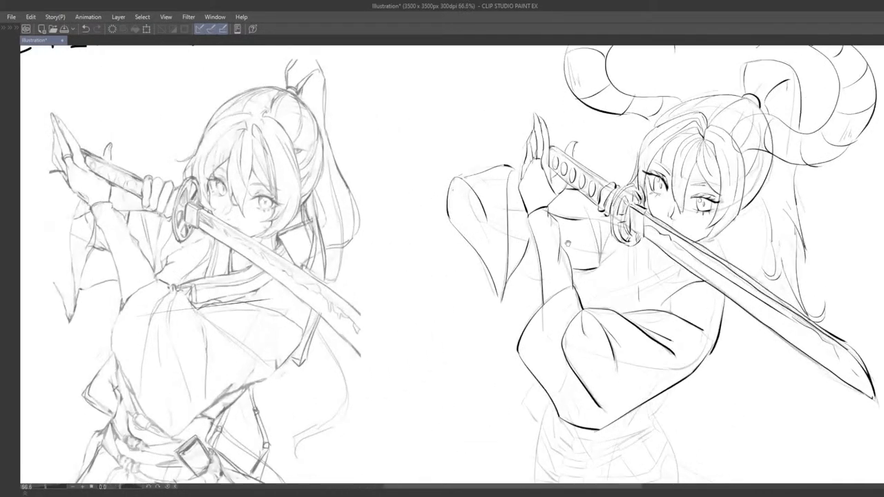
Replace the curve under the bust with a line running from the forearm diagonally up toward the sword guard.
{"action": "key", "text": "ctrl+z"}
{"action": "mouse_move", "coordinate": [550, 216]}
{"action": "left_mouse_down"}
{"action": "mouse_move", "coordinate": [596, 250]}
{"action": "mouse_move", "coordinate": [596, 239]}
{"action": "mouse_move", "coordinate": [564, 228]}
{"action": "mouse_move", "coordinate": [597, 231]}
{"action": "left_mouse_up"}
{"action": "key", "text": "ctrl+z"}
{"action": "key", "text": "ctrl+z"}
{"action": "key", "text": "ctrl+z"}
{"action": "key", "text": "ctrl+z"}
{"action": "mouse_move", "coordinate": [584, 271]}
{"action": "left_mouse_down"}
{"action": "mouse_move", "coordinate": [597, 246]}
{"action": "mouse_move", "coordinate": [608, 256]}
{"action": "mouse_move", "coordinate": [574, 264]}
{"action": "mouse_move", "coordinate": [590, 253]}
{"action": "mouse_move", "coordinate": [570, 275]}
{"action": "mouse_move", "coordinate": [598, 232]}
{"action": "mouse_move", "coordinate": [564, 259]}
{"action": "left_mouse_up"}
{"action": "key", "text": "ctrl+z"}
{"action": "key", "text": "ctrl+z"}
{"action": "key", "text": "ctrl+z"}
{"action": "key", "text": "ctrl+z"}
{"action": "key", "text": "ctrl+z"}
{"action": "key", "text": "ctrl+z"}
{"action": "key", "text": "ctrl+z"}
{"action": "key", "text": "ctrl+z"}
{"action": "key", "text": "ctrl+z"}
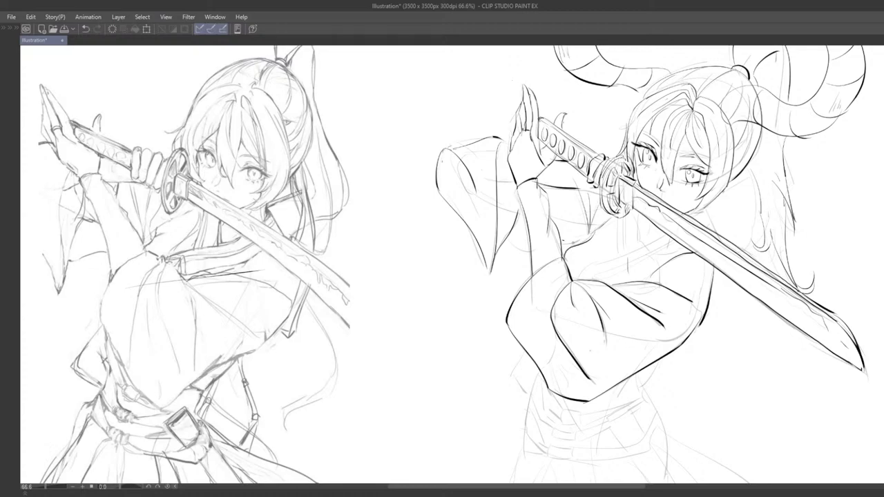
Refine the chest folds below the sword handle and ink the short line joining the hanging sleeve to the raised forearm.
{"action": "key", "text": "ctrl+z"}
{"action": "left_click_drag", "start_coordinate": [567, 201], "coordinate": [575, 233]}
{"action": "key", "text": "ctrl+z"}
{"action": "left_click_drag", "start_coordinate": [504, 250], "coordinate": [540, 243]}
{"action": "scroll", "coordinate": [547, 223], "scroll_direction": "down", "scroll_amount": 5}
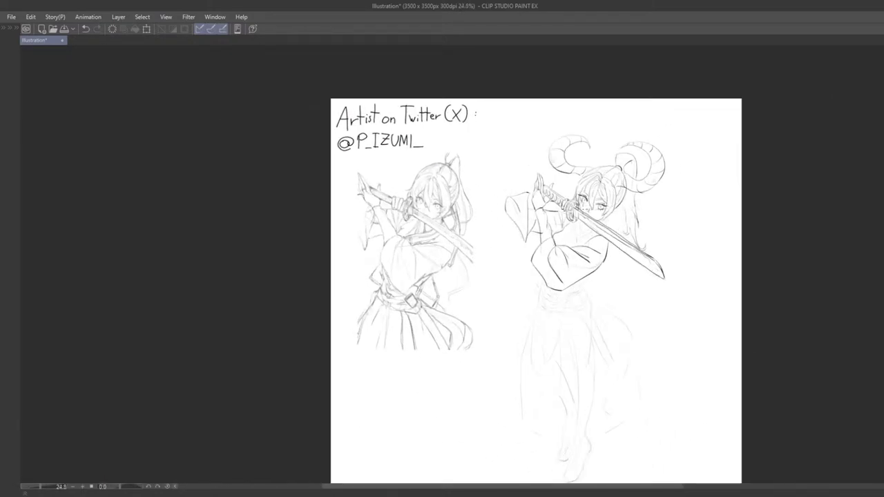
{"action": "scroll", "coordinate": [546, 204], "scroll_direction": "up", "scroll_amount": 6}
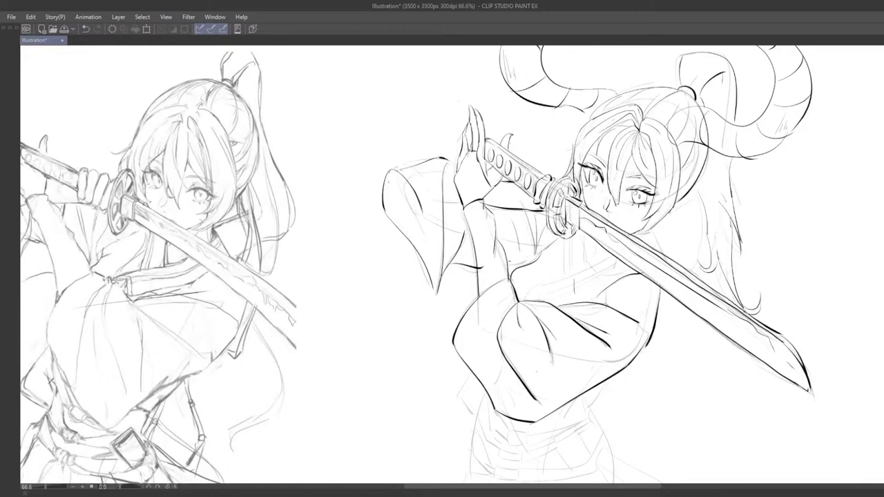
{"action": "key", "text": "ctrl+z"}
{"action": "key", "text": "ctrl+z"}
{"action": "mouse_move", "coordinate": [546, 215]}
{"action": "left_mouse_down"}
{"action": "mouse_move", "coordinate": [550, 224]}
{"action": "mouse_move", "coordinate": [549, 216]}
{"action": "left_mouse_up"}
{"action": "left_click_drag", "start_coordinate": [540, 259], "coordinate": [516, 256]}
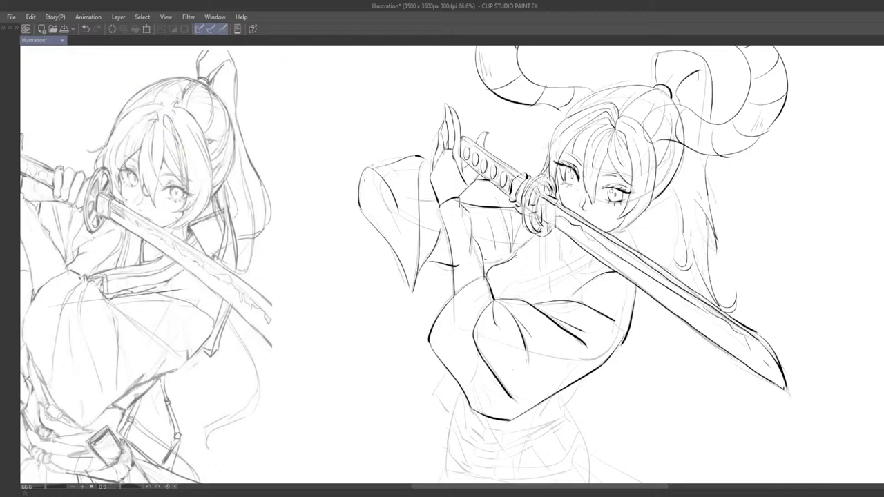
Ink the collar edge curving from the sleeve's gathered point up to the underside of the sword blade.
{"action": "left_click_drag", "start_coordinate": [584, 367], "coordinate": [614, 321]}
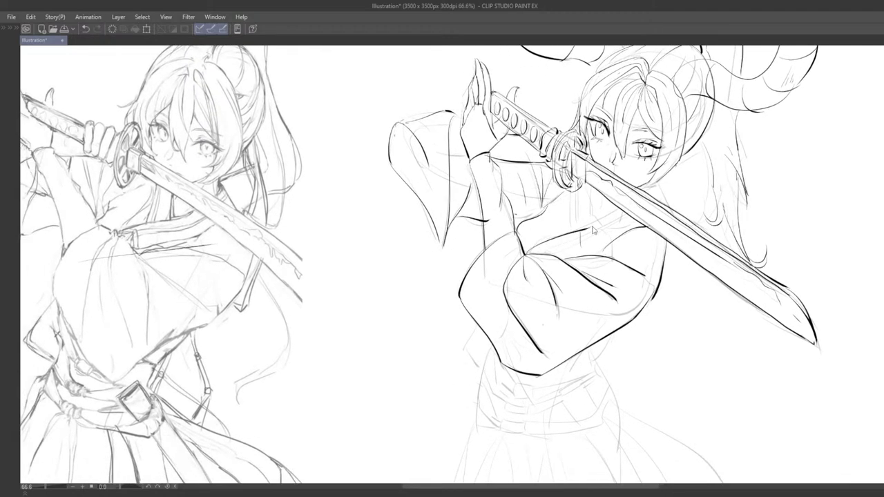
{"action": "key", "text": "ctrl+z"}
{"action": "left_click_drag", "start_coordinate": [529, 253], "coordinate": [619, 209]}
{"action": "key", "text": "ctrl+z"}
{"action": "left_click_drag", "start_coordinate": [527, 256], "coordinate": [616, 208]}
{"action": "key", "text": "ctrl+z"}
{"action": "left_click_drag", "start_coordinate": [528, 255], "coordinate": [624, 205]}
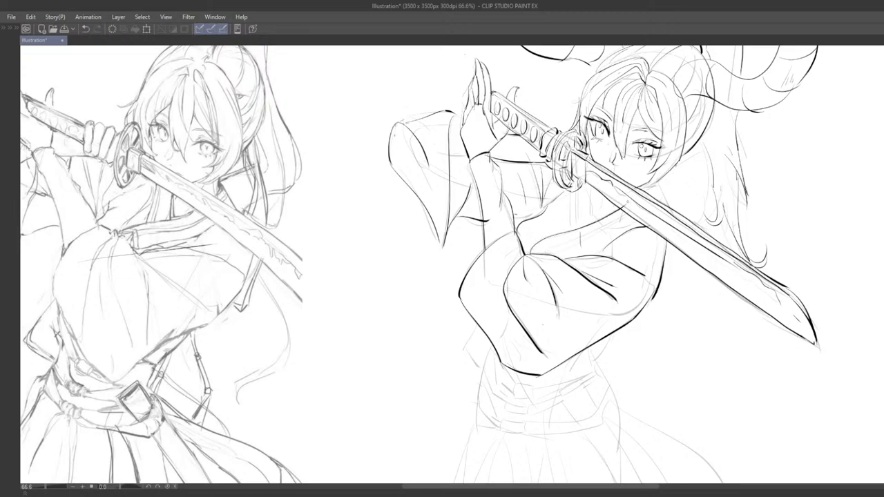
Ink the collar band's lower edge parallel to the upper one, with a small folded bump beside the sleeve's gathered point.
{"action": "left_click_drag", "start_coordinate": [619, 237], "coordinate": [555, 263]}
{"action": "scroll", "coordinate": [558, 259], "scroll_direction": "up", "scroll_amount": 2}
{"action": "mouse_move", "coordinate": [470, 297]}
{"action": "left_mouse_down"}
{"action": "mouse_move", "coordinate": [590, 256]}
{"action": "mouse_move", "coordinate": [540, 268]}
{"action": "mouse_move", "coordinate": [520, 255]}
{"action": "mouse_move", "coordinate": [628, 268]}
{"action": "mouse_move", "coordinate": [617, 283]}
{"action": "left_mouse_up"}
{"action": "key", "text": "ctrl+z"}
{"action": "key", "text": "ctrl+z"}
{"action": "key", "text": "ctrl+z"}
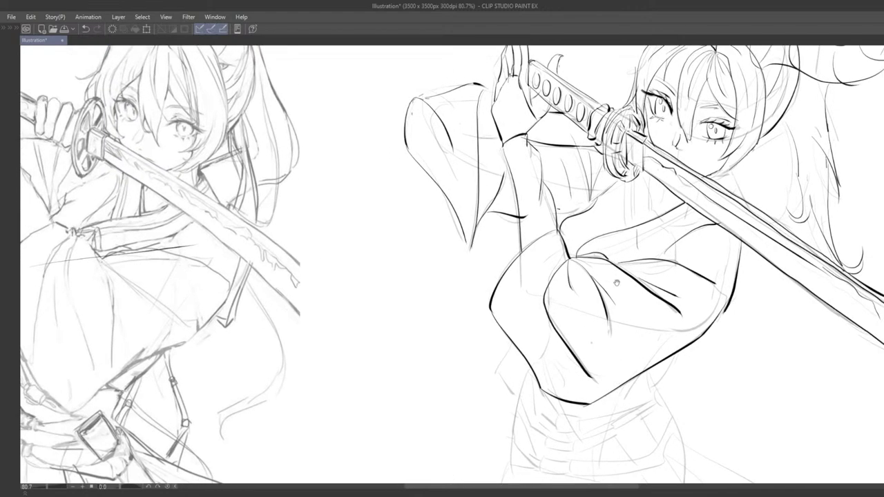
{"action": "key", "text": "ctrl+z"}
{"action": "left_click_drag", "start_coordinate": [577, 257], "coordinate": [598, 250]}
{"action": "key", "text": "ctrl+z"}
{"action": "mouse_move", "coordinate": [590, 262]}
{"action": "left_mouse_down"}
{"action": "mouse_move", "coordinate": [572, 278]}
{"action": "mouse_move", "coordinate": [591, 262]}
{"action": "mouse_move", "coordinate": [601, 286]}
{"action": "mouse_move", "coordinate": [561, 281]}
{"action": "mouse_move", "coordinate": [539, 315]}
{"action": "mouse_move", "coordinate": [542, 307]}
{"action": "left_mouse_up"}
{"action": "key", "text": "ctrl+z"}
{"action": "mouse_move", "coordinate": [575, 246]}
{"action": "left_mouse_down"}
{"action": "mouse_move", "coordinate": [584, 259]}
{"action": "mouse_move", "coordinate": [626, 236]}
{"action": "left_mouse_up"}
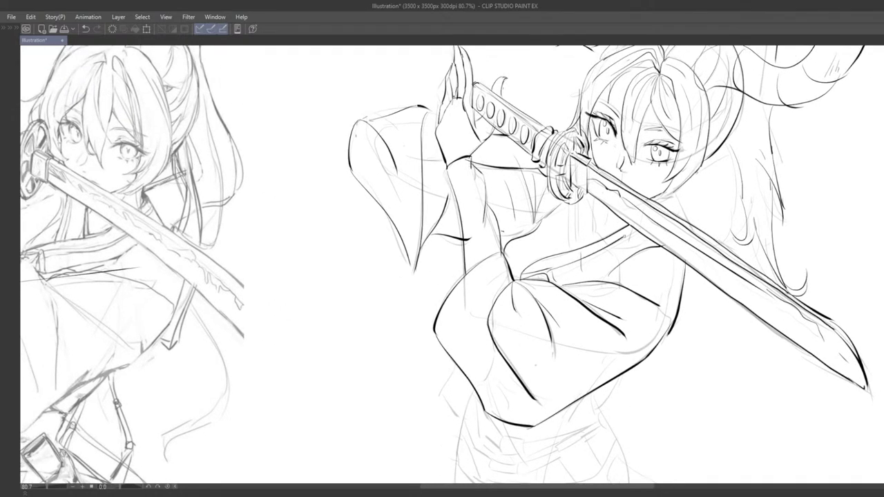
Redraw the collar band's second edge from the sleeve's gathered point up to the underside of the sword blade.
{"action": "key", "text": "ctrl+z"}
{"action": "left_click_drag", "start_coordinate": [546, 271], "coordinate": [634, 231]}
{"action": "key", "text": "ctrl+z"}
{"action": "left_click_drag", "start_coordinate": [563, 264], "coordinate": [628, 237]}
{"action": "left_click_drag", "start_coordinate": [667, 201], "coordinate": [674, 196]}
{"action": "left_click_drag", "start_coordinate": [558, 267], "coordinate": [627, 237]}
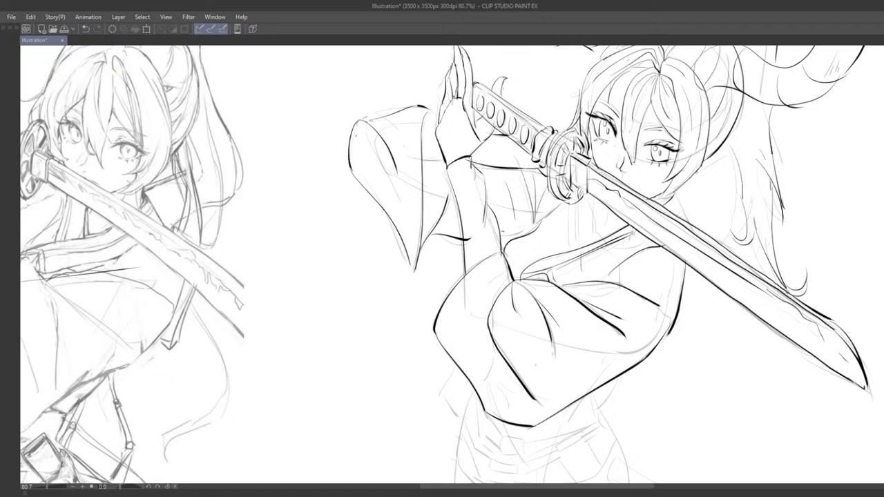
{"action": "key", "text": "ctrl+z"}
{"action": "left_click_drag", "start_coordinate": [557, 268], "coordinate": [631, 233]}
{"action": "key", "text": "ctrl+z"}
Ink a slanted fold line on the chest just below the collar band, rising toward the blade.
{"action": "left_click_drag", "start_coordinate": [688, 200], "coordinate": [691, 224]}
{"action": "left_click_drag", "start_coordinate": [616, 271], "coordinate": [624, 258]}
{"action": "left_click_drag", "start_coordinate": [576, 271], "coordinate": [638, 248]}
{"action": "key", "text": "ctrl+z"}
{"action": "key", "text": "ctrl+z"}
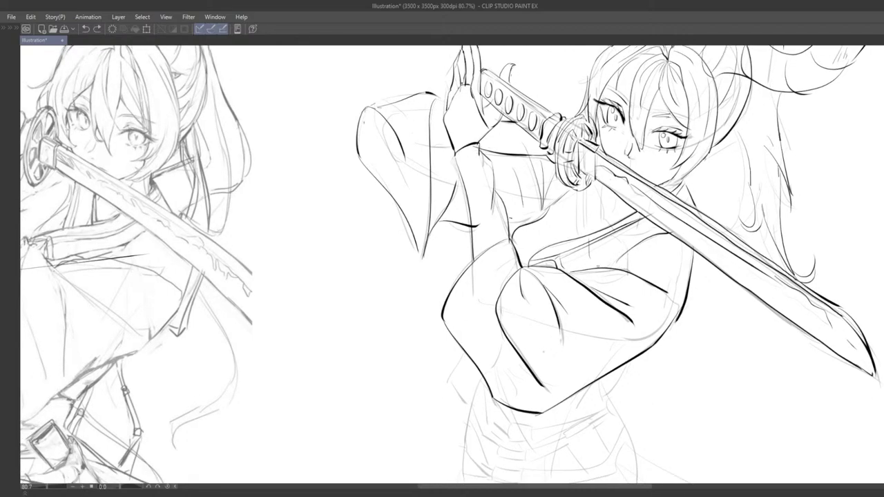
{"action": "key", "text": "ctrl+z"}
{"action": "left_click_drag", "start_coordinate": [582, 268], "coordinate": [648, 239]}
{"action": "key", "text": "e"}
{"action": "left_click_drag", "start_coordinate": [614, 263], "coordinate": [665, 229]}
{"action": "key", "text": "ctrl+z"}
{"action": "scroll", "coordinate": [626, 264], "scroll_direction": "down", "scroll_amount": 1}
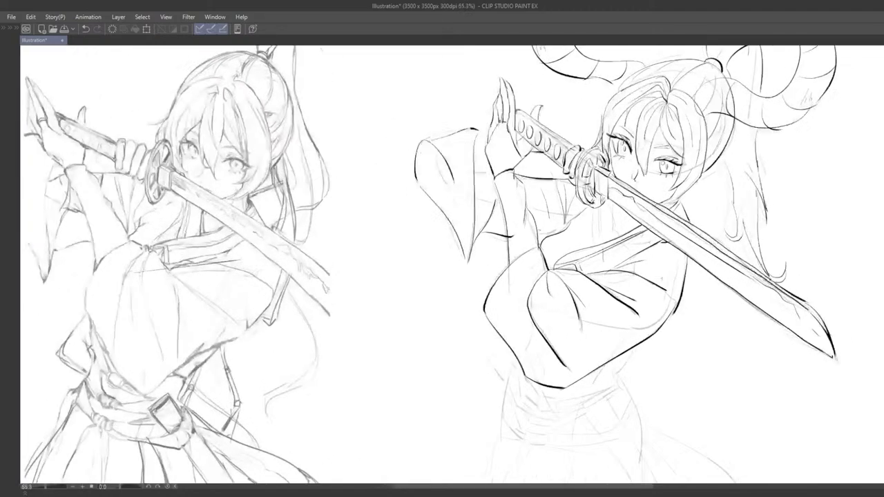
Ink the first long vertical hair strand hanging from beneath the sword guard toward the collar.
{"action": "scroll", "coordinate": [630, 254], "scroll_direction": "down", "scroll_amount": 5}
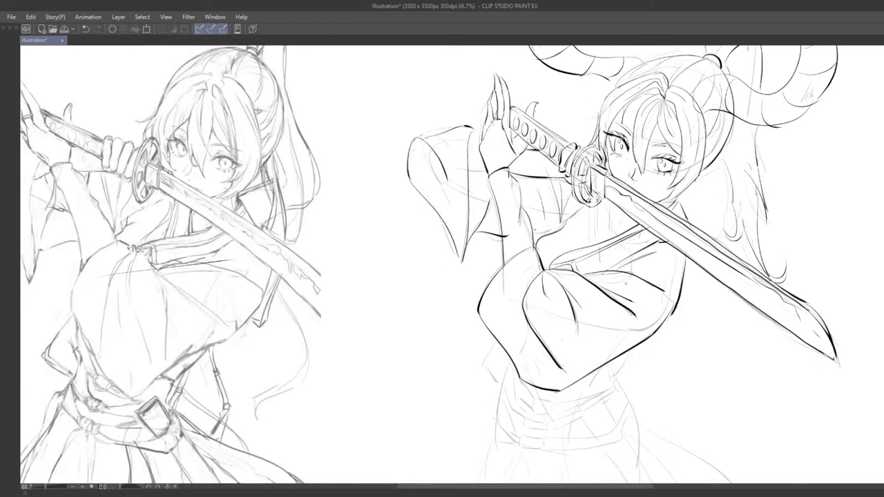
{"action": "scroll", "coordinate": [648, 217], "scroll_direction": "up", "scroll_amount": 5}
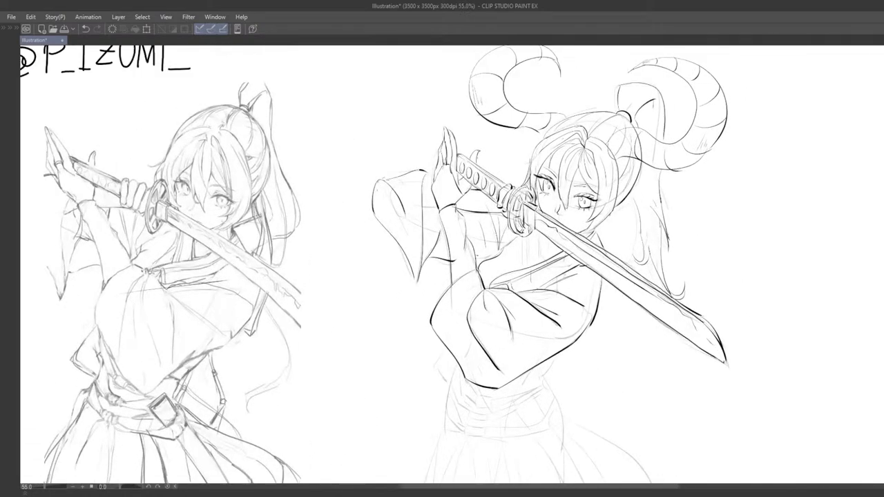
{"action": "scroll", "coordinate": [512, 233], "scroll_direction": "up", "scroll_amount": 2}
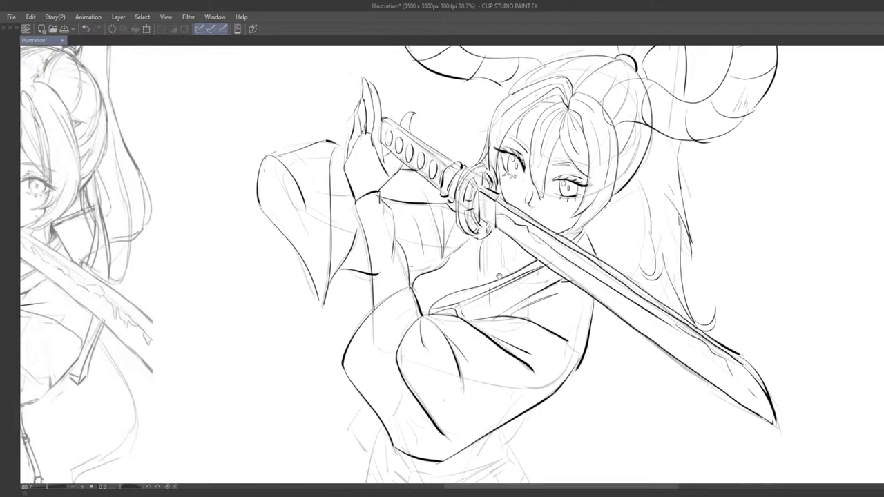
{"action": "left_click_drag", "start_coordinate": [492, 268], "coordinate": [505, 291]}
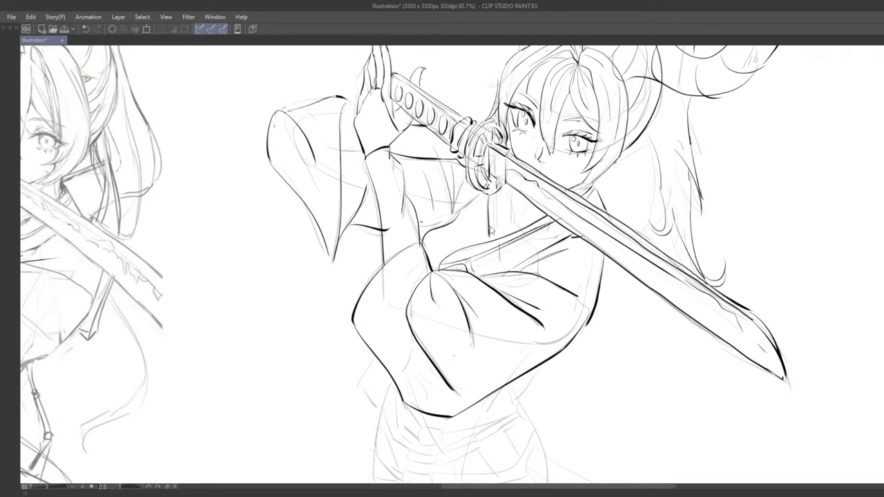
{"action": "left_click_drag", "start_coordinate": [487, 201], "coordinate": [602, 184]}
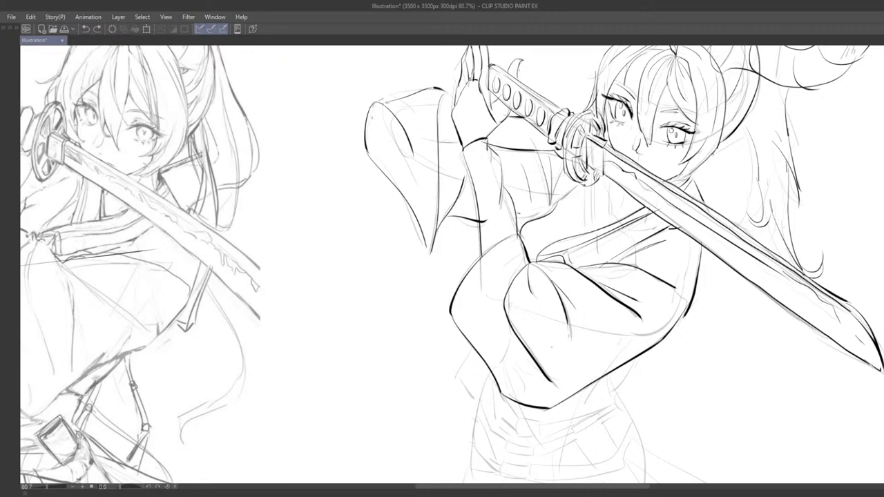
{"action": "left_click_drag", "start_coordinate": [586, 182], "coordinate": [588, 231]}
{"action": "mouse_move", "coordinate": [590, 223]}
{"action": "left_mouse_down"}
{"action": "mouse_move", "coordinate": [573, 232]}
{"action": "mouse_move", "coordinate": [638, 217]}
{"action": "mouse_move", "coordinate": [593, 209]}
{"action": "left_mouse_up"}
{"action": "key", "text": "ctrl+z"}
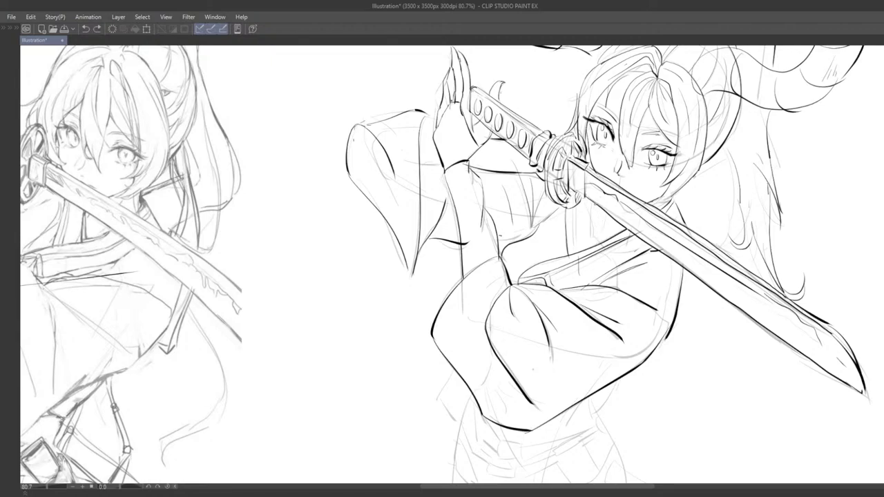
Add the remaining hair strands between the sword guard, the blade and the collar edge.
{"action": "mouse_move", "coordinate": [605, 259]}
{"action": "left_mouse_down"}
{"action": "mouse_move", "coordinate": [570, 225]}
{"action": "mouse_move", "coordinate": [586, 251]}
{"action": "left_mouse_up"}
{"action": "key", "text": "ctrl+z"}
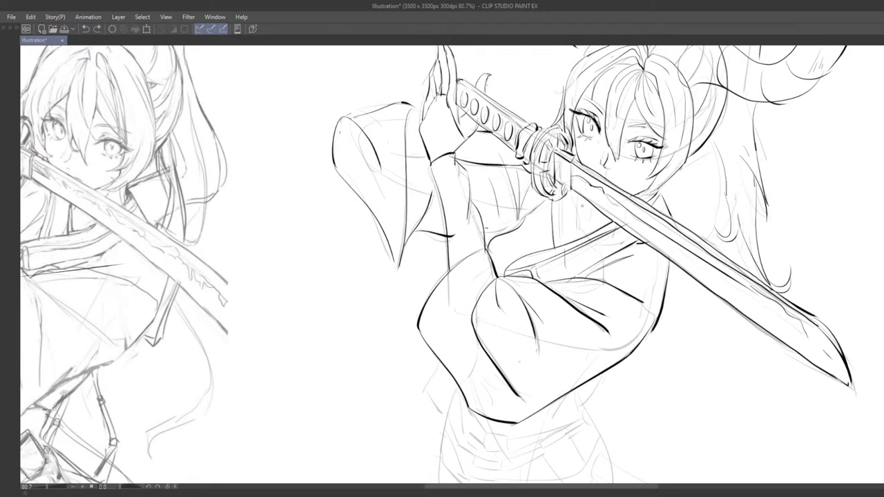
{"action": "left_click_drag", "start_coordinate": [584, 216], "coordinate": [605, 228]}
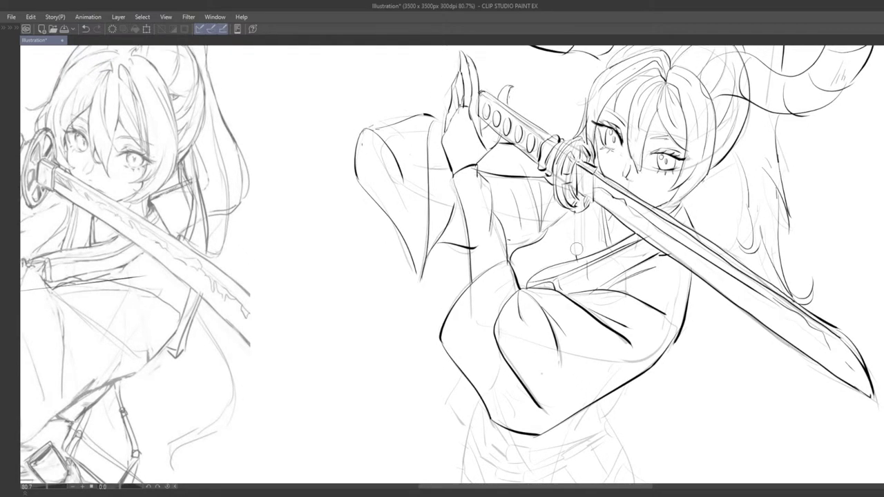
{"action": "key", "text": "ctrl+z"}
{"action": "left_click_drag", "start_coordinate": [575, 214], "coordinate": [577, 261]}
{"action": "key", "text": "ctrl+z"}
{"action": "key", "text": "ctrl+z"}
{"action": "left_click_drag", "start_coordinate": [582, 209], "coordinate": [586, 259]}
Check the inked upper body against the reference sketch, both as a whole and close up.
{"action": "scroll", "coordinate": [592, 256], "scroll_direction": "down", "scroll_amount": 6}
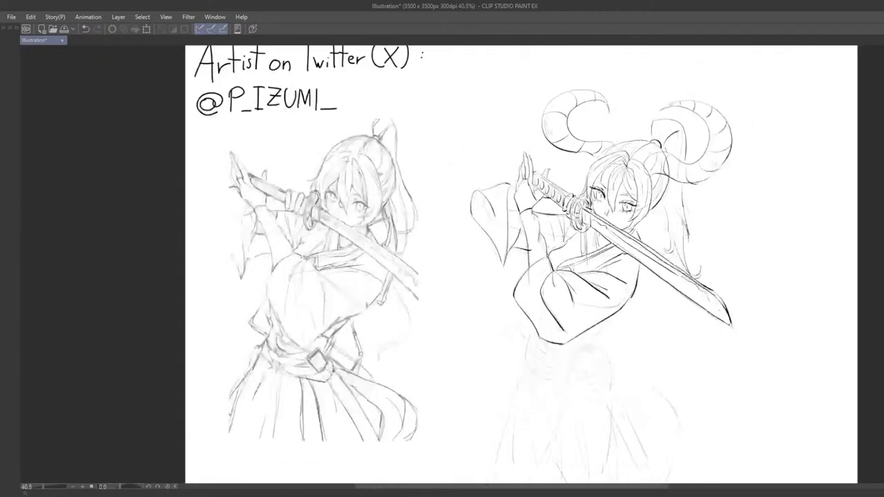
{"action": "left_click_drag", "start_coordinate": [677, 252], "coordinate": [630, 226]}
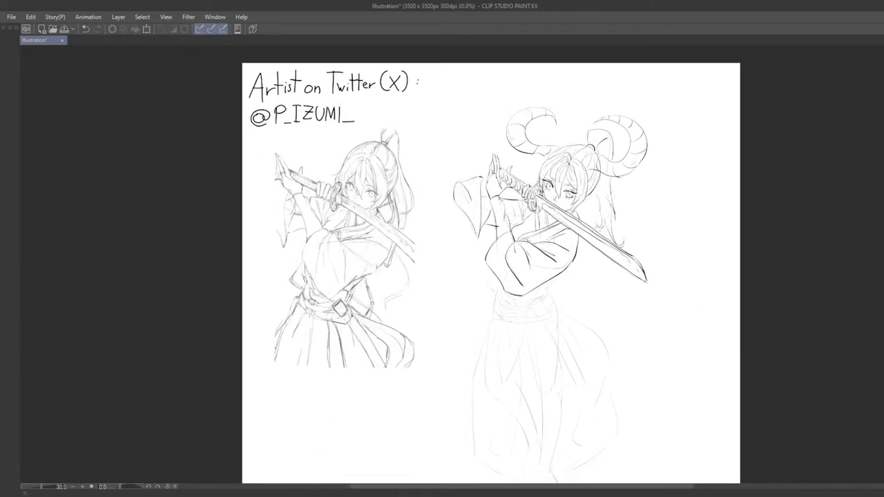
{"action": "key", "text": "ctrl+alt+0"}
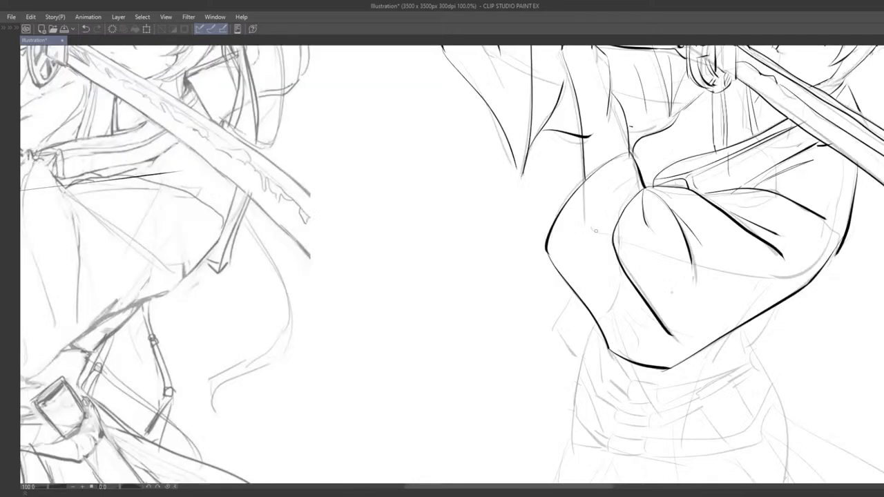
{"action": "mouse_move", "coordinate": [752, 167]}
{"action": "left_mouse_down"}
{"action": "mouse_move", "coordinate": [554, 300]}
{"action": "mouse_move", "coordinate": [424, 358]}
{"action": "left_mouse_up"}
{"action": "left_click_drag", "start_coordinate": [601, 196], "coordinate": [610, 279]}
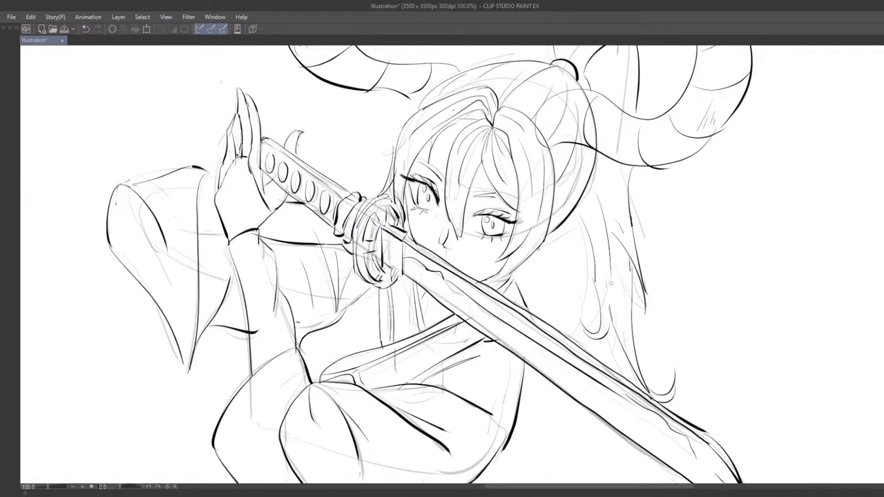
{"action": "scroll", "coordinate": [616, 221], "scroll_direction": "down", "scroll_amount": 2}
{"action": "scroll", "coordinate": [636, 311], "scroll_direction": "down", "scroll_amount": 3}
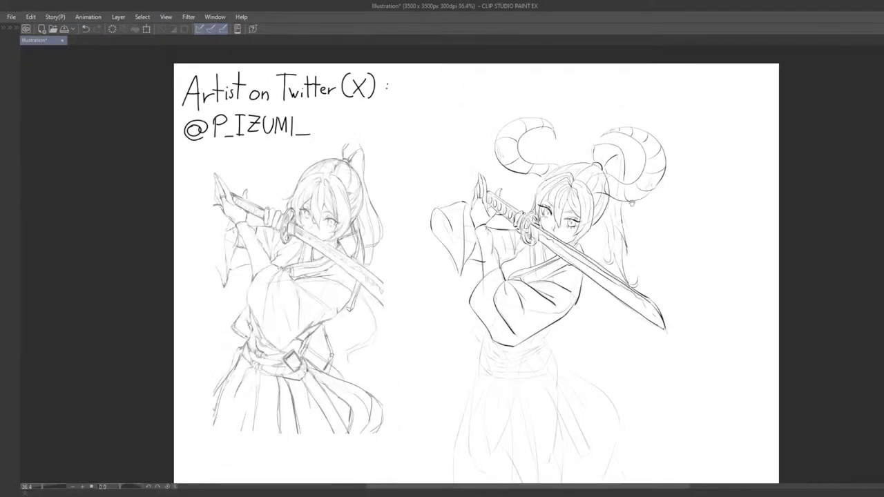
Try to ink a curved strand inside the ponytail beside the hair tie.
{"action": "scroll", "coordinate": [650, 311], "scroll_direction": "up", "scroll_amount": 4}
{"action": "left_click_drag", "start_coordinate": [533, 199], "coordinate": [550, 174]}
{"action": "key", "text": "ctrl+z"}
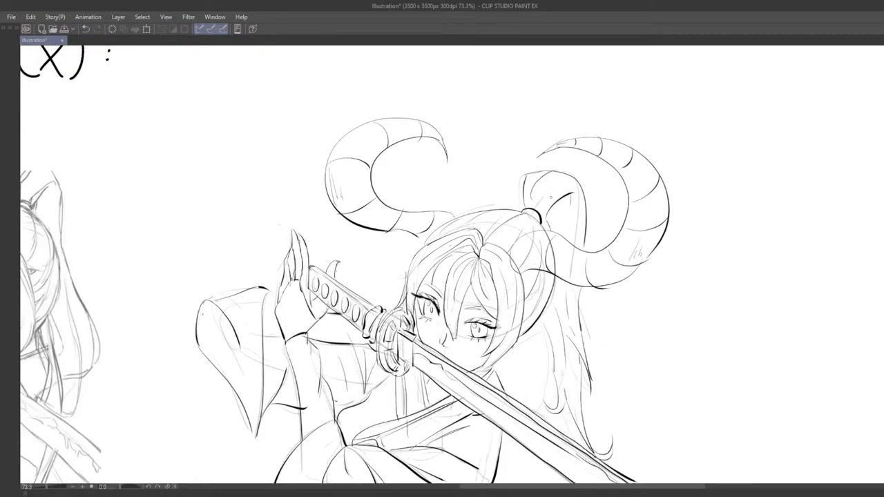
{"action": "left_click_drag", "start_coordinate": [545, 205], "coordinate": [568, 181]}
{"action": "key", "text": "ctrl+z"}
{"action": "scroll", "coordinate": [534, 206], "scroll_direction": "down", "scroll_amount": 5}
{"action": "scroll", "coordinate": [534, 205], "scroll_direction": "up", "scroll_amount": 2}
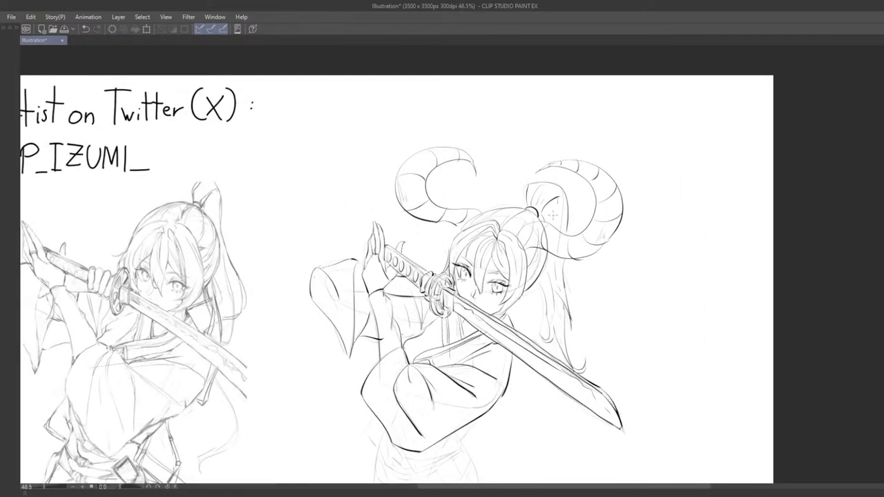
{"action": "scroll", "coordinate": [553, 199], "scroll_direction": "down", "scroll_amount": 4}
{"action": "scroll", "coordinate": [553, 199], "scroll_direction": "up", "scroll_amount": 3}
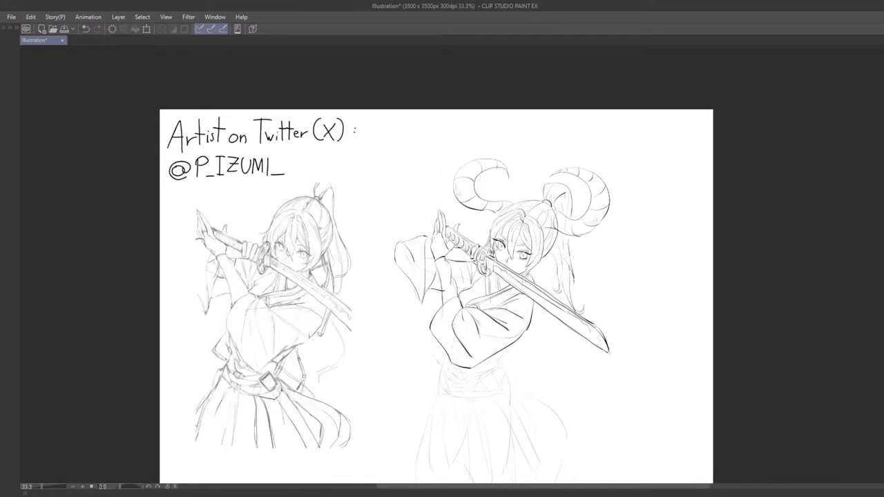
Ink the short side line of the waist descending from the large sleeve's lower edge.
{"action": "scroll", "coordinate": [350, 389], "scroll_direction": "up", "scroll_amount": 2}
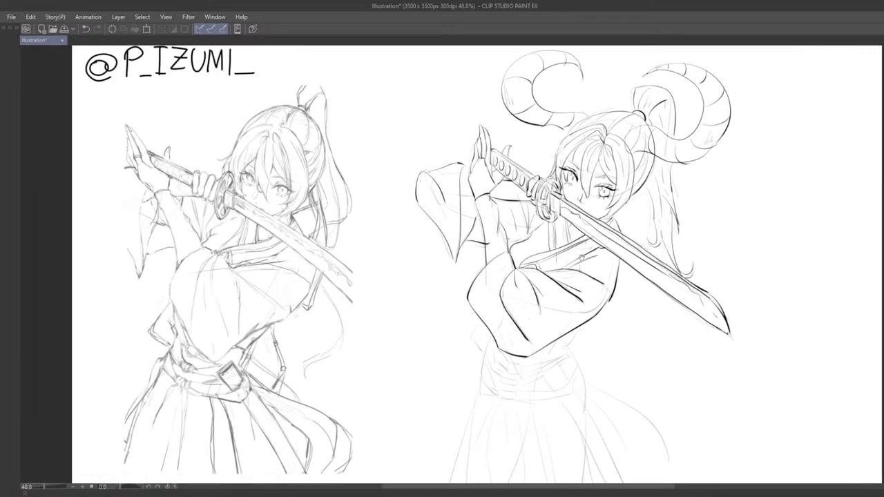
{"action": "left_click_drag", "start_coordinate": [582, 257], "coordinate": [597, 233]}
{"action": "scroll", "coordinate": [589, 233], "scroll_direction": "up", "scroll_amount": 1}
{"action": "left_click_drag", "start_coordinate": [573, 277], "coordinate": [565, 230]}
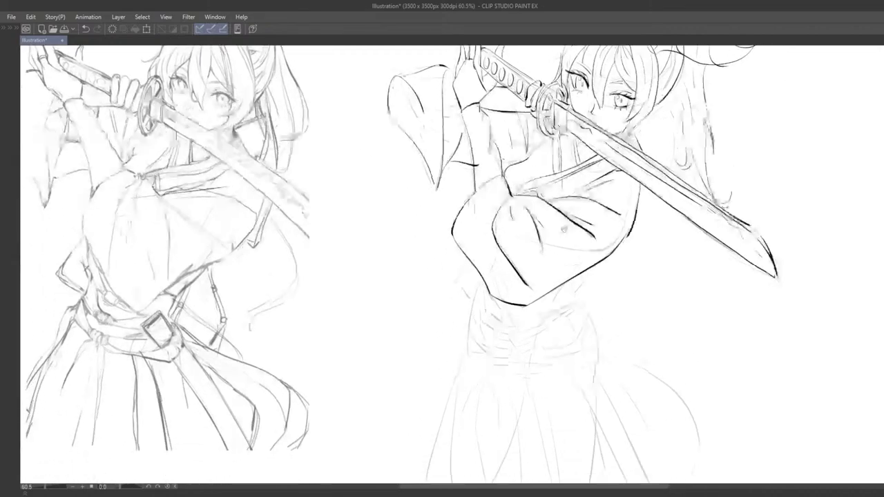
{"action": "scroll", "coordinate": [564, 230], "scroll_direction": "down", "scroll_amount": 3}
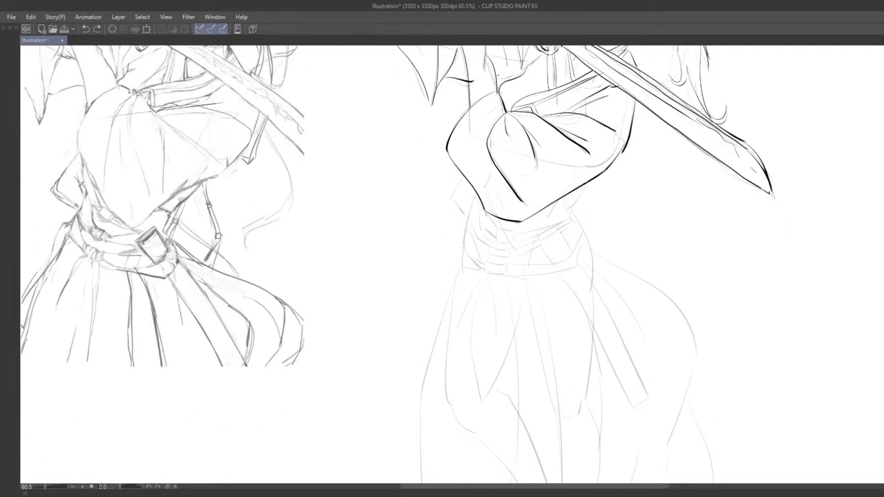
{"action": "left_click_drag", "start_coordinate": [585, 184], "coordinate": [567, 216]}
{"action": "key", "text": "ctrl+z"}
{"action": "left_click_drag", "start_coordinate": [583, 184], "coordinate": [566, 212]}
{"action": "left_click_drag", "start_coordinate": [534, 242], "coordinate": [578, 251]}
{"action": "mouse_move", "coordinate": [488, 215]}
{"action": "left_mouse_down"}
{"action": "mouse_move", "coordinate": [515, 218]}
{"action": "mouse_move", "coordinate": [533, 240]}
{"action": "left_mouse_up"}
Ink the outward hip curve alongside the sash, from the waist line down to the top of the skirt.
{"action": "scroll", "coordinate": [585, 259], "scroll_direction": "down", "scroll_amount": 2}
{"action": "left_click_drag", "start_coordinate": [612, 231], "coordinate": [490, 244]}
{"action": "scroll", "coordinate": [541, 250], "scroll_direction": "down", "scroll_amount": 3}
{"action": "scroll", "coordinate": [569, 249], "scroll_direction": "up", "scroll_amount": 4}
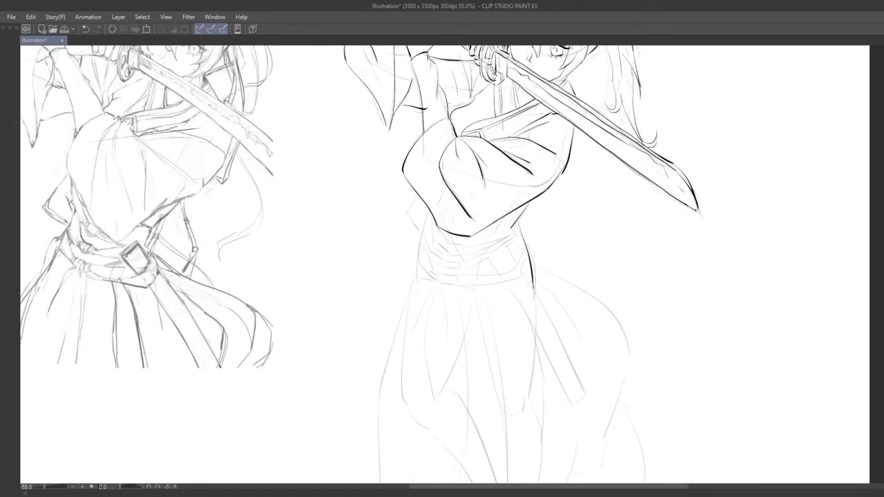
{"action": "left_click_drag", "start_coordinate": [523, 226], "coordinate": [535, 284]}
{"action": "key", "text": "ctrl+z"}
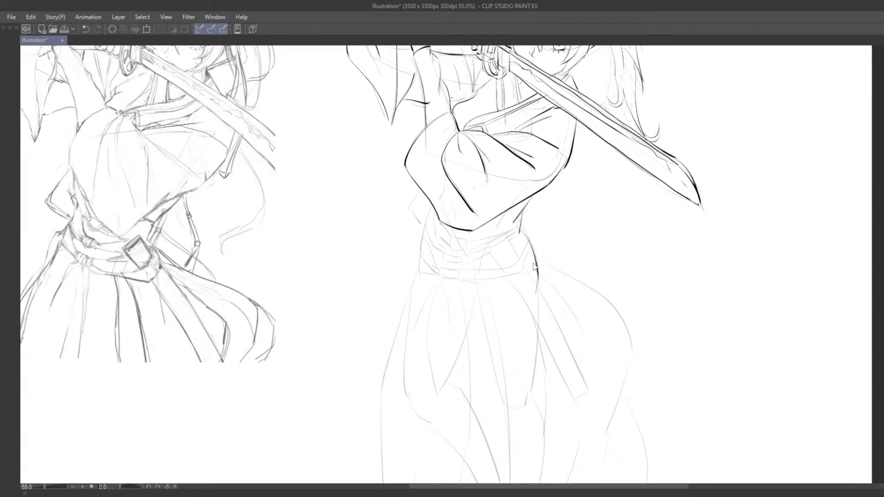
{"action": "mouse_move", "coordinate": [556, 291]}
{"action": "left_mouse_down"}
{"action": "mouse_move", "coordinate": [492, 248]}
{"action": "mouse_move", "coordinate": [501, 267]}
{"action": "mouse_move", "coordinate": [505, 243]}
{"action": "mouse_move", "coordinate": [560, 262]}
{"action": "left_mouse_up"}
{"action": "key", "text": "ctrl+z"}
Try to ink the skirt's upper outer curve flaring out from the hip.
{"action": "left_click_drag", "start_coordinate": [510, 228], "coordinate": [581, 290]}
{"action": "key", "text": "ctrl+z"}
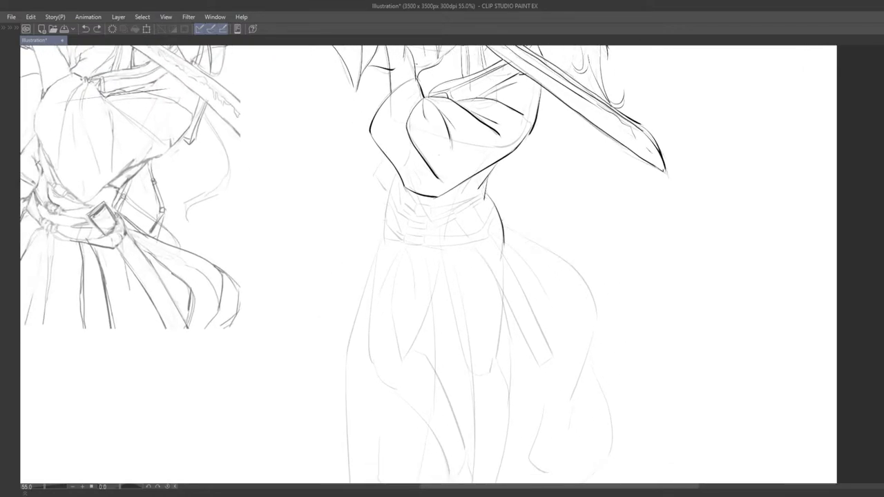
{"action": "left_click_drag", "start_coordinate": [505, 226], "coordinate": [596, 323]}
{"action": "key", "text": "ctrl+z"}
{"action": "left_click_drag", "start_coordinate": [509, 233], "coordinate": [605, 333]}
{"action": "key", "text": "ctrl+z"}
{"action": "left_click_drag", "start_coordinate": [520, 256], "coordinate": [462, 241]}
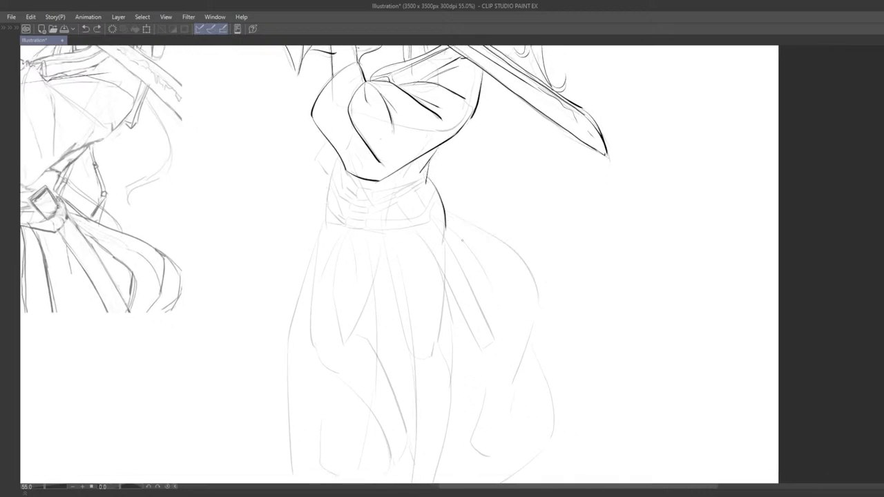
{"action": "mouse_move", "coordinate": [449, 210]}
{"action": "left_mouse_down"}
{"action": "mouse_move", "coordinate": [511, 253]}
{"action": "mouse_move", "coordinate": [534, 323]}
{"action": "mouse_move", "coordinate": [509, 244]}
{"action": "mouse_move", "coordinate": [572, 318]}
{"action": "left_mouse_up"}
{"action": "key", "text": "ctrl+z"}
{"action": "key", "text": "ctrl+z"}
Try another outer skirt curve from the hip to the widest point, continuing down toward the lower fold.
{"action": "left_click_drag", "start_coordinate": [448, 210], "coordinate": [568, 309]}
{"action": "left_click_drag", "start_coordinate": [496, 257], "coordinate": [539, 243]}
{"action": "key", "text": "ctrl+z"}
{"action": "left_click_drag", "start_coordinate": [486, 200], "coordinate": [604, 282]}
{"action": "key", "text": "ctrl+z"}
{"action": "left_click_drag", "start_coordinate": [567, 307], "coordinate": [585, 246]}
{"action": "key", "text": "ctrl+z"}
{"action": "left_click_drag", "start_coordinate": [506, 138], "coordinate": [598, 216]}
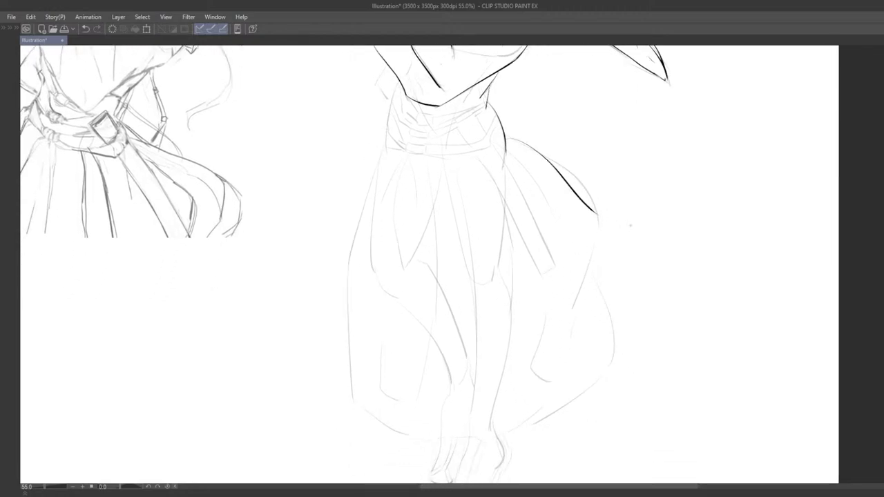
{"action": "left_click_drag", "start_coordinate": [579, 258], "coordinate": [542, 253]}
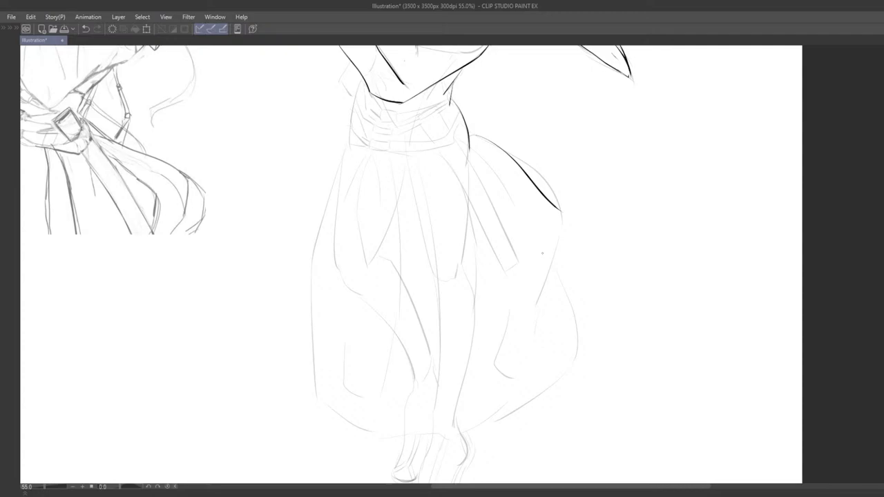
{"action": "left_click_drag", "start_coordinate": [542, 254], "coordinate": [534, 275]}
{"action": "key", "text": "ctrl+z"}
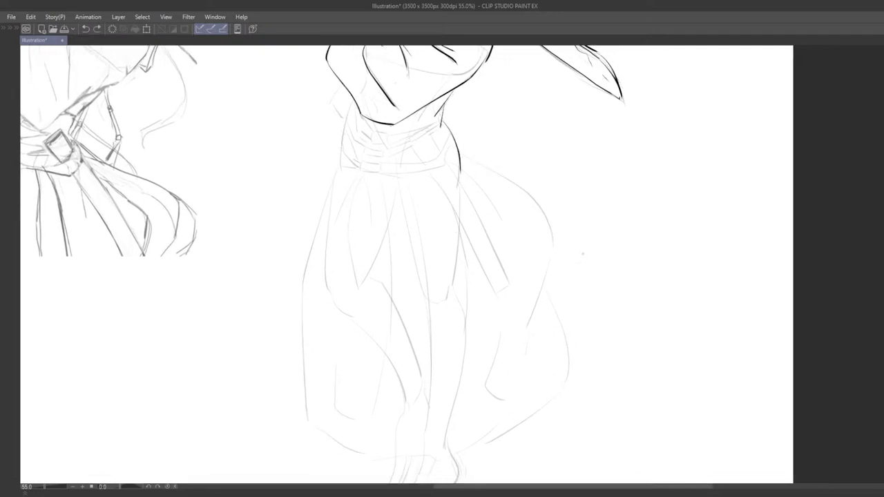
{"action": "key", "text": "ctrl+z"}
Ink the skirt's flared outer contour from the hip to its widest point and back inward along the lower fold.
{"action": "mouse_move", "coordinate": [462, 159]}
{"action": "left_mouse_down"}
{"action": "mouse_move", "coordinate": [544, 225]}
{"action": "mouse_move", "coordinate": [510, 184]}
{"action": "mouse_move", "coordinate": [563, 257]}
{"action": "mouse_move", "coordinate": [550, 239]}
{"action": "mouse_move", "coordinate": [564, 263]}
{"action": "mouse_move", "coordinate": [541, 315]}
{"action": "left_mouse_up"}
{"action": "key", "text": "ctrl+z"}
{"action": "key", "text": "ctrl+z"}
{"action": "left_click_drag", "start_coordinate": [563, 263], "coordinate": [521, 366]}
Ink the skirt's lower outer bulge, curving from the inward fold around and down to the hem.
{"action": "mouse_move", "coordinate": [547, 288]}
{"action": "left_mouse_down"}
{"action": "mouse_move", "coordinate": [569, 239]}
{"action": "mouse_move", "coordinate": [584, 245]}
{"action": "mouse_move", "coordinate": [608, 322]}
{"action": "left_mouse_up"}
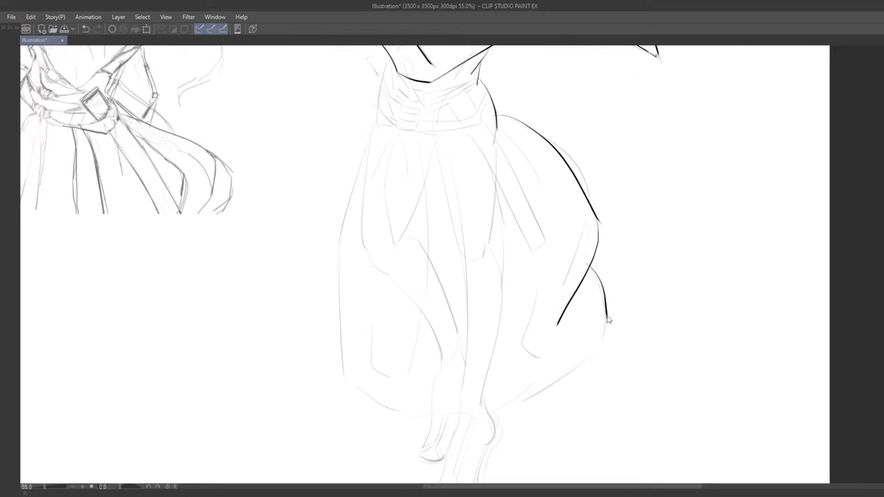
{"action": "key", "text": "ctrl+z"}
{"action": "mouse_move", "coordinate": [593, 270]}
{"action": "left_mouse_down"}
{"action": "mouse_move", "coordinate": [599, 347]}
{"action": "mouse_move", "coordinate": [547, 395]}
{"action": "left_mouse_up"}
{"action": "key", "text": "ctrl+z"}
{"action": "left_click_drag", "start_coordinate": [600, 274], "coordinate": [501, 399]}
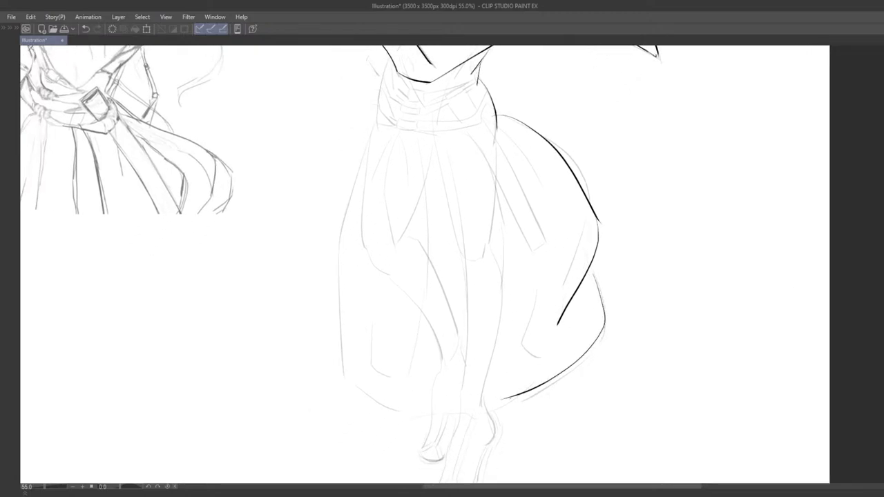
{"action": "key", "text": "ctrl+z"}
{"action": "left_click_drag", "start_coordinate": [600, 274], "coordinate": [522, 393]}
{"action": "key", "text": "ctrl+z"}
{"action": "mouse_move", "coordinate": [594, 266]}
{"action": "left_mouse_down"}
{"action": "mouse_move", "coordinate": [565, 377]}
{"action": "mouse_move", "coordinate": [530, 393]}
{"action": "left_mouse_up"}
{"action": "left_click_drag", "start_coordinate": [525, 398], "coordinate": [593, 403]}
Ink a short slanted edge of the small cloth piece sticking out behind the large sleeve, above the waist.
{"action": "left_click_drag", "start_coordinate": [445, 262], "coordinate": [463, 368]}
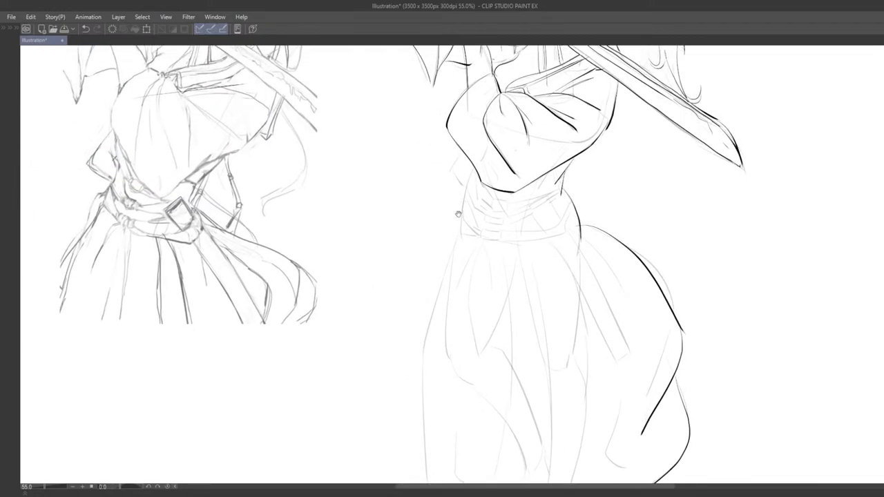
{"action": "mouse_move", "coordinate": [472, 176]}
{"action": "left_mouse_down"}
{"action": "mouse_move", "coordinate": [458, 257]}
{"action": "mouse_move", "coordinate": [467, 245]}
{"action": "mouse_move", "coordinate": [489, 279]}
{"action": "left_mouse_up"}
{"action": "key", "text": "ctrl+z"}
{"action": "scroll", "coordinate": [465, 248], "scroll_direction": "up", "scroll_amount": 2}
{"action": "key", "text": "ctrl+z"}
{"action": "left_click_drag", "start_coordinate": [497, 178], "coordinate": [485, 200]}
{"action": "mouse_move", "coordinate": [490, 212]}
{"action": "left_mouse_down"}
{"action": "mouse_move", "coordinate": [467, 226]}
{"action": "mouse_move", "coordinate": [460, 248]}
{"action": "mouse_move", "coordinate": [491, 247]}
{"action": "mouse_move", "coordinate": [478, 221]}
{"action": "left_mouse_up"}
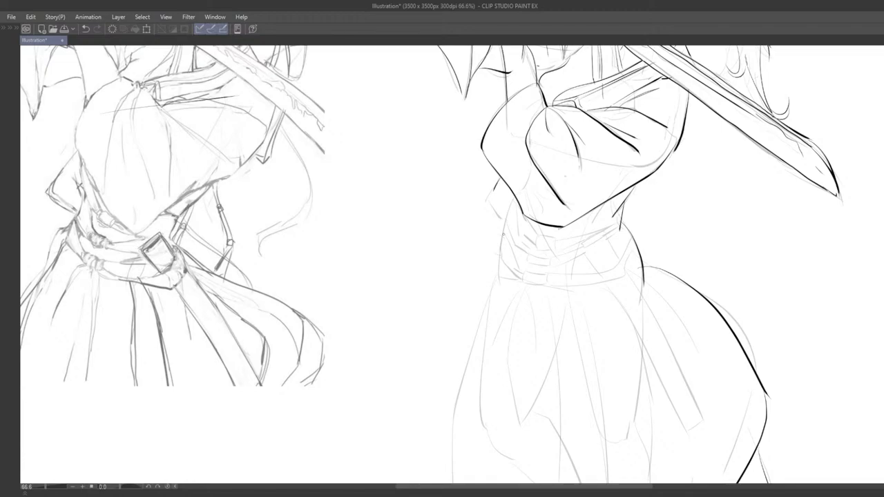
Redraw the slanted edge of the small cloth piece sticking out behind the large sleeve.
{"action": "left_click_drag", "start_coordinate": [459, 302], "coordinate": [413, 305]}
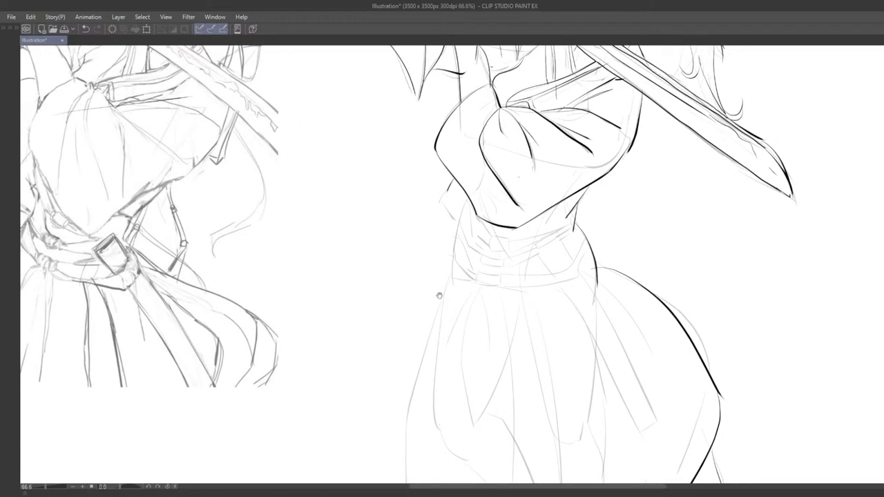
{"action": "mouse_move", "coordinate": [457, 327]}
{"action": "left_mouse_down"}
{"action": "mouse_move", "coordinate": [438, 320]}
{"action": "mouse_move", "coordinate": [466, 320]}
{"action": "mouse_move", "coordinate": [433, 316]}
{"action": "mouse_move", "coordinate": [455, 336]}
{"action": "mouse_move", "coordinate": [487, 329]}
{"action": "mouse_move", "coordinate": [480, 350]}
{"action": "left_mouse_up"}
{"action": "mouse_move", "coordinate": [414, 222]}
{"action": "left_mouse_down"}
{"action": "mouse_move", "coordinate": [465, 214]}
{"action": "mouse_move", "coordinate": [512, 175]}
{"action": "mouse_move", "coordinate": [515, 198]}
{"action": "left_mouse_up"}
{"action": "key", "text": "ctrl+z"}
{"action": "mouse_move", "coordinate": [521, 161]}
{"action": "left_mouse_down"}
{"action": "mouse_move", "coordinate": [508, 186]}
{"action": "mouse_move", "coordinate": [522, 220]}
{"action": "left_mouse_up"}
{"action": "key", "text": "ctrl+z"}
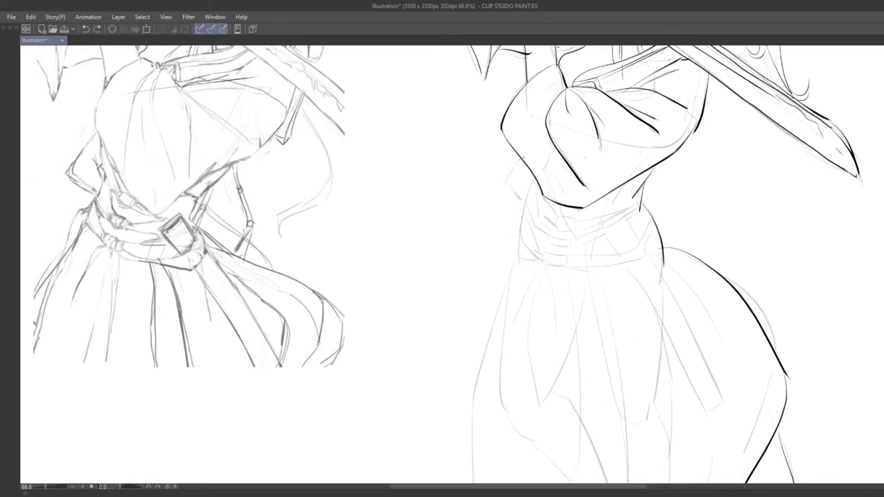
{"action": "left_click_drag", "start_coordinate": [523, 160], "coordinate": [521, 220]}
{"action": "key", "text": "ctrl+z"}
{"action": "key", "text": "ctrl+z"}
{"action": "key", "text": "ctrl+z"}
{"action": "mouse_move", "coordinate": [522, 160]}
{"action": "left_mouse_down"}
{"action": "mouse_move", "coordinate": [508, 201]}
{"action": "mouse_move", "coordinate": [508, 192]}
{"action": "mouse_move", "coordinate": [471, 192]}
{"action": "left_mouse_up"}
{"action": "key", "text": "ctrl+z"}
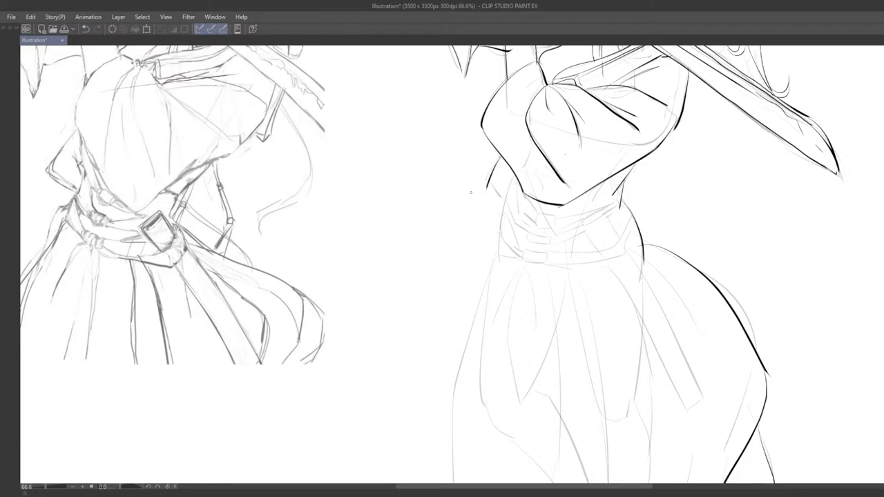
Ink the lower edge of the small cloth piece, running from its outer corner back to the waist.
{"action": "mouse_move", "coordinate": [433, 279]}
{"action": "left_mouse_down"}
{"action": "mouse_move", "coordinate": [416, 281]}
{"action": "mouse_move", "coordinate": [440, 284]}
{"action": "left_mouse_up"}
{"action": "mouse_move", "coordinate": [501, 210]}
{"action": "left_mouse_down"}
{"action": "mouse_move", "coordinate": [510, 187]}
{"action": "mouse_move", "coordinate": [498, 208]}
{"action": "mouse_move", "coordinate": [518, 230]}
{"action": "left_mouse_up"}
{"action": "key", "text": "p"}
{"action": "key", "text": "ctrl+z"}
{"action": "key", "text": "ctrl+z"}
{"action": "key", "text": "ctrl+z"}
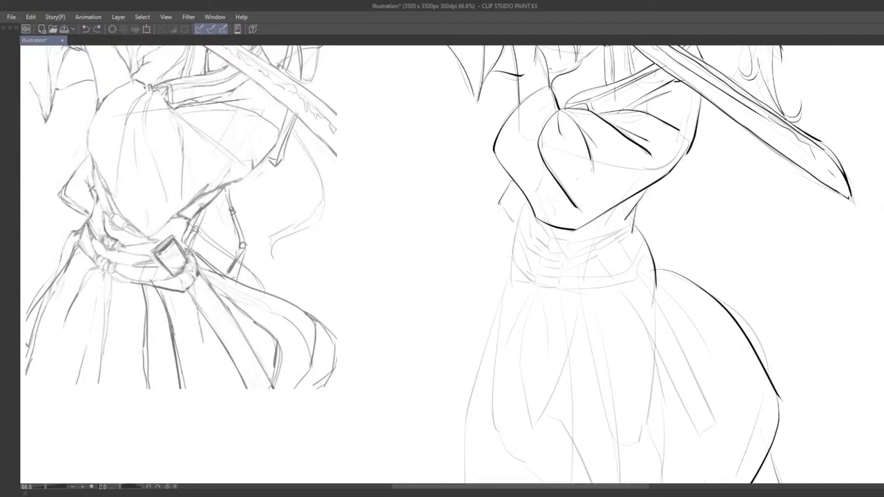
{"action": "left_click_drag", "start_coordinate": [499, 202], "coordinate": [516, 229]}
{"action": "key", "text": "ctrl+z"}
{"action": "key", "text": "ctrl+z"}
Ink the waist's side contour from beneath the small cloth piece down toward the lower belt.
{"action": "mouse_move", "coordinate": [553, 269]}
{"action": "left_mouse_down"}
{"action": "mouse_move", "coordinate": [534, 244]}
{"action": "mouse_move", "coordinate": [543, 237]}
{"action": "left_mouse_up"}
{"action": "left_click_drag", "start_coordinate": [517, 207], "coordinate": [519, 214]}
{"action": "key", "text": "ctrl+z"}
{"action": "left_click_drag", "start_coordinate": [529, 165], "coordinate": [517, 208]}
{"action": "key", "text": "ctrl+z"}
{"action": "key", "text": "ctrl+z"}
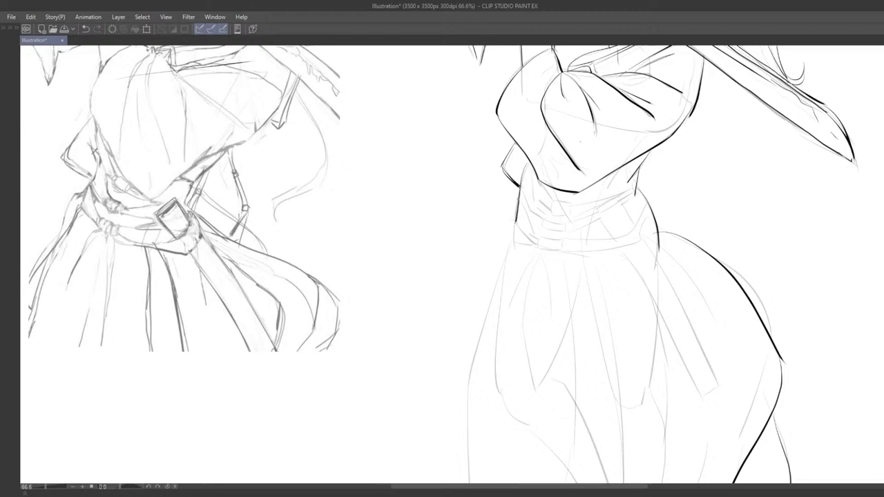
{"action": "key", "text": "ctrl+z"}
{"action": "key", "text": "ctrl+z"}
{"action": "left_click_drag", "start_coordinate": [524, 176], "coordinate": [518, 220]}
Ink the topmost sash band with its curved side folds, front loop and edges rising to the opposite hip.
{"action": "mouse_move", "coordinate": [515, 221]}
{"action": "left_mouse_down"}
{"action": "mouse_move", "coordinate": [511, 242]}
{"action": "mouse_move", "coordinate": [538, 241]}
{"action": "left_mouse_up"}
{"action": "key", "text": "ctrl+z"}
{"action": "mouse_move", "coordinate": [527, 188]}
{"action": "left_mouse_down"}
{"action": "mouse_move", "coordinate": [532, 225]}
{"action": "mouse_move", "coordinate": [554, 227]}
{"action": "mouse_move", "coordinate": [637, 199]}
{"action": "left_mouse_up"}
{"action": "key", "text": "ctrl+z"}
{"action": "key", "text": "ctrl+z"}
{"action": "key", "text": "ctrl+z"}
{"action": "left_click_drag", "start_coordinate": [578, 218], "coordinate": [630, 201]}
{"action": "key", "text": "ctrl+z"}
{"action": "left_click_drag", "start_coordinate": [582, 218], "coordinate": [636, 198]}
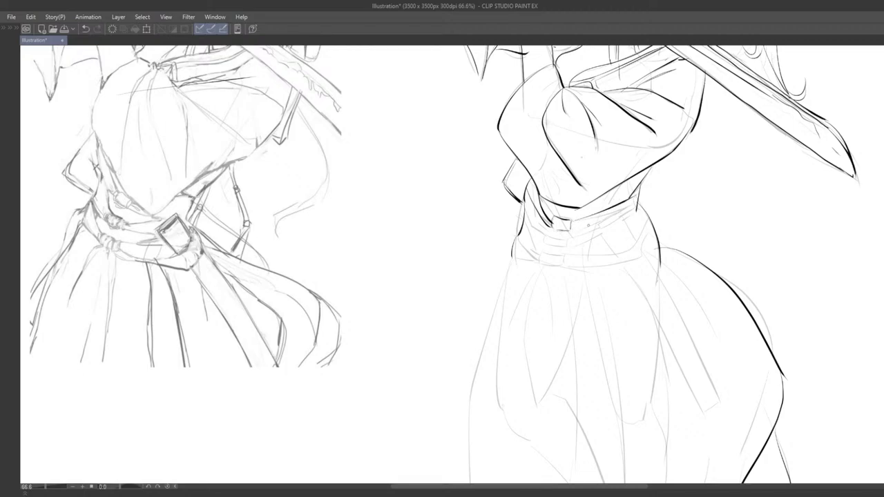
Ink the second sash band's curved folds from the waist's side contour down to the front loop.
{"action": "left_click_drag", "start_coordinate": [617, 229], "coordinate": [563, 242]}
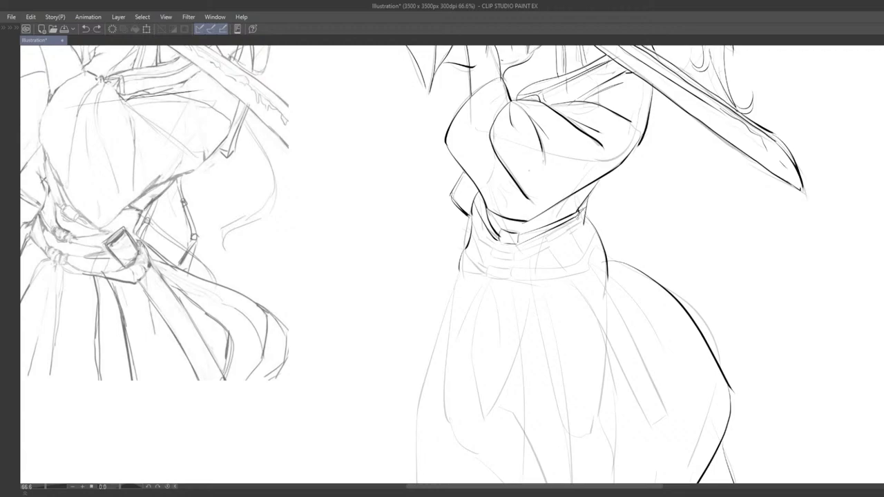
{"action": "scroll", "coordinate": [574, 241], "scroll_direction": "down", "scroll_amount": 2}
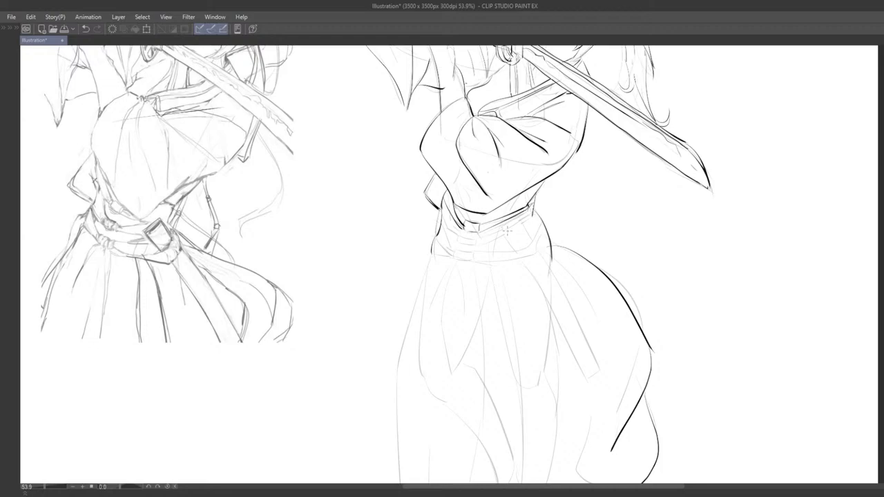
{"action": "scroll", "coordinate": [506, 231], "scroll_direction": "up", "scroll_amount": 3}
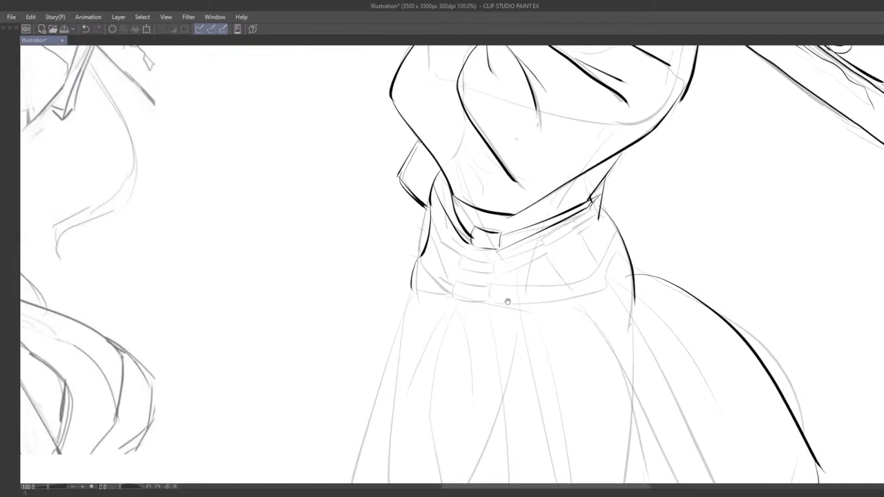
{"action": "left_click_drag", "start_coordinate": [433, 210], "coordinate": [458, 246]}
{"action": "key", "text": "ctrl+z"}
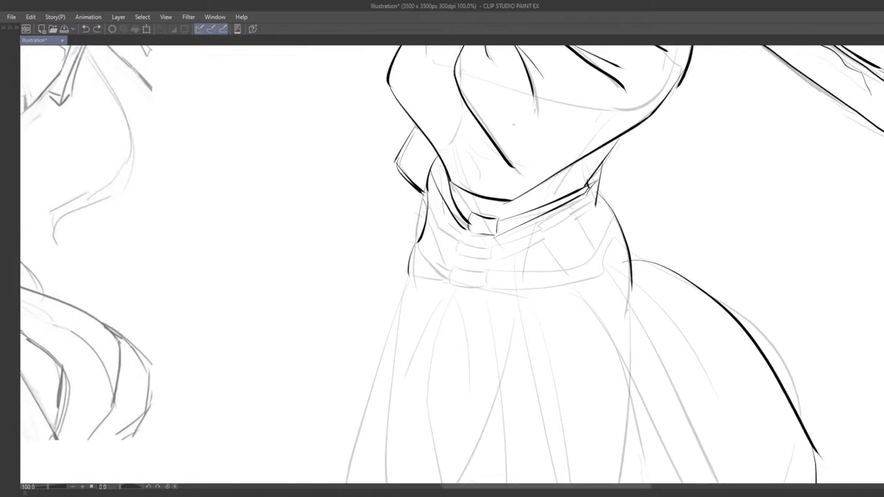
{"action": "key", "text": "ctrl+z"}
{"action": "left_click_drag", "start_coordinate": [426, 201], "coordinate": [454, 240]}
{"action": "key", "text": "ctrl+z"}
{"action": "mouse_move", "coordinate": [427, 196]}
{"action": "left_mouse_down"}
{"action": "mouse_move", "coordinate": [442, 228]}
{"action": "mouse_move", "coordinate": [434, 236]}
{"action": "mouse_move", "coordinate": [425, 203]}
{"action": "mouse_move", "coordinate": [428, 230]}
{"action": "mouse_move", "coordinate": [453, 253]}
{"action": "left_mouse_up"}
{"action": "key", "text": "ctrl+z"}
{"action": "key", "text": "ctrl+z"}
{"action": "mouse_move", "coordinate": [427, 201]}
{"action": "left_mouse_down"}
{"action": "mouse_move", "coordinate": [424, 233]}
{"action": "mouse_move", "coordinate": [456, 252]}
{"action": "left_mouse_up"}
{"action": "key", "text": "ctrl+z"}
Ink the second sash band's front loop and its long edges sweeping up to the far side of the waist.
{"action": "mouse_move", "coordinate": [457, 239]}
{"action": "left_mouse_down"}
{"action": "mouse_move", "coordinate": [454, 251]}
{"action": "mouse_move", "coordinate": [489, 247]}
{"action": "mouse_move", "coordinate": [490, 261]}
{"action": "mouse_move", "coordinate": [581, 208]}
{"action": "left_mouse_up"}
{"action": "key", "text": "ctrl+z"}
{"action": "key", "text": "ctrl+z"}
{"action": "left_click_drag", "start_coordinate": [495, 246], "coordinate": [587, 194]}
{"action": "left_click_drag", "start_coordinate": [491, 261], "coordinate": [590, 200]}
{"action": "key", "text": "ctrl+z"}
{"action": "key", "text": "ctrl+z"}
{"action": "left_click_drag", "start_coordinate": [492, 247], "coordinate": [586, 200]}
{"action": "key", "text": "ctrl+z"}
{"action": "mouse_move", "coordinate": [492, 260]}
{"action": "left_mouse_down"}
{"action": "mouse_move", "coordinate": [549, 218]}
{"action": "mouse_move", "coordinate": [581, 197]}
{"action": "left_mouse_up"}
{"action": "key", "text": "ctrl+z"}
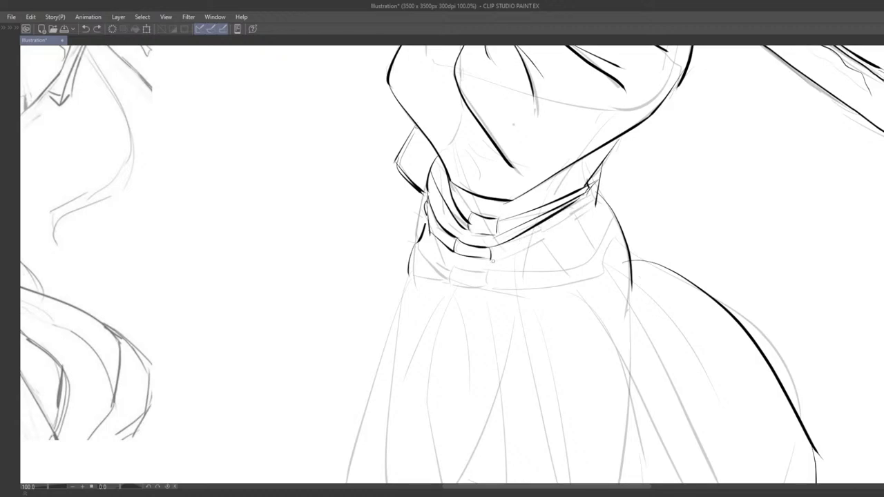
{"action": "left_click_drag", "start_coordinate": [491, 261], "coordinate": [588, 197]}
Examine the inked sash bands against the whole figure and the sketched skirt below.
{"action": "scroll", "coordinate": [567, 227], "scroll_direction": "down", "scroll_amount": 1}
{"action": "scroll", "coordinate": [567, 227], "scroll_direction": "down", "scroll_amount": 6}
{"action": "left_click_drag", "start_coordinate": [584, 240], "coordinate": [547, 255]}
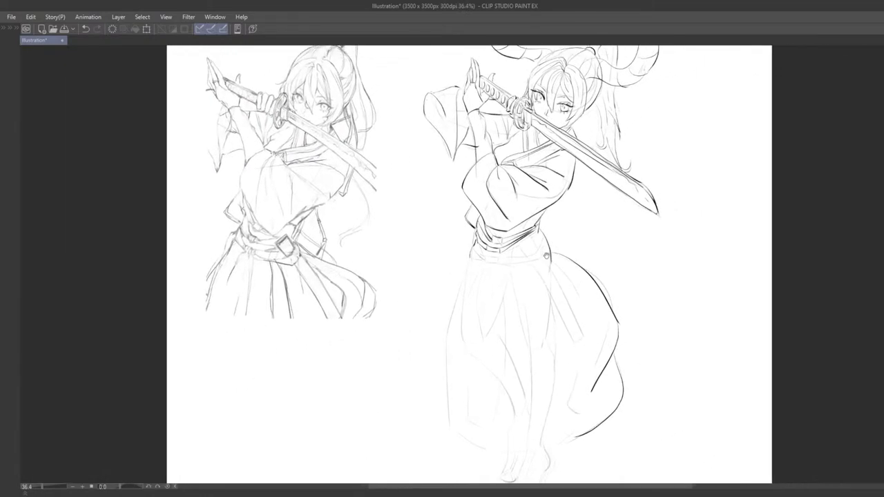
{"action": "scroll", "coordinate": [524, 276], "scroll_direction": "up", "scroll_amount": 2}
{"action": "left_click_drag", "start_coordinate": [549, 287], "coordinate": [512, 276]}
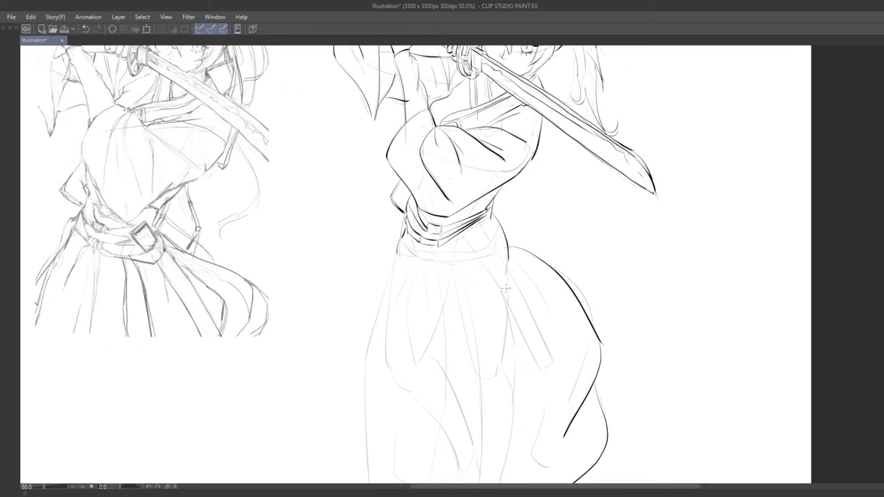
{"action": "left_click_drag", "start_coordinate": [522, 301], "coordinate": [418, 360]}
{"action": "scroll", "coordinate": [512, 304], "scroll_direction": "up", "scroll_amount": 1}
{"action": "scroll", "coordinate": [420, 359], "scroll_direction": "down", "scroll_amount": 1}
{"action": "mouse_move", "coordinate": [454, 324]}
{"action": "left_mouse_down"}
{"action": "mouse_move", "coordinate": [442, 311]}
{"action": "mouse_move", "coordinate": [466, 338]}
{"action": "mouse_move", "coordinate": [478, 318]}
{"action": "mouse_move", "coordinate": [448, 314]}
{"action": "mouse_move", "coordinate": [460, 293]}
{"action": "mouse_move", "coordinate": [412, 336]}
{"action": "mouse_move", "coordinate": [399, 326]}
{"action": "mouse_move", "coordinate": [398, 334]}
{"action": "left_mouse_up"}
{"action": "scroll", "coordinate": [461, 291], "scroll_direction": "up", "scroll_amount": 1}
{"action": "scroll", "coordinate": [400, 339], "scroll_direction": "left", "scroll_amount": 6}
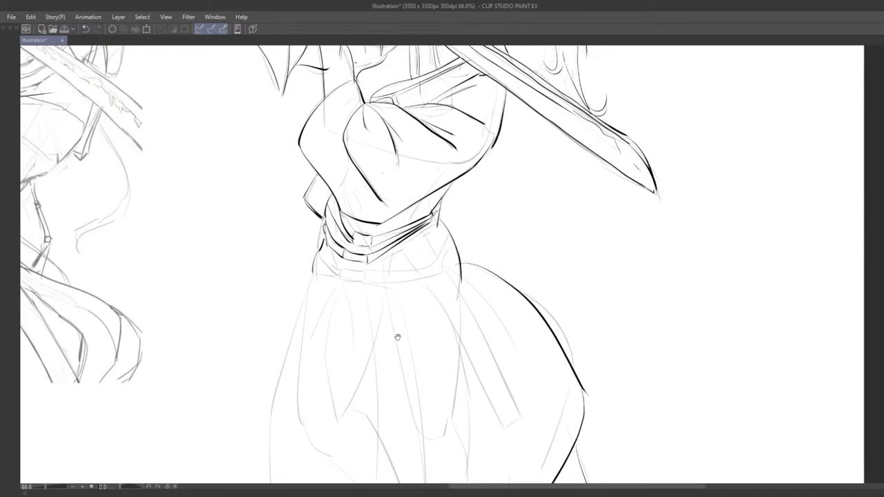
{"action": "left_click_drag", "start_coordinate": [427, 347], "coordinate": [443, 298]}
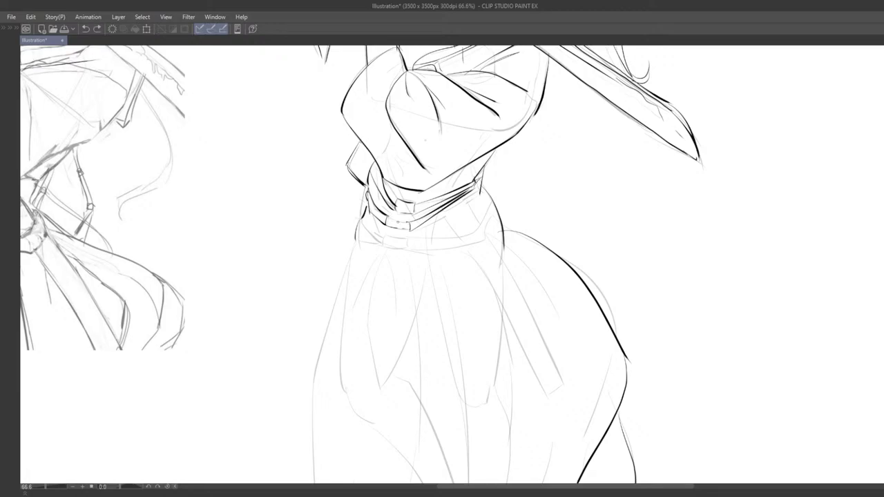
Ink the lowest belt band's side folds and its front loop below the second sash band.
{"action": "mouse_move", "coordinate": [414, 246]}
{"action": "left_mouse_down"}
{"action": "mouse_move", "coordinate": [416, 268]}
{"action": "mouse_move", "coordinate": [417, 247]}
{"action": "mouse_move", "coordinate": [398, 247]}
{"action": "mouse_move", "coordinate": [419, 239]}
{"action": "left_mouse_up"}
{"action": "scroll", "coordinate": [420, 247], "scroll_direction": "up", "scroll_amount": 1}
{"action": "left_click_drag", "start_coordinate": [365, 207], "coordinate": [405, 239]}
{"action": "key", "text": "ctrl+z"}
{"action": "key", "text": "ctrl+z"}
{"action": "mouse_move", "coordinate": [396, 209]}
{"action": "left_mouse_down"}
{"action": "mouse_move", "coordinate": [409, 238]}
{"action": "mouse_move", "coordinate": [436, 233]}
{"action": "mouse_move", "coordinate": [438, 246]}
{"action": "mouse_move", "coordinate": [520, 191]}
{"action": "left_mouse_up"}
{"action": "key", "text": "ctrl+z"}
{"action": "key", "text": "ctrl+z"}
{"action": "key", "text": "ctrl+z"}
Ink the lowest belt's upper and lower edges from the front loop across to the hip.
{"action": "left_click_drag", "start_coordinate": [441, 236], "coordinate": [508, 230]}
{"action": "key", "text": "ctrl+z"}
{"action": "mouse_move", "coordinate": [526, 193]}
{"action": "left_mouse_down"}
{"action": "mouse_move", "coordinate": [509, 230]}
{"action": "mouse_move", "coordinate": [449, 247]}
{"action": "mouse_move", "coordinate": [514, 236]}
{"action": "left_mouse_up"}
{"action": "key", "text": "ctrl+z"}
{"action": "key", "text": "ctrl+z"}
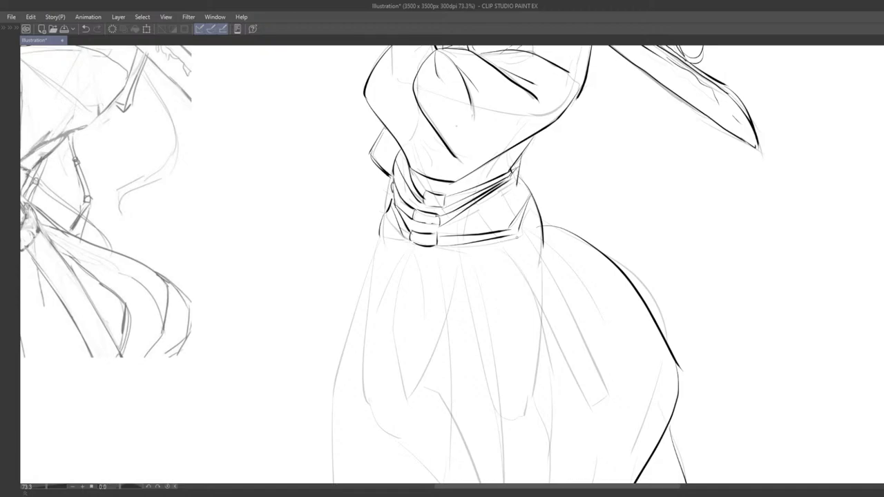
{"action": "key", "text": "ctrl+z"}
{"action": "left_click_drag", "start_coordinate": [439, 246], "coordinate": [516, 237]}
{"action": "scroll", "coordinate": [510, 243], "scroll_direction": "down", "scroll_amount": 4}
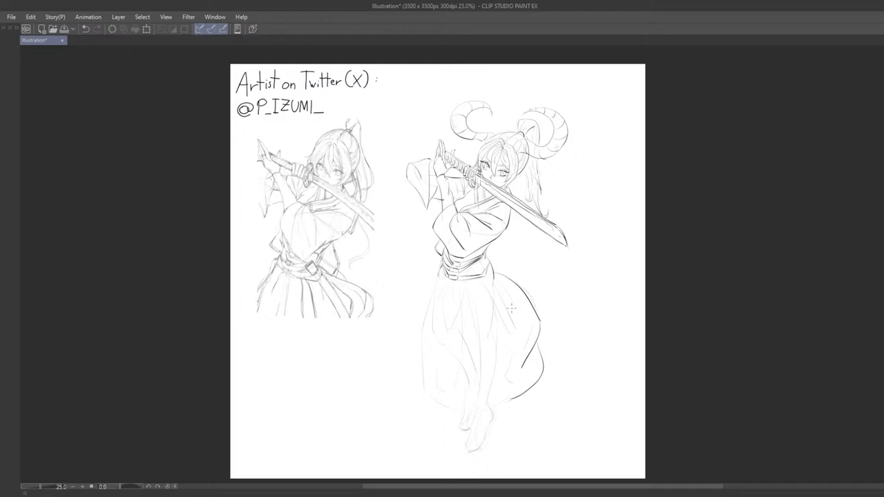
Clean up the lowest belt's upper edge and ink it bending upward to the hip contour.
{"action": "key", "text": "ctrl+alt+0"}
{"action": "left_click_drag", "start_coordinate": [472, 305], "coordinate": [454, 331]}
{"action": "scroll", "coordinate": [476, 292], "scroll_direction": "down", "scroll_amount": 3}
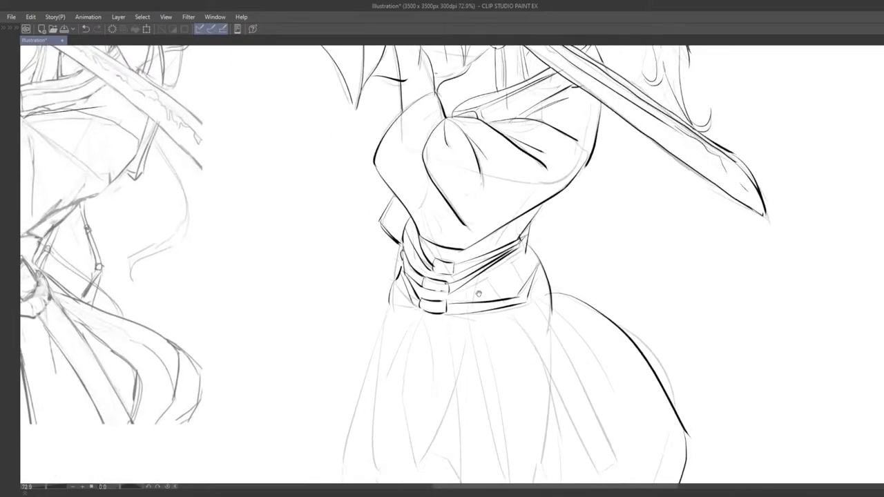
{"action": "left_click_drag", "start_coordinate": [476, 292], "coordinate": [475, 261]}
{"action": "scroll", "coordinate": [489, 246], "scroll_direction": "up", "scroll_amount": 2}
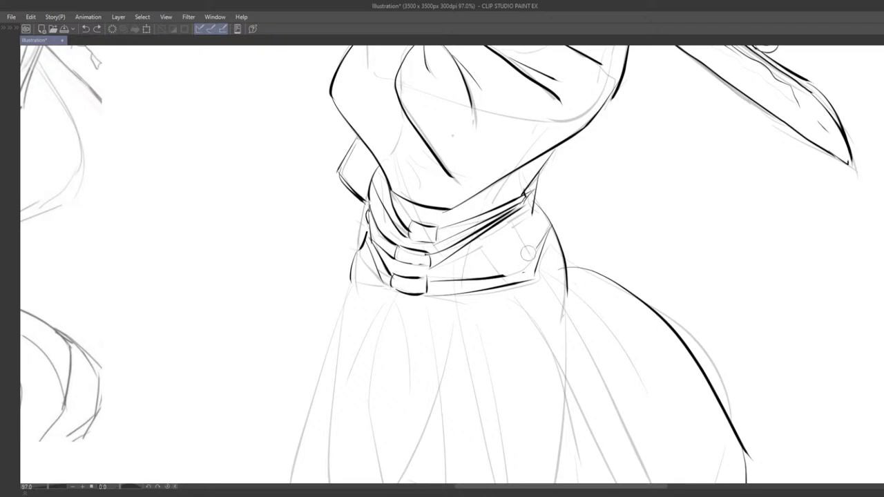
{"action": "mouse_move", "coordinate": [506, 271]}
{"action": "left_mouse_down"}
{"action": "mouse_move", "coordinate": [431, 281]}
{"action": "mouse_move", "coordinate": [512, 259]}
{"action": "left_mouse_up"}
{"action": "key", "text": "p"}
{"action": "key", "text": "ctrl+z"}
{"action": "mouse_move", "coordinate": [444, 282]}
{"action": "left_mouse_down"}
{"action": "mouse_move", "coordinate": [534, 243]}
{"action": "mouse_move", "coordinate": [548, 222]}
{"action": "left_mouse_up"}
{"action": "key", "text": "ctrl+z"}
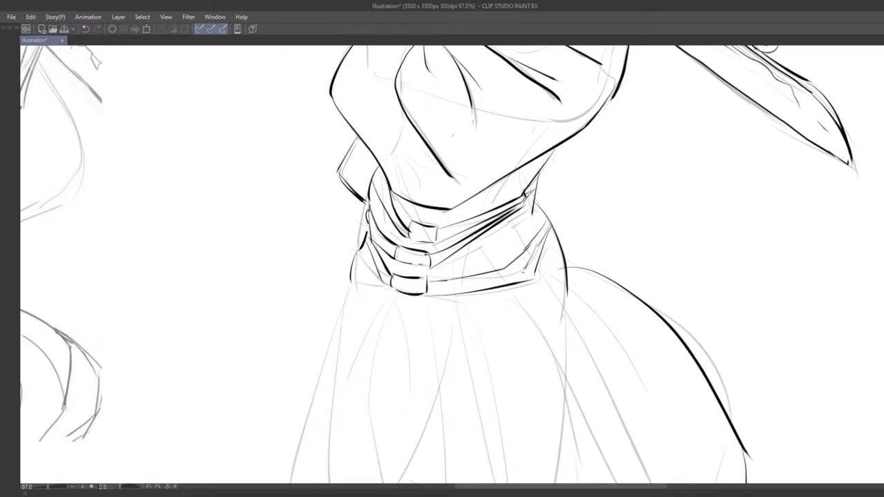
{"action": "key", "text": "ctrl+z"}
Ink a small tilted, rounded box-shaped buckle between the second sash band and the lowest belt.
{"action": "mouse_move", "coordinate": [481, 251]}
{"action": "left_mouse_down"}
{"action": "mouse_move", "coordinate": [500, 234]}
{"action": "mouse_move", "coordinate": [480, 252]}
{"action": "mouse_move", "coordinate": [499, 246]}
{"action": "mouse_move", "coordinate": [489, 255]}
{"action": "mouse_move", "coordinate": [510, 228]}
{"action": "mouse_move", "coordinate": [529, 246]}
{"action": "left_mouse_up"}
{"action": "key", "text": "ctrl+z"}
{"action": "key", "text": "ctrl+z"}
{"action": "key", "text": "ctrl+z"}
{"action": "key", "text": "ctrl+z"}
{"action": "key", "text": "ctrl+z"}
{"action": "key", "text": "ctrl+z"}
{"action": "key", "text": "ctrl+z"}
{"action": "scroll", "coordinate": [517, 255], "scroll_direction": "down", "scroll_amount": 5}
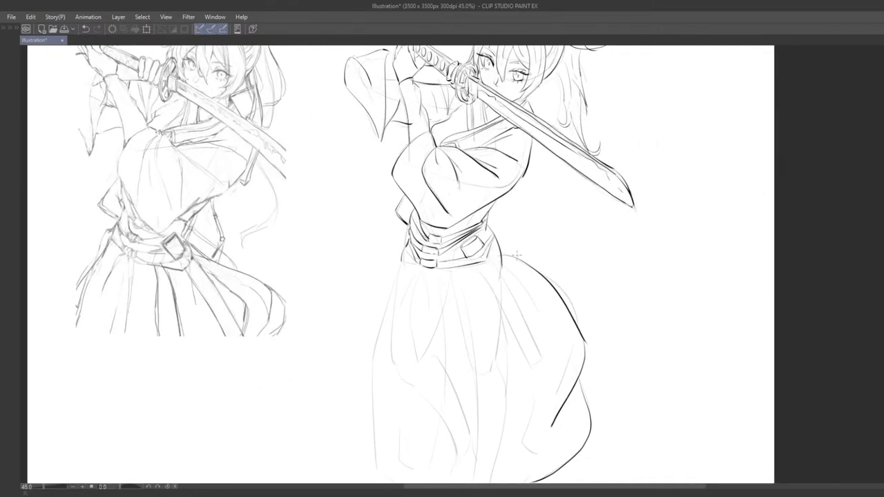
{"action": "scroll", "coordinate": [516, 256], "scroll_direction": "up", "scroll_amount": 2}
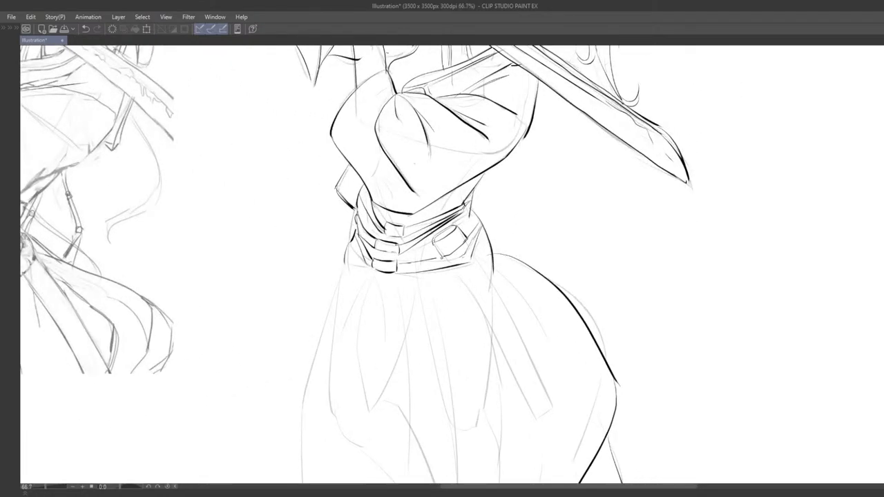
{"action": "key", "text": "ctrl+z"}
{"action": "left_click_drag", "start_coordinate": [434, 242], "coordinate": [442, 258]}
Ink the inner long edge of the scabbard hanging diagonally from the lowest belt over the skirt.
{"action": "left_click_drag", "start_coordinate": [452, 270], "coordinate": [529, 394]}
{"action": "key", "text": "ctrl+z"}
{"action": "key", "text": "ctrl+z"}
{"action": "key", "text": "ctrl+z"}
{"action": "left_click_drag", "start_coordinate": [468, 291], "coordinate": [532, 411]}
Try several strokes for the scabbard's outer long edge from the belt down to its tip.
{"action": "left_click_drag", "start_coordinate": [476, 252], "coordinate": [543, 381]}
{"action": "key", "text": "ctrl+z"}
{"action": "left_click_drag", "start_coordinate": [475, 249], "coordinate": [549, 397]}
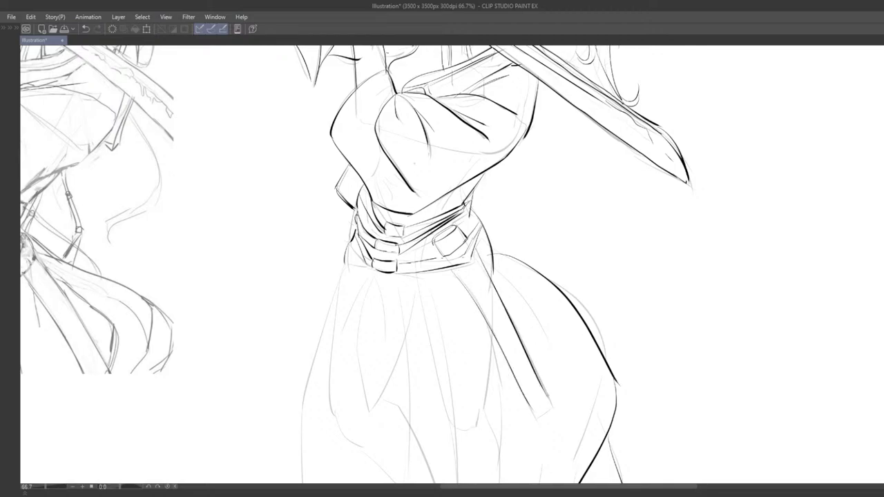
{"action": "key", "text": "ctrl+z"}
{"action": "left_click_drag", "start_coordinate": [477, 253], "coordinate": [549, 390]}
{"action": "key", "text": "ctrl+z"}
{"action": "left_click_drag", "start_coordinate": [478, 254], "coordinate": [553, 396]}
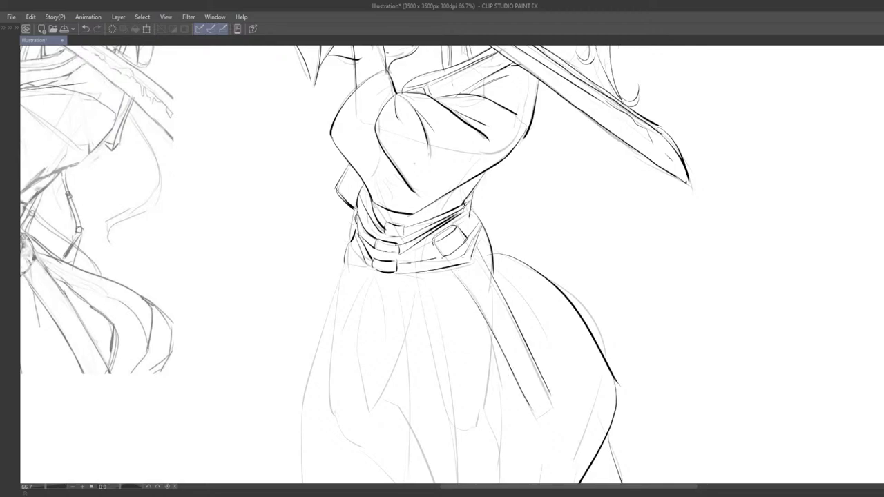
{"action": "key", "text": "ctrl+z"}
{"action": "left_click_drag", "start_coordinate": [475, 248], "coordinate": [554, 395]}
{"action": "mouse_move", "coordinate": [549, 351]}
{"action": "left_mouse_down"}
{"action": "mouse_move", "coordinate": [506, 303]}
{"action": "mouse_move", "coordinate": [430, 317]}
{"action": "mouse_move", "coordinate": [447, 308]}
{"action": "left_mouse_up"}
{"action": "scroll", "coordinate": [453, 305], "scroll_direction": "up", "scroll_amount": 3}
{"action": "left_click_drag", "start_coordinate": [430, 254], "coordinate": [418, 240]}
{"action": "key", "text": "ctrl+z"}
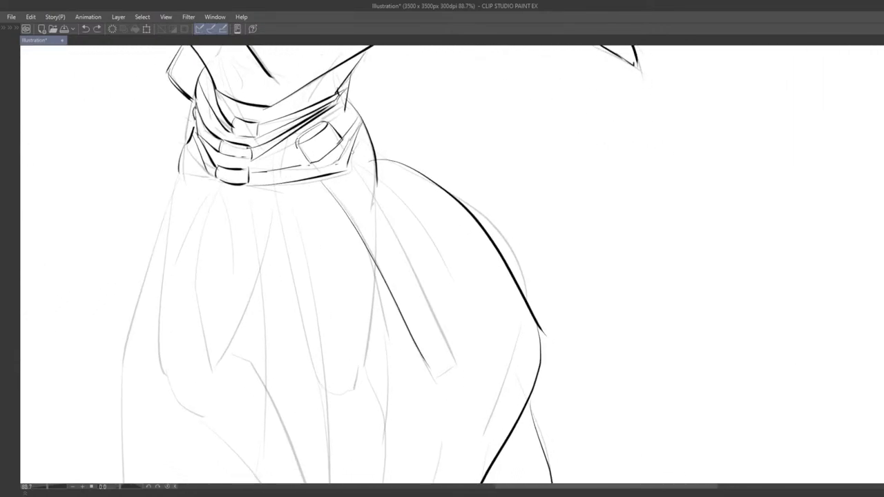
Ink the scabbard's outer long edge from the belt's corner down to the tip, parallel to the inner edge.
{"action": "left_click_drag", "start_coordinate": [353, 153], "coordinate": [439, 337]}
{"action": "key", "text": "ctrl+z"}
{"action": "left_click_drag", "start_coordinate": [353, 157], "coordinate": [451, 333]}
{"action": "key", "text": "ctrl+z"}
{"action": "left_click_drag", "start_coordinate": [349, 155], "coordinate": [457, 350]}
{"action": "key", "text": "ctrl+z"}
{"action": "left_click_drag", "start_coordinate": [348, 154], "coordinate": [458, 358]}
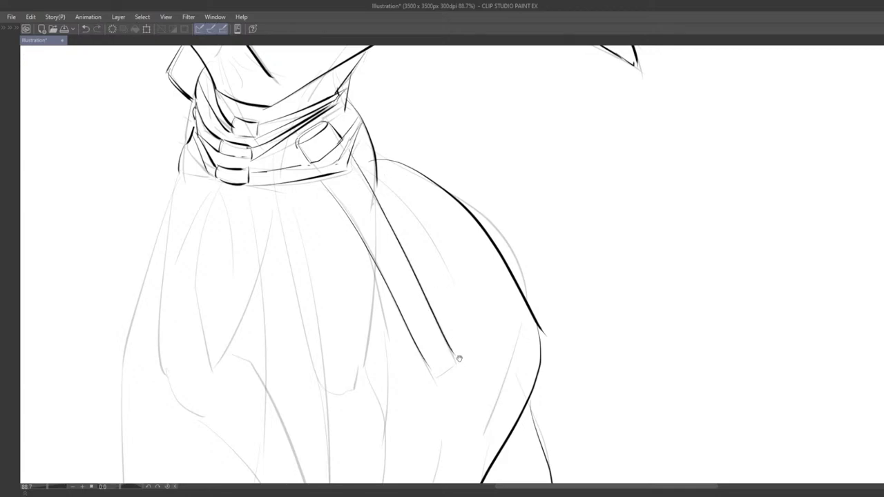
{"action": "key", "text": "ctrl+z"}
{"action": "left_click_drag", "start_coordinate": [353, 155], "coordinate": [446, 353]}
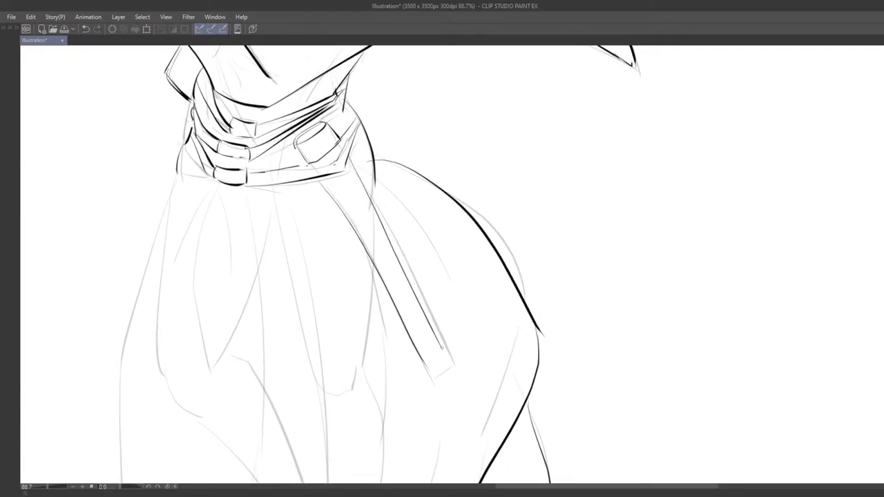
{"action": "key", "text": "ctrl+z"}
{"action": "left_click_drag", "start_coordinate": [349, 154], "coordinate": [458, 368]}
Close the scabbard's lower end with a short rounded curve joining both long edges.
{"action": "left_click_drag", "start_coordinate": [479, 320], "coordinate": [474, 322]}
{"action": "mouse_move", "coordinate": [464, 351]}
{"action": "left_mouse_down"}
{"action": "mouse_move", "coordinate": [441, 331]}
{"action": "mouse_move", "coordinate": [431, 347]}
{"action": "mouse_move", "coordinate": [440, 334]}
{"action": "left_mouse_up"}
{"action": "key", "text": "e"}
{"action": "key", "text": "p"}
{"action": "key", "text": "ctrl+z"}
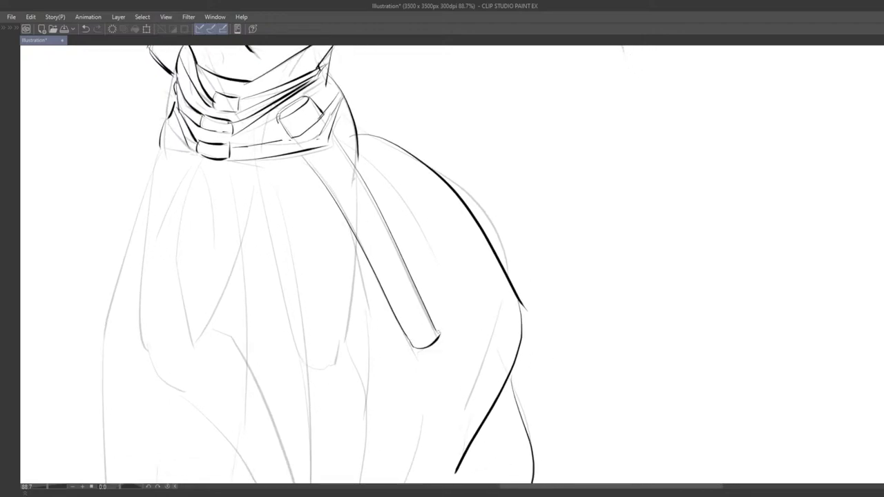
Try several long strokes for the skirt's outer edge on the side opposite the scabbard, from the belt downward.
{"action": "scroll", "coordinate": [428, 352], "scroll_direction": "down", "scroll_amount": 5}
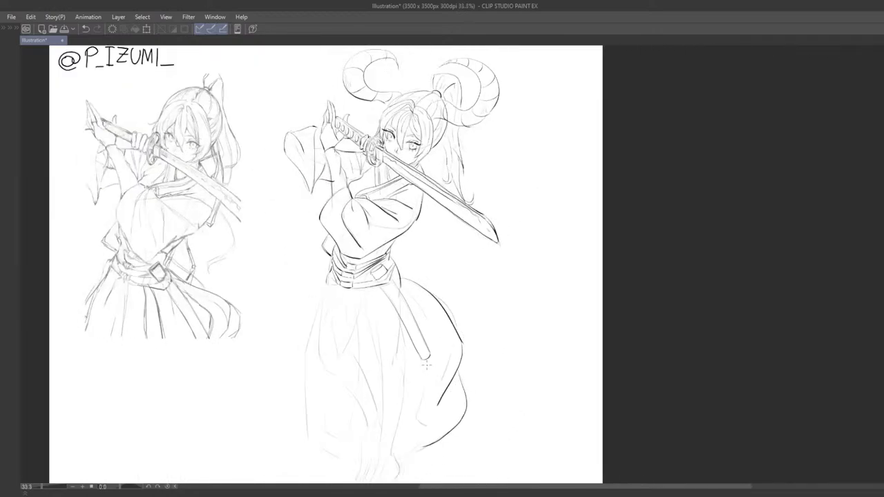
{"action": "left_click_drag", "start_coordinate": [427, 365], "coordinate": [439, 357]}
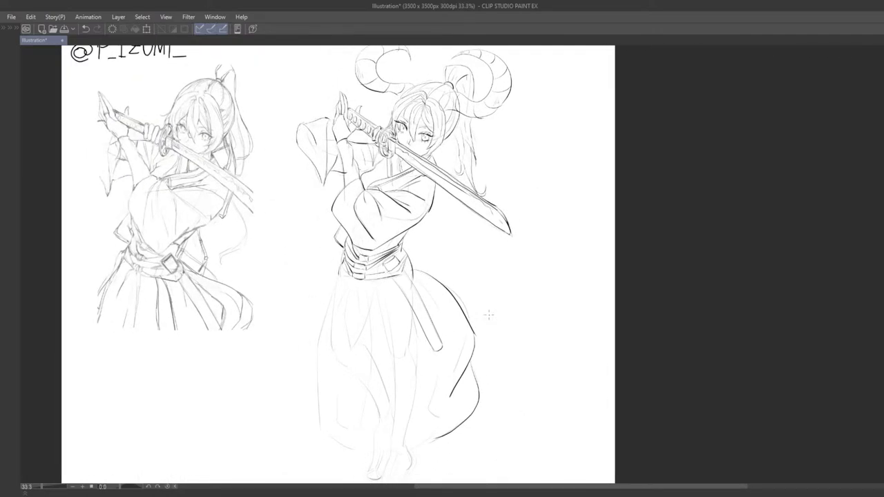
{"action": "scroll", "coordinate": [489, 315], "scroll_direction": "up", "scroll_amount": 3}
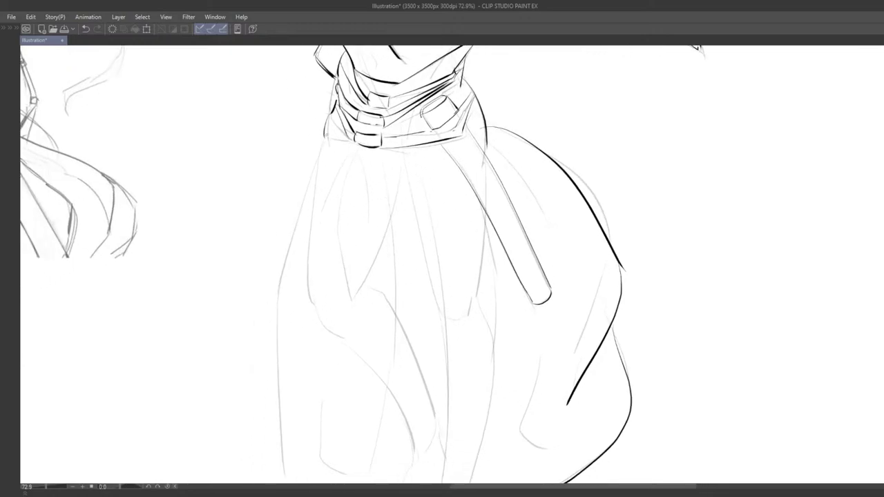
{"action": "key", "text": "ctrl+z"}
{"action": "left_click_drag", "start_coordinate": [326, 135], "coordinate": [290, 258]}
{"action": "key", "text": "ctrl+z"}
{"action": "key", "text": "ctrl+z"}
{"action": "mouse_move", "coordinate": [318, 142]}
{"action": "left_mouse_down"}
{"action": "mouse_move", "coordinate": [278, 291]}
{"action": "mouse_move", "coordinate": [288, 270]}
{"action": "mouse_move", "coordinate": [285, 278]}
{"action": "left_mouse_up"}
{"action": "mouse_move", "coordinate": [327, 314]}
{"action": "left_mouse_down"}
{"action": "mouse_move", "coordinate": [334, 282]}
{"action": "mouse_move", "coordinate": [362, 280]}
{"action": "left_mouse_up"}
{"action": "key", "text": "ctrl+z"}
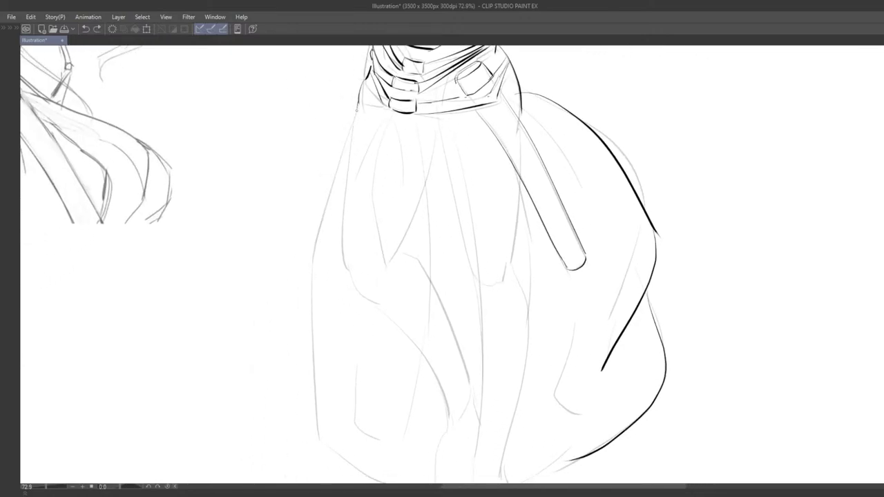
{"action": "key", "text": "ctrl+z"}
{"action": "mouse_move", "coordinate": [357, 110]}
{"action": "left_mouse_down"}
{"action": "mouse_move", "coordinate": [317, 242]}
{"action": "mouse_move", "coordinate": [313, 338]}
{"action": "mouse_move", "coordinate": [325, 231]}
{"action": "mouse_move", "coordinate": [325, 411]}
{"action": "left_mouse_up"}
{"action": "key", "text": "ctrl+z"}
{"action": "key", "text": "ctrl+z"}
{"action": "mouse_move", "coordinate": [358, 104]}
{"action": "left_mouse_down"}
{"action": "mouse_move", "coordinate": [318, 235]}
{"action": "mouse_move", "coordinate": [326, 421]}
{"action": "left_mouse_up"}
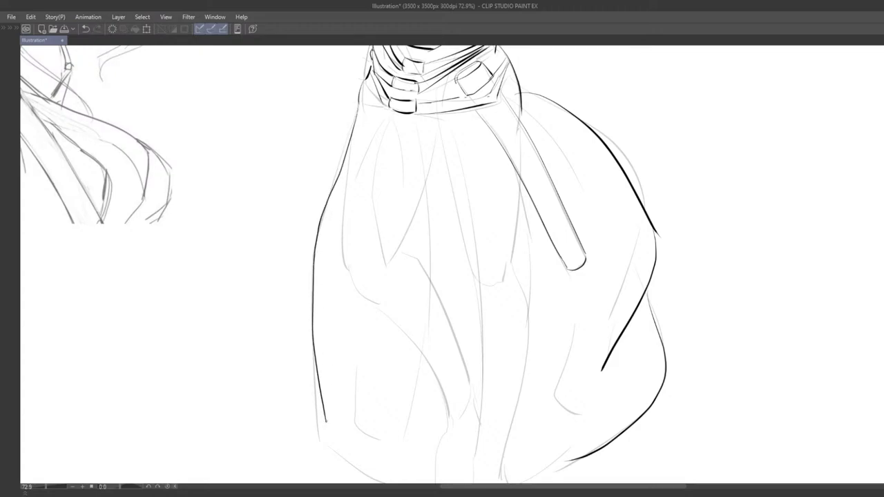
{"action": "scroll", "coordinate": [336, 299], "scroll_direction": "down", "scroll_amount": 3}
{"action": "key", "text": "ctrl+z"}
{"action": "scroll", "coordinate": [332, 197], "scroll_direction": "up", "scroll_amount": 4}
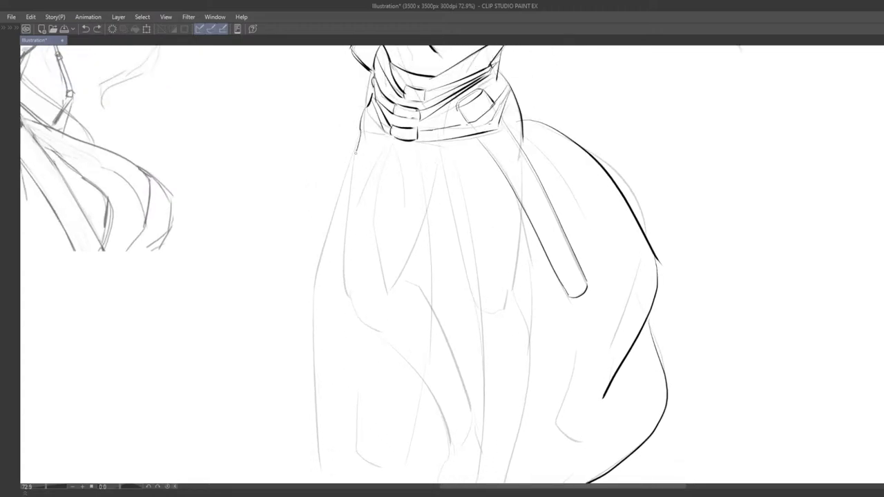
Ink the skirt's outer edge opposite the scabbard as one long curve from the belt to near the hem.
{"action": "mouse_move", "coordinate": [356, 152]}
{"action": "left_mouse_down"}
{"action": "mouse_move", "coordinate": [320, 394]}
{"action": "mouse_move", "coordinate": [327, 447]}
{"action": "left_mouse_up"}
{"action": "left_click_drag", "start_coordinate": [335, 426], "coordinate": [340, 405]}
{"action": "key", "text": "ctrl+z"}
{"action": "mouse_move", "coordinate": [365, 108]}
{"action": "left_mouse_down"}
{"action": "mouse_move", "coordinate": [319, 277]}
{"action": "mouse_move", "coordinate": [330, 440]}
{"action": "left_mouse_up"}
{"action": "scroll", "coordinate": [380, 320], "scroll_direction": "down", "scroll_amount": 6}
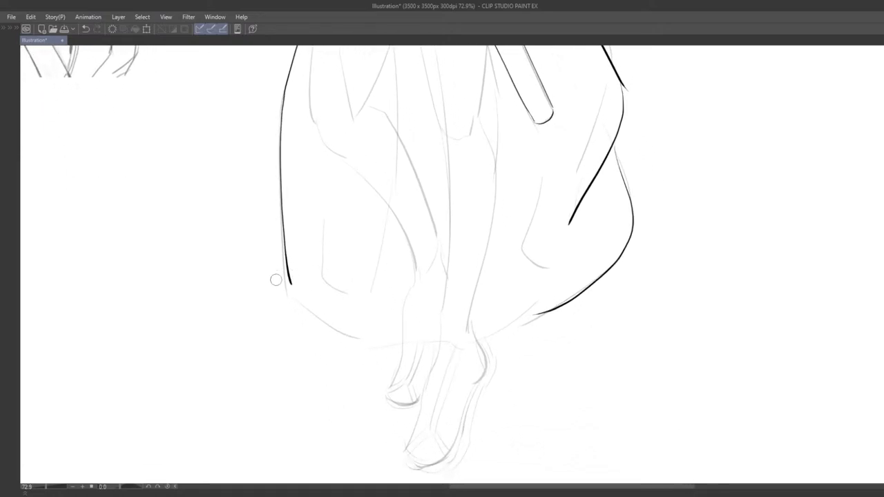
Erase and redraw the lower end of the skirt's outer edge so it runs thinly down to the hem corner.
{"action": "key", "text": "ctrl+z"}
{"action": "left_click_drag", "start_coordinate": [286, 256], "coordinate": [288, 294]}
{"action": "key", "text": "ctrl+z"}
{"action": "key", "text": "e"}
{"action": "mouse_move", "coordinate": [287, 264]}
{"action": "left_mouse_down"}
{"action": "mouse_move", "coordinate": [282, 212]}
{"action": "mouse_move", "coordinate": [286, 281]}
{"action": "left_mouse_up"}
{"action": "key", "text": "p"}
{"action": "key", "text": "ctrl+z"}
{"action": "left_click_drag", "start_coordinate": [281, 206], "coordinate": [289, 301]}
{"action": "key", "text": "ctrl+z"}
{"action": "key", "text": "ctrl+z"}
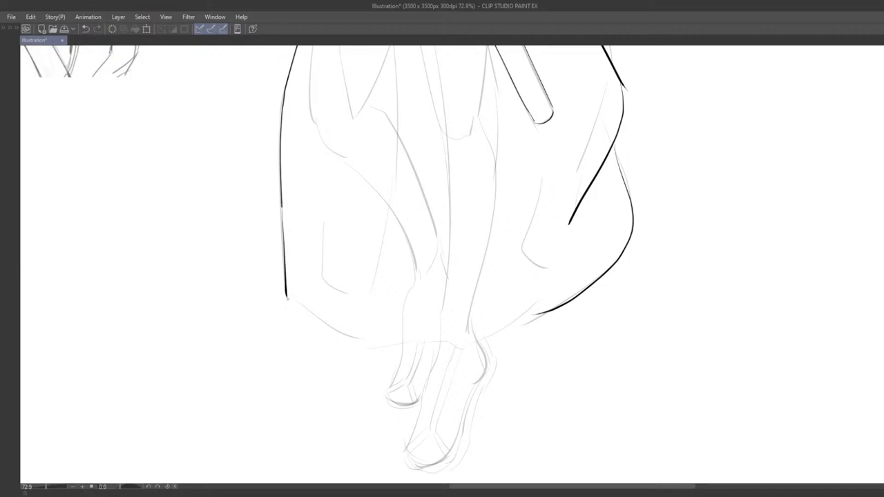
{"action": "key", "text": "ctrl+z"}
{"action": "left_click_drag", "start_coordinate": [282, 208], "coordinate": [286, 296]}
{"action": "key", "text": "ctrl+z"}
{"action": "mouse_move", "coordinate": [282, 208]}
{"action": "left_mouse_down"}
{"action": "mouse_move", "coordinate": [285, 291]}
{"action": "mouse_move", "coordinate": [338, 334]}
{"action": "left_mouse_up"}
{"action": "key", "text": "ctrl+z"}
Ink the hem from the skirt's lower corner opposite the scabbard to just above the rear foot.
{"action": "mouse_move", "coordinate": [289, 285]}
{"action": "left_mouse_down"}
{"action": "mouse_move", "coordinate": [385, 345]}
{"action": "mouse_move", "coordinate": [315, 327]}
{"action": "mouse_move", "coordinate": [397, 349]}
{"action": "left_mouse_up"}
{"action": "key", "text": "ctrl+z"}
{"action": "key", "text": "ctrl+z"}
{"action": "key", "text": "ctrl+z"}
{"action": "left_click_drag", "start_coordinate": [290, 289], "coordinate": [408, 351]}
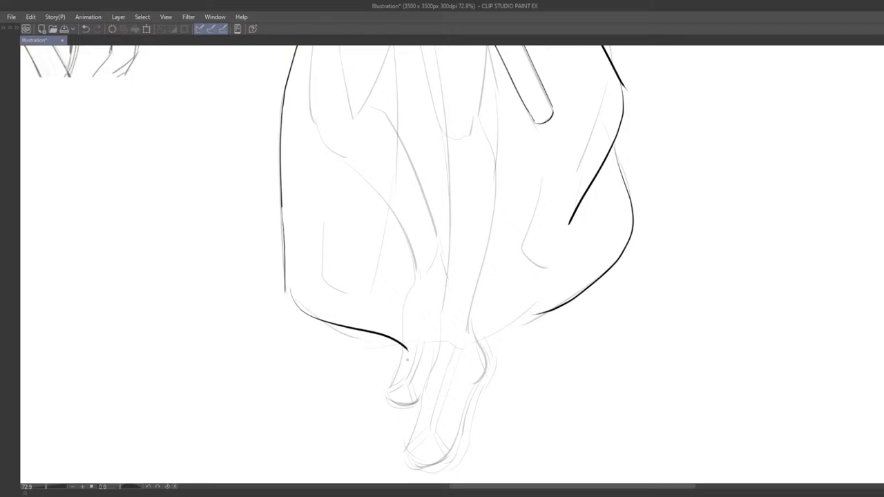
{"action": "key", "text": "ctrl+z"}
{"action": "left_click_drag", "start_coordinate": [286, 291], "coordinate": [411, 351]}
{"action": "scroll", "coordinate": [454, 360], "scroll_direction": "down", "scroll_amount": 2}
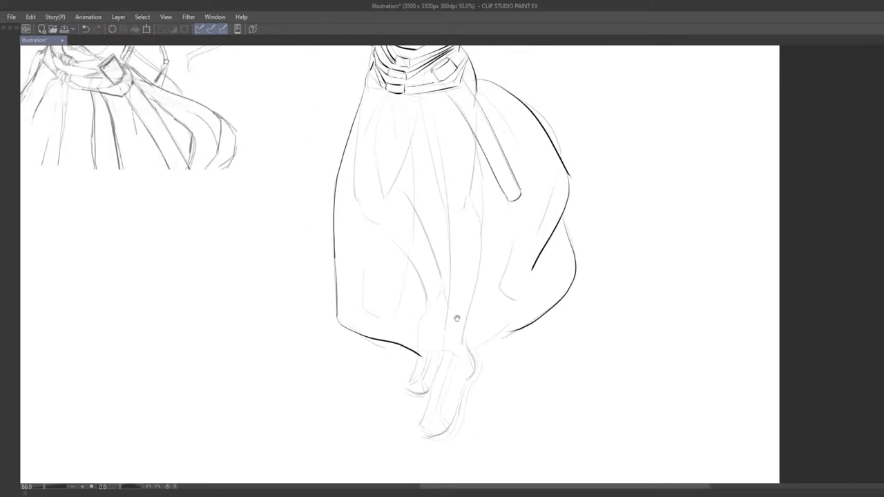
Try a hem stroke across the legs, and trim the loose end of the inked hem above the rear foot.
{"action": "left_click_drag", "start_coordinate": [500, 263], "coordinate": [453, 316]}
{"action": "scroll", "coordinate": [453, 317], "scroll_direction": "up", "scroll_amount": 2}
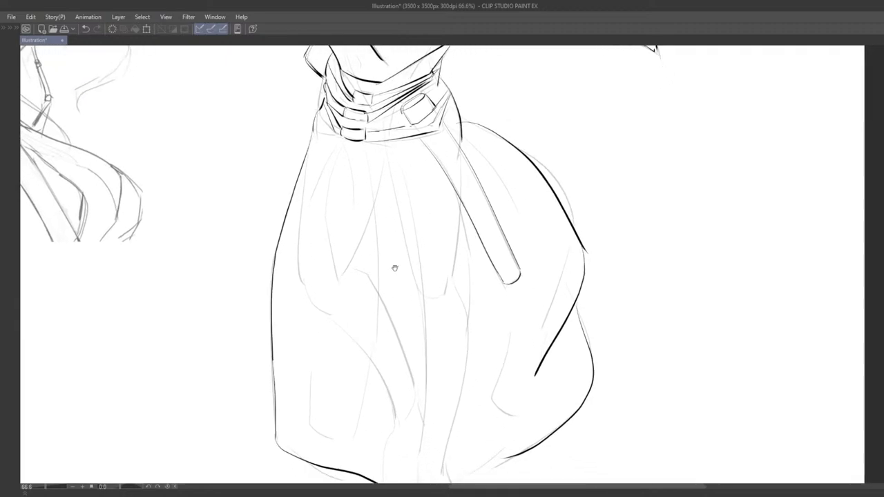
{"action": "mouse_move", "coordinate": [407, 293]}
{"action": "left_mouse_down"}
{"action": "mouse_move", "coordinate": [418, 293]}
{"action": "mouse_move", "coordinate": [405, 293]}
{"action": "mouse_move", "coordinate": [405, 308]}
{"action": "mouse_move", "coordinate": [446, 275]}
{"action": "left_mouse_up"}
{"action": "key", "text": "ctrl+z"}
{"action": "left_click_drag", "start_coordinate": [403, 407], "coordinate": [518, 375]}
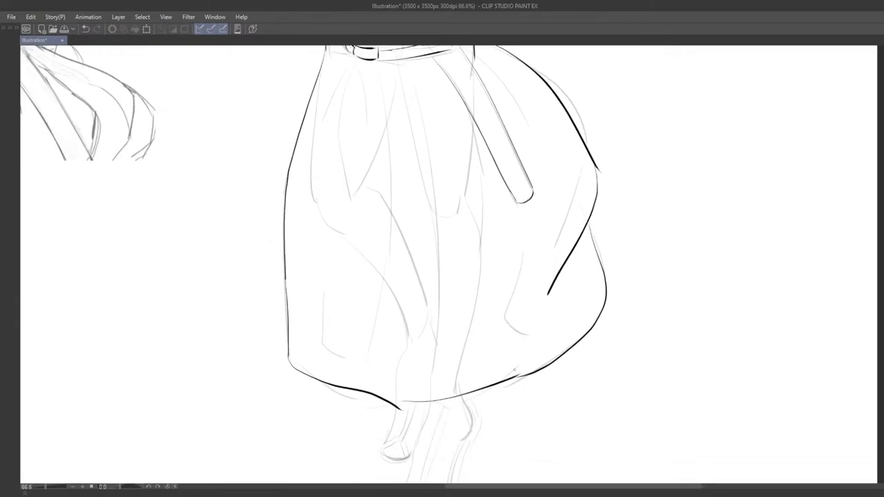
{"action": "key", "text": "ctrl+z"}
{"action": "key", "text": "ctrl+z"}
{"action": "mouse_move", "coordinate": [402, 403]}
{"action": "left_mouse_down"}
{"action": "mouse_move", "coordinate": [518, 375]}
{"action": "mouse_move", "coordinate": [392, 405]}
{"action": "left_mouse_up"}
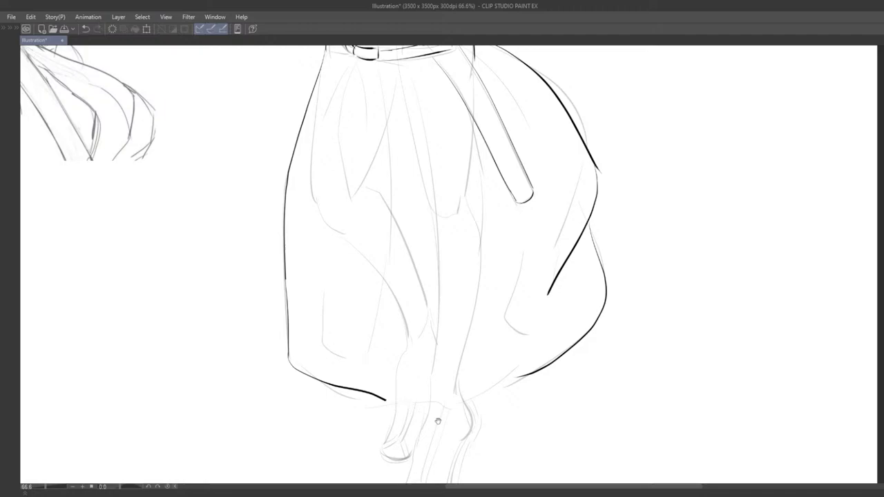
Ink a wavy hem line above the feet that joins the two inked sides of the skirt.
{"action": "left_click_drag", "start_coordinate": [438, 421], "coordinate": [397, 352]}
{"action": "key", "text": "ctrl+z"}
{"action": "left_click_drag", "start_coordinate": [342, 331], "coordinate": [487, 305]}
{"action": "key", "text": "ctrl+z"}
{"action": "key", "text": "ctrl+z"}
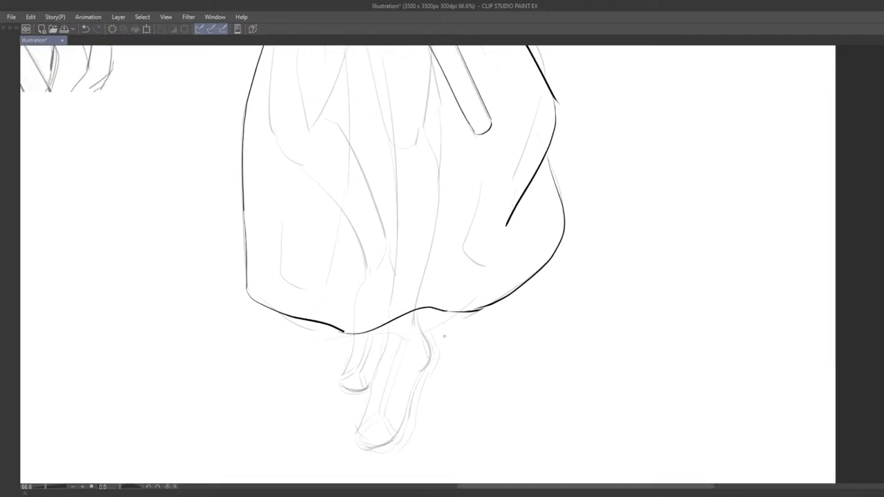
{"action": "scroll", "coordinate": [445, 335], "scroll_direction": "down", "scroll_amount": 4}
{"action": "left_click_drag", "start_coordinate": [427, 243], "coordinate": [434, 304]}
{"action": "scroll", "coordinate": [434, 304], "scroll_direction": "up", "scroll_amount": 4}
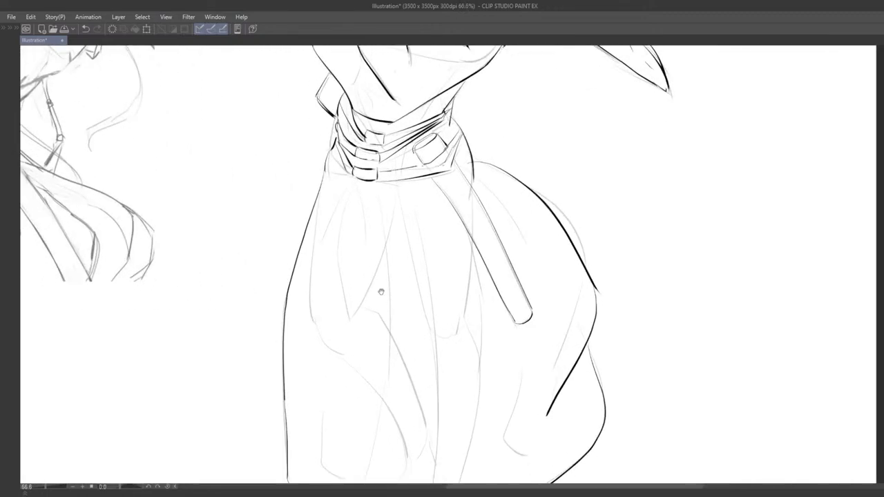
Try fold strokes below the belt on the front of the skirt.
{"action": "key", "text": "ctrl+z"}
{"action": "mouse_move", "coordinate": [338, 202]}
{"action": "left_mouse_down"}
{"action": "mouse_move", "coordinate": [346, 172]}
{"action": "mouse_move", "coordinate": [370, 203]}
{"action": "left_mouse_up"}
{"action": "mouse_move", "coordinate": [404, 174]}
{"action": "left_mouse_down"}
{"action": "mouse_move", "coordinate": [357, 305]}
{"action": "mouse_move", "coordinate": [390, 237]}
{"action": "mouse_move", "coordinate": [356, 302]}
{"action": "mouse_move", "coordinate": [363, 293]}
{"action": "left_mouse_up"}
{"action": "key", "text": "ctrl+z"}
{"action": "key", "text": "ctrl+z"}
{"action": "key", "text": "ctrl+z"}
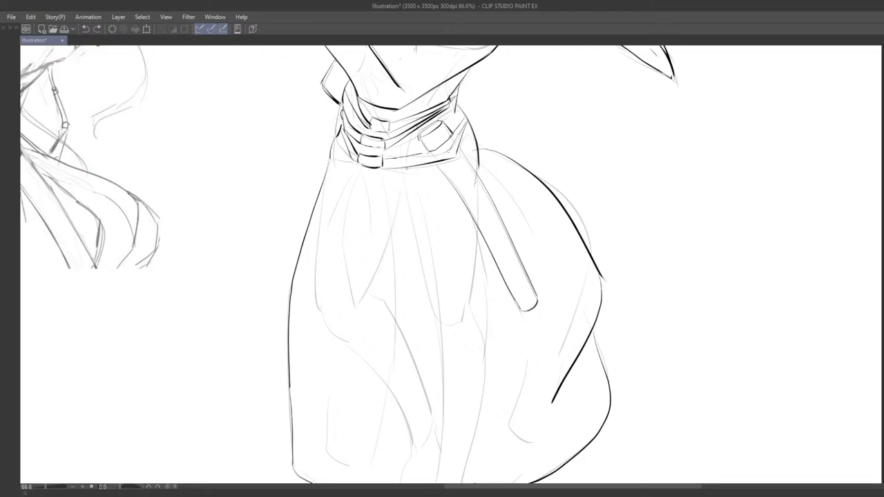
Ink a long diagonal fold from the middle of the lowest belt down across the front of the skirt.
{"action": "left_click_drag", "start_coordinate": [407, 167], "coordinate": [352, 313]}
{"action": "scroll", "coordinate": [391, 335], "scroll_direction": "down", "scroll_amount": 1}
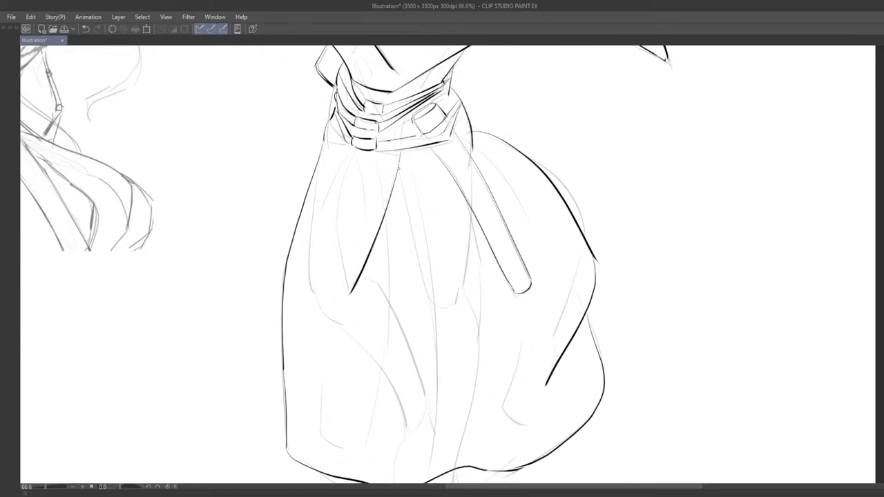
Connect the hip contour to the flared skirt and ink a long curved fold emerging from behind the scabbard.
{"action": "scroll", "coordinate": [401, 168], "scroll_direction": "down", "scroll_amount": 1}
{"action": "scroll", "coordinate": [418, 168], "scroll_direction": "down", "scroll_amount": 1}
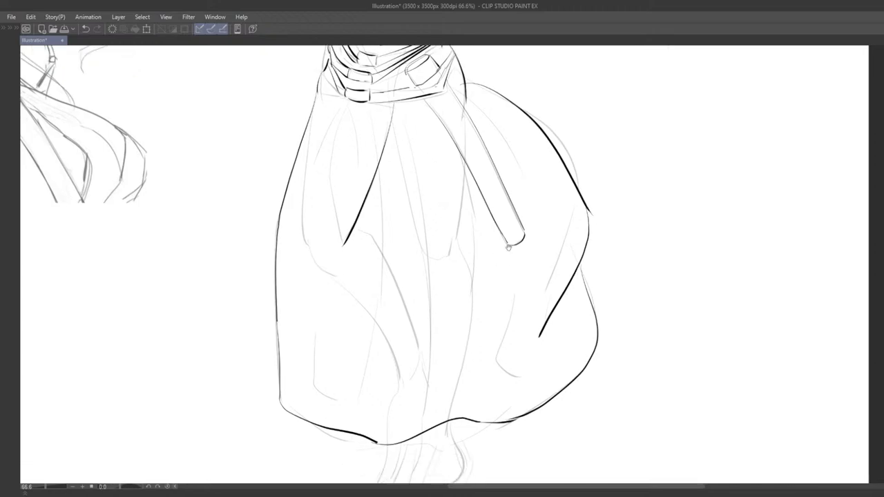
{"action": "scroll", "coordinate": [509, 247], "scroll_direction": "up", "scroll_amount": 1}
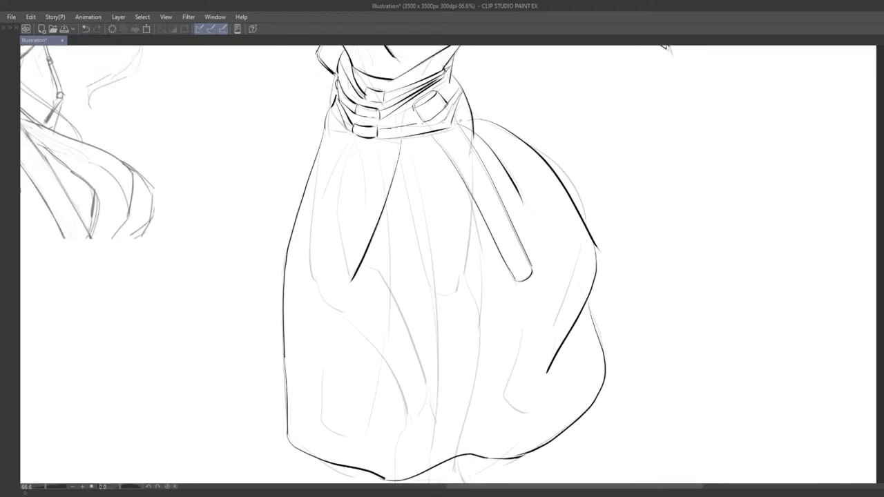
{"action": "scroll", "coordinate": [460, 120], "scroll_direction": "down", "scroll_amount": 3}
{"action": "scroll", "coordinate": [484, 193], "scroll_direction": "up", "scroll_amount": 2}
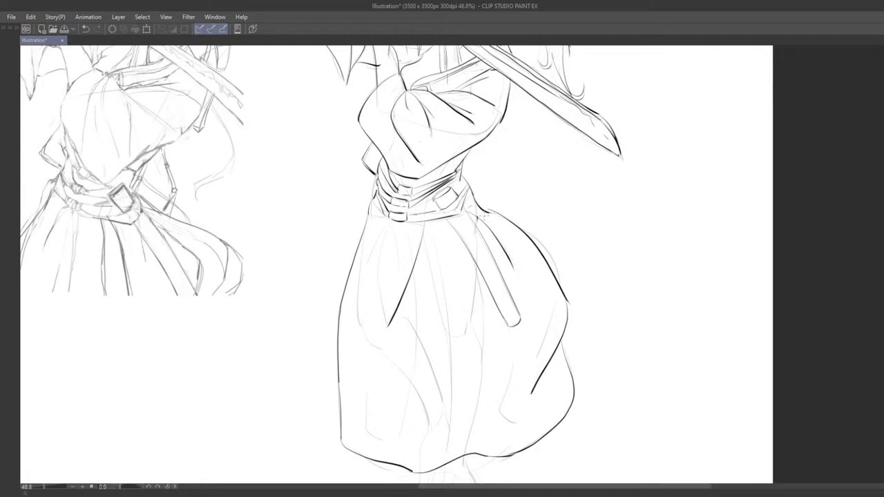
{"action": "left_click_drag", "start_coordinate": [505, 256], "coordinate": [507, 237]}
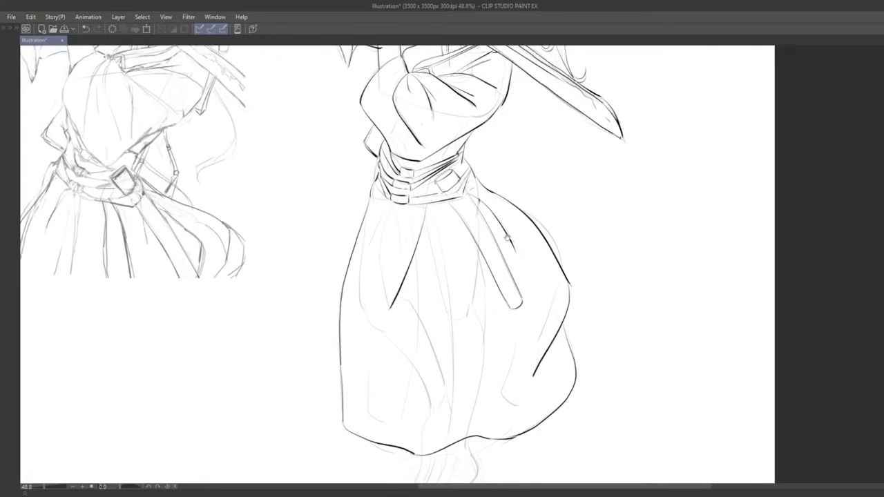
{"action": "scroll", "coordinate": [541, 300], "scroll_direction": "down", "scroll_amount": 3}
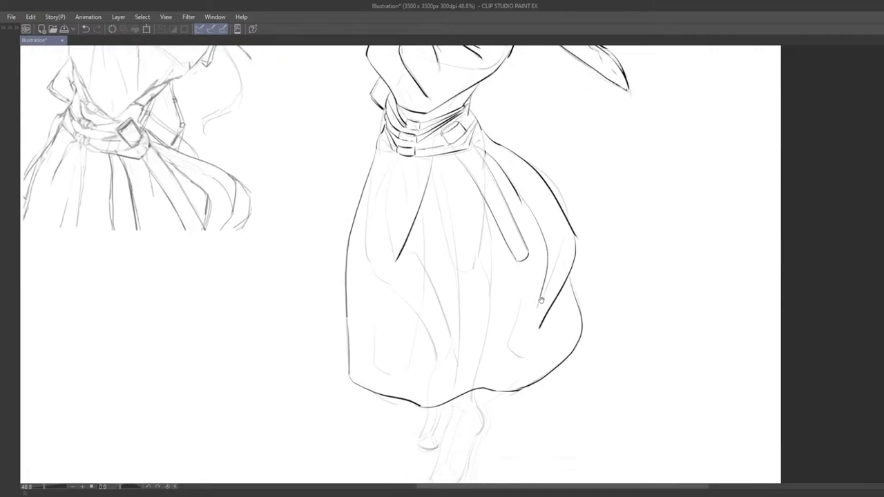
Ink two long pleats over the front leg down to the hem and notch the hem between them.
{"action": "mouse_move", "coordinate": [448, 168]}
{"action": "left_mouse_down"}
{"action": "mouse_move", "coordinate": [494, 382]}
{"action": "mouse_move", "coordinate": [475, 390]}
{"action": "left_mouse_up"}
{"action": "key", "text": "ctrl+z"}
{"action": "left_click_drag", "start_coordinate": [453, 286], "coordinate": [467, 394]}
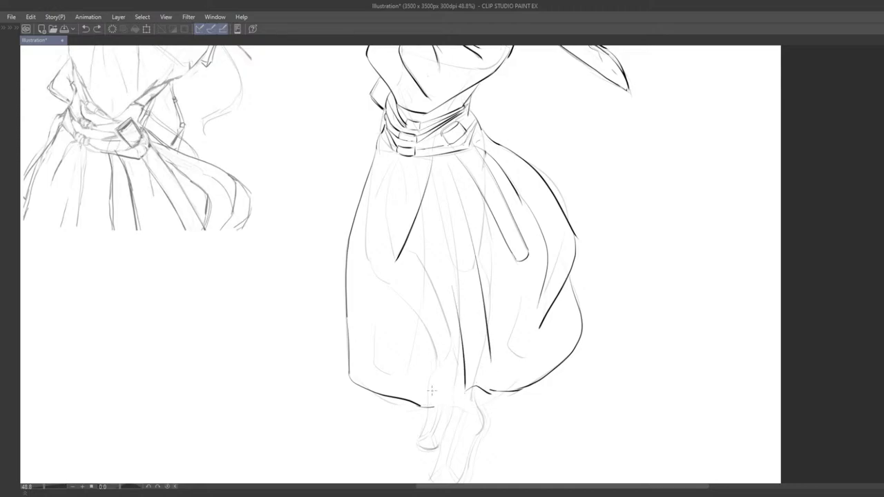
Ink further pleats across the rear leg and toward the outer edge, reshaping the hem into a fold between them.
{"action": "left_click_drag", "start_coordinate": [430, 315], "coordinate": [424, 399]}
{"action": "key", "text": "ctrl+z"}
{"action": "key", "text": "ctrl+z"}
{"action": "key", "text": "ctrl+z"}
{"action": "mouse_move", "coordinate": [471, 240]}
{"action": "left_mouse_down"}
{"action": "mouse_move", "coordinate": [492, 387]}
{"action": "mouse_move", "coordinate": [421, 413]}
{"action": "mouse_move", "coordinate": [403, 407]}
{"action": "mouse_move", "coordinate": [399, 393]}
{"action": "mouse_move", "coordinate": [417, 404]}
{"action": "mouse_move", "coordinate": [389, 398]}
{"action": "left_mouse_up"}
{"action": "key", "text": "e"}
{"action": "left_click_drag", "start_coordinate": [371, 278], "coordinate": [390, 387]}
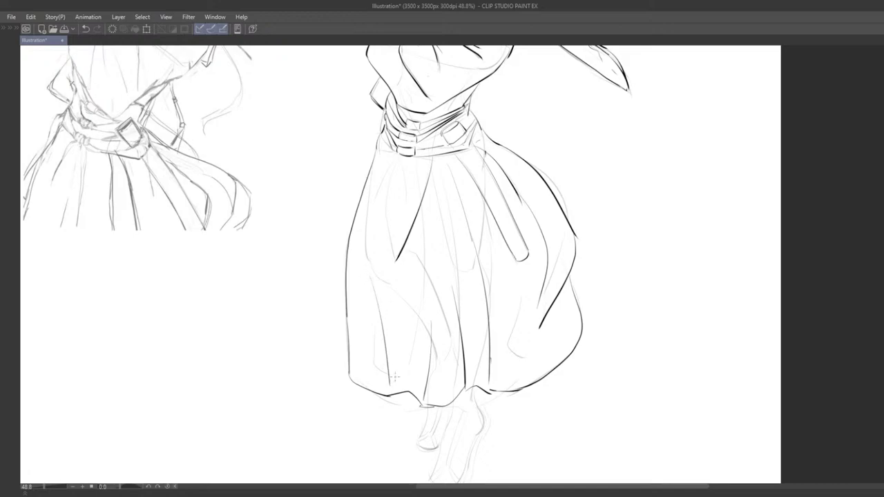
Redraw the pleat nearest the outer edge and add a short pleat beside it, with a small hem notch between them.
{"action": "key", "text": "ctrl+z"}
{"action": "mouse_move", "coordinate": [376, 254]}
{"action": "left_mouse_down"}
{"action": "mouse_move", "coordinate": [391, 393]}
{"action": "mouse_move", "coordinate": [359, 385]}
{"action": "mouse_move", "coordinate": [382, 398]}
{"action": "mouse_move", "coordinate": [363, 388]}
{"action": "mouse_move", "coordinate": [369, 338]}
{"action": "left_mouse_up"}
{"action": "key", "text": "e"}
{"action": "key", "text": "p"}
{"action": "key", "text": "ctrl+z"}
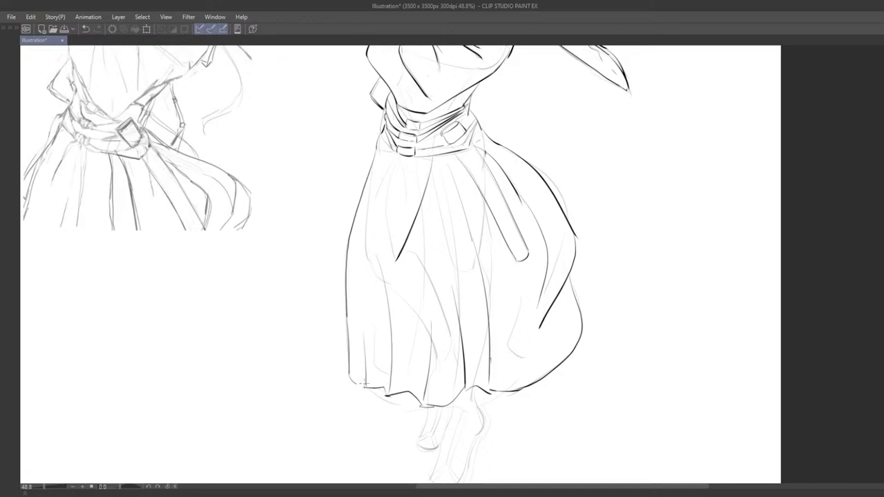
{"action": "key", "text": "ctrl+z"}
{"action": "left_click_drag", "start_coordinate": [367, 387], "coordinate": [370, 355]}
Ink a long fold just inside the skirt's outer edge opposite the scabbard.
{"action": "left_click_drag", "start_coordinate": [367, 233], "coordinate": [353, 339]}
{"action": "key", "text": "ctrl+z"}
{"action": "mouse_move", "coordinate": [379, 209]}
{"action": "left_mouse_down"}
{"action": "mouse_move", "coordinate": [352, 272]}
{"action": "mouse_move", "coordinate": [353, 314]}
{"action": "mouse_move", "coordinate": [361, 316]}
{"action": "left_mouse_up"}
{"action": "key", "text": "ctrl+z"}
{"action": "scroll", "coordinate": [375, 297], "scroll_direction": "down", "scroll_amount": 1}
{"action": "mouse_move", "coordinate": [461, 276]}
{"action": "left_mouse_down"}
{"action": "mouse_move", "coordinate": [477, 320]}
{"action": "mouse_move", "coordinate": [461, 267]}
{"action": "left_mouse_up"}
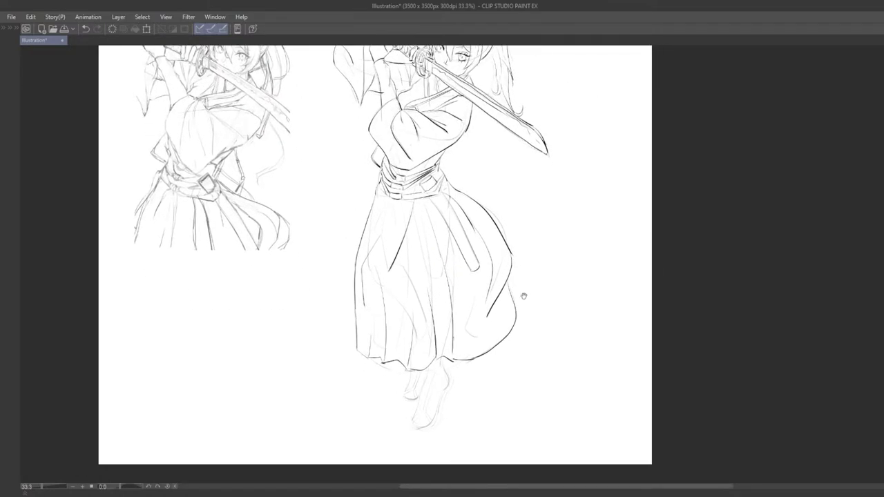
Ink an angular fold inside the flared side of the skirt below the scabbard's tip.
{"action": "left_click_drag", "start_coordinate": [529, 297], "coordinate": [502, 269]}
{"action": "scroll", "coordinate": [501, 270], "scroll_direction": "up", "scroll_amount": 4}
{"action": "mouse_move", "coordinate": [423, 269]}
{"action": "left_mouse_down"}
{"action": "mouse_move", "coordinate": [427, 332]}
{"action": "mouse_move", "coordinate": [511, 287]}
{"action": "left_mouse_up"}
{"action": "scroll", "coordinate": [412, 346], "scroll_direction": "down", "scroll_amount": 7}
{"action": "scroll", "coordinate": [477, 282], "scroll_direction": "up", "scroll_amount": 1}
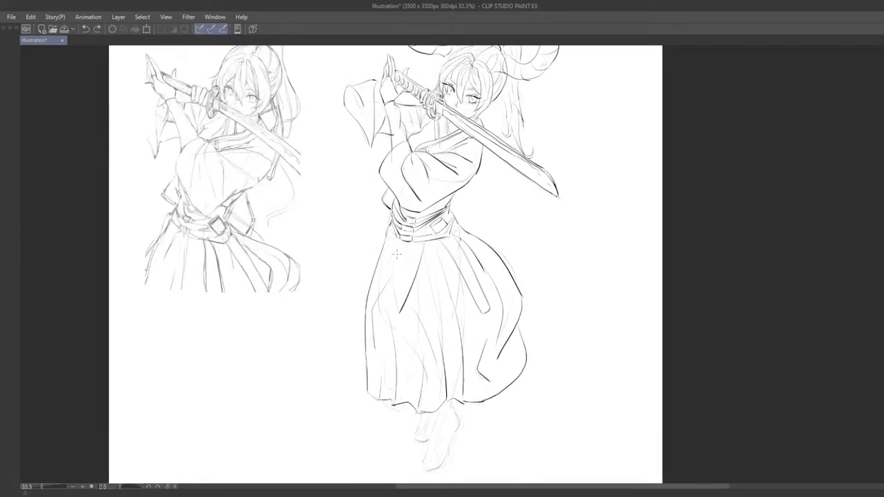
Ink tapering pleats fanning down from beneath the belt buckles on the front of the skirt.
{"action": "scroll", "coordinate": [402, 265], "scroll_direction": "up", "scroll_amount": 1}
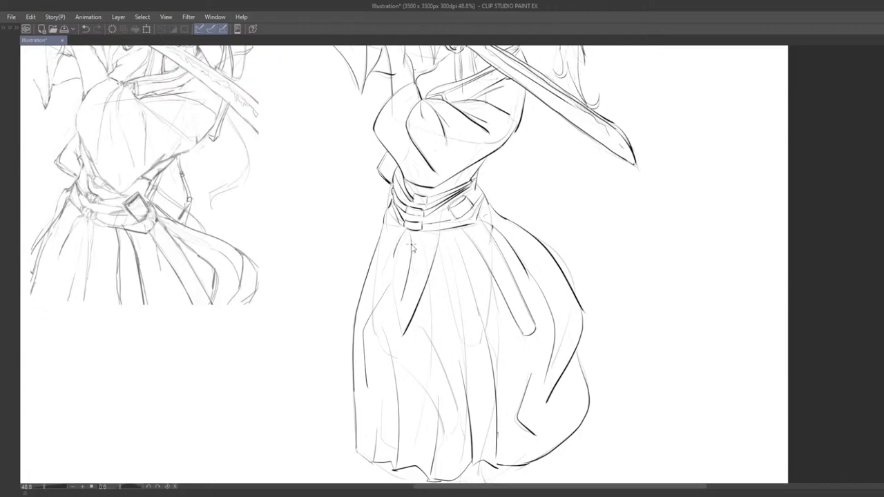
{"action": "scroll", "coordinate": [409, 295], "scroll_direction": "down", "scroll_amount": 3}
{"action": "left_click_drag", "start_coordinate": [410, 296], "coordinate": [430, 246]}
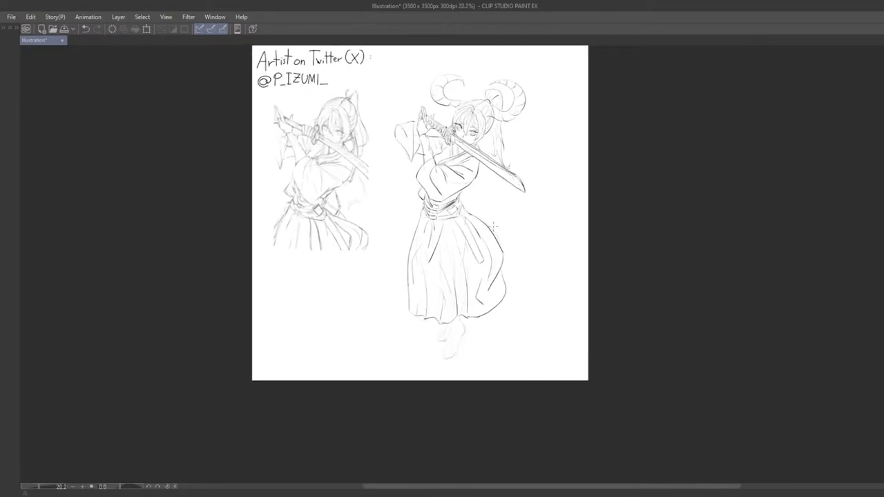
{"action": "scroll", "coordinate": [484, 214], "scroll_direction": "up", "scroll_amount": 4}
{"action": "key", "text": "ctrl+z"}
{"action": "key", "text": "ctrl+z"}
{"action": "key", "text": "ctrl+z"}
{"action": "mouse_move", "coordinate": [344, 209]}
{"action": "left_mouse_down"}
{"action": "mouse_move", "coordinate": [336, 284]}
{"action": "mouse_move", "coordinate": [324, 249]}
{"action": "left_mouse_up"}
{"action": "key", "text": "ctrl+z"}
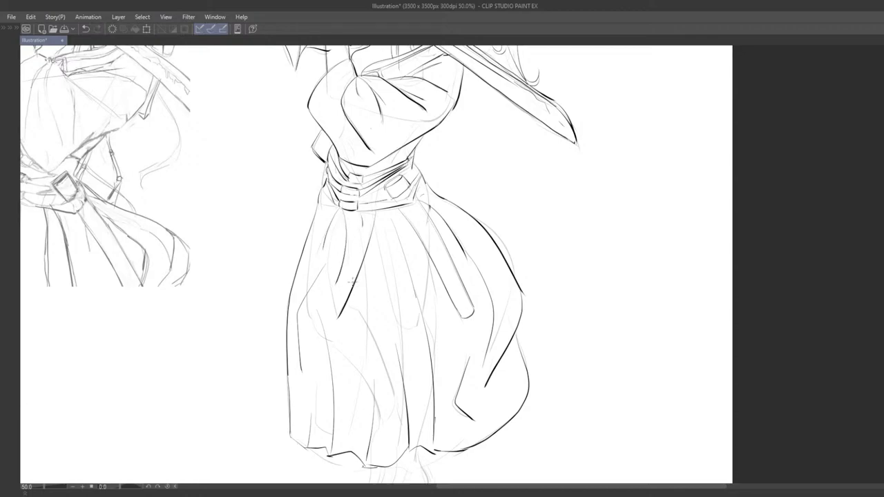
Try another pleat stroke below the belt between the diagonal fold and the scabbard.
{"action": "scroll", "coordinate": [352, 280], "scroll_direction": "down", "scroll_amount": 4}
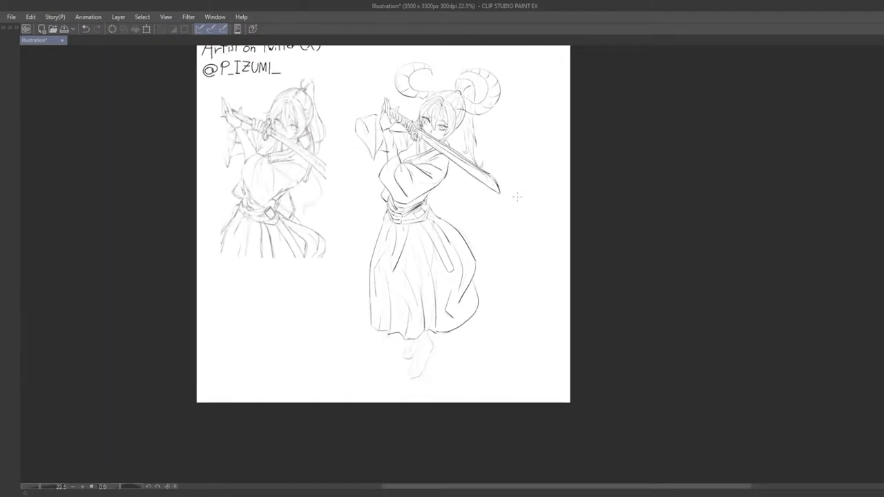
{"action": "scroll", "coordinate": [518, 197], "scroll_direction": "up", "scroll_amount": 2}
{"action": "left_click_drag", "start_coordinate": [459, 318], "coordinate": [495, 291]}
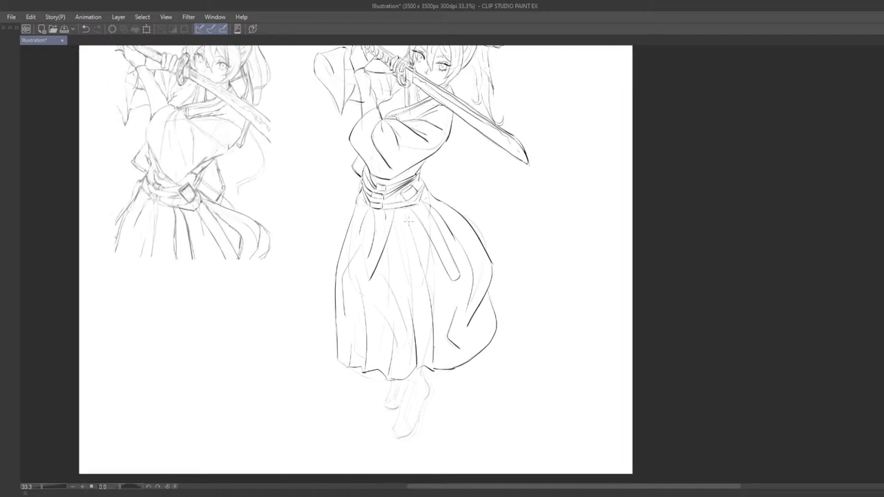
{"action": "left_click_drag", "start_coordinate": [406, 214], "coordinate": [416, 261]}
{"action": "key", "text": "ctrl+z"}
{"action": "scroll", "coordinate": [441, 203], "scroll_direction": "down", "scroll_amount": 2}
{"action": "left_click_drag", "start_coordinate": [441, 203], "coordinate": [510, 200]}
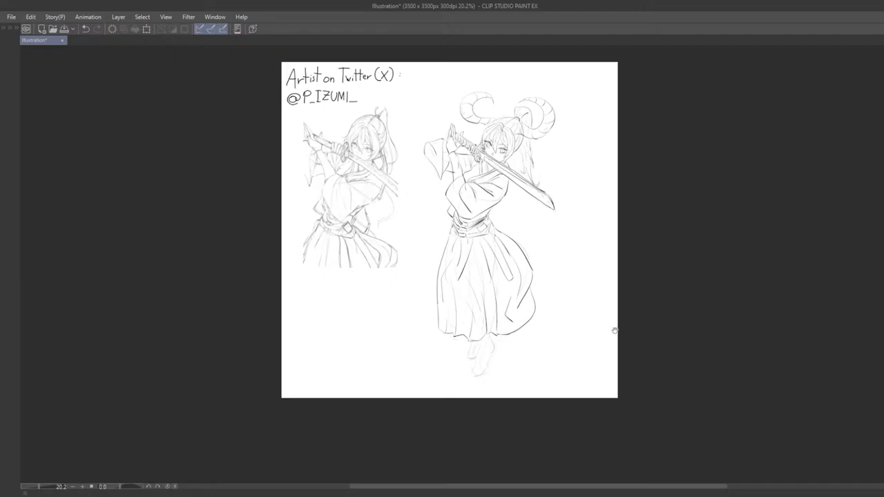
Ink the back of the front ankle from beneath the skirt hem down around the heel.
{"action": "left_click_drag", "start_coordinate": [529, 271], "coordinate": [530, 179]}
{"action": "key", "text": "ctrl+alt+0"}
{"action": "left_click_drag", "start_coordinate": [600, 268], "coordinate": [454, 303]}
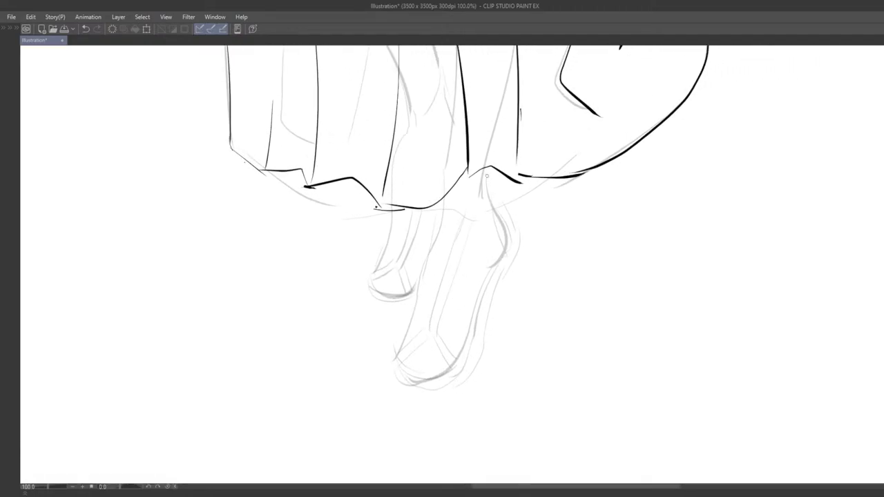
{"action": "left_click_drag", "start_coordinate": [499, 191], "coordinate": [468, 242]}
{"action": "left_click_drag", "start_coordinate": [452, 209], "coordinate": [494, 244]}
{"action": "key", "text": "ctrl+z"}
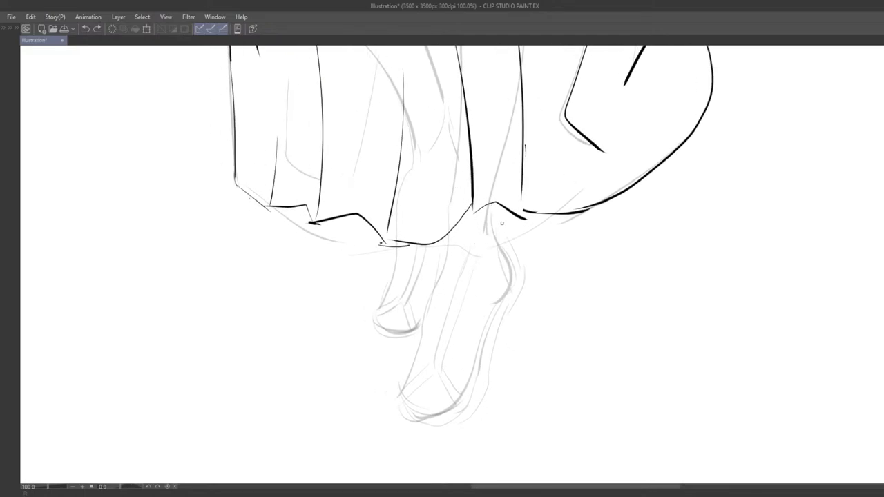
{"action": "key", "text": "ctrl+z"}
{"action": "mouse_move", "coordinate": [491, 206]}
{"action": "left_mouse_down"}
{"action": "mouse_move", "coordinate": [512, 266]}
{"action": "mouse_move", "coordinate": [506, 259]}
{"action": "mouse_move", "coordinate": [511, 274]}
{"action": "mouse_move", "coordinate": [489, 314]}
{"action": "left_mouse_up"}
{"action": "key", "text": "ctrl+z"}
{"action": "key", "text": "ctrl+z"}
{"action": "key", "text": "ctrl+z"}
{"action": "left_click_drag", "start_coordinate": [511, 277], "coordinate": [484, 325]}
{"action": "left_click_drag", "start_coordinate": [487, 333], "coordinate": [501, 292]}
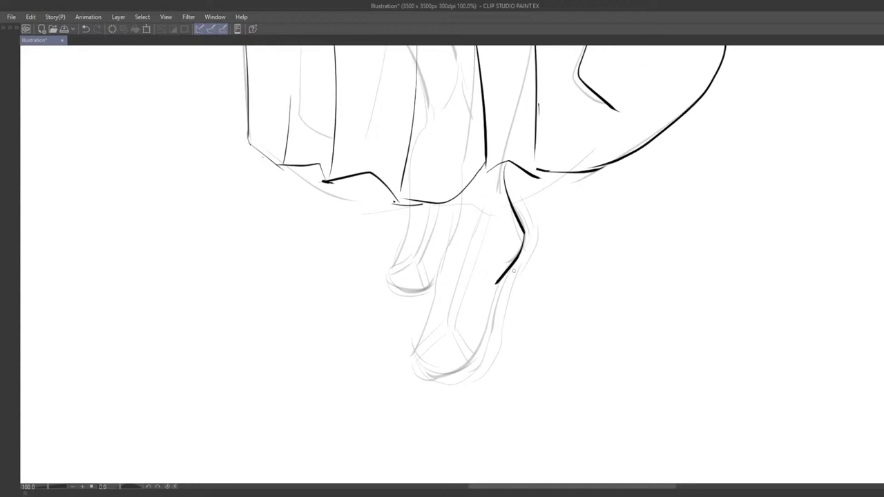
Try inking the outer edge of the front foot from the heel down toward the toes.
{"action": "key", "text": "ctrl+z"}
{"action": "left_click_drag", "start_coordinate": [523, 237], "coordinate": [480, 350]}
{"action": "key", "text": "ctrl+z"}
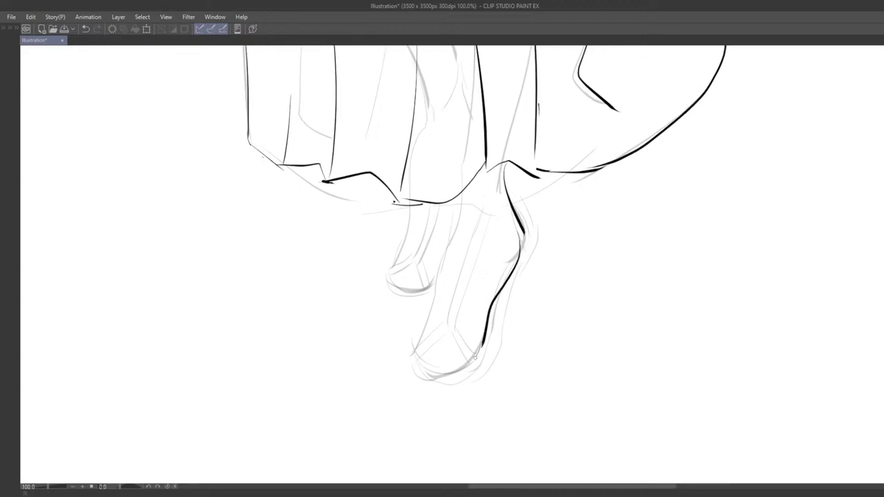
{"action": "key", "text": "ctrl+z"}
{"action": "mouse_move", "coordinate": [524, 230]}
{"action": "left_mouse_down"}
{"action": "mouse_move", "coordinate": [521, 256]}
{"action": "mouse_move", "coordinate": [481, 349]}
{"action": "left_mouse_up"}
{"action": "key", "text": "ctrl+z"}
{"action": "mouse_move", "coordinate": [523, 228]}
{"action": "left_mouse_down"}
{"action": "mouse_move", "coordinate": [479, 356]}
{"action": "mouse_move", "coordinate": [449, 376]}
{"action": "mouse_move", "coordinate": [441, 368]}
{"action": "mouse_move", "coordinate": [467, 361]}
{"action": "left_mouse_up"}
{"action": "key", "text": "ctrl+z"}
{"action": "key", "text": "ctrl+z"}
{"action": "key", "text": "ctrl+z"}
Try closing the tip of the front foot with a curved toe line.
{"action": "left_click_drag", "start_coordinate": [422, 377], "coordinate": [481, 349]}
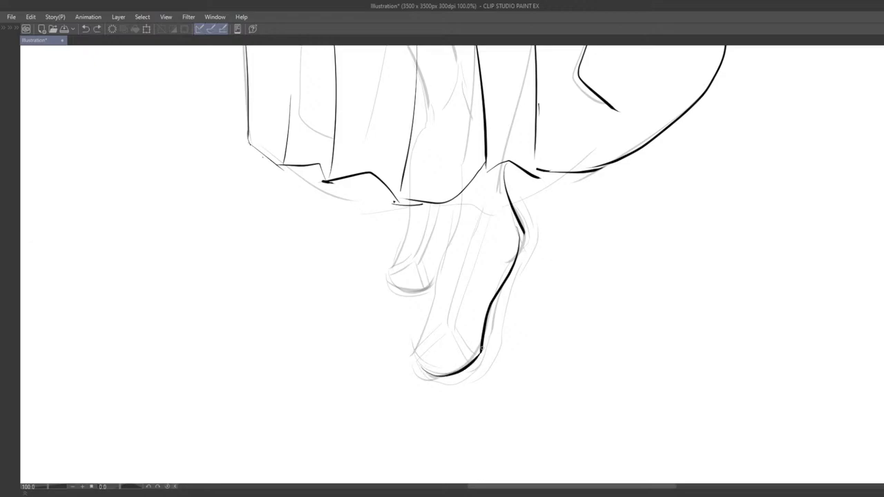
{"action": "key", "text": "ctrl+z"}
{"action": "key", "text": "ctrl+z"}
{"action": "left_click_drag", "start_coordinate": [428, 375], "coordinate": [481, 350]}
{"action": "scroll", "coordinate": [486, 347], "scroll_direction": "down", "scroll_amount": 4}
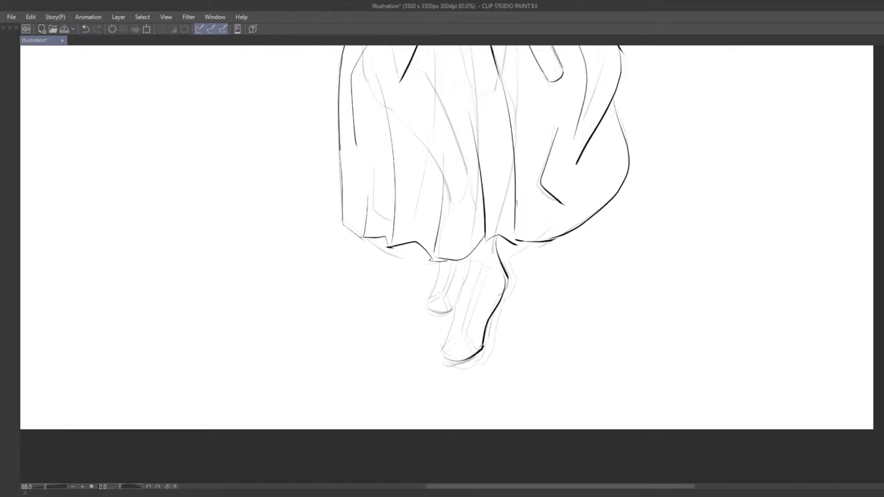
Erase the rough overlap at the front heel and try a new outer foot edge with a curved toe.
{"action": "scroll", "coordinate": [485, 347], "scroll_direction": "down", "scroll_amount": 3}
{"action": "scroll", "coordinate": [494, 347], "scroll_direction": "up", "scroll_amount": 6}
{"action": "key", "text": "e"}
{"action": "mouse_move", "coordinate": [505, 287]}
{"action": "left_mouse_down"}
{"action": "mouse_move", "coordinate": [489, 337]}
{"action": "mouse_move", "coordinate": [448, 347]}
{"action": "mouse_move", "coordinate": [462, 352]}
{"action": "mouse_move", "coordinate": [507, 284]}
{"action": "left_mouse_up"}
{"action": "key", "text": "bracketright"}
{"action": "key", "text": "bracketright"}
{"action": "key", "text": "bracketright"}
{"action": "key", "text": "p"}
{"action": "key", "text": "ctrl+z"}
{"action": "mouse_move", "coordinate": [520, 239]}
{"action": "left_mouse_down"}
{"action": "mouse_move", "coordinate": [510, 298]}
{"action": "mouse_move", "coordinate": [462, 365]}
{"action": "left_mouse_up"}
{"action": "key", "text": "ctrl+z"}
{"action": "key", "text": "ctrl+z"}
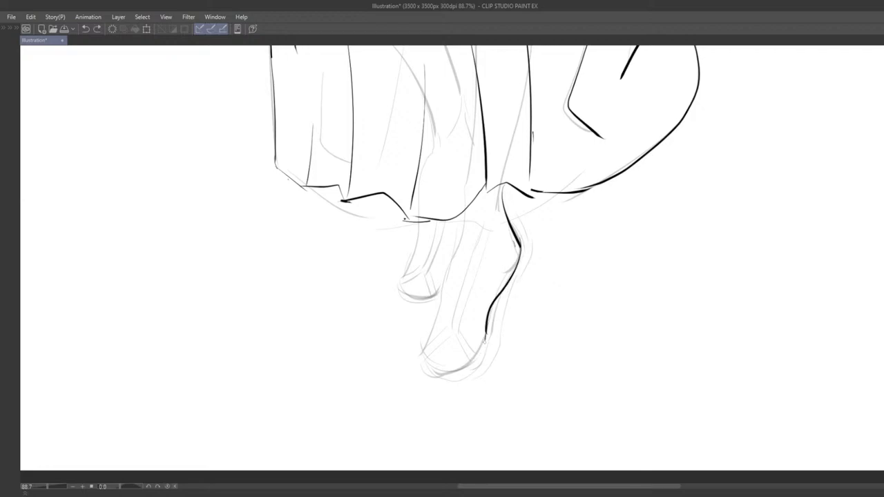
{"action": "key", "text": "ctrl+z"}
{"action": "mouse_move", "coordinate": [486, 334]}
{"action": "left_mouse_down"}
{"action": "mouse_move", "coordinate": [434, 365]}
{"action": "mouse_move", "coordinate": [479, 344]}
{"action": "mouse_move", "coordinate": [477, 363]}
{"action": "mouse_move", "coordinate": [436, 363]}
{"action": "left_mouse_up"}
{"action": "key", "text": "ctrl+z"}
Ink the inner edge of the front ankle and foot from the hem downward.
{"action": "left_click_drag", "start_coordinate": [459, 241], "coordinate": [445, 301]}
{"action": "key", "text": "ctrl+z"}
{"action": "left_click_drag", "start_coordinate": [458, 240], "coordinate": [427, 358]}
{"action": "key", "text": "ctrl+z"}
{"action": "key", "text": "ctrl+z"}
Try rounding the inner side of the front foot's toe to join the toe curve.
{"action": "left_click_drag", "start_coordinate": [436, 318], "coordinate": [442, 368]}
{"action": "key", "text": "ctrl+z"}
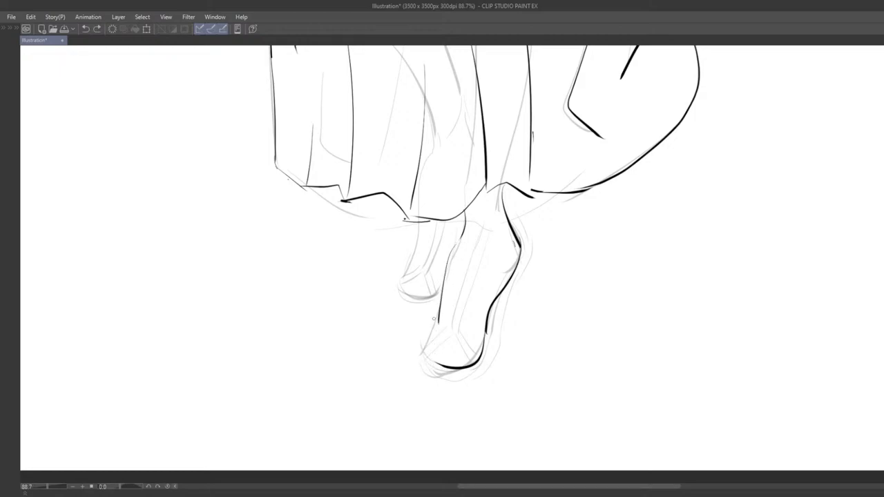
{"action": "left_click_drag", "start_coordinate": [435, 318], "coordinate": [448, 368]}
{"action": "key", "text": "ctrl+z"}
{"action": "left_click_drag", "start_coordinate": [435, 318], "coordinate": [446, 368]}
{"action": "scroll", "coordinate": [497, 256], "scroll_direction": "down", "scroll_amount": 5}
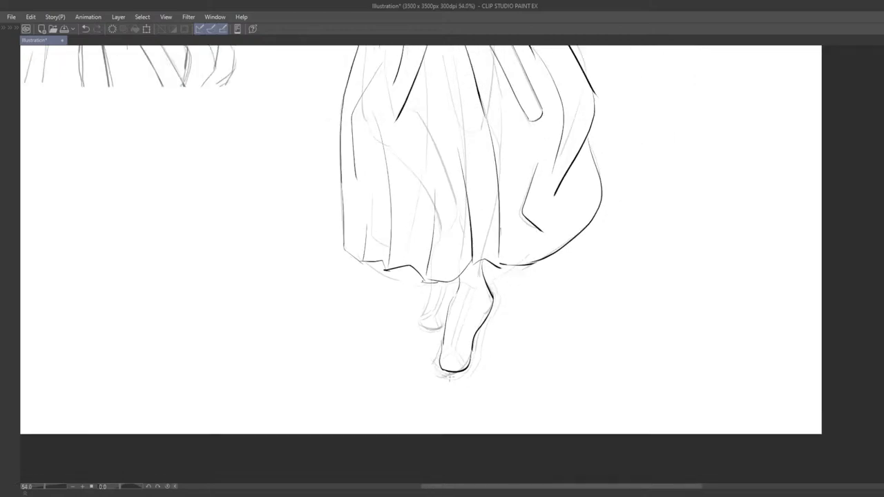
{"action": "scroll", "coordinate": [503, 255], "scroll_direction": "up", "scroll_amount": 3}
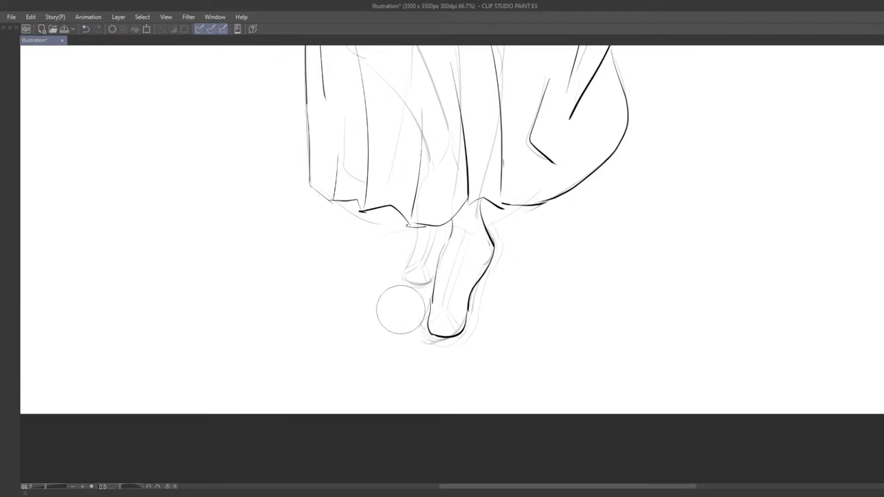
Ink the curved ankle strap across the front foot and a first centre strap line running down from it.
{"action": "key", "text": "ctrl+z"}
{"action": "mouse_move", "coordinate": [468, 218]}
{"action": "left_mouse_down"}
{"action": "mouse_move", "coordinate": [467, 254]}
{"action": "mouse_move", "coordinate": [456, 269]}
{"action": "left_mouse_up"}
{"action": "key", "text": "ctrl+z"}
{"action": "key", "text": "ctrl+z"}
{"action": "key", "text": "ctrl+z"}
{"action": "mouse_move", "coordinate": [461, 230]}
{"action": "left_mouse_down"}
{"action": "mouse_move", "coordinate": [490, 244]}
{"action": "mouse_move", "coordinate": [447, 306]}
{"action": "mouse_move", "coordinate": [446, 295]}
{"action": "left_mouse_up"}
{"action": "key", "text": "ctrl+z"}
{"action": "key", "text": "ctrl+z"}
{"action": "key", "text": "ctrl+z"}
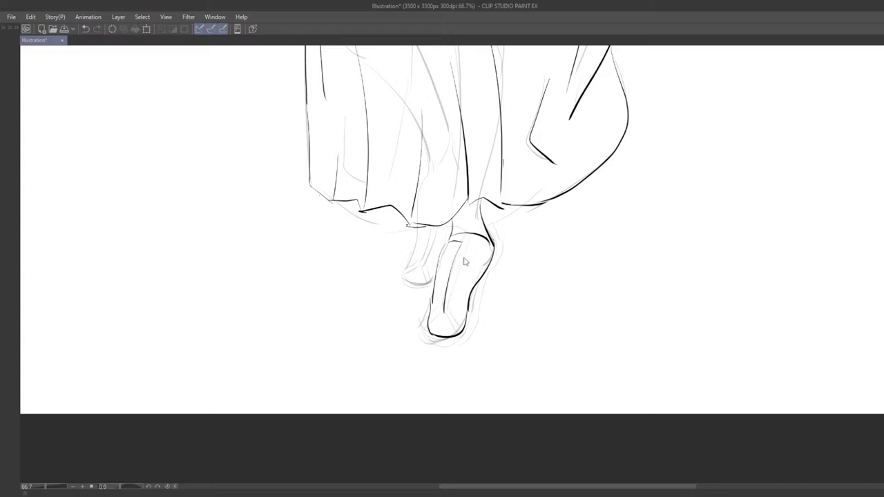
Try second edges for the front foot's ankle and centre straps, plus diagonal straps over the toes.
{"action": "key", "text": "ctrl+z"}
{"action": "mouse_move", "coordinate": [458, 243]}
{"action": "left_mouse_down"}
{"action": "mouse_move", "coordinate": [445, 301]}
{"action": "mouse_move", "coordinate": [451, 293]}
{"action": "left_mouse_up"}
{"action": "key", "text": "ctrl+z"}
{"action": "left_click_drag", "start_coordinate": [465, 242], "coordinate": [494, 253]}
{"action": "mouse_move", "coordinate": [464, 333]}
{"action": "left_mouse_down"}
{"action": "mouse_move", "coordinate": [461, 295]}
{"action": "mouse_move", "coordinate": [440, 281]}
{"action": "left_mouse_up"}
{"action": "key", "text": "ctrl+z"}
{"action": "key", "text": "ctrl+z"}
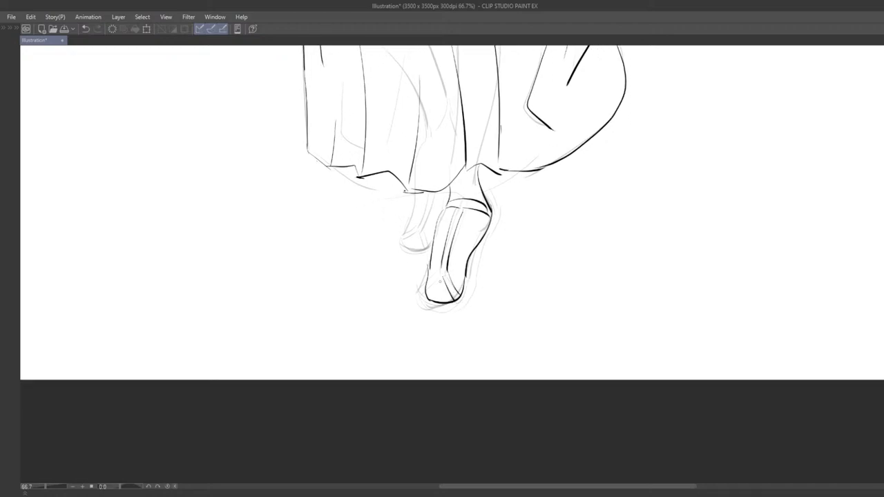
{"action": "left_click_drag", "start_coordinate": [448, 329], "coordinate": [427, 289]}
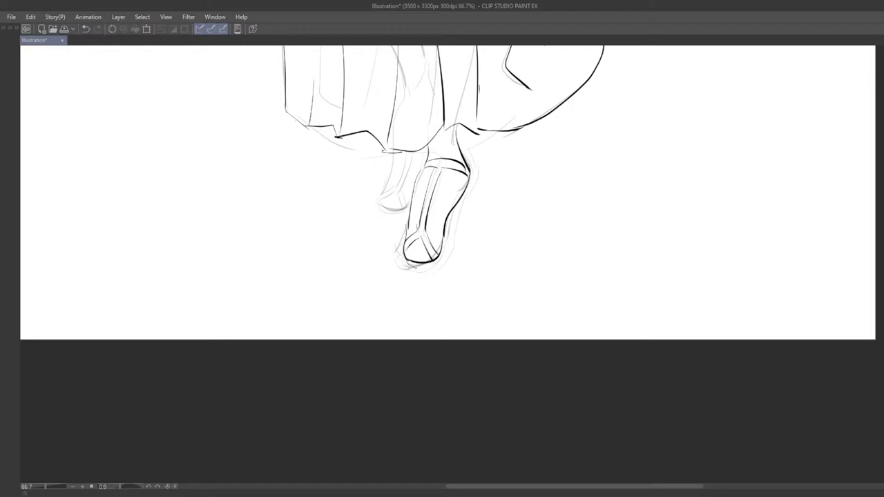
Try adding a sole line beneath the toes and along the outer side of the front foot.
{"action": "left_click_drag", "start_coordinate": [408, 263], "coordinate": [425, 269]}
{"action": "key", "text": "ctrl+z"}
{"action": "left_click_drag", "start_coordinate": [406, 262], "coordinate": [438, 263]}
{"action": "key", "text": "ctrl+z"}
{"action": "key", "text": "ctrl+z"}
{"action": "left_click_drag", "start_coordinate": [450, 232], "coordinate": [437, 264]}
{"action": "key", "text": "ctrl+z"}
{"action": "mouse_move", "coordinate": [453, 221]}
{"action": "left_mouse_down"}
{"action": "mouse_move", "coordinate": [478, 177]}
{"action": "mouse_move", "coordinate": [476, 196]}
{"action": "mouse_move", "coordinate": [458, 200]}
{"action": "mouse_move", "coordinate": [482, 206]}
{"action": "left_mouse_up"}
{"action": "key", "text": "ctrl+z"}
{"action": "key", "text": "ctrl+z"}
{"action": "scroll", "coordinate": [443, 249], "scroll_direction": "down", "scroll_amount": 5}
{"action": "scroll", "coordinate": [482, 205], "scroll_direction": "up", "scroll_amount": 4}
Erase the front foot's lines below the ankle strap and re-ink its inner edge and a wider rounded toe.
{"action": "key", "text": "e"}
{"action": "mouse_move", "coordinate": [428, 266]}
{"action": "left_mouse_down"}
{"action": "mouse_move", "coordinate": [416, 281]}
{"action": "mouse_move", "coordinate": [435, 225]}
{"action": "left_mouse_up"}
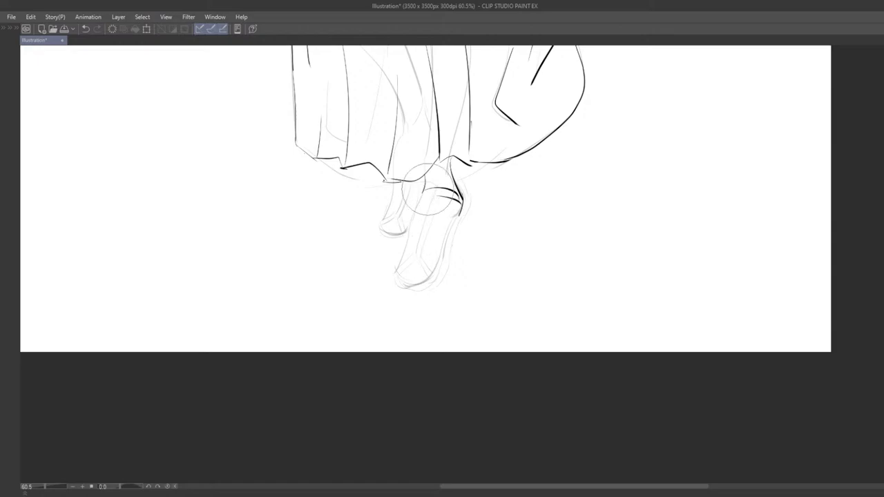
{"action": "left_click_drag", "start_coordinate": [423, 191], "coordinate": [398, 275]}
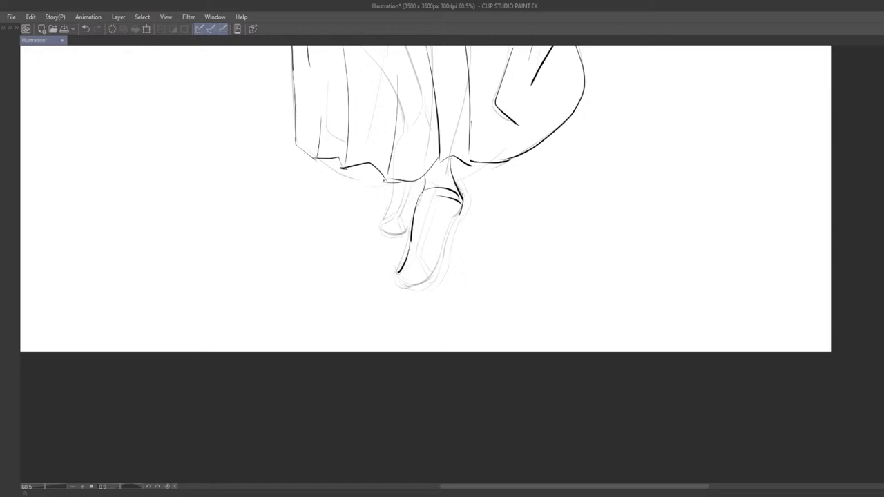
{"action": "key", "text": "ctrl+z"}
{"action": "left_click_drag", "start_coordinate": [407, 241], "coordinate": [391, 277]}
{"action": "key", "text": "ctrl+z"}
{"action": "mouse_move", "coordinate": [411, 242]}
{"action": "left_mouse_down"}
{"action": "mouse_move", "coordinate": [405, 261]}
{"action": "mouse_move", "coordinate": [432, 279]}
{"action": "left_mouse_up"}
{"action": "key", "text": "ctrl+z"}
{"action": "key", "text": "ctrl+z"}
Redraw the front foot's heel farther out and ink a doubled outer edge sweeping down to the toe.
{"action": "left_click", "coordinate": [461, 214]}
{"action": "mouse_move", "coordinate": [460, 190]}
{"action": "left_mouse_down"}
{"action": "mouse_move", "coordinate": [469, 226]}
{"action": "mouse_move", "coordinate": [442, 265]}
{"action": "left_mouse_up"}
{"action": "key", "text": "ctrl+z"}
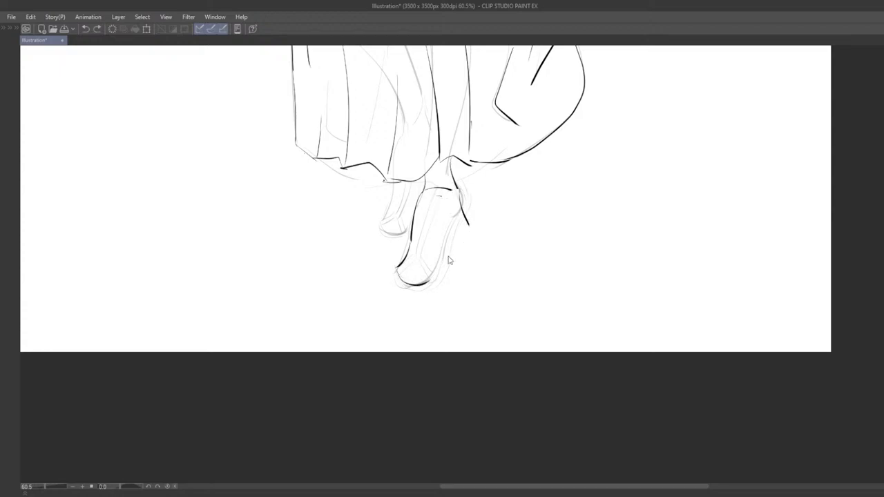
{"action": "left_click_drag", "start_coordinate": [468, 234], "coordinate": [430, 284]}
{"action": "key", "text": "ctrl+z"}
{"action": "left_click_drag", "start_coordinate": [464, 226], "coordinate": [427, 279]}
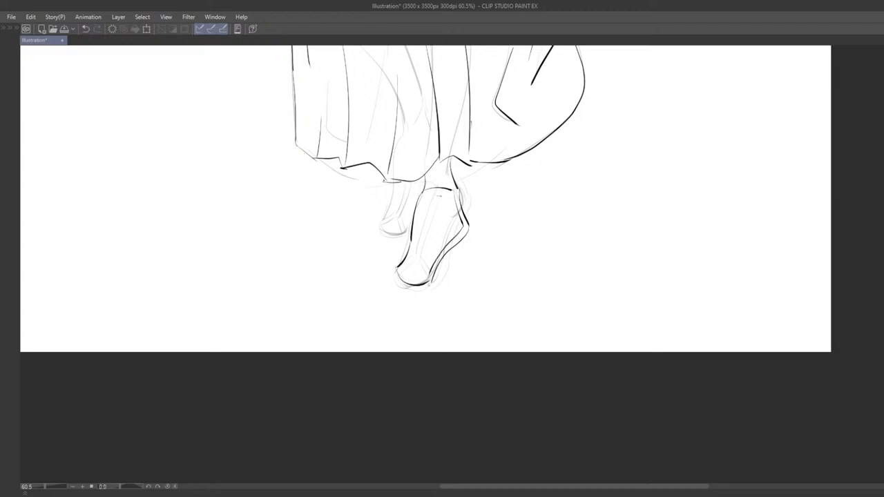
{"action": "scroll", "coordinate": [429, 282], "scroll_direction": "down", "scroll_amount": 5}
{"action": "left_click_drag", "start_coordinate": [472, 260], "coordinate": [500, 215]}
{"action": "scroll", "coordinate": [500, 215], "scroll_direction": "up", "scroll_amount": 5}
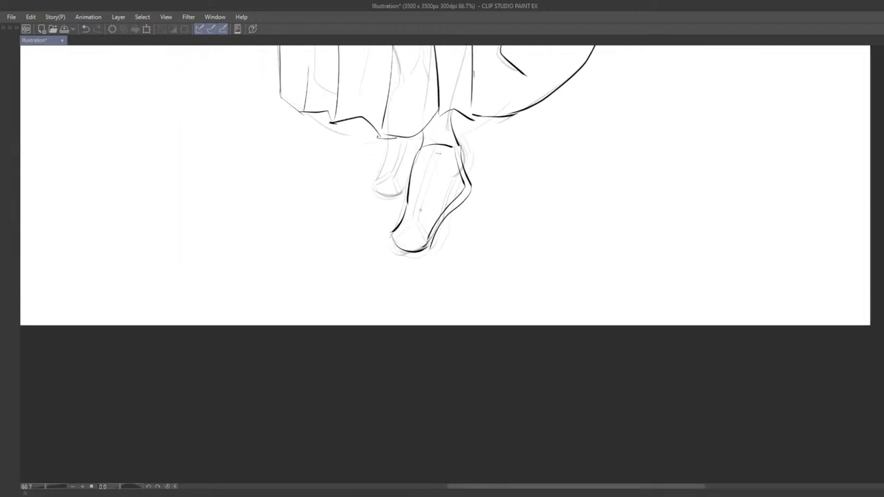
Ink the ankle strap's lower edge and a two-line centre strap down the front foot.
{"action": "key", "text": "ctrl+z"}
{"action": "key", "text": "ctrl+z"}
{"action": "mouse_move", "coordinate": [417, 154]}
{"action": "left_mouse_down"}
{"action": "mouse_move", "coordinate": [447, 156]}
{"action": "mouse_move", "coordinate": [433, 153]}
{"action": "left_mouse_up"}
{"action": "key", "text": "ctrl+z"}
{"action": "key", "text": "ctrl+z"}
{"action": "mouse_move", "coordinate": [437, 157]}
{"action": "left_mouse_down"}
{"action": "mouse_move", "coordinate": [422, 216]}
{"action": "mouse_move", "coordinate": [432, 173]}
{"action": "mouse_move", "coordinate": [414, 215]}
{"action": "mouse_move", "coordinate": [456, 239]}
{"action": "mouse_move", "coordinate": [442, 236]}
{"action": "left_mouse_up"}
{"action": "key", "text": "ctrl+z"}
{"action": "key", "text": "ctrl+z"}
{"action": "key", "text": "ctrl+z"}
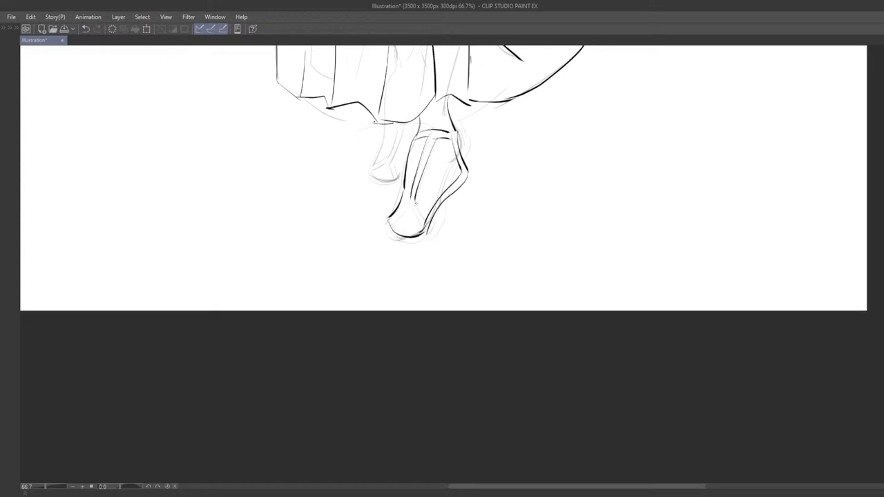
Ink the V-shaped straps over the front foot's toes and a sole line beneath the toe curve.
{"action": "key", "text": "ctrl+z"}
{"action": "mouse_move", "coordinate": [414, 201]}
{"action": "left_mouse_down"}
{"action": "mouse_move", "coordinate": [426, 223]}
{"action": "mouse_move", "coordinate": [412, 196]}
{"action": "left_mouse_up"}
{"action": "key", "text": "ctrl+z"}
{"action": "key", "text": "ctrl+z"}
{"action": "key", "text": "ctrl+z"}
{"action": "left_click_drag", "start_coordinate": [419, 242], "coordinate": [399, 233]}
{"action": "key", "text": "ctrl+z"}
{"action": "key", "text": "ctrl+z"}
{"action": "key", "text": "ctrl+z"}
{"action": "key", "text": "ctrl+z"}
{"action": "key", "text": "ctrl+z"}
{"action": "key", "text": "ctrl+z"}
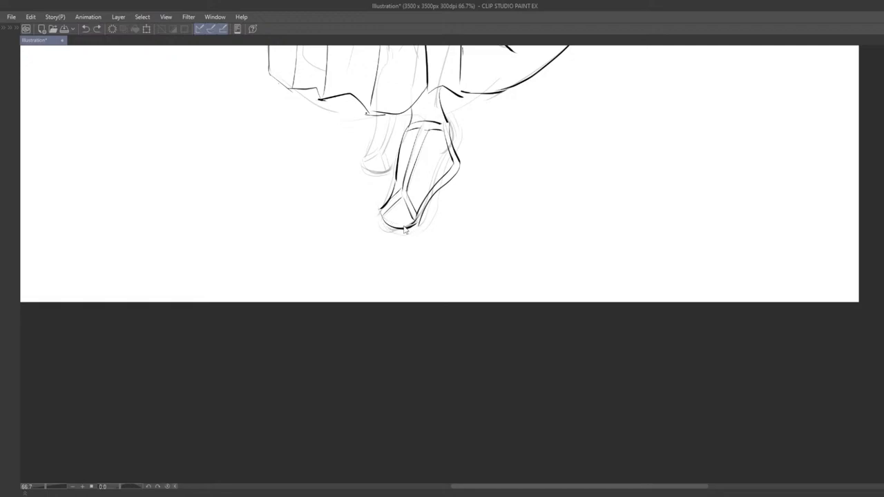
{"action": "scroll", "coordinate": [433, 263], "scroll_direction": "down", "scroll_amount": 5}
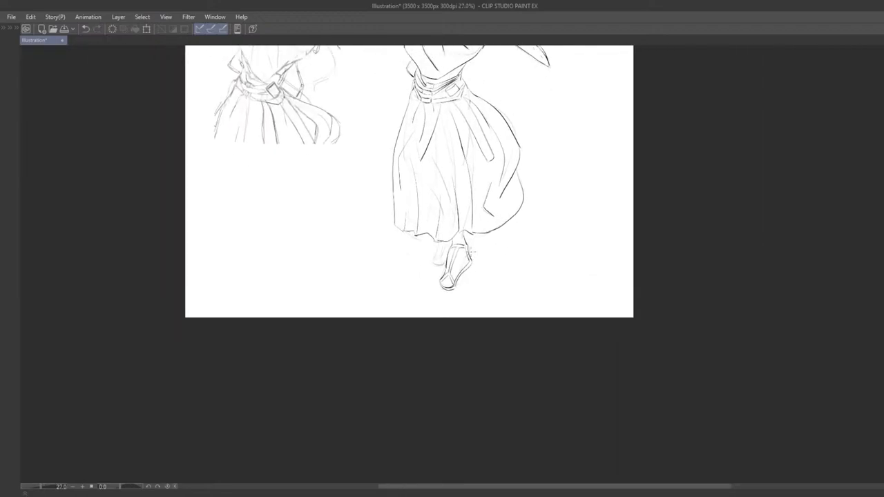
{"action": "scroll", "coordinate": [470, 252], "scroll_direction": "up", "scroll_amount": 6}
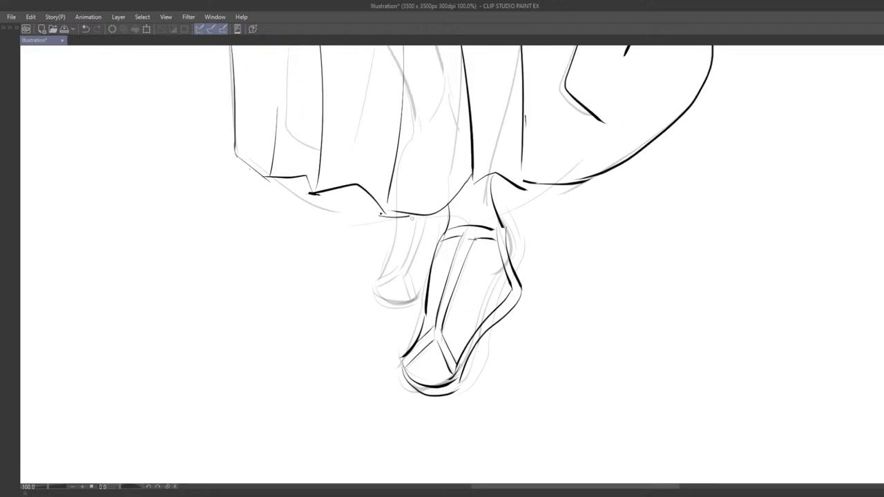
Ink the first edge of the centre strap on the back foot, starting at the hem.
{"action": "key", "text": "ctrl+z"}
{"action": "mouse_move", "coordinate": [415, 219]}
{"action": "left_mouse_down"}
{"action": "mouse_move", "coordinate": [396, 274]}
{"action": "mouse_move", "coordinate": [402, 264]}
{"action": "left_mouse_up"}
{"action": "key", "text": "ctrl+z"}
{"action": "key", "text": "ctrl+z"}
{"action": "key", "text": "ctrl+z"}
{"action": "key", "text": "ctrl+z"}
{"action": "key", "text": "ctrl+z"}
{"action": "mouse_move", "coordinate": [416, 216]}
{"action": "left_mouse_down"}
{"action": "mouse_move", "coordinate": [402, 266]}
{"action": "mouse_move", "coordinate": [421, 268]}
{"action": "left_mouse_up"}
{"action": "key", "text": "ctrl+z"}
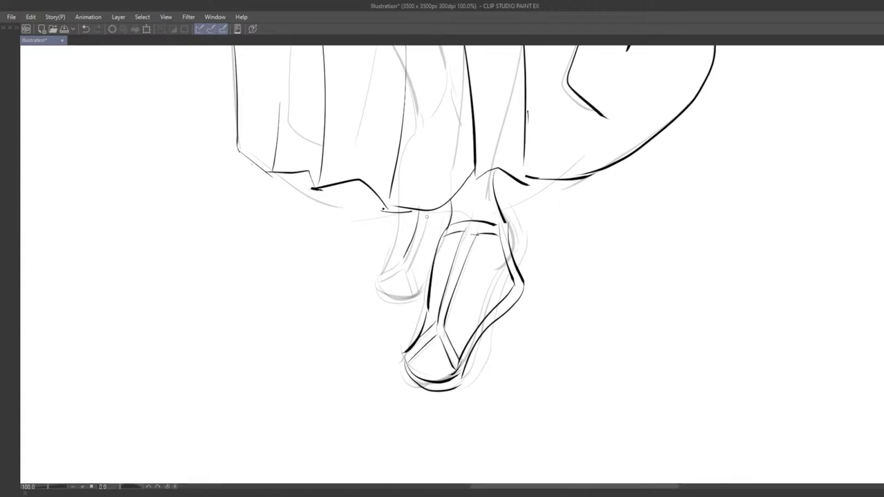
Ink the second, parallel edge of the back foot's centre strap.
{"action": "key", "text": "ctrl+z"}
{"action": "left_click_drag", "start_coordinate": [418, 210], "coordinate": [418, 215]}
{"action": "mouse_move", "coordinate": [410, 255]}
{"action": "left_mouse_down"}
{"action": "mouse_move", "coordinate": [399, 258]}
{"action": "mouse_move", "coordinate": [406, 265]}
{"action": "mouse_move", "coordinate": [441, 240]}
{"action": "left_mouse_up"}
{"action": "key", "text": "ctrl+z"}
{"action": "left_click_drag", "start_coordinate": [450, 197], "coordinate": [435, 247]}
{"action": "key", "text": "ctrl+z"}
{"action": "key", "text": "ctrl+z"}
{"action": "left_click_drag", "start_coordinate": [449, 196], "coordinate": [439, 249]}
{"action": "key", "text": "ctrl+z"}
{"action": "key", "text": "ctrl+z"}
{"action": "key", "text": "ctrl+z"}
Ink the diagonal toe strap on the side of the back foot nearest the front foot.
{"action": "key", "text": "ctrl+z"}
{"action": "left_click_drag", "start_coordinate": [446, 242], "coordinate": [437, 226]}
{"action": "left_click_drag", "start_coordinate": [434, 231], "coordinate": [439, 261]}
{"action": "key", "text": "ctrl+z"}
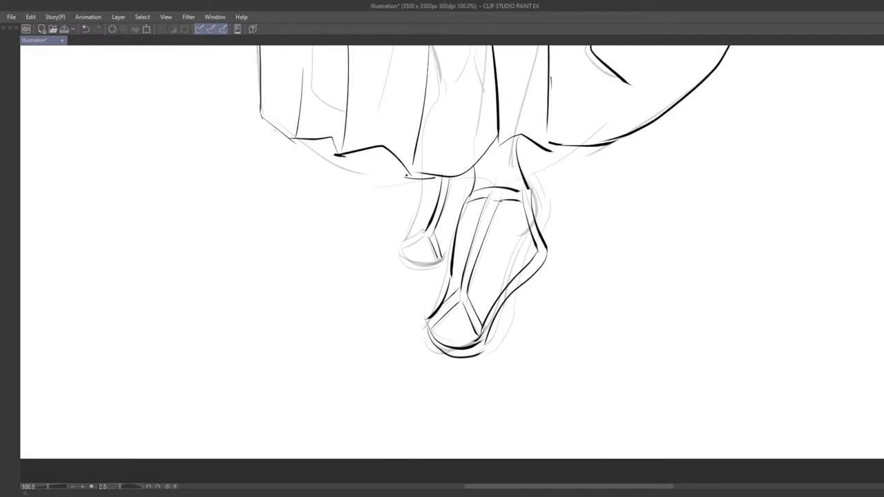
{"action": "key", "text": "ctrl+z"}
{"action": "mouse_move", "coordinate": [425, 231]}
{"action": "left_mouse_down"}
{"action": "mouse_move", "coordinate": [409, 247]}
{"action": "mouse_move", "coordinate": [427, 237]}
{"action": "mouse_move", "coordinate": [408, 254]}
{"action": "mouse_move", "coordinate": [404, 248]}
{"action": "mouse_move", "coordinate": [444, 257]}
{"action": "left_mouse_up"}
{"action": "key", "text": "ctrl+z"}
{"action": "key", "text": "ctrl+z"}
{"action": "key", "text": "ctrl+z"}
Ink the back foot's far edge below the hem and its remaining toe strap and curved toe.
{"action": "left_click_drag", "start_coordinate": [422, 181], "coordinate": [417, 227]}
{"action": "key", "text": "ctrl+z"}
{"action": "left_click_drag", "start_coordinate": [420, 197], "coordinate": [412, 230]}
{"action": "key", "text": "ctrl+z"}
{"action": "left_click_drag", "start_coordinate": [418, 198], "coordinate": [412, 230]}
{"action": "left_click_drag", "start_coordinate": [426, 235], "coordinate": [409, 249]}
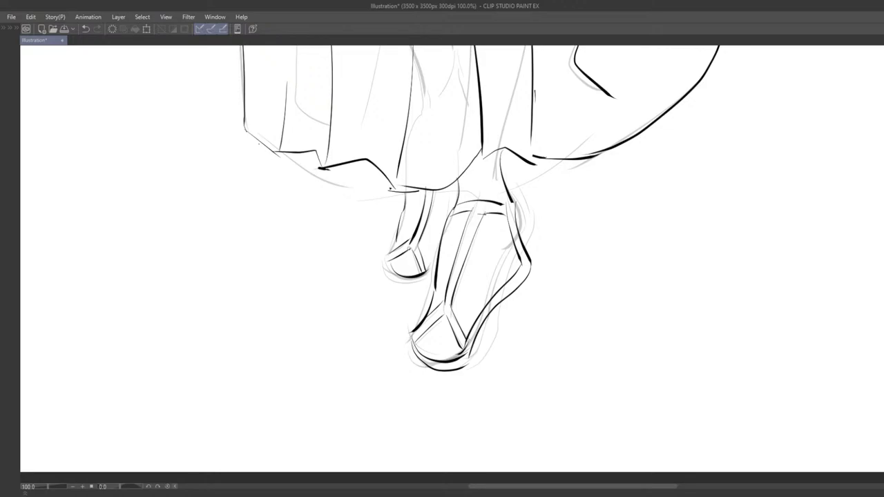
Try to ink and trim the outer edge of the back foot above the toe strap.
{"action": "left_click_drag", "start_coordinate": [398, 267], "coordinate": [406, 254]}
{"action": "key", "text": "e"}
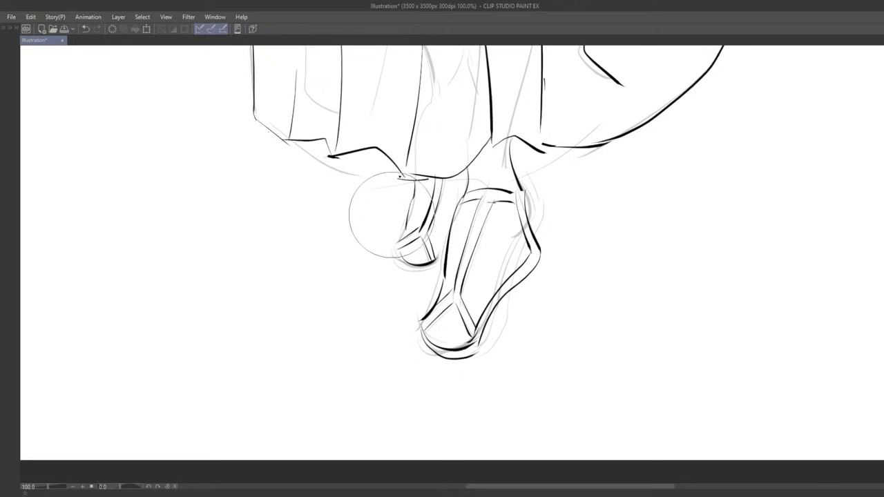
{"action": "mouse_move", "coordinate": [437, 200]}
{"action": "left_mouse_down"}
{"action": "mouse_move", "coordinate": [404, 195]}
{"action": "mouse_move", "coordinate": [405, 233]}
{"action": "mouse_move", "coordinate": [416, 230]}
{"action": "left_mouse_up"}
{"action": "key", "text": "p"}
{"action": "key", "text": "ctrl+z"}
{"action": "key", "text": "ctrl+z"}
{"action": "key", "text": "ctrl+z"}
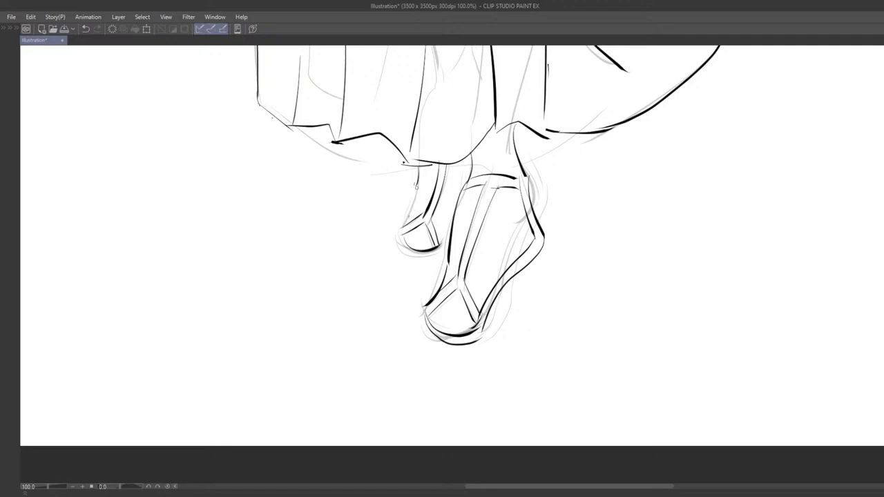
{"action": "key", "text": "ctrl+z"}
Redraw the back foot's outer edge from the skirt hem down to the toe strap, undoing rejected attempts.
{"action": "mouse_move", "coordinate": [417, 187]}
{"action": "left_mouse_down"}
{"action": "mouse_move", "coordinate": [404, 246]}
{"action": "mouse_move", "coordinate": [432, 254]}
{"action": "mouse_move", "coordinate": [403, 252]}
{"action": "mouse_move", "coordinate": [440, 252]}
{"action": "left_mouse_up"}
{"action": "key", "text": "ctrl+z"}
{"action": "key", "text": "ctrl+z"}
{"action": "key", "text": "ctrl+z"}
{"action": "key", "text": "ctrl+z"}
{"action": "key", "text": "ctrl+z"}
{"action": "key", "text": "ctrl+z"}
{"action": "key", "text": "ctrl+z"}
{"action": "key", "text": "ctrl+z"}
{"action": "key", "text": "ctrl+z"}
{"action": "key", "text": "ctrl+z"}
{"action": "key", "text": "ctrl+z"}
{"action": "key", "text": "ctrl+z"}
{"action": "key", "text": "ctrl+z"}
{"action": "scroll", "coordinate": [449, 228], "scroll_direction": "down", "scroll_amount": 3}
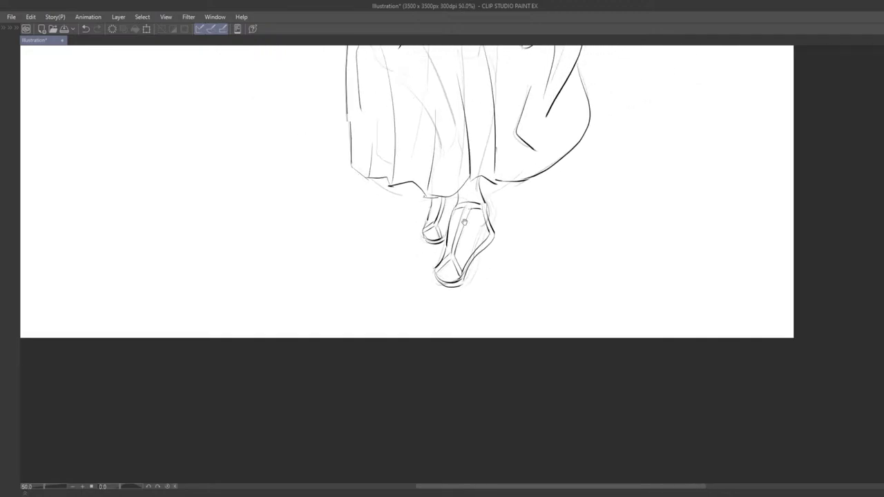
Try to ink loose ponytail strands falling from behind the neck past the sword blade.
{"action": "scroll", "coordinate": [465, 221], "scroll_direction": "up", "scroll_amount": 1}
{"action": "scroll", "coordinate": [438, 273], "scroll_direction": "up", "scroll_amount": 1}
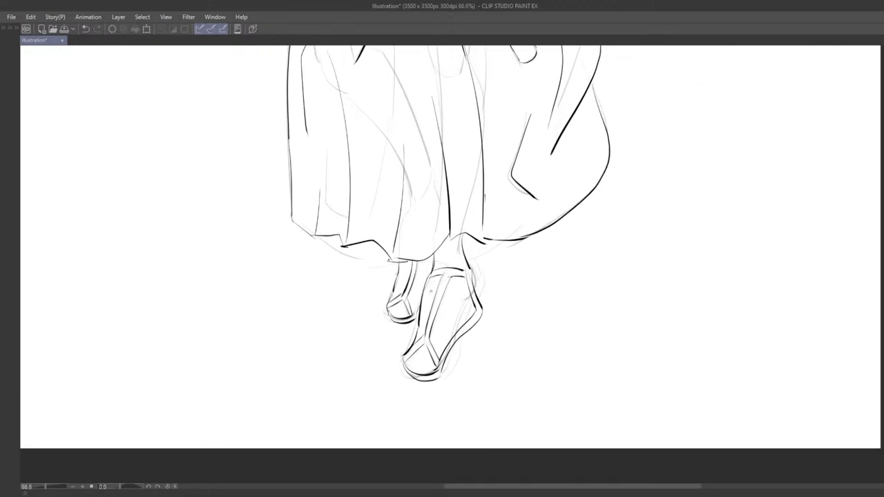
{"action": "scroll", "coordinate": [511, 366], "scroll_direction": "down", "scroll_amount": 3}
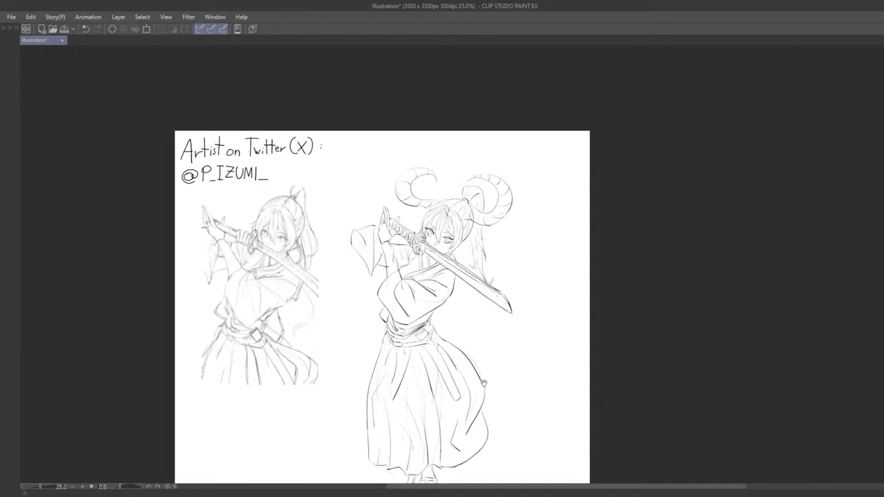
{"action": "left_click_drag", "start_coordinate": [474, 353], "coordinate": [503, 306]}
{"action": "scroll", "coordinate": [528, 318], "scroll_direction": "up", "scroll_amount": 1}
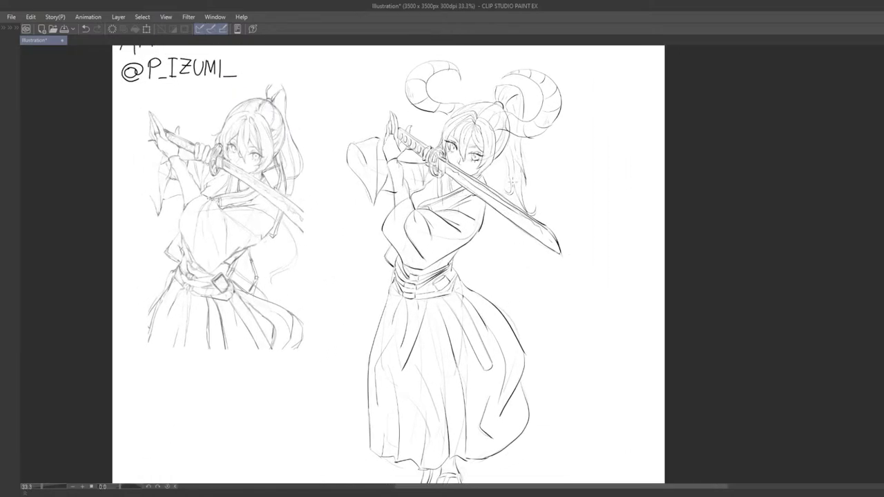
{"action": "key", "text": "ctrl+z"}
{"action": "key", "text": "ctrl+z"}
{"action": "left_click_drag", "start_coordinate": [499, 158], "coordinate": [492, 268]}
{"action": "left_click_drag", "start_coordinate": [506, 220], "coordinate": [496, 268]}
{"action": "left_click_drag", "start_coordinate": [499, 166], "coordinate": [492, 190]}
{"action": "key", "text": "ctrl+z"}
{"action": "mouse_move", "coordinate": [503, 173]}
{"action": "left_mouse_down"}
{"action": "mouse_move", "coordinate": [501, 205]}
{"action": "mouse_move", "coordinate": [446, 171]}
{"action": "left_mouse_up"}
{"action": "key", "text": "ctrl+z"}
{"action": "key", "text": "ctrl+z"}
{"action": "key", "text": "ctrl+z"}
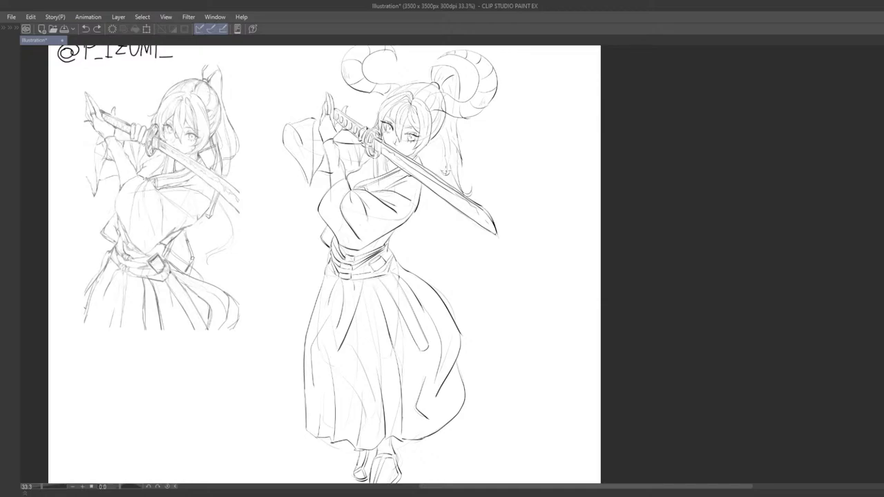
Try another version of the long hair lock hanging behind and below the sword blade.
{"action": "key", "text": "ctrl+plus"}
{"action": "key", "text": "ctrl+plus"}
{"action": "key", "text": "ctrl+plus"}
{"action": "left_click_drag", "start_coordinate": [490, 314], "coordinate": [552, 350]}
{"action": "key", "text": "ctrl+minus"}
{"action": "key", "text": "ctrl+minus"}
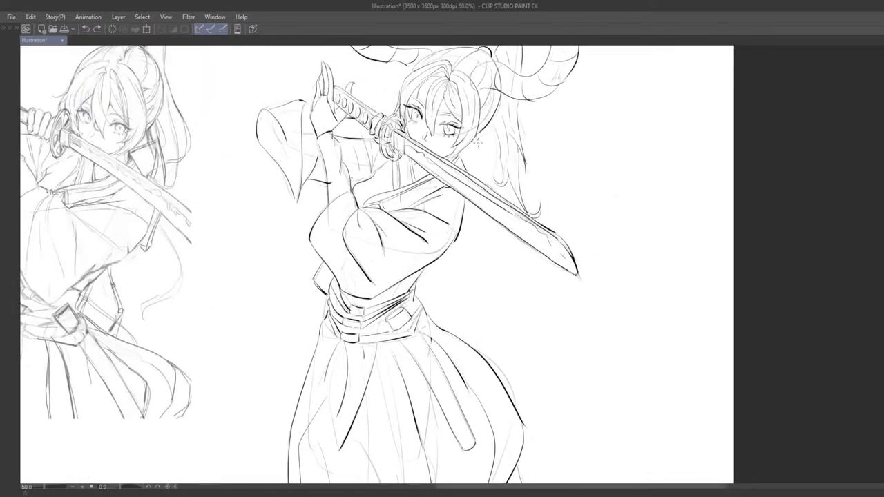
{"action": "mouse_move", "coordinate": [480, 131]}
{"action": "left_mouse_down"}
{"action": "mouse_move", "coordinate": [481, 236]}
{"action": "mouse_move", "coordinate": [493, 268]}
{"action": "mouse_move", "coordinate": [486, 185]}
{"action": "left_mouse_up"}
{"action": "key", "text": "ctrl+z"}
{"action": "key", "text": "ctrl+z"}
{"action": "key", "text": "ctrl+z"}
{"action": "scroll", "coordinate": [487, 192], "scroll_direction": "down", "scroll_amount": 2}
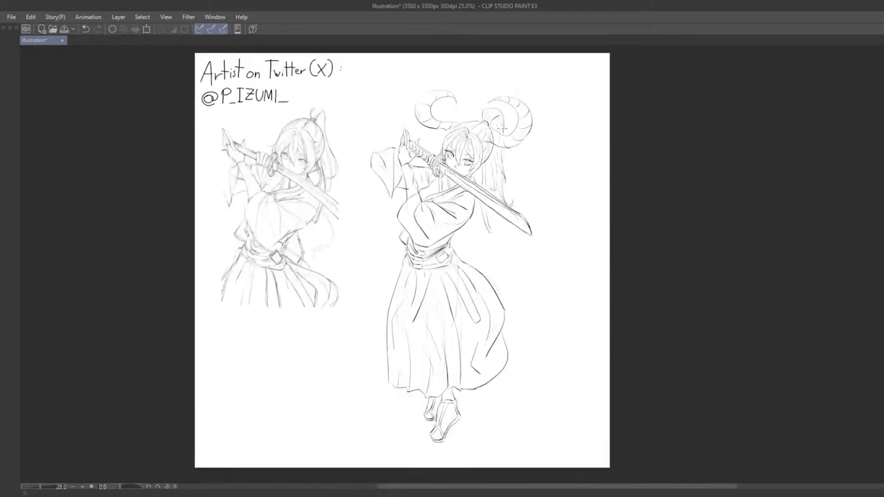
{"action": "left_click_drag", "start_coordinate": [499, 139], "coordinate": [507, 139]}
{"action": "scroll", "coordinate": [508, 141], "scroll_direction": "up", "scroll_amount": 1}
{"action": "scroll", "coordinate": [492, 164], "scroll_direction": "up", "scroll_amount": 1}
{"action": "key", "text": "ctrl+z"}
{"action": "key", "text": "ctrl+z"}
{"action": "key", "text": "ctrl+z"}
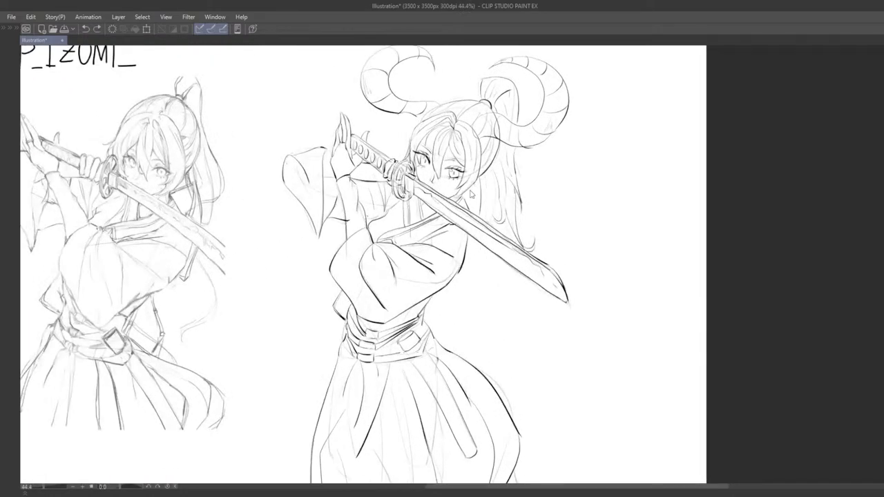
{"action": "scroll", "coordinate": [474, 192], "scroll_direction": "down", "scroll_amount": 2}
{"action": "key", "text": "ctrl+z"}
Hide the sketch 3 layer to leave the line layer without the rough sketch under it.
{"action": "scroll", "coordinate": [507, 270], "scroll_direction": "down", "scroll_amount": 1}
{"action": "left_click_drag", "start_coordinate": [507, 271], "coordinate": [556, 299]}
{"action": "key", "text": "Tab"}
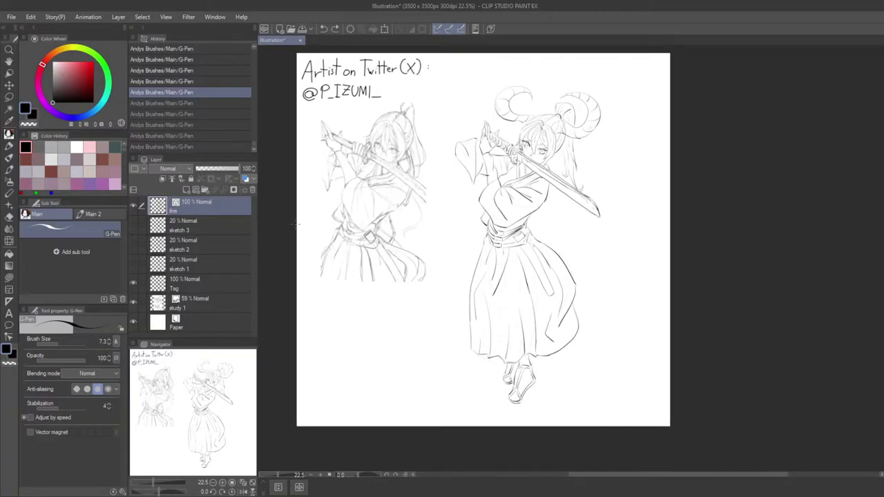
{"action": "key", "text": "Tab"}
Compare the inked figure with the reference study, checking the sleeves, sash and skirt for missing lines.
{"action": "scroll", "coordinate": [327, 241], "scroll_direction": "up", "scroll_amount": 2}
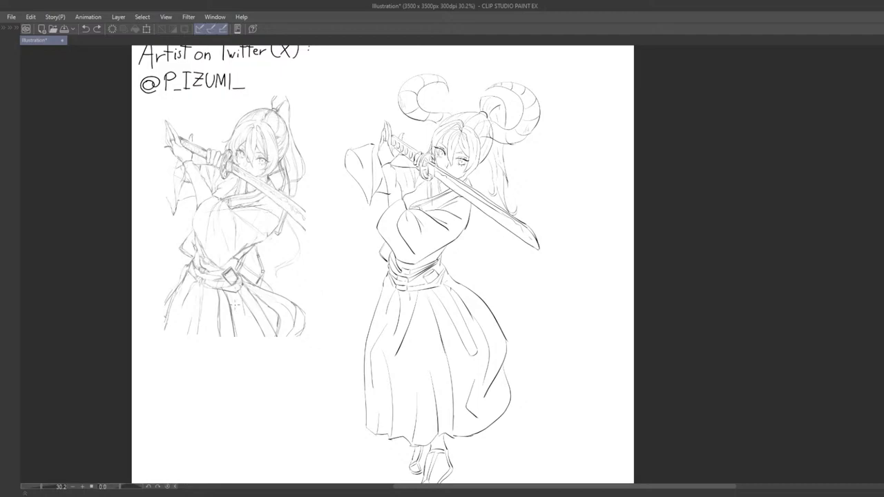
{"action": "left_click_drag", "start_coordinate": [264, 295], "coordinate": [300, 315]}
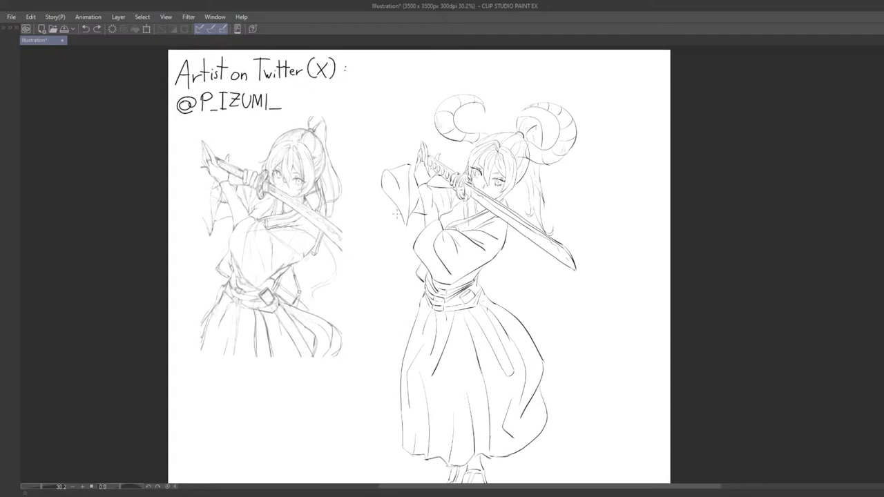
{"action": "scroll", "coordinate": [428, 193], "scroll_direction": "down", "scroll_amount": 2}
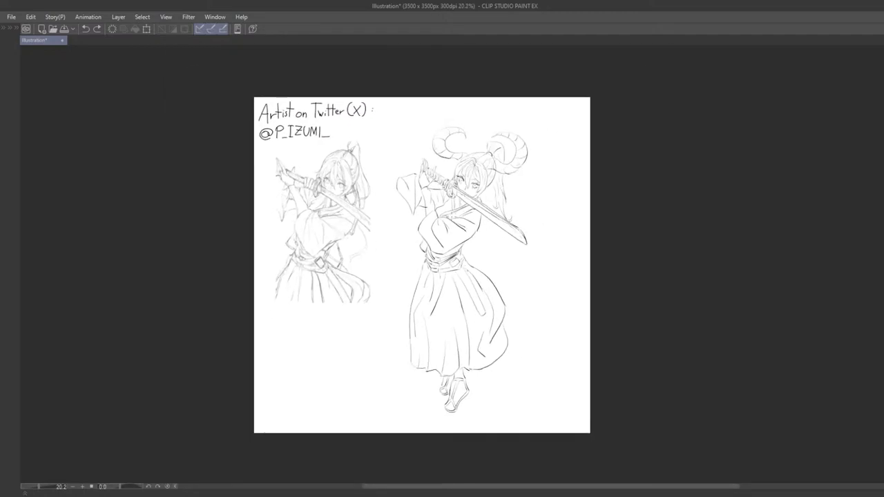
{"action": "scroll", "coordinate": [472, 186], "scroll_direction": "up", "scroll_amount": 5}
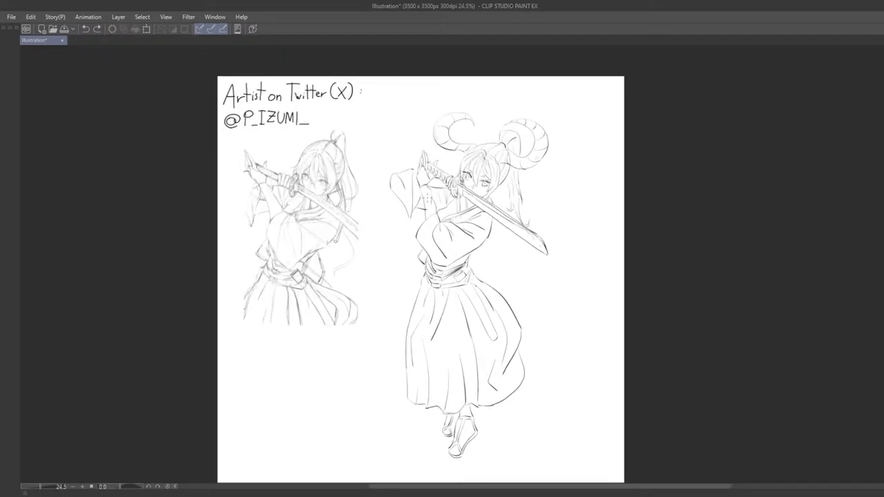
{"action": "left_click_drag", "start_coordinate": [499, 232], "coordinate": [448, 215]}
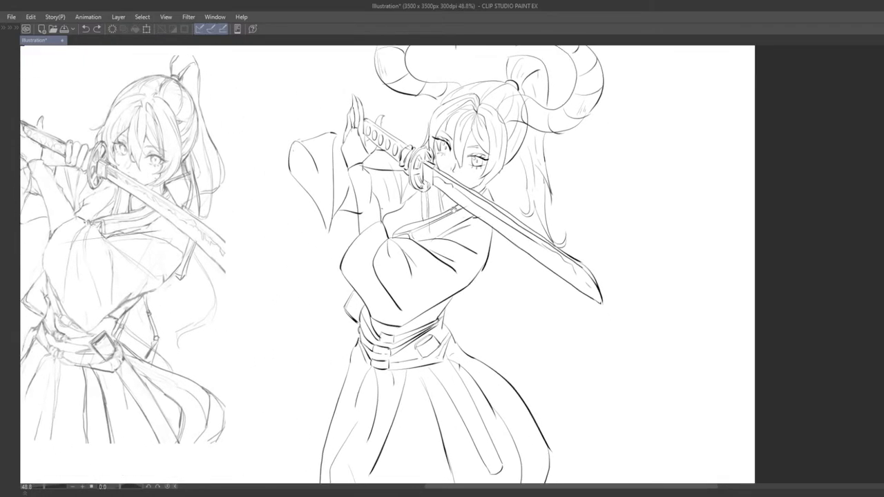
{"action": "scroll", "coordinate": [450, 261], "scroll_direction": "down", "scroll_amount": 2}
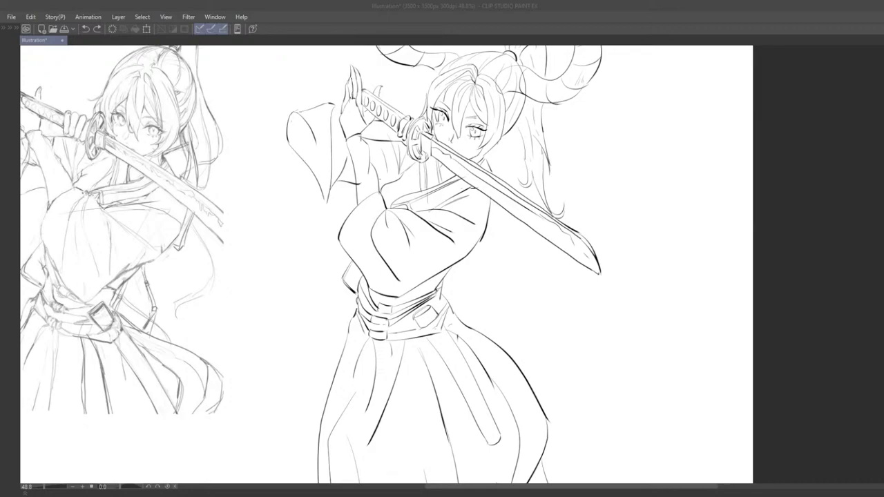
{"action": "scroll", "coordinate": [244, 419], "scroll_direction": "down", "scroll_amount": 5}
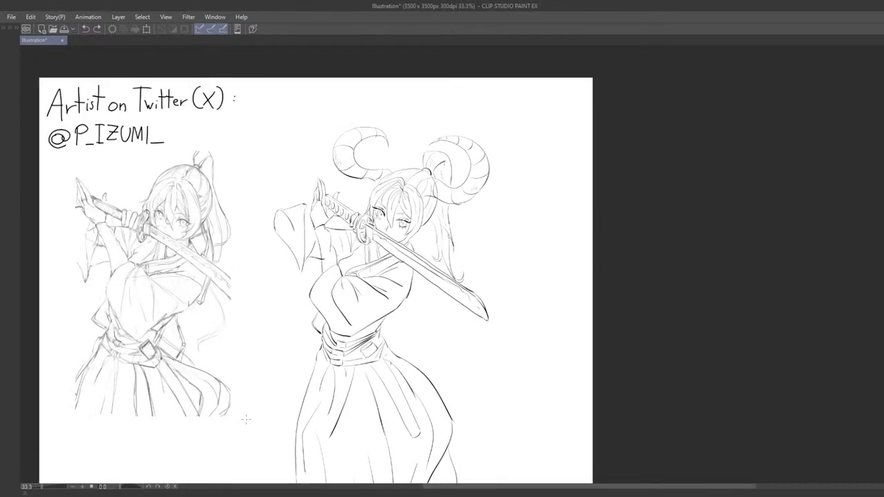
{"action": "left_click_drag", "start_coordinate": [241, 421], "coordinate": [347, 338]}
{"action": "scroll", "coordinate": [354, 293], "scroll_direction": "up", "scroll_amount": 2}
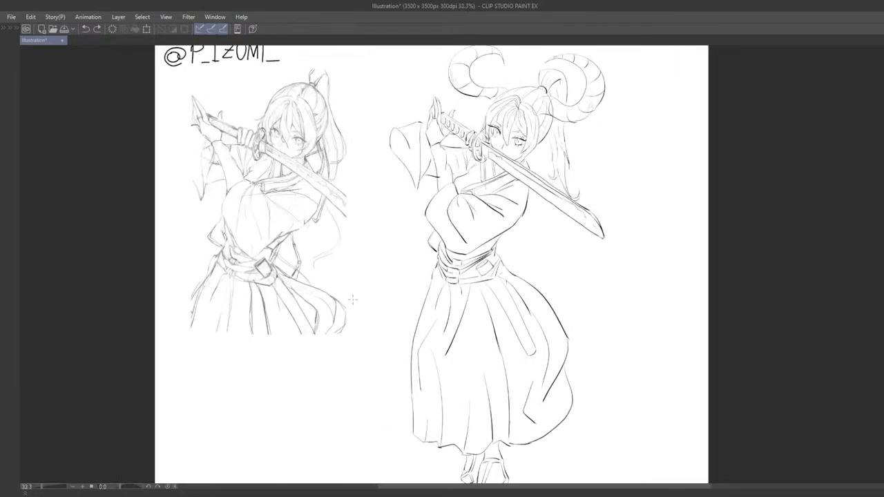
{"action": "scroll", "coordinate": [485, 224], "scroll_direction": "up", "scroll_amount": 2}
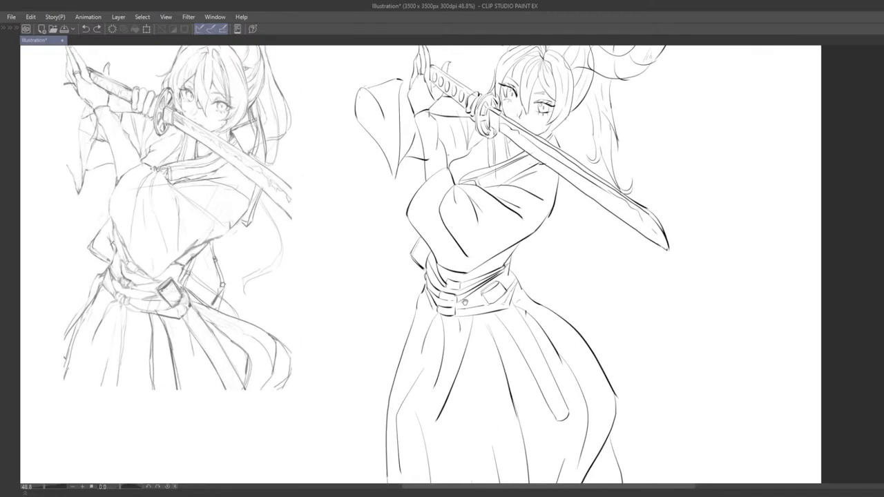
{"action": "scroll", "coordinate": [430, 206], "scroll_direction": "down", "scroll_amount": 3}
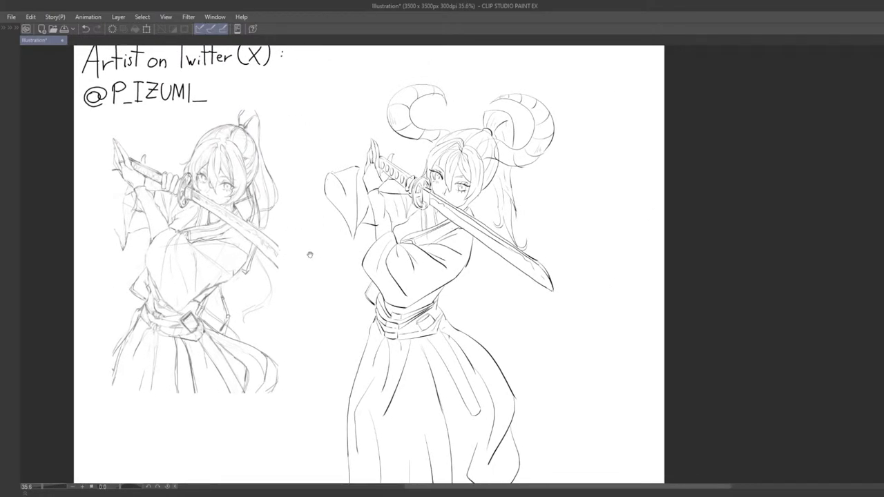
{"action": "key", "text": "Tab"}
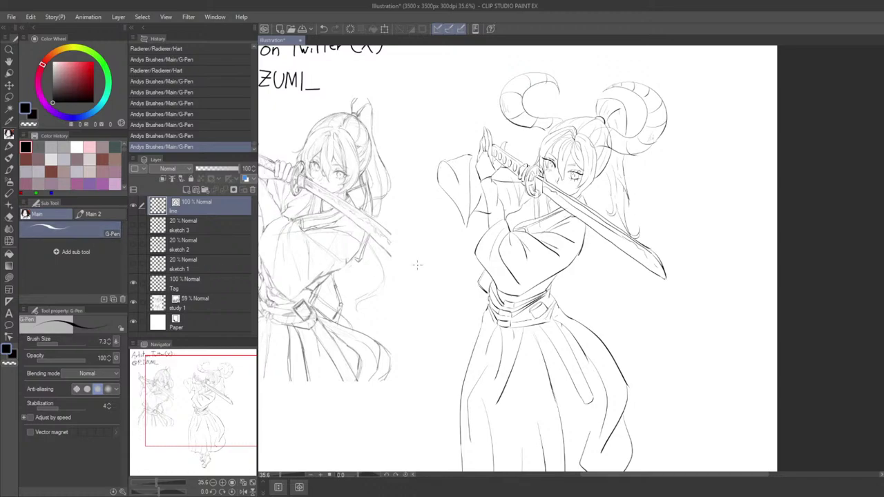
{"action": "key", "text": "Tab"}
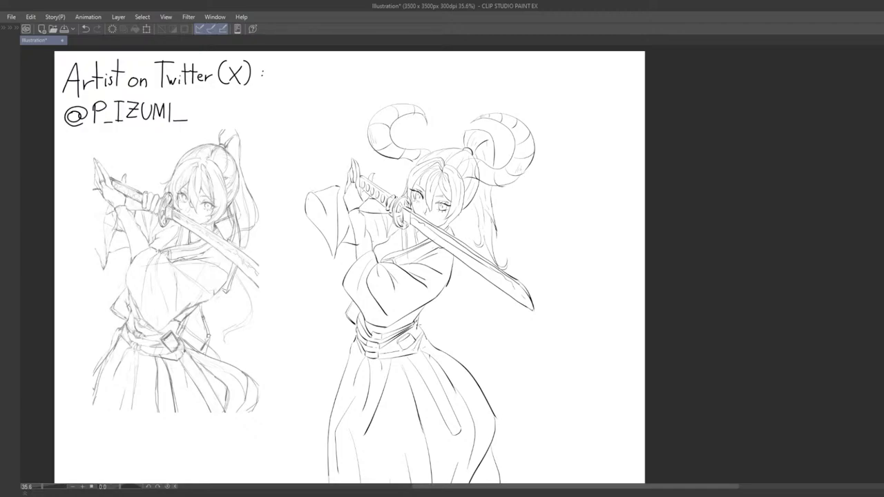
Ink the missing edge of the raised sleeve where it meets the wrist, undoing rejected attempts.
{"action": "scroll", "coordinate": [304, 202], "scroll_direction": "up", "scroll_amount": 3}
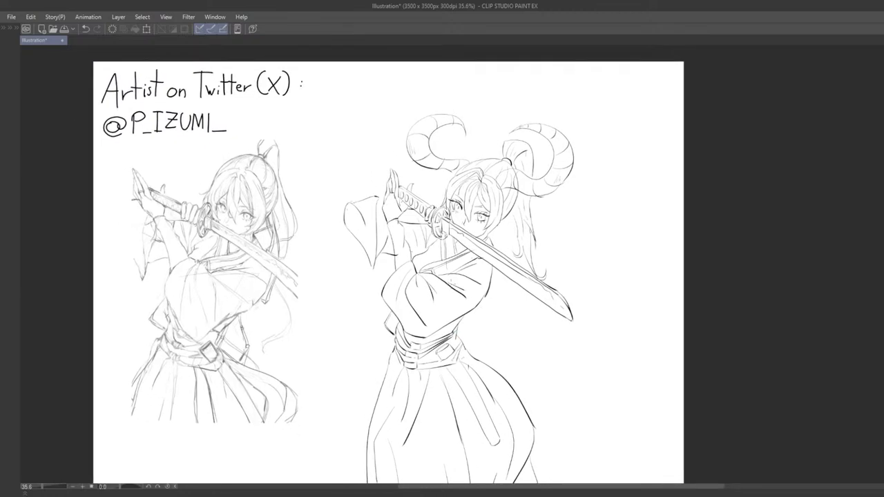
{"action": "mouse_move", "coordinate": [351, 184]}
{"action": "left_mouse_down"}
{"action": "mouse_move", "coordinate": [364, 209]}
{"action": "mouse_move", "coordinate": [409, 217]}
{"action": "left_mouse_up"}
{"action": "key", "text": "ctrl+z"}
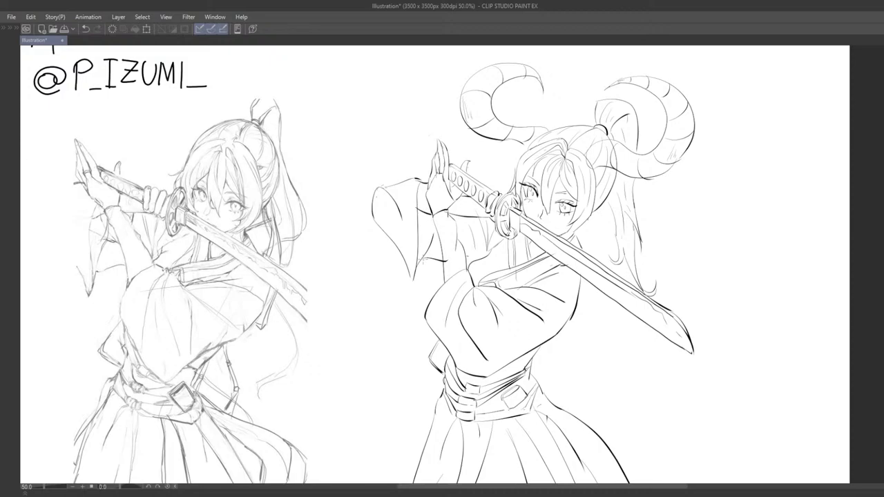
{"action": "scroll", "coordinate": [418, 210], "scroll_direction": "down", "scroll_amount": 2}
{"action": "scroll", "coordinate": [419, 217], "scroll_direction": "up", "scroll_amount": 1}
{"action": "key", "text": "ctrl+z"}
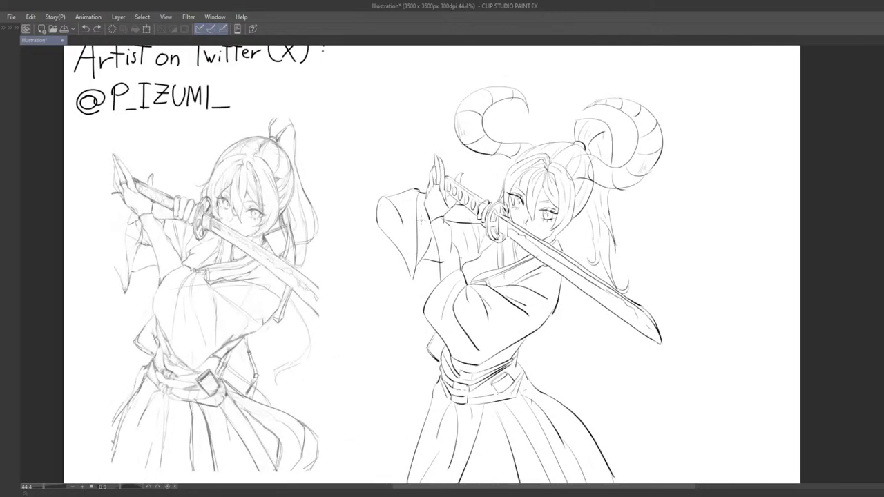
{"action": "mouse_move", "coordinate": [418, 218]}
{"action": "left_mouse_down"}
{"action": "mouse_move", "coordinate": [431, 243]}
{"action": "mouse_move", "coordinate": [400, 224]}
{"action": "left_mouse_up"}
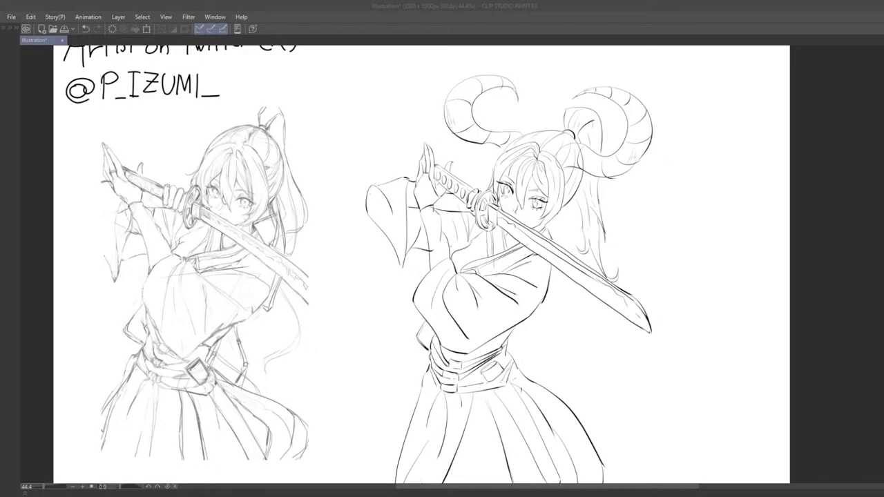
{"action": "scroll", "coordinate": [337, 311], "scroll_direction": "down", "scroll_amount": 6}
{"action": "left_click_drag", "start_coordinate": [336, 311], "coordinate": [350, 230], "text": "space"}
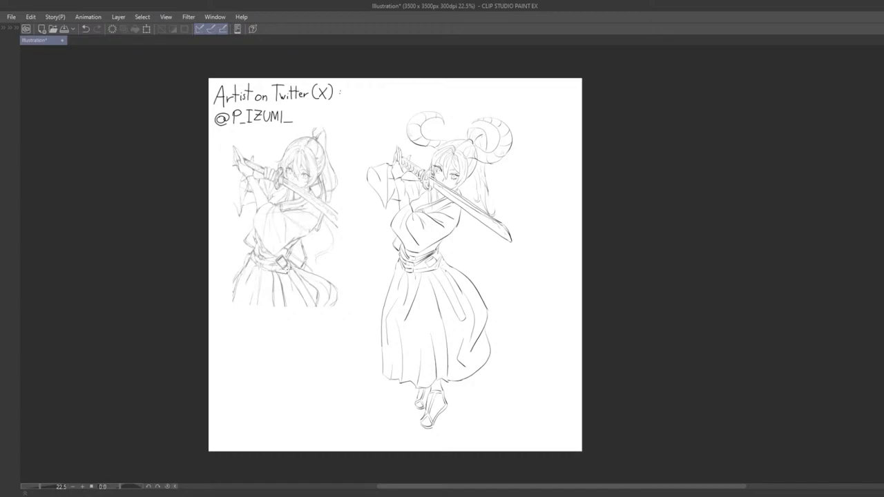
{"action": "scroll", "coordinate": [368, 182], "scroll_direction": "up", "scroll_amount": 3}
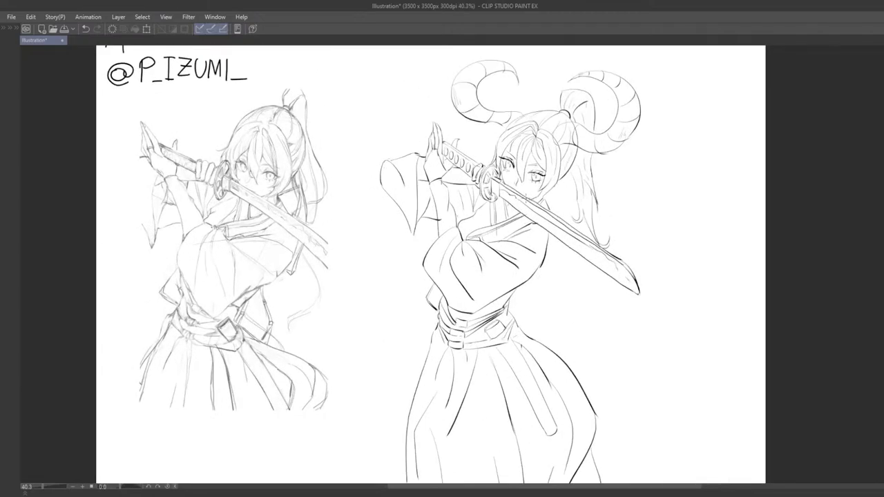
{"action": "scroll", "coordinate": [503, 207], "scroll_direction": "down", "scroll_amount": 8}
{"action": "scroll", "coordinate": [473, 229], "scroll_direction": "up", "scroll_amount": 4}
{"action": "left_click_drag", "start_coordinate": [451, 253], "coordinate": [430, 202]}
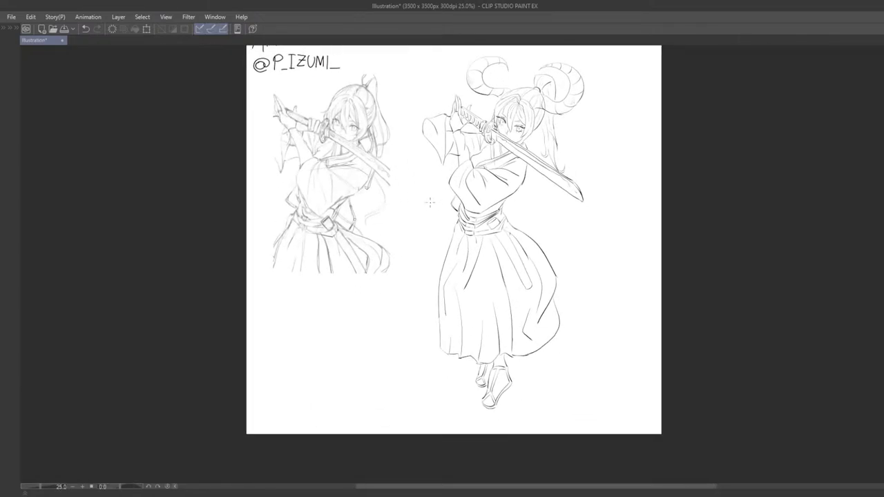